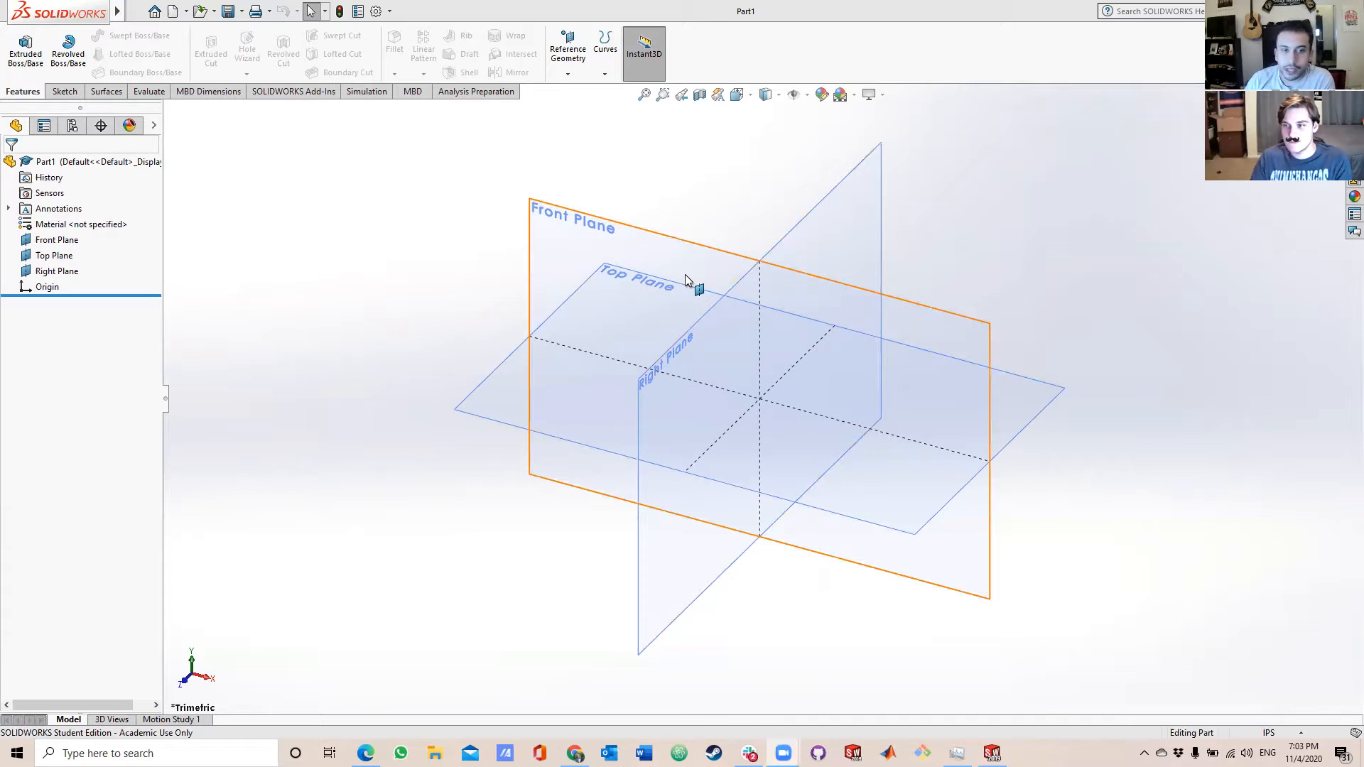
Sketch a center rectangle on the Top Plane, centred on the origin, about 4.59 in wide and 3.52 in high.
mouse_move(707, 274)
middle_down()
mouse_move(707, 243)
mouse_move(818, 211)
mouse_move(859, 265)
mouse_move(731, 259)
mouse_move(727, 228)
mouse_move(698, 249)
middle_up()
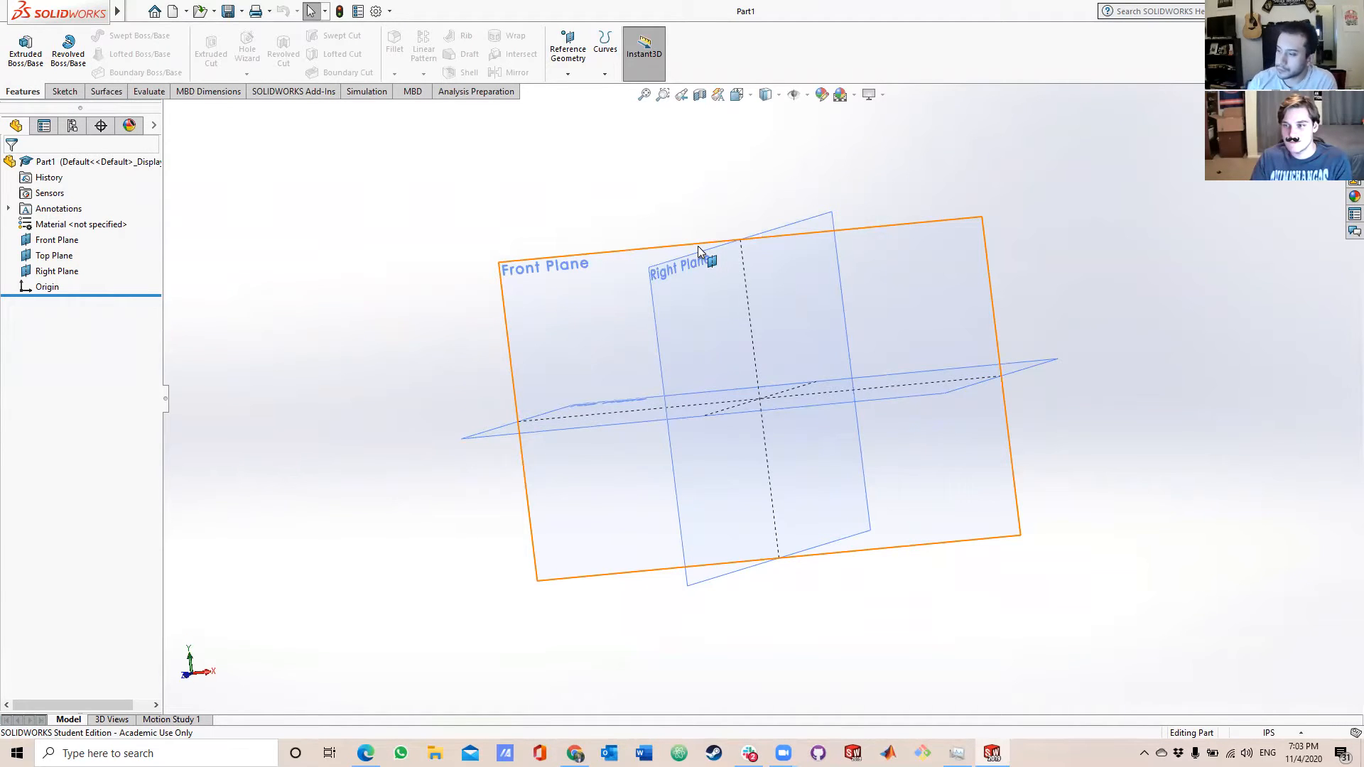
middle_drag(953, 258, 983, 265)
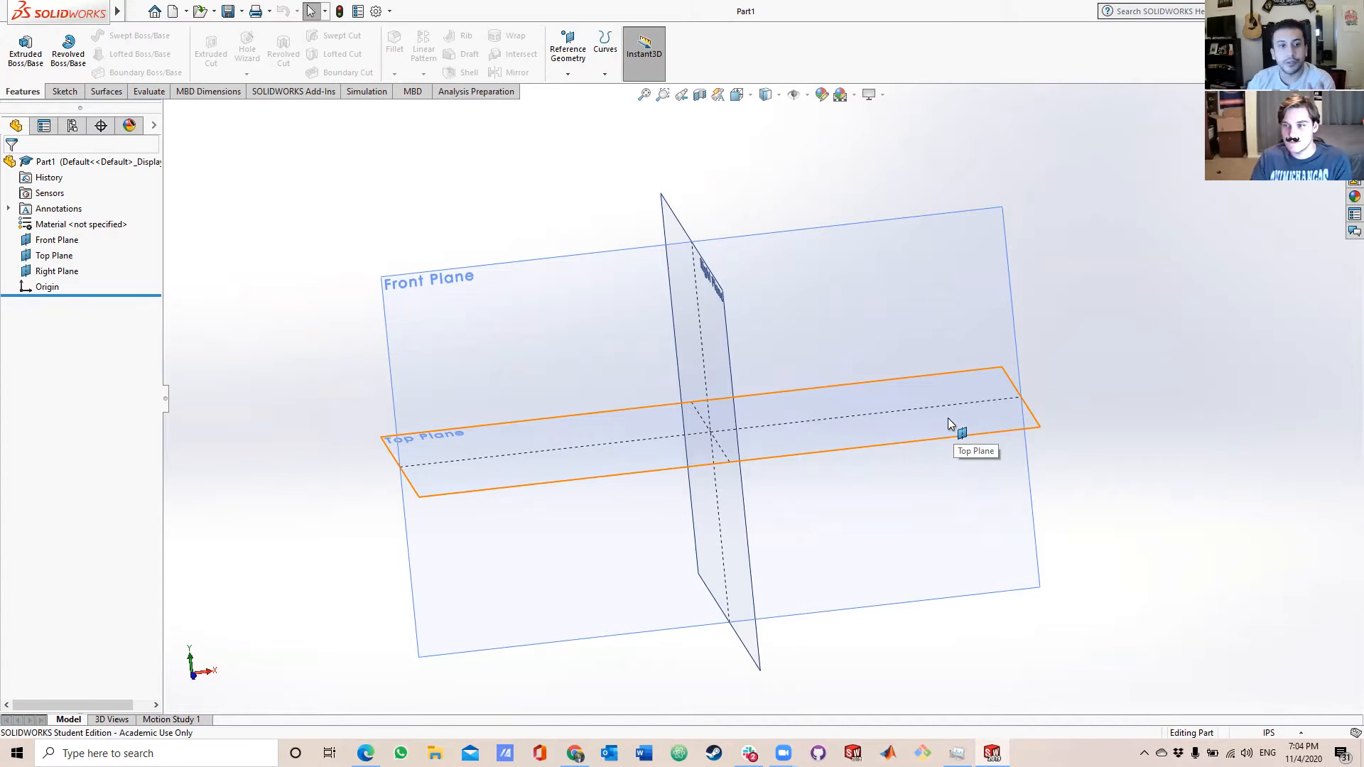
middle_drag(1050, 265, 1059, 544)
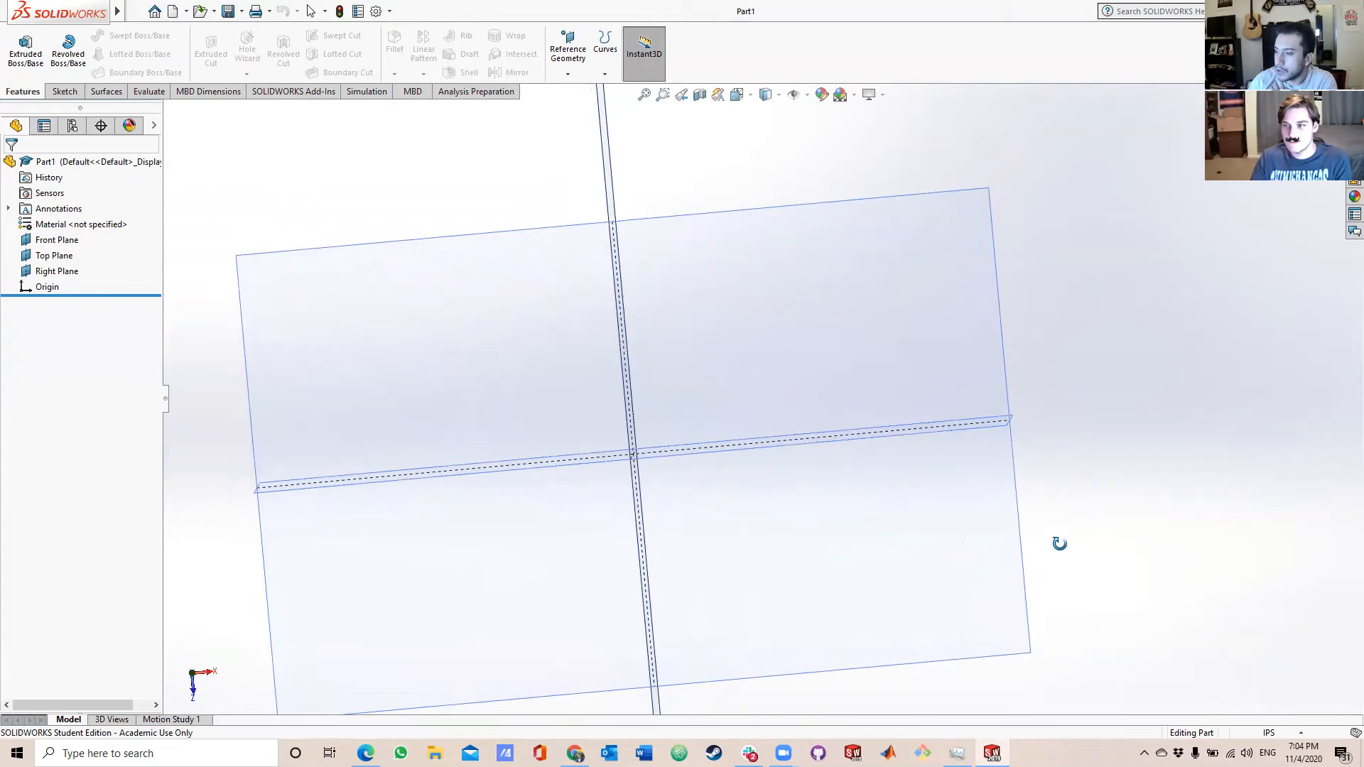
scroll(803, 390, up, 2)
scroll(490, 343, up, 2)
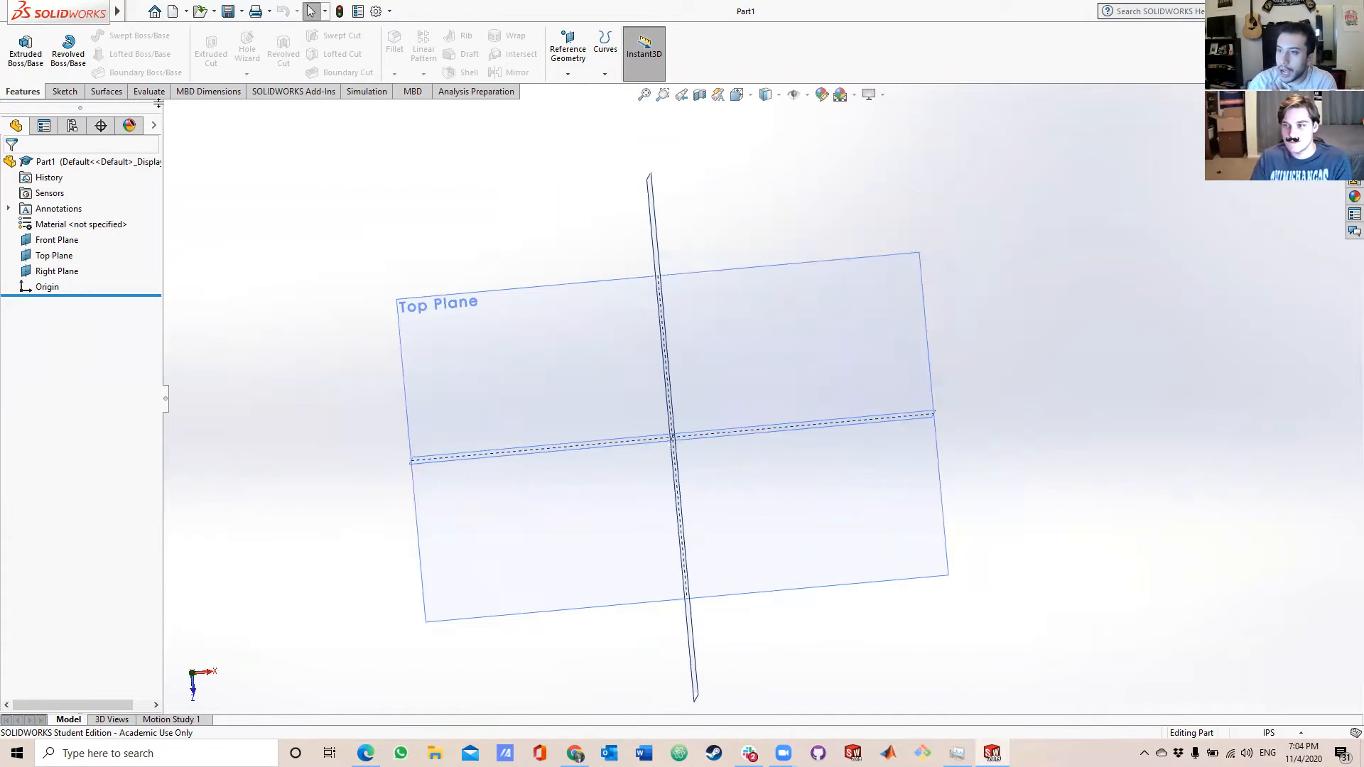
click(64, 92)
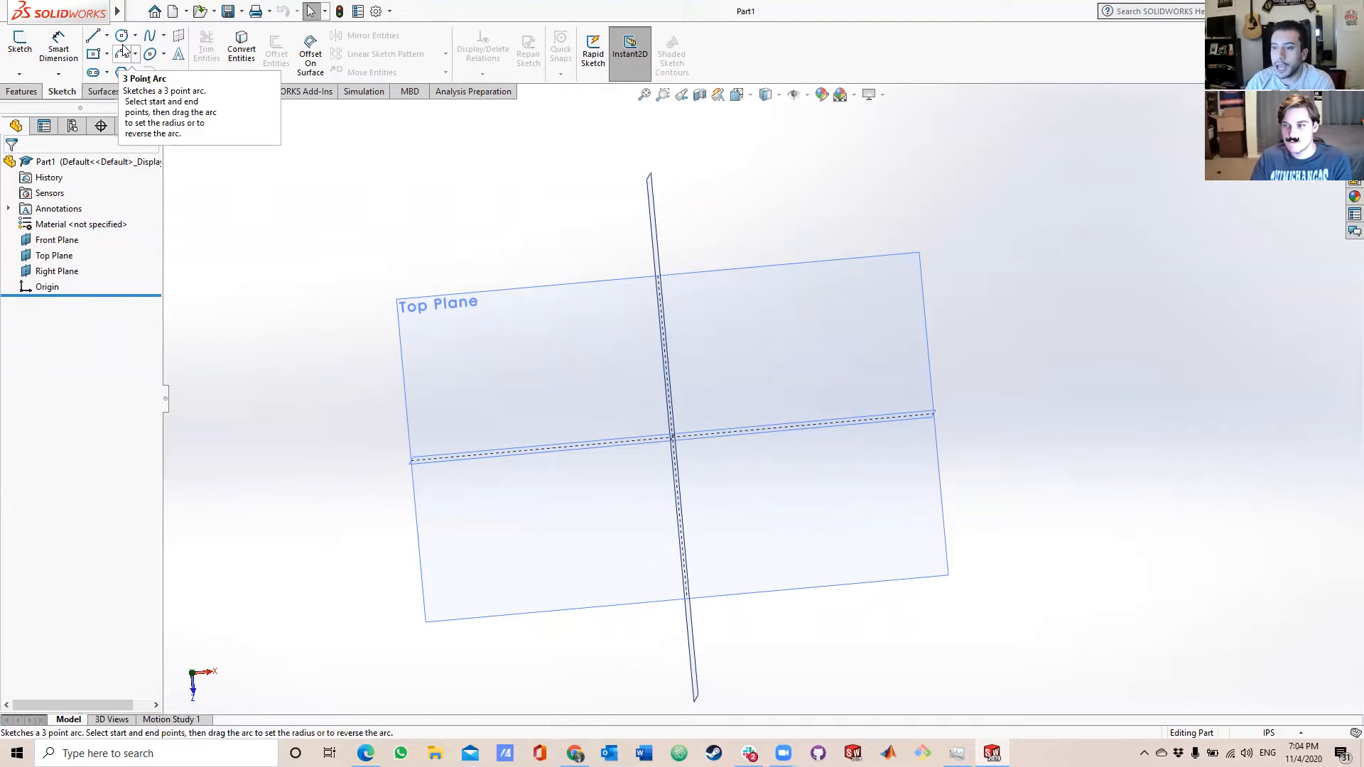
click(106, 54)
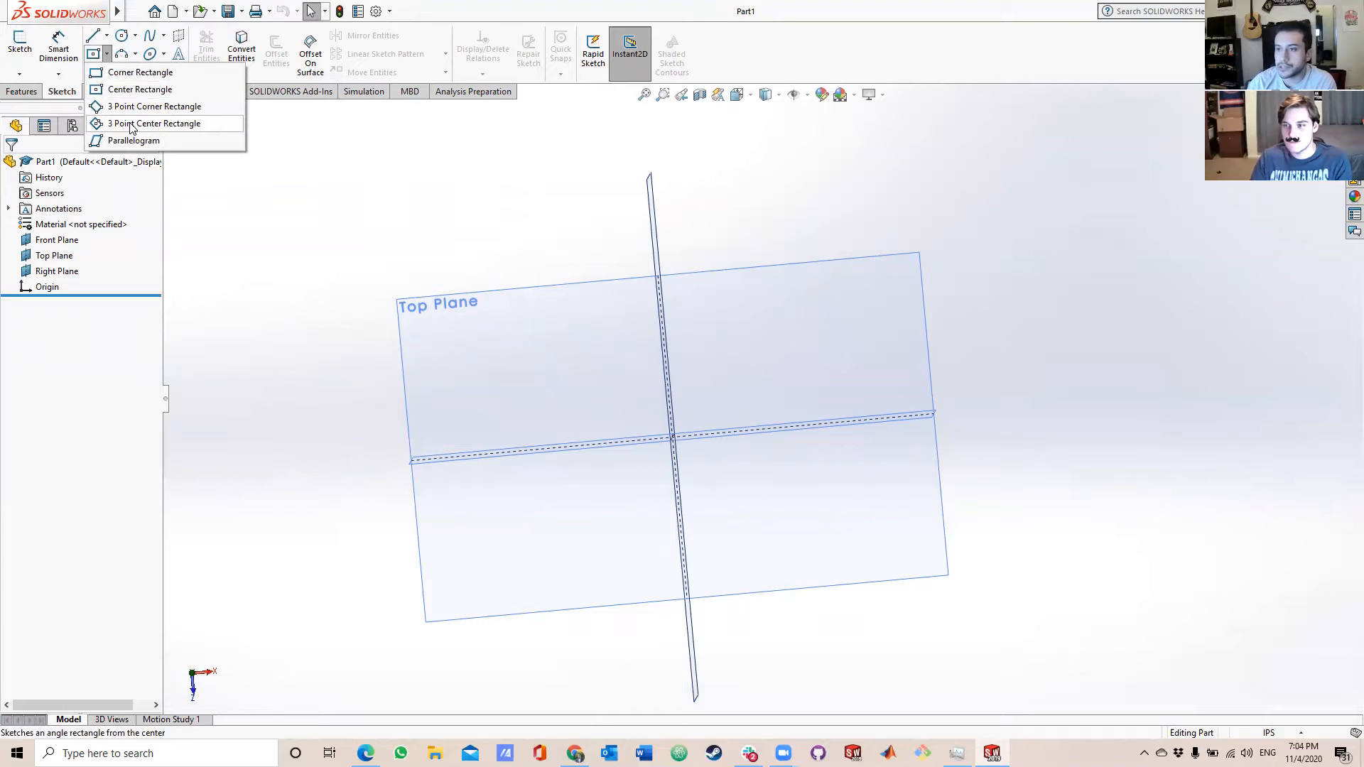
click(142, 89)
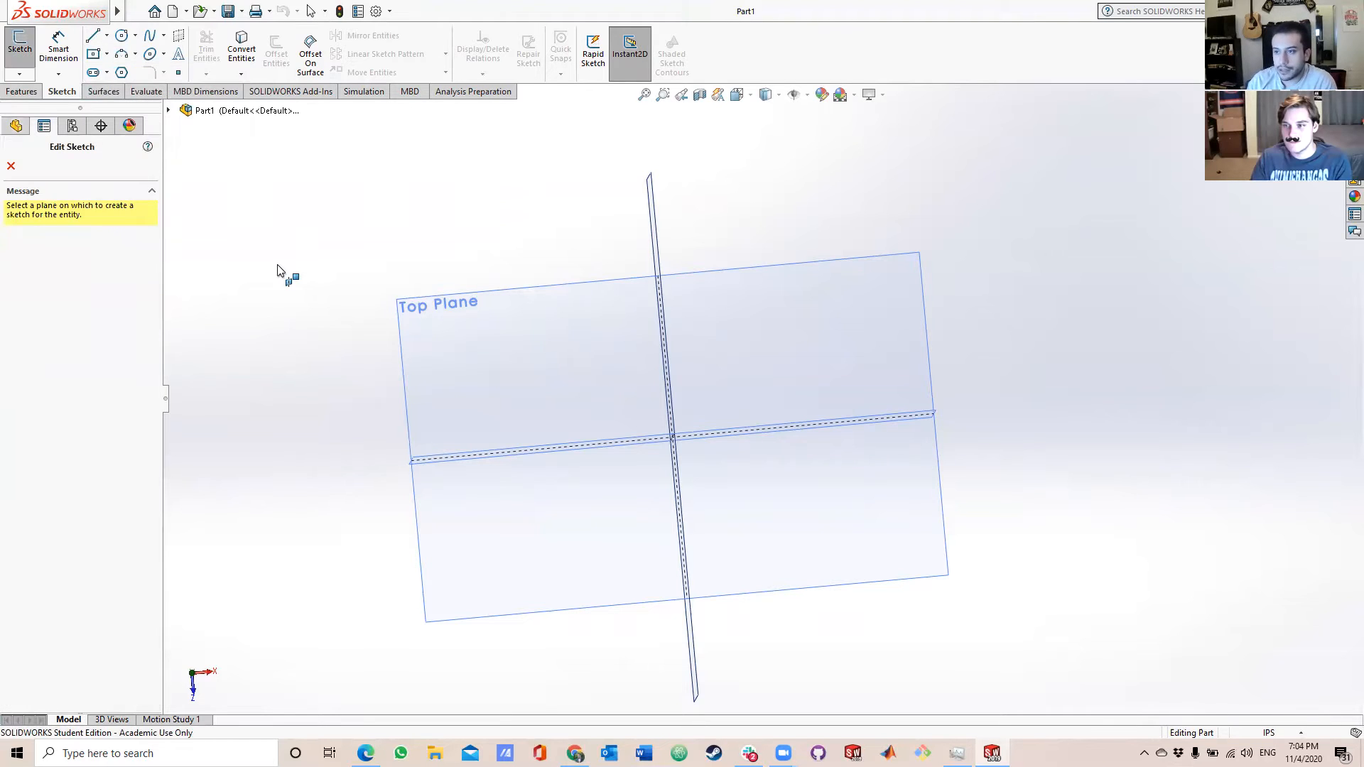
click(573, 308)
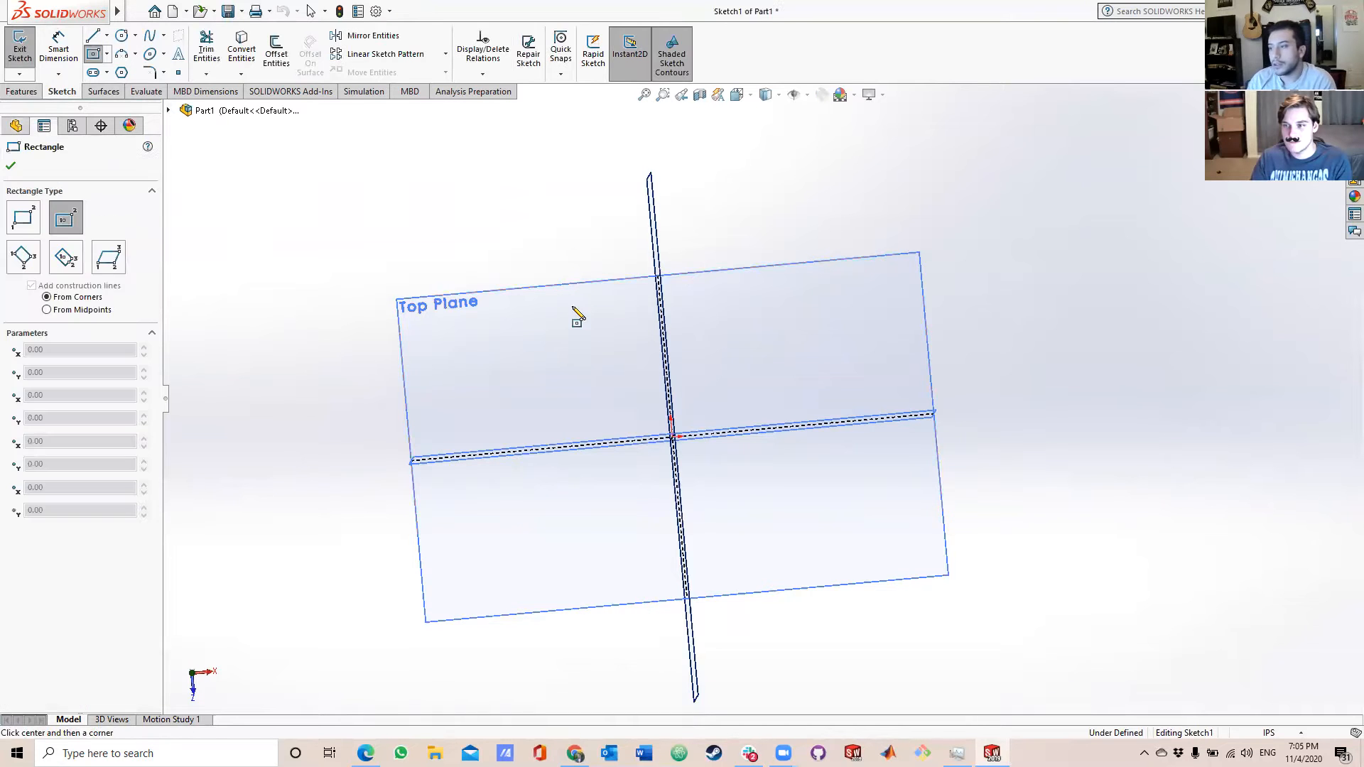
click(673, 438)
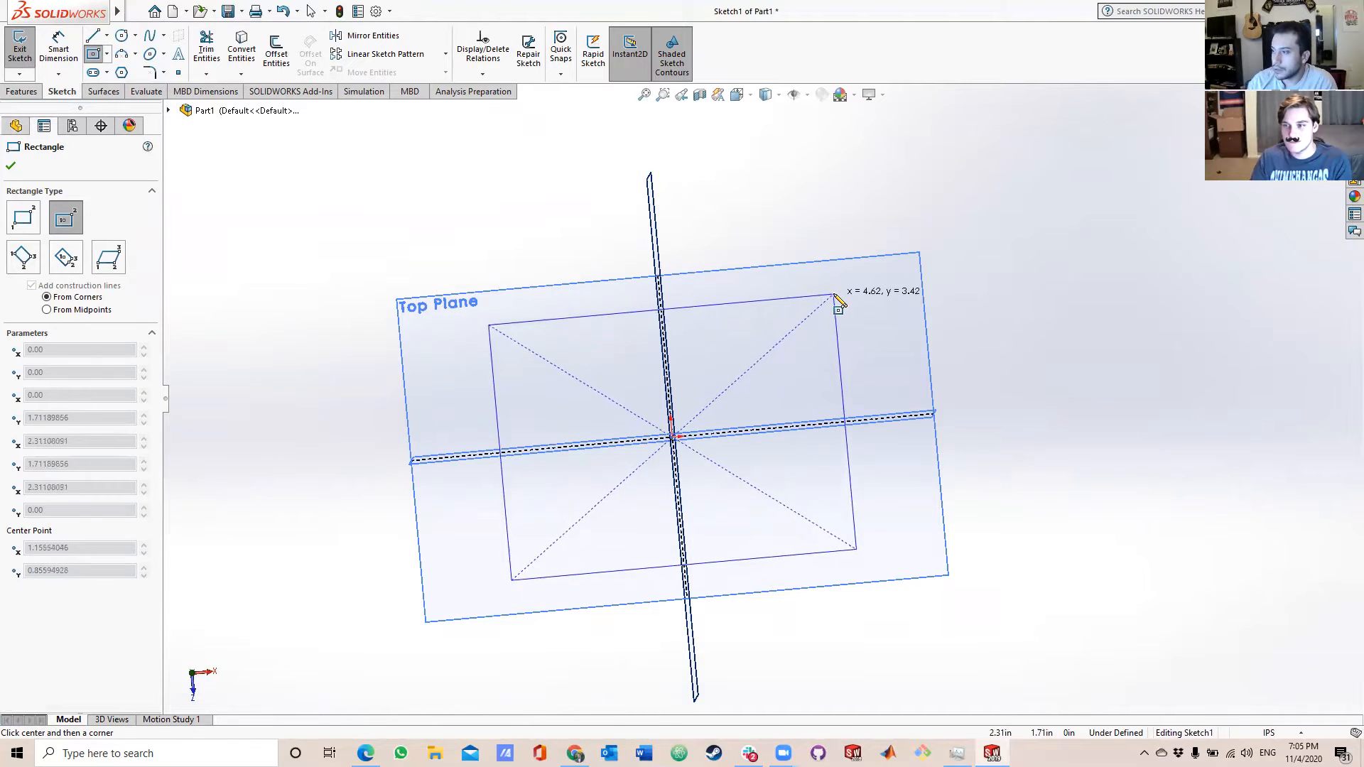
click(833, 292)
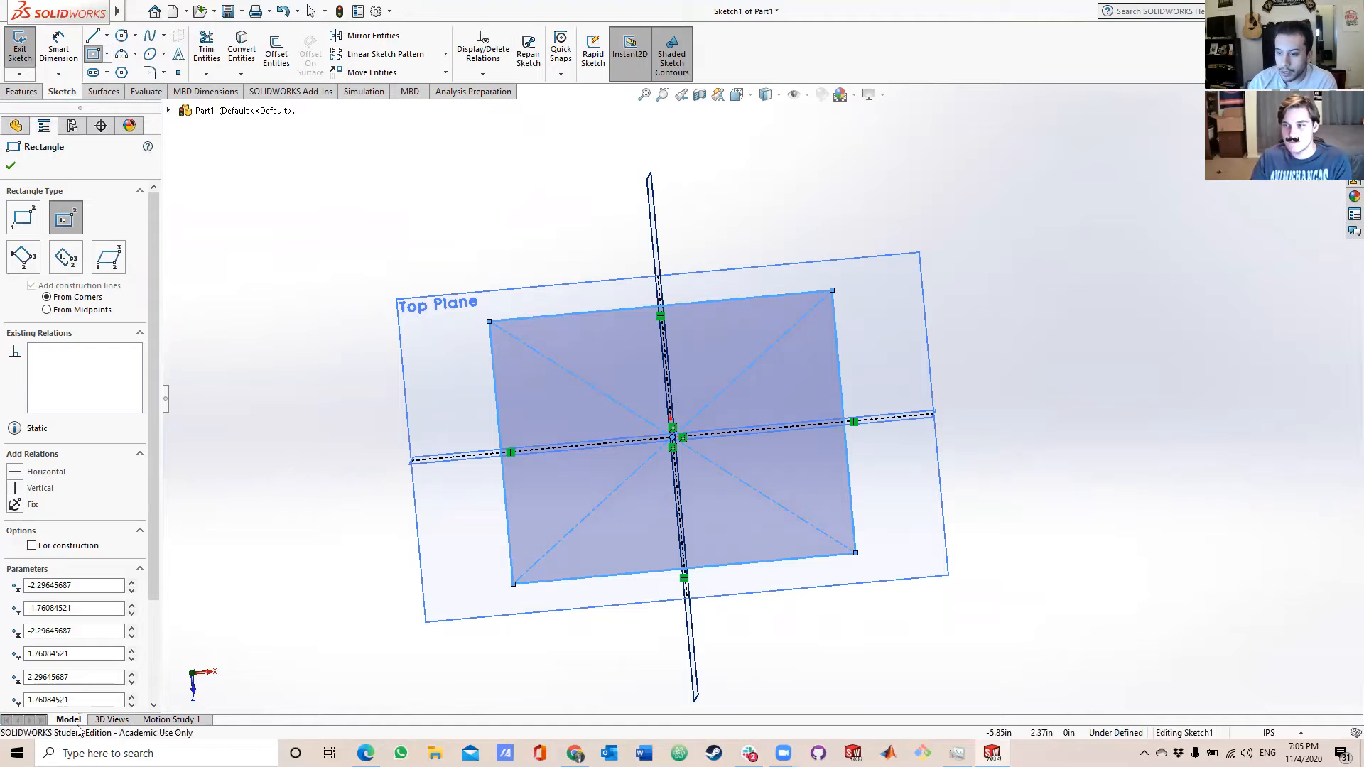
Dimension the rectangle's upper horizontal edge and set its length to 6 in.
scroll(102, 576, down, 3)
scroll(135, 525, up, 3)
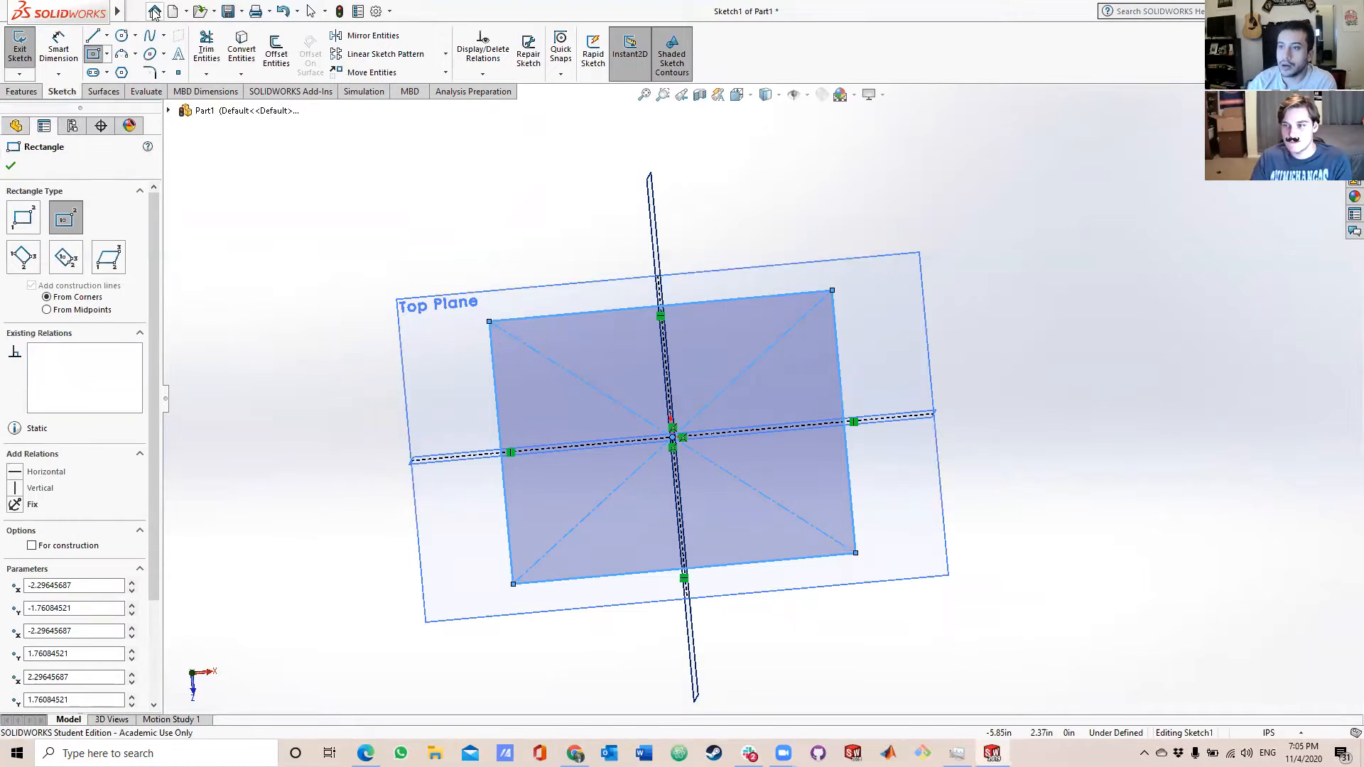
click(71, 54)
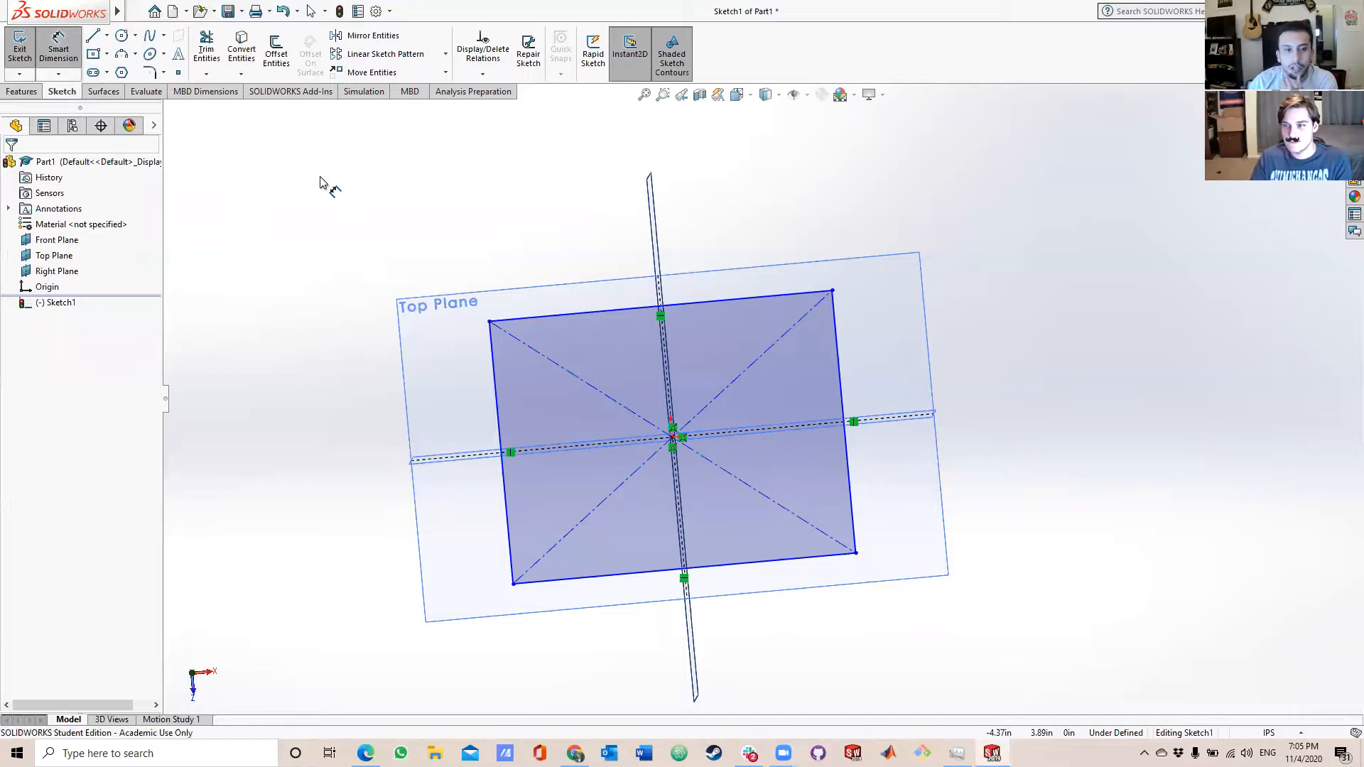
click(591, 319)
click(582, 178)
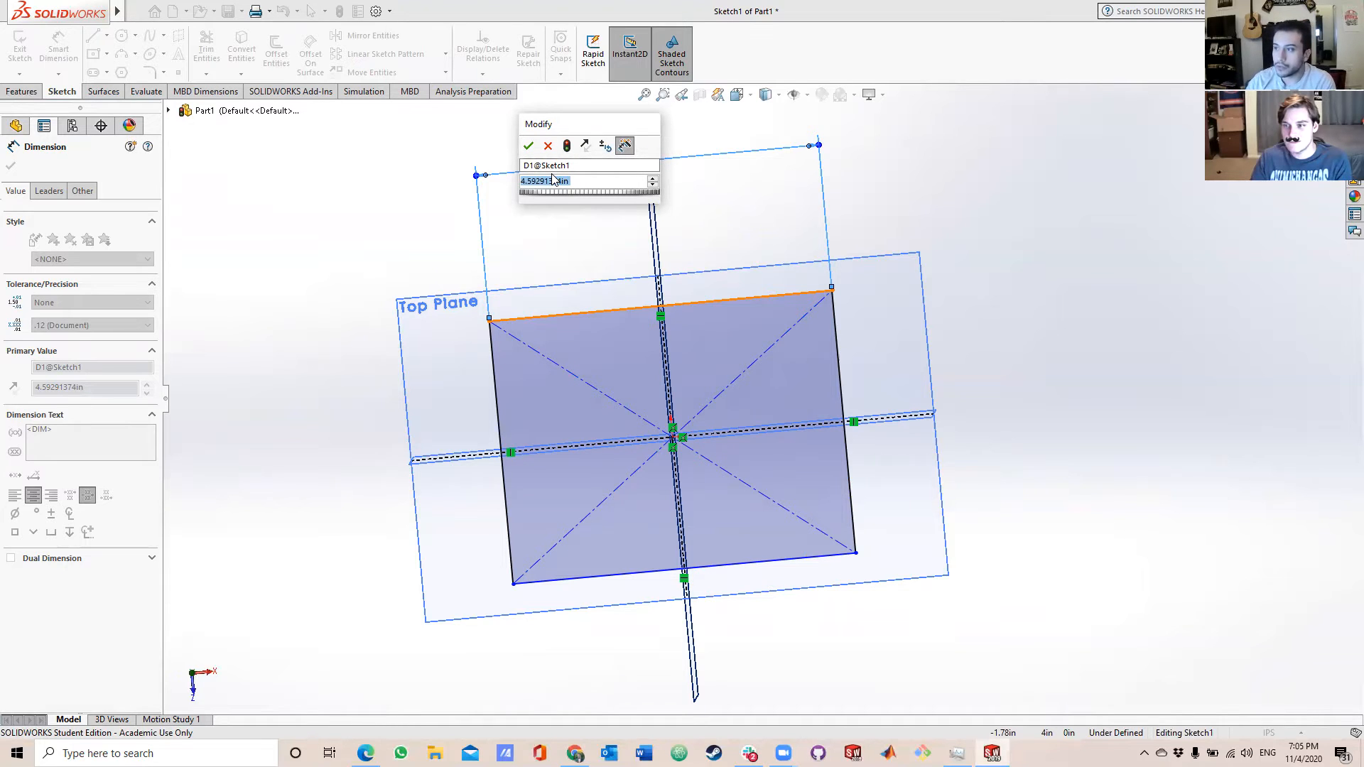
text(6 in)
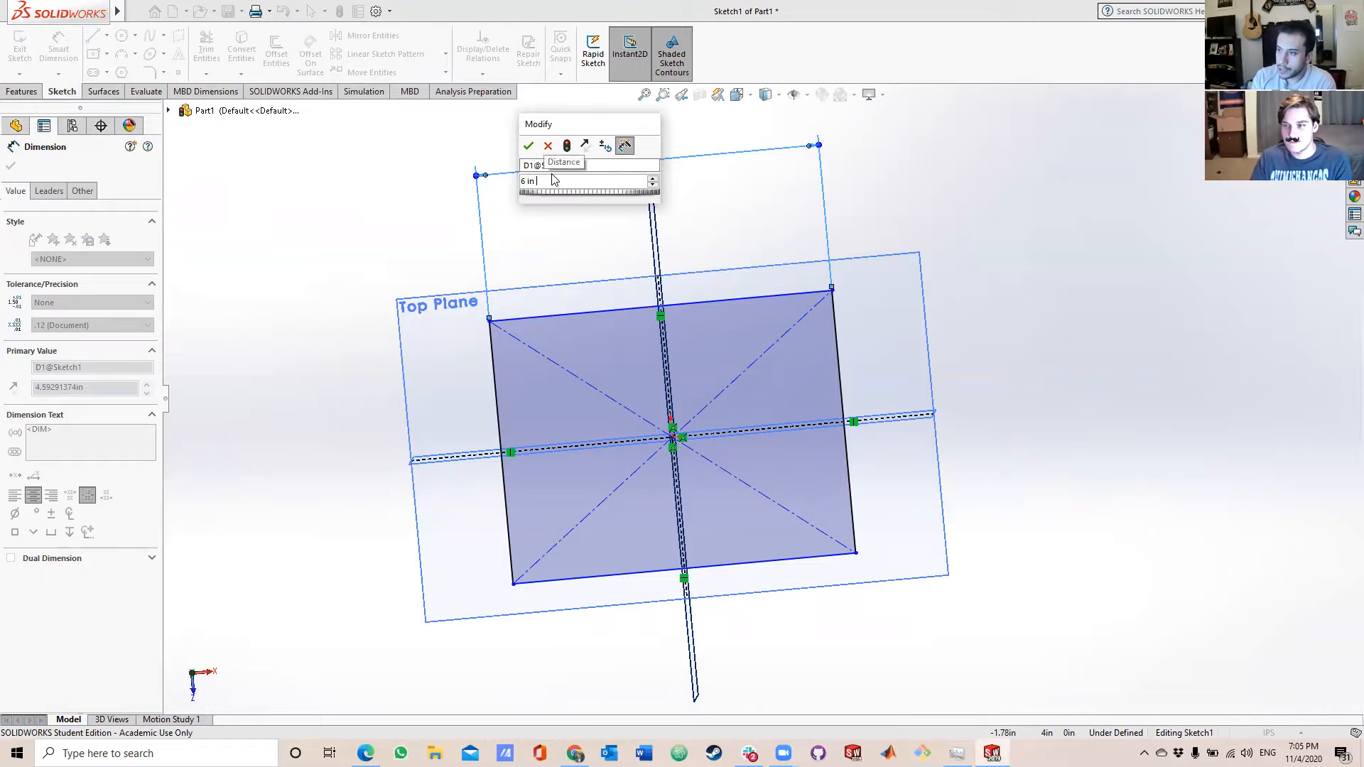
key(Return)
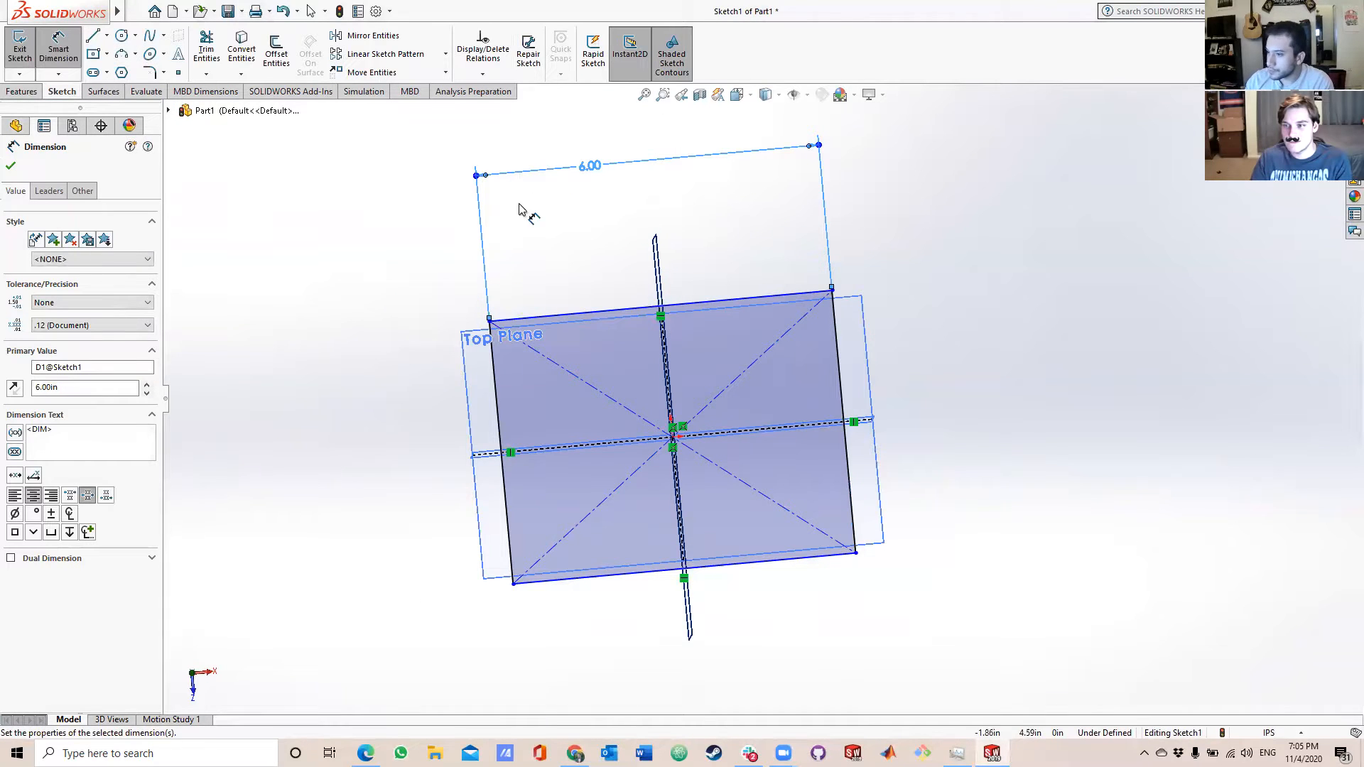
Dimension the rectangle's vertical side to 6 in and exit the sketch.
click(495, 386)
click(317, 393)
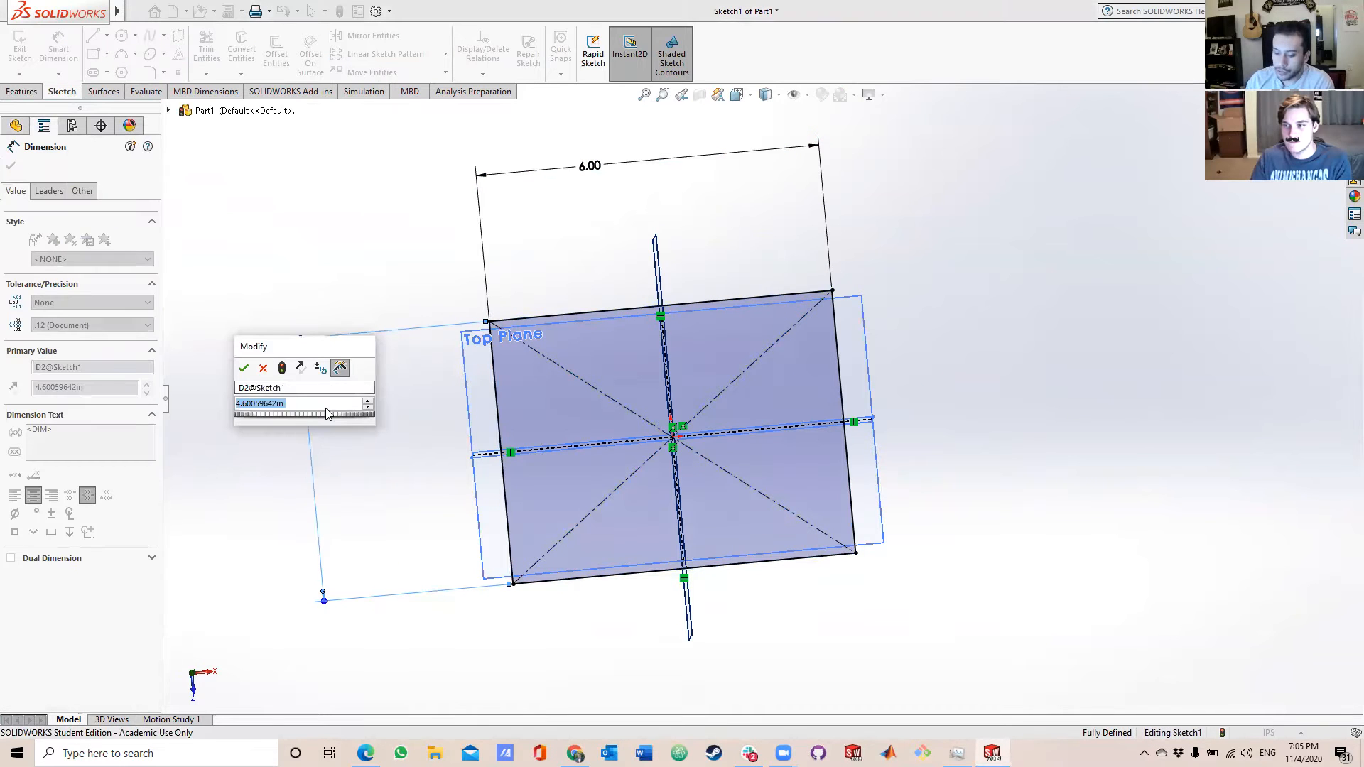
key(BackSpace)
text(6)
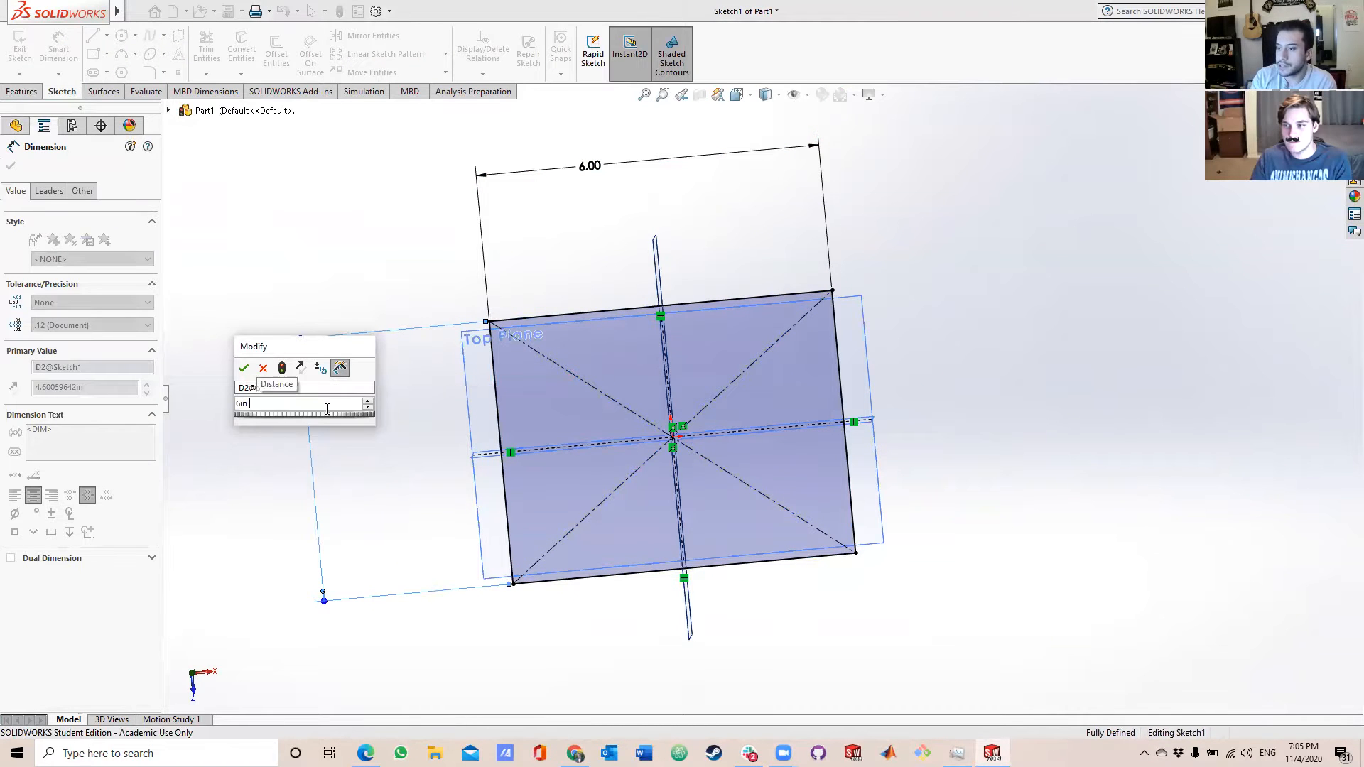
key(Return)
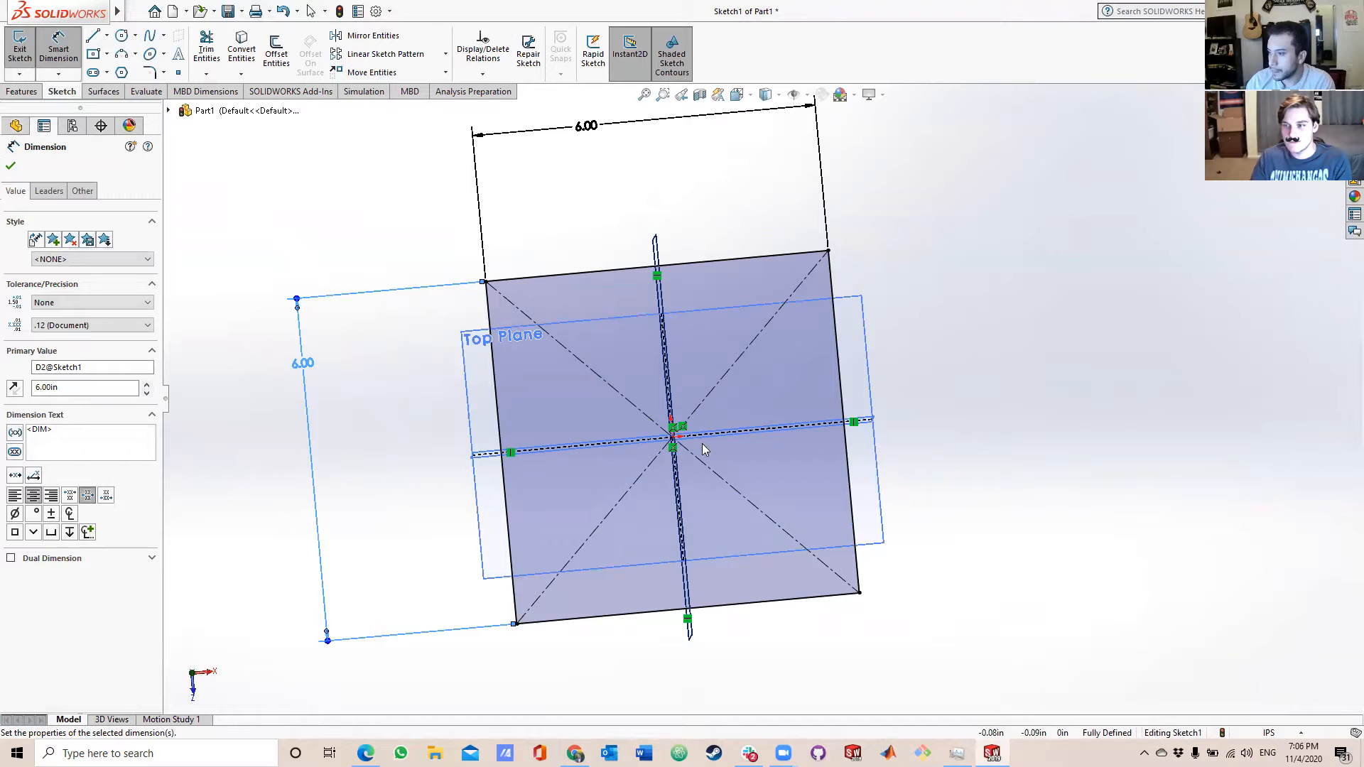
middle_drag(778, 448, 745, 387)
mouse_move(736, 375)
middle_down()
mouse_move(750, 291)
mouse_move(782, 368)
middle_up()
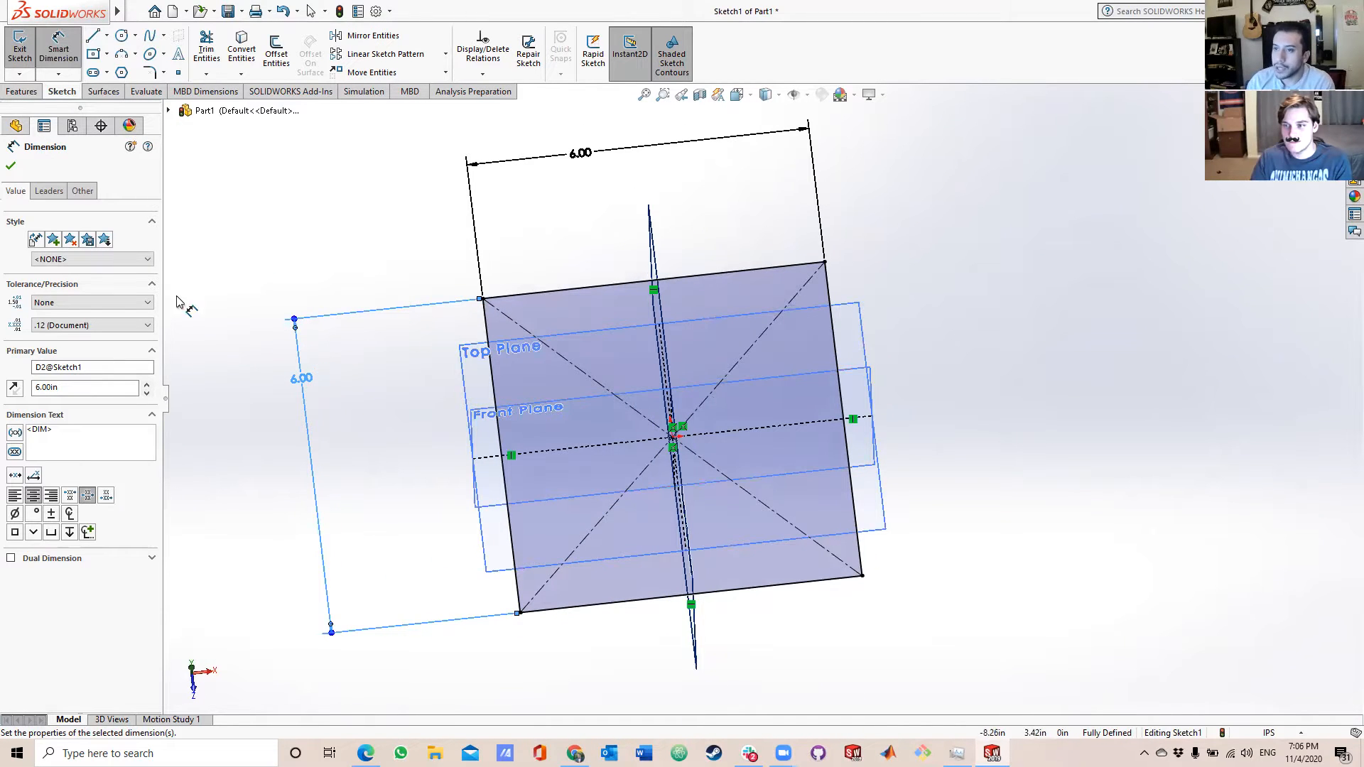
click(20, 44)
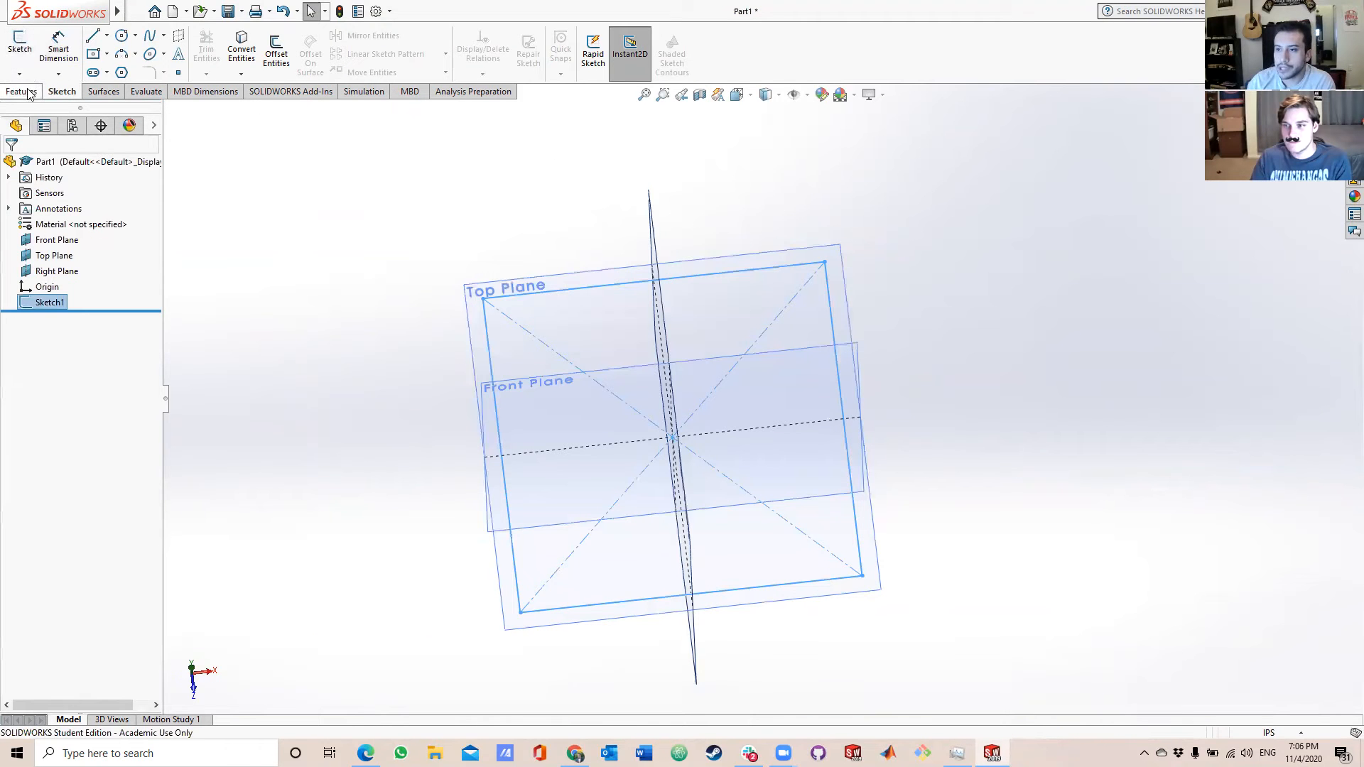
Set up a Boss-Extrude of the square sketch with a Blind end condition and a depth of 6 in.
mouse_move(637, 341)
middle_down()
mouse_move(644, 354)
mouse_move(722, 280)
mouse_move(587, 350)
middle_up()
click(43, 303)
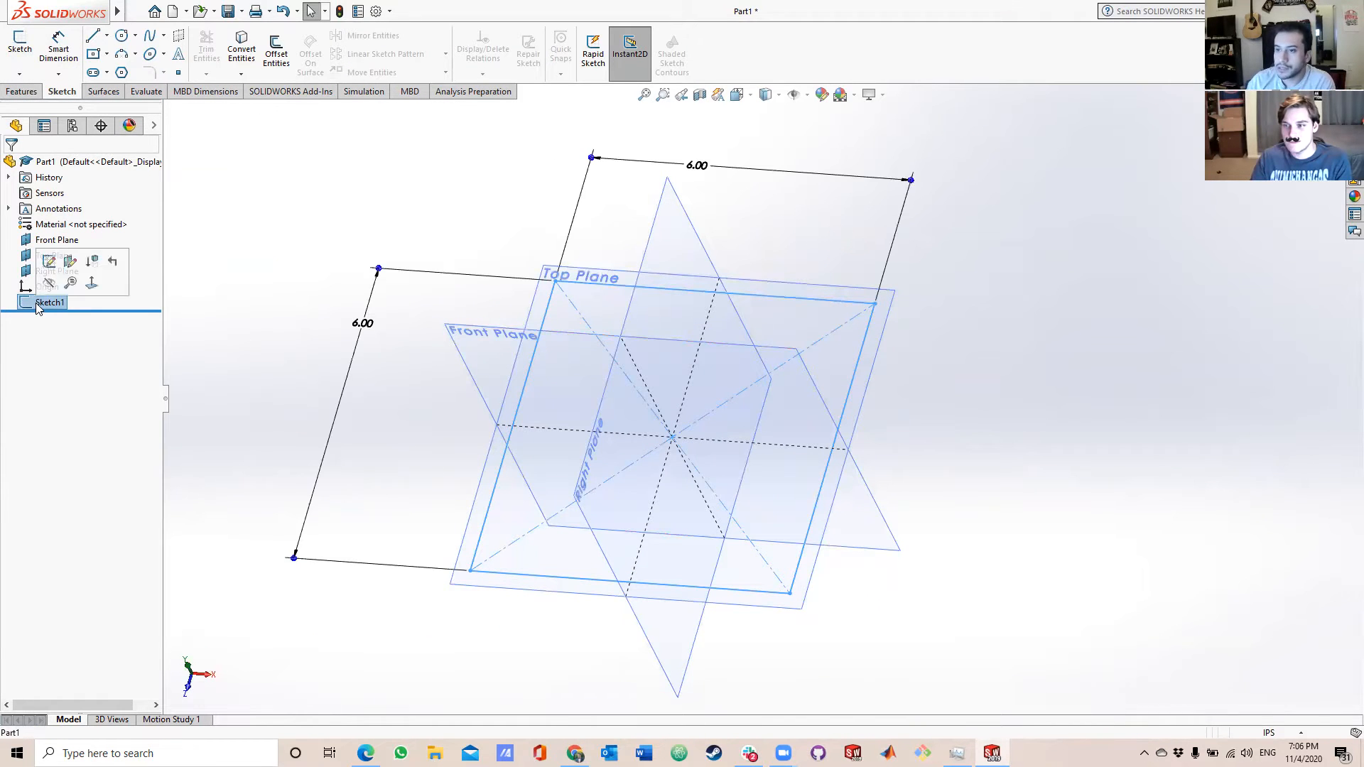
click(22, 91)
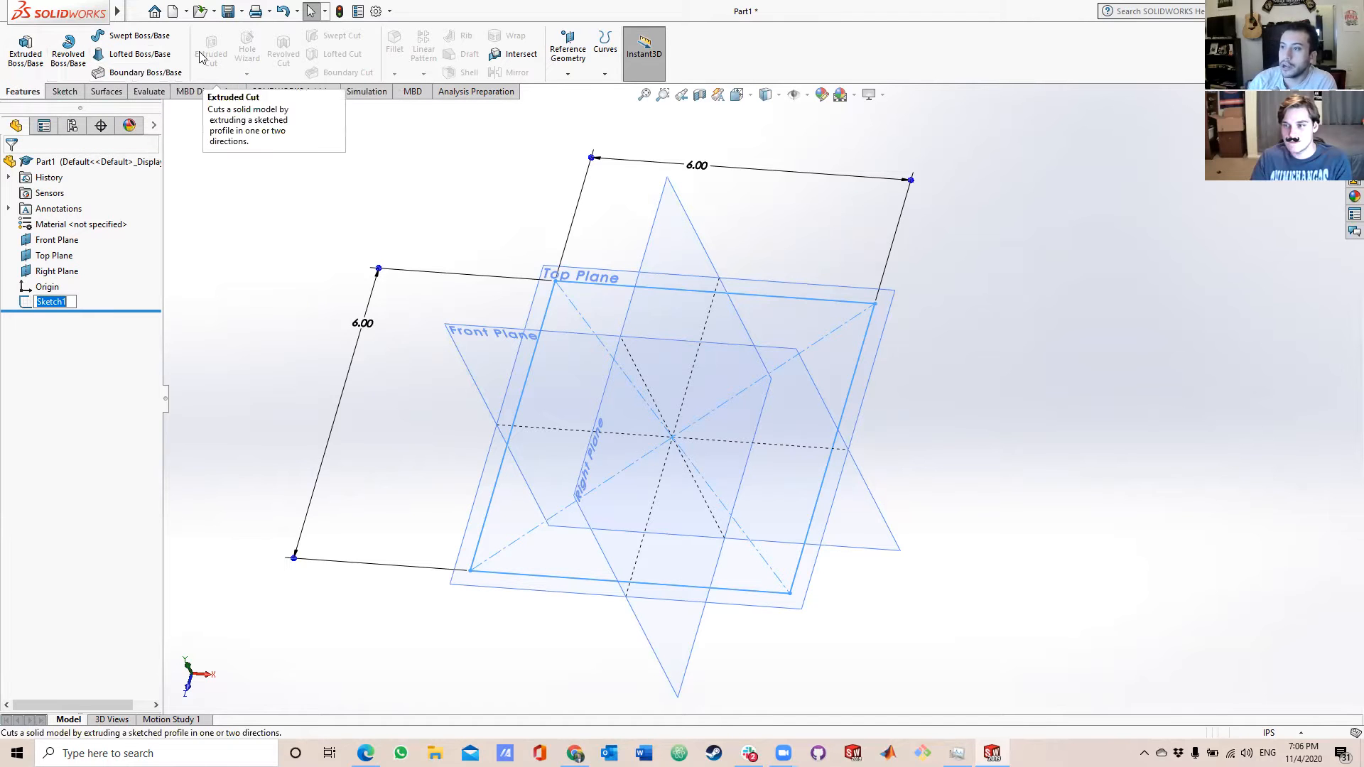
click(40, 57)
mouse_move(748, 312)
middle_down()
mouse_move(625, 523)
mouse_move(649, 630)
mouse_move(778, 519)
mouse_move(748, 329)
mouse_move(710, 292)
mouse_move(809, 298)
mouse_move(975, 373)
mouse_move(944, 415)
mouse_move(990, 412)
middle_up()
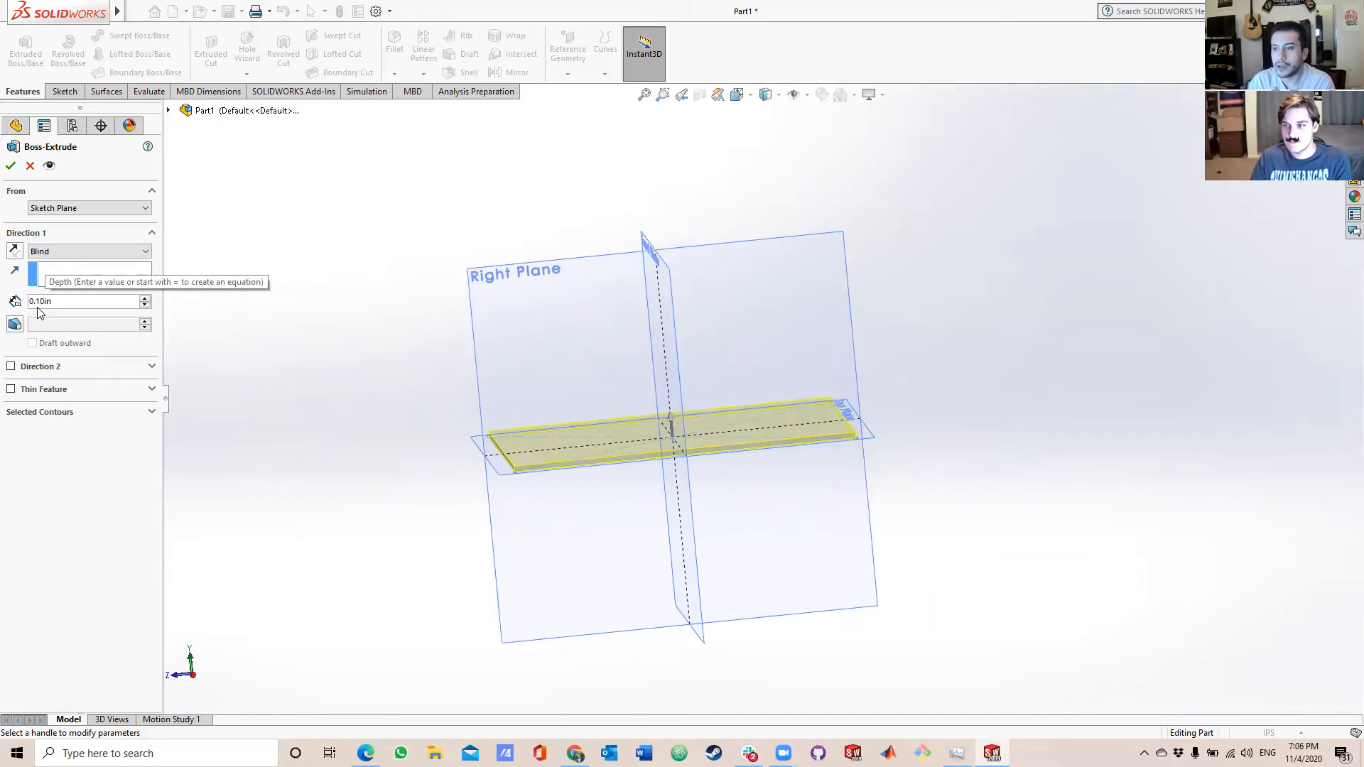
click(91, 253)
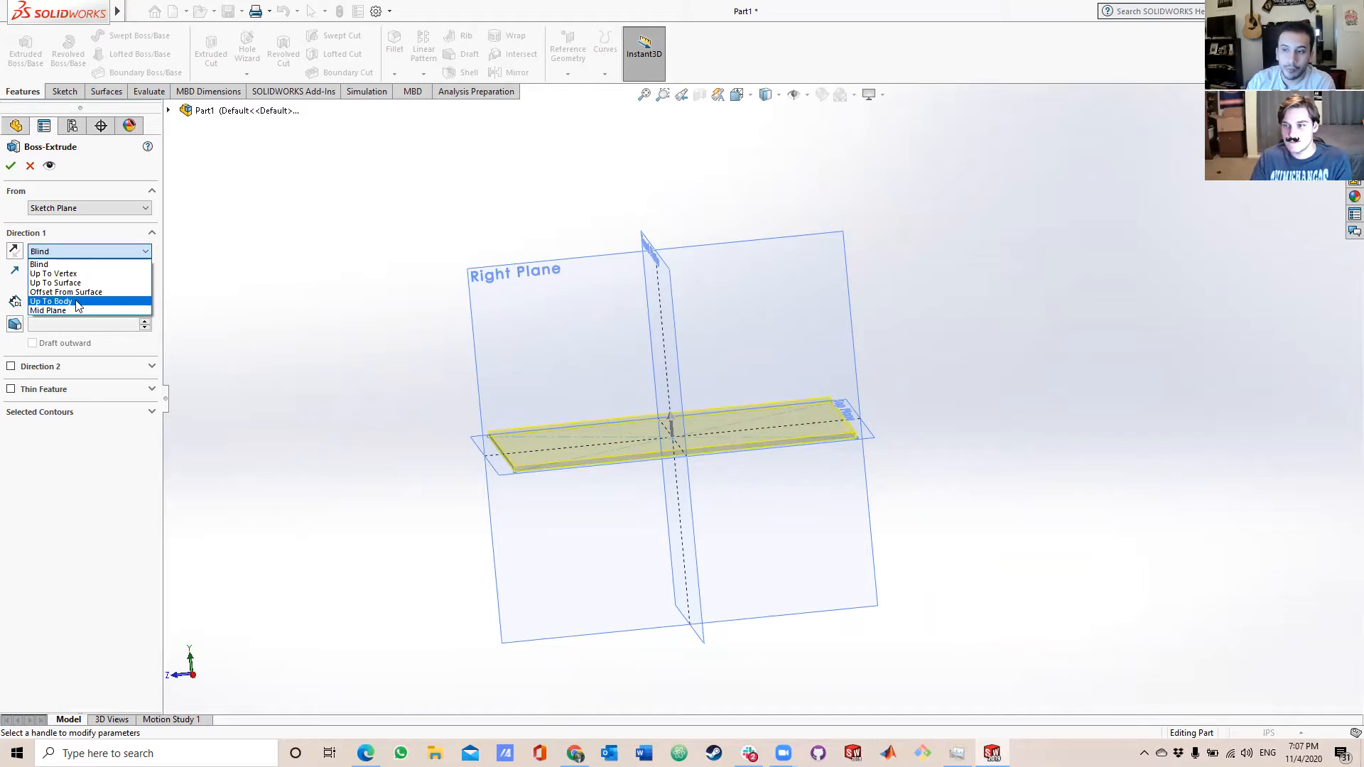
click(82, 264)
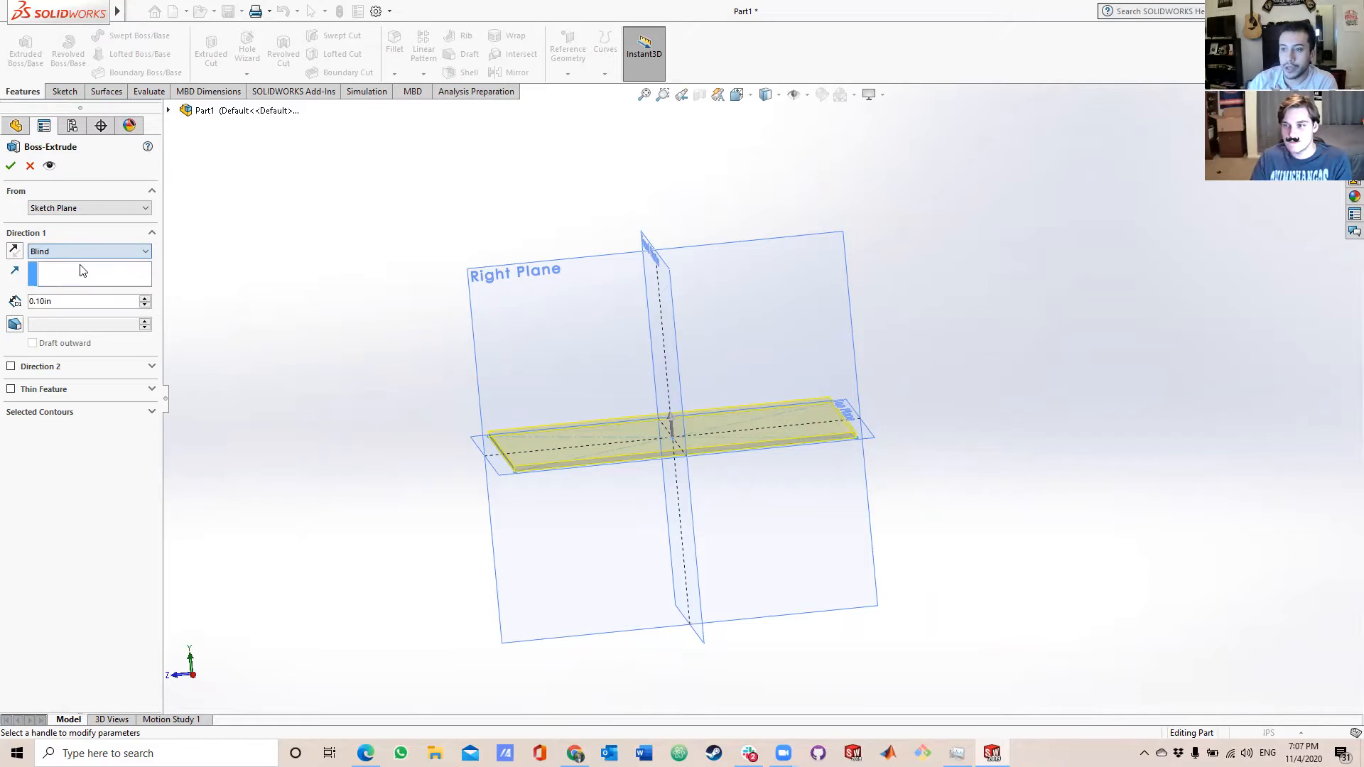
click(105, 298)
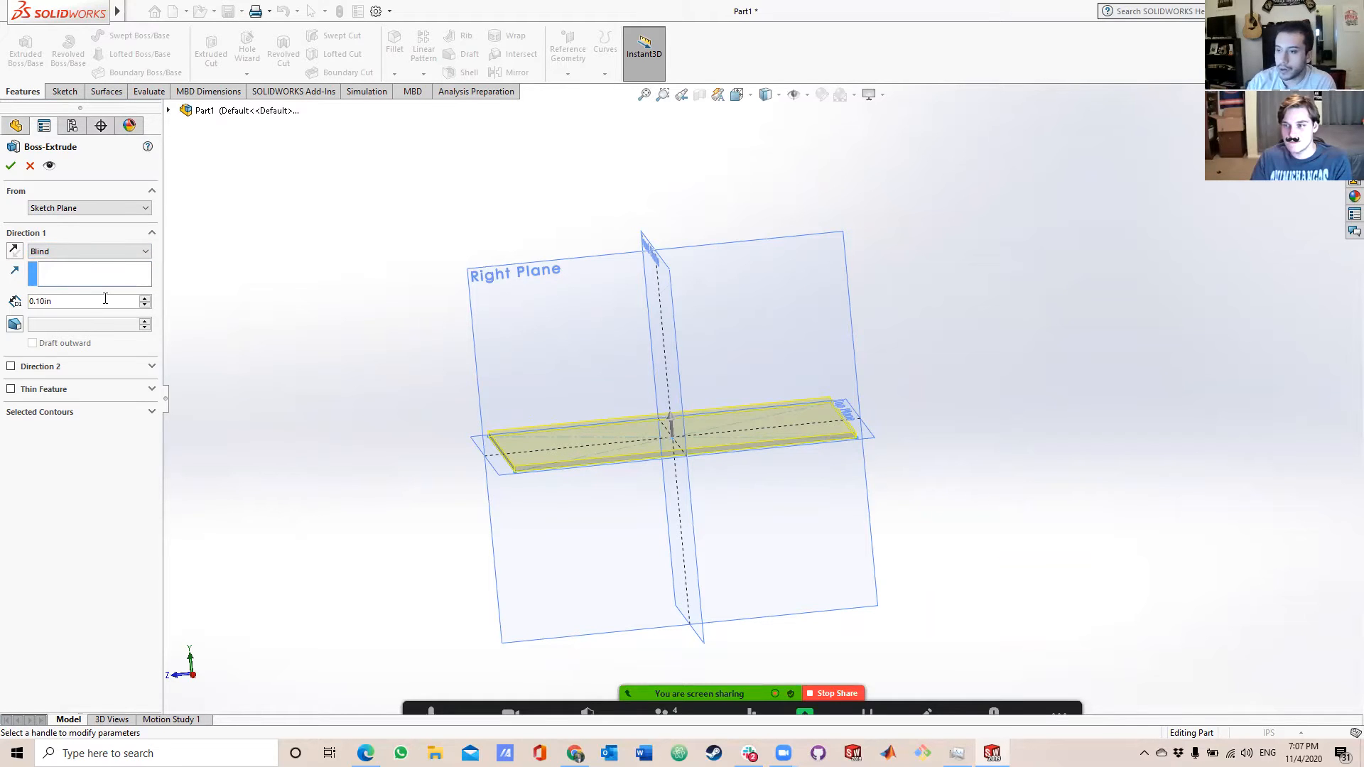
key(BackSpace)
key(BackSpace)
key(BackSpace)
key(BackSpace)
key(BackSpace)
key(BackSpace)
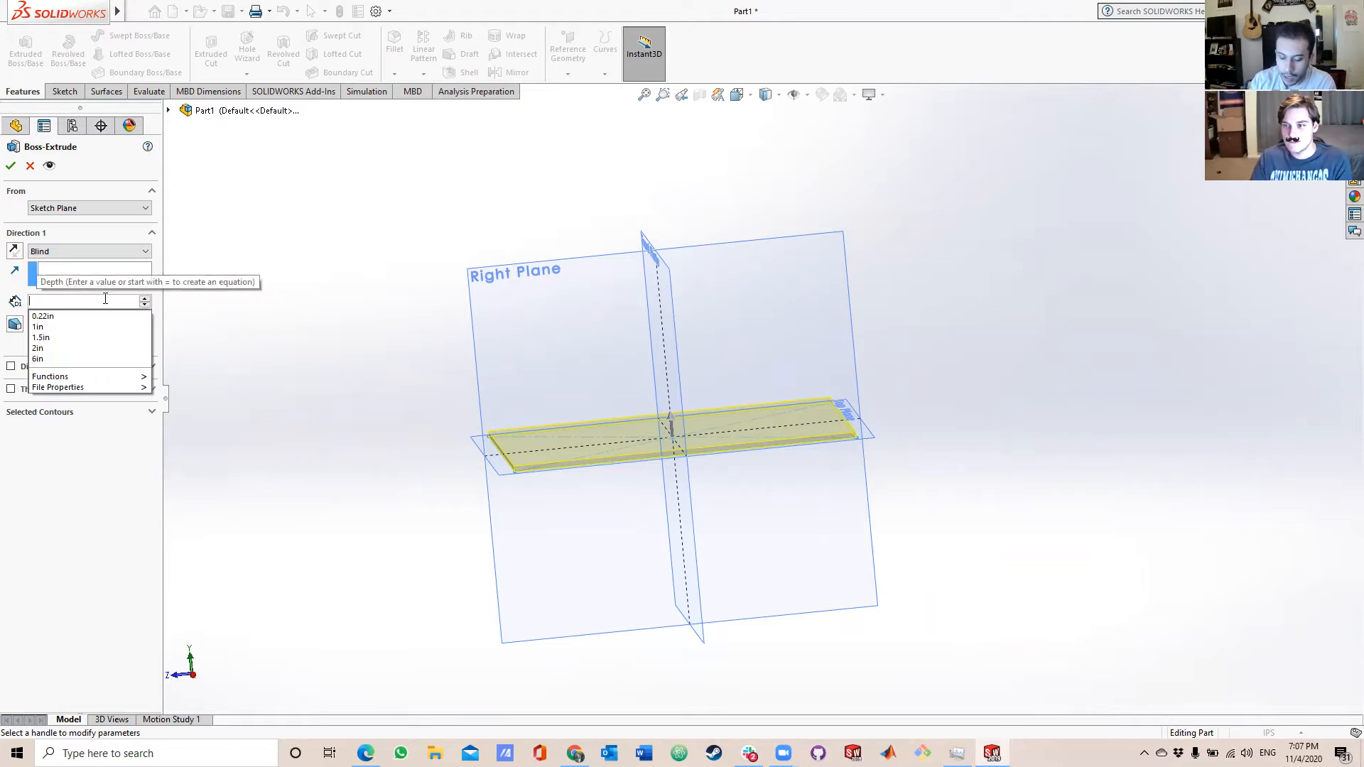
text(6in)
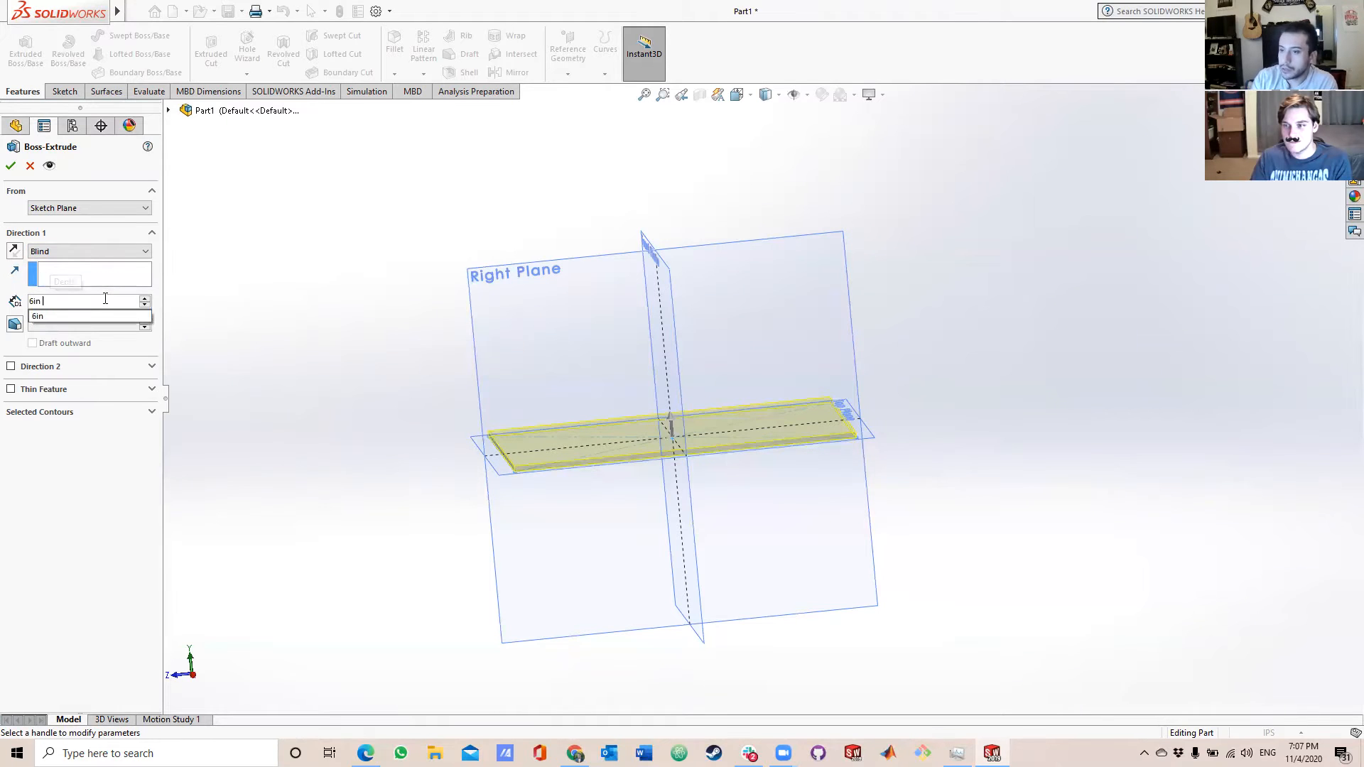
key(Return)
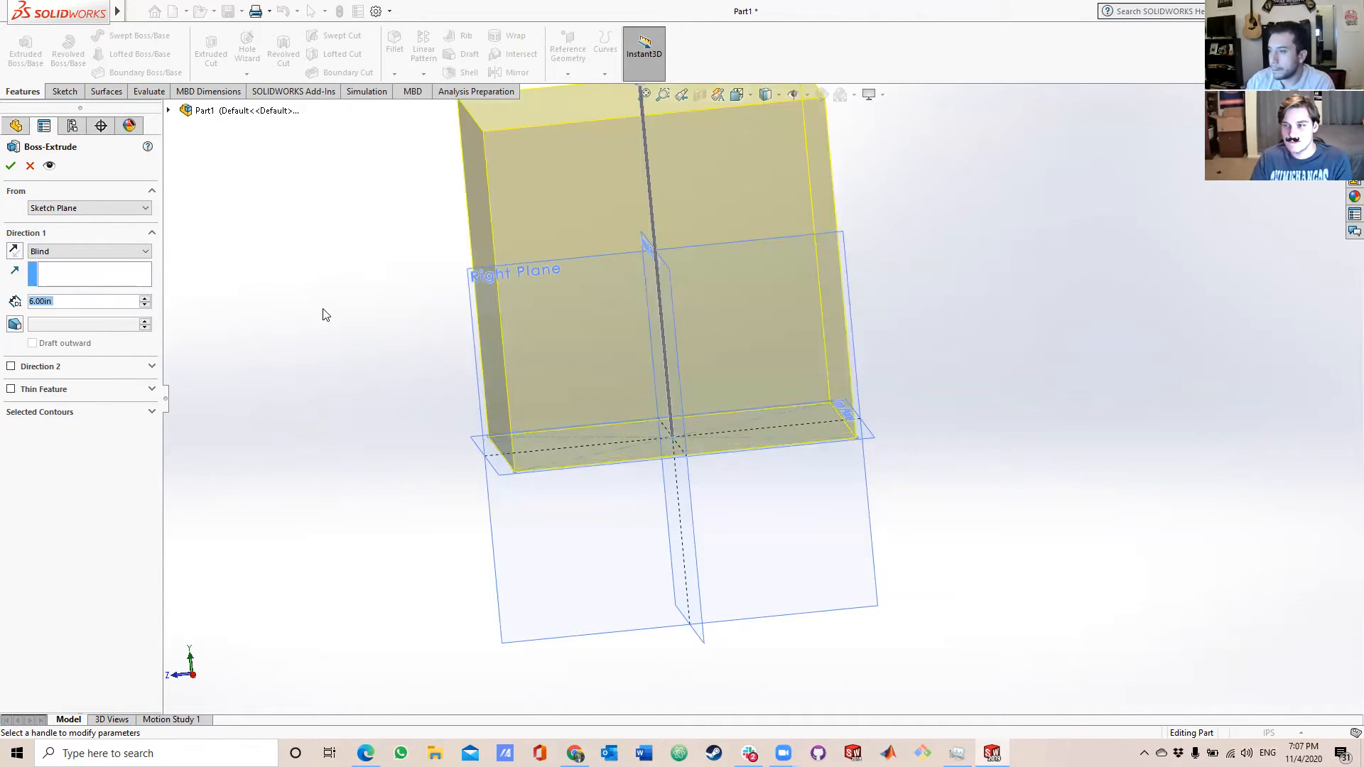
Try an inward draft on the extrusion, raising the angle to 13 degrees, and turn the draft off again.
scroll(933, 304, up, 2)
middle_drag(892, 311, 883, 284)
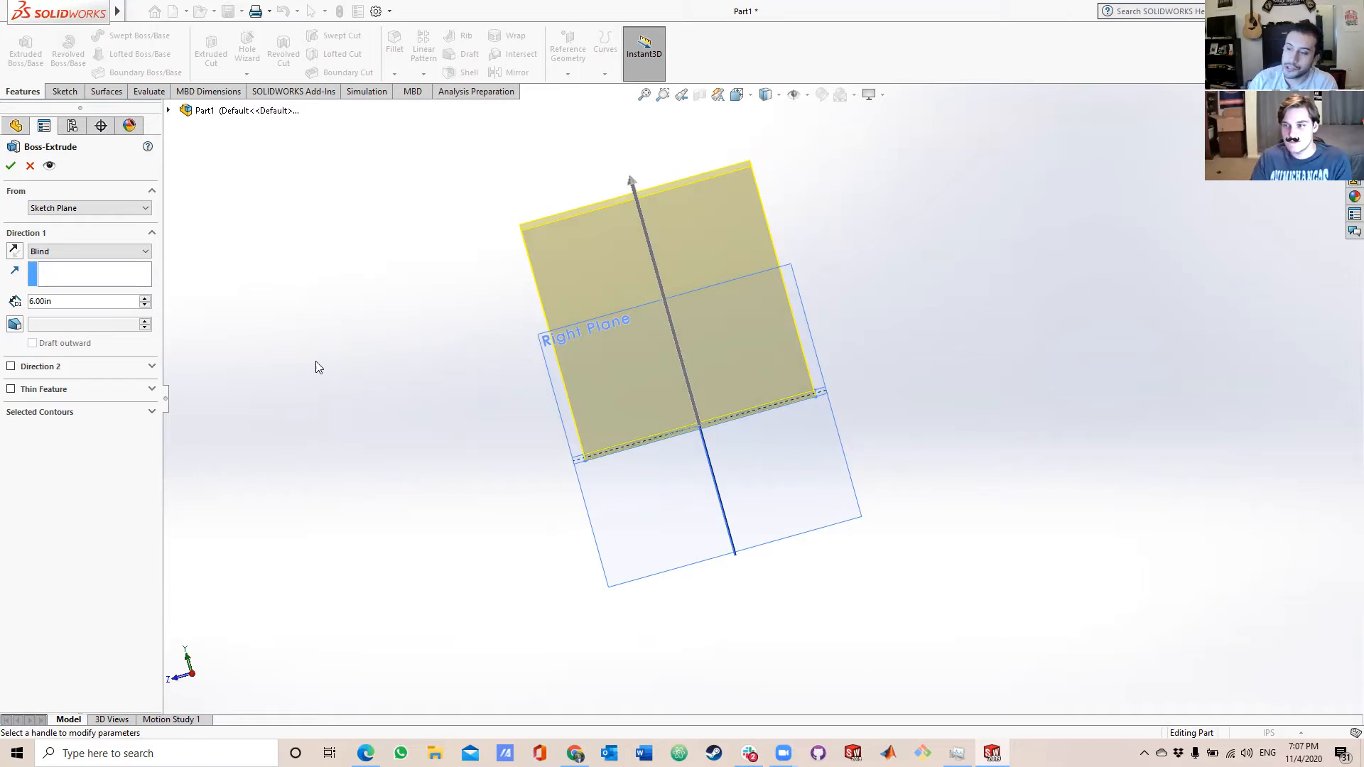
click(15, 325)
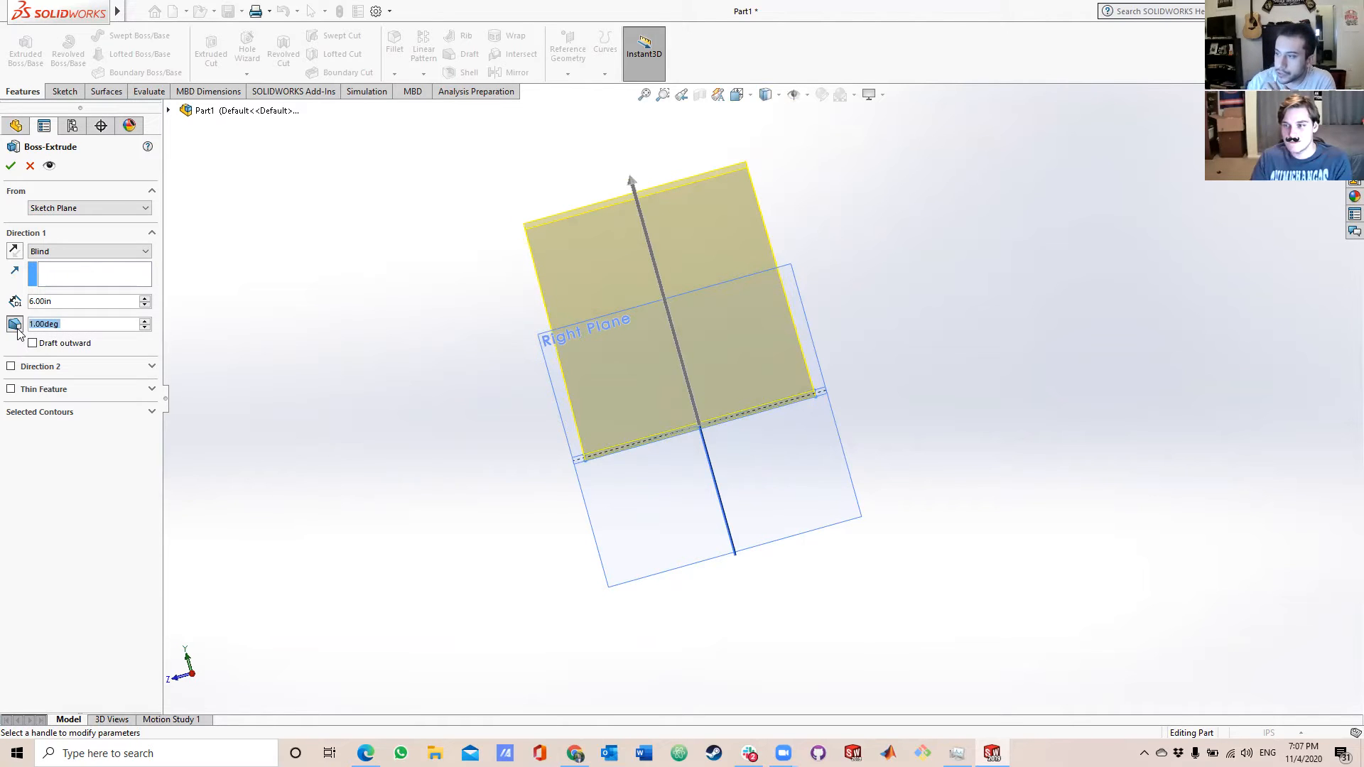
click(145, 320)
click(146, 321)
click(145, 321)
click(145, 321)
scroll(686, 311, up, 2)
scroll(682, 307, down, 2)
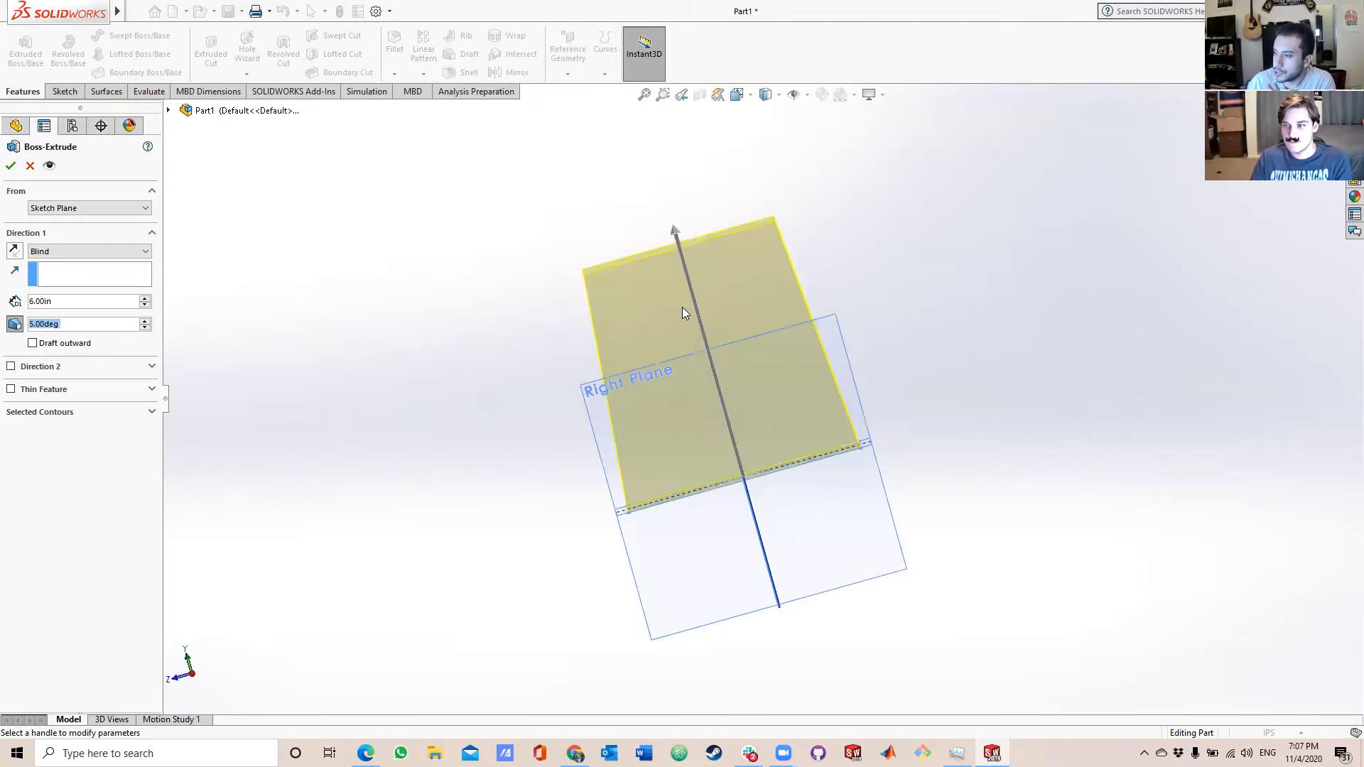
middle_drag(682, 307, 722, 326)
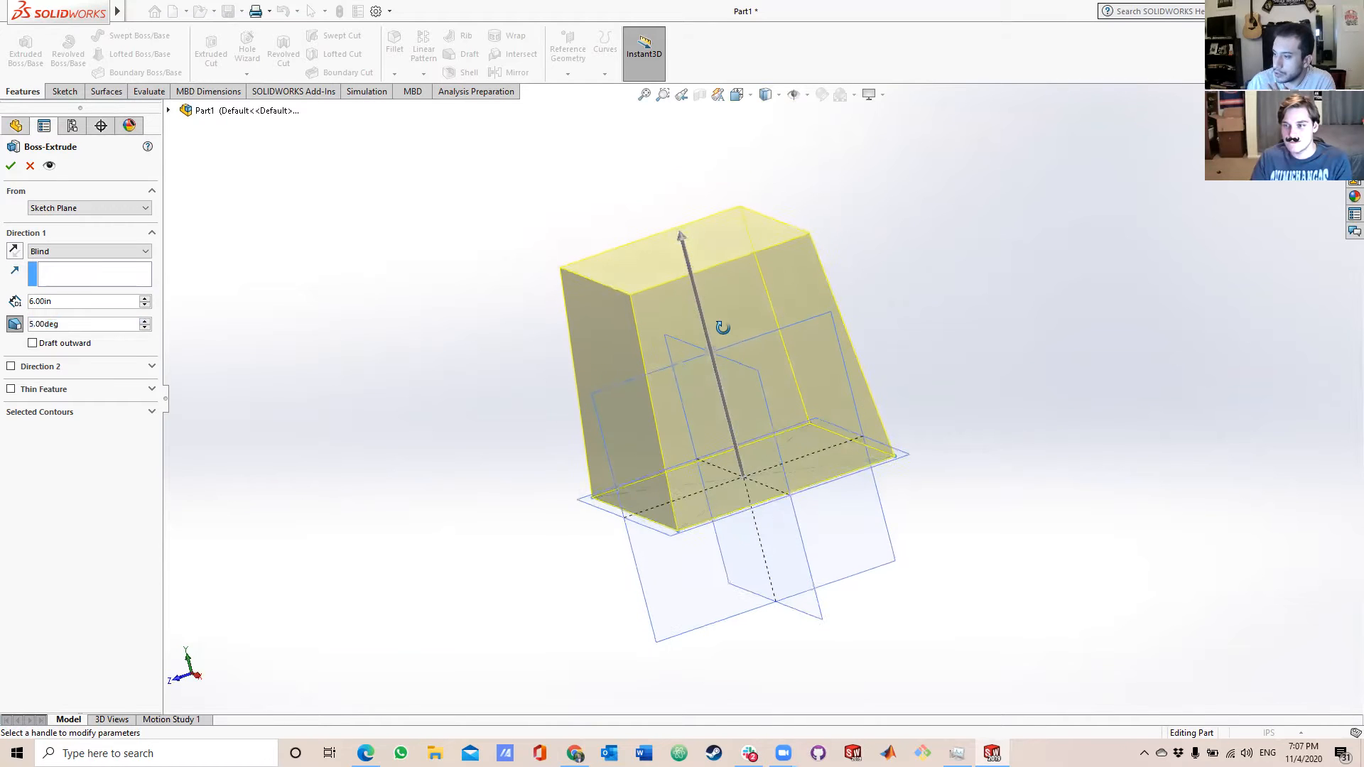
click(148, 320)
click(148, 320)
click(148, 320)
click(147, 320)
click(147, 320)
click(146, 320)
click(146, 320)
click(145, 320)
click(15, 324)
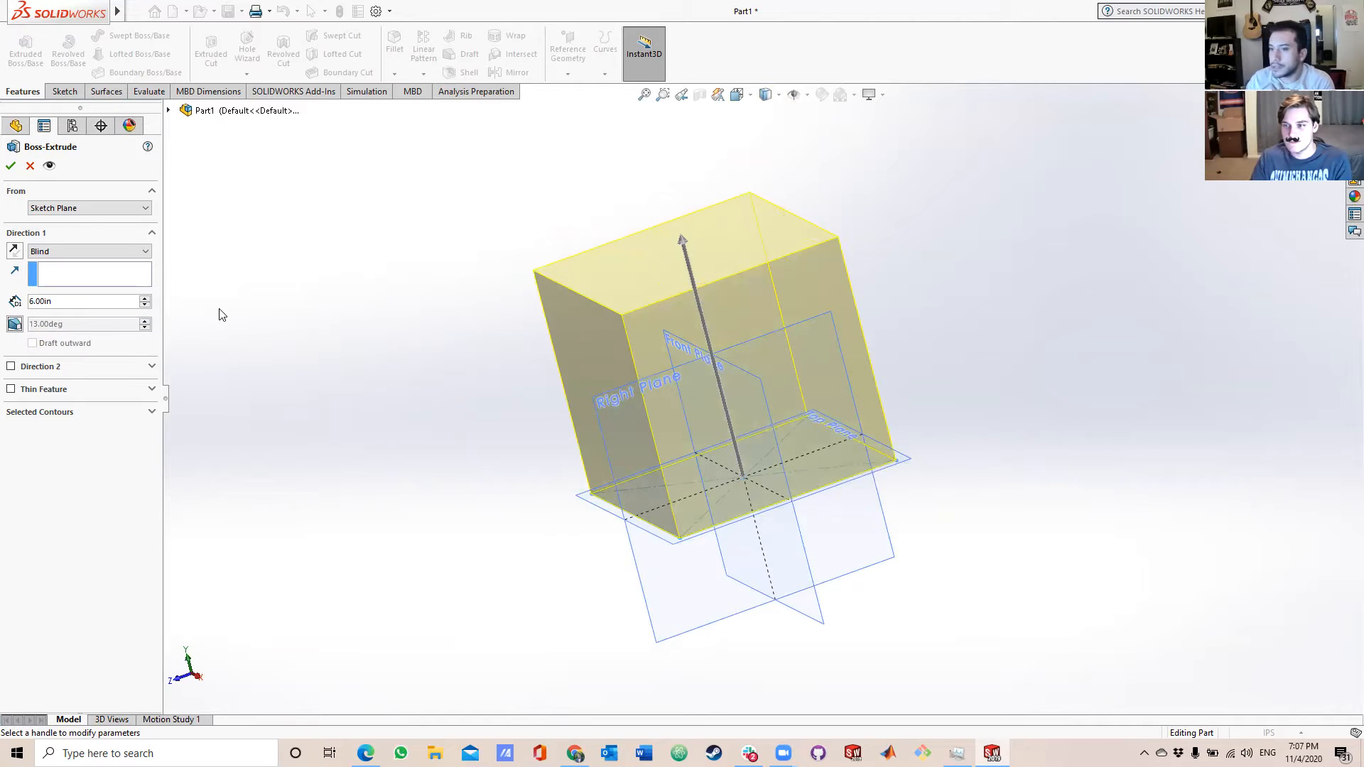
Accept the square's extrusion to create the solid cube, and view it from another angle.
click(9, 167)
middle_drag(469, 413, 713, 526)
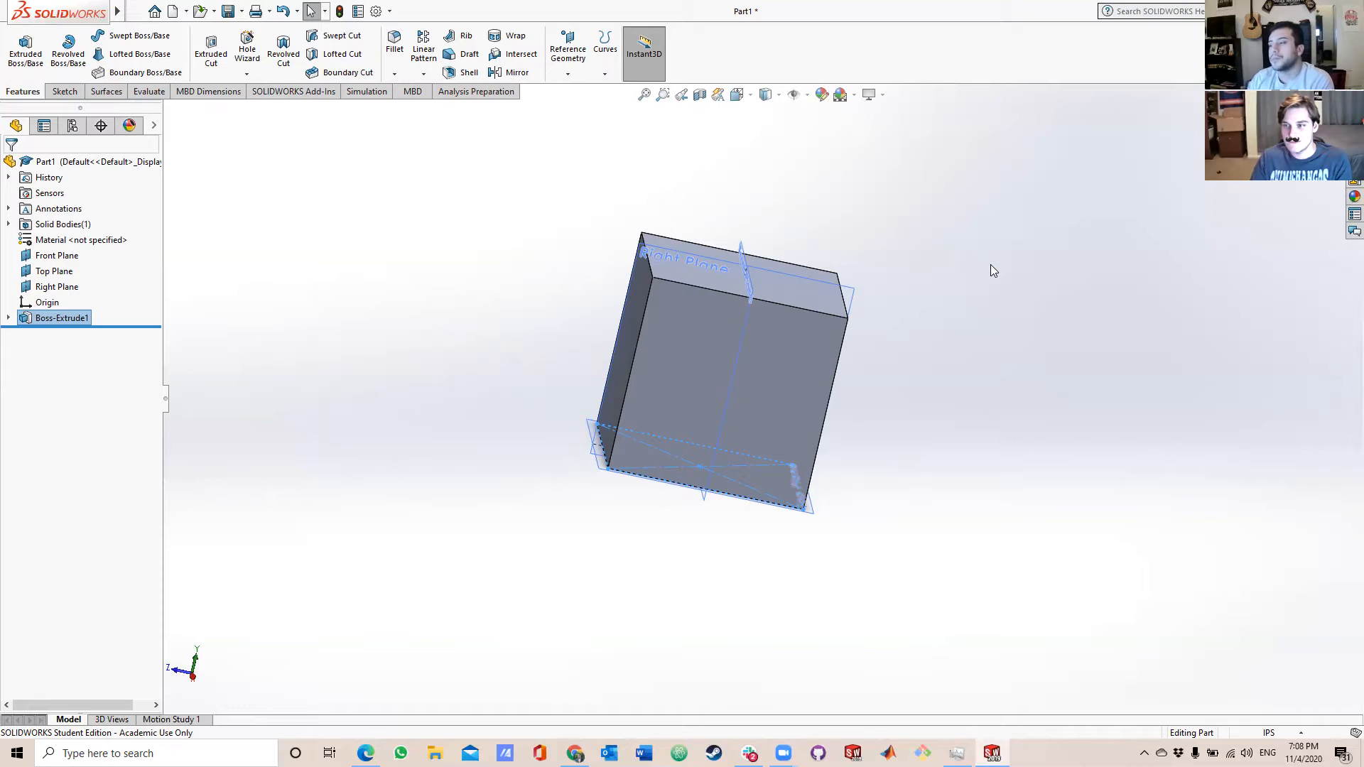
Examine the cube's top and side faces from several angles and distances.
scroll(936, 491, down, 3)
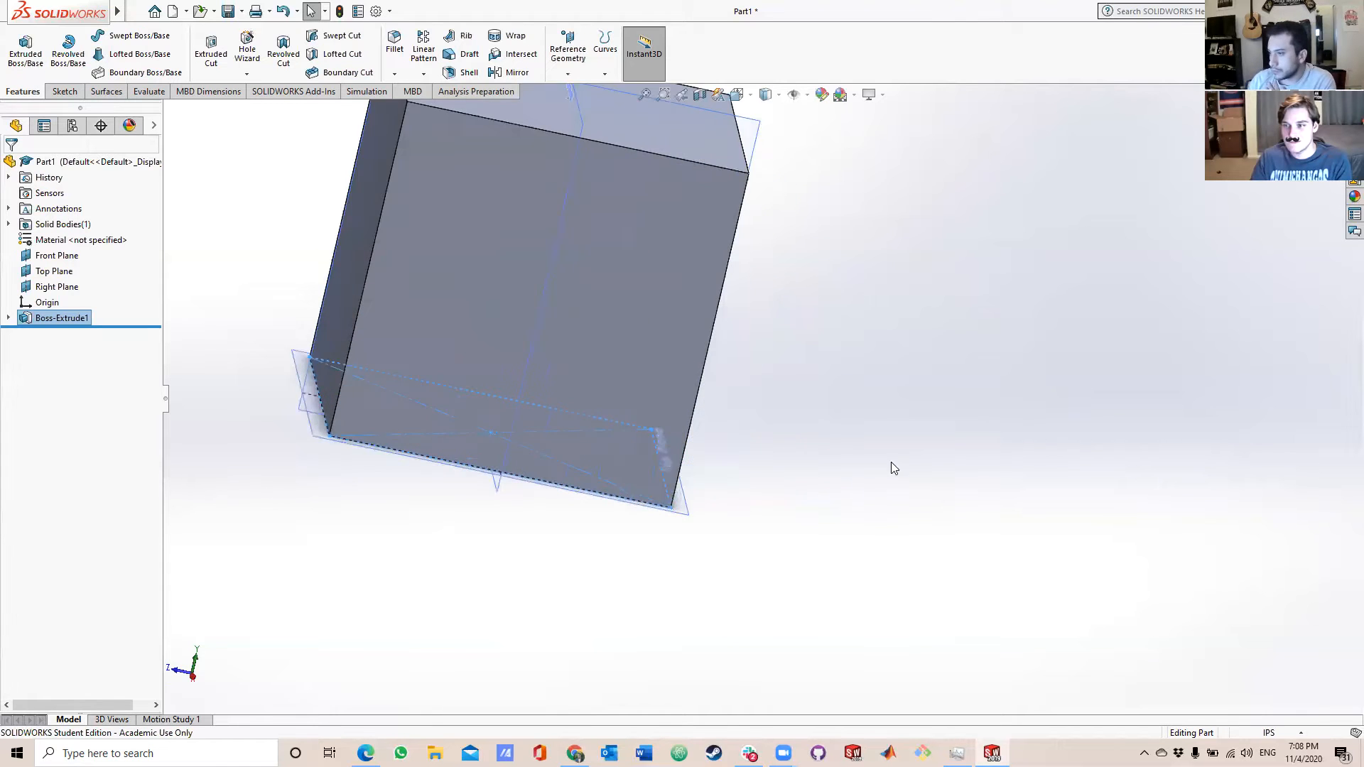
scroll(839, 426, up, 4)
middle_drag(830, 420, 803, 380)
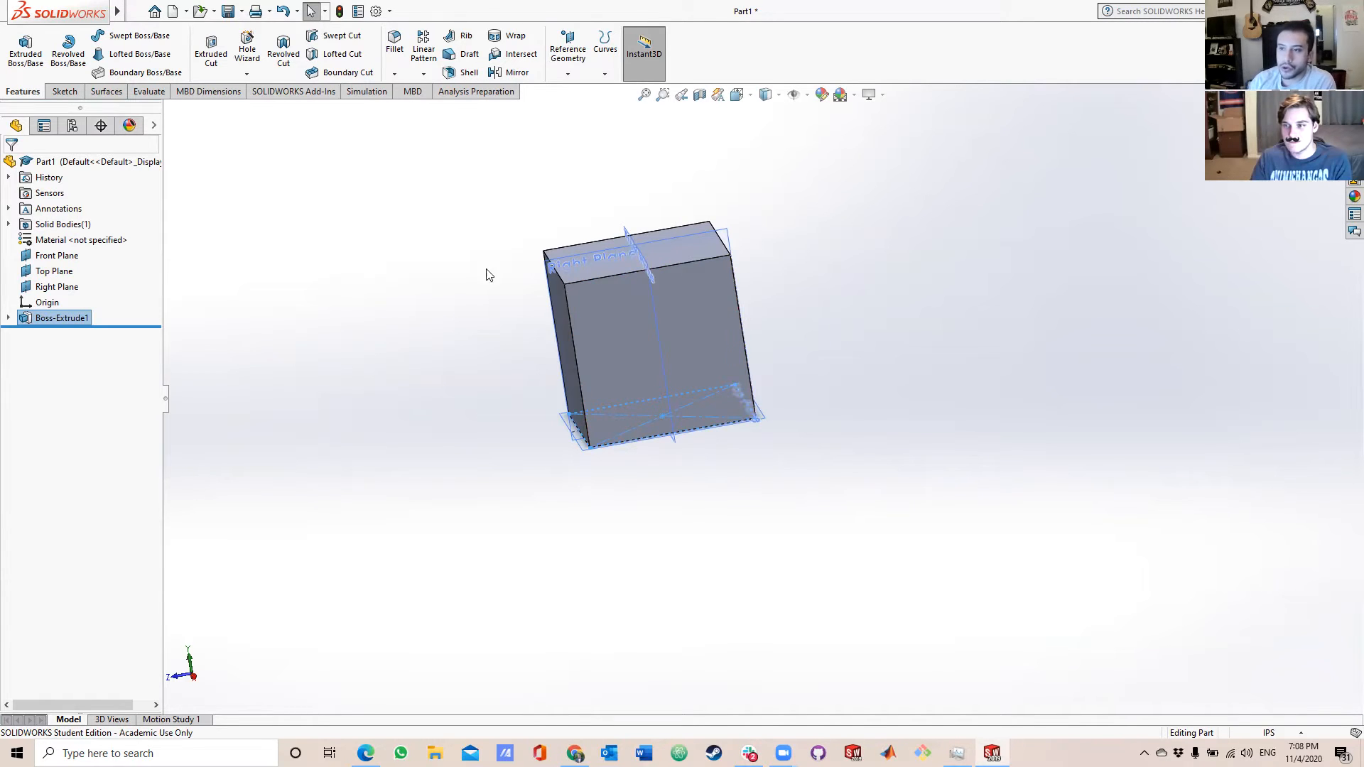
click(62, 91)
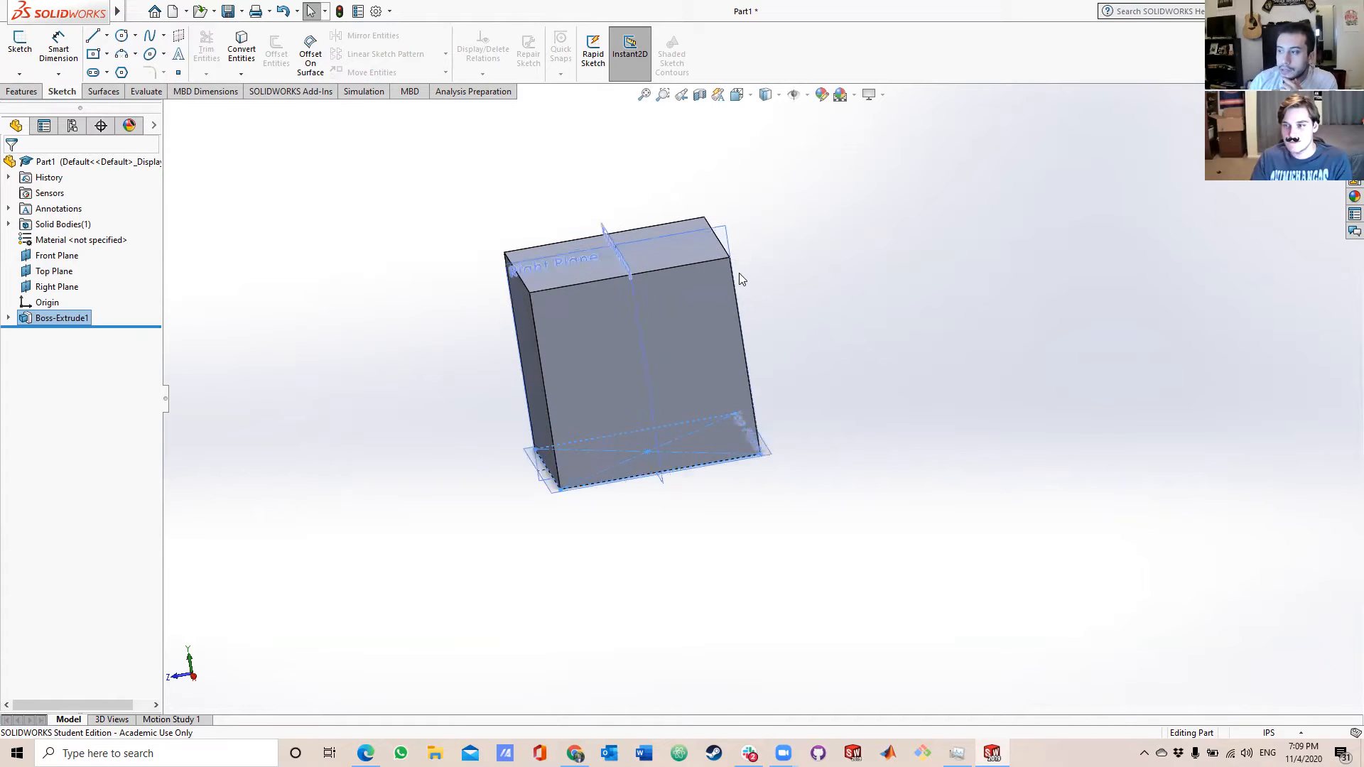
scroll(739, 272, down, 3)
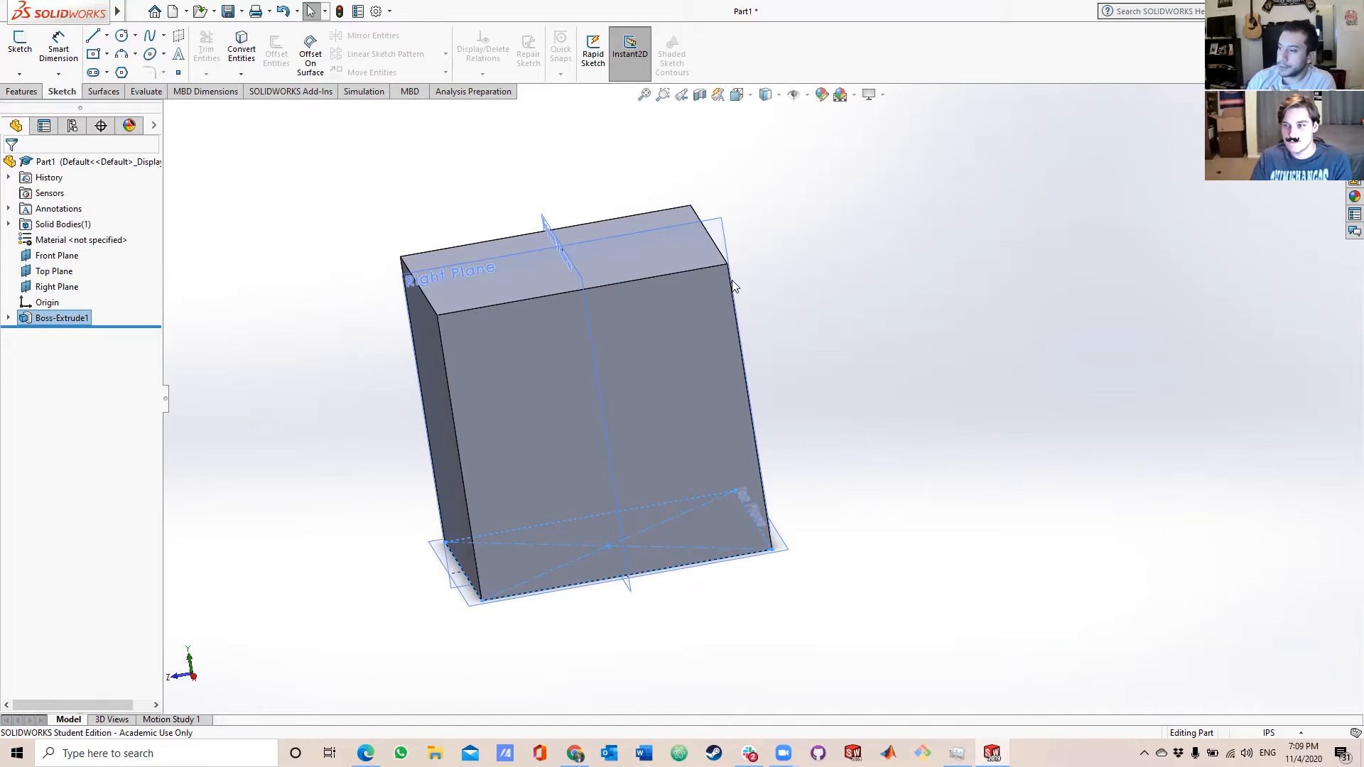
scroll(755, 271, down, 3)
middle_drag(703, 273, 711, 292)
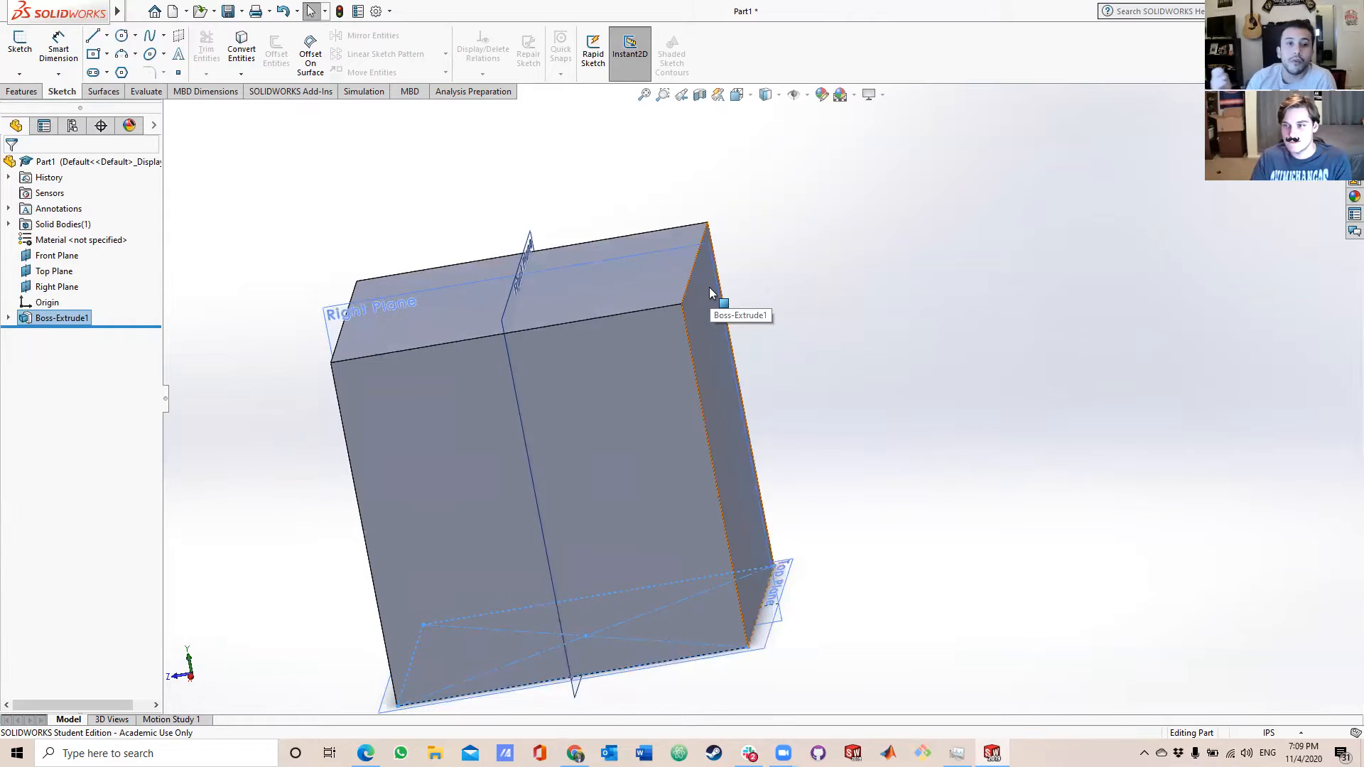
middle_drag(793, 395, 808, 366)
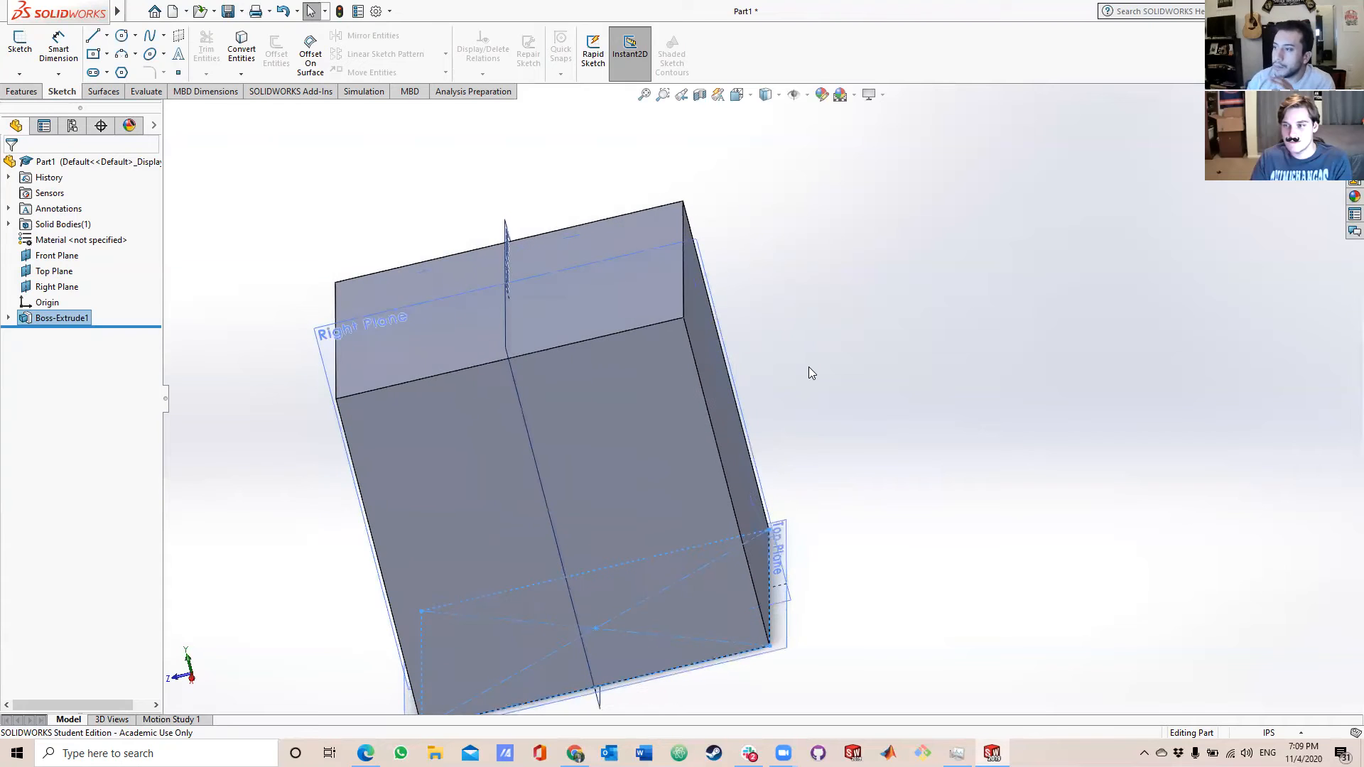
Create a reference plane coincident with the cube's outer face parallel to the Right Plane, and enlarge its outline beyond the cube.
click(30, 93)
click(572, 66)
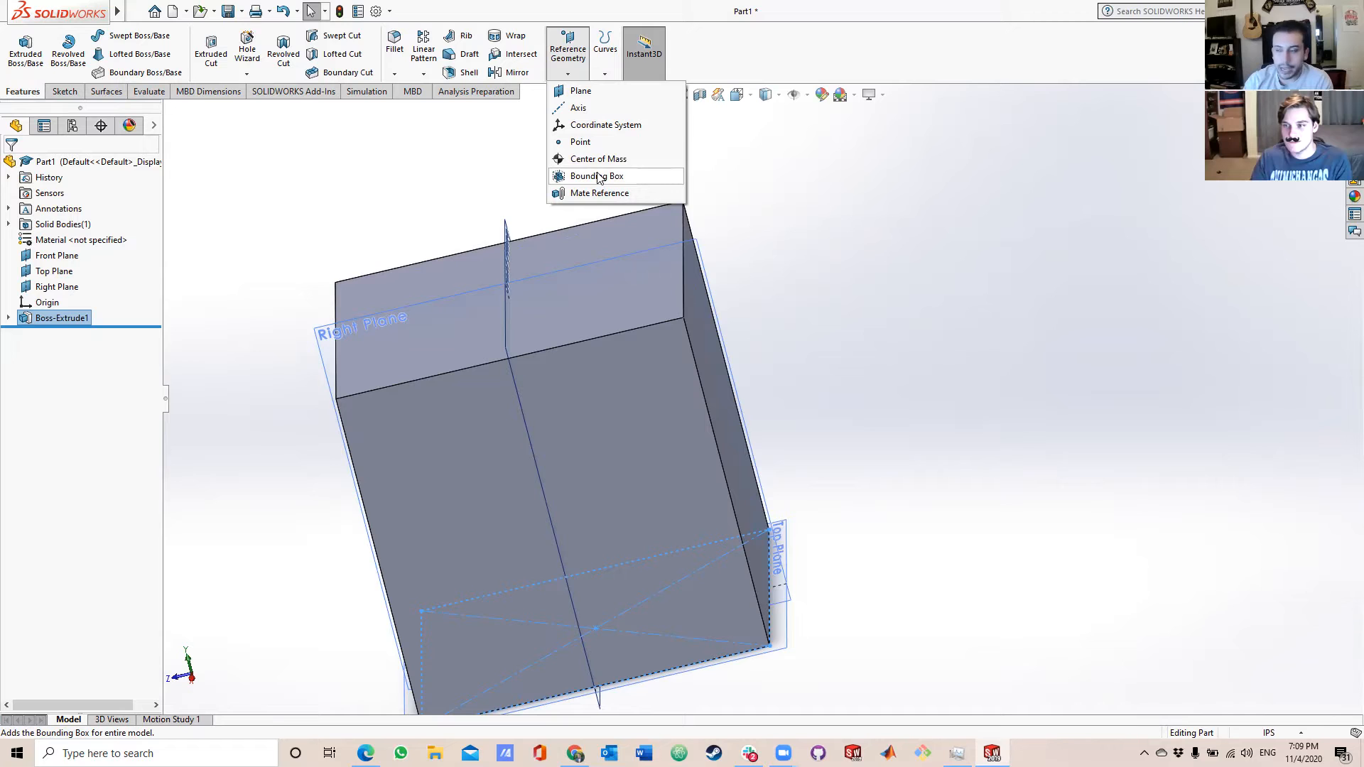
click(620, 93)
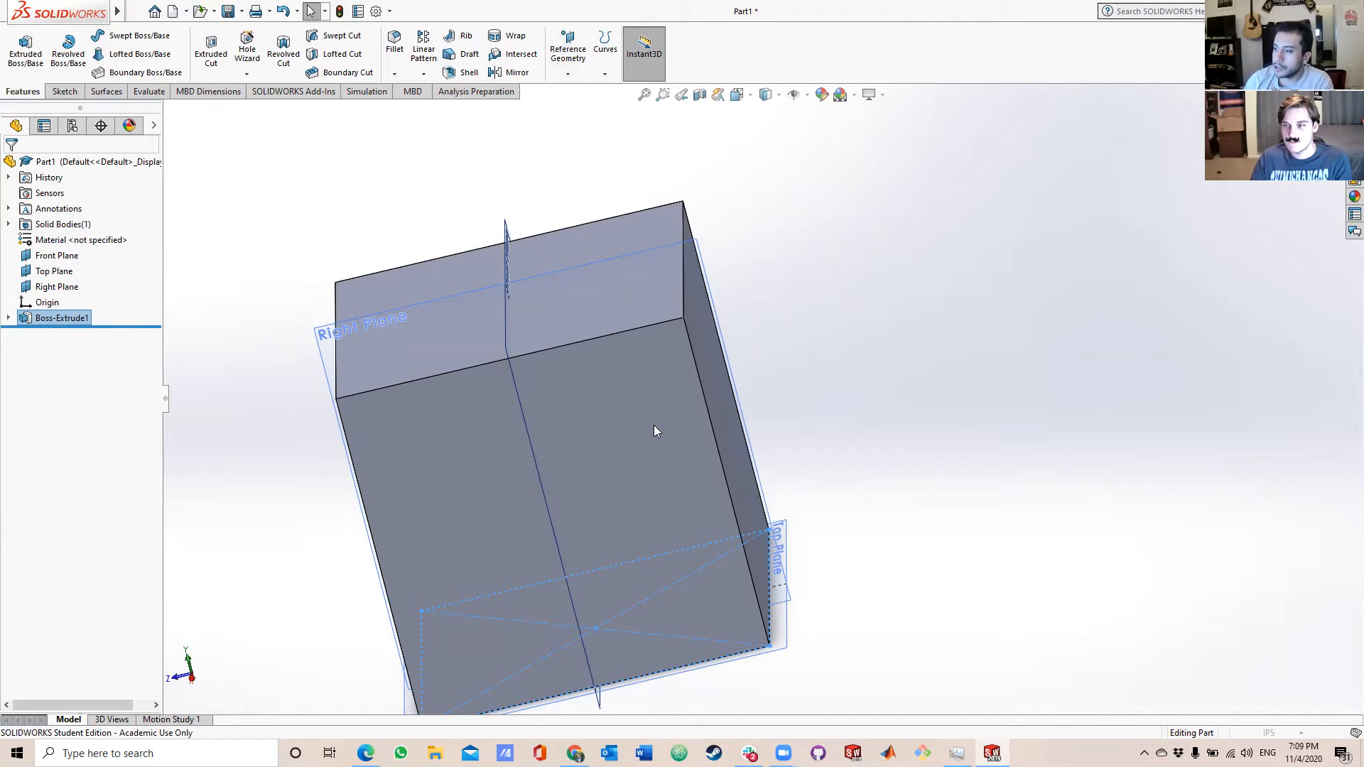
click(602, 395)
middle_drag(831, 318, 688, 377)
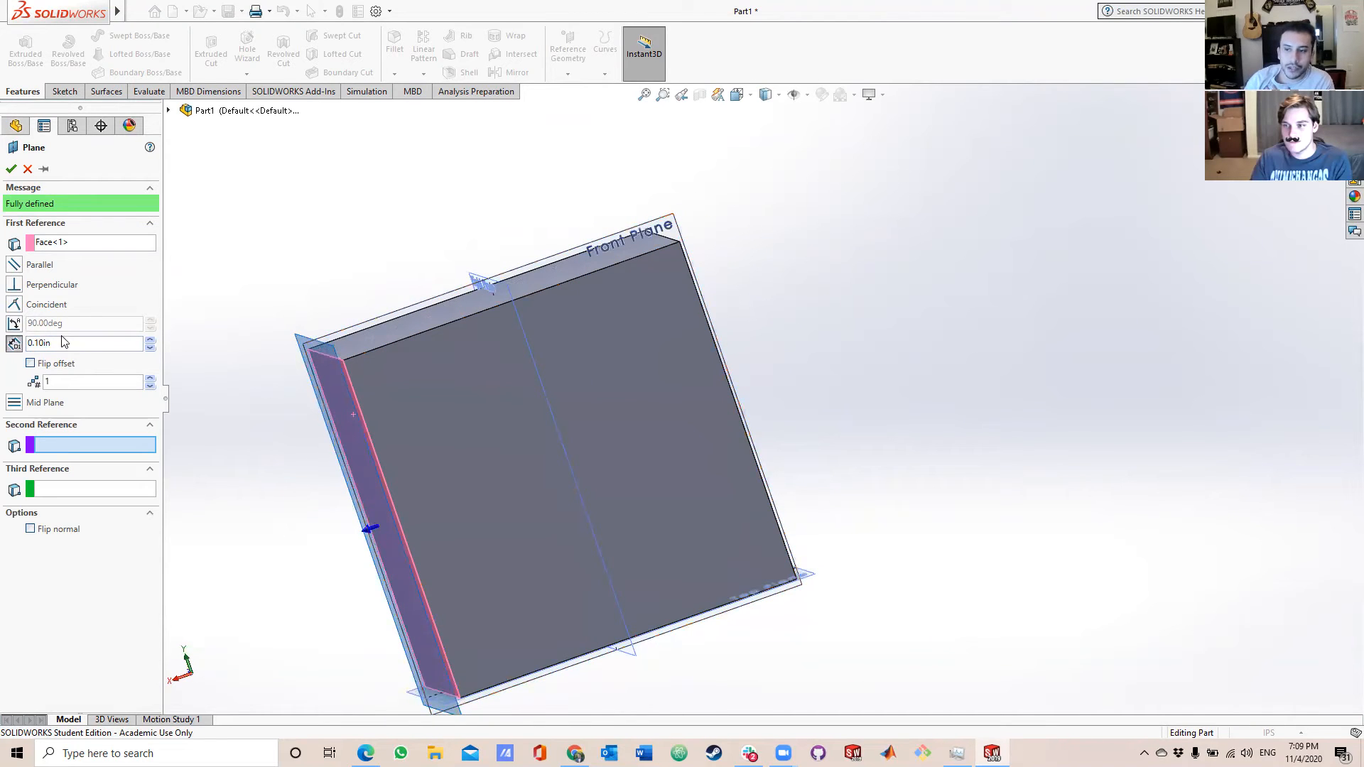
click(14, 310)
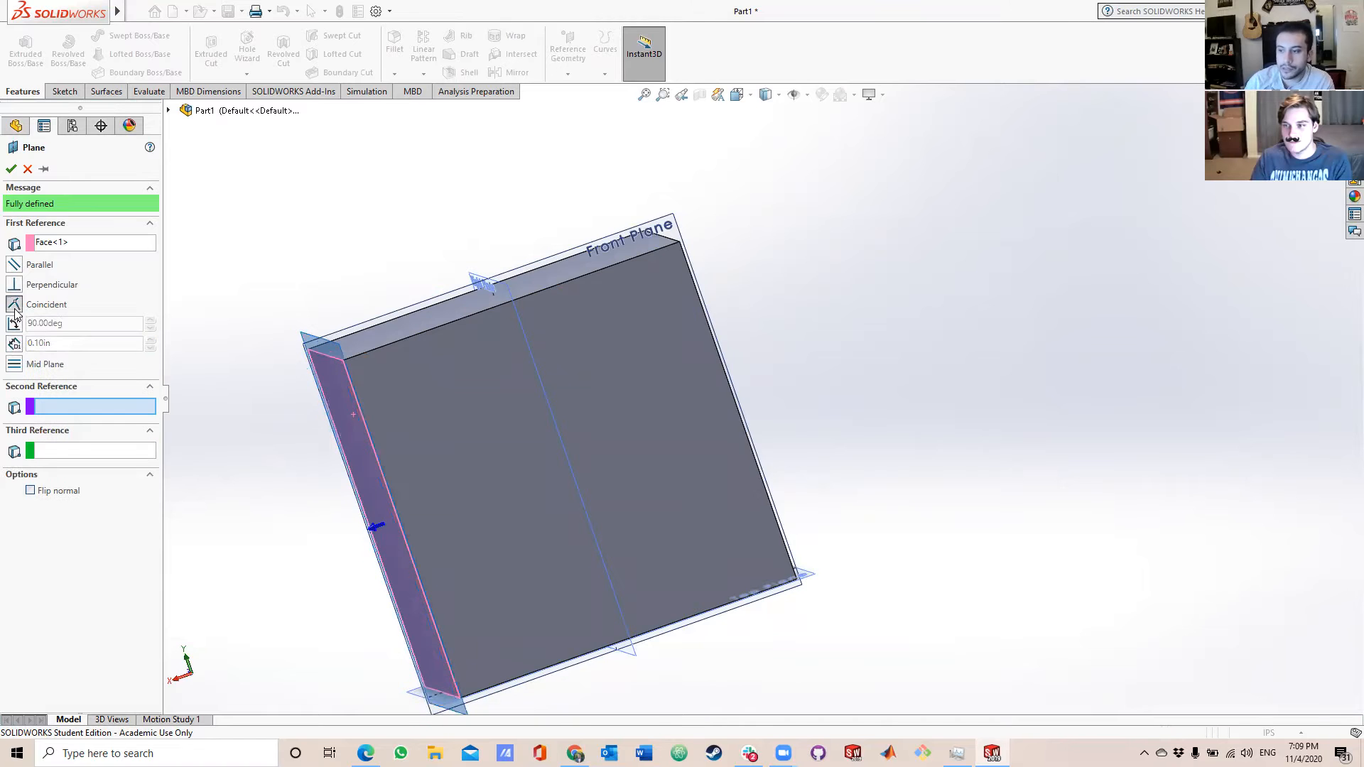
middle_drag(447, 439, 641, 384)
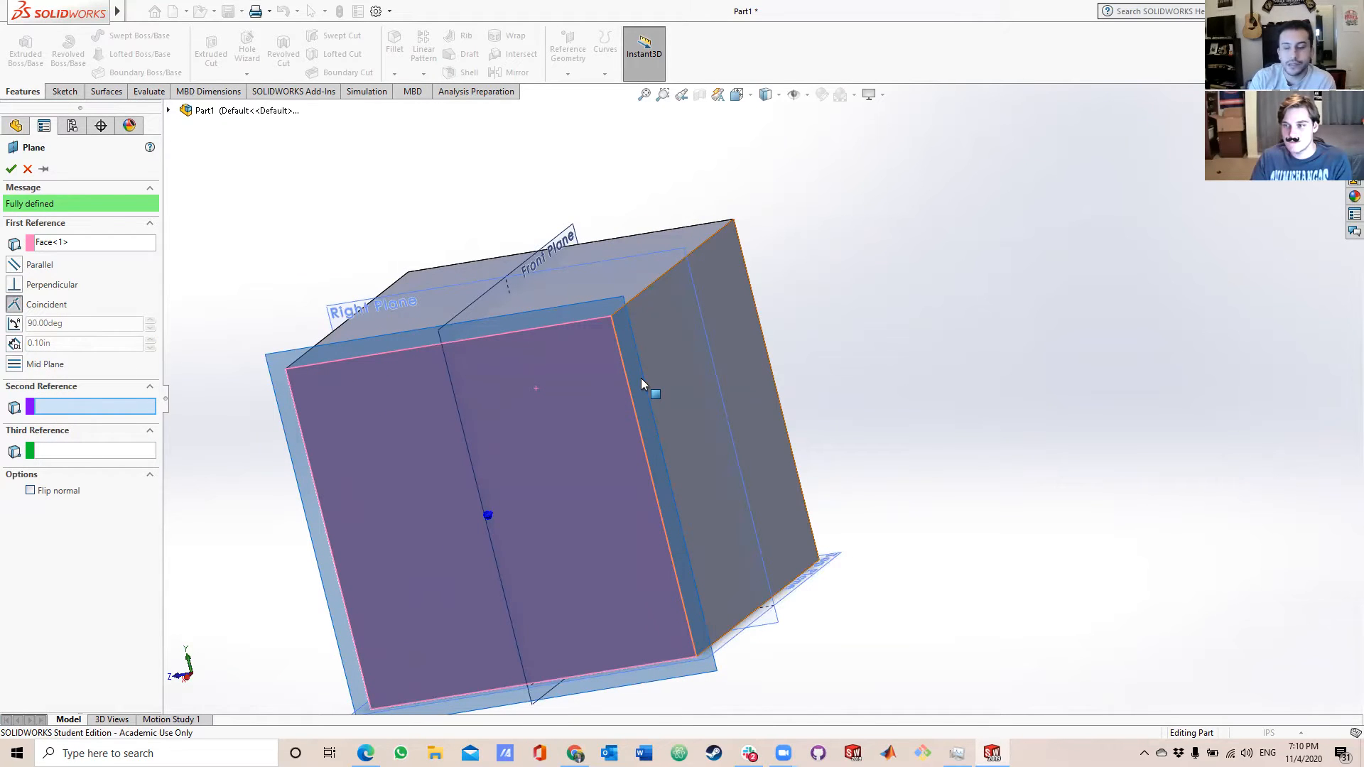
middle_drag(641, 383, 756, 419)
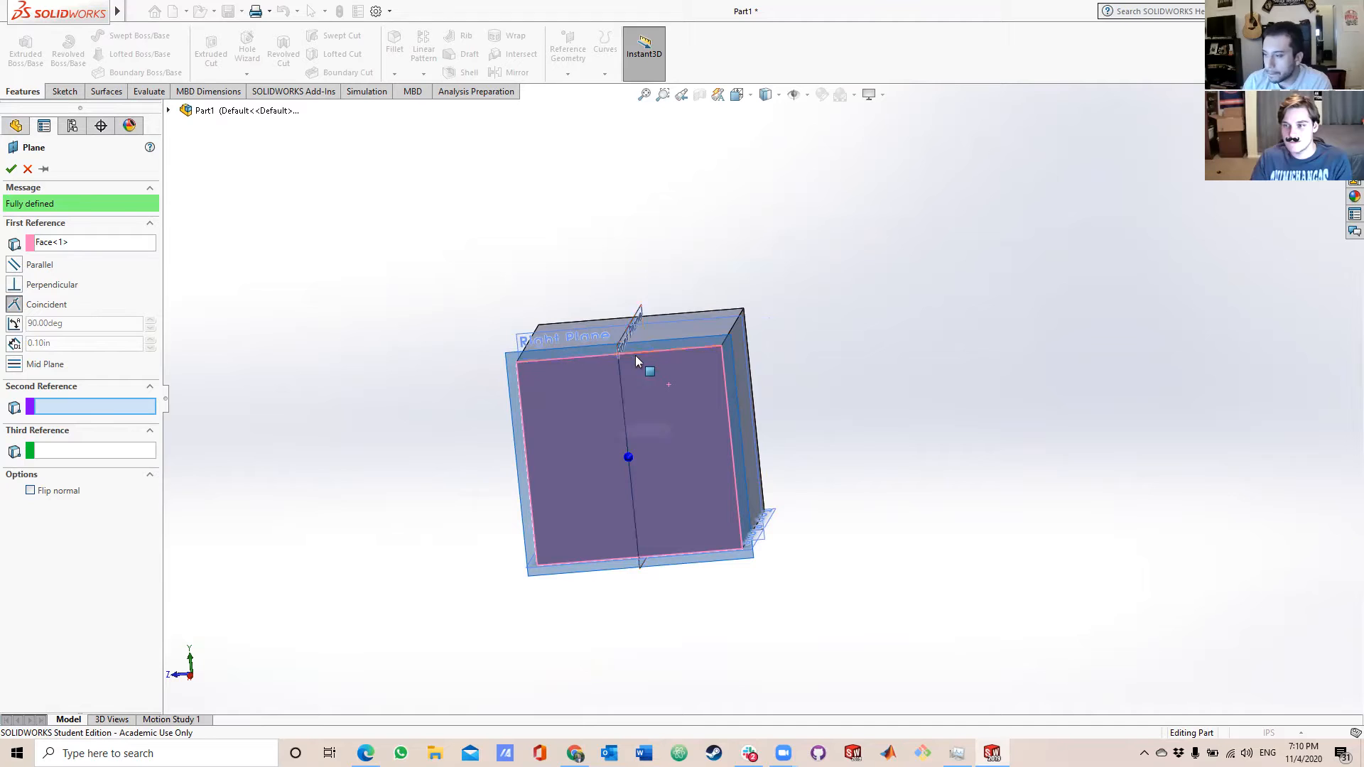
click(11, 168)
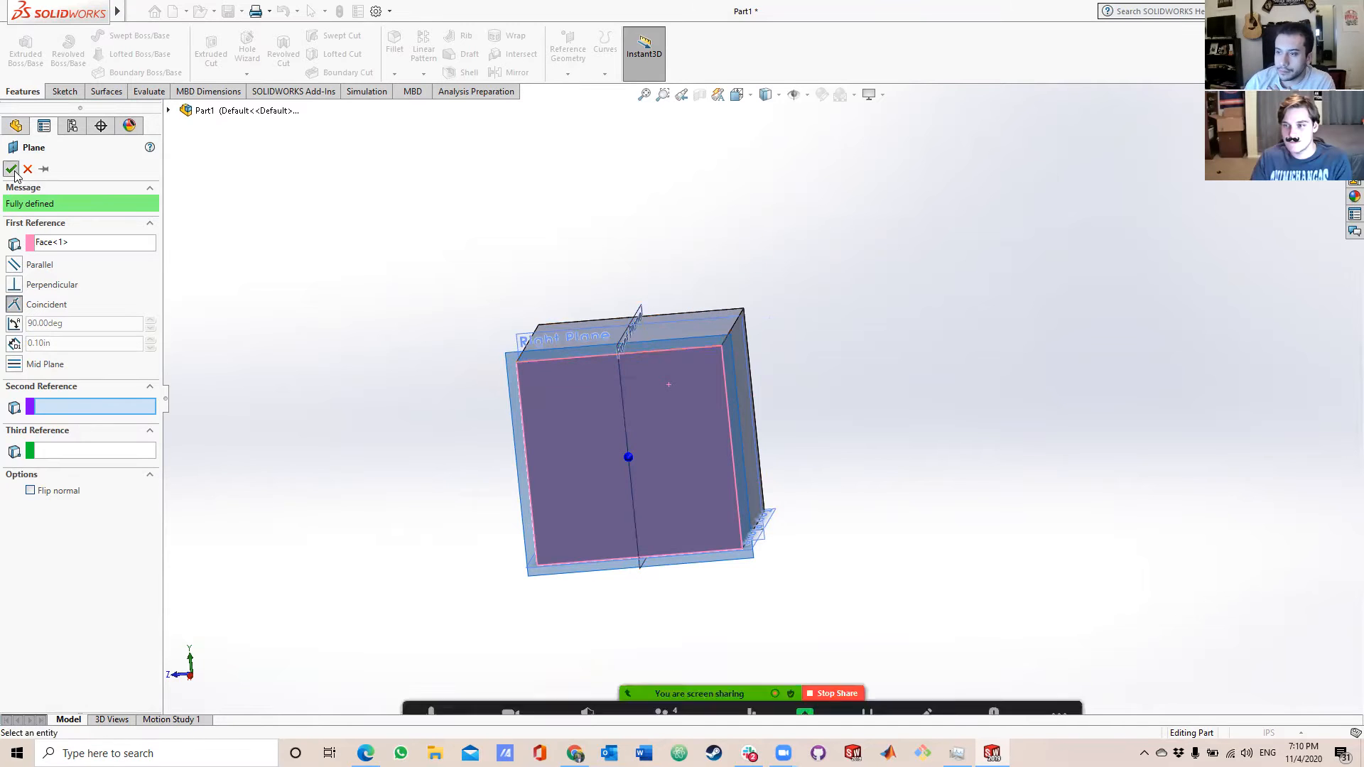
drag(730, 332, 796, 141)
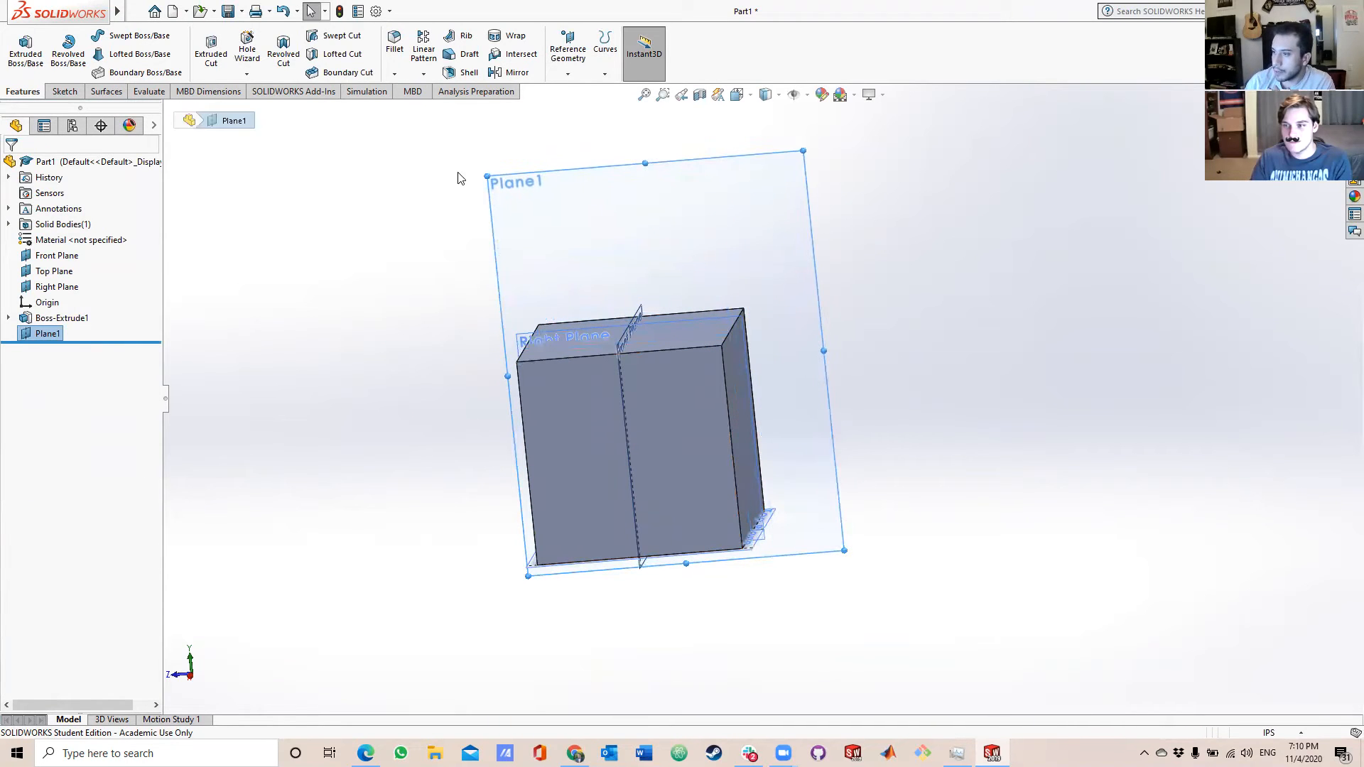
drag(486, 174, 339, 173)
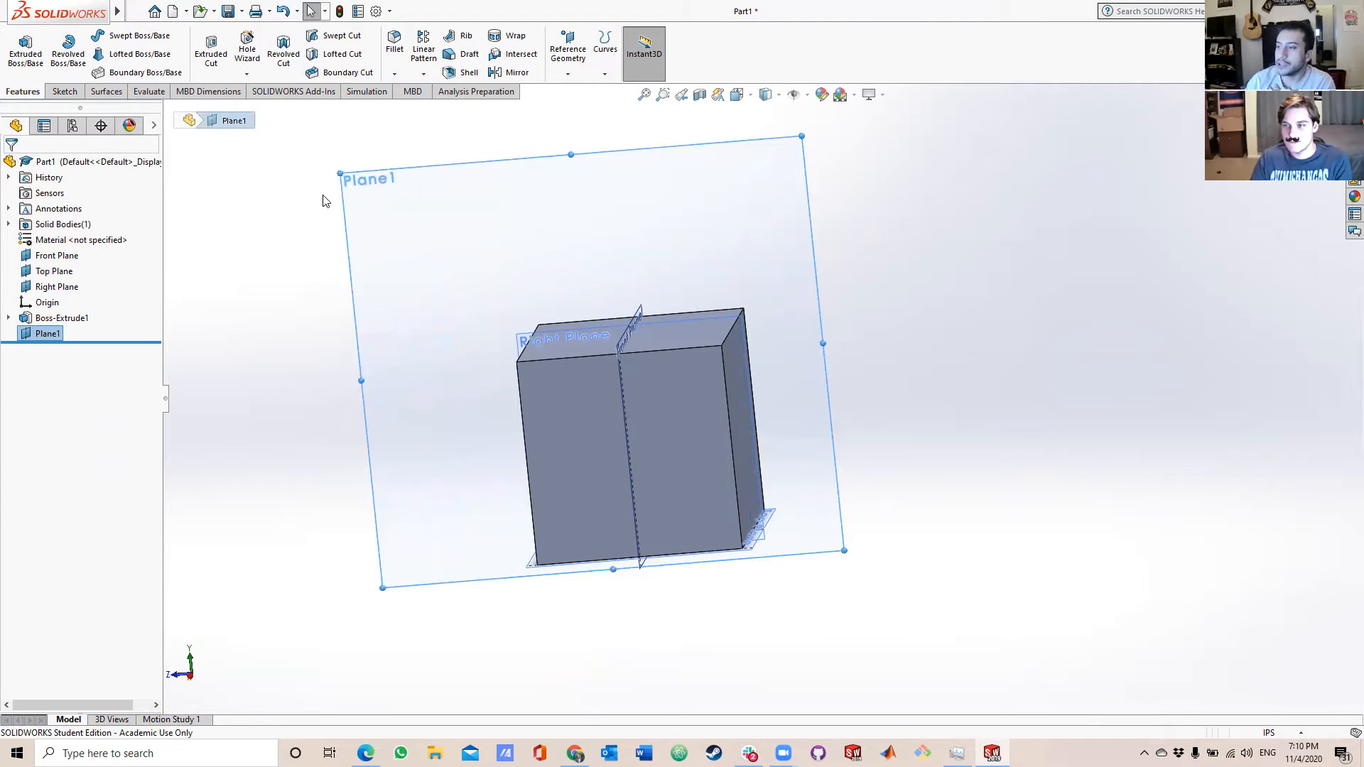
Rename the new reference plane as "Front Door Plane".
right_click(54, 339)
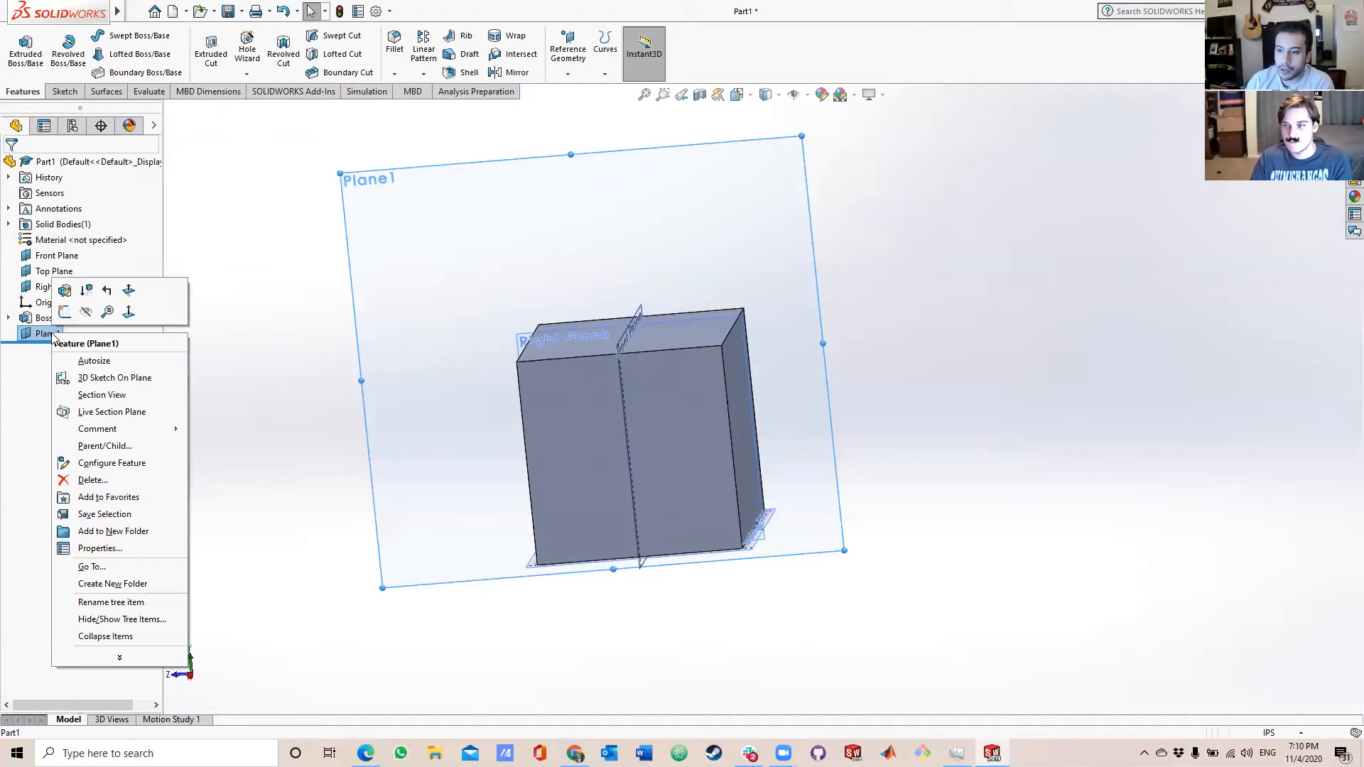
click(48, 333)
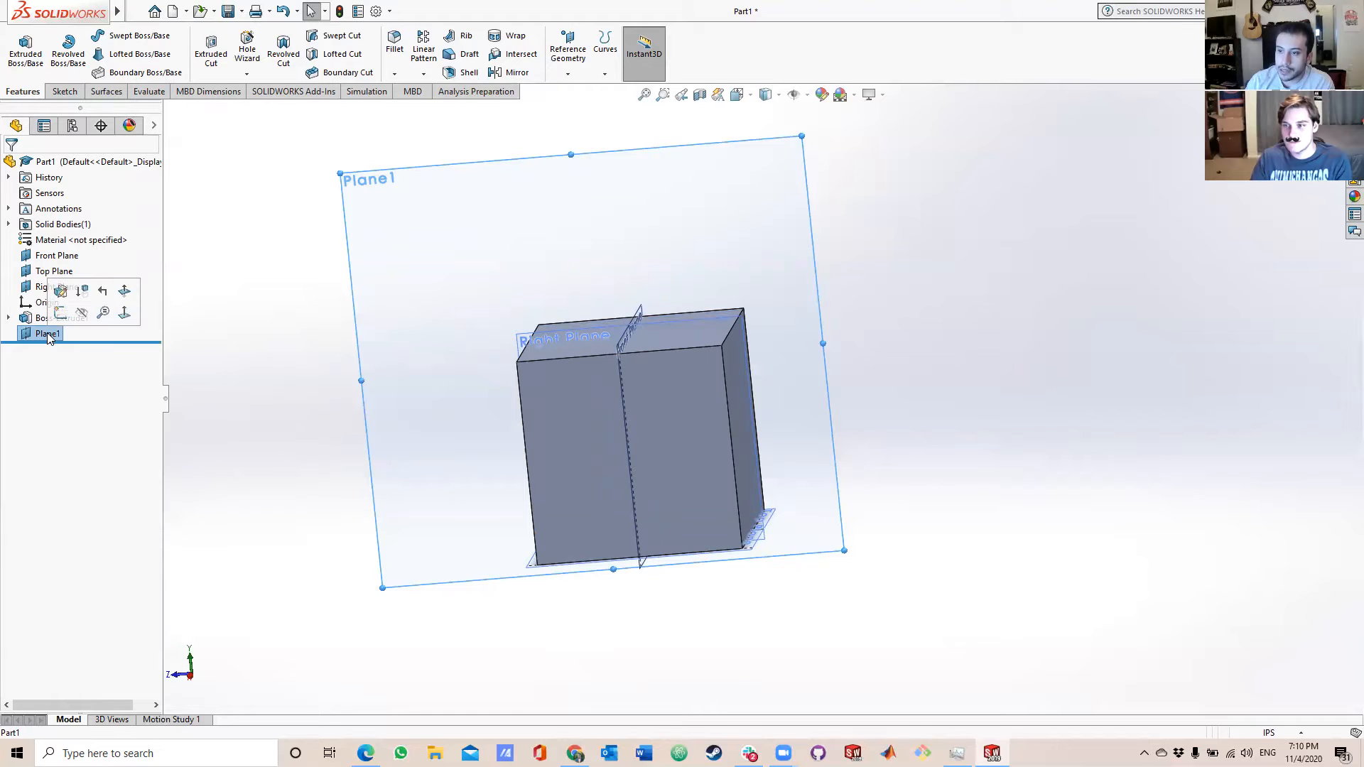
right_click(48, 333)
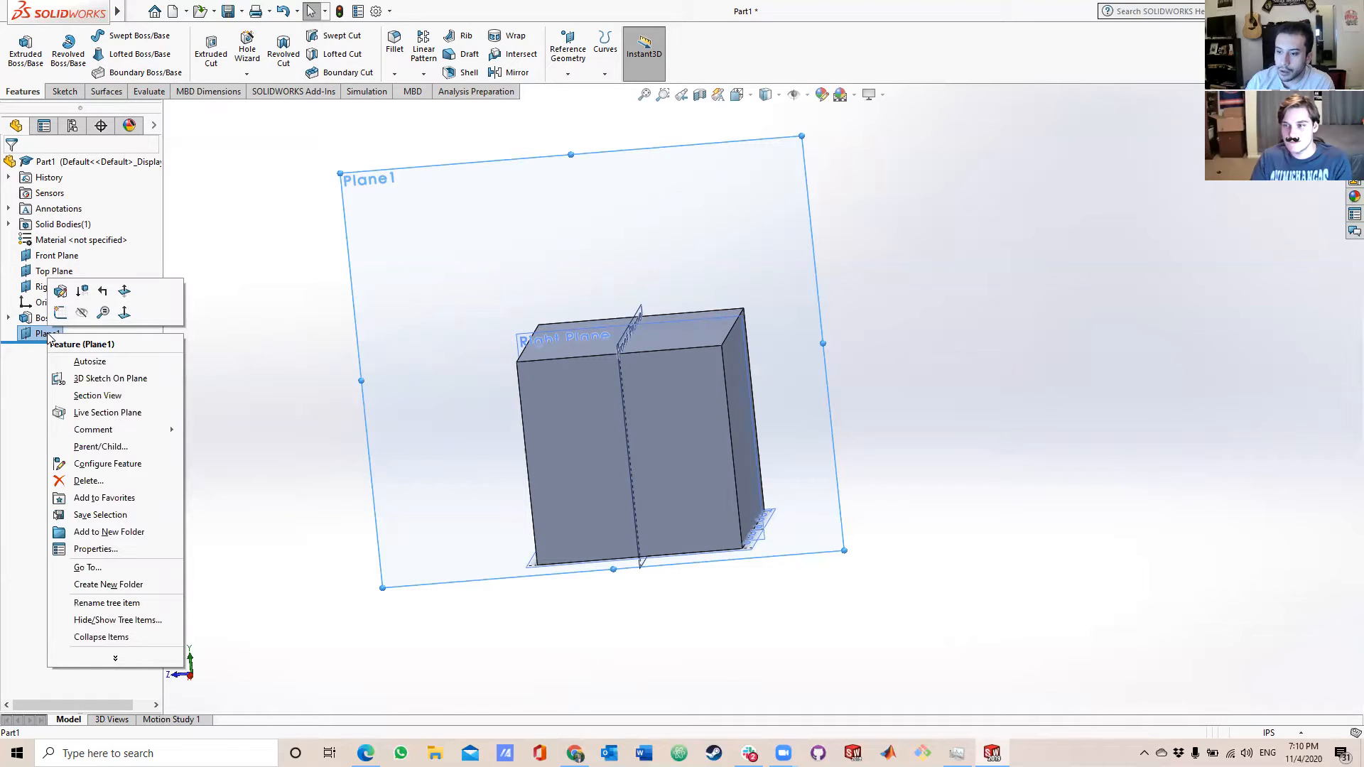
click(114, 603)
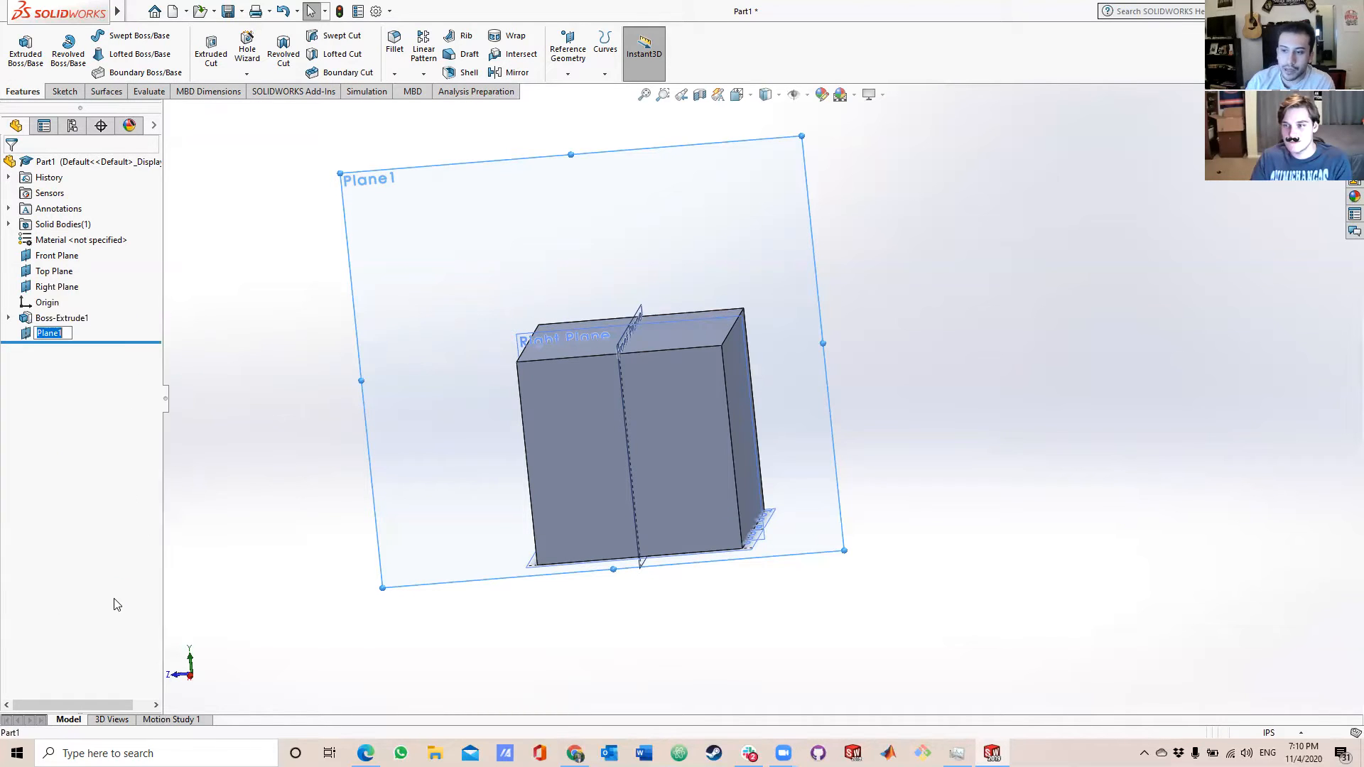
key(BackSpace)
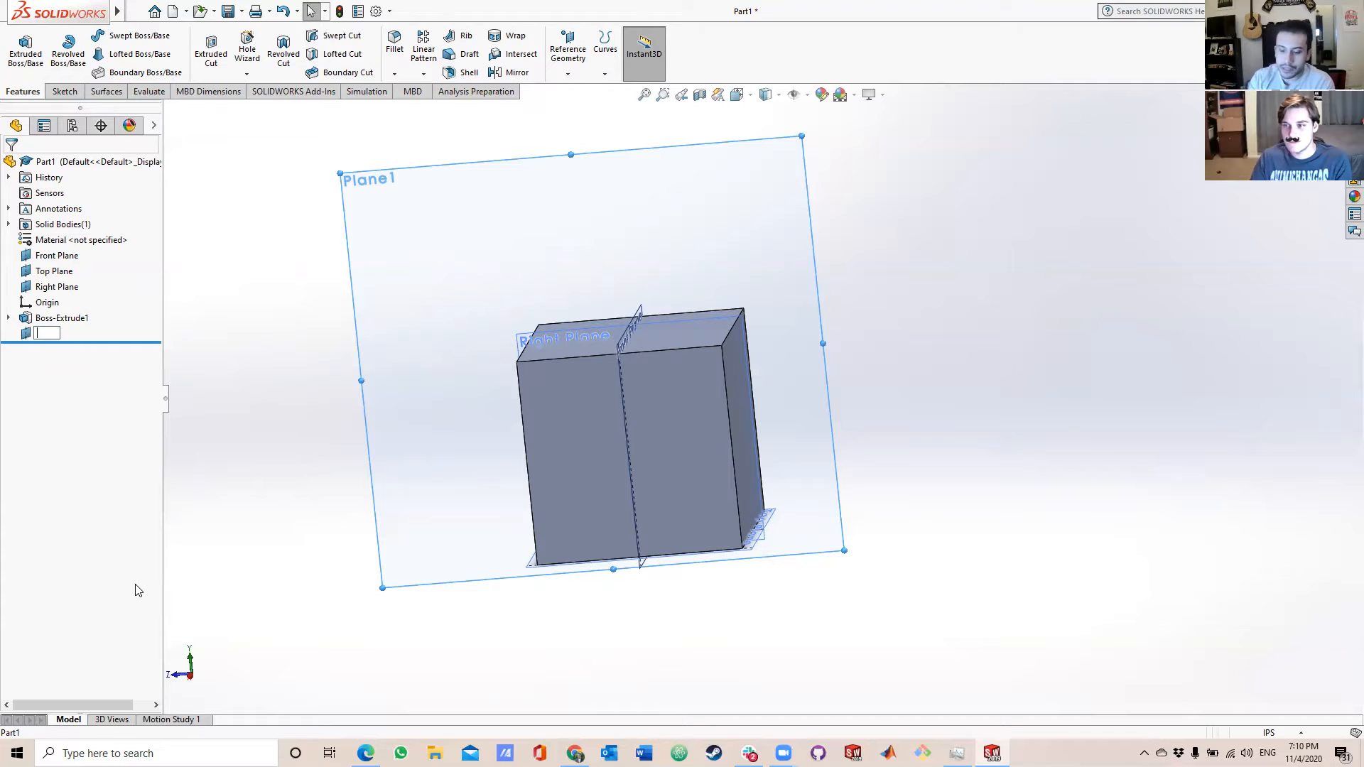
text(FR)
key(BackSpace)
text(ront)
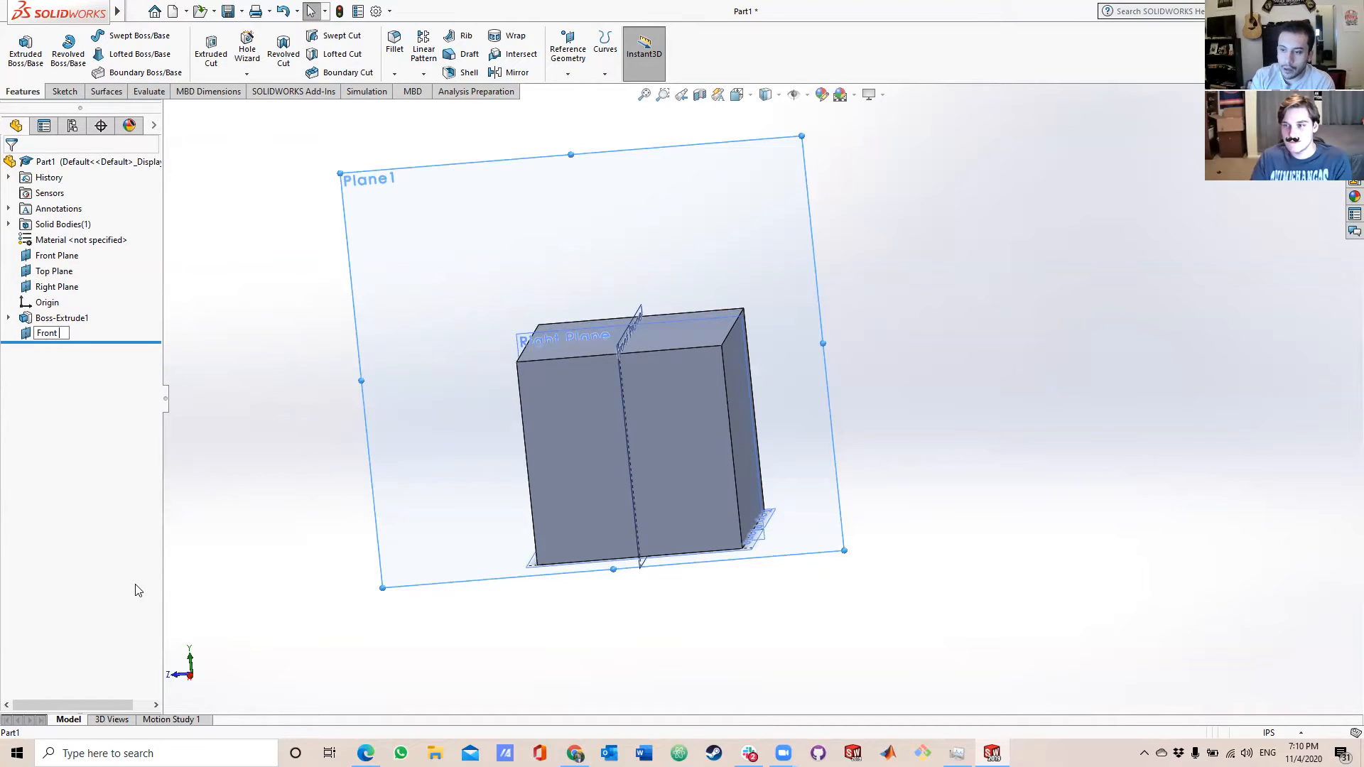
text( Doo)
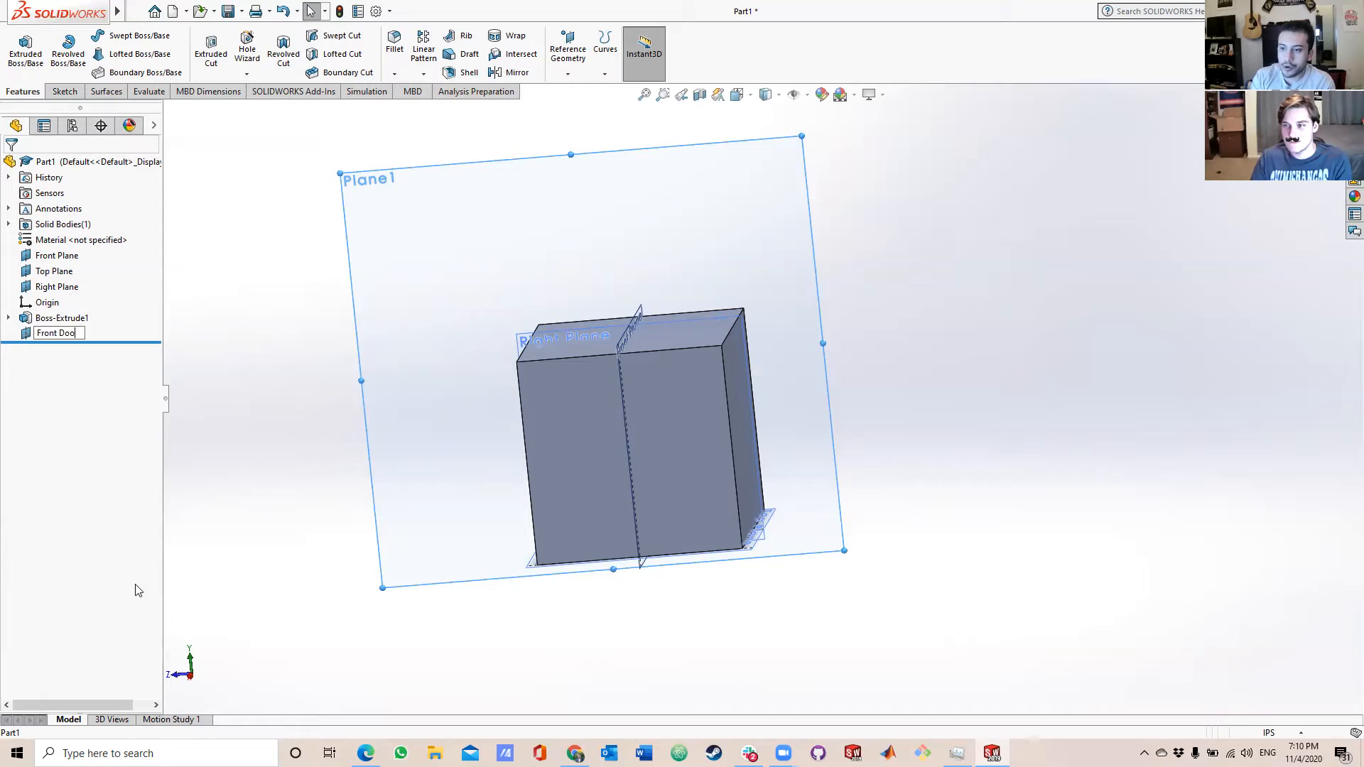
text(r Plane)
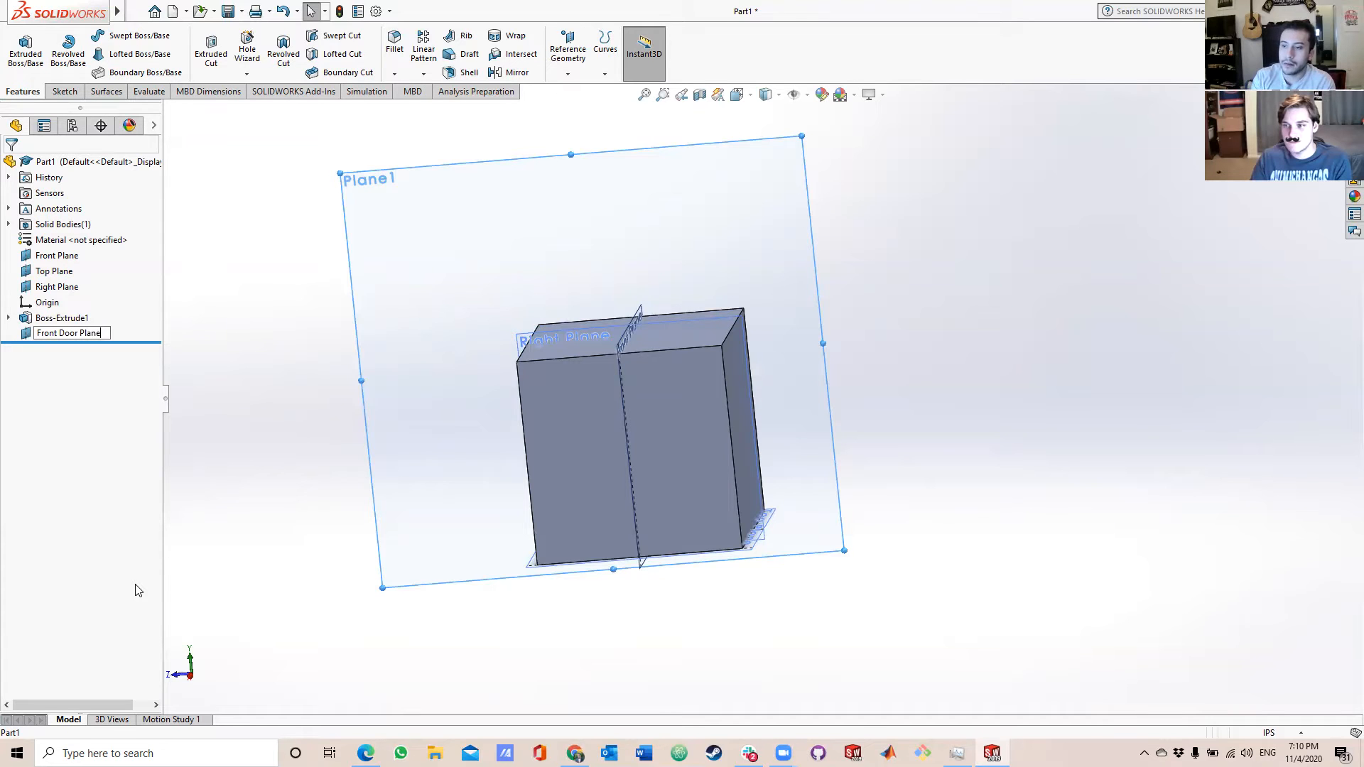
key(Return)
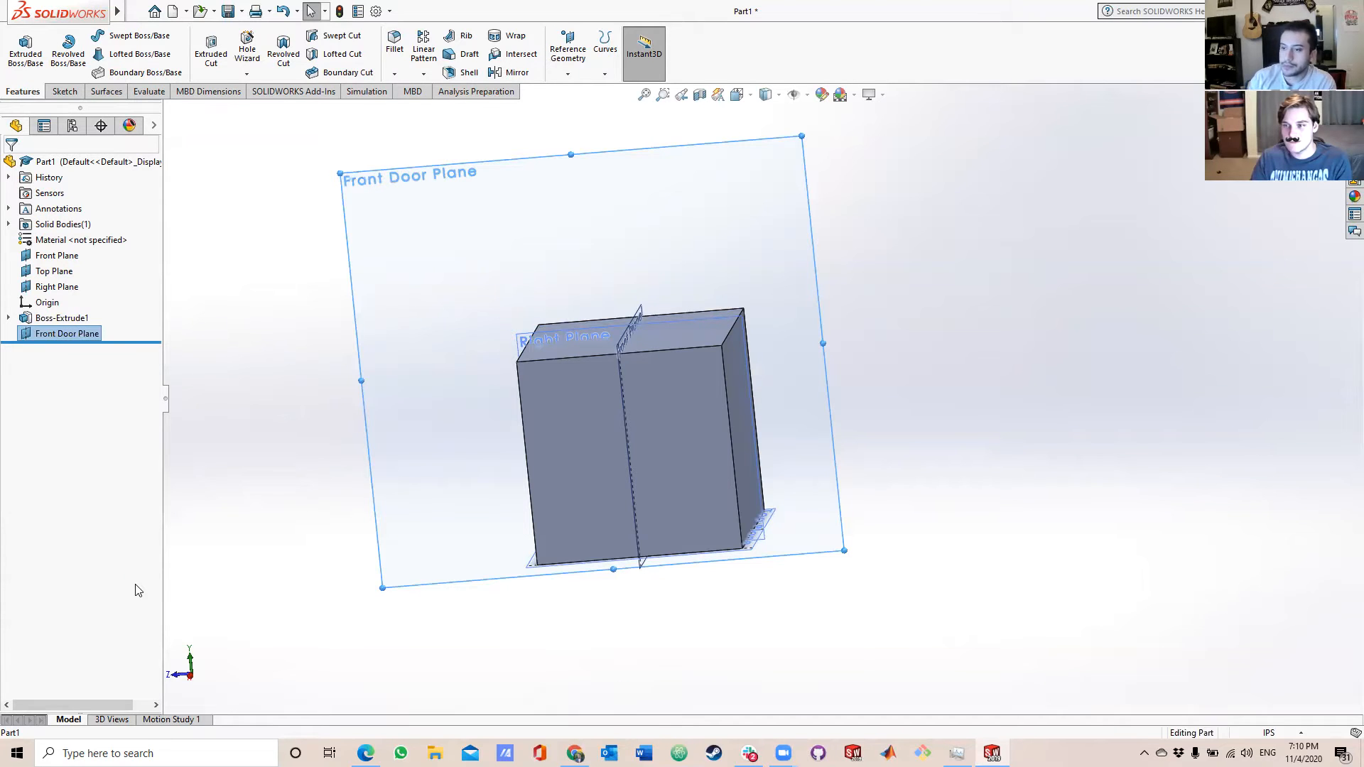
Rename the cube's extrusion feature as "Base Extrude" and clear the selection.
click(59, 319)
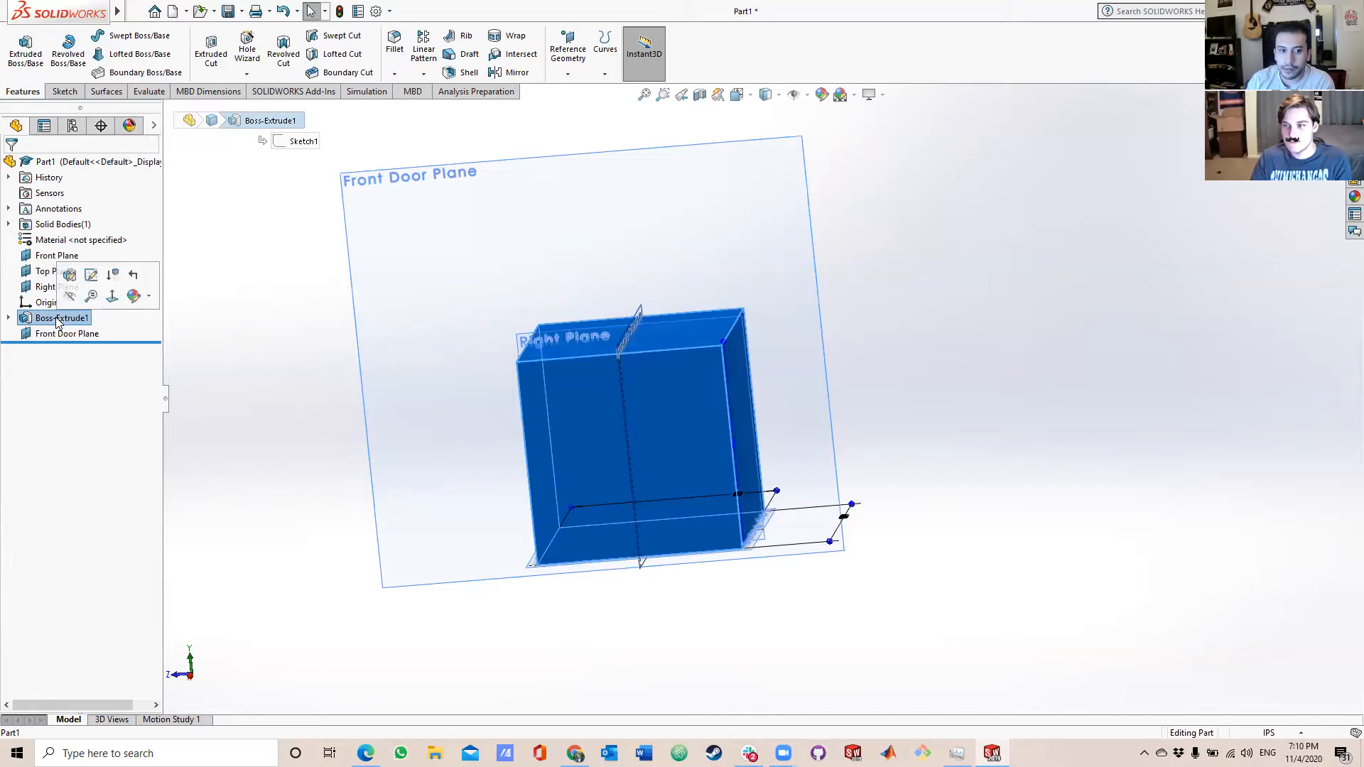
right_click(59, 321)
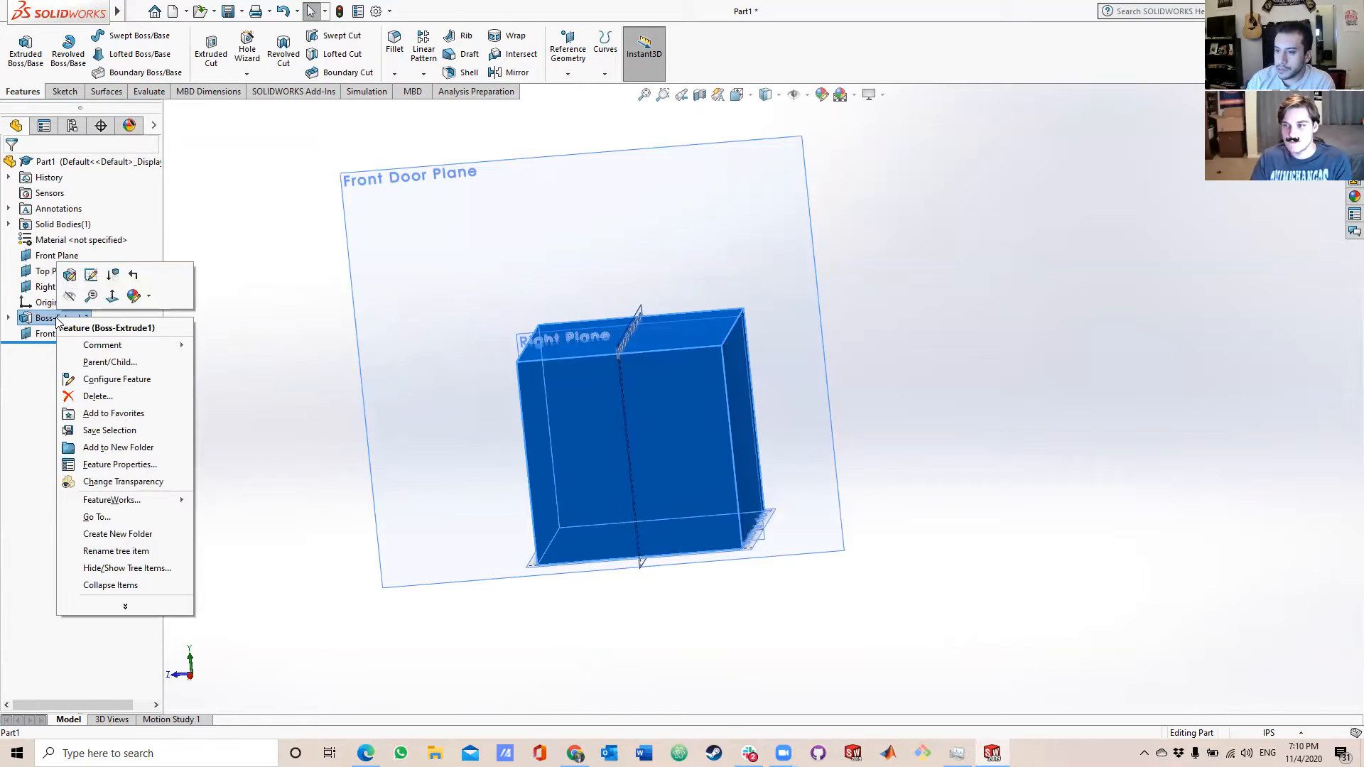
click(124, 551)
text(Base)
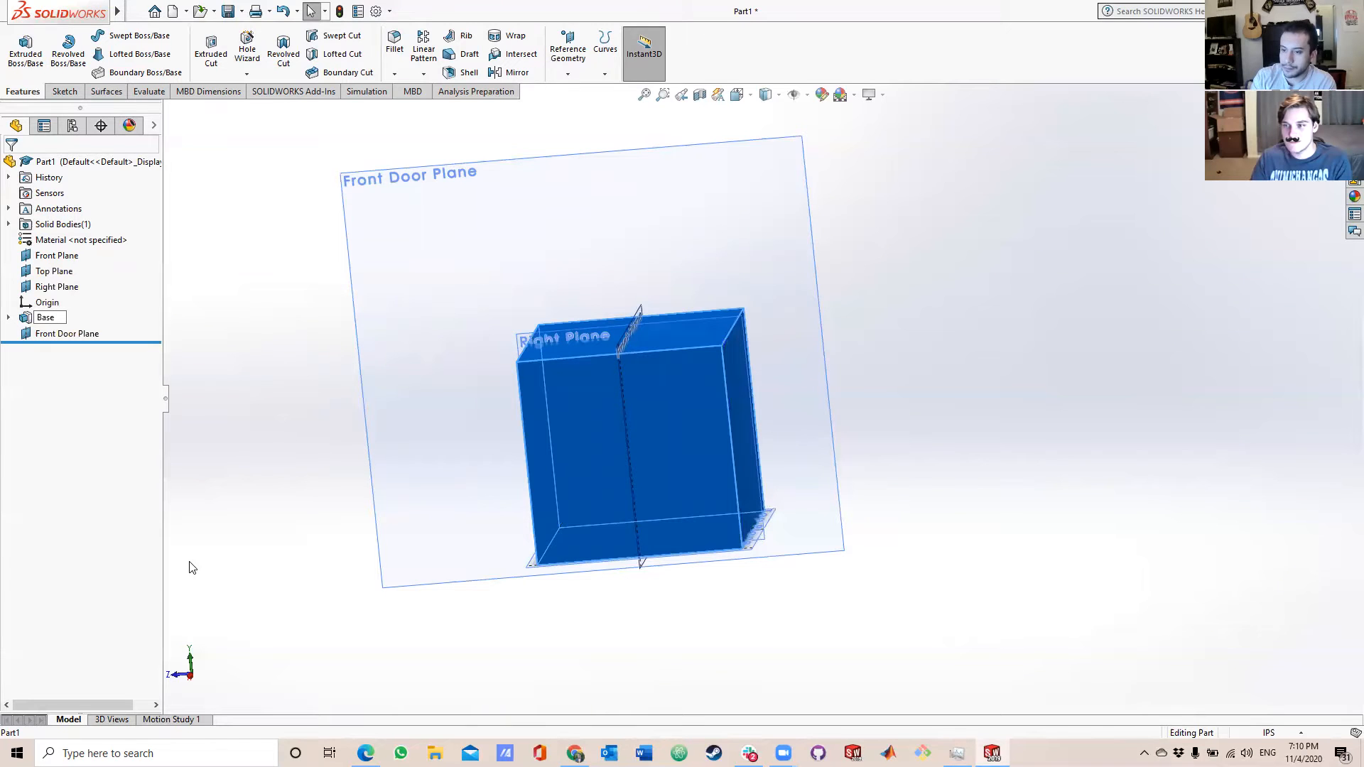
text( Extrude)
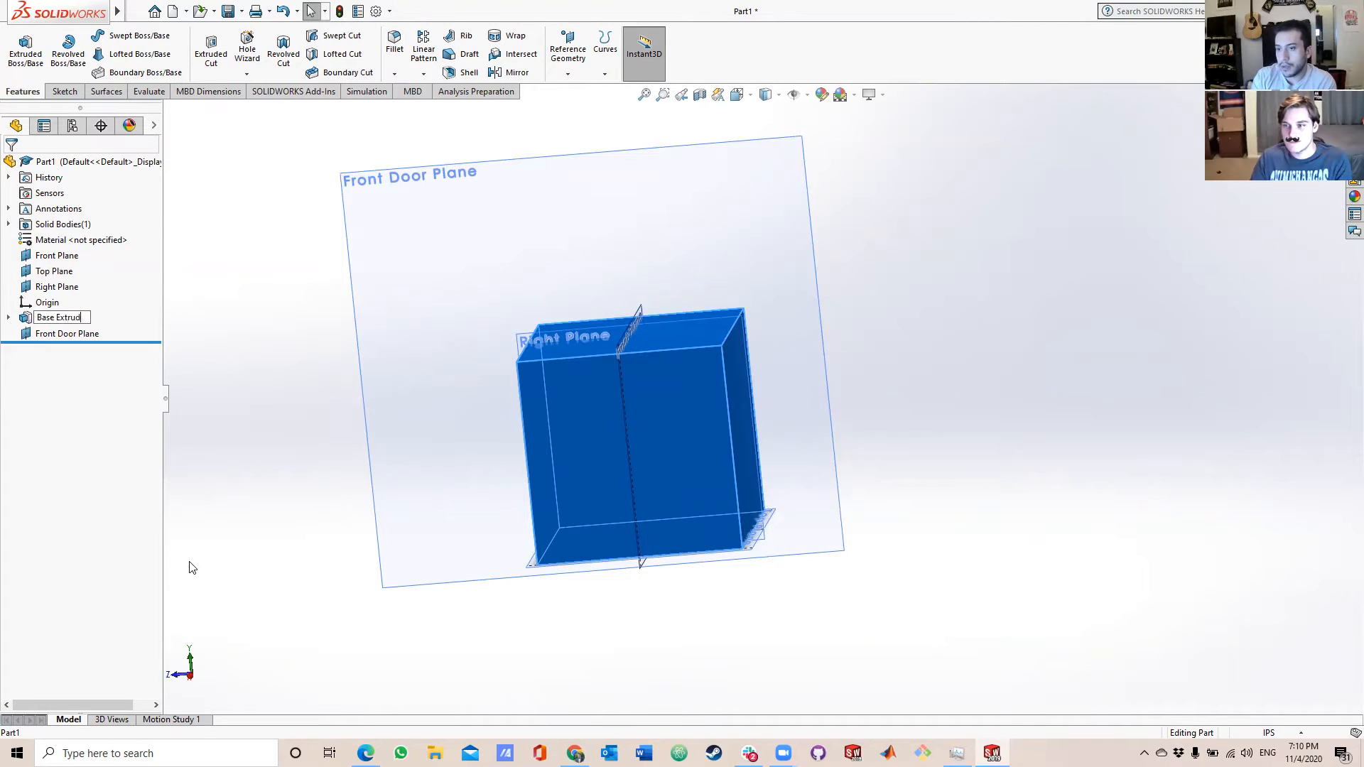
key(Return)
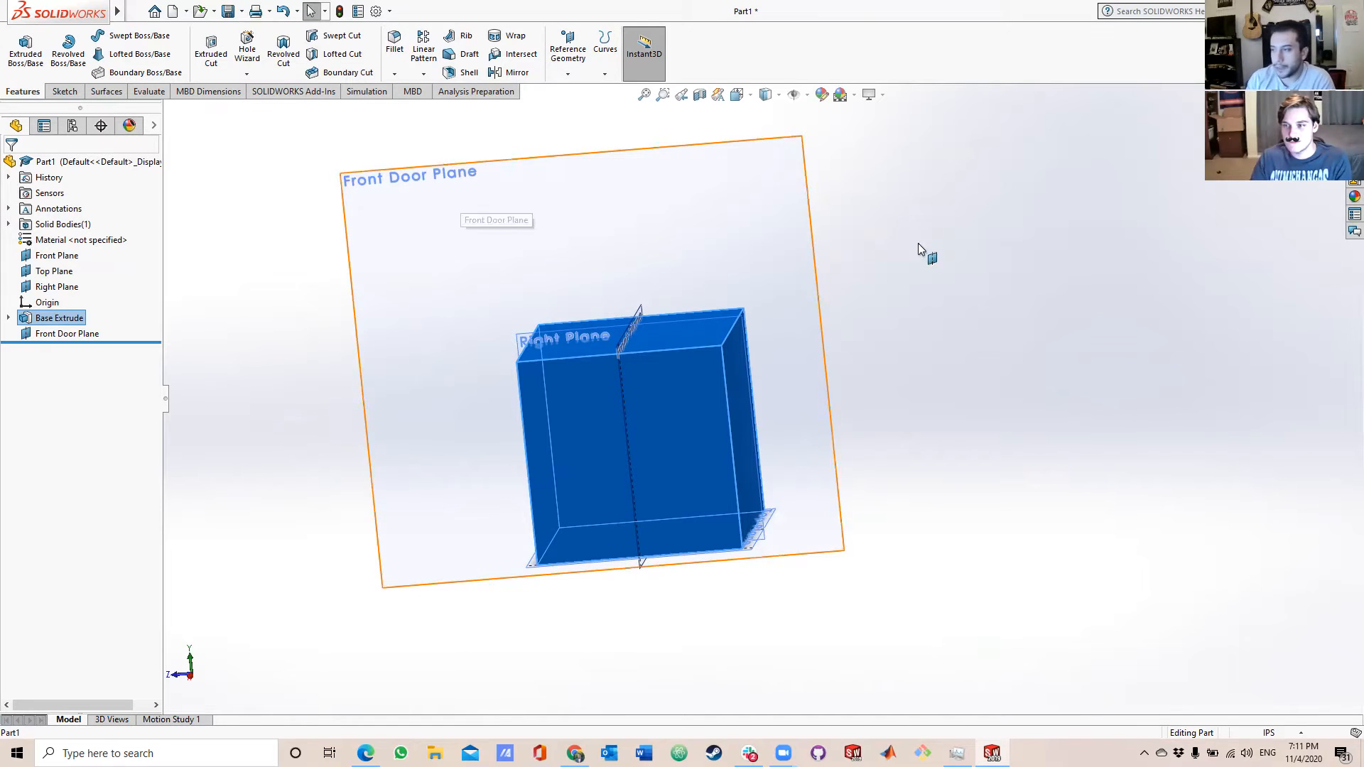
click(1030, 283)
mouse_move(981, 276)
mouse_down()
mouse_move(952, 223)
mouse_move(962, 283)
mouse_up()
key(Escape)
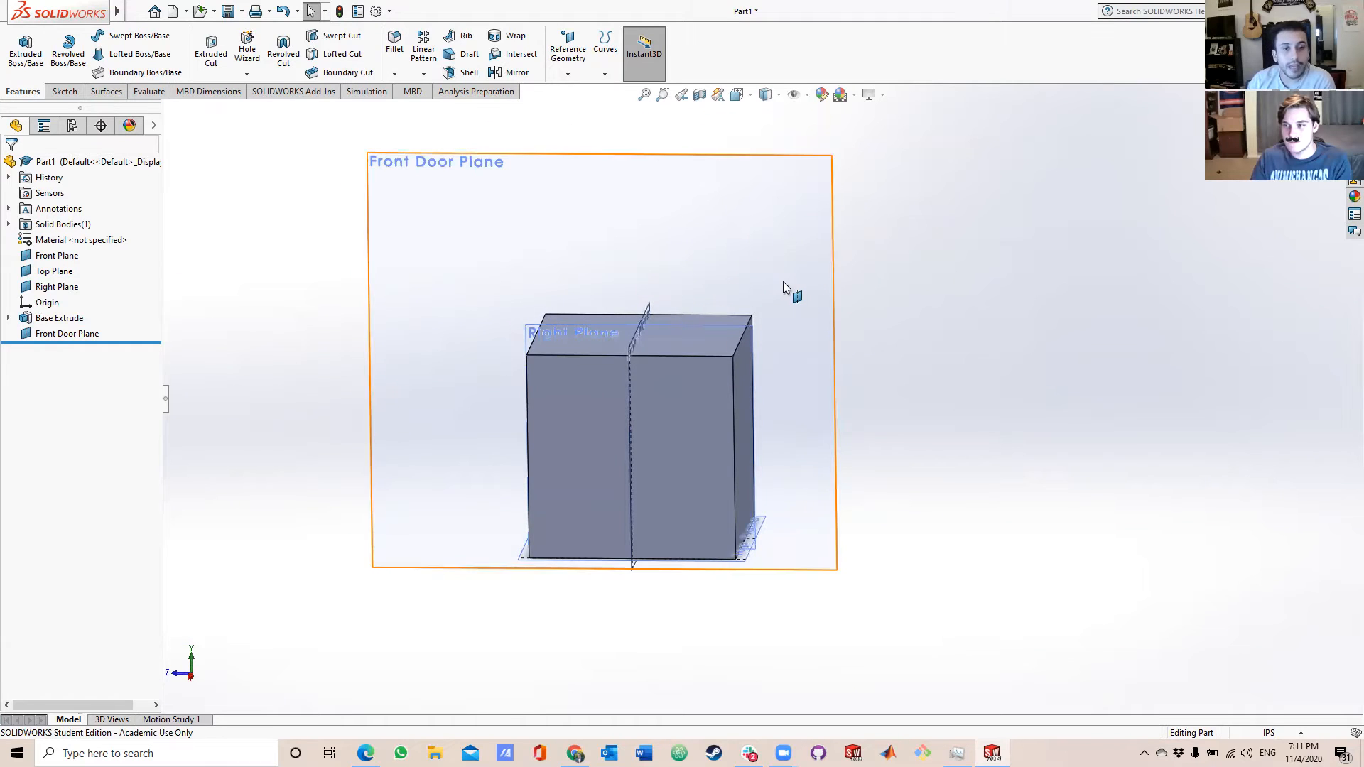
Start a line sketch on the Front Door Plane and bring the cube's adjoining face and its upper edge into view.
click(65, 91)
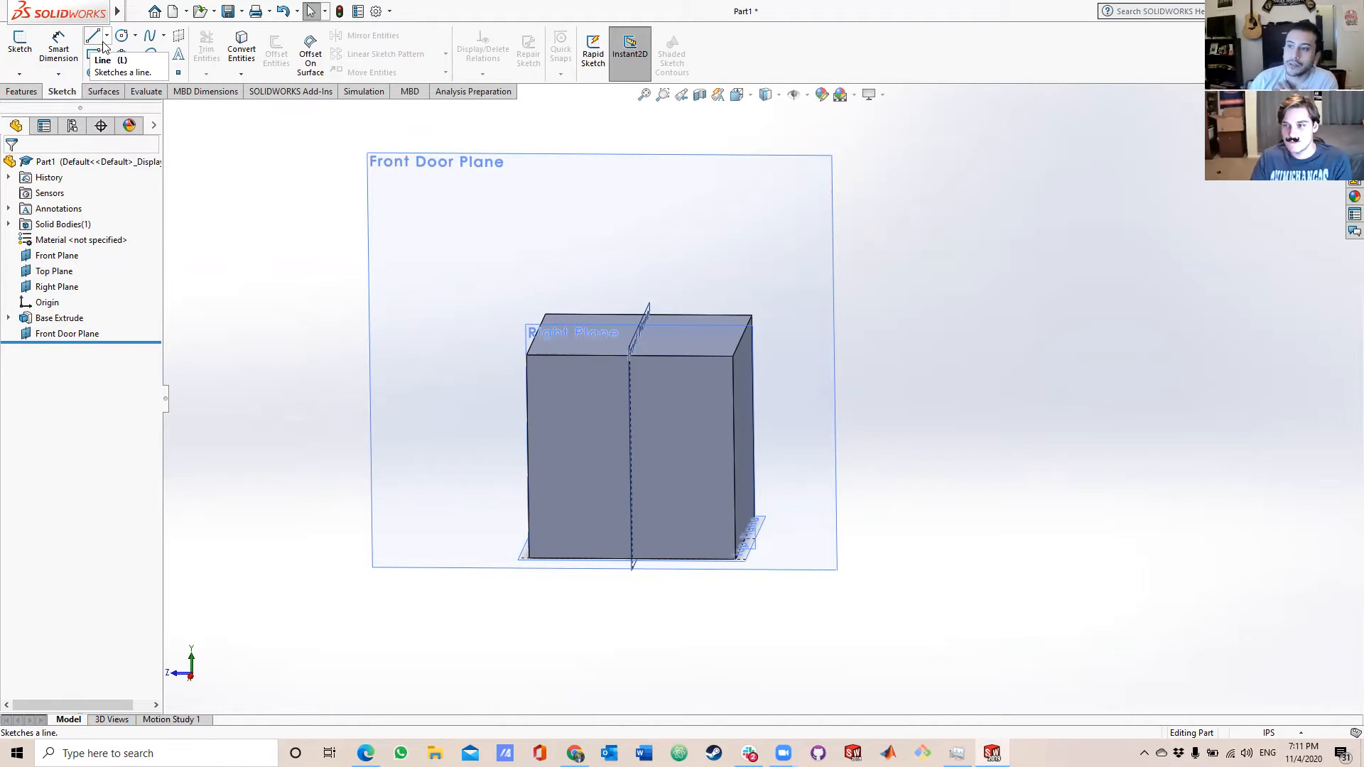
click(100, 54)
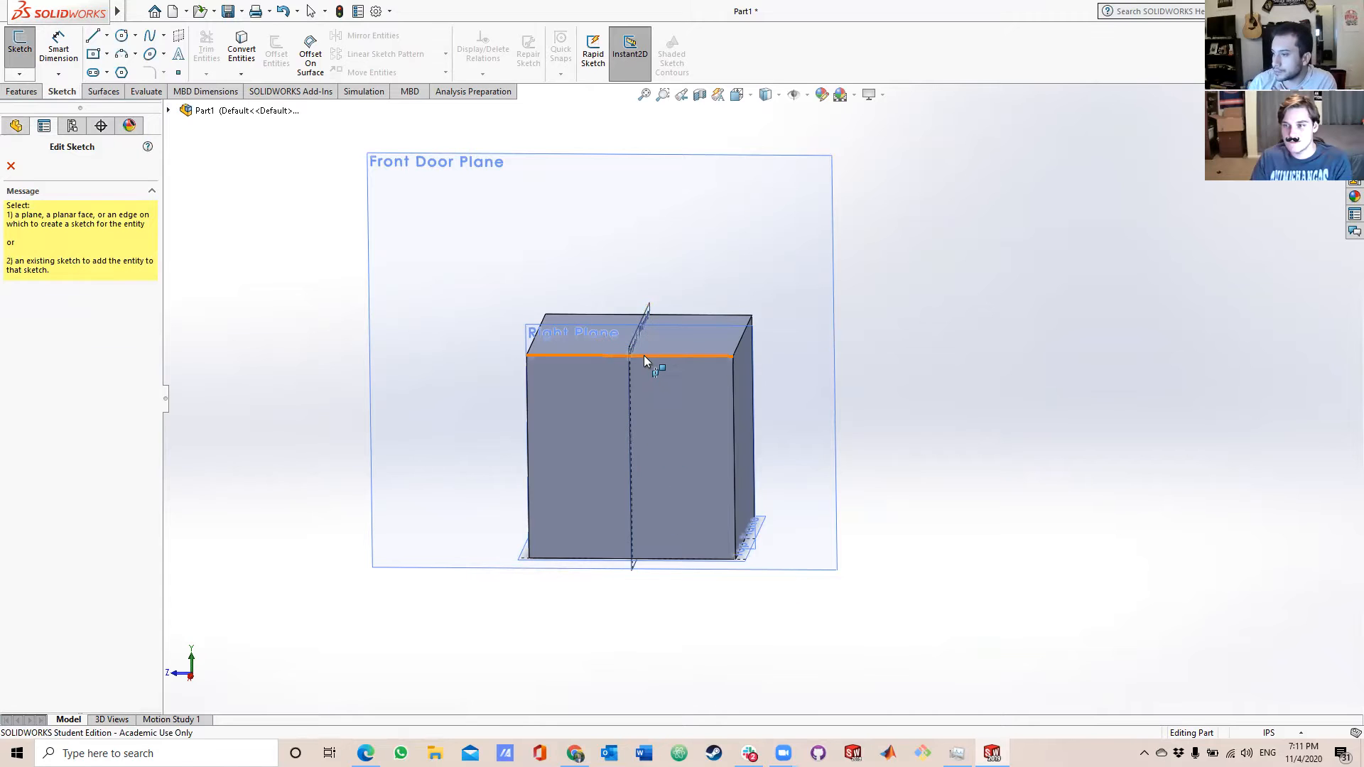
scroll(643, 355, down, 2)
scroll(772, 275, up, 2)
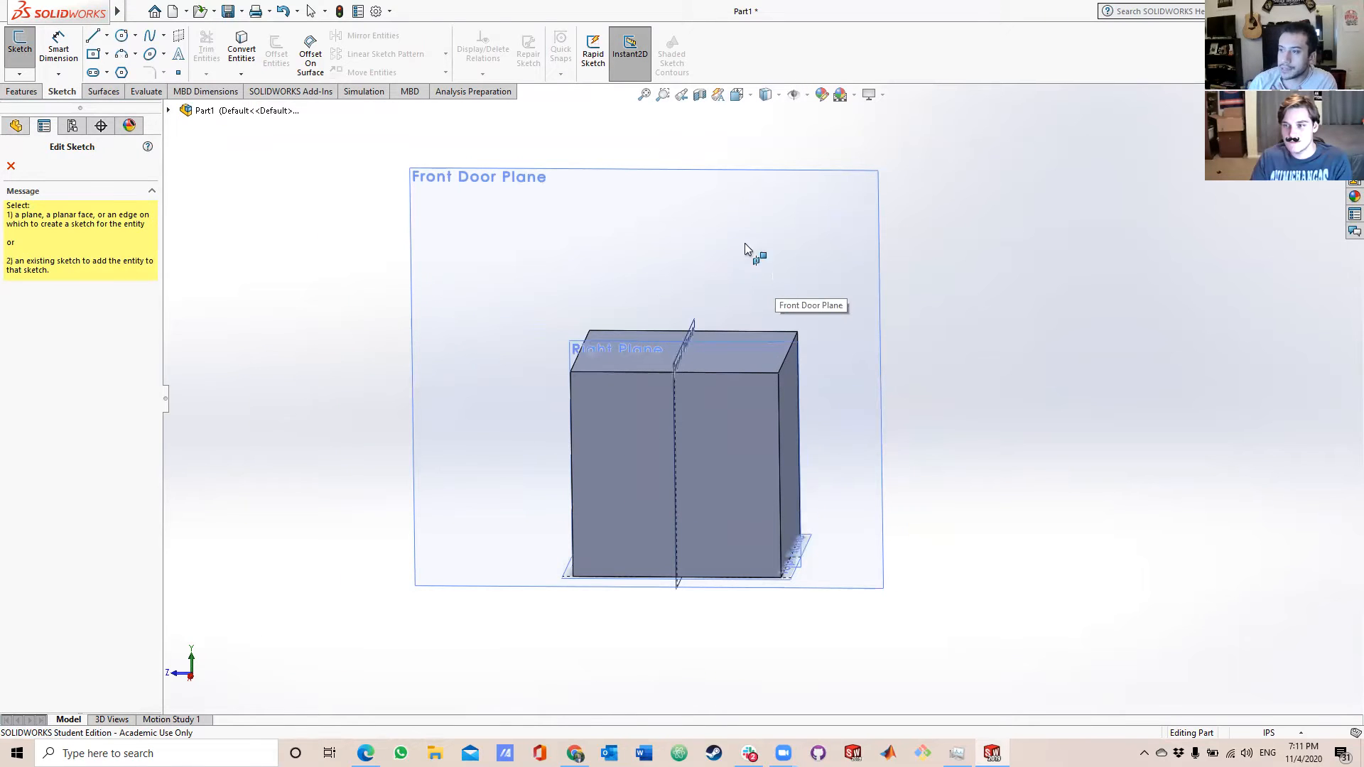
click(509, 191)
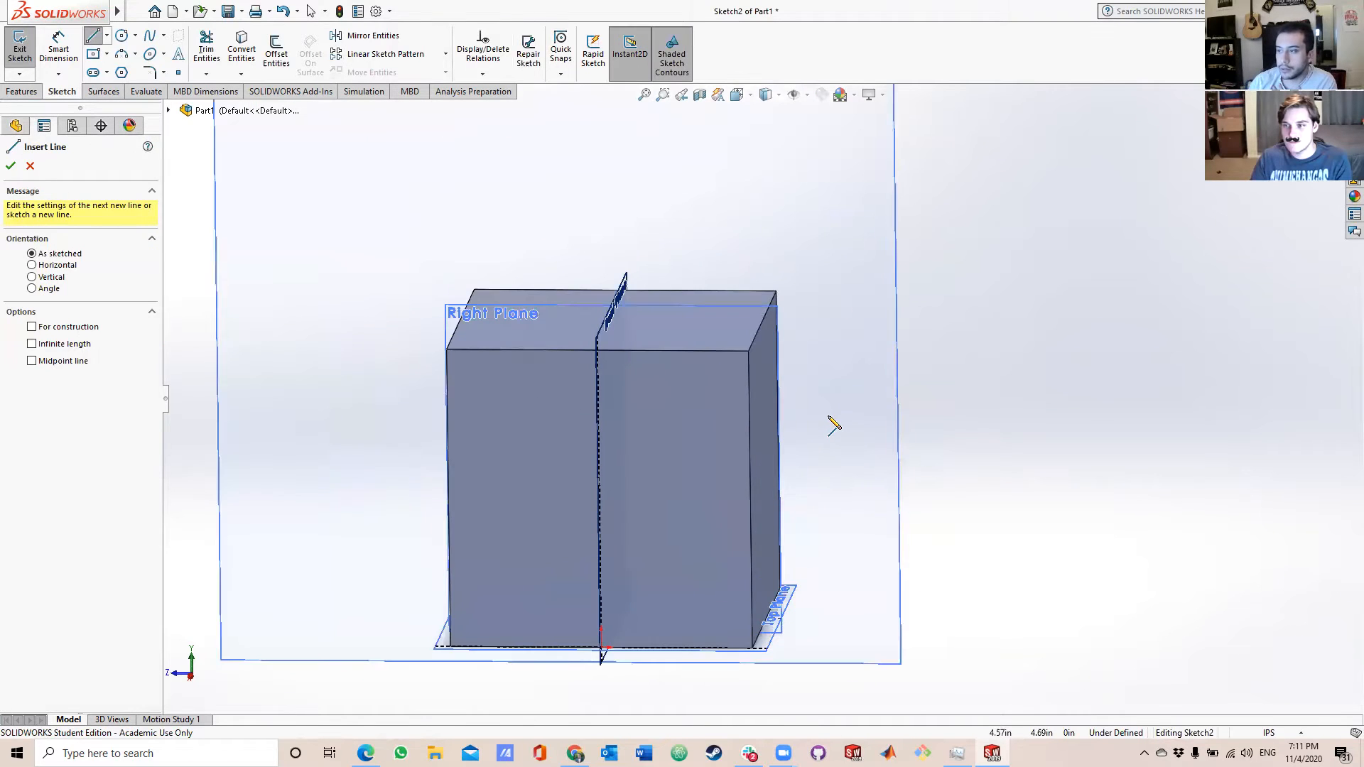
scroll(810, 381, down, 1)
middle_drag(576, 355, 609, 357)
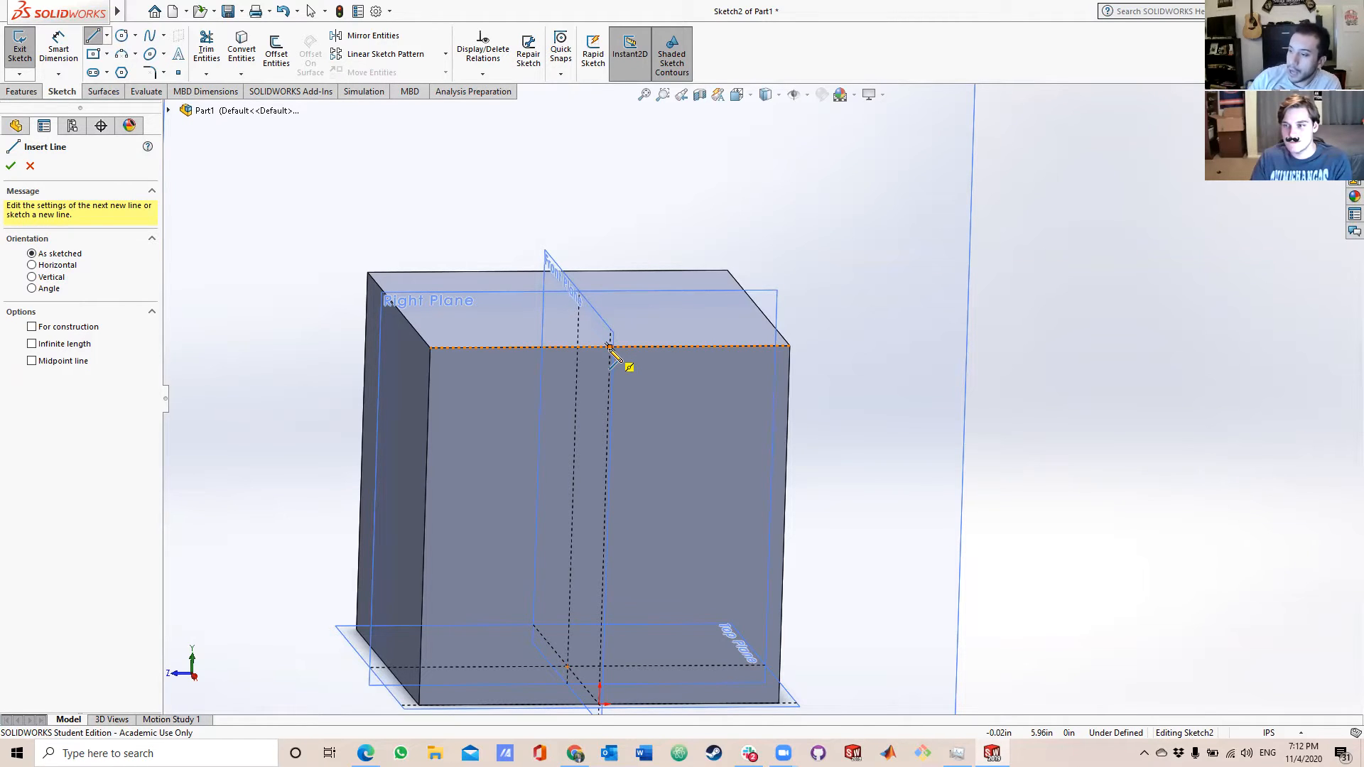
Sketch a closed right triangle about 4.24 in tall and 4.79 in wide, starting from the midpoint of the cube's upper edge.
click(609, 347)
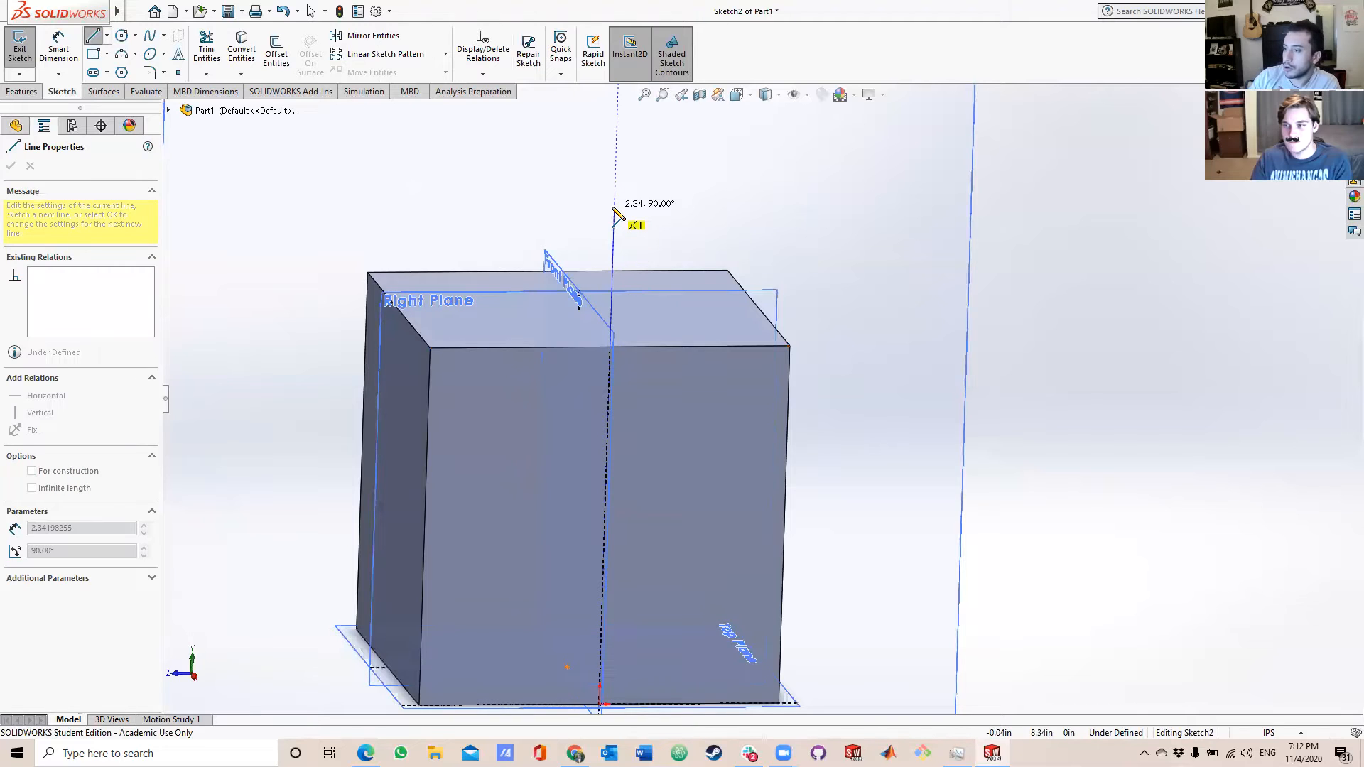
scroll(624, 201, up, 2)
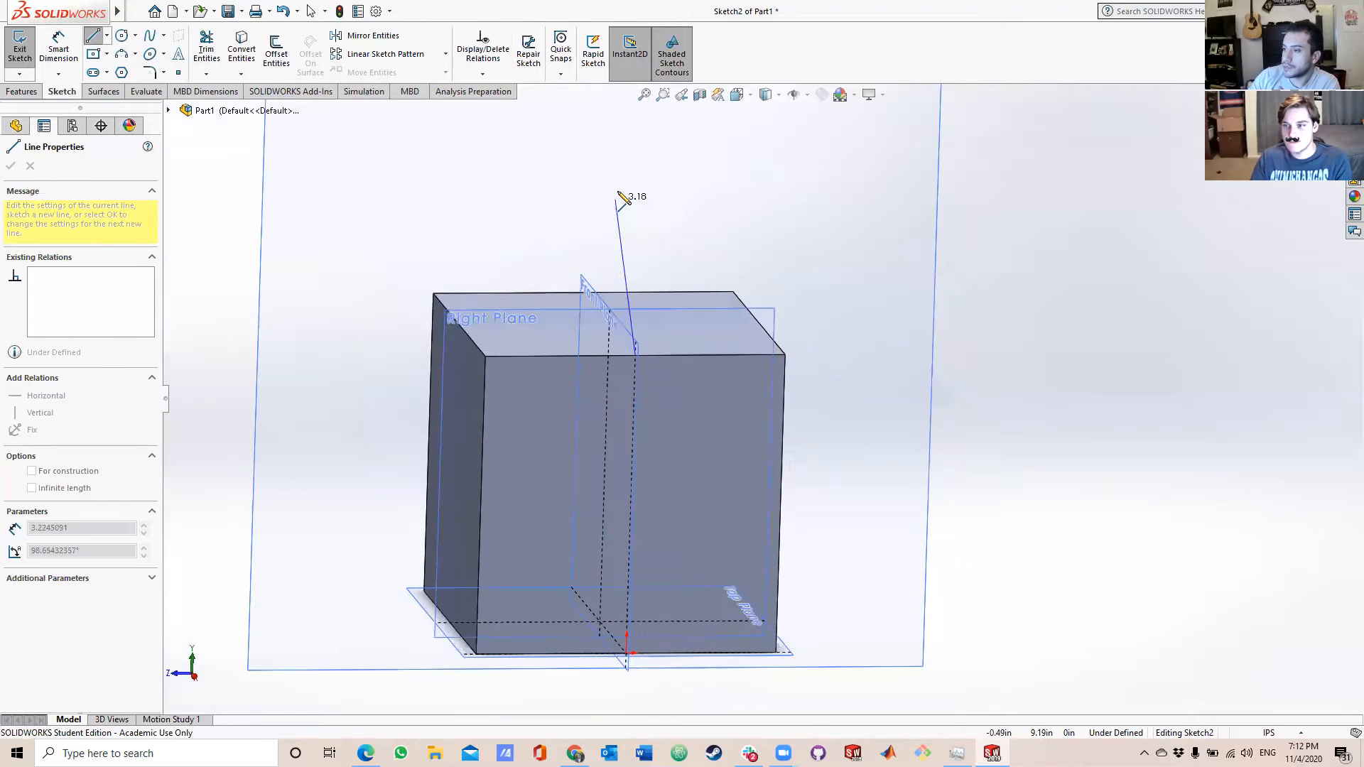
click(642, 145)
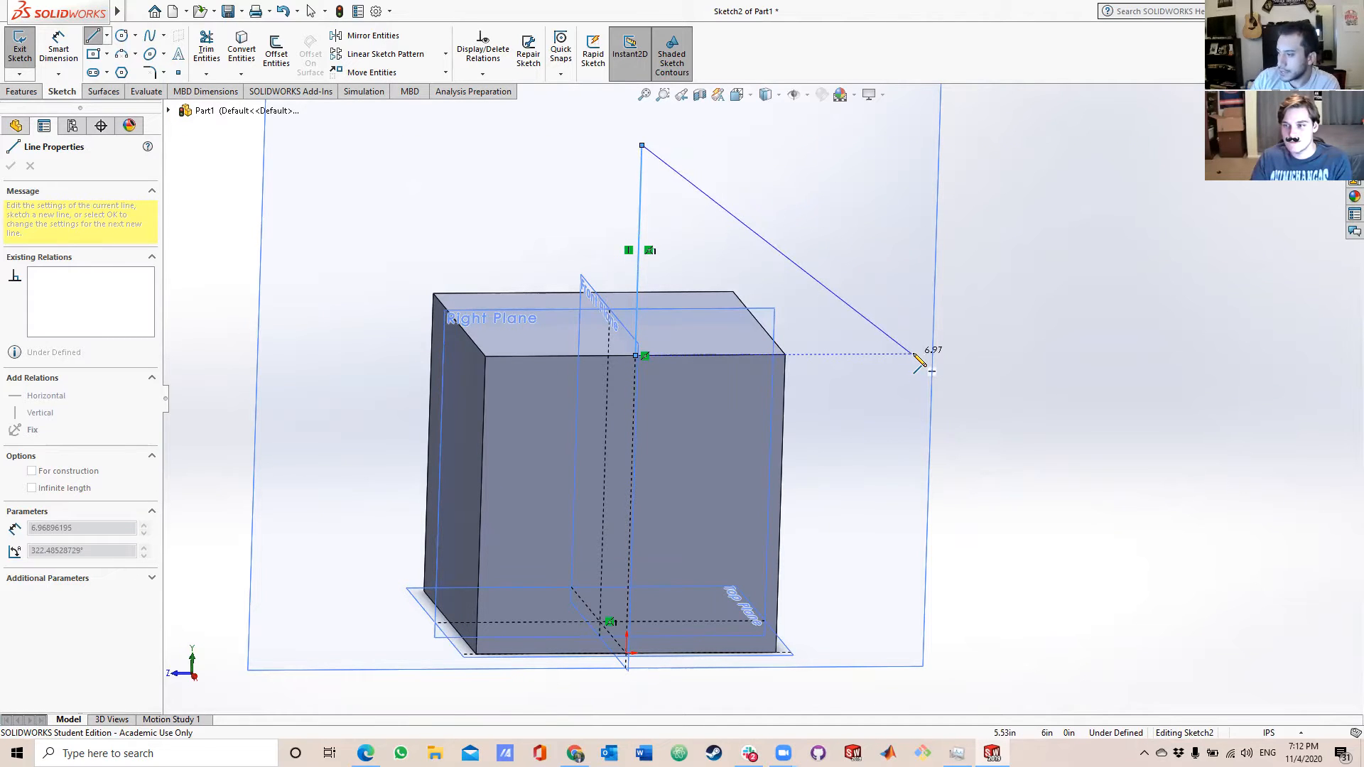
click(875, 354)
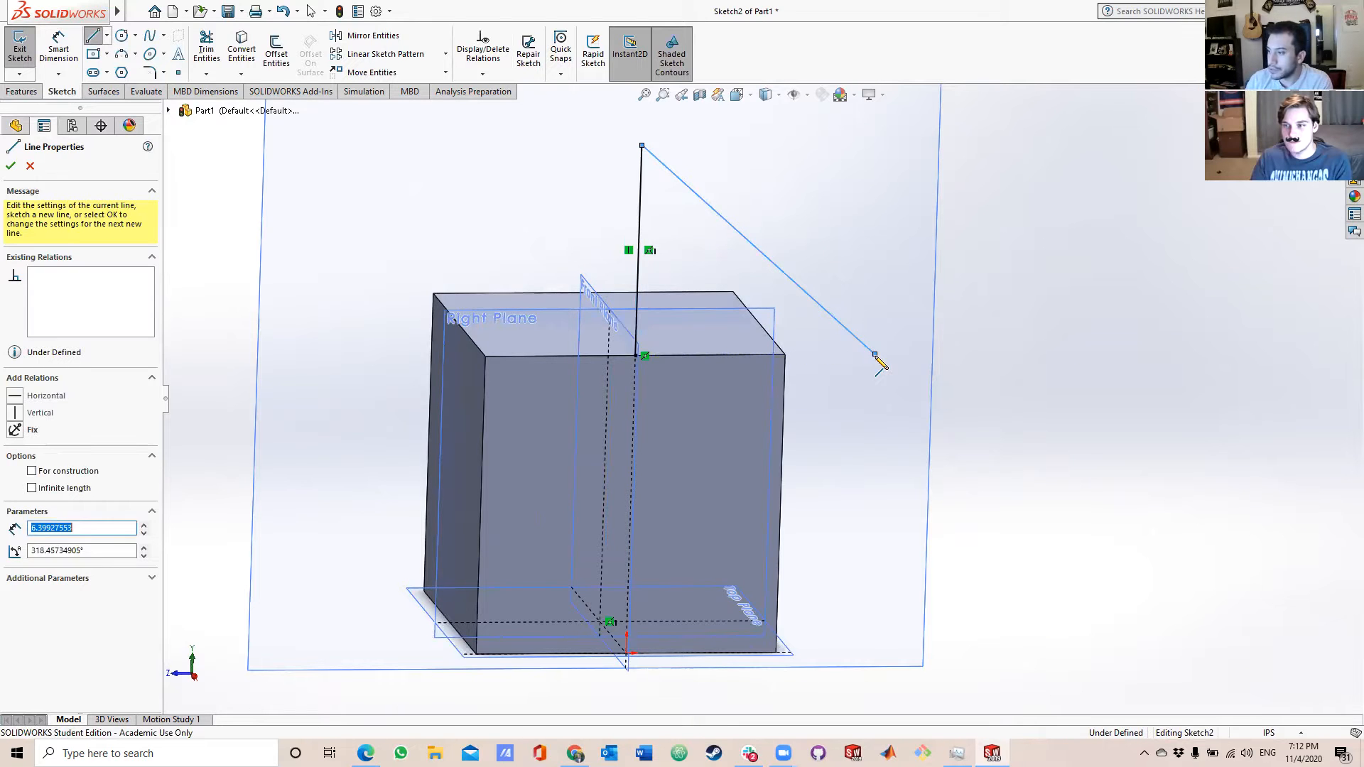
click(636, 355)
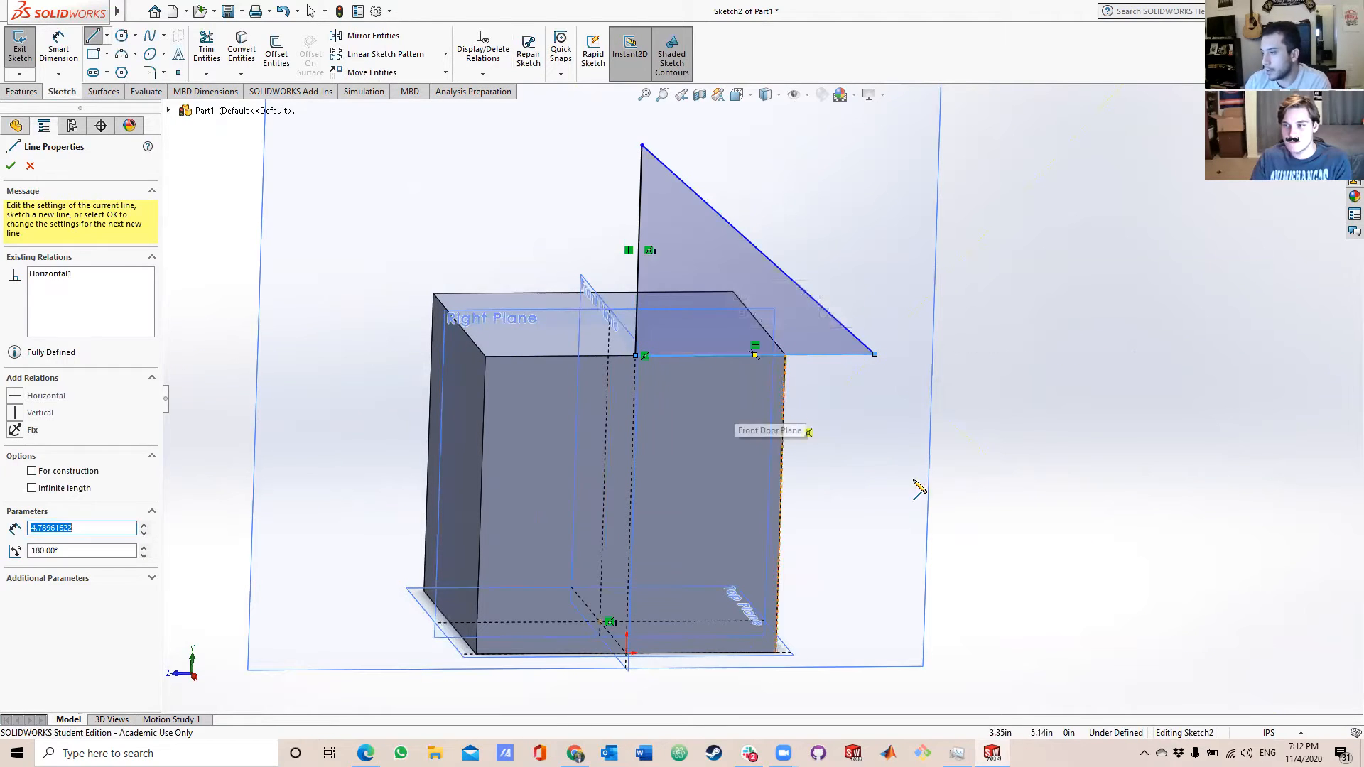
Dimension the triangle's vertical line to 3 in.
click(59, 50)
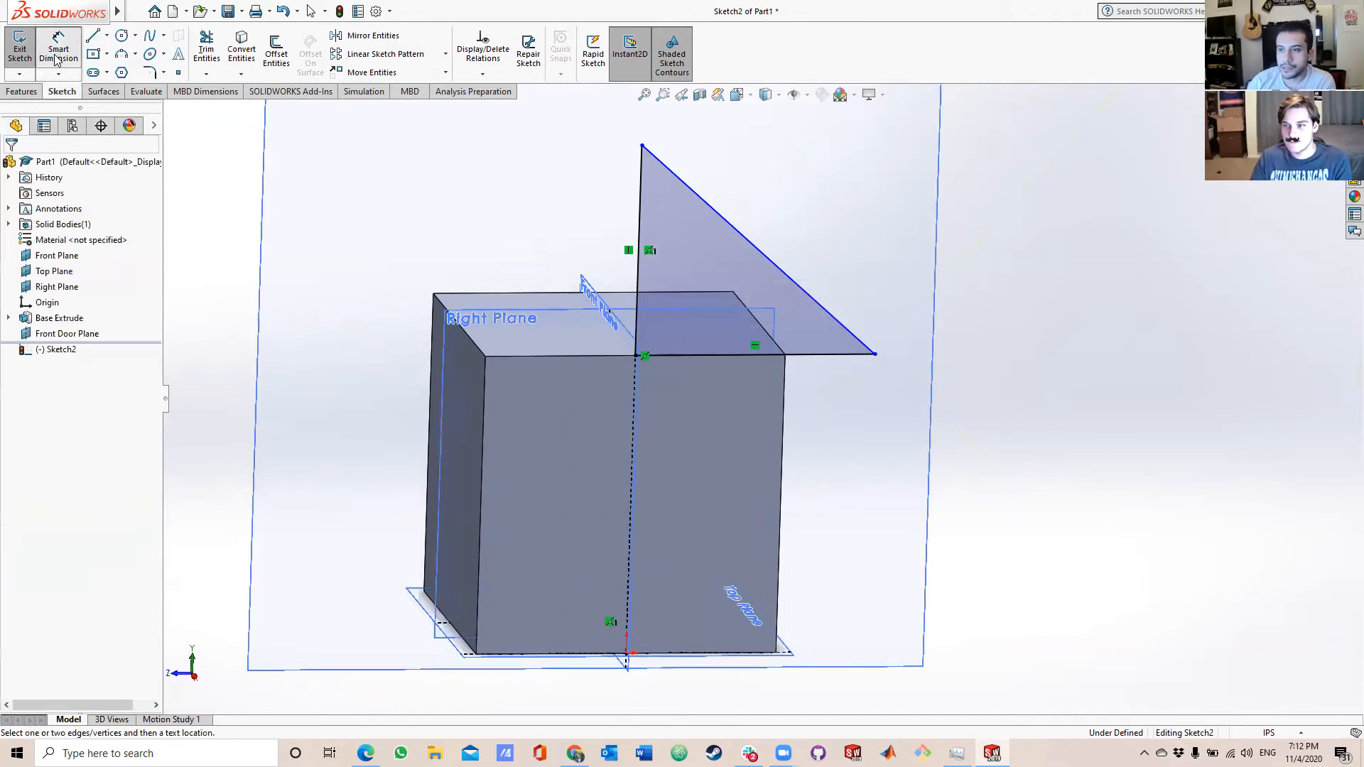
click(637, 215)
click(537, 223)
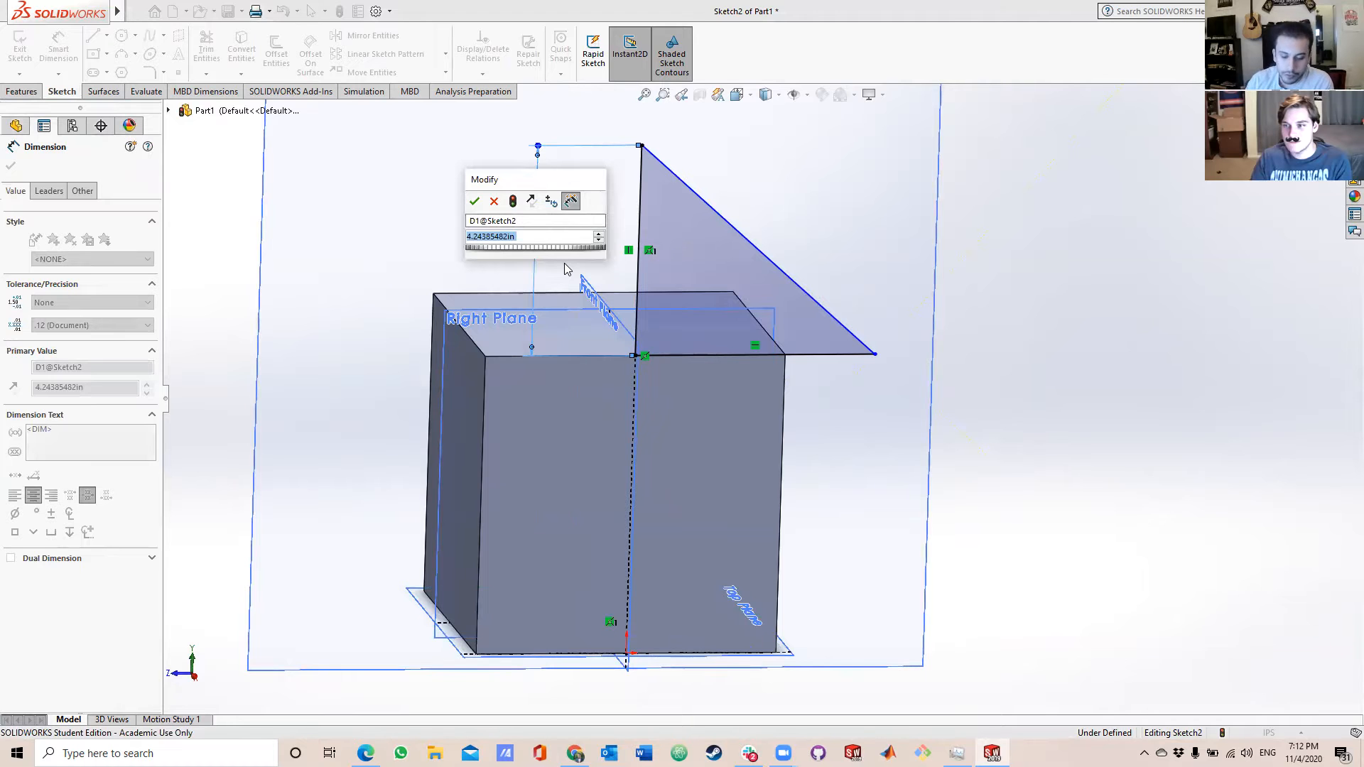
text(3)
key(Return)
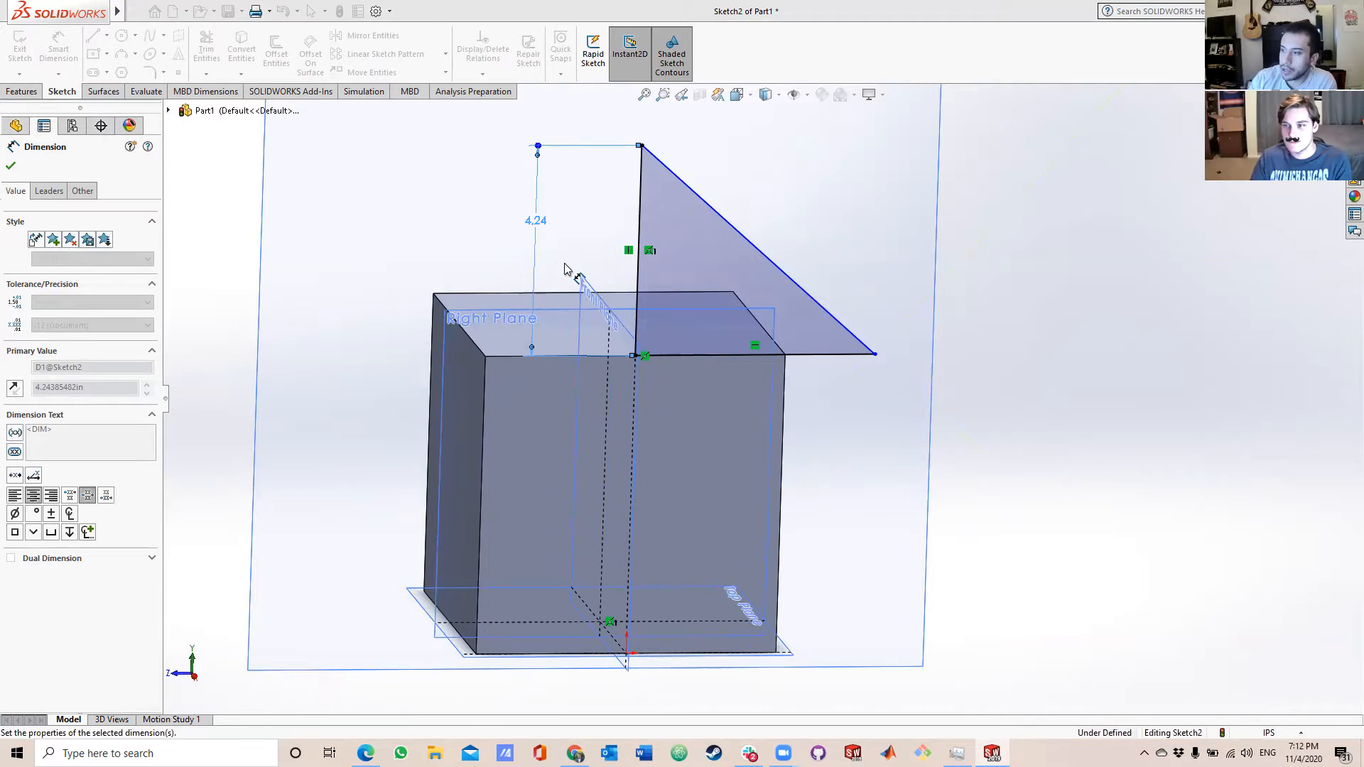
Dimension the triangle's overhang from the cube's upper corner to its outer vertex as 1 in.
middle_drag(878, 448, 864, 412)
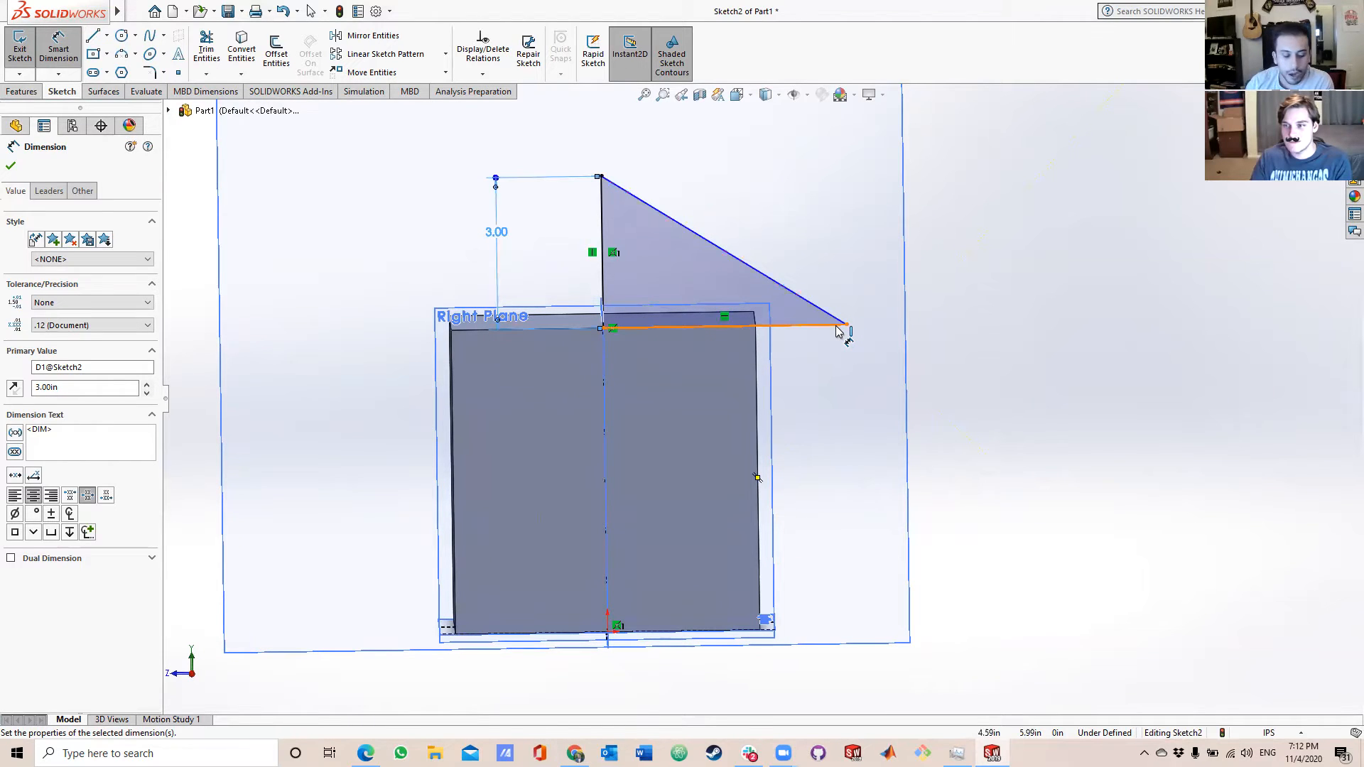
click(766, 326)
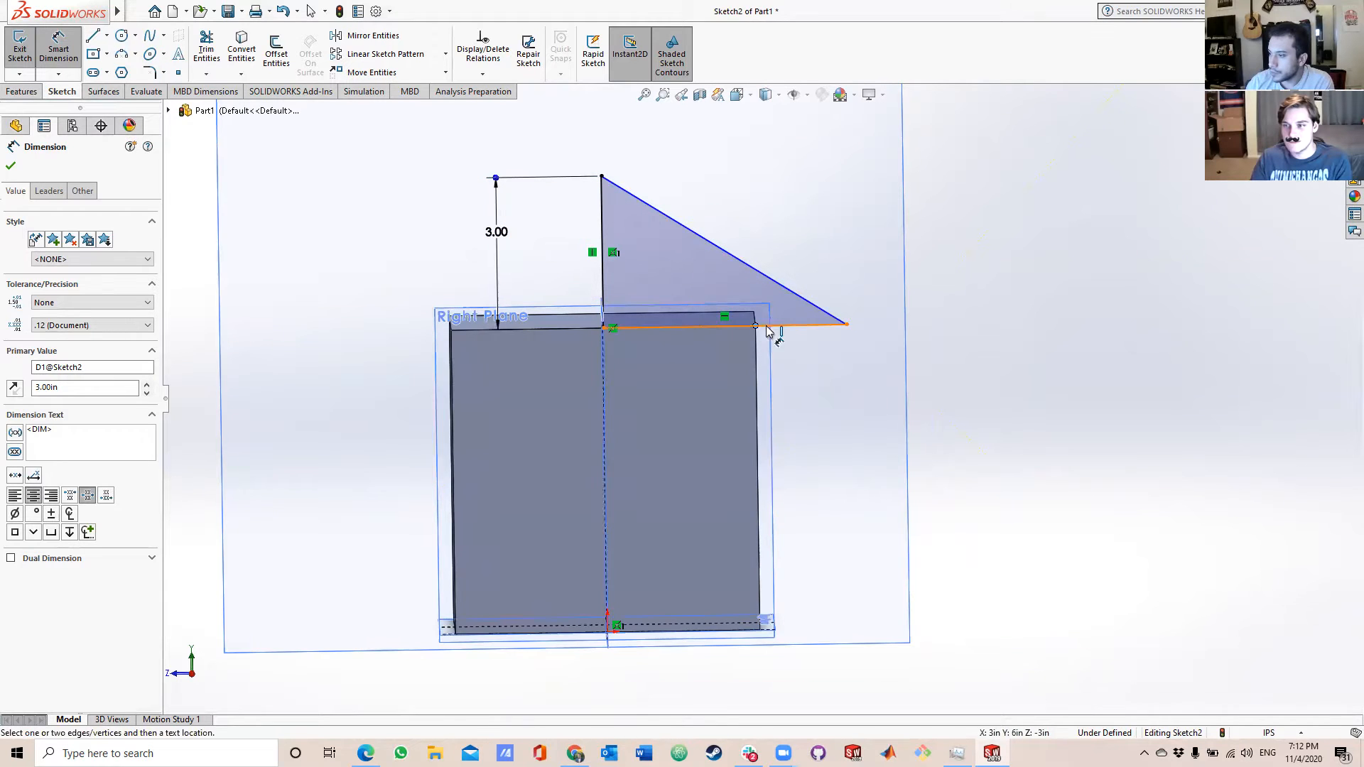
click(846, 326)
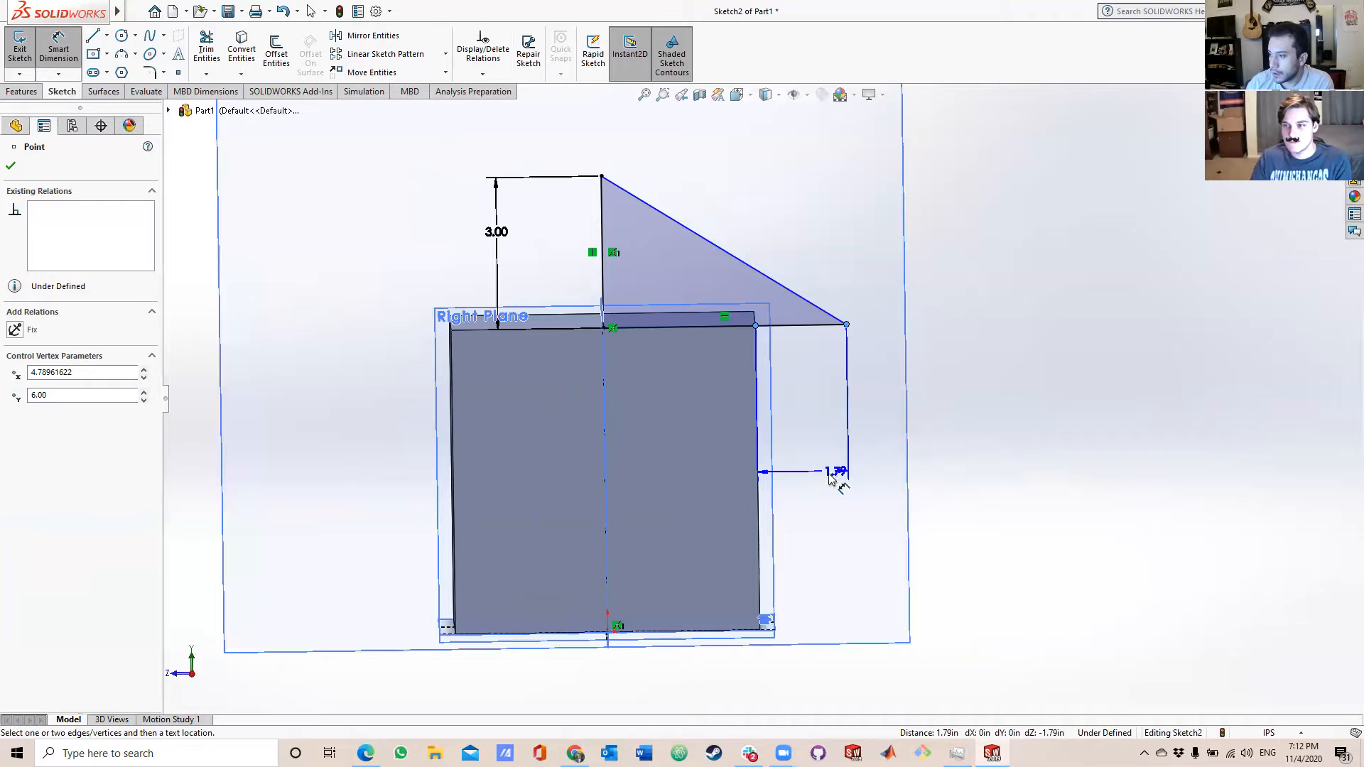
click(828, 474)
text(1 in)
key(Return)
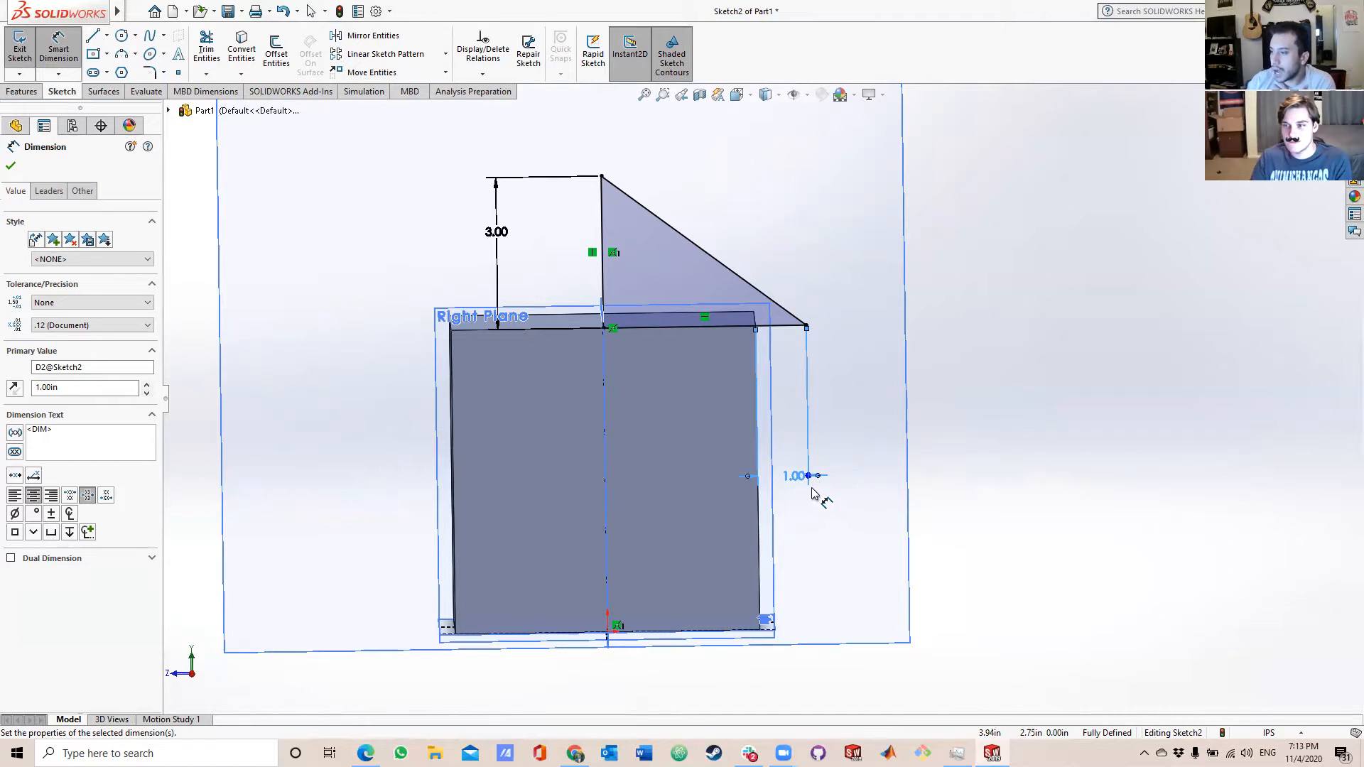
Try to add a length dimension to the triangle's horizontal base line.
click(647, 334)
click(676, 567)
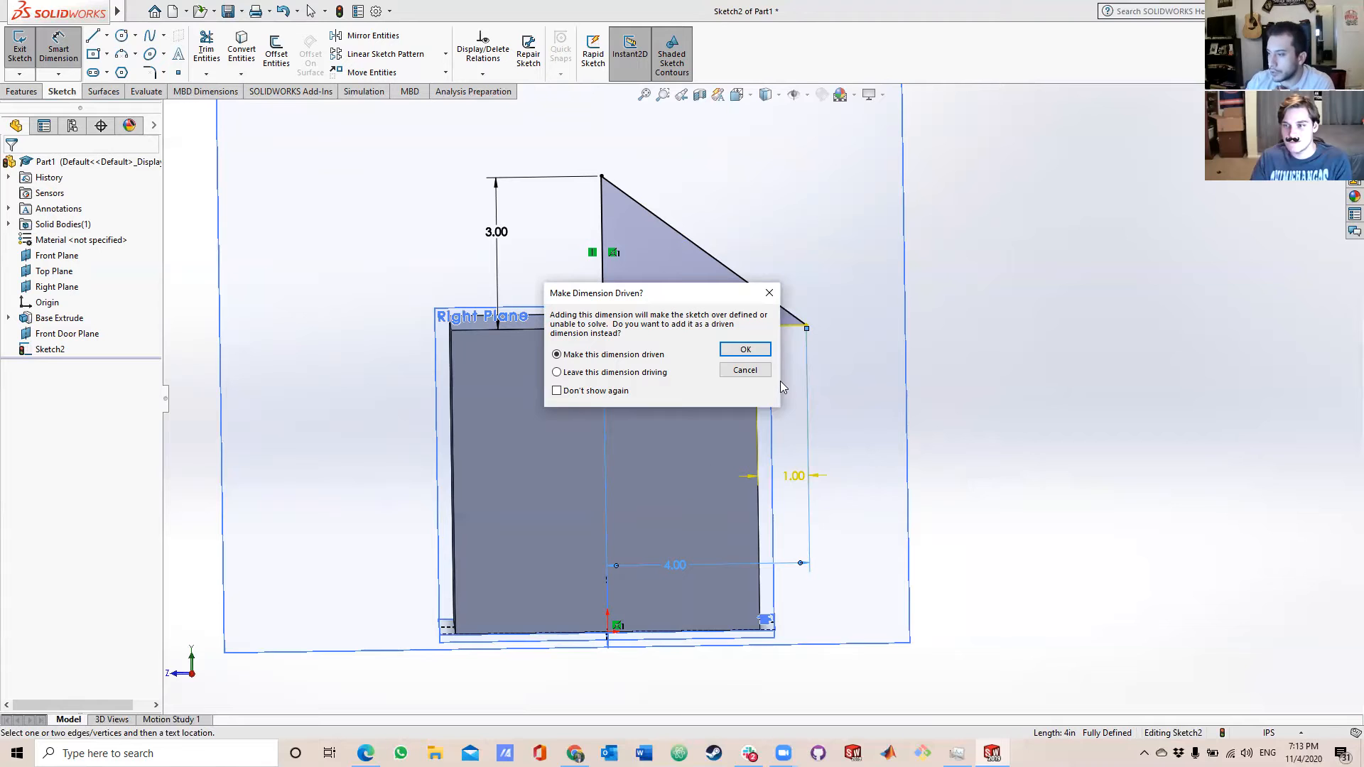
click(742, 370)
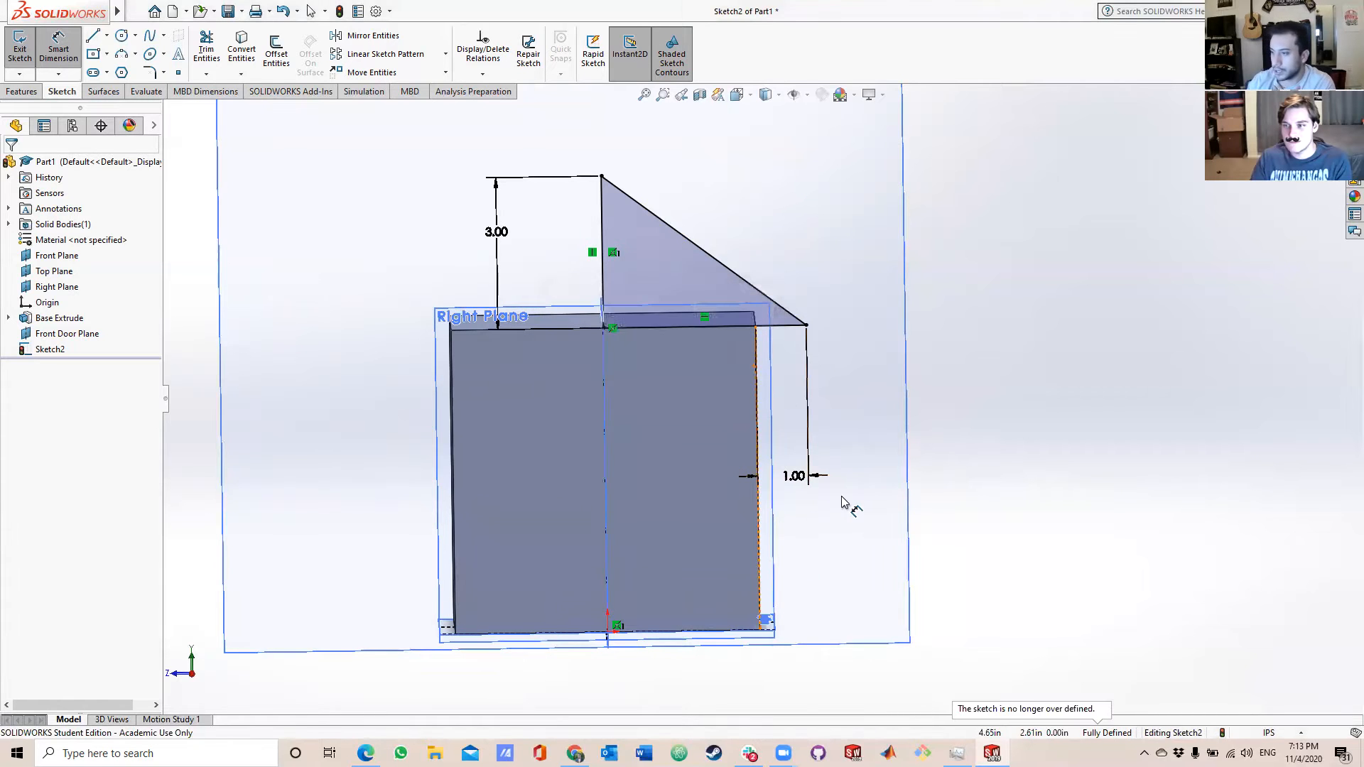
middle_drag(803, 463, 756, 503)
key(Escape)
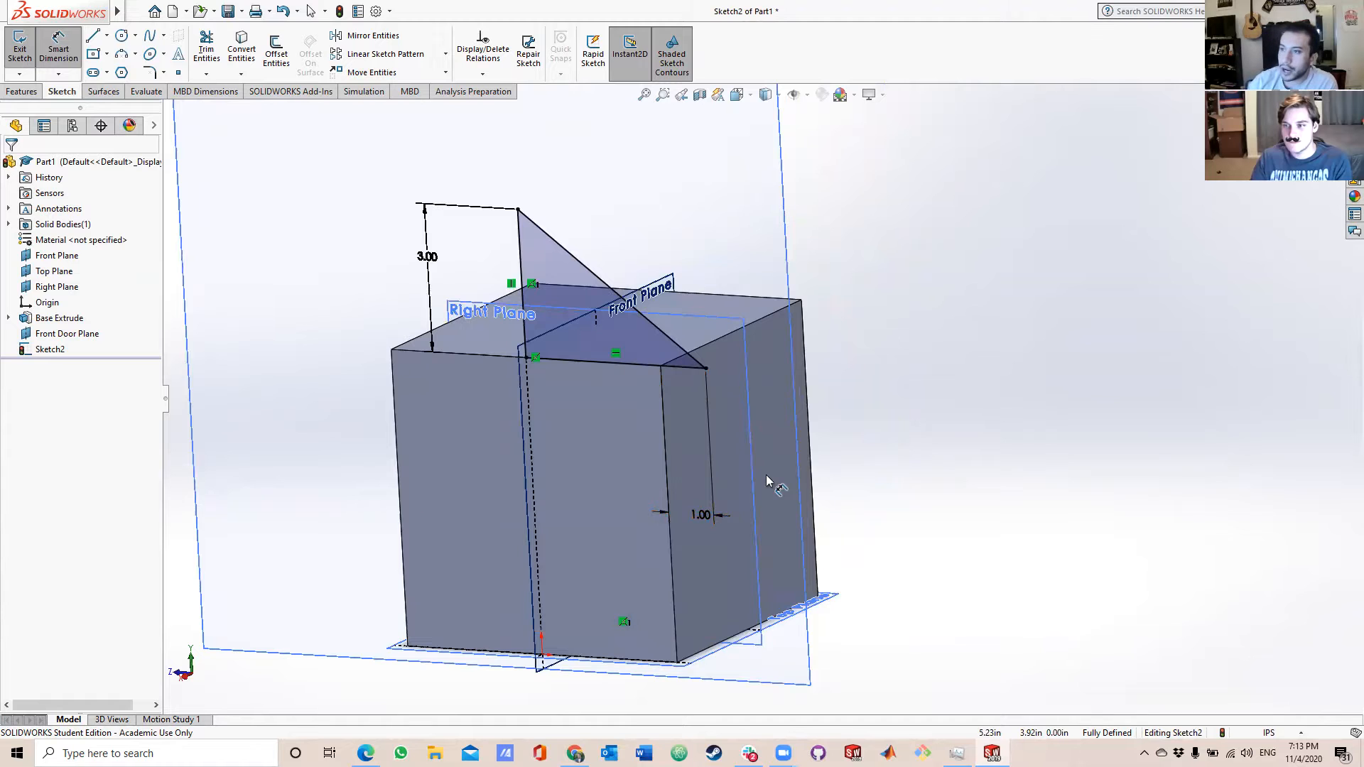
Start a boss extrusion of the triangle sketch with a blind Direction 1 depth of 0.25 in.
click(34, 94)
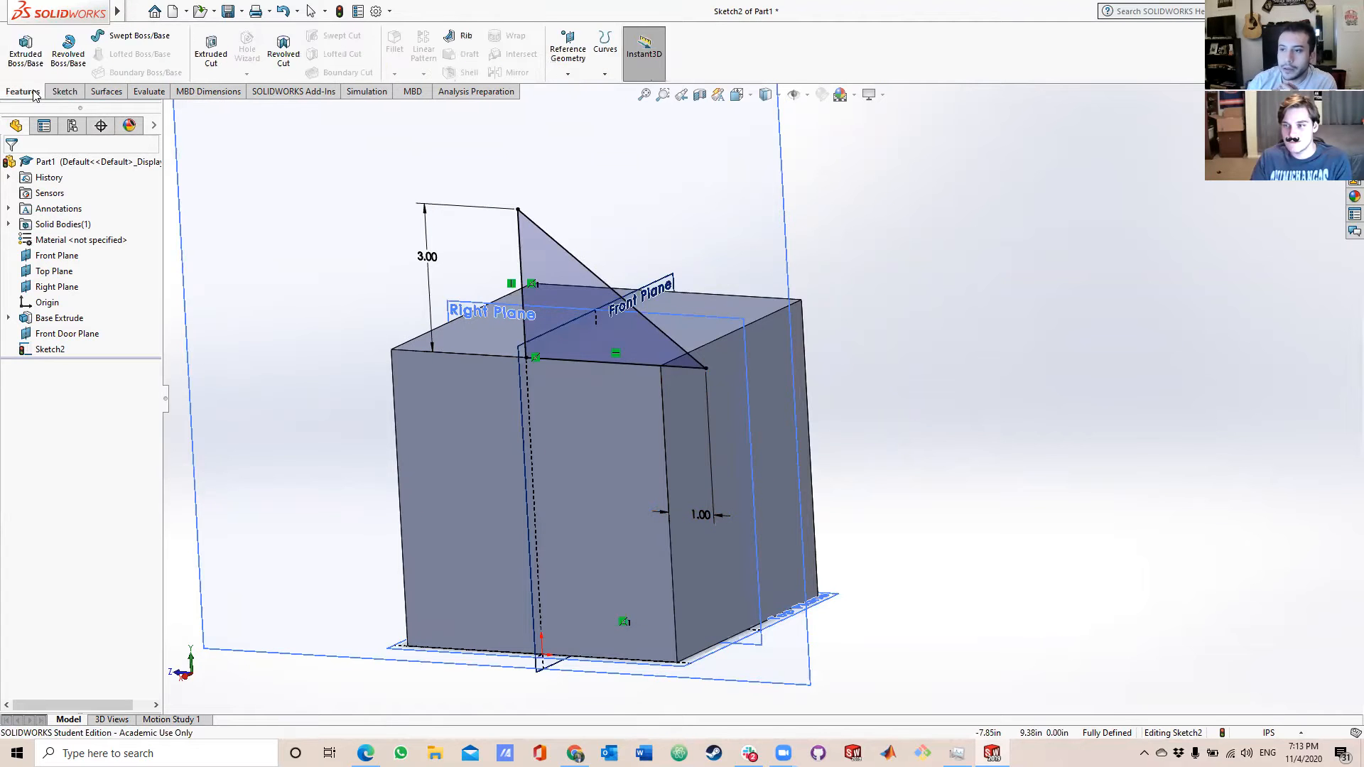
click(25, 47)
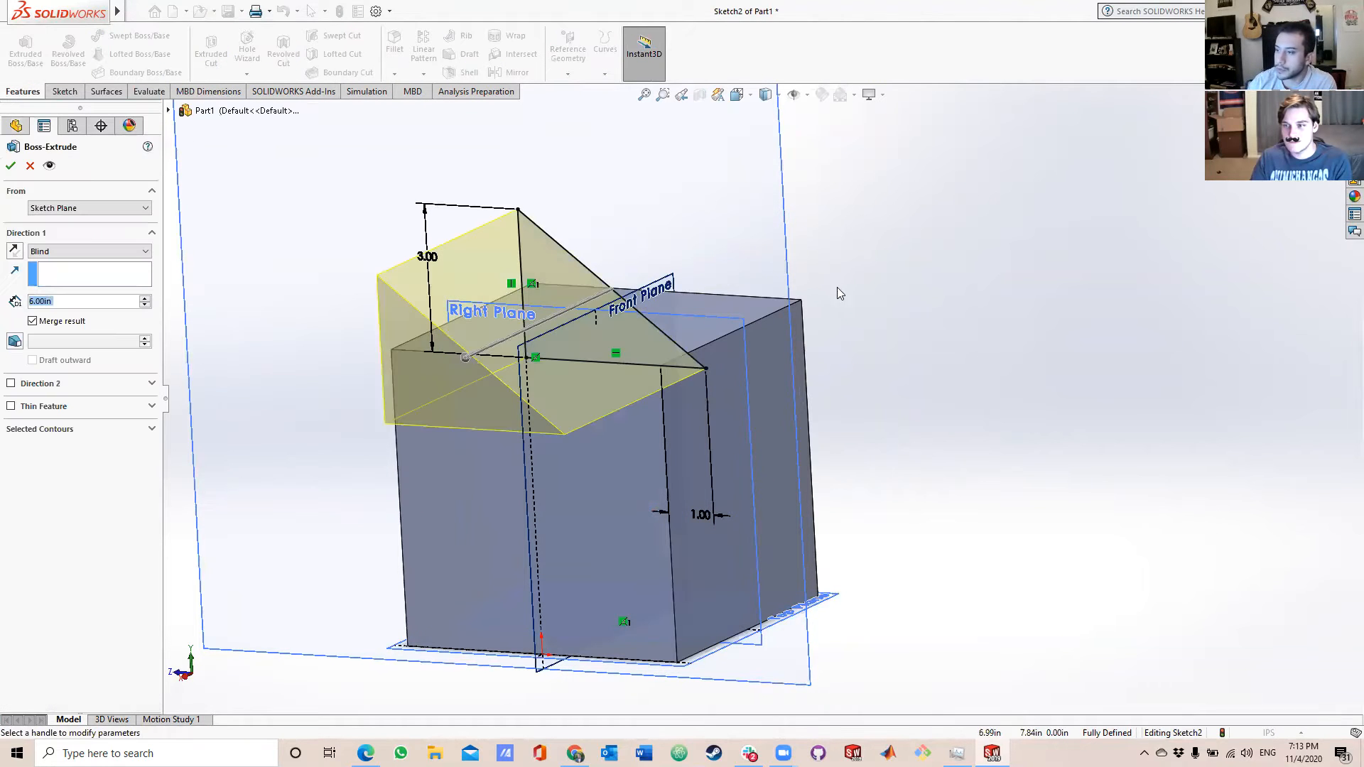
middle_drag(838, 298, 969, 303)
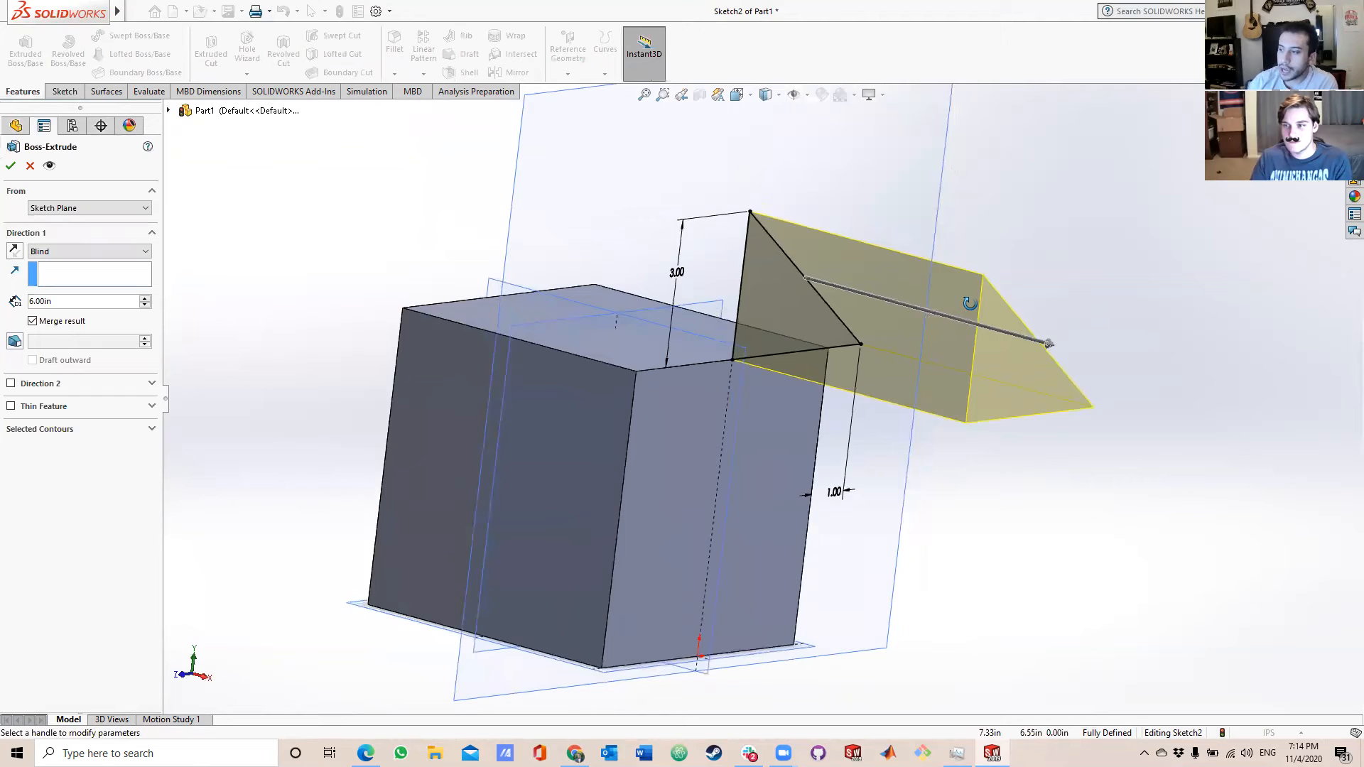
click(43, 302)
drag(45, 303, 24, 301)
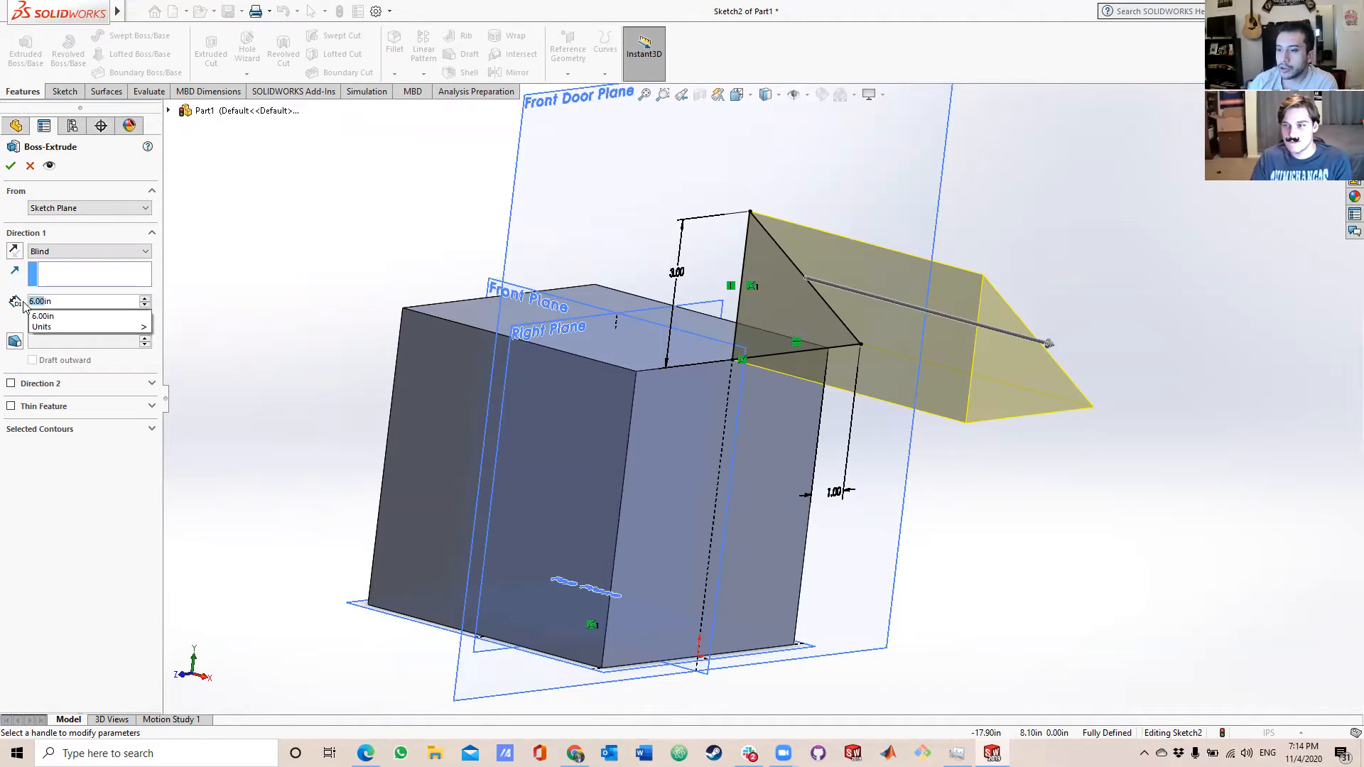
key(BackSpace)
text(0.25)
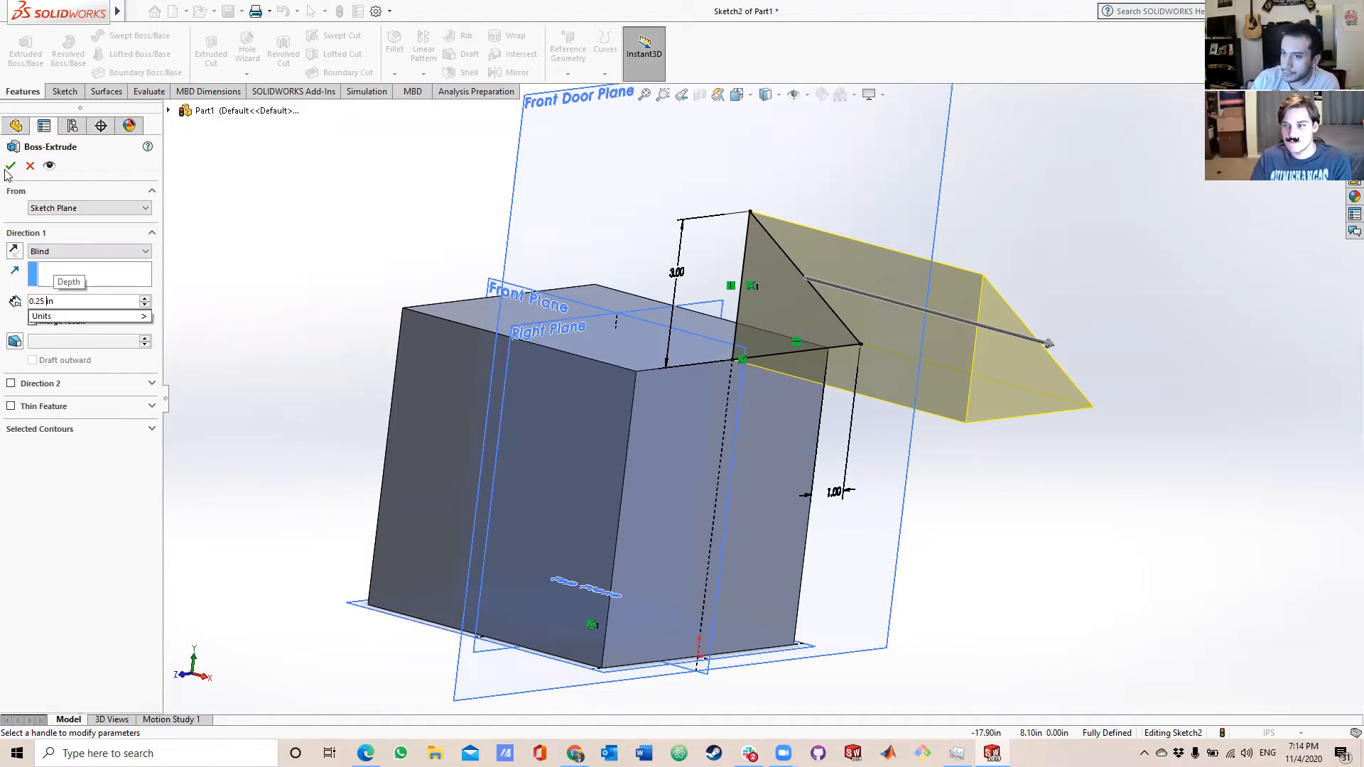
key(Return)
Add a blind Direction 2 of 6.25 in across the cube and finish the extrusion.
mouse_move(617, 407)
middle_down()
mouse_move(537, 260)
mouse_move(579, 344)
mouse_move(488, 390)
mouse_move(412, 407)
mouse_move(390, 459)
mouse_move(358, 452)
middle_up()
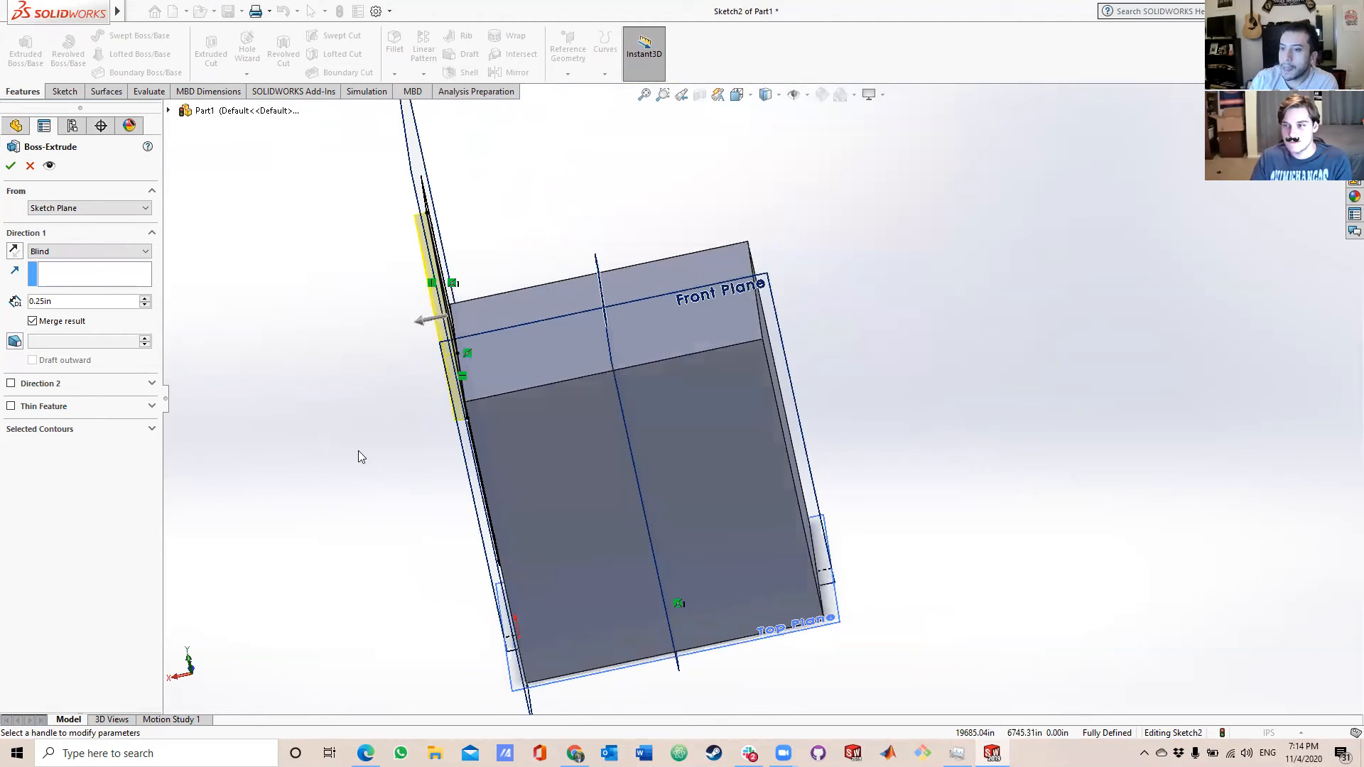
click(11, 383)
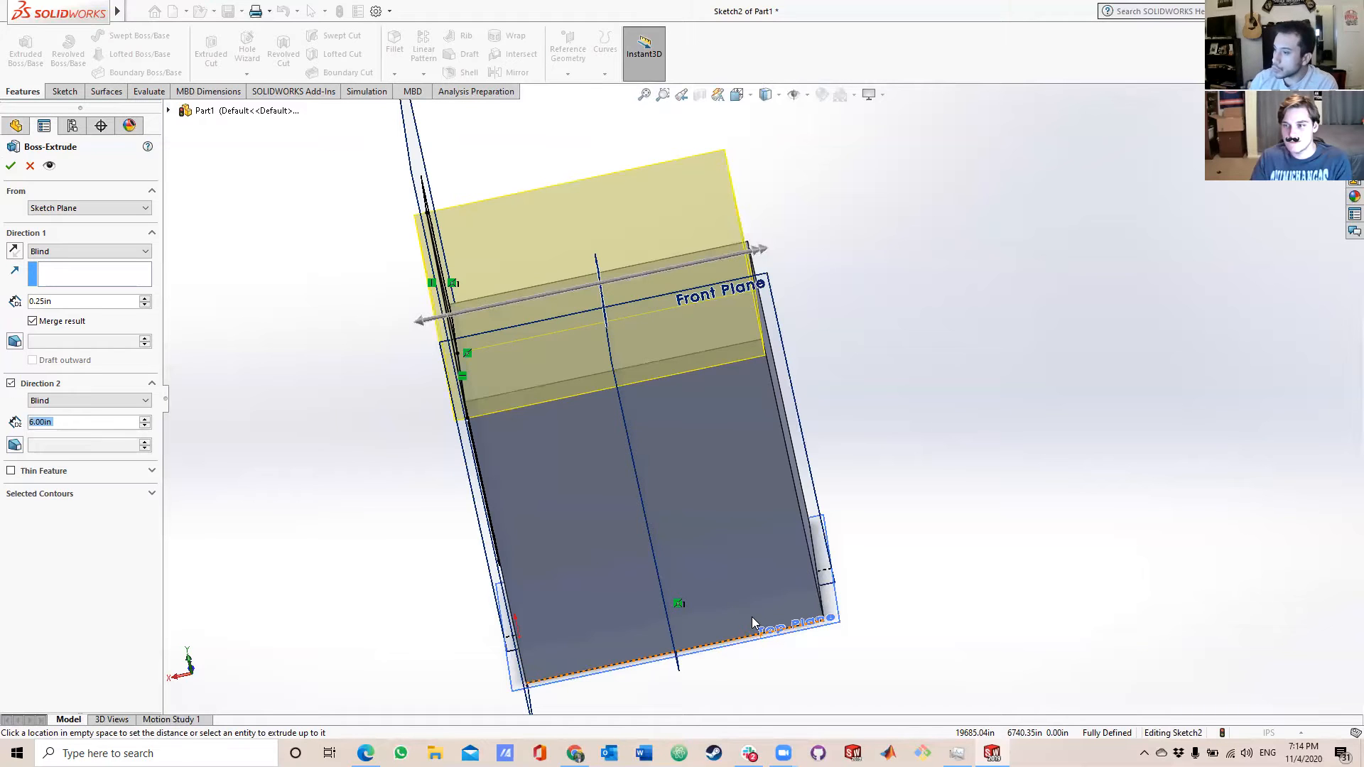
middle_drag(790, 315, 839, 454)
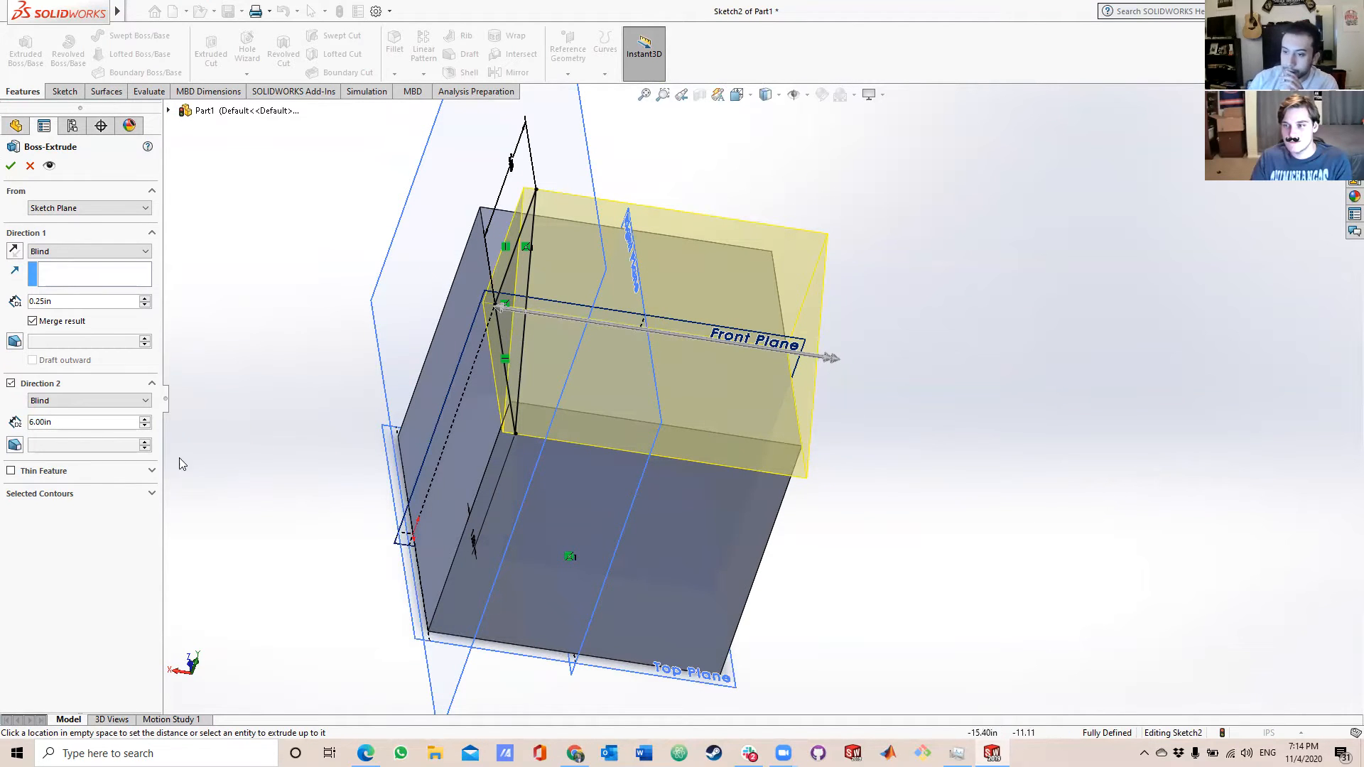
click(43, 424)
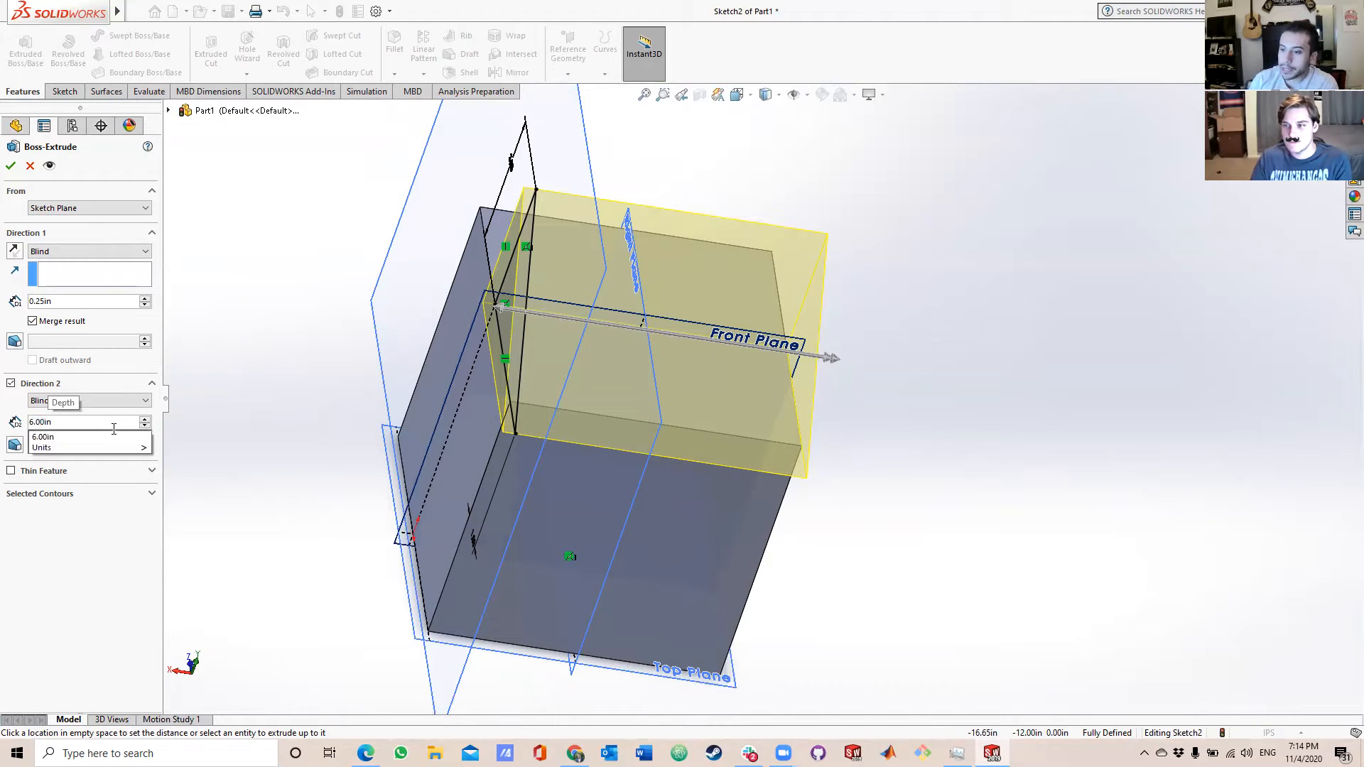
key(BackSpace)
key(BackSpace)
text(25)
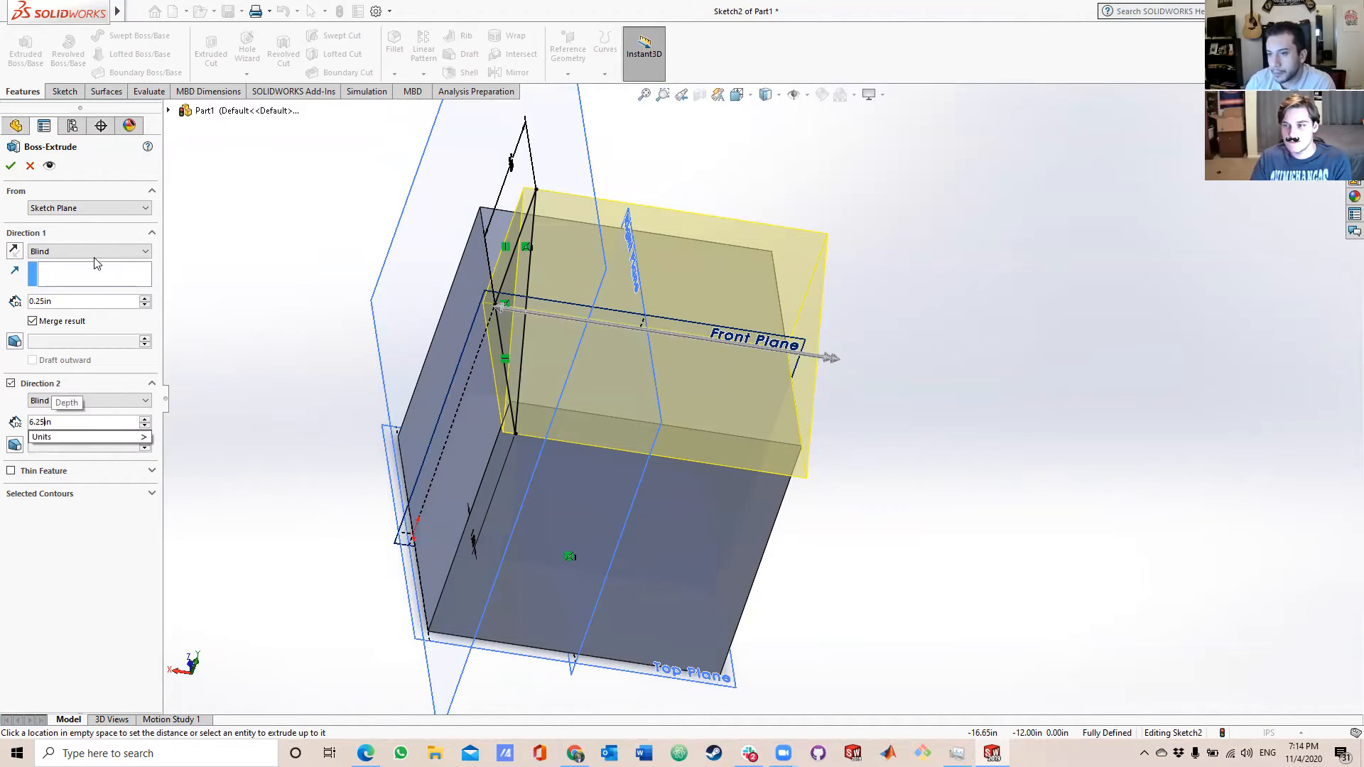
click(11, 166)
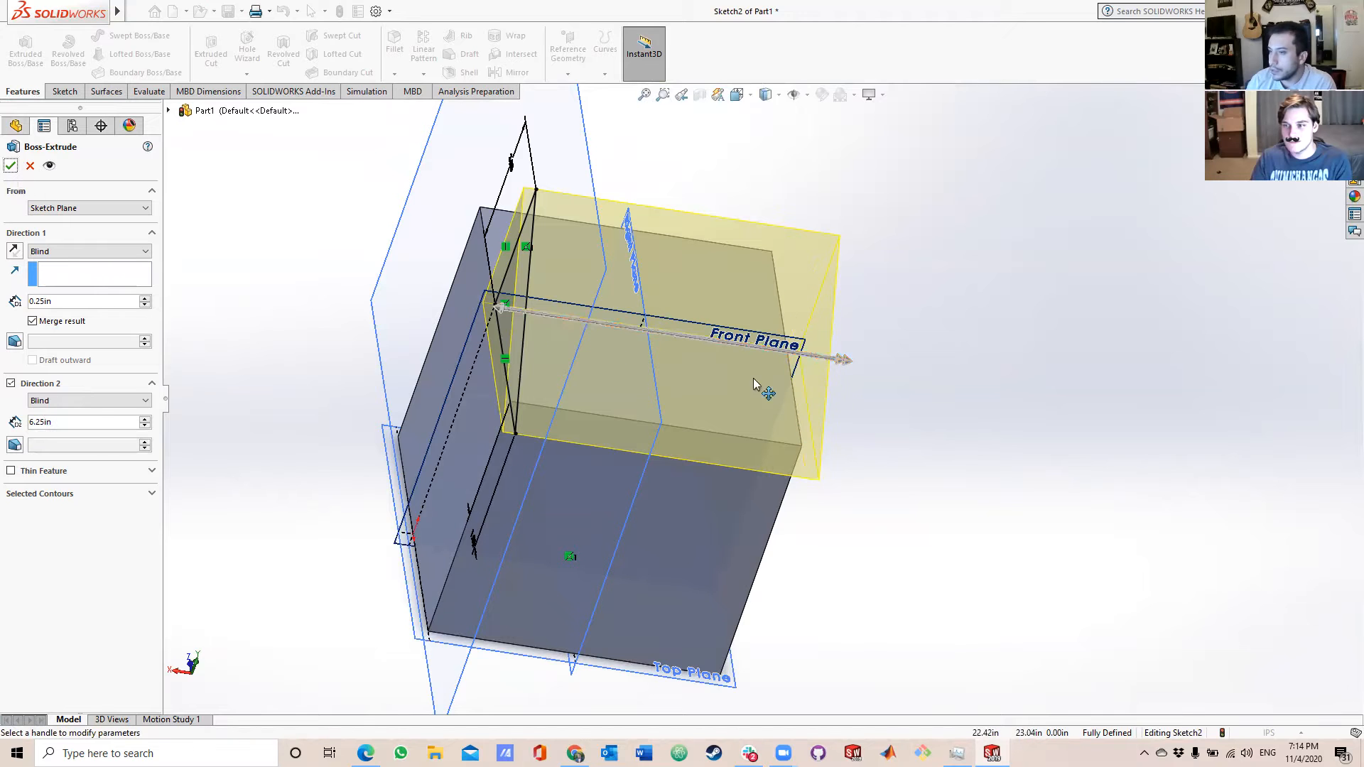
click(10, 165)
Dismiss the calendar reminder notification covering part of the model view.
middle_drag(213, 295, 513, 549)
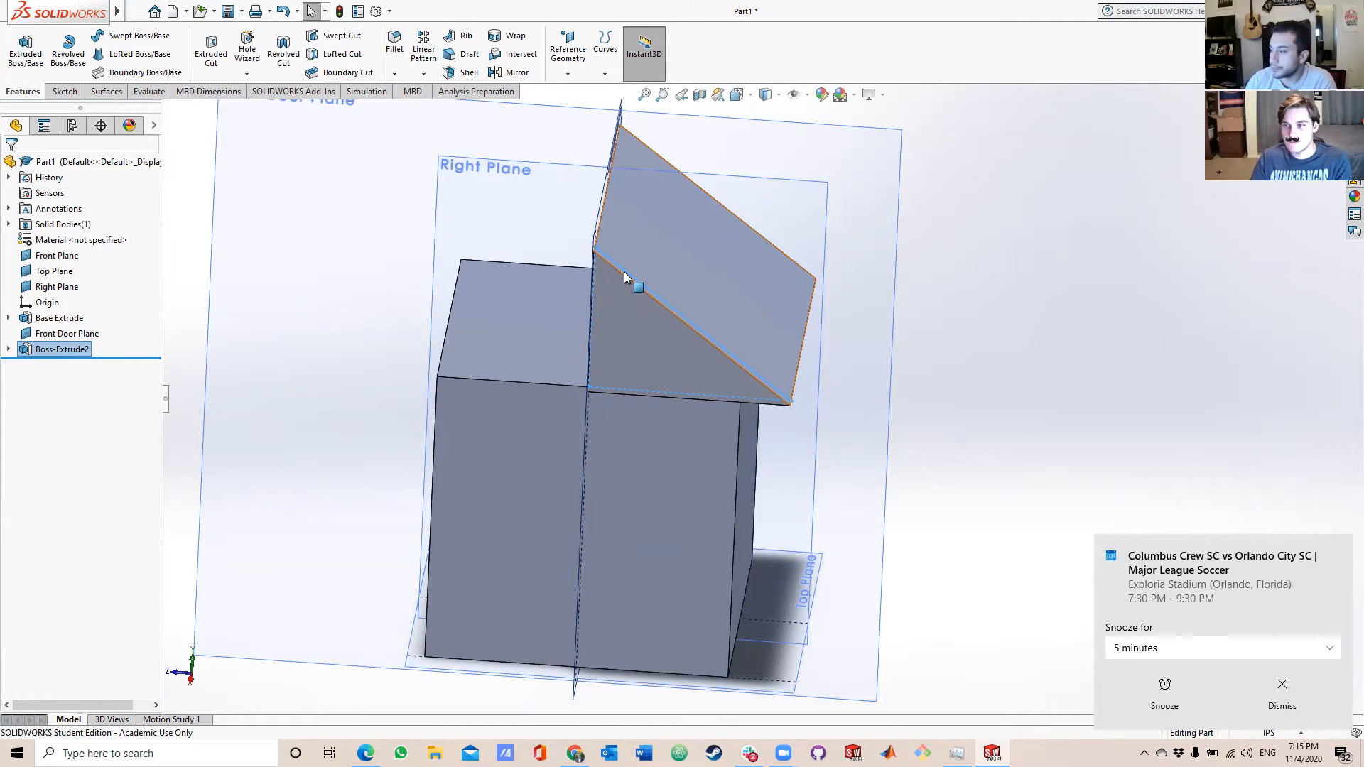
click(1282, 692)
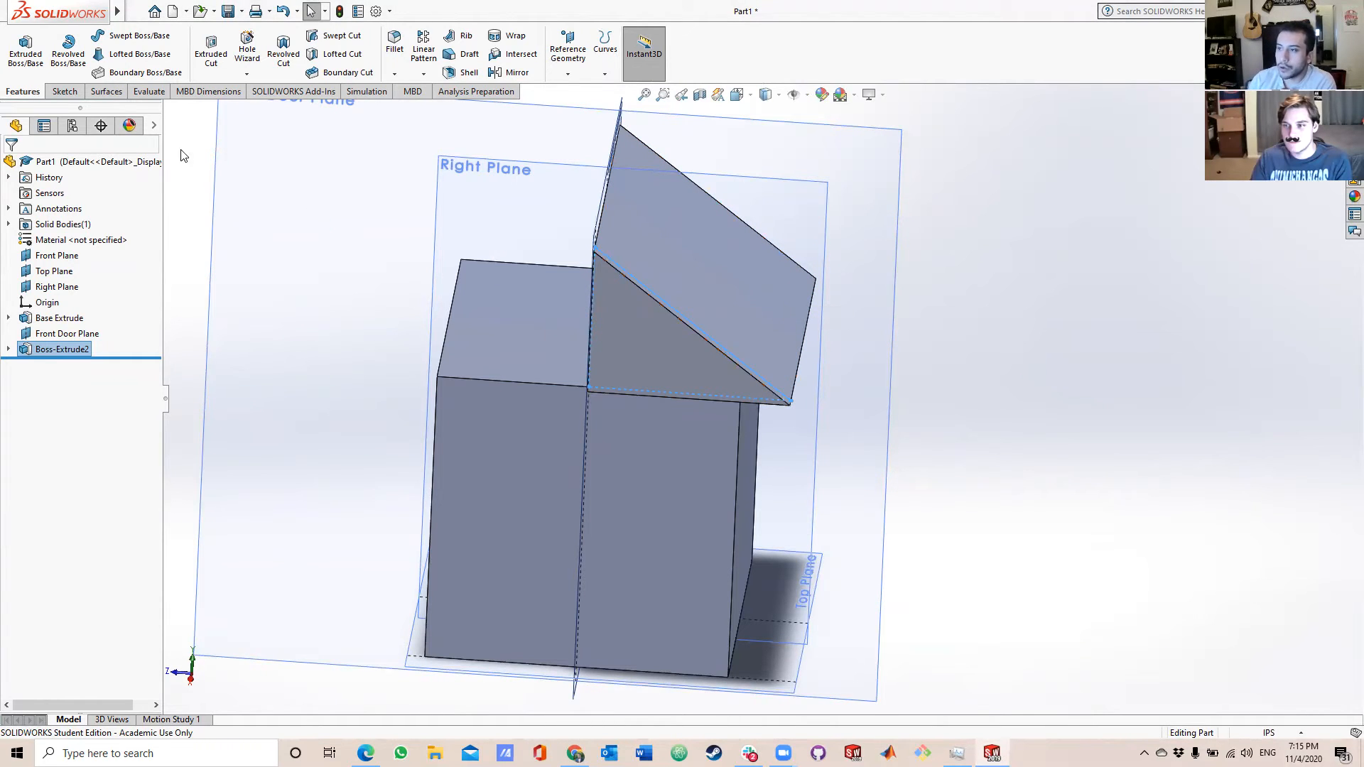
Start a Mirror feature using the Front Plane as the mirror plane.
click(424, 75)
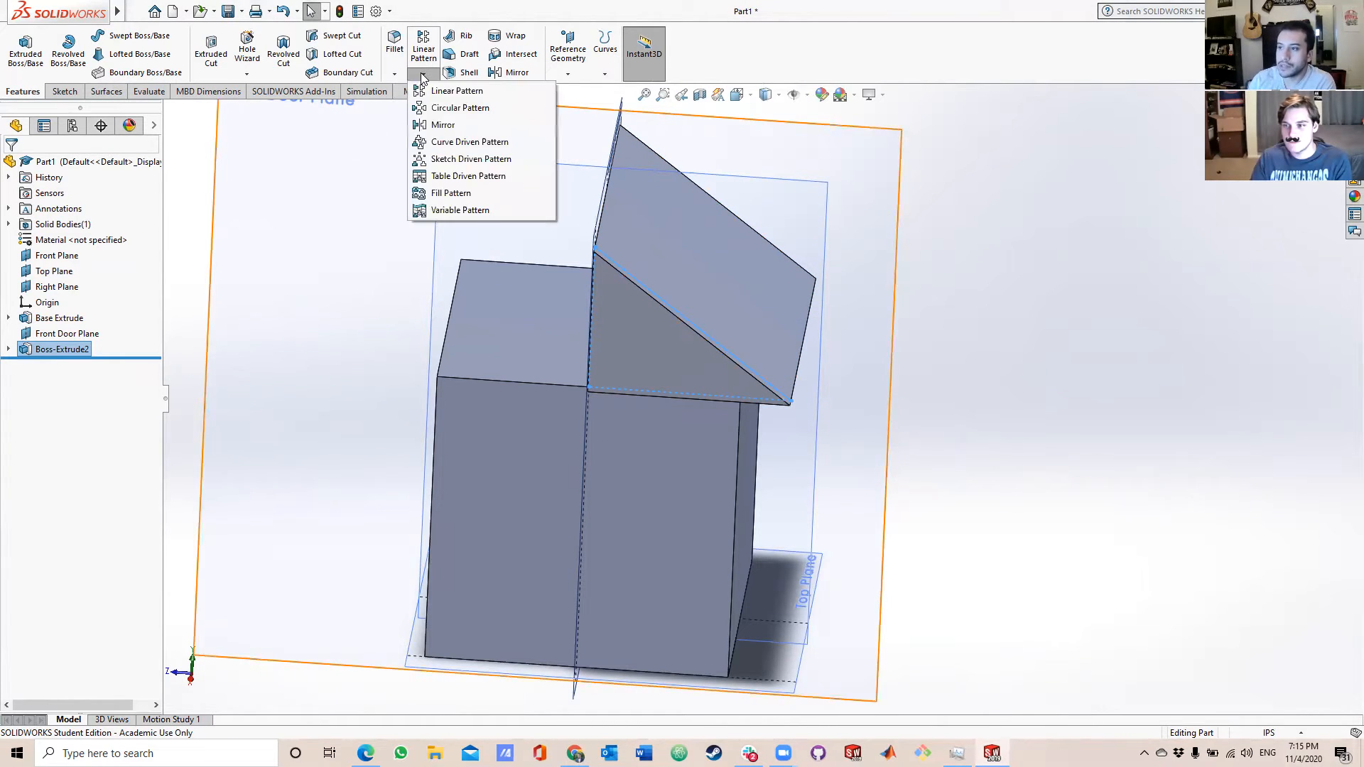
click(403, 77)
click(414, 76)
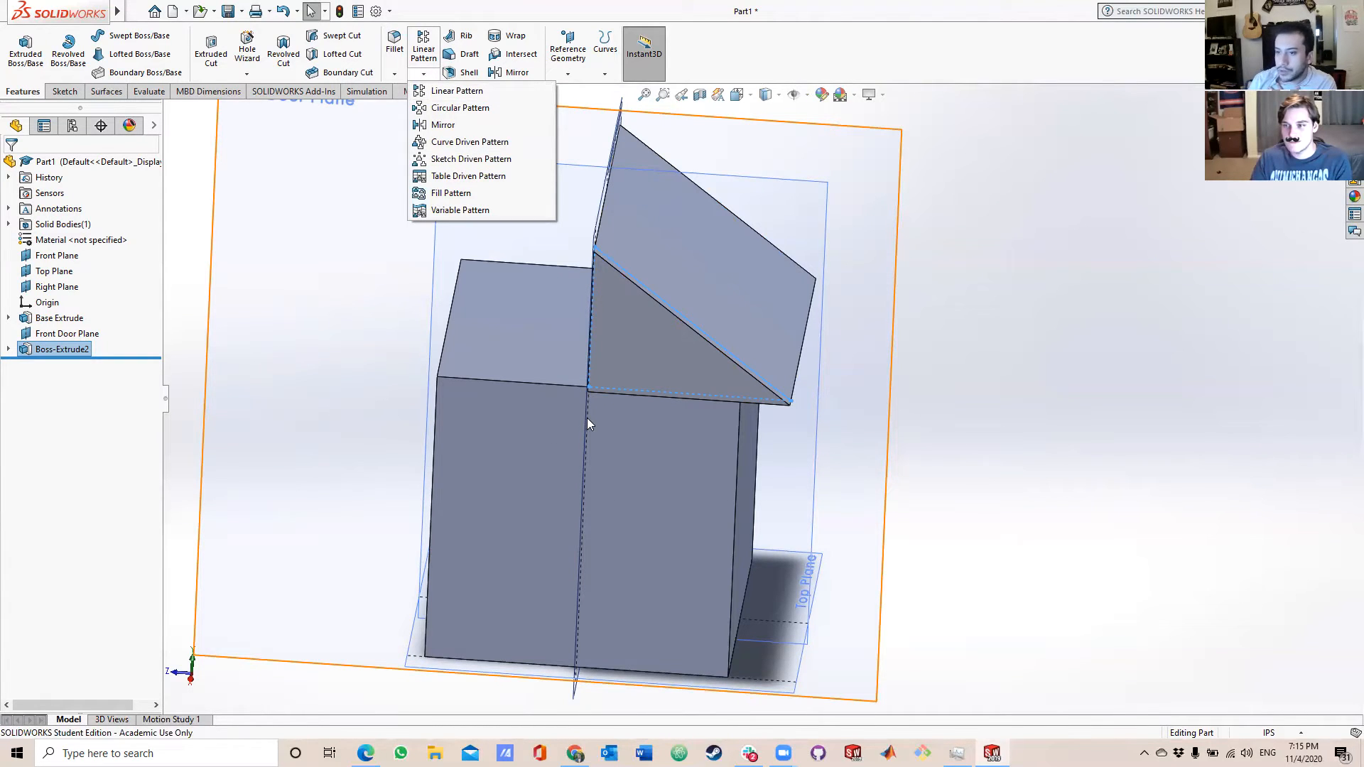
click(57, 273)
click(51, 290)
click(41, 257)
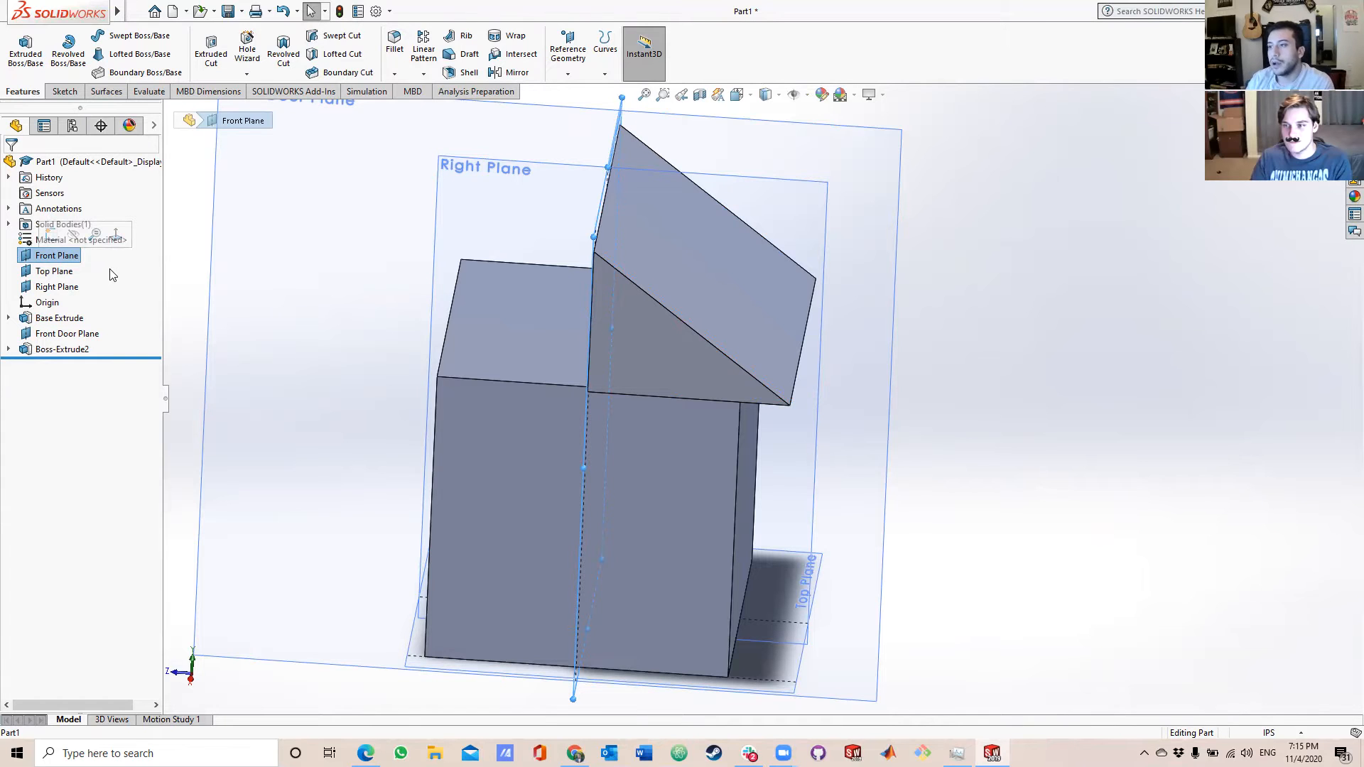
click(422, 74)
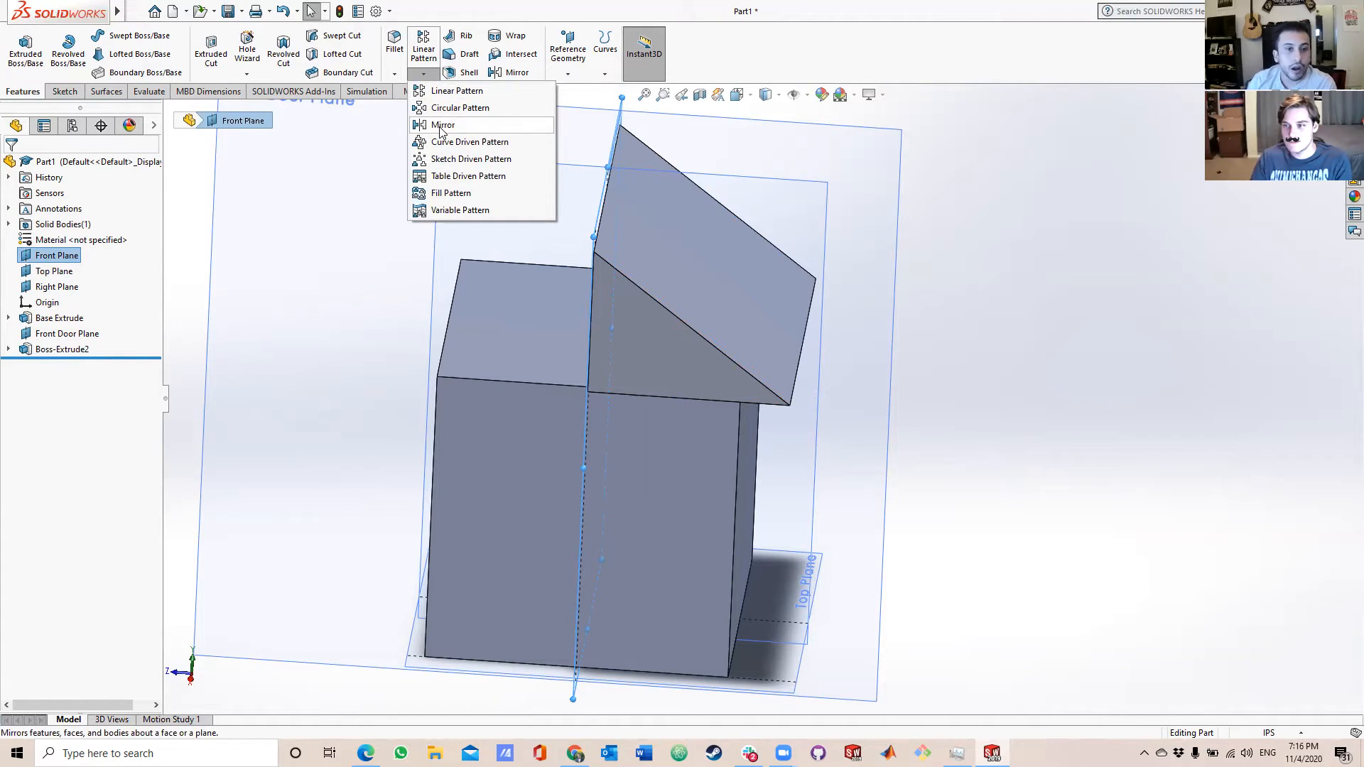
click(447, 126)
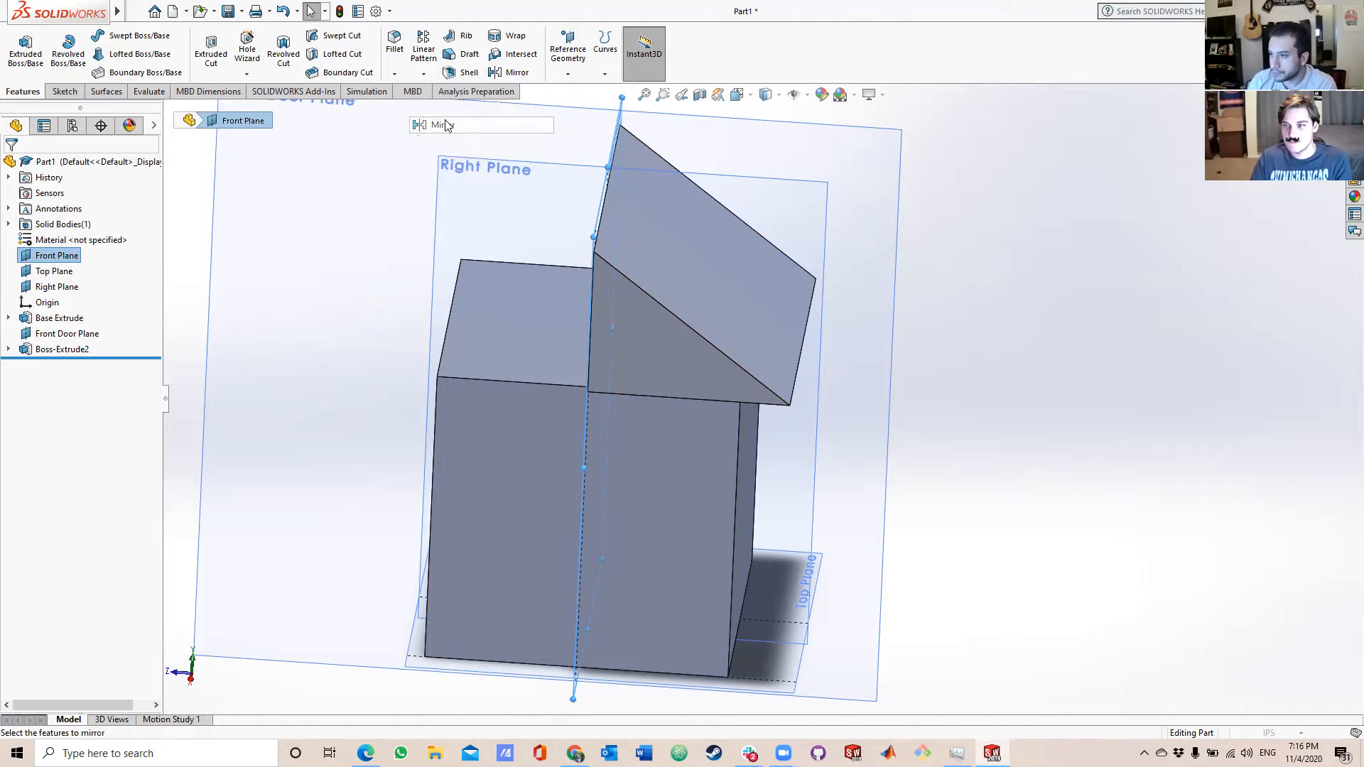
Replace the mirror plane with the roof half's vertical inner face, select the roof half extrusion as the feature and finish the mirror.
middle_drag(422, 178, 510, 271)
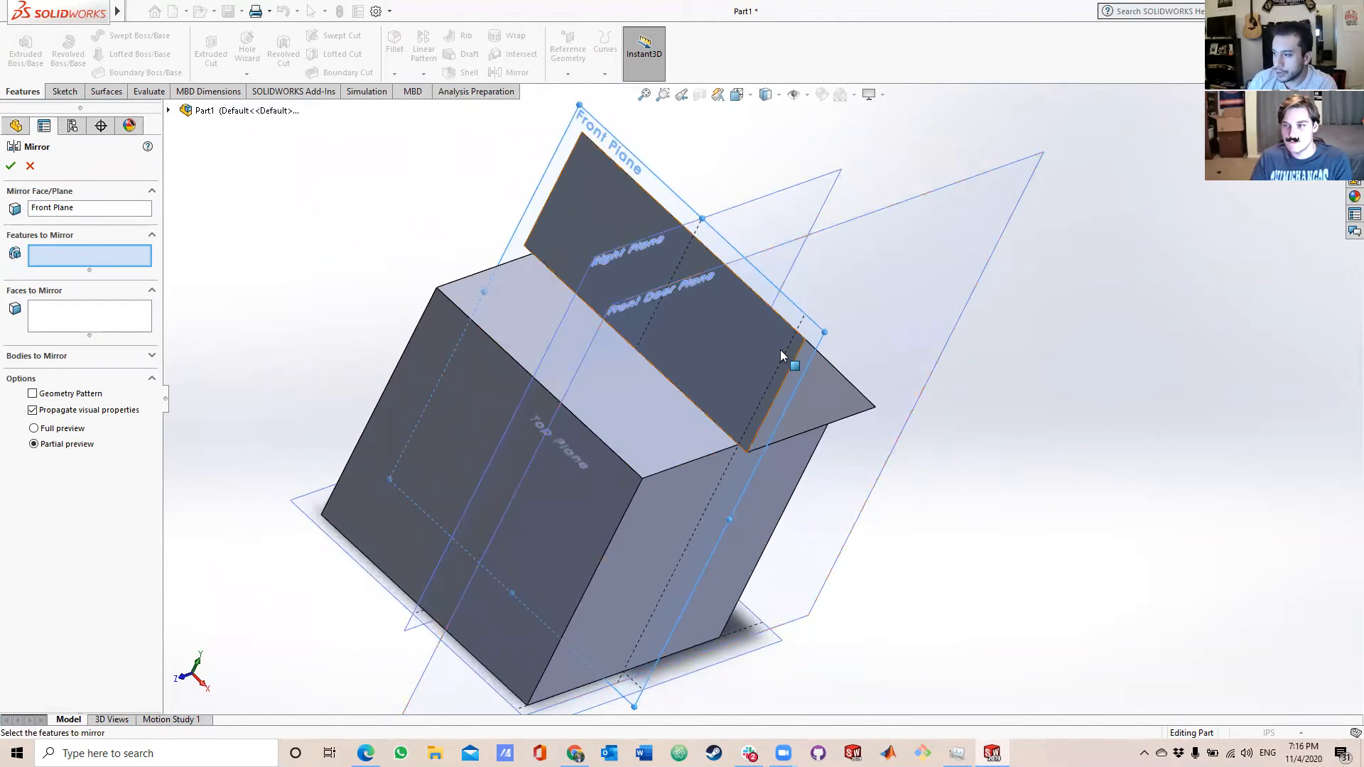
middle_drag(1141, 341, 1120, 268)
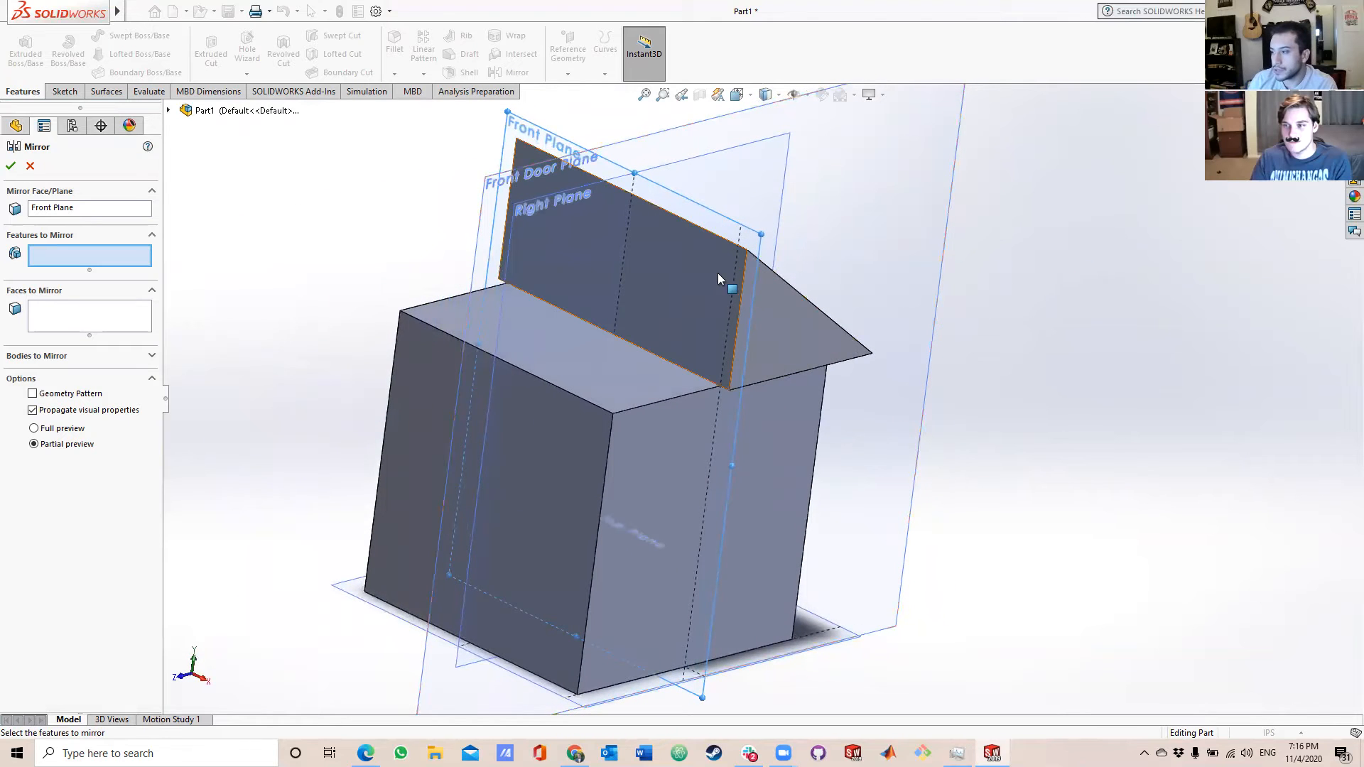
click(110, 208)
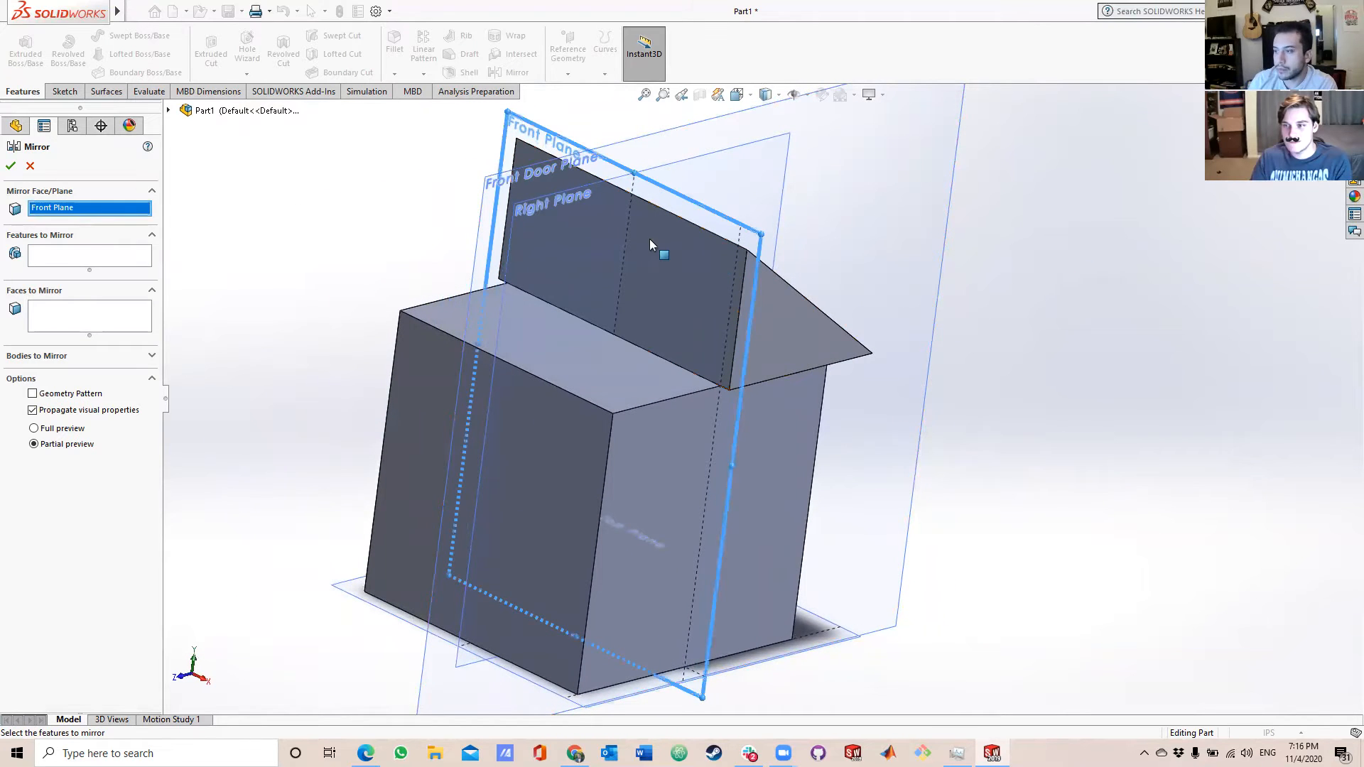
click(711, 255)
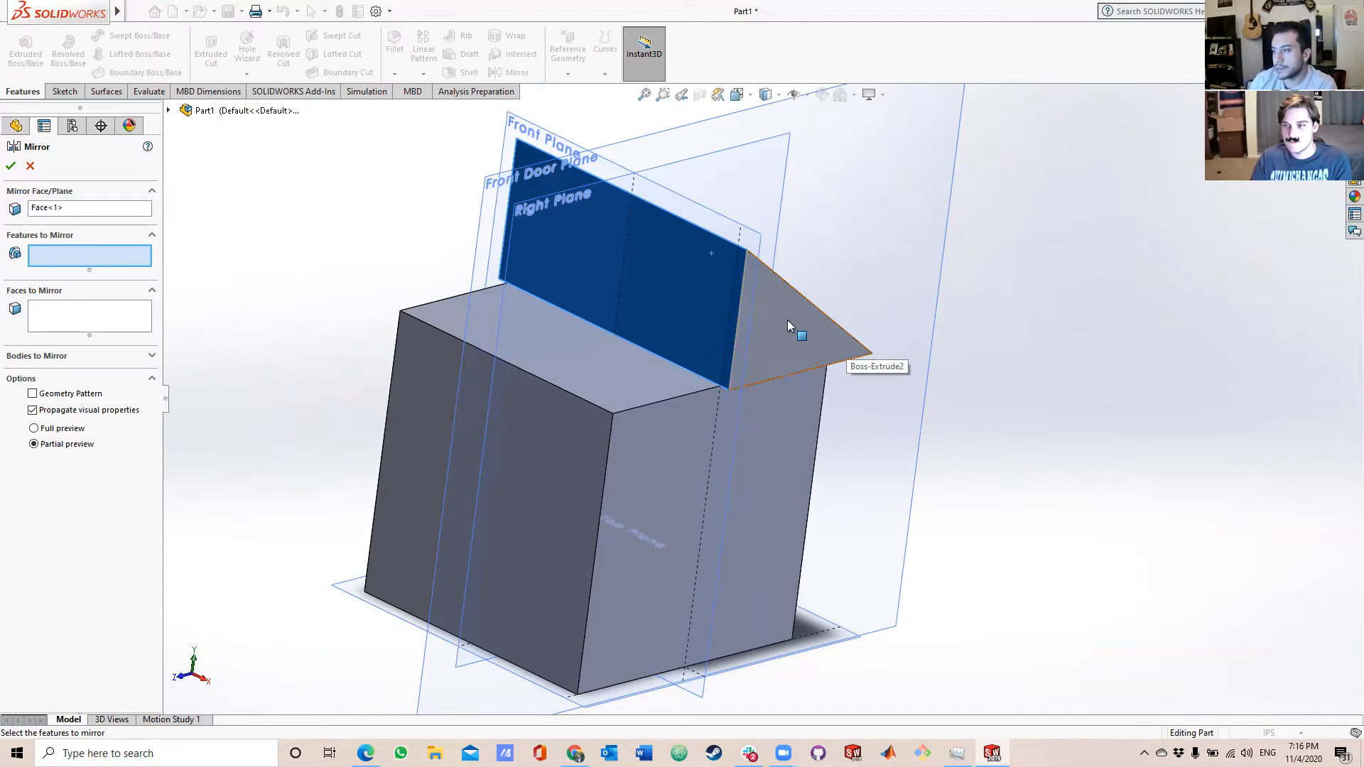
middle_drag(1159, 153, 1090, 159)
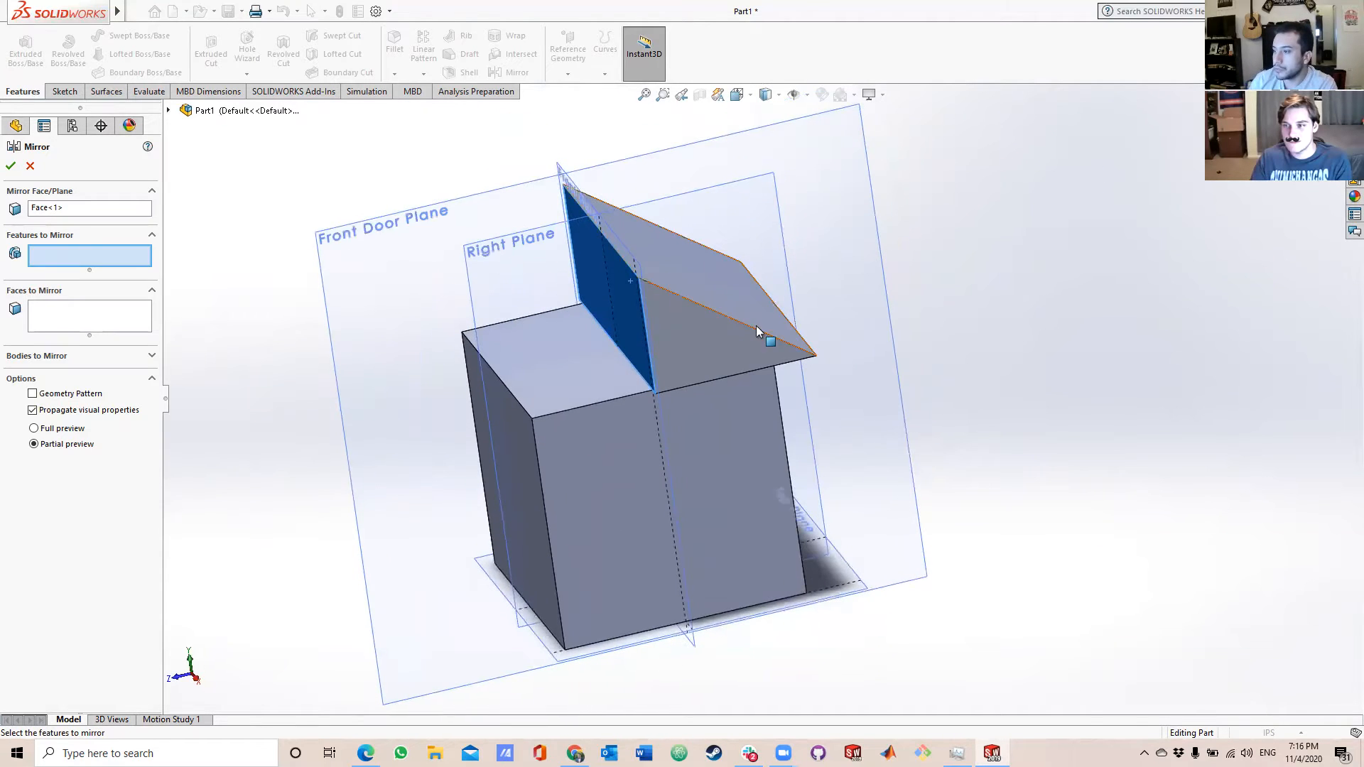
click(714, 338)
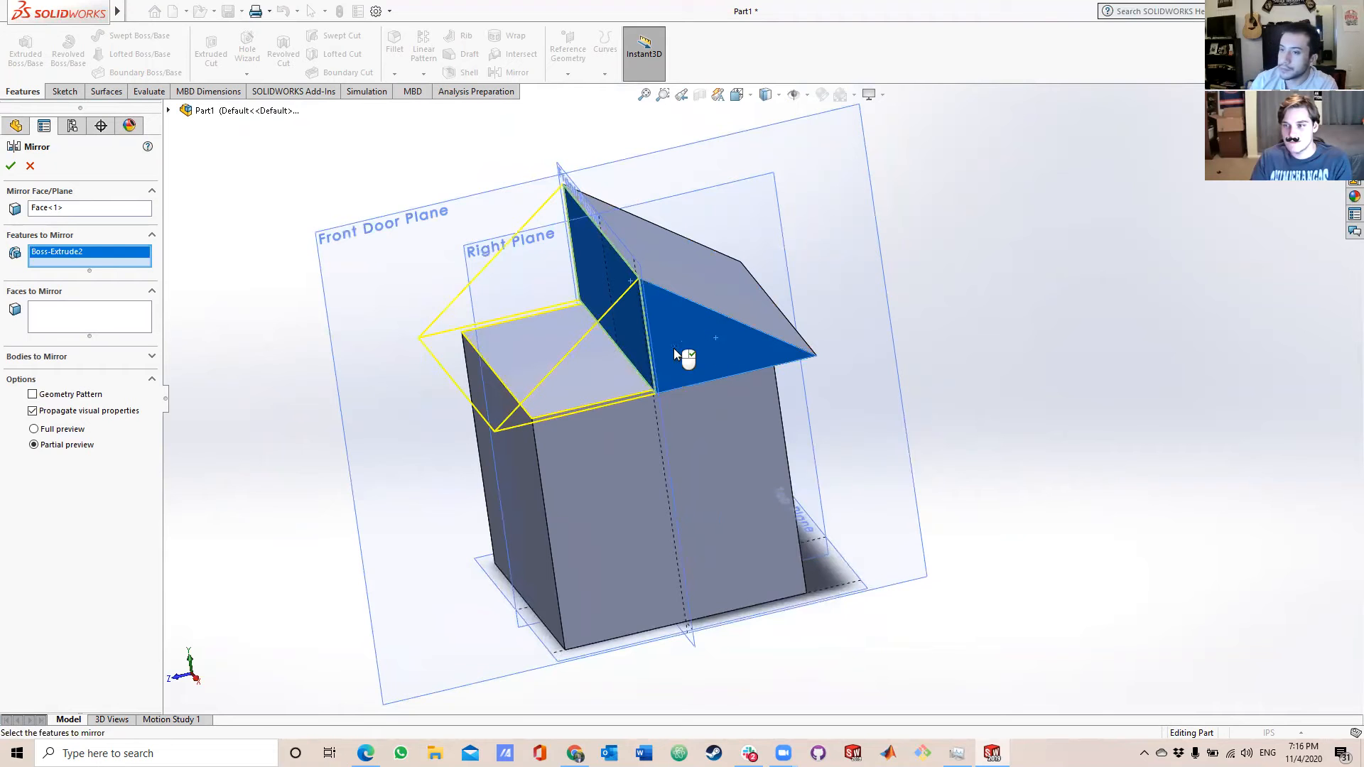
click(10, 166)
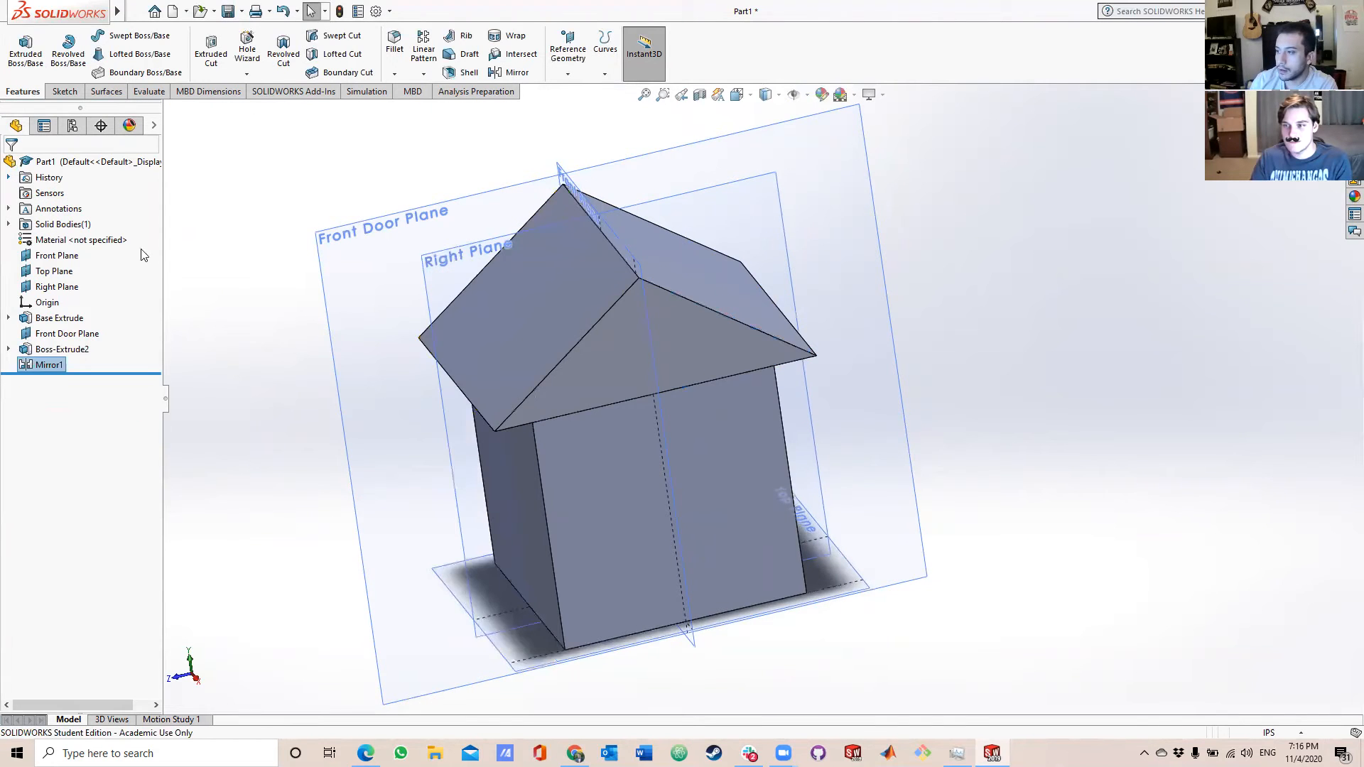
Start a sketch on the front wall face of the house base with the 3 Point Corner Rectangle tool.
middle_drag(697, 432, 682, 353)
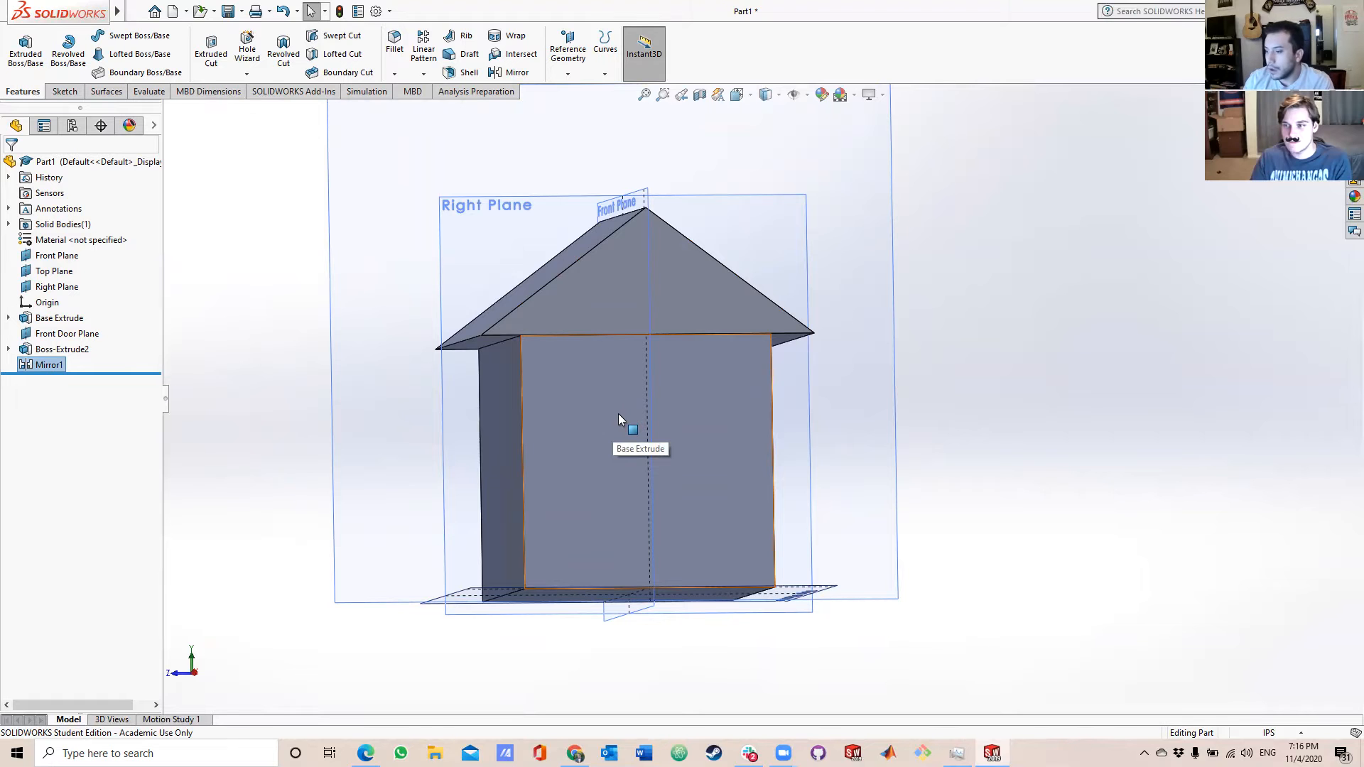
middle_drag(704, 497, 760, 508)
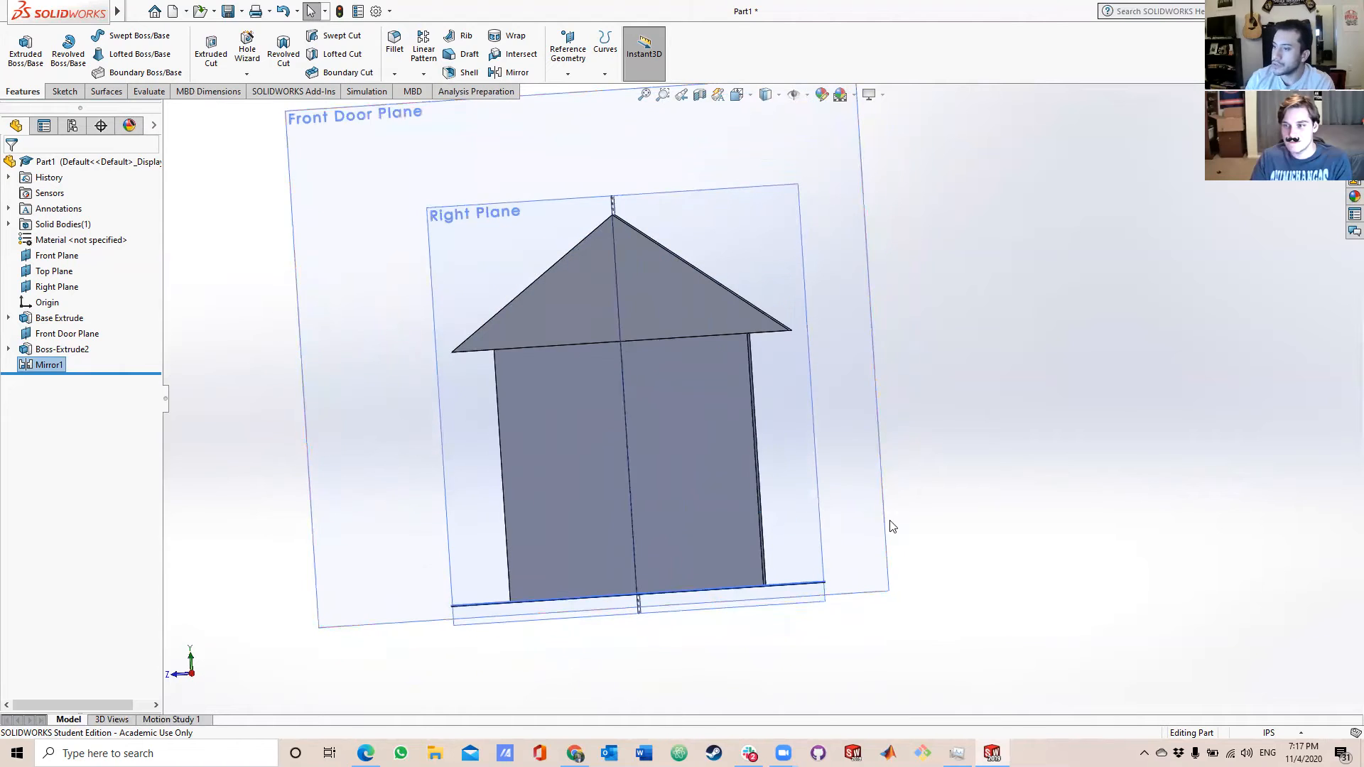
scroll(682, 557, down, 4)
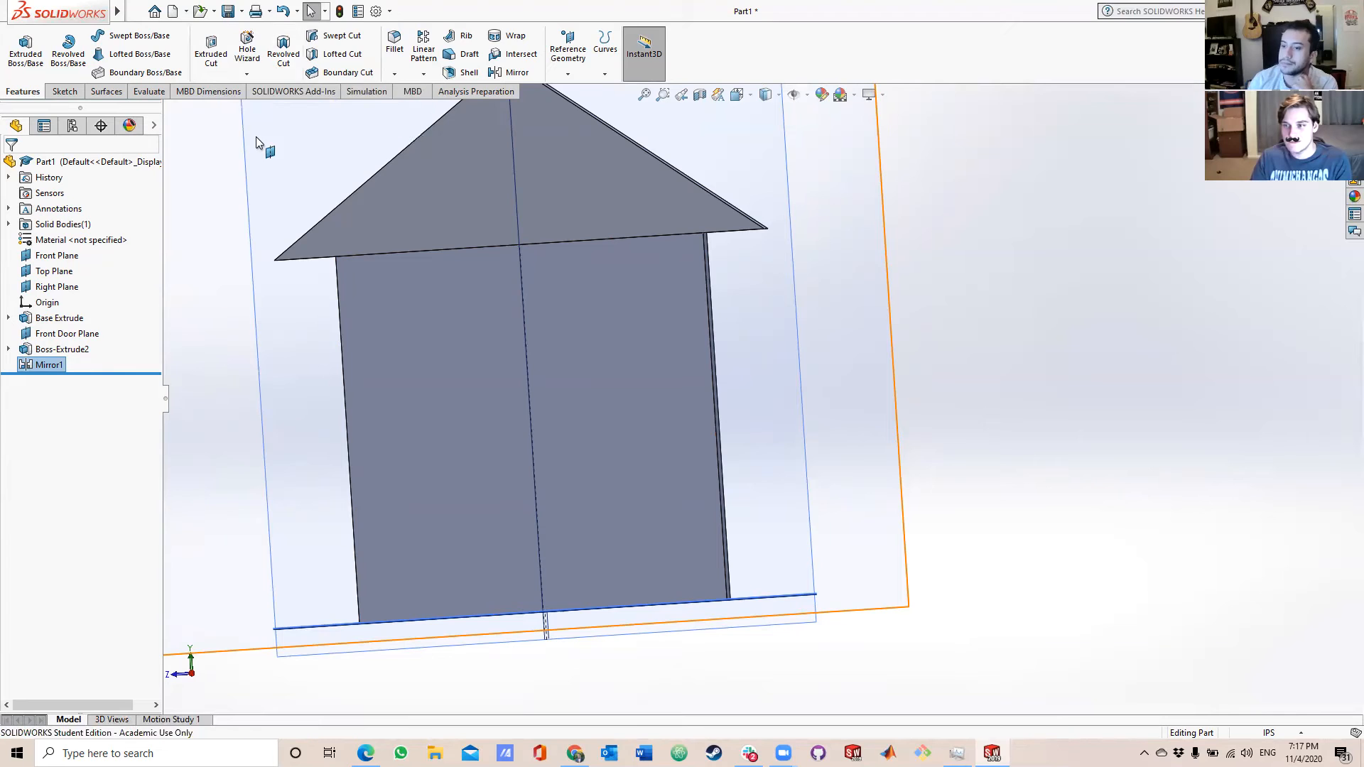
click(63, 91)
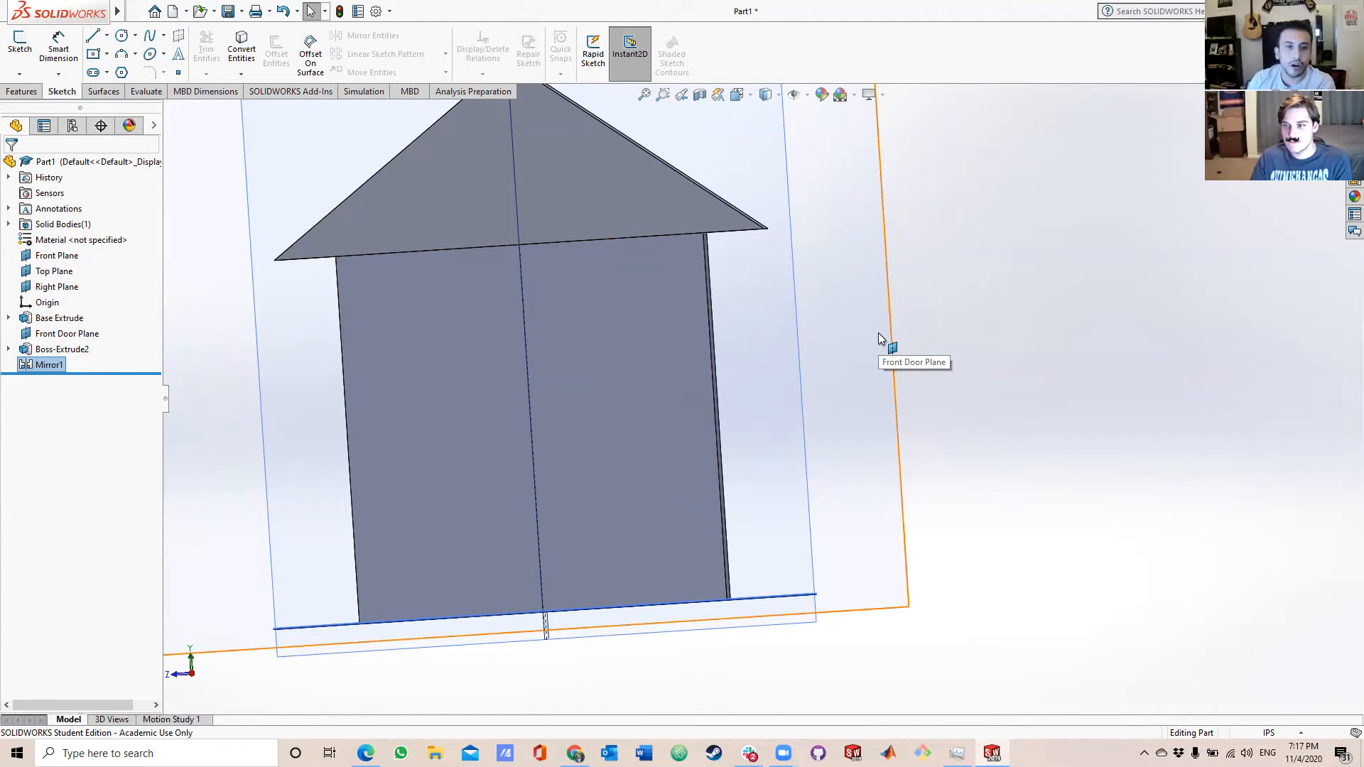
click(679, 390)
mouse_move(522, 388)
middle_down()
mouse_move(561, 377)
mouse_move(532, 397)
middle_up()
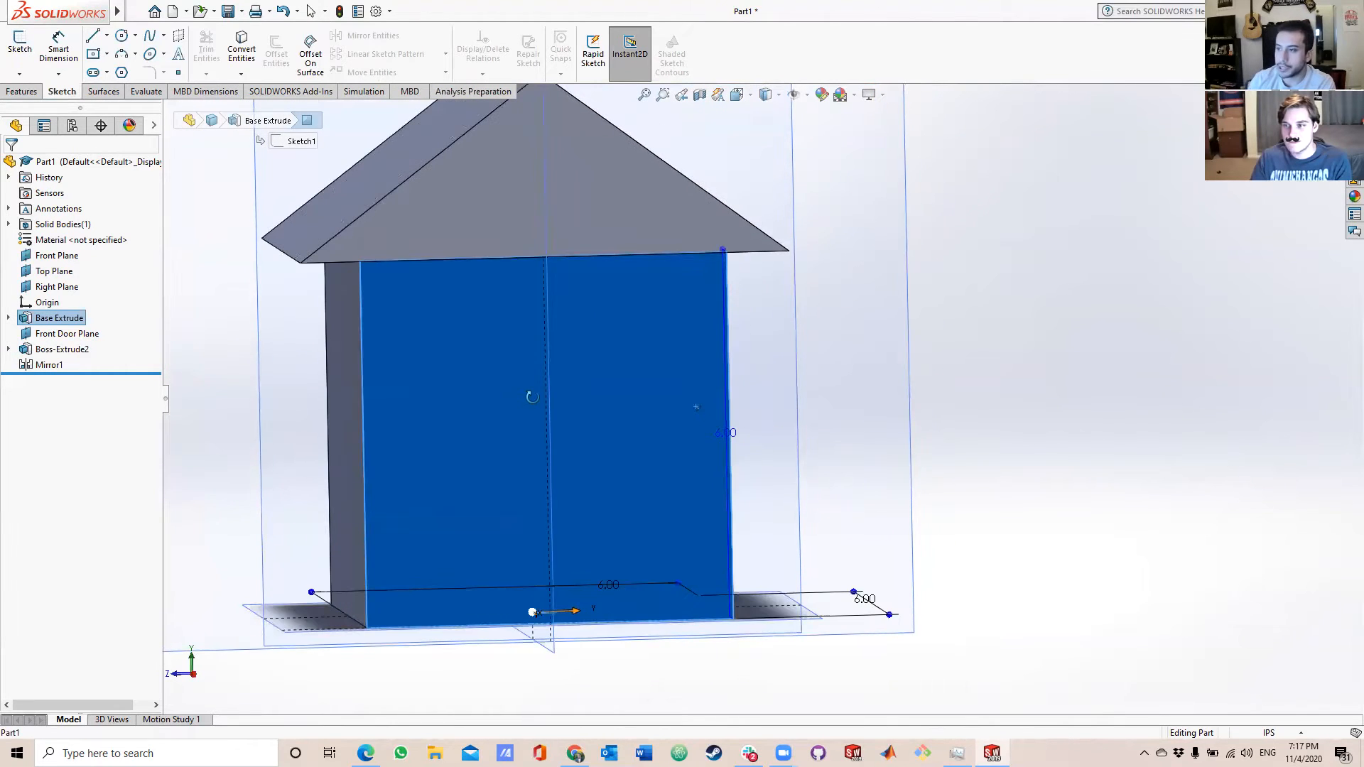
click(106, 54)
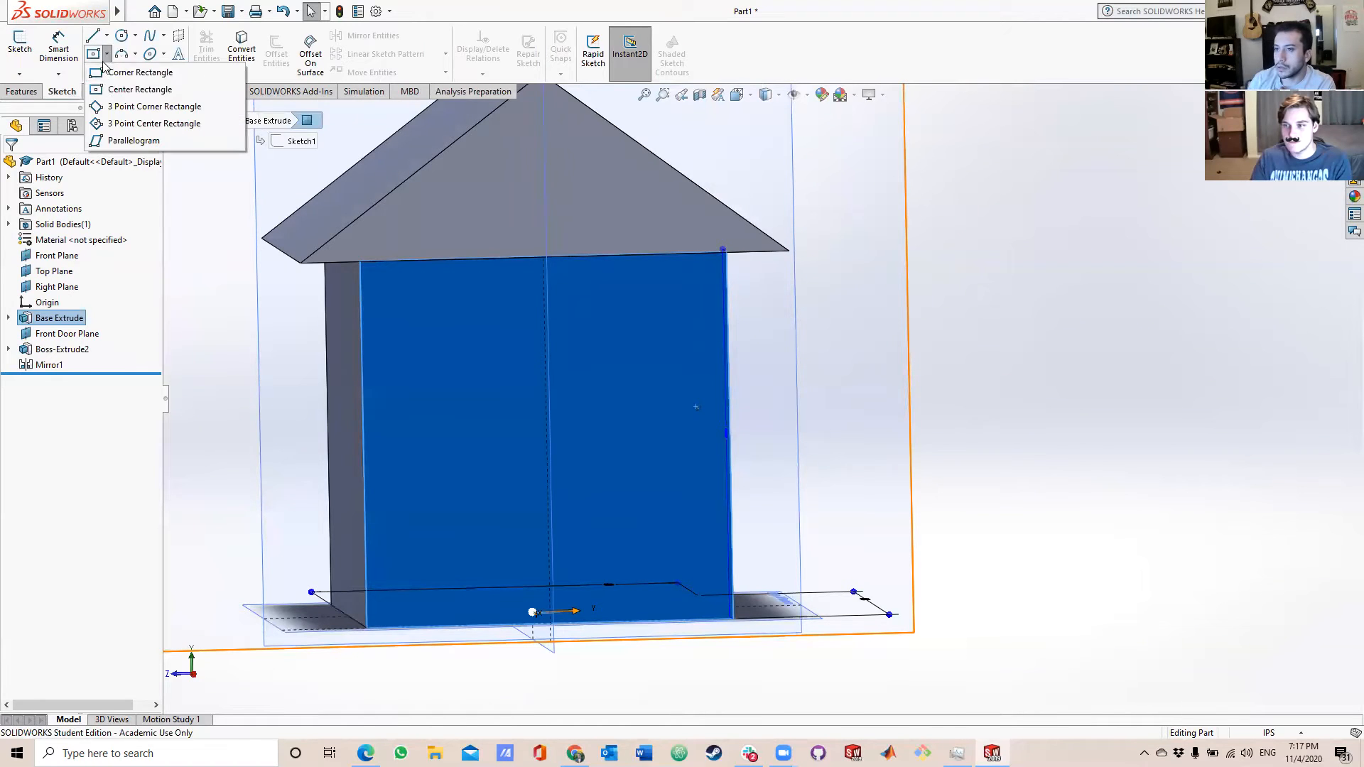
click(135, 107)
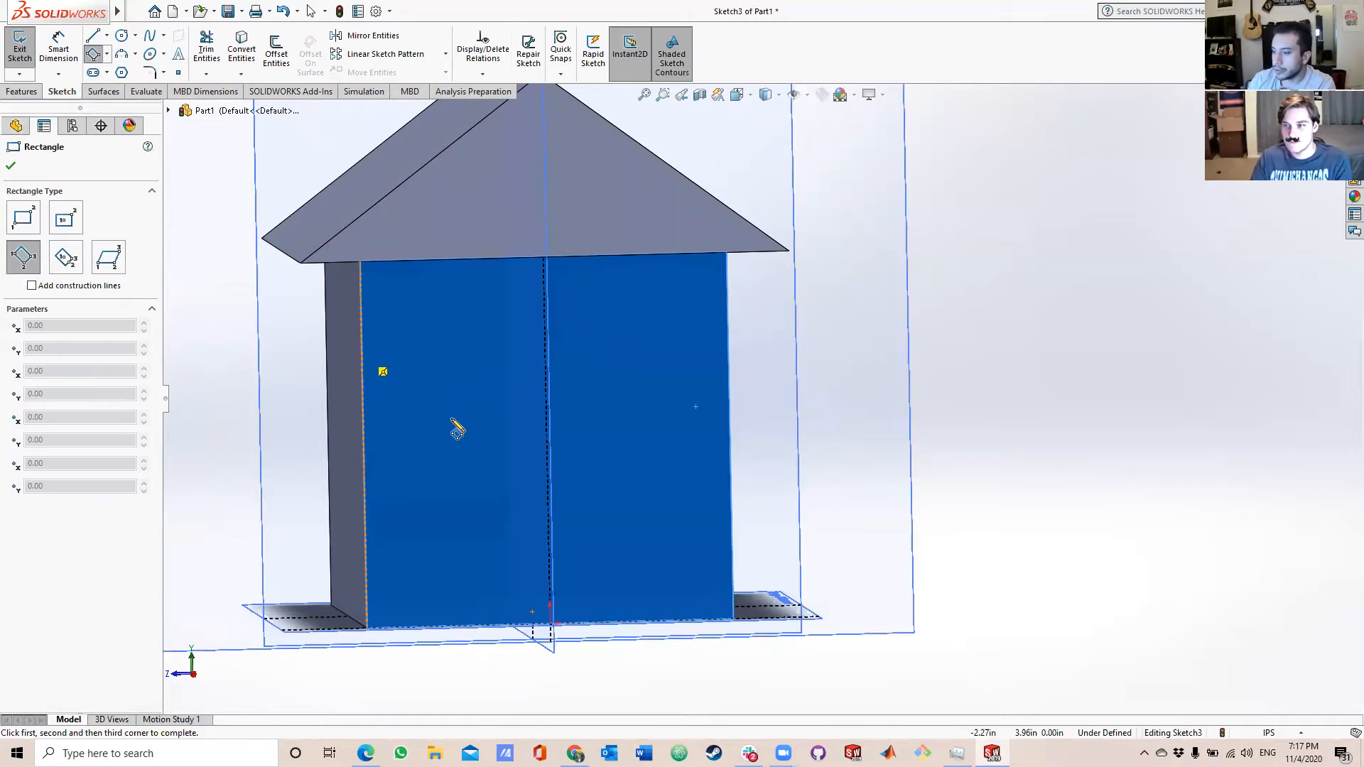
click(107, 54)
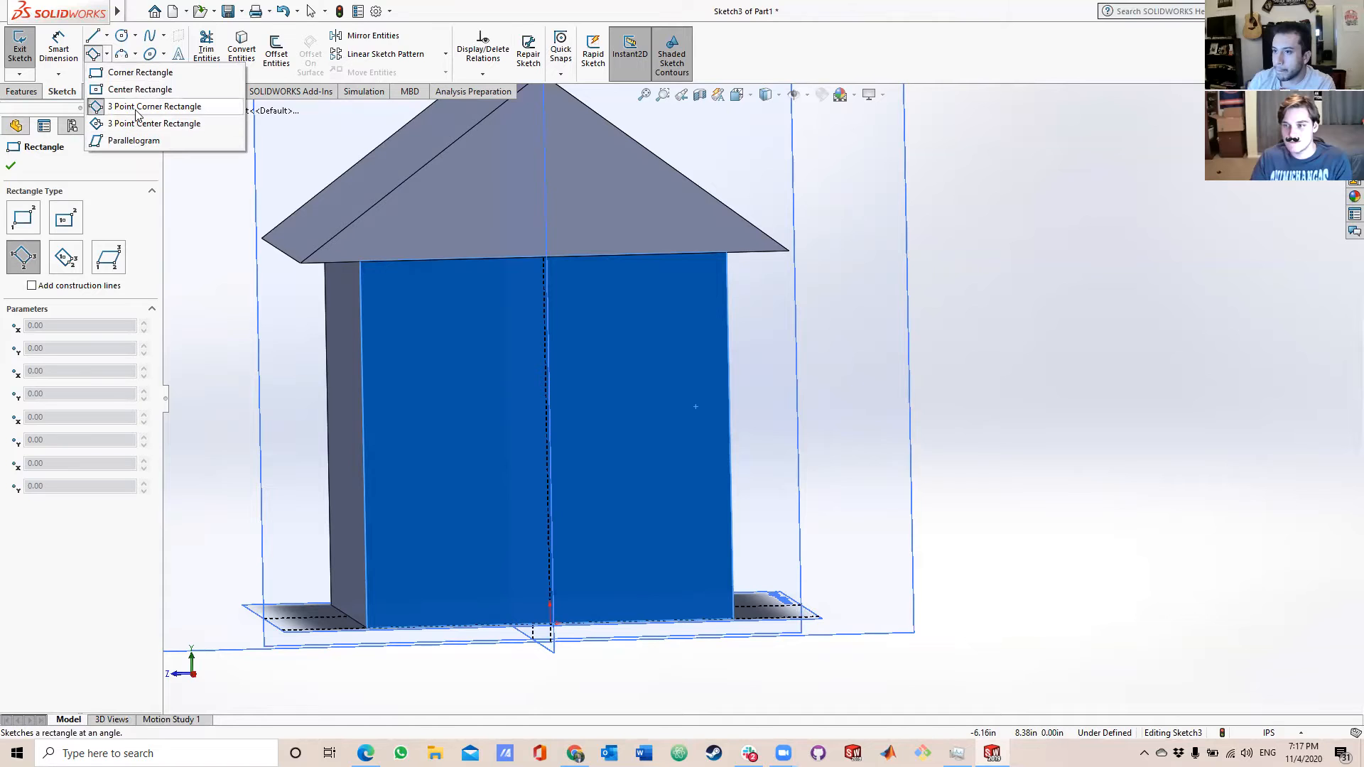
click(96, 56)
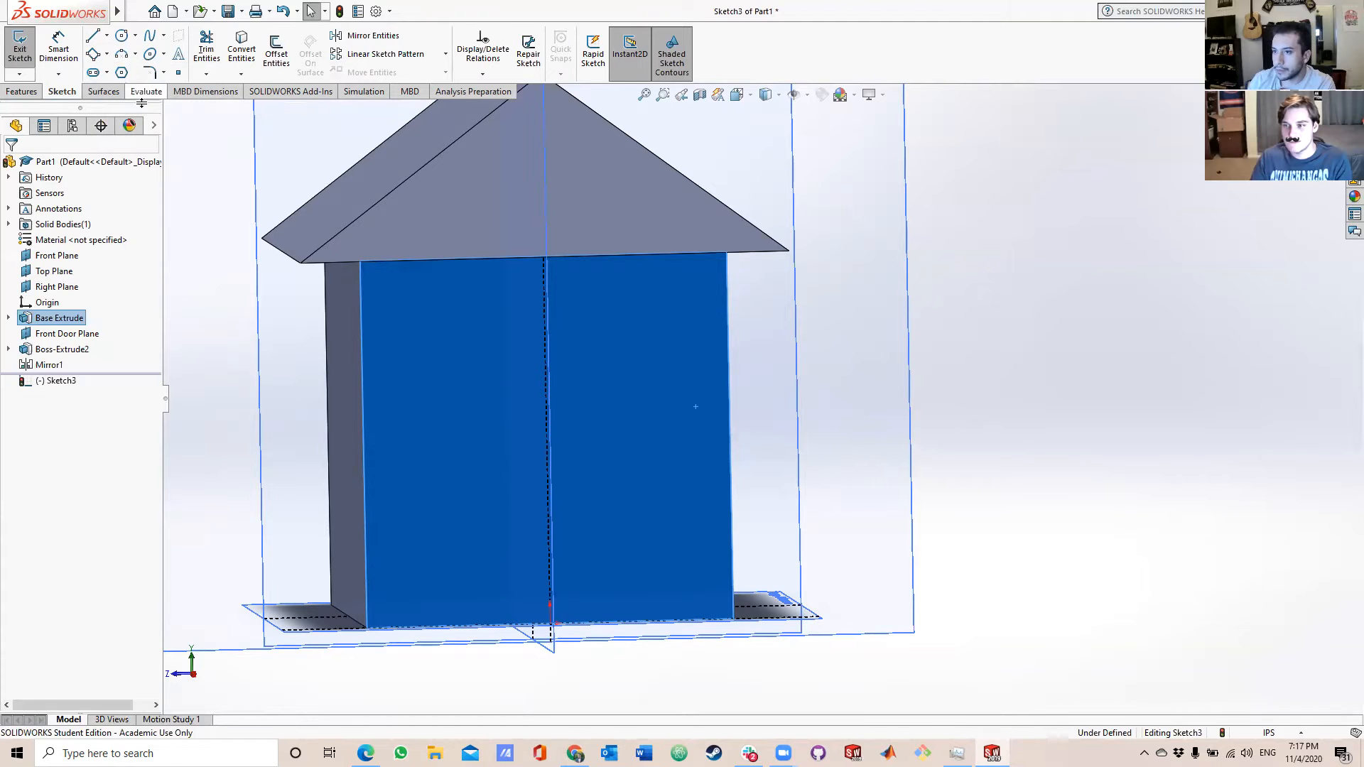
click(95, 55)
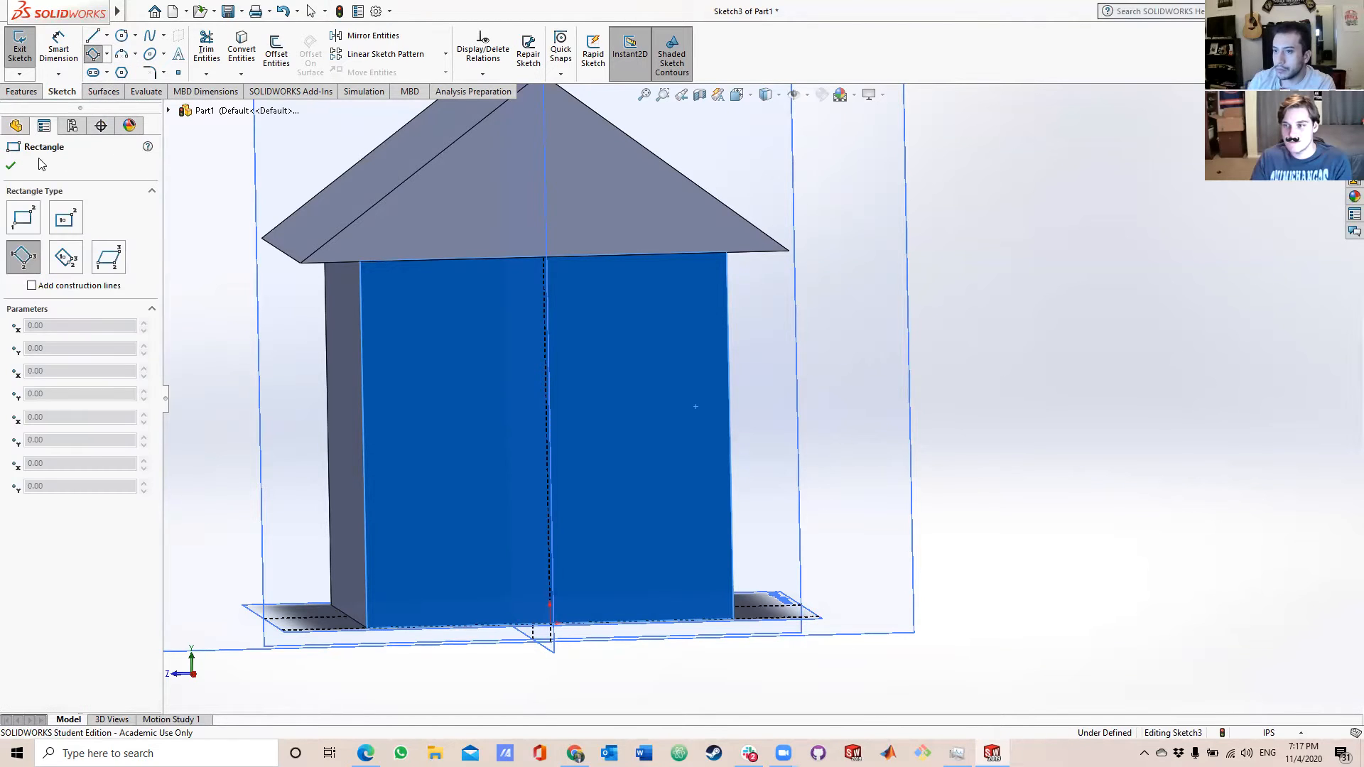
click(12, 167)
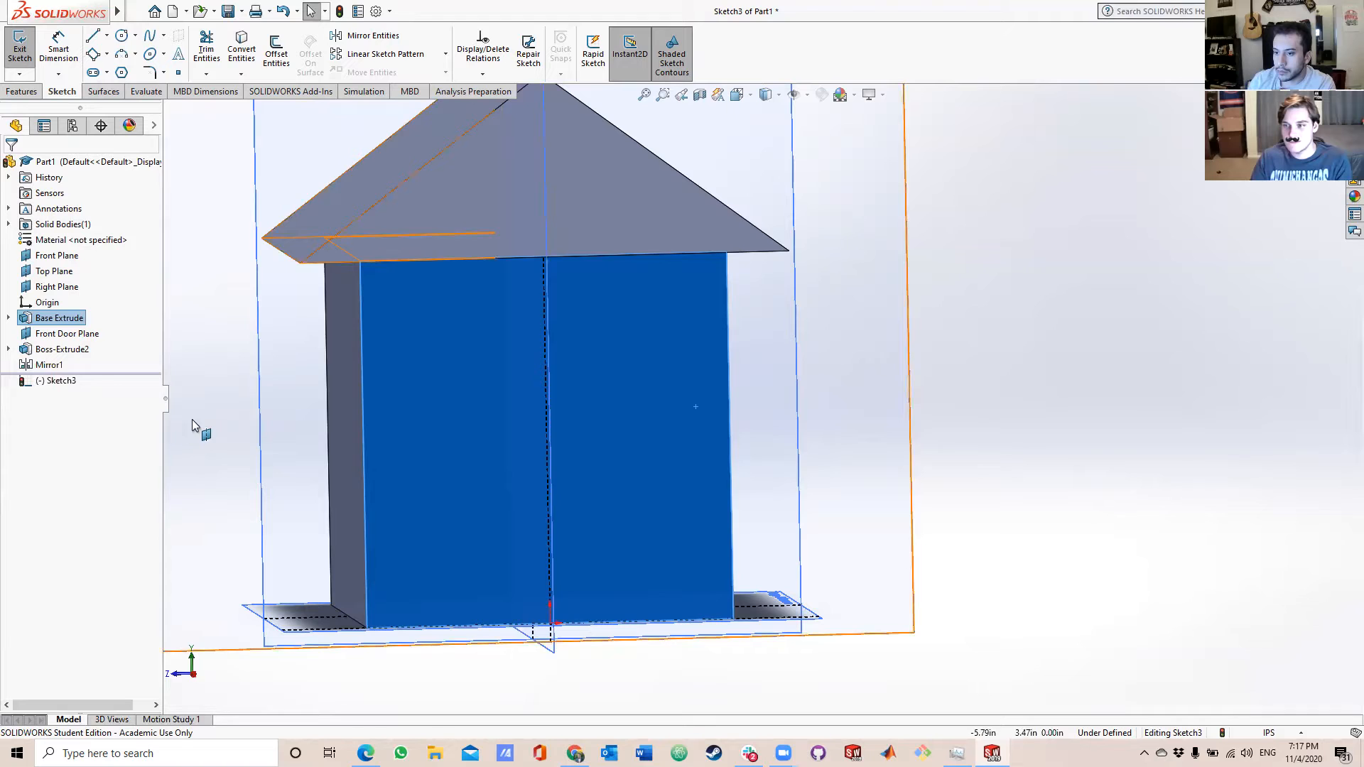
click(59, 381)
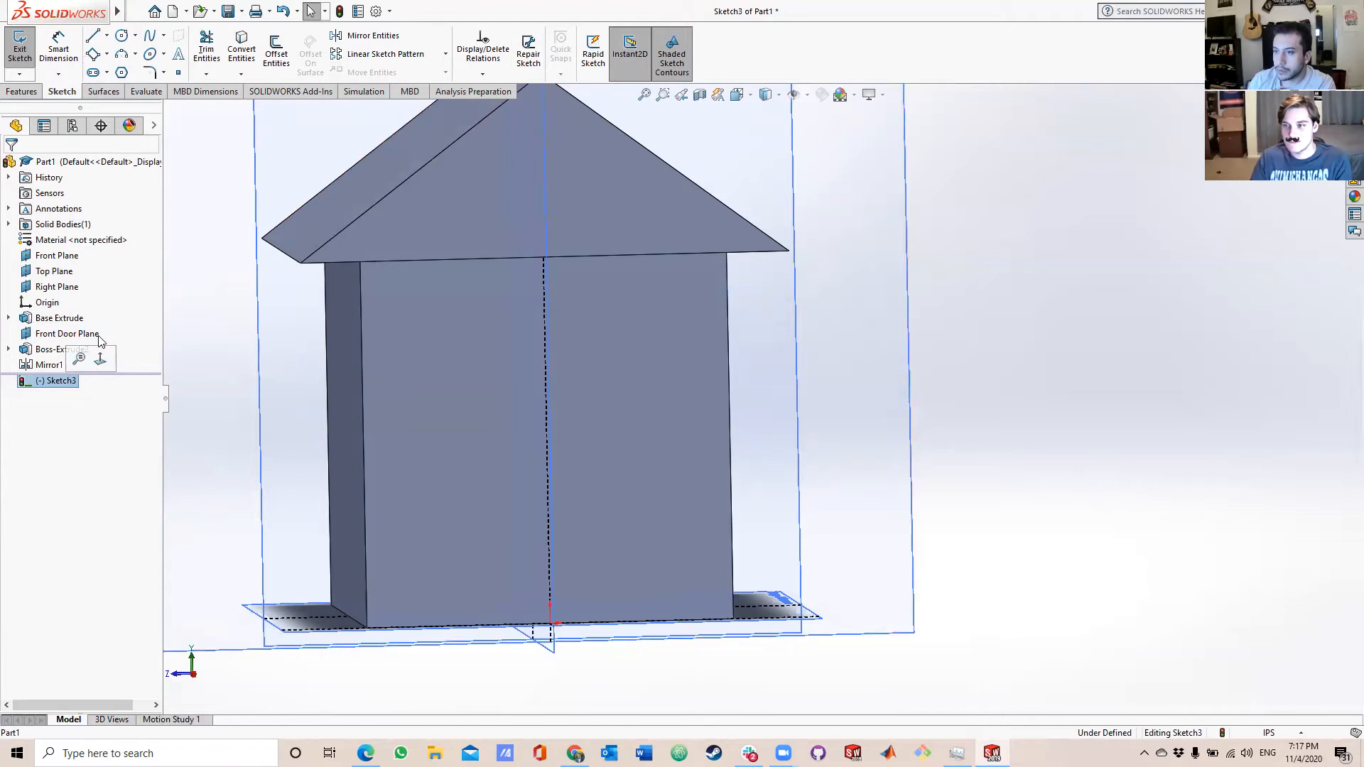
Sketch a 3 Point Corner Rectangle door about 1.26 in wide and 2.07 in high on the middle of the front wall's bottom edge.
click(106, 55)
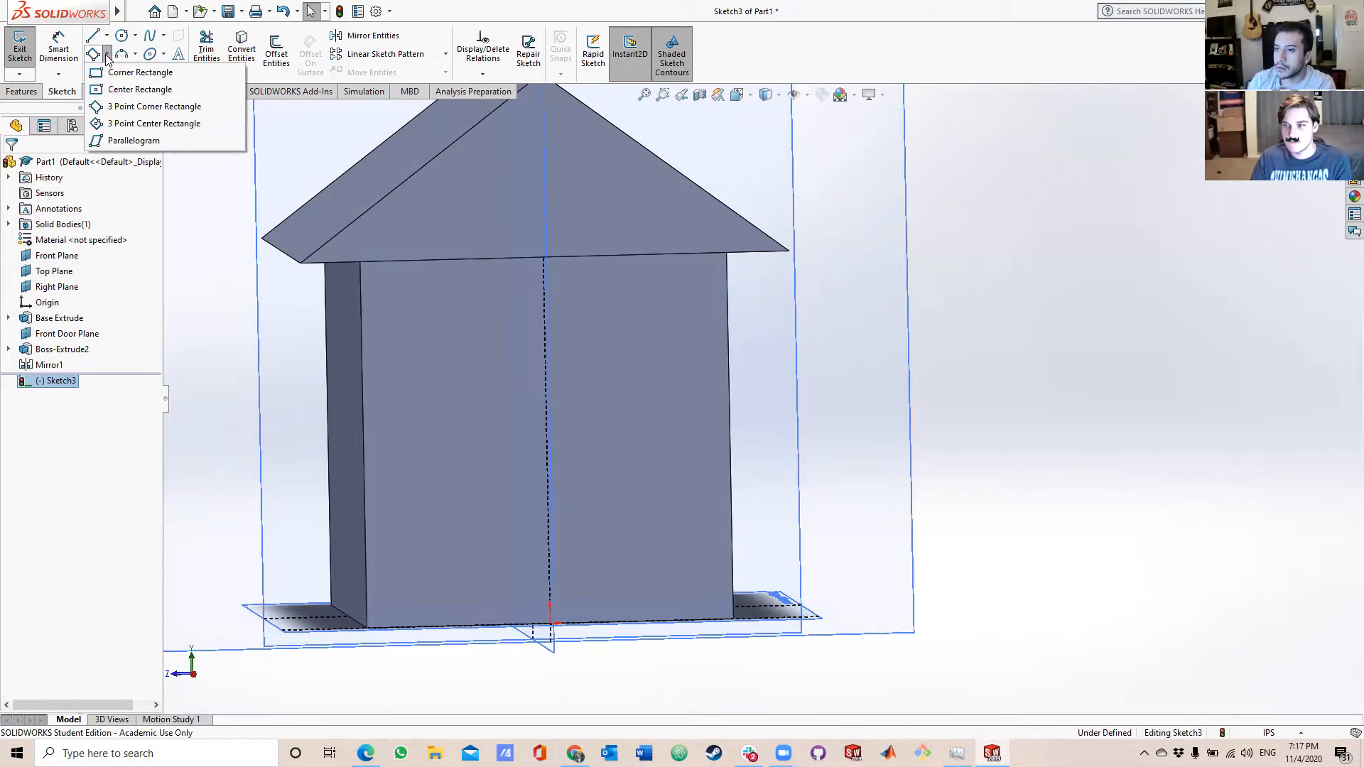
click(130, 108)
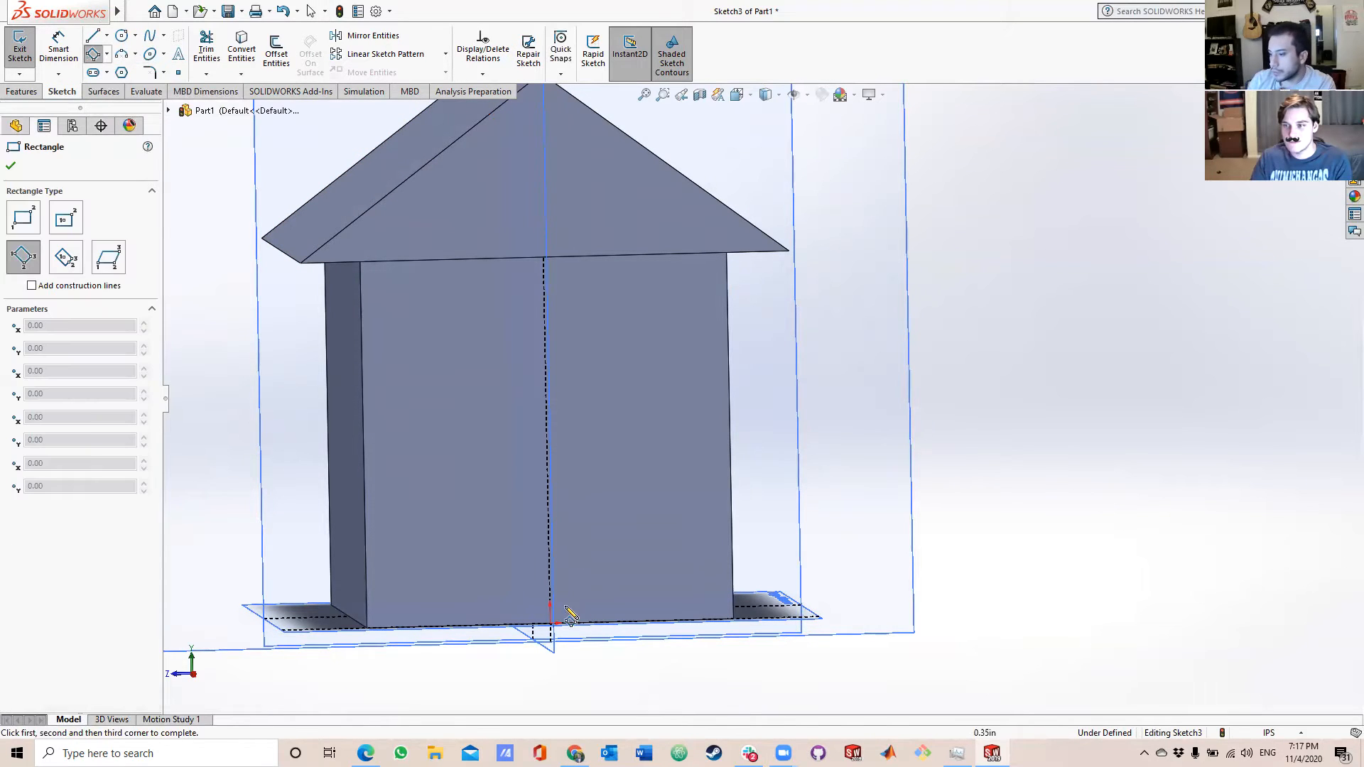
click(515, 629)
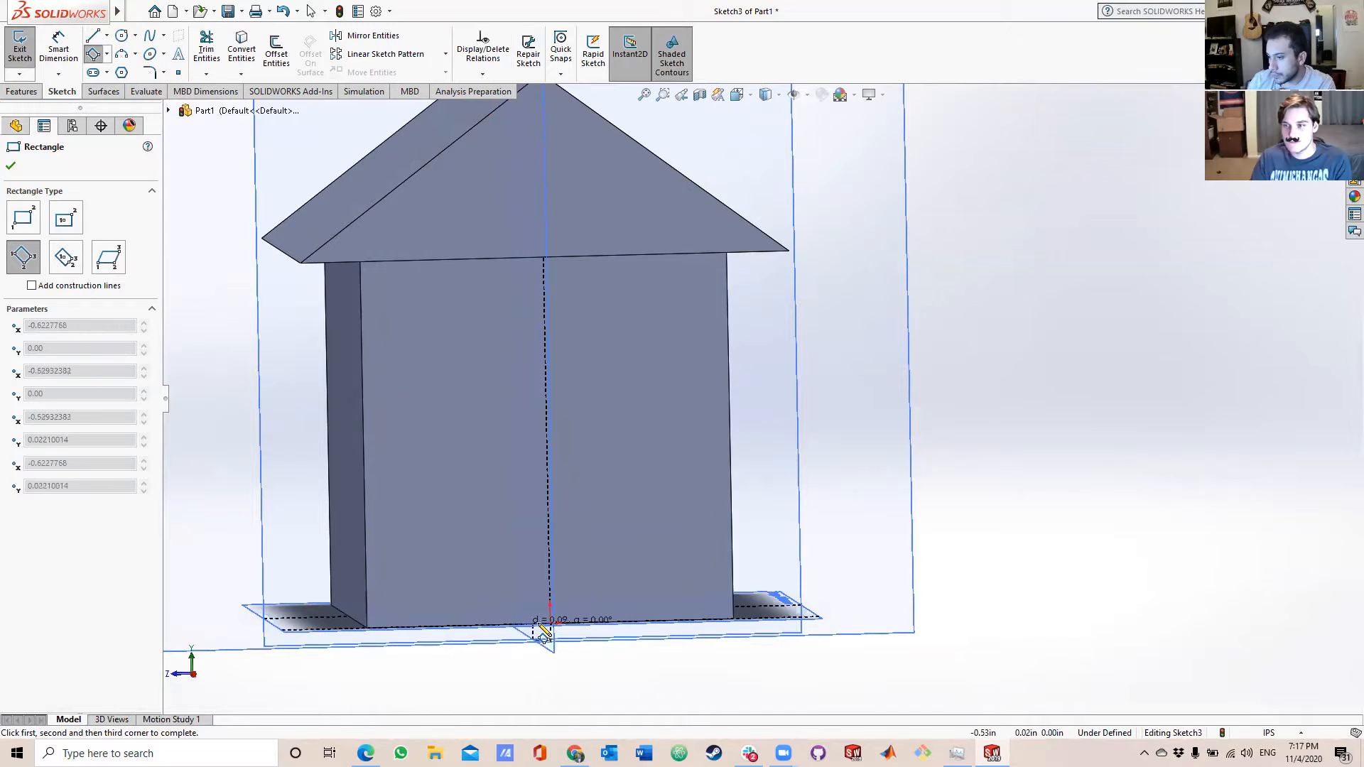
click(590, 625)
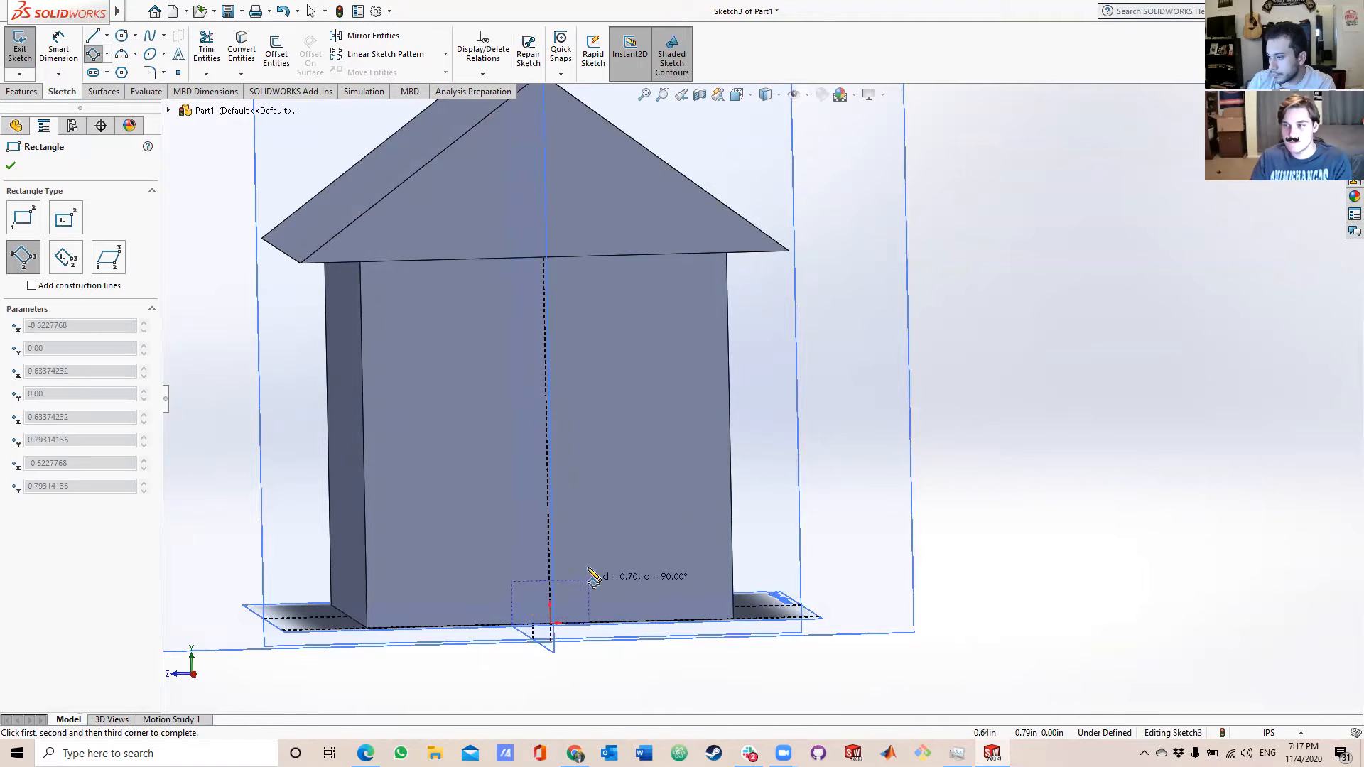
click(595, 497)
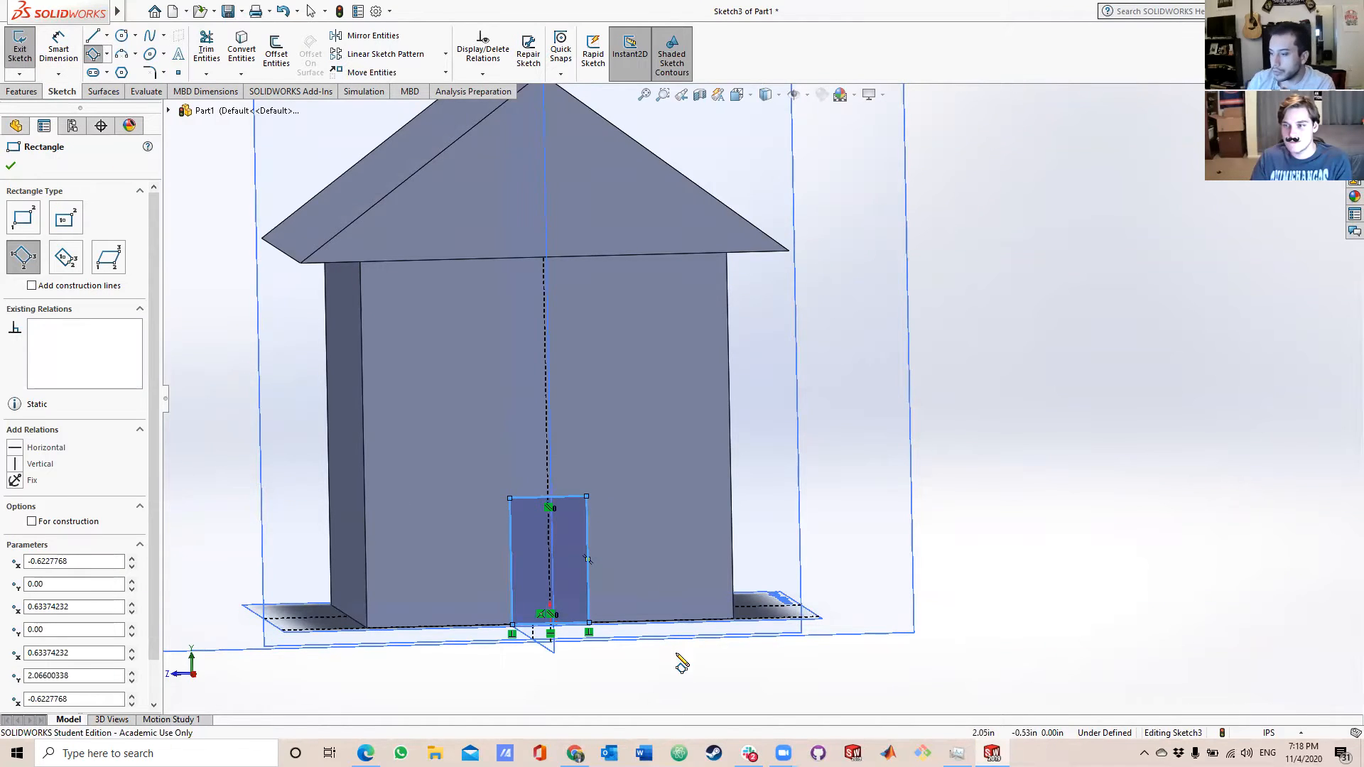
Dimension the distance from the door's bottom corner to the middle of its bottom edge and set it to 0.5 in.
scroll(603, 598, down, 3)
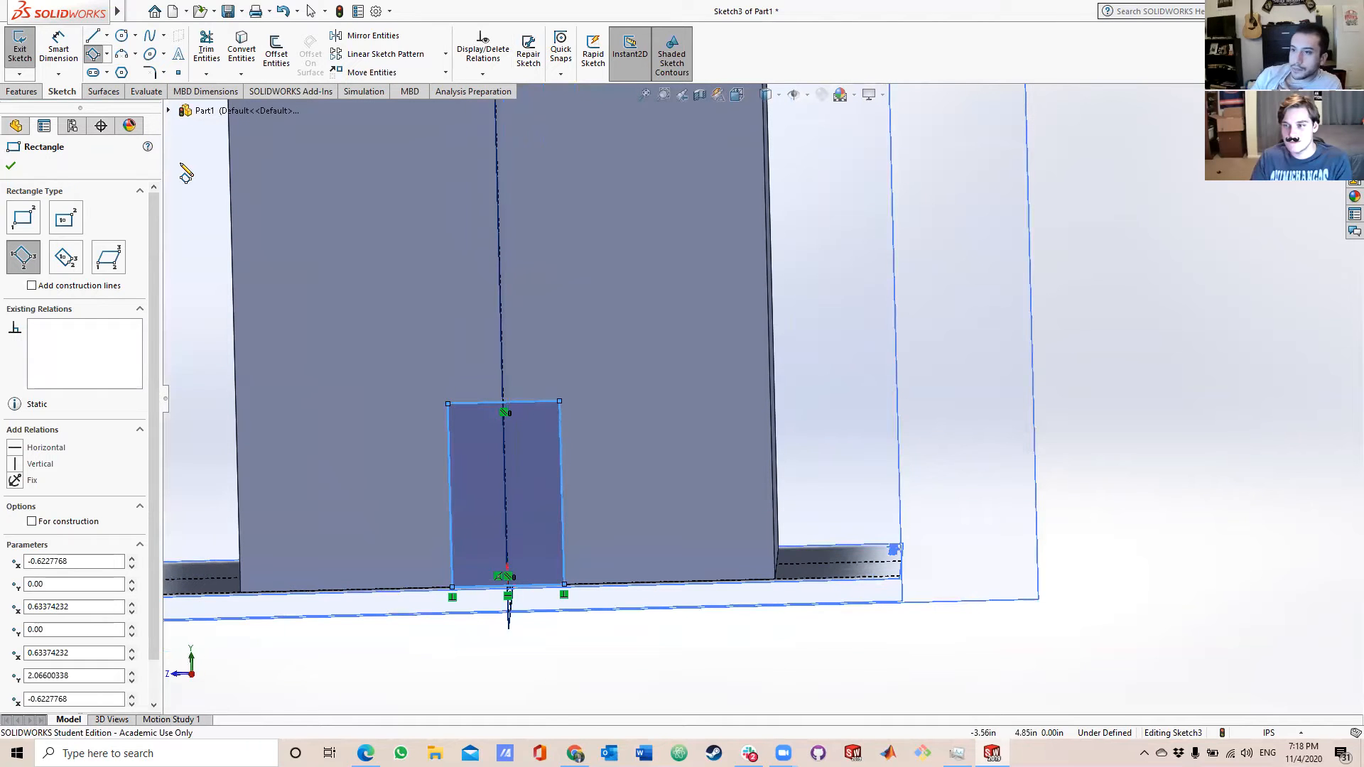
click(59, 49)
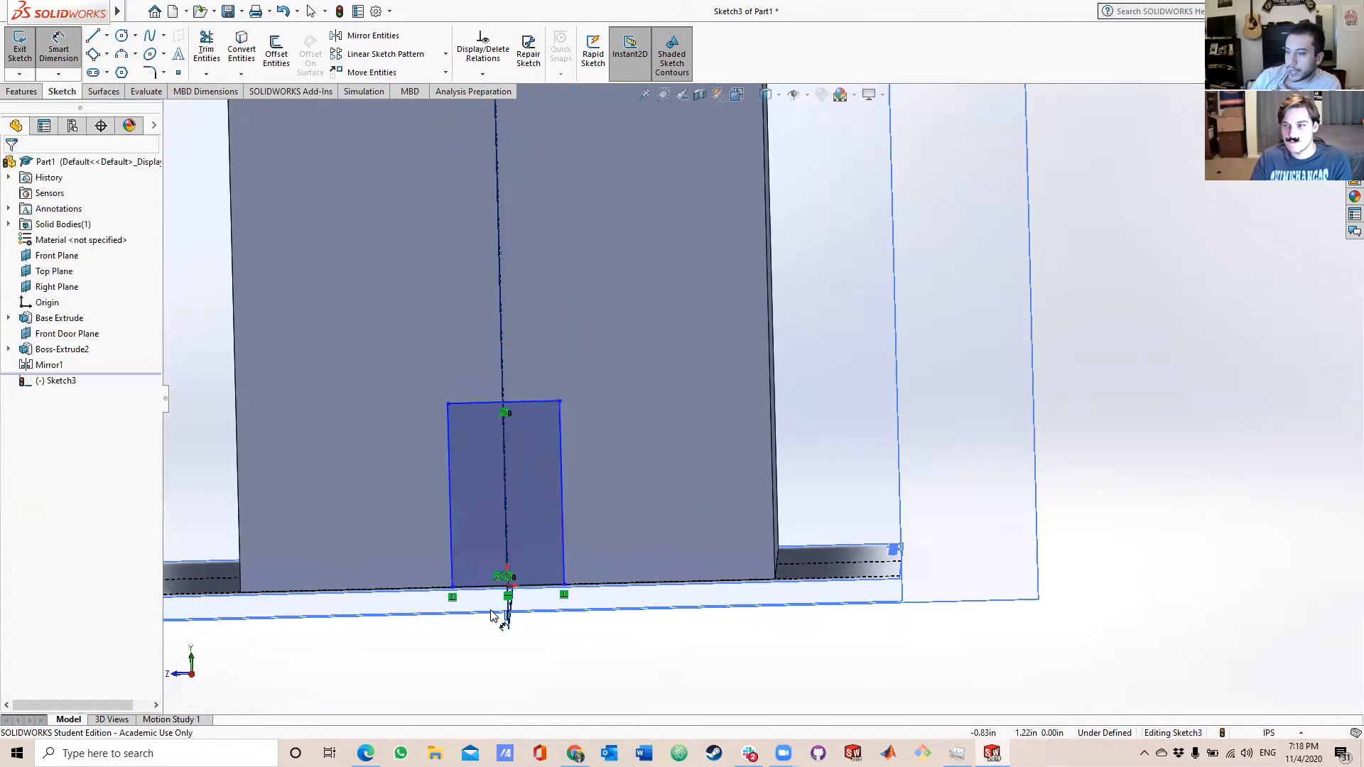
click(455, 590)
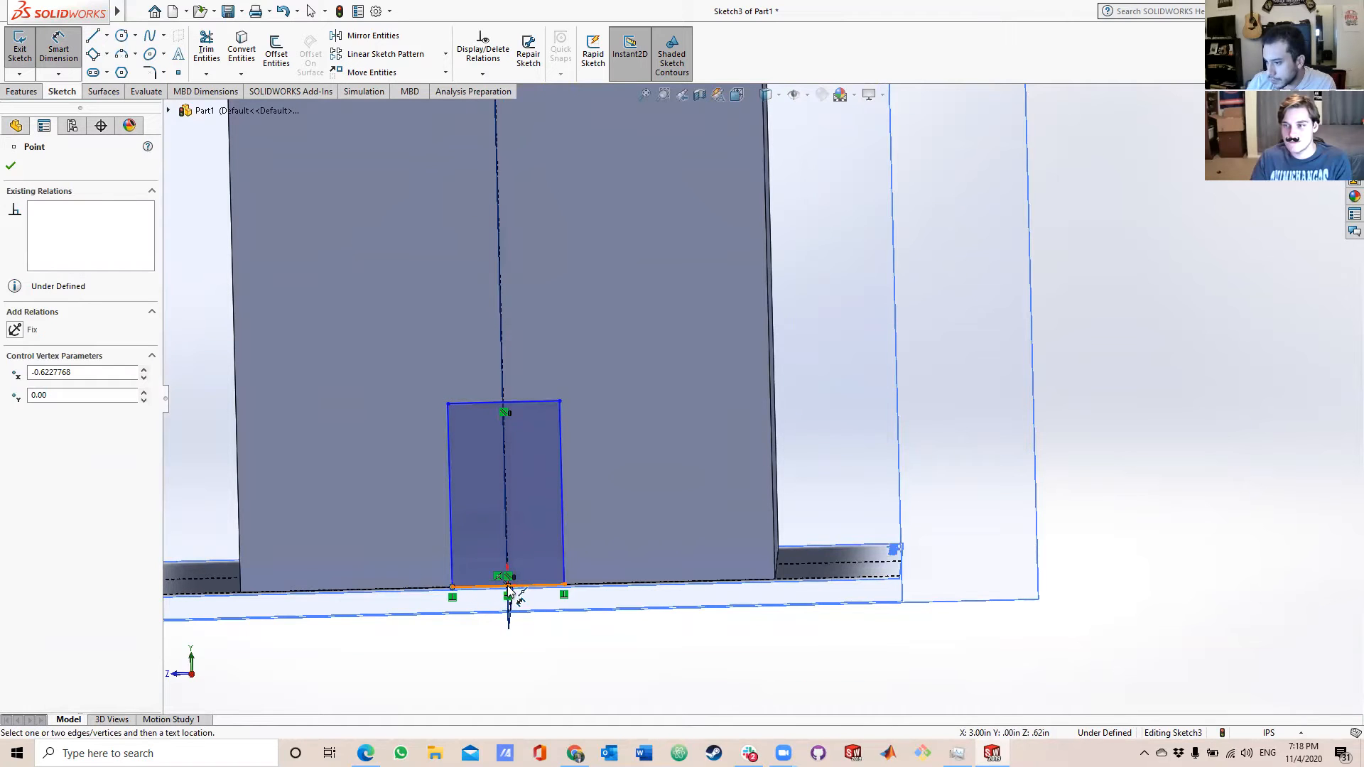
click(509, 588)
click(501, 655)
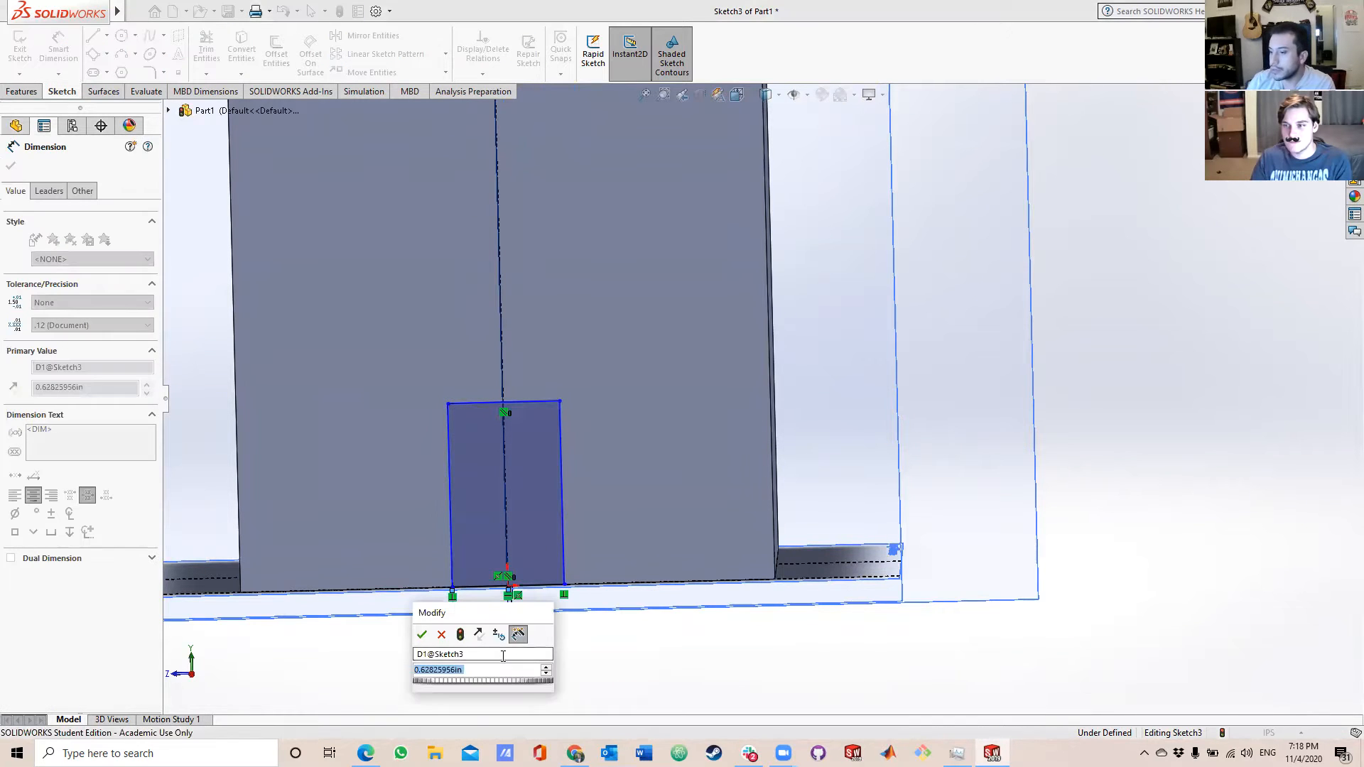
text(0.)
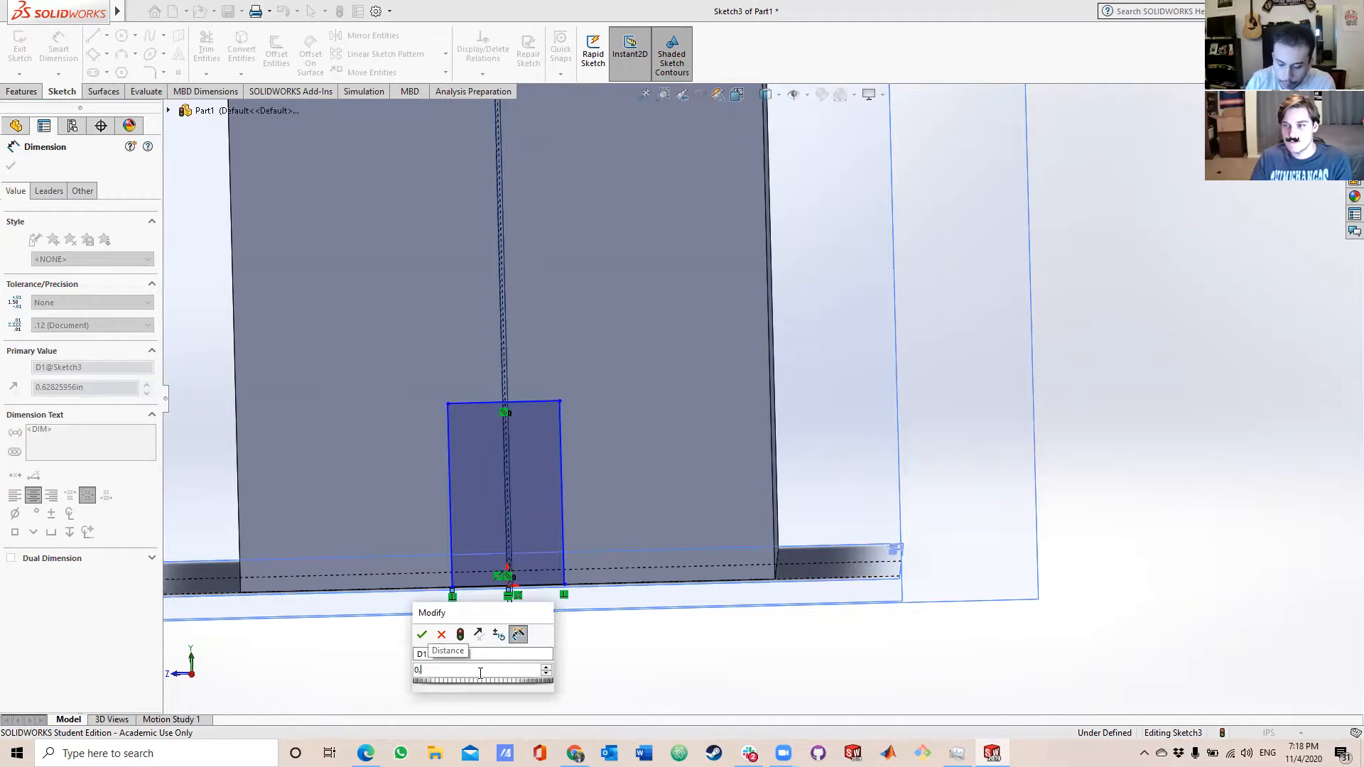
text(5)
key(Return)
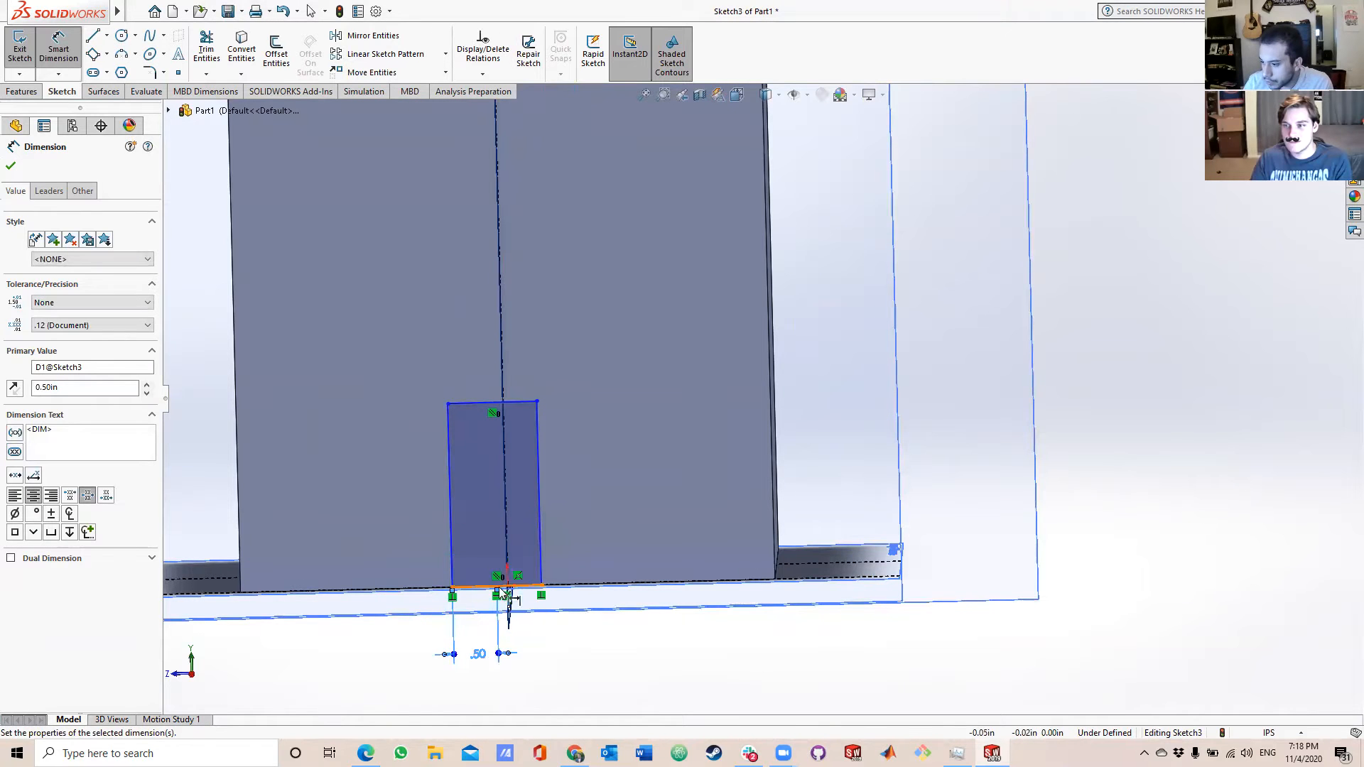
drag(496, 589, 540, 584)
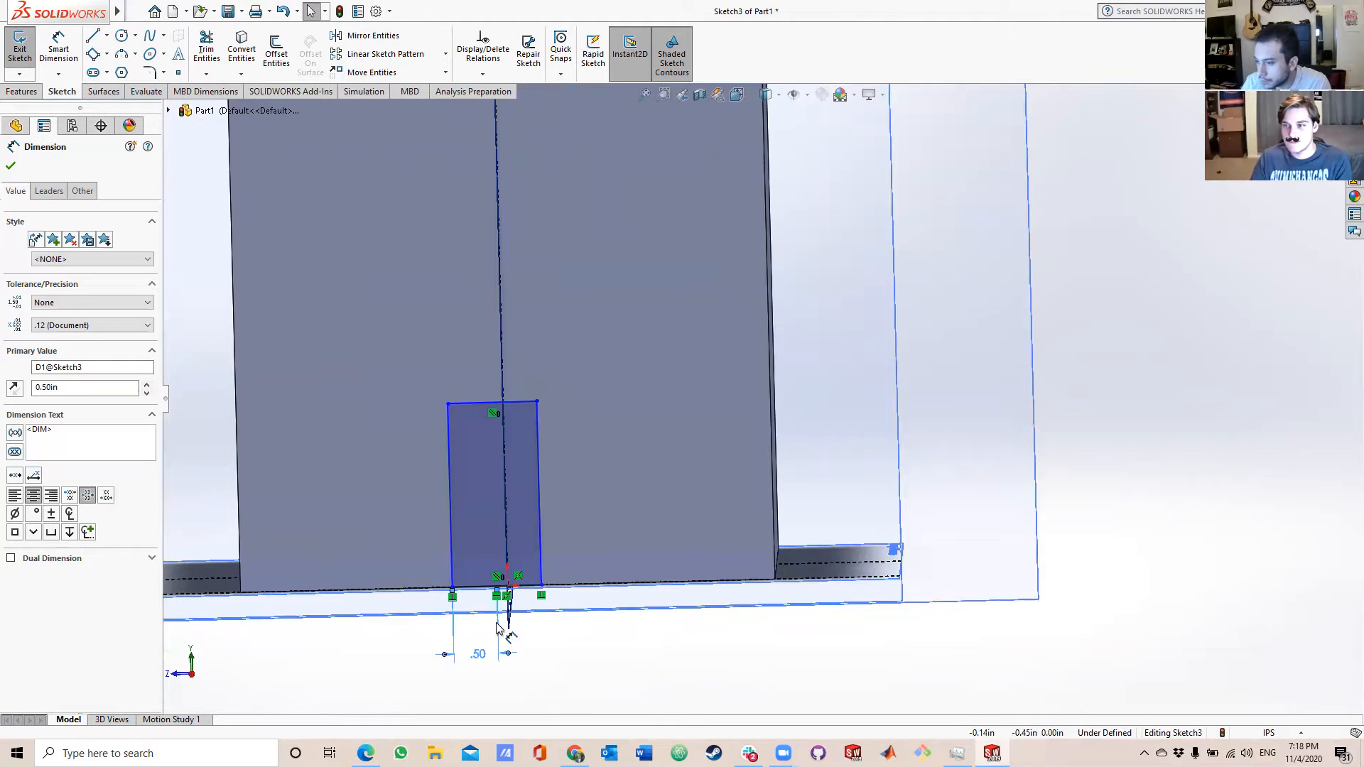
scroll(497, 618, down, 5)
scroll(576, 582, down, 1)
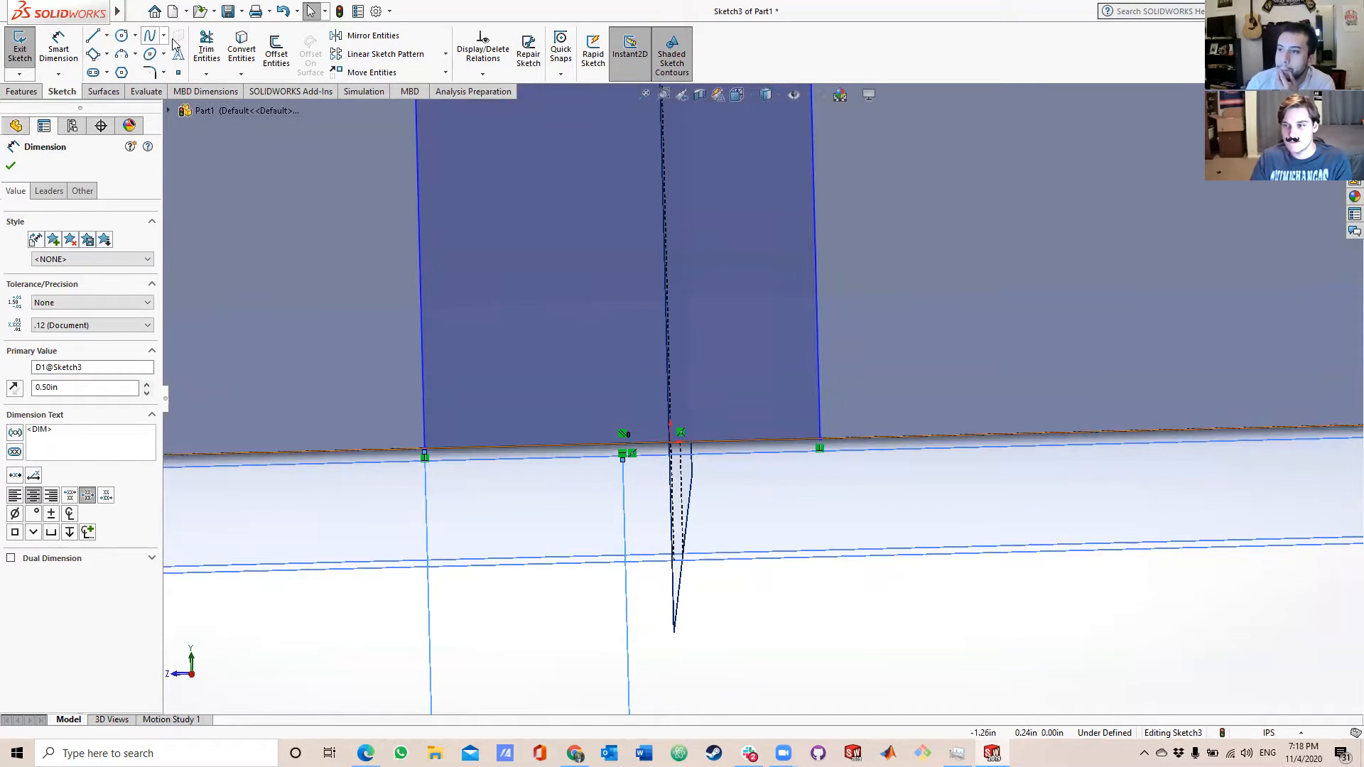
Undo the 0.5 in value and delete the half-width dimension below the door.
click(281, 12)
scroll(420, 435, up, 5)
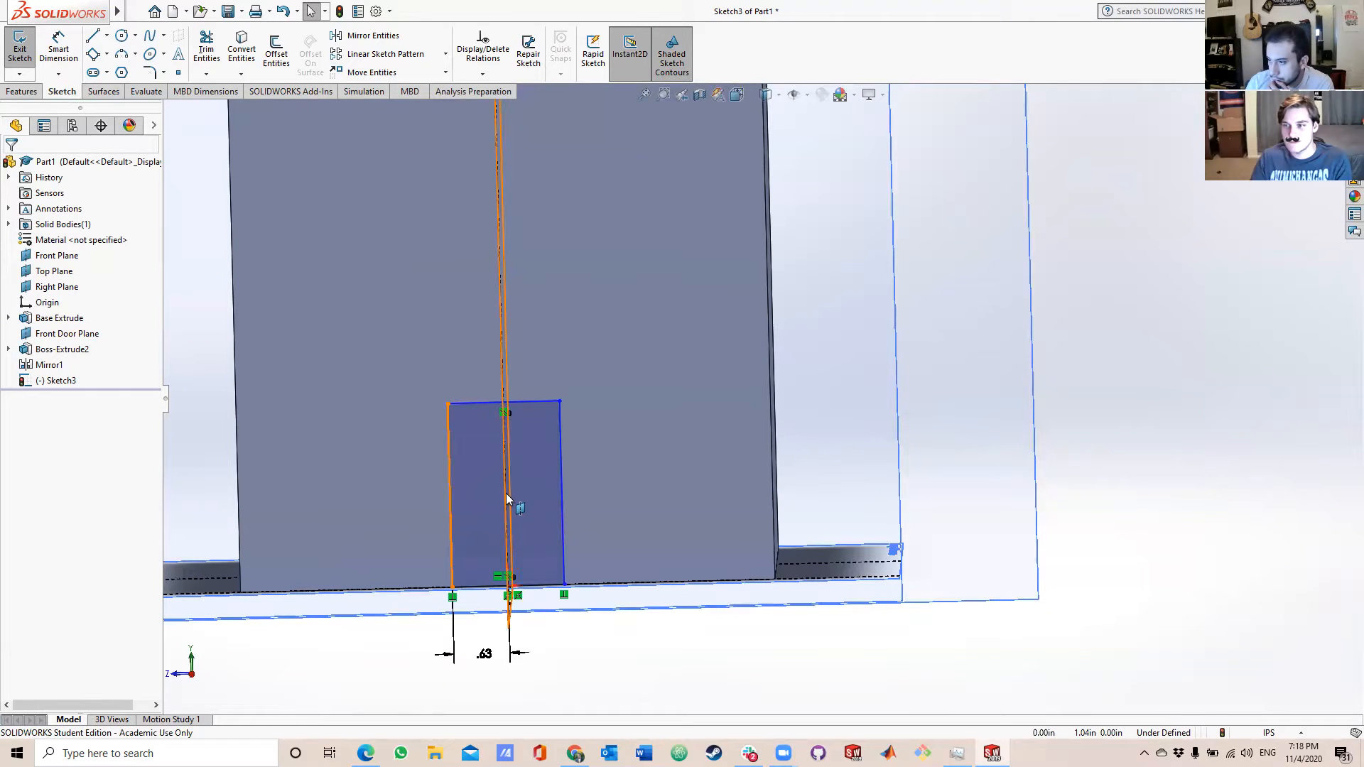
click(604, 435)
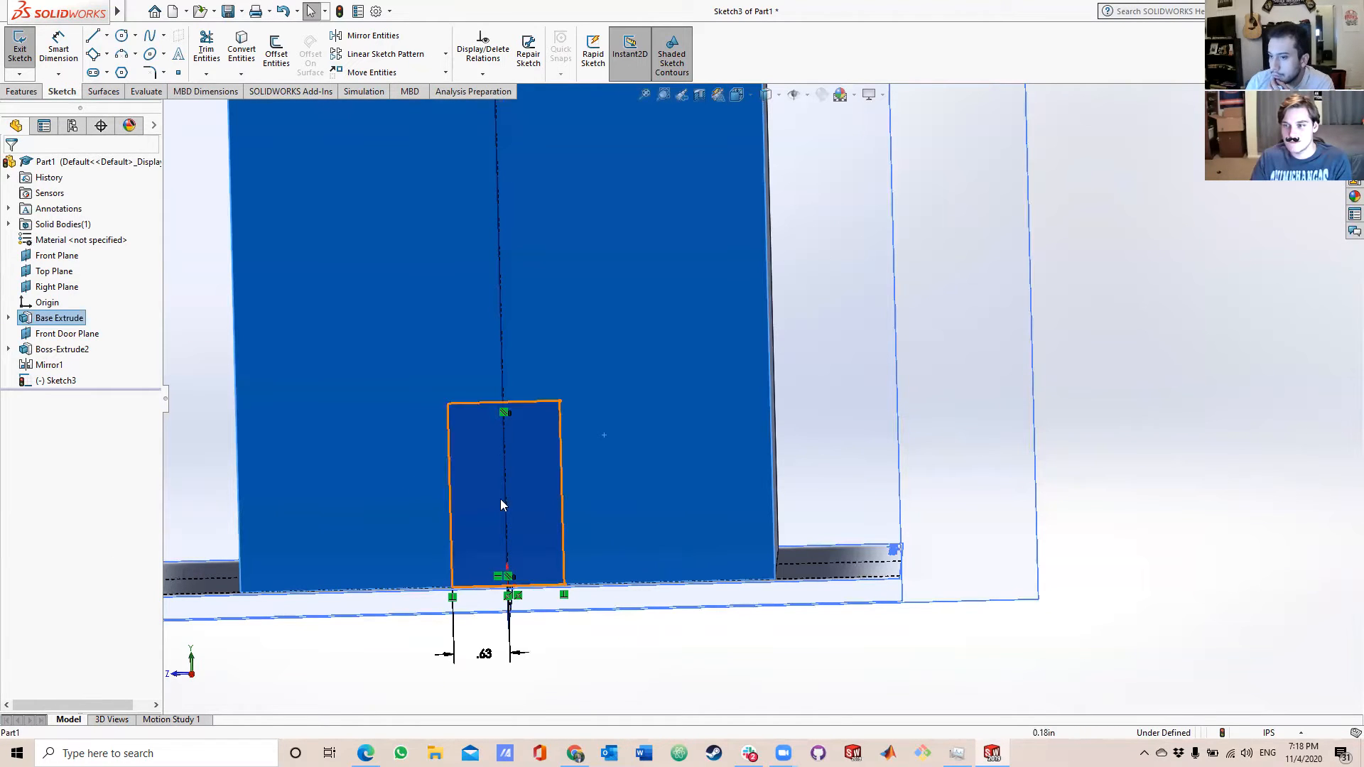
click(62, 381)
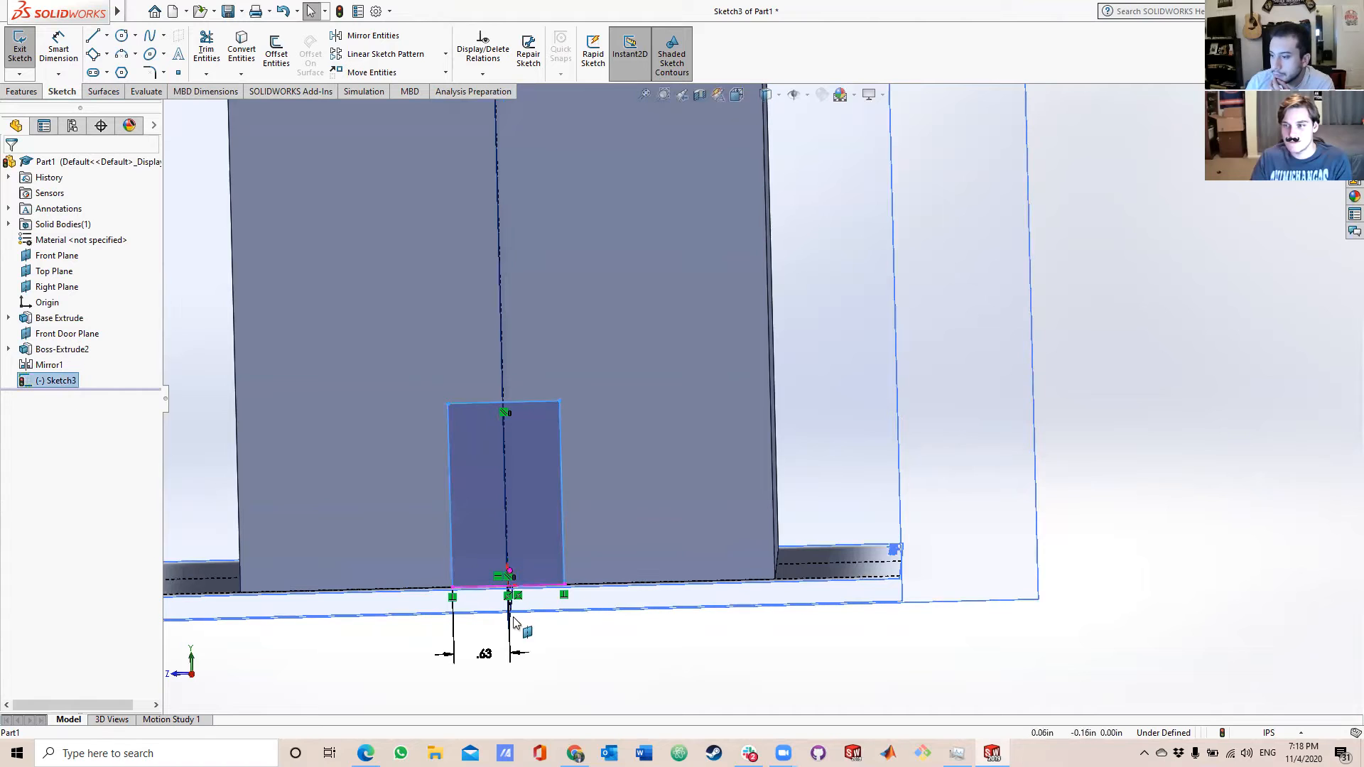
click(511, 650)
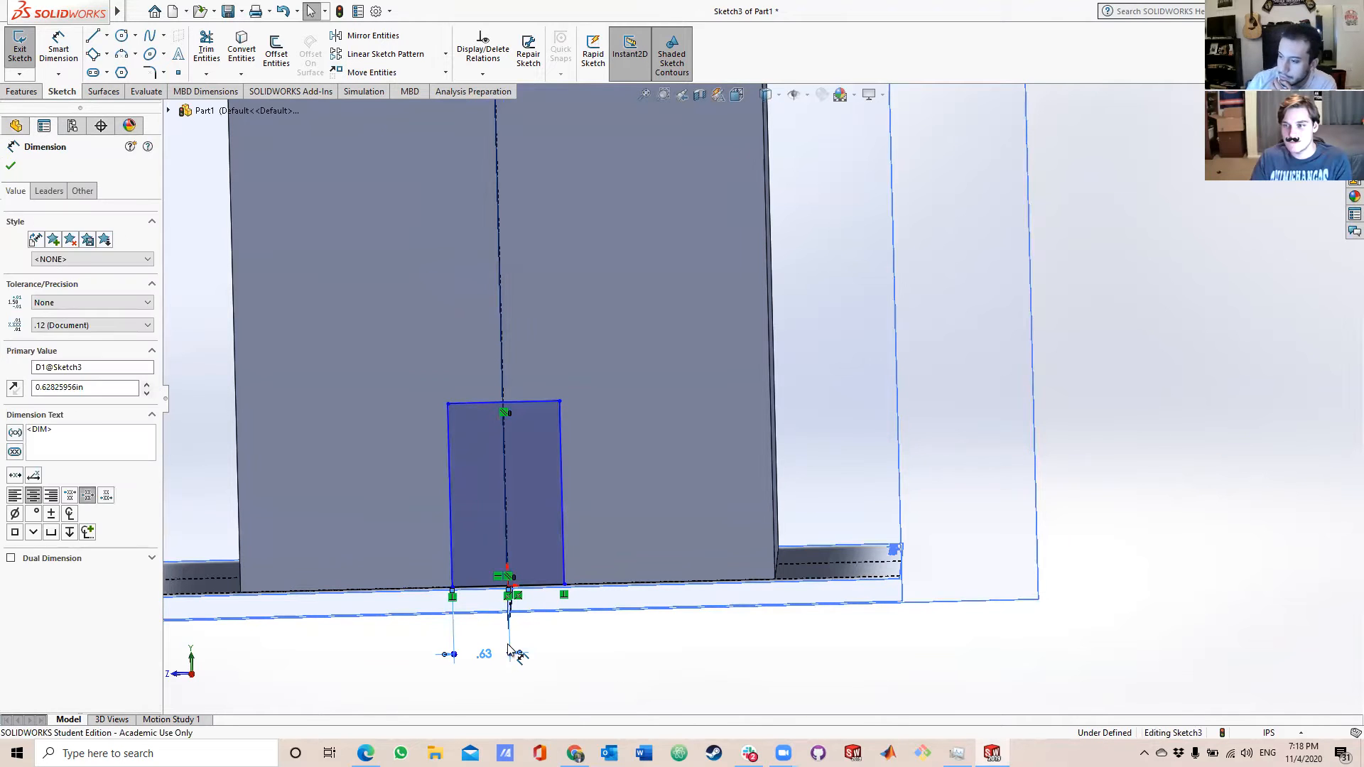
key(Delete)
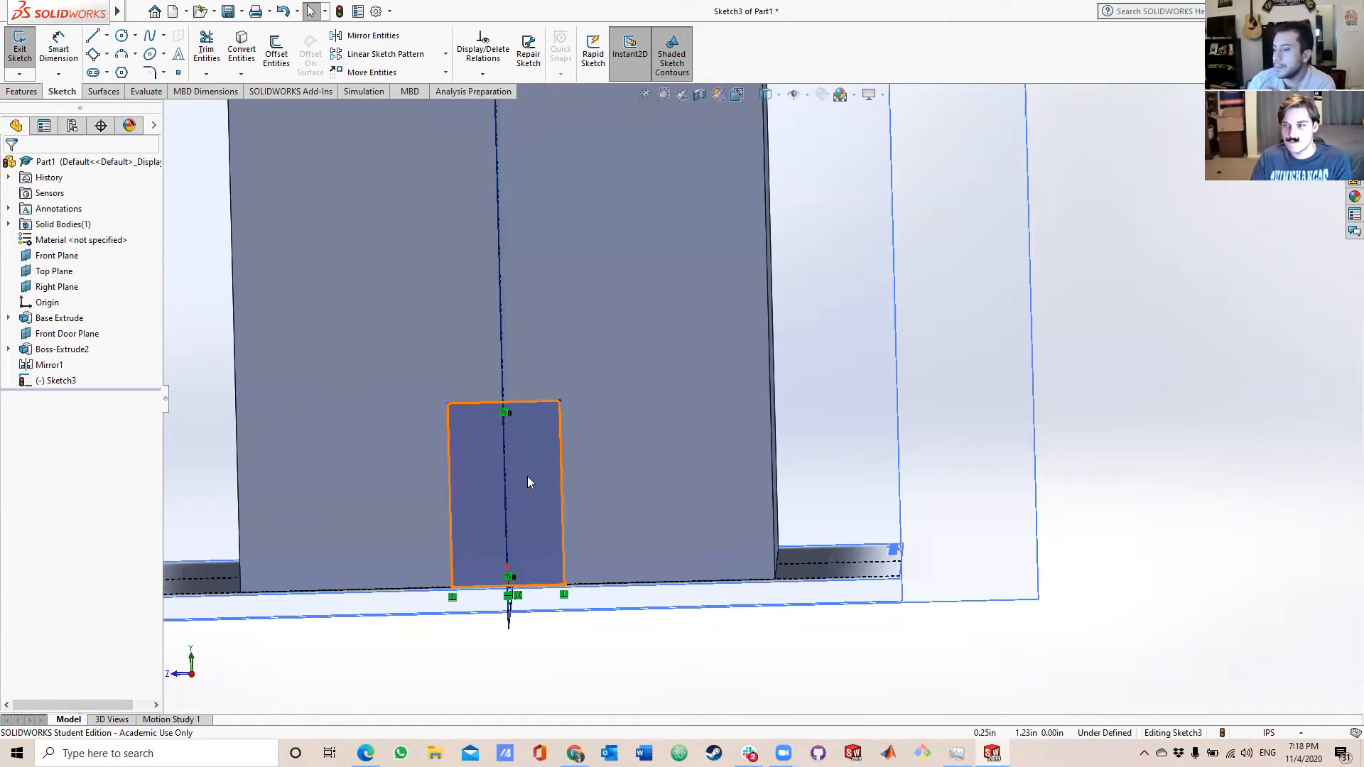
Sketch a 3 Point Arc with a radius of about 0.74 in, arching upward between the door rectangle's two top corners.
scroll(518, 581, down, 5)
mouse_move(523, 578)
middle_down()
mouse_move(657, 521)
mouse_move(628, 506)
middle_up()
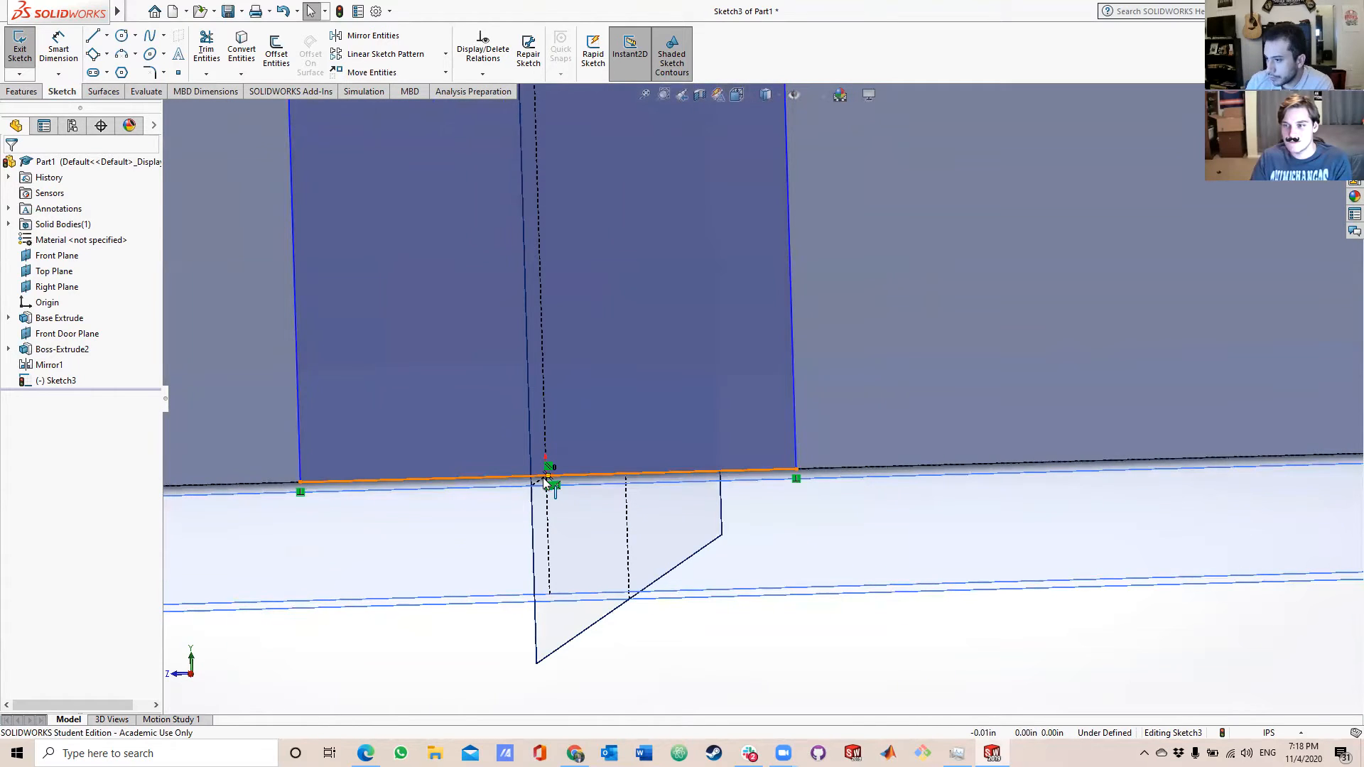
scroll(547, 482, up, 4)
scroll(716, 440, up, 5)
mouse_move(718, 352)
middle_down()
mouse_move(751, 347)
mouse_move(663, 327)
middle_up()
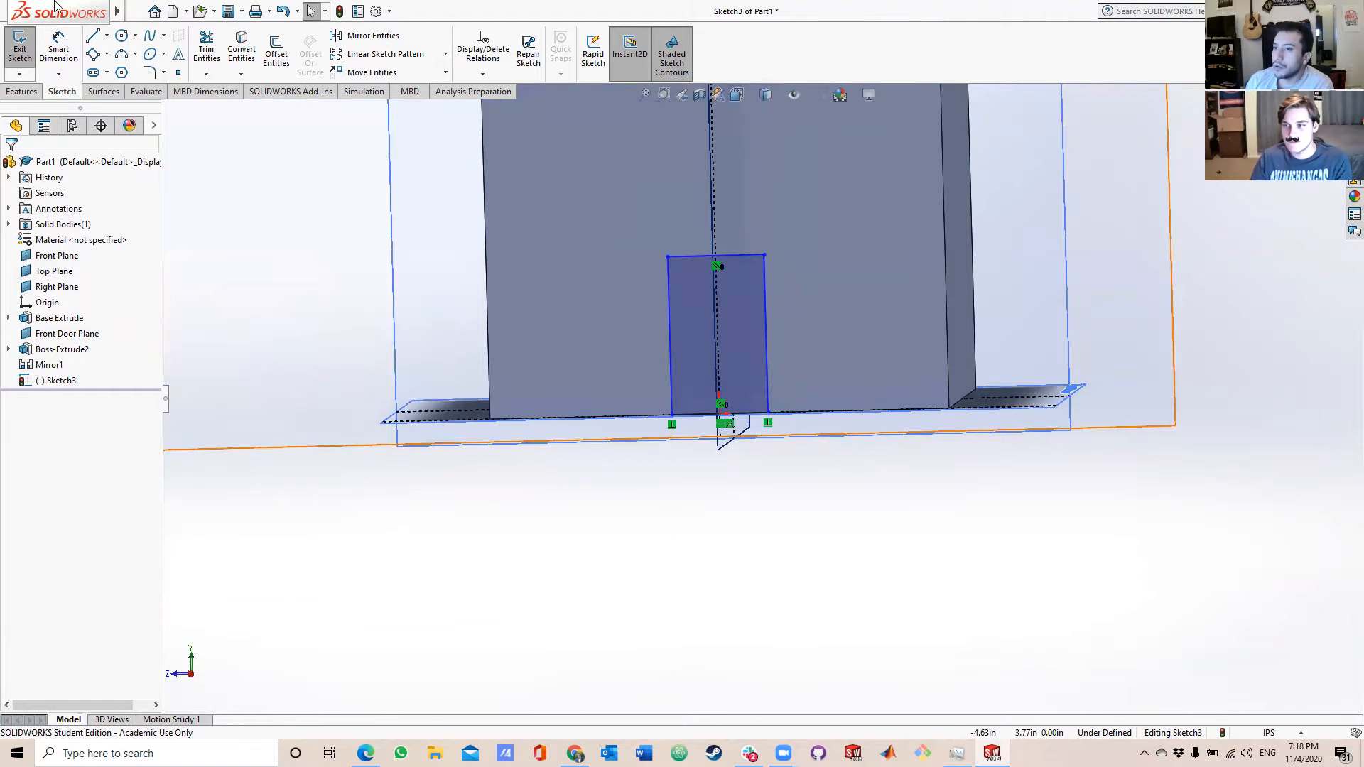
click(121, 54)
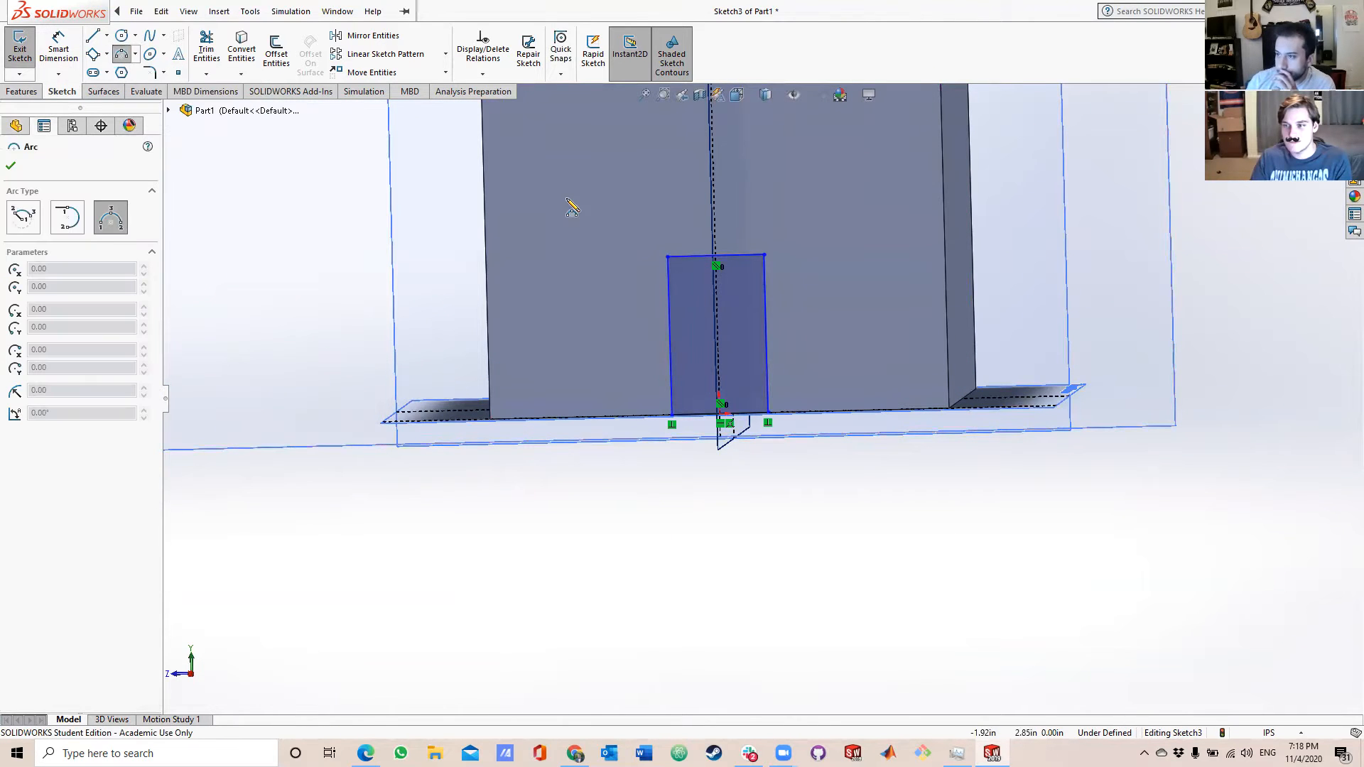
click(668, 256)
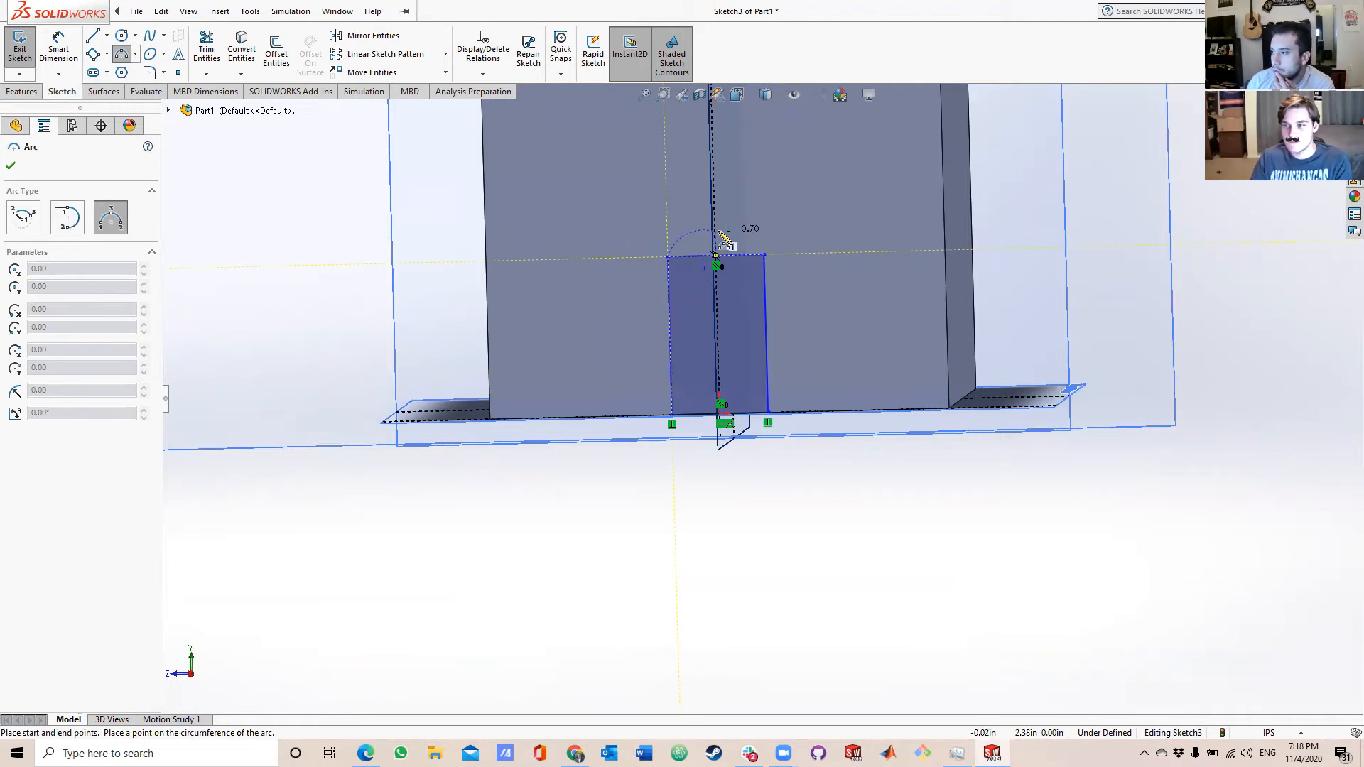
click(765, 255)
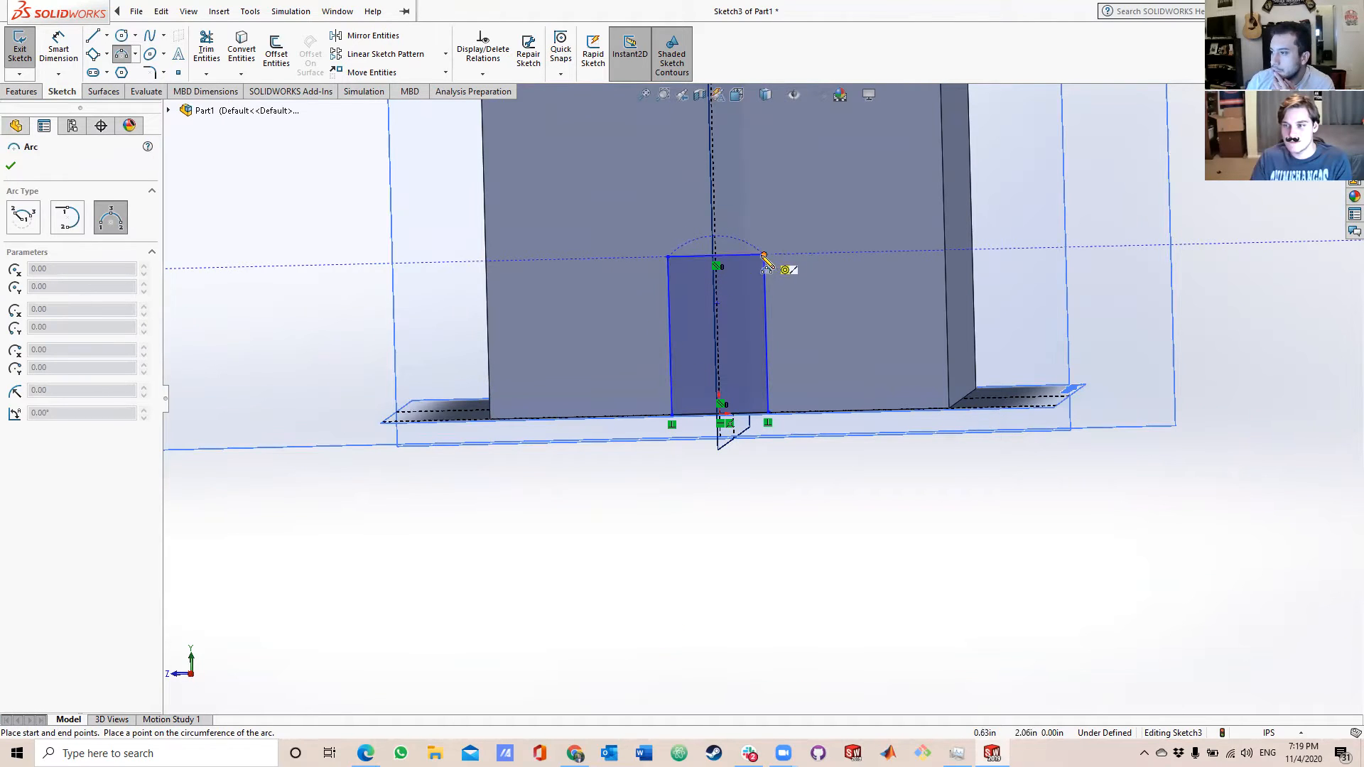
click(721, 234)
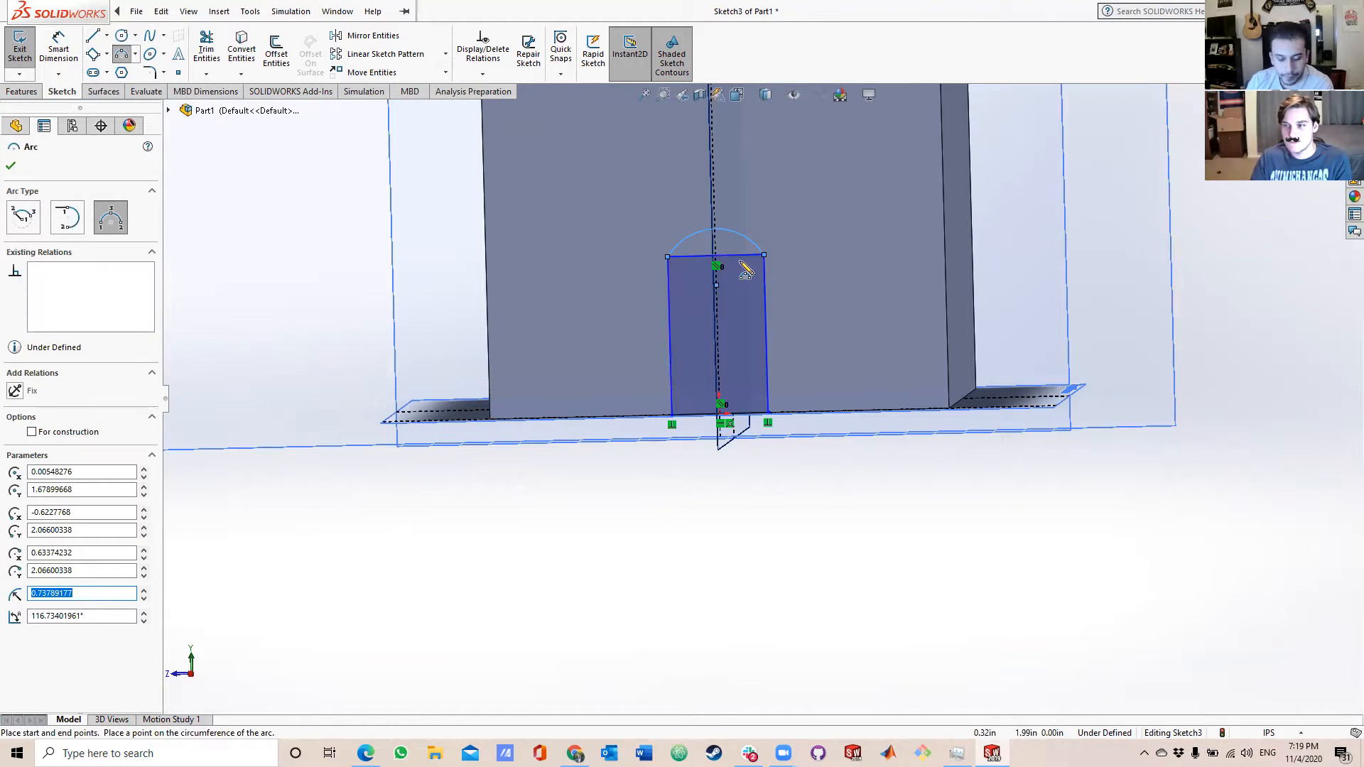
key(Escape)
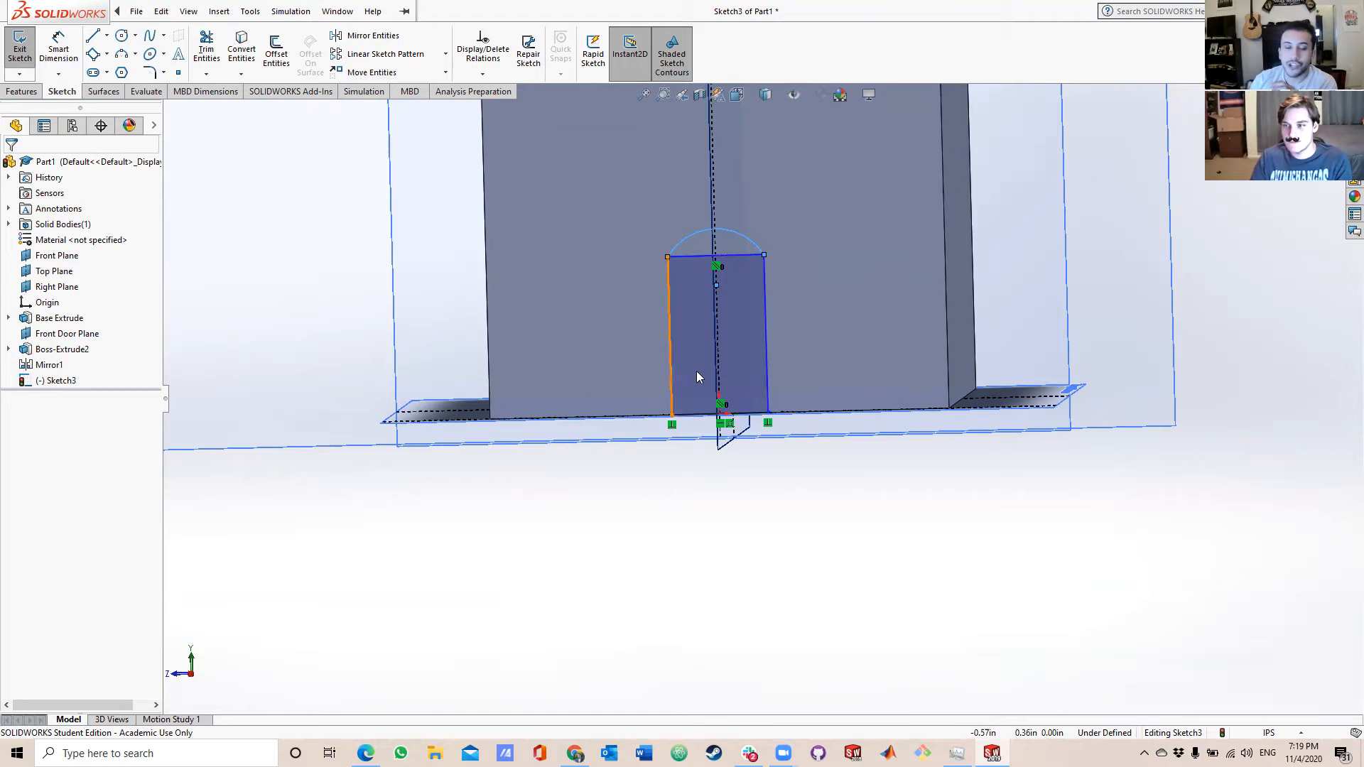
Trim away the door's top edge beneath the arc and redraw it as a horizontal line between the arc's endpoints.
click(205, 50)
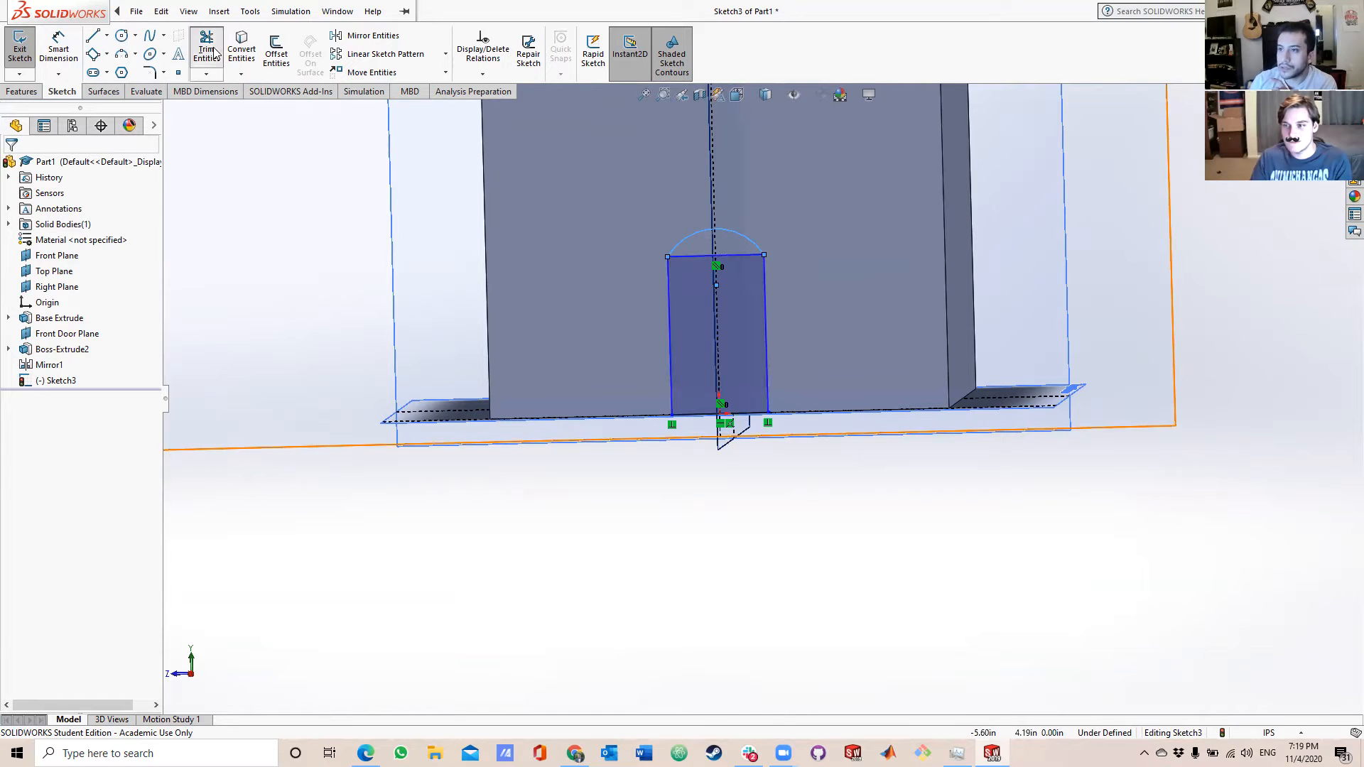
click(741, 254)
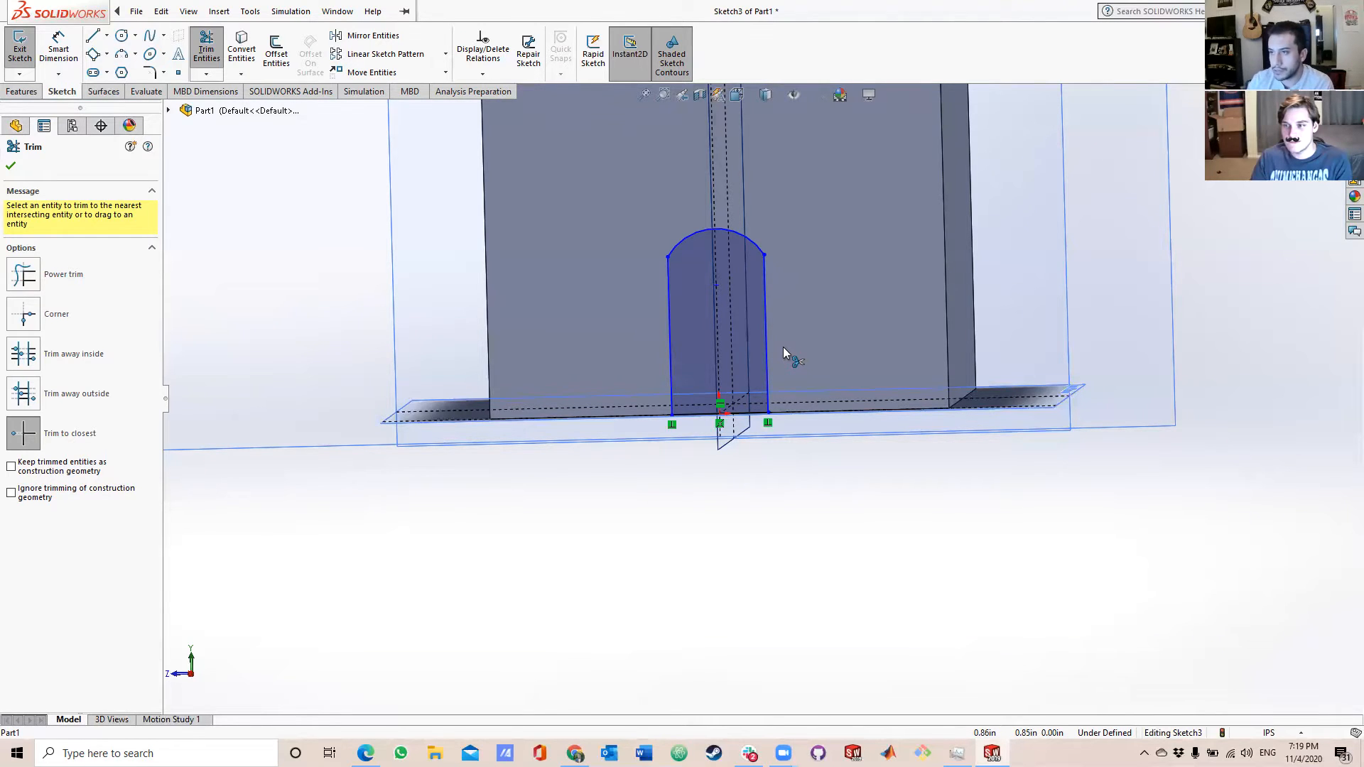
click(95, 45)
click(668, 256)
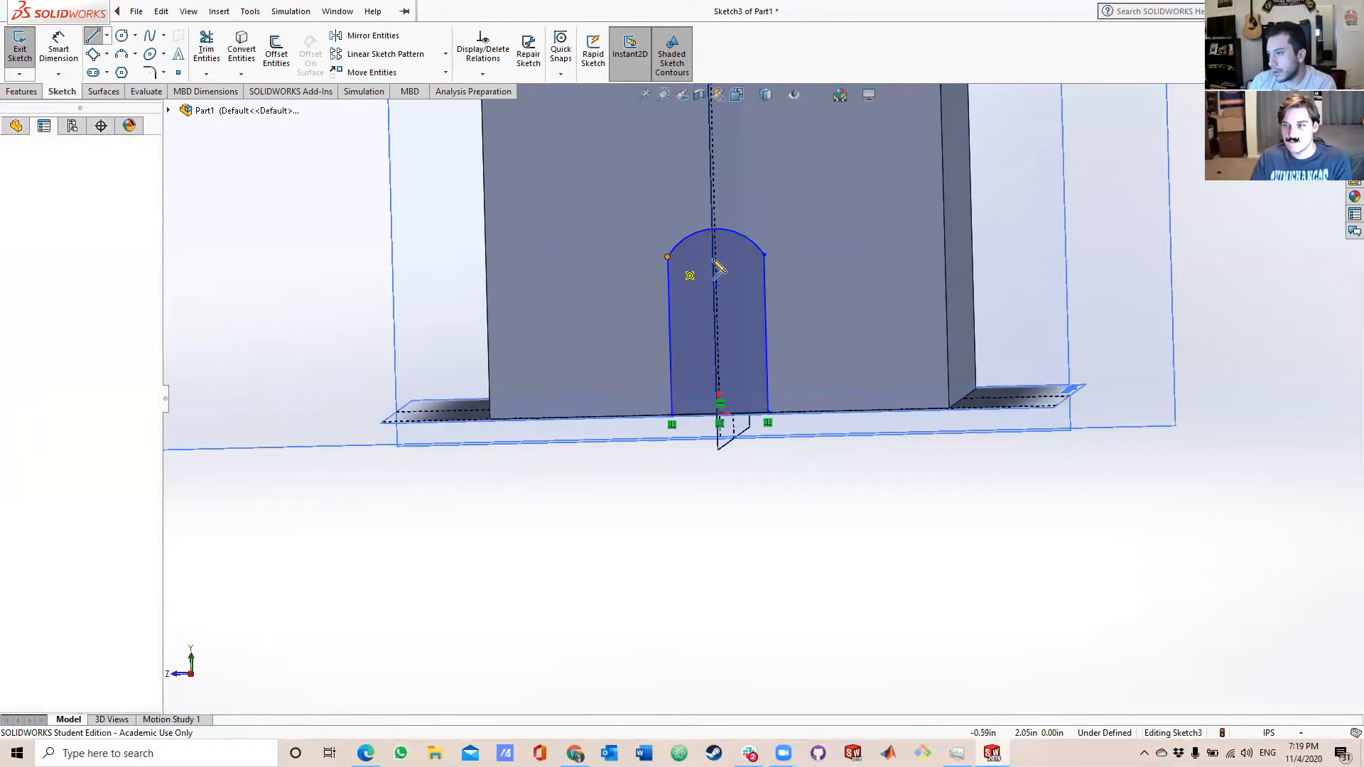
click(763, 255)
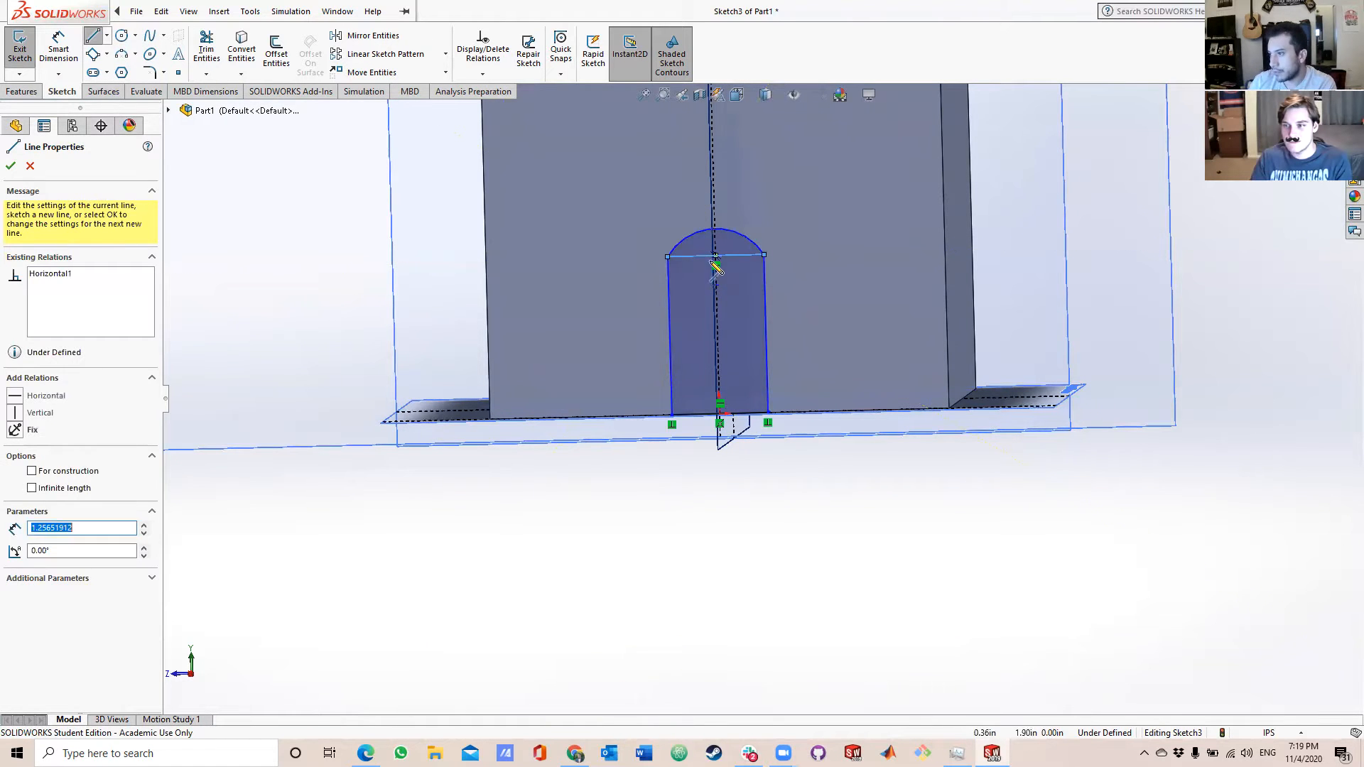
Cut-extrude the door's rectangular and arched regions as a blind cut 0.25 in deep into the front wall.
click(22, 91)
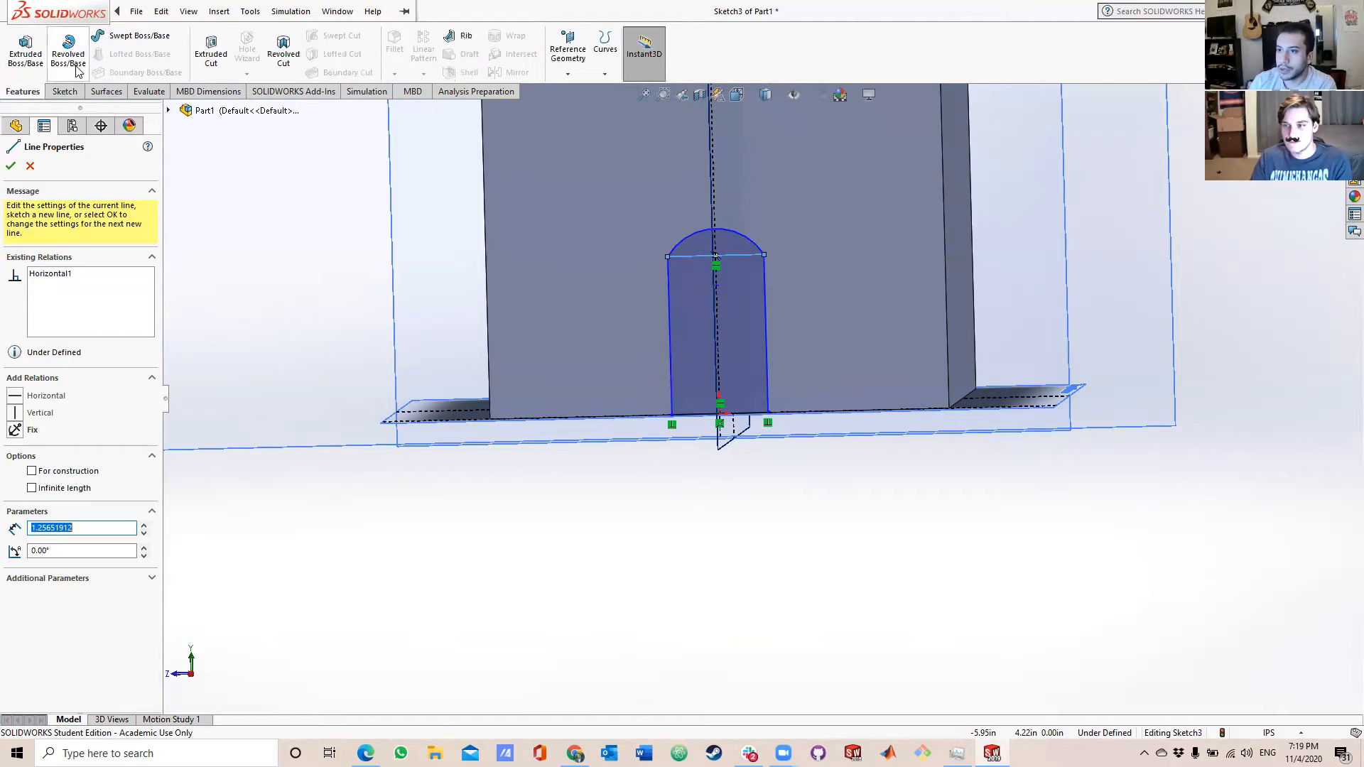
click(217, 55)
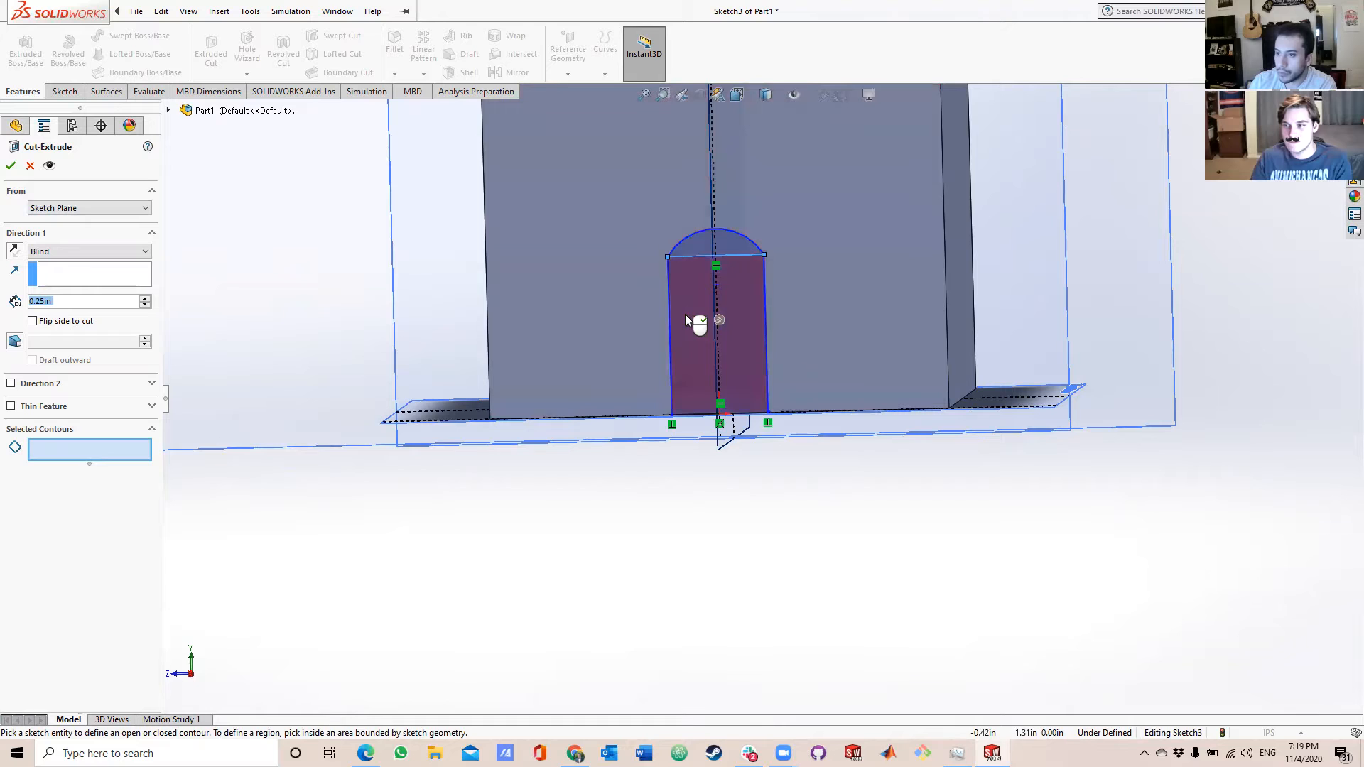
click(685, 314)
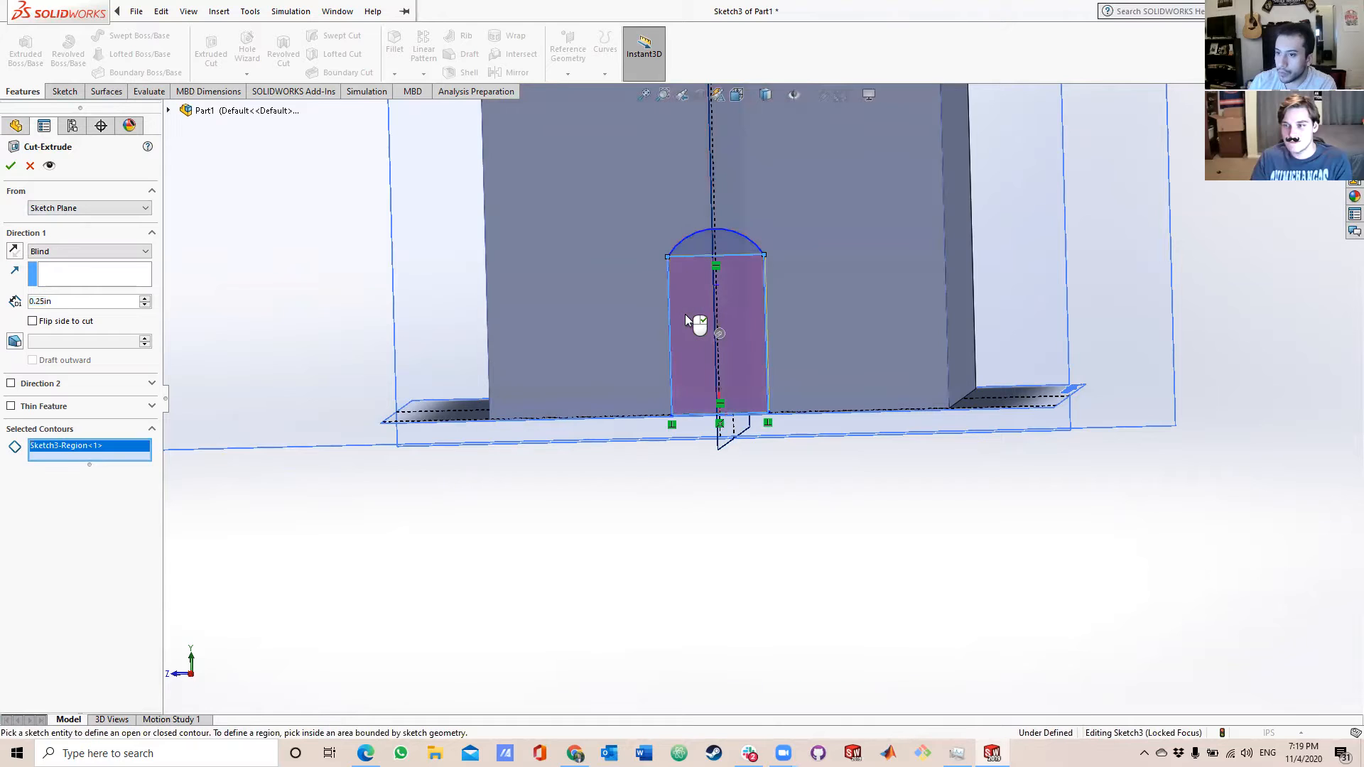
click(706, 242)
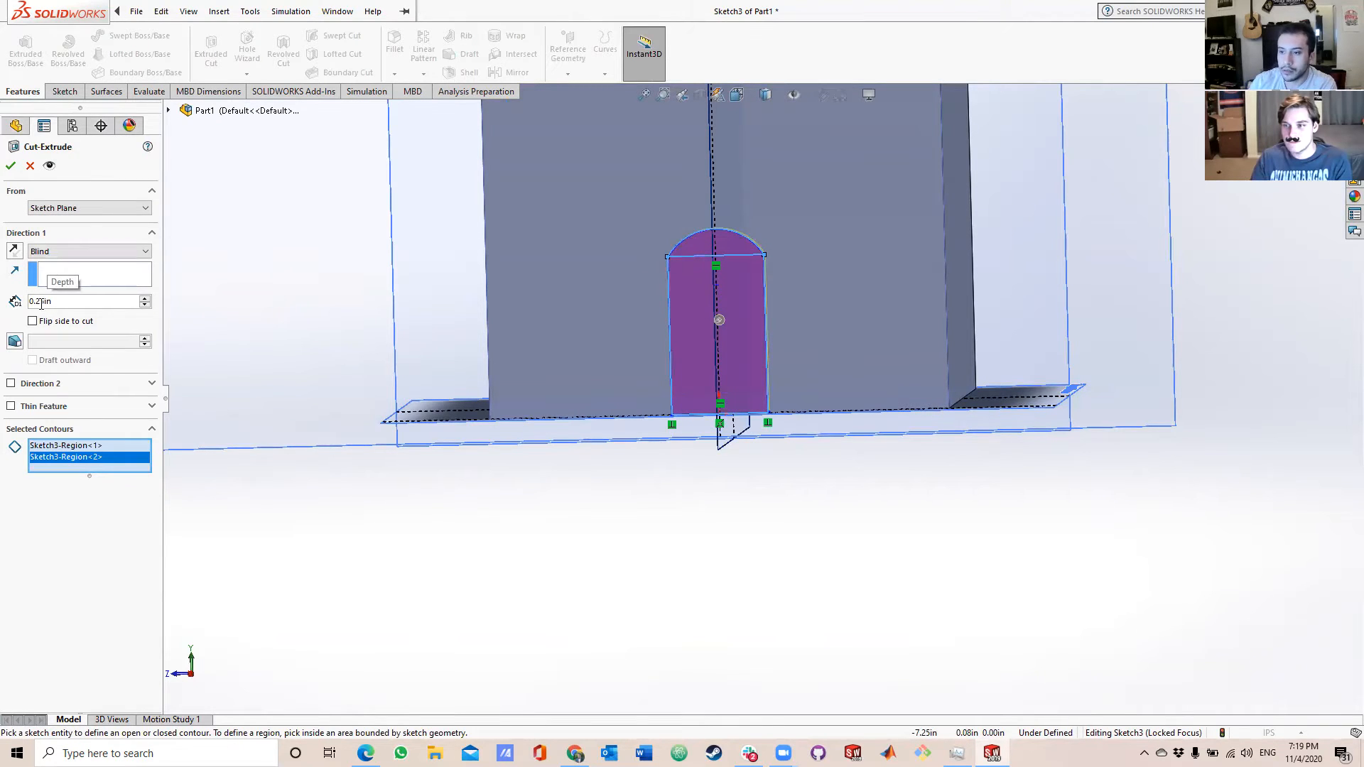
click(12, 166)
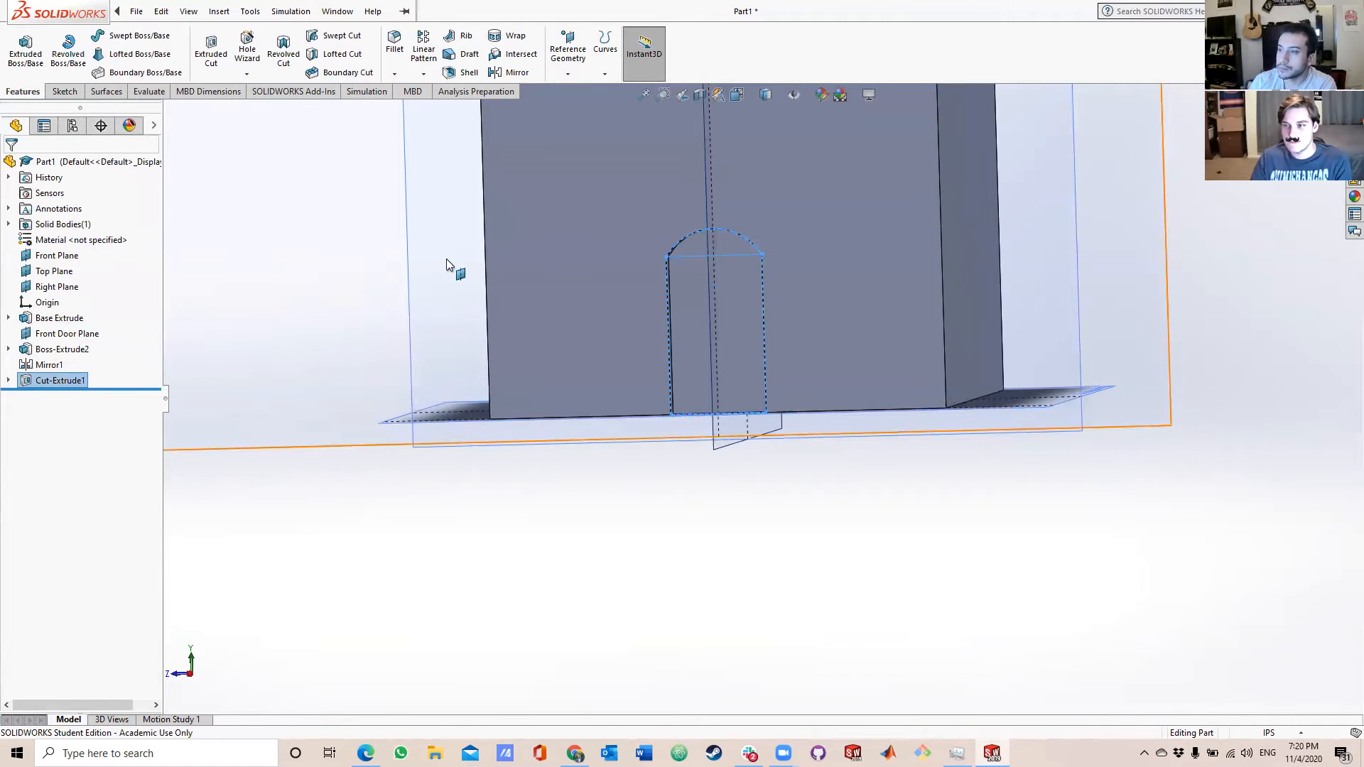
Examine the arched door recess from several angles and turn the house to face its side wall.
scroll(651, 304, down, 3)
mouse_move(694, 325)
middle_down()
mouse_move(632, 322)
mouse_move(709, 338)
middle_up()
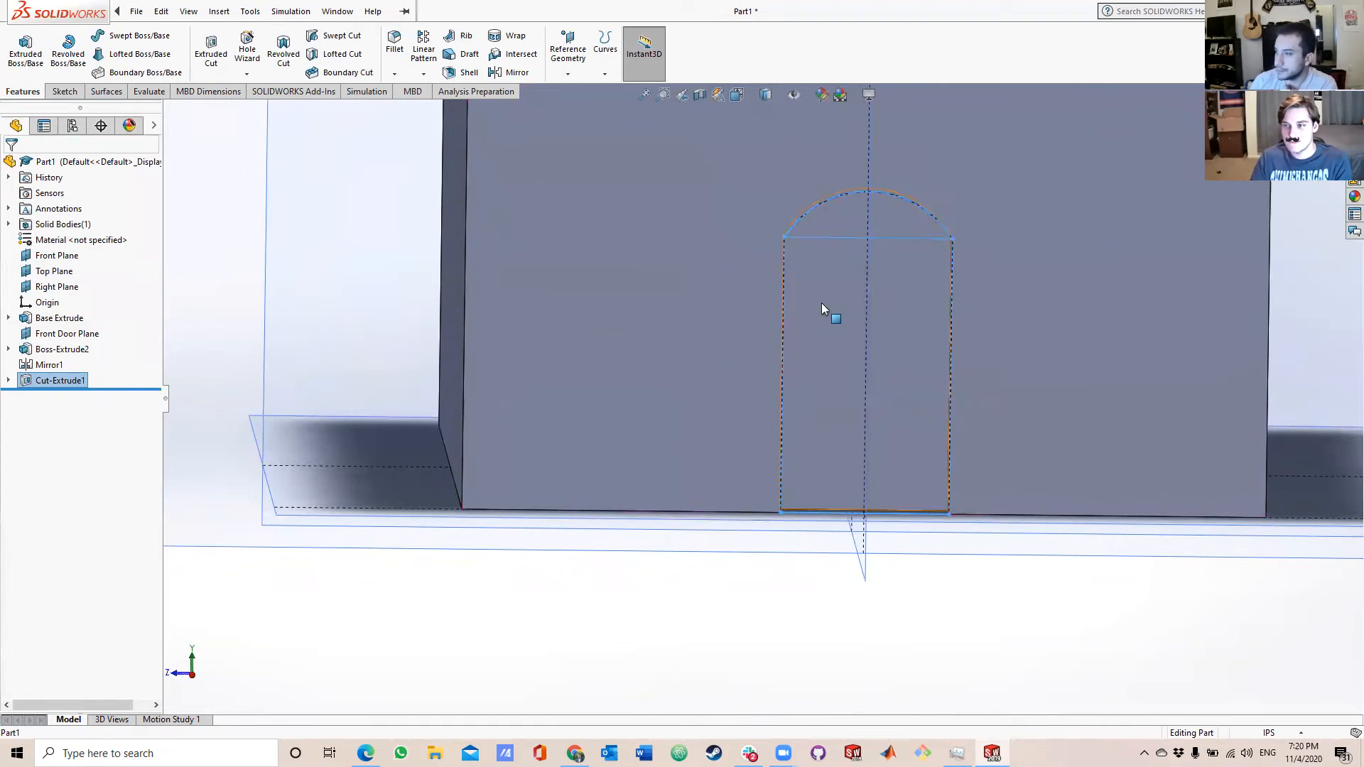
scroll(838, 312, down, 3)
middle_drag(856, 317, 776, 307)
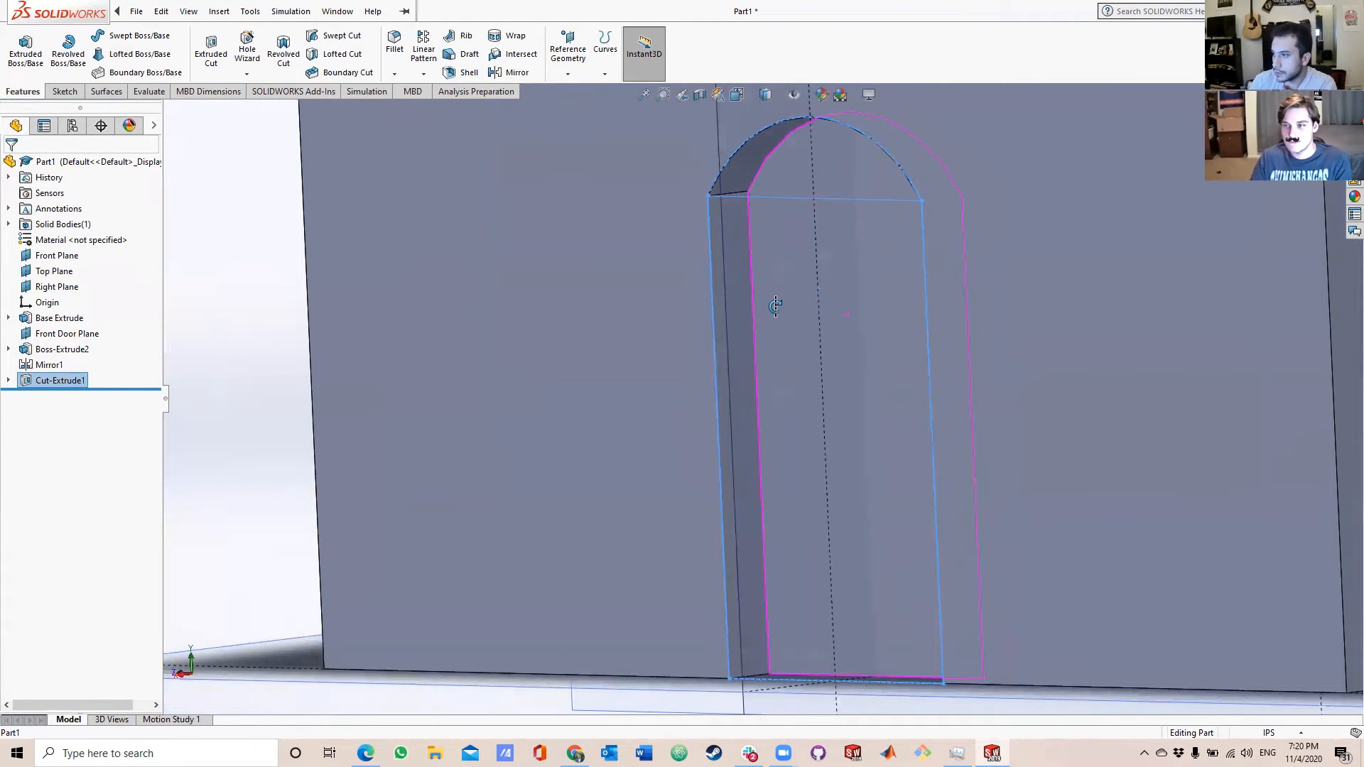
scroll(813, 229, up, 5)
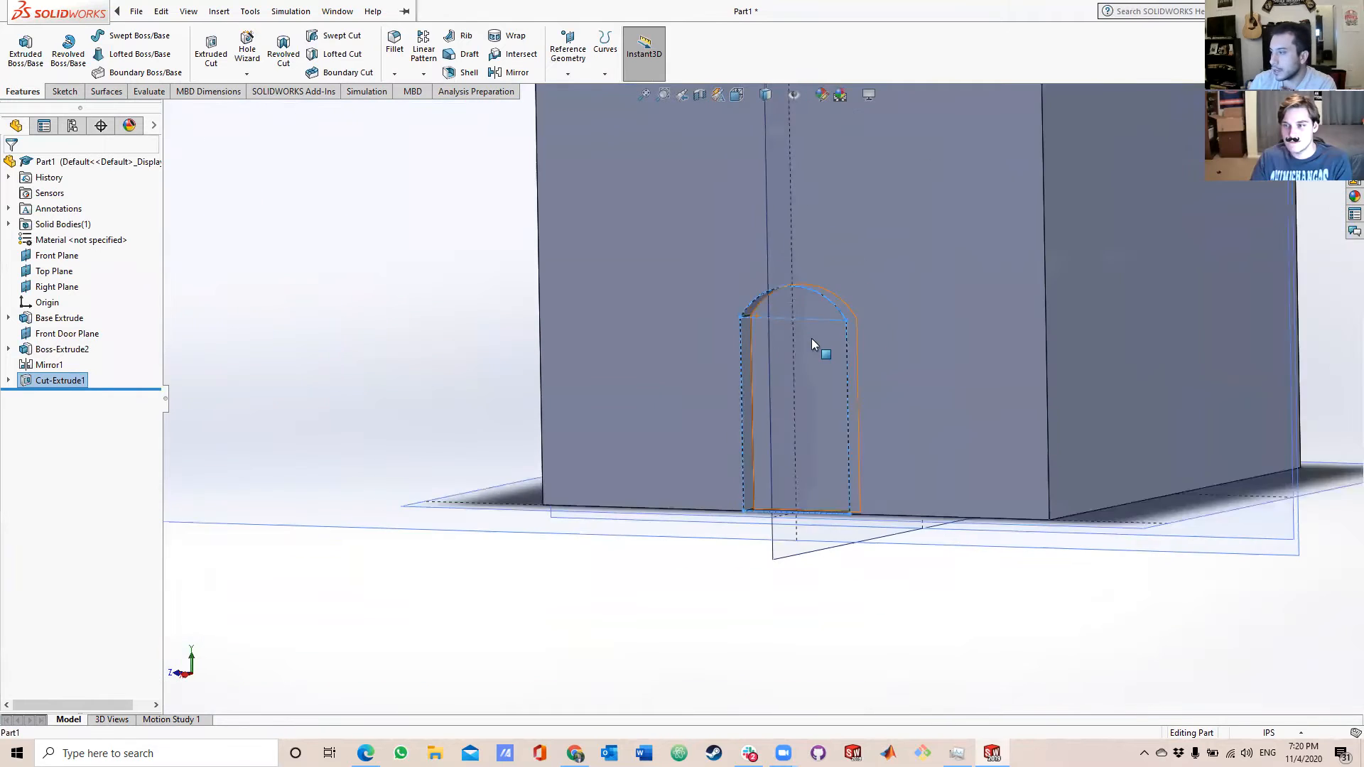
middle_drag(813, 344, 878, 364)
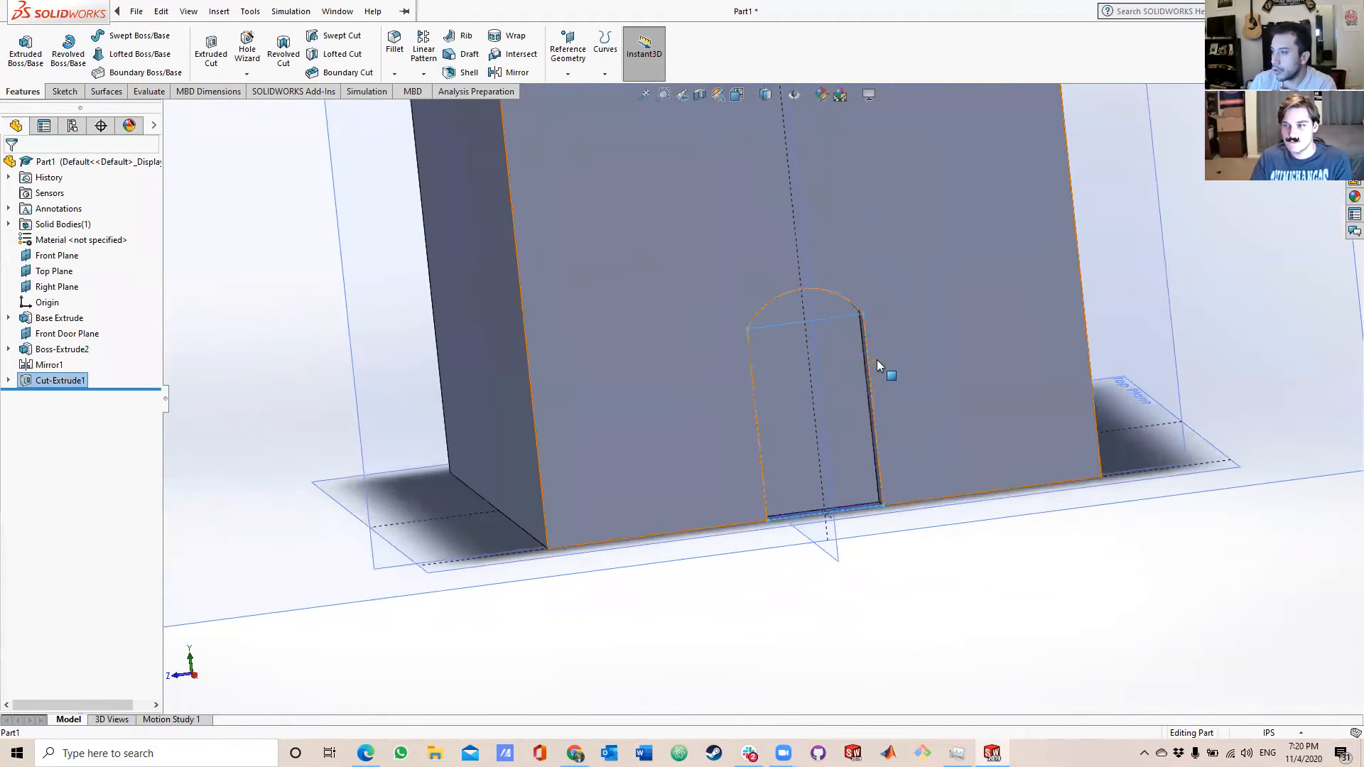
middle_drag(763, 371, 625, 326)
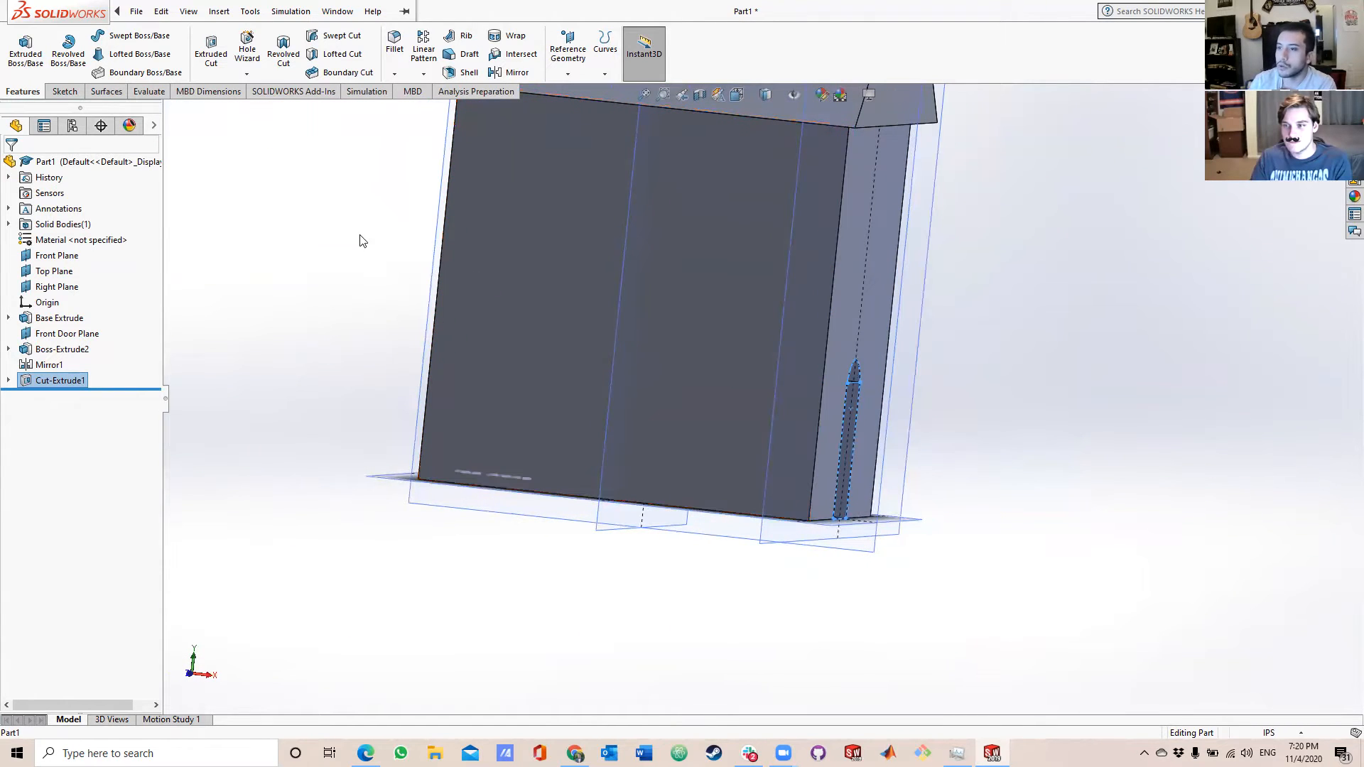
click(65, 92)
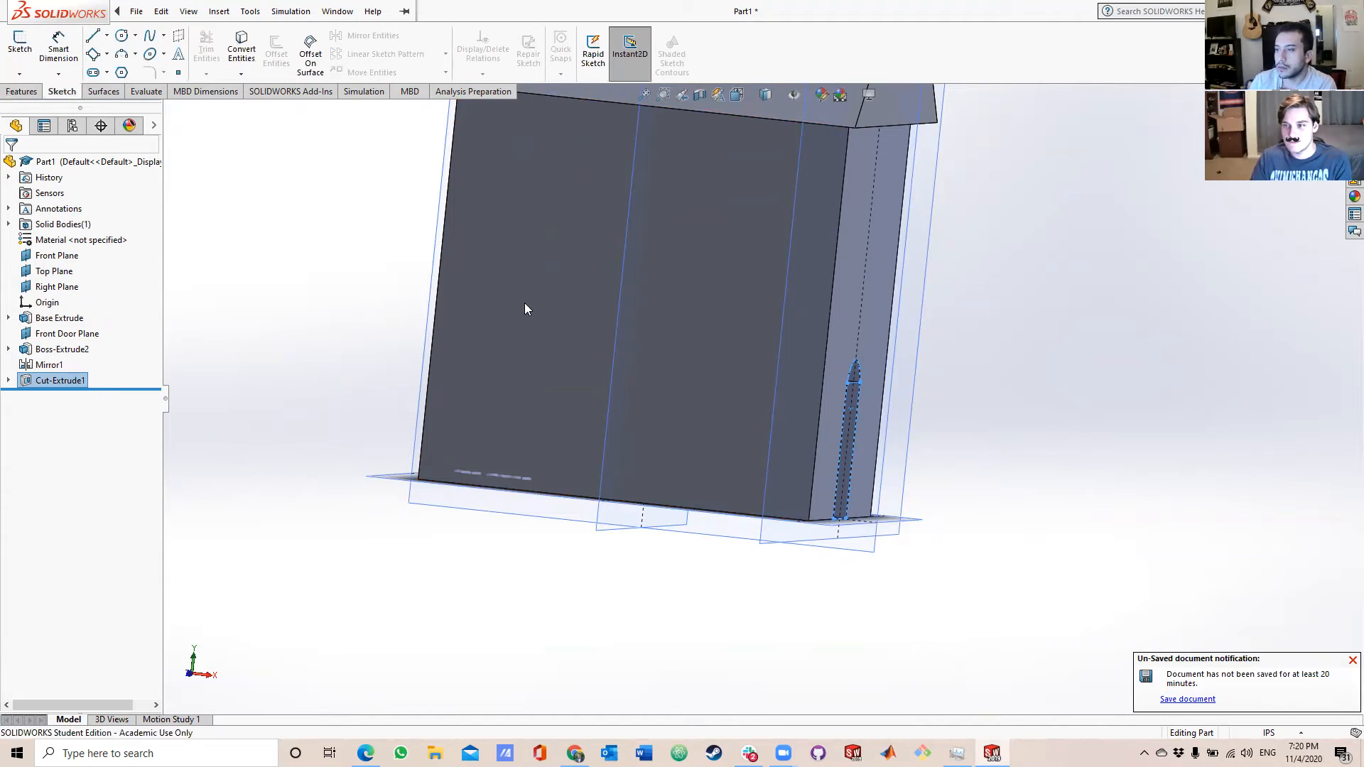
middle_drag(648, 402, 672, 447)
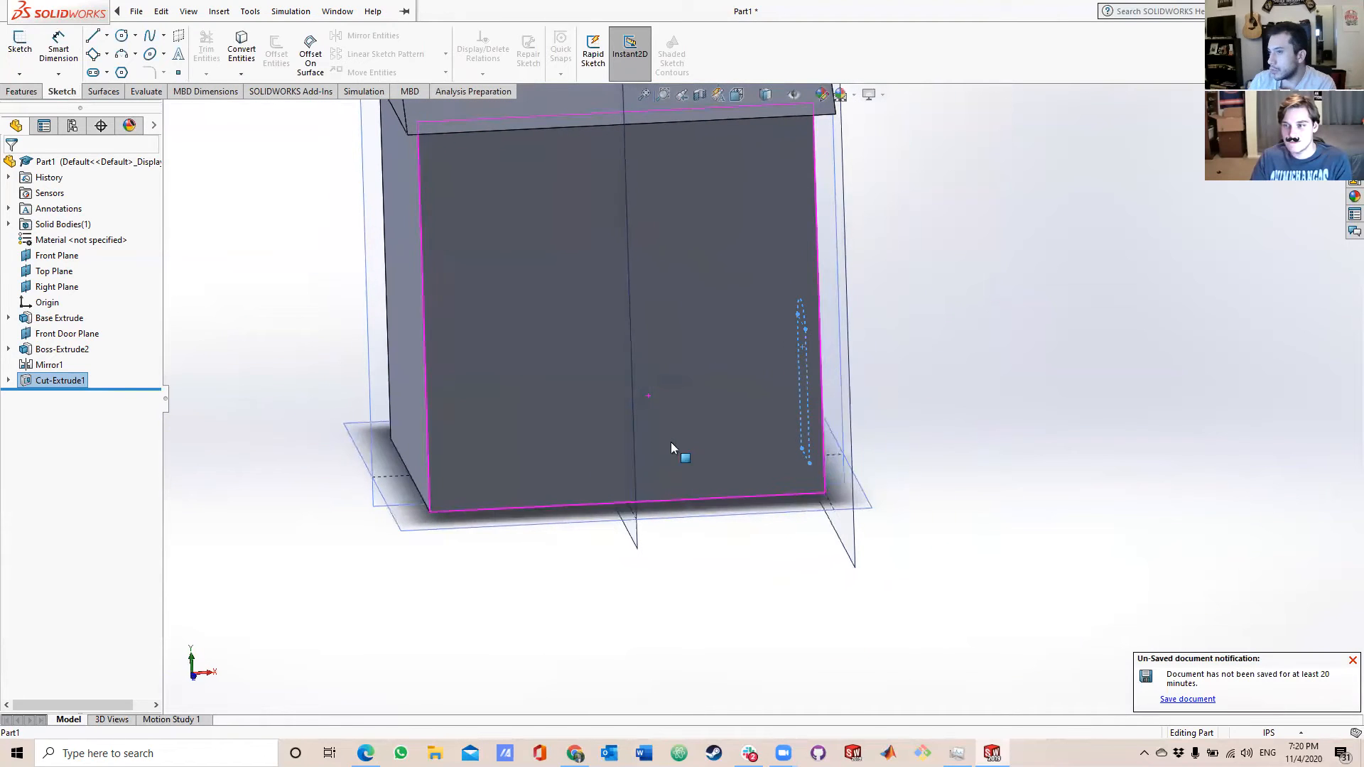
Save the part in the Documents folder under the file name Workshop.
click(139, 8)
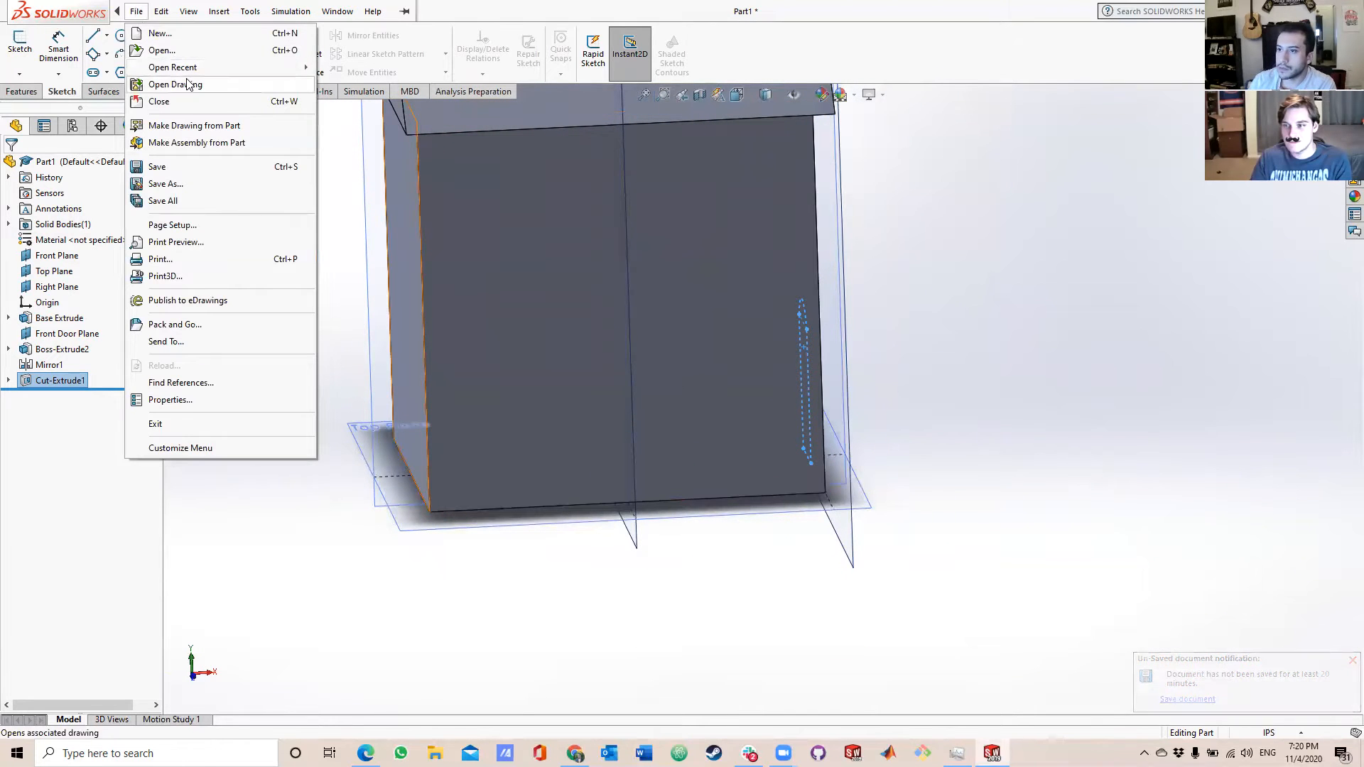
click(174, 184)
key(BackSpace)
text(L)
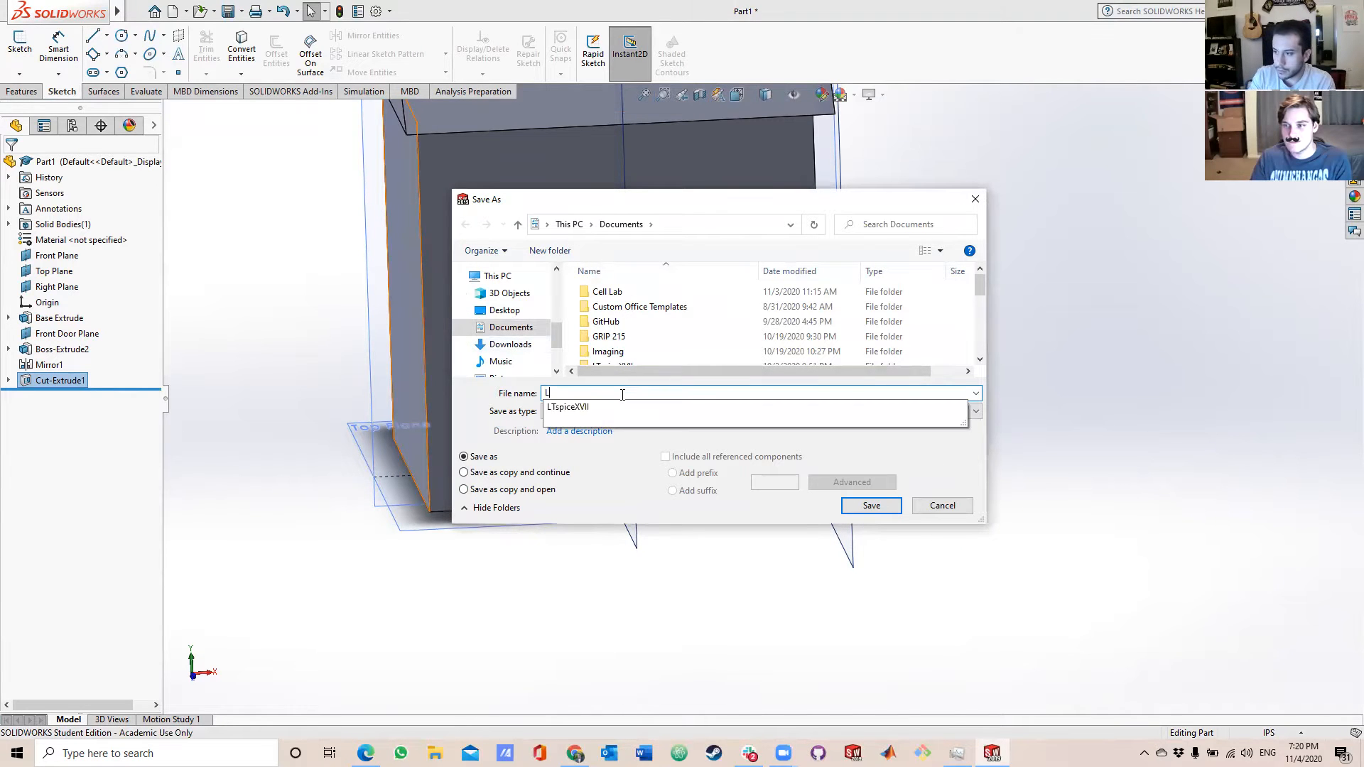
text(eWorkshop)
click(881, 505)
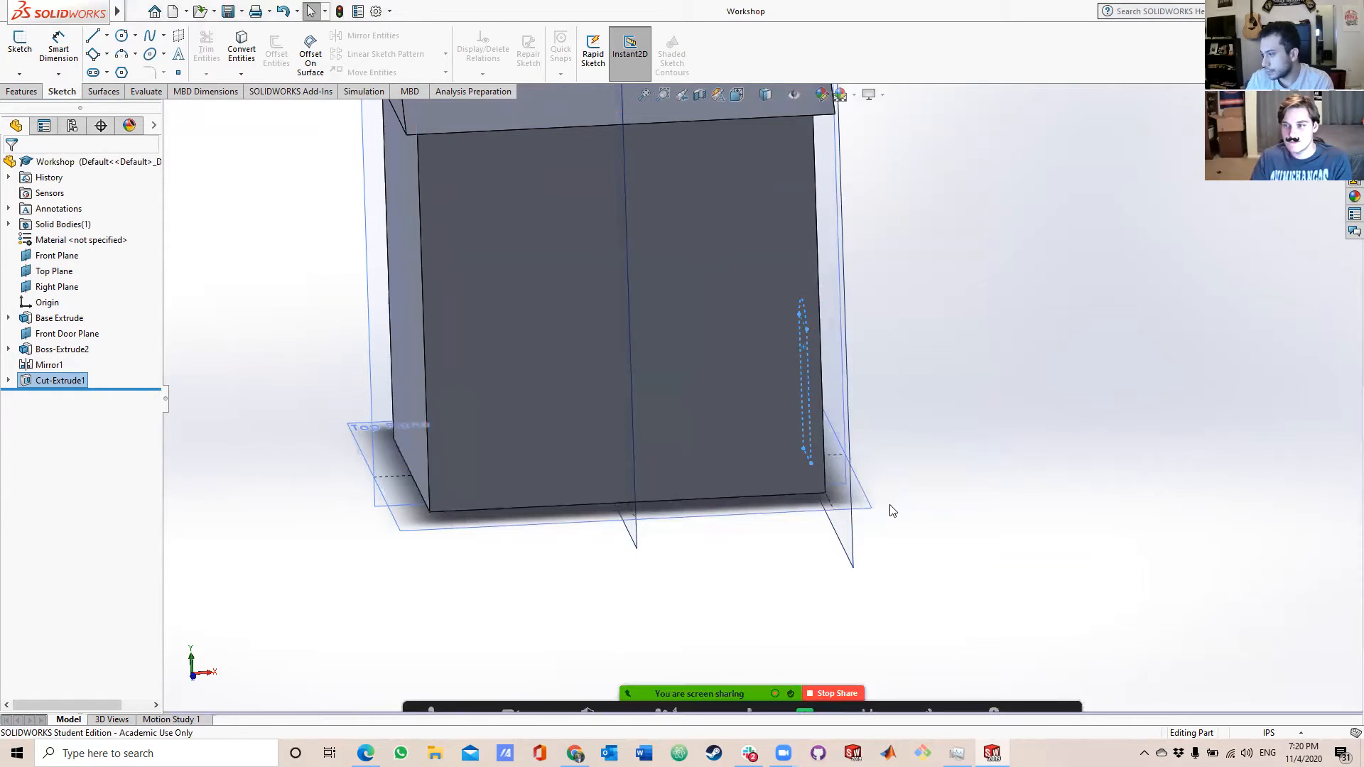
Sketch a closed, bone-shaped spline through eight points across the lower half of the house's side wall.
mouse_move(907, 487)
middle_down()
mouse_move(739, 557)
mouse_move(877, 488)
mouse_move(561, 198)
middle_up()
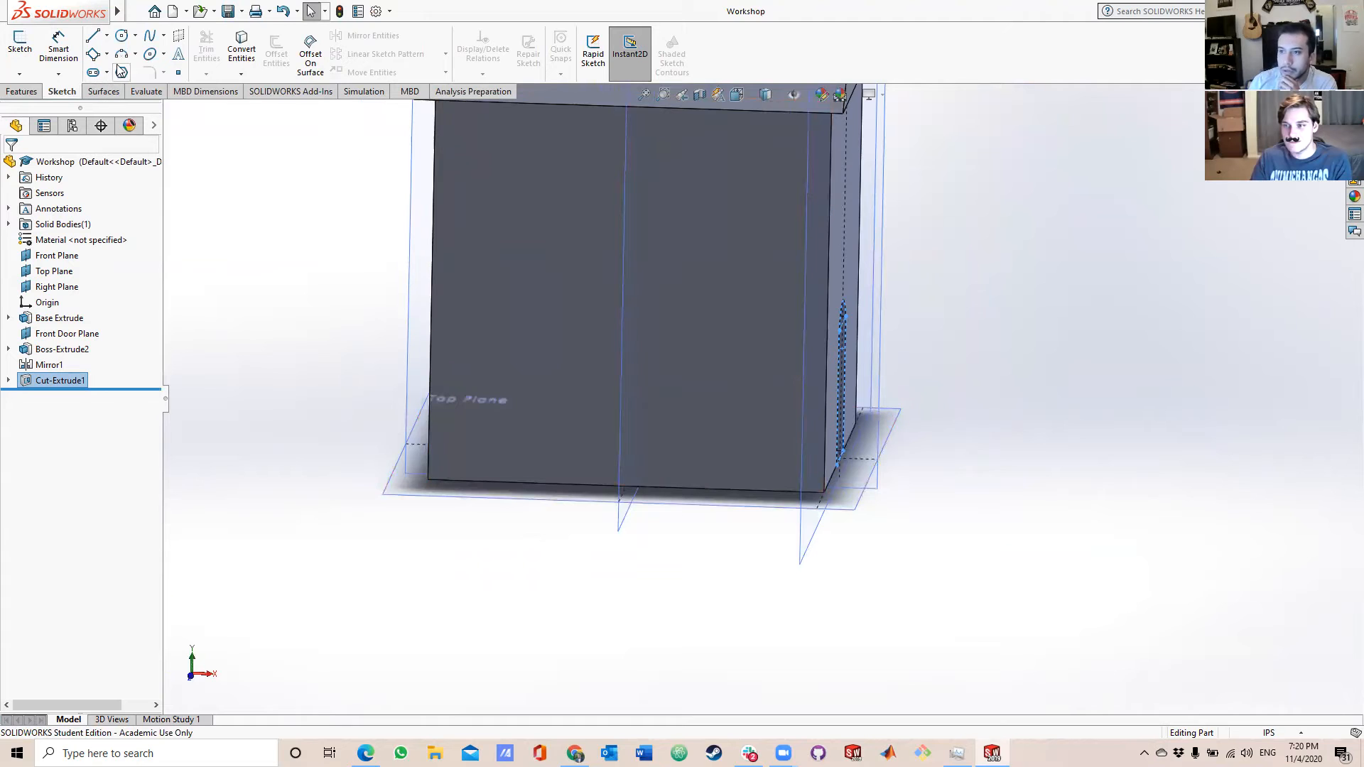
scroll(608, 218, down, 1)
scroll(608, 219, up, 1)
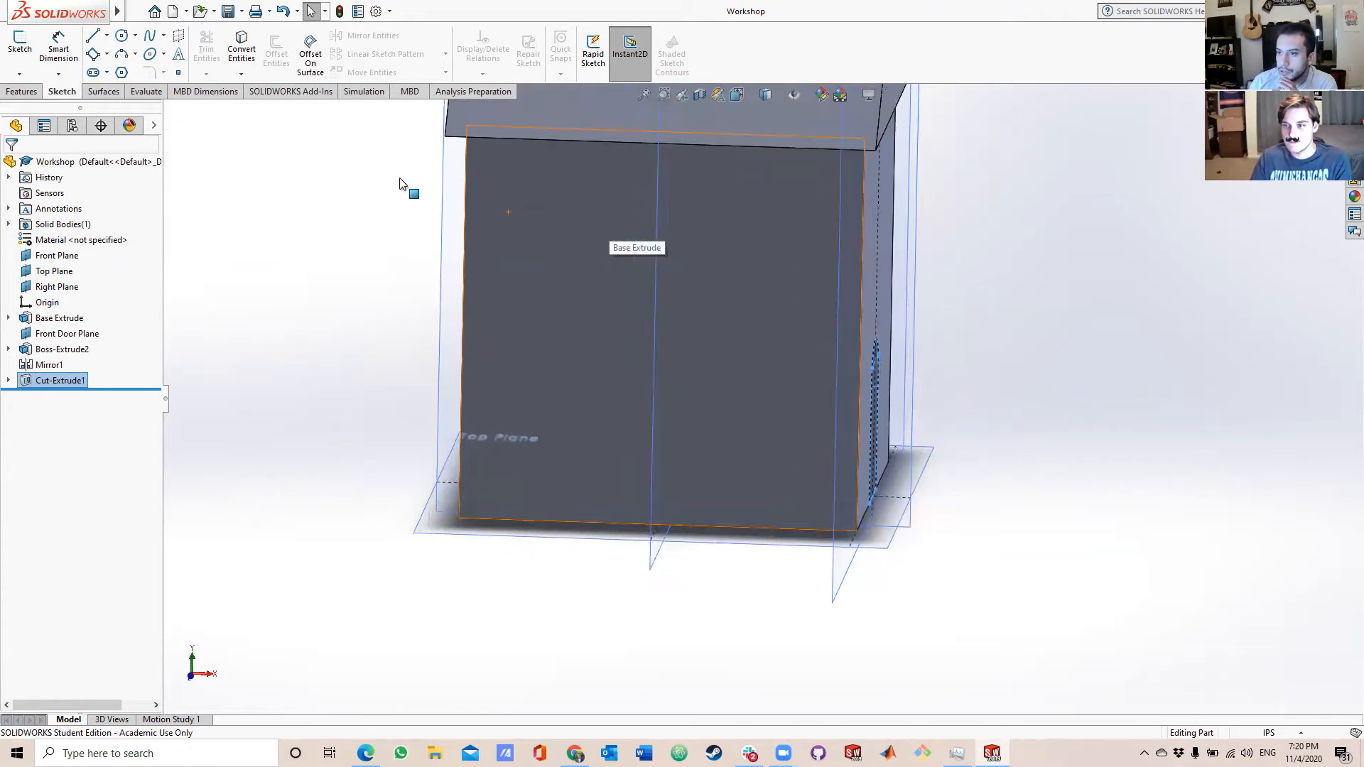
click(147, 37)
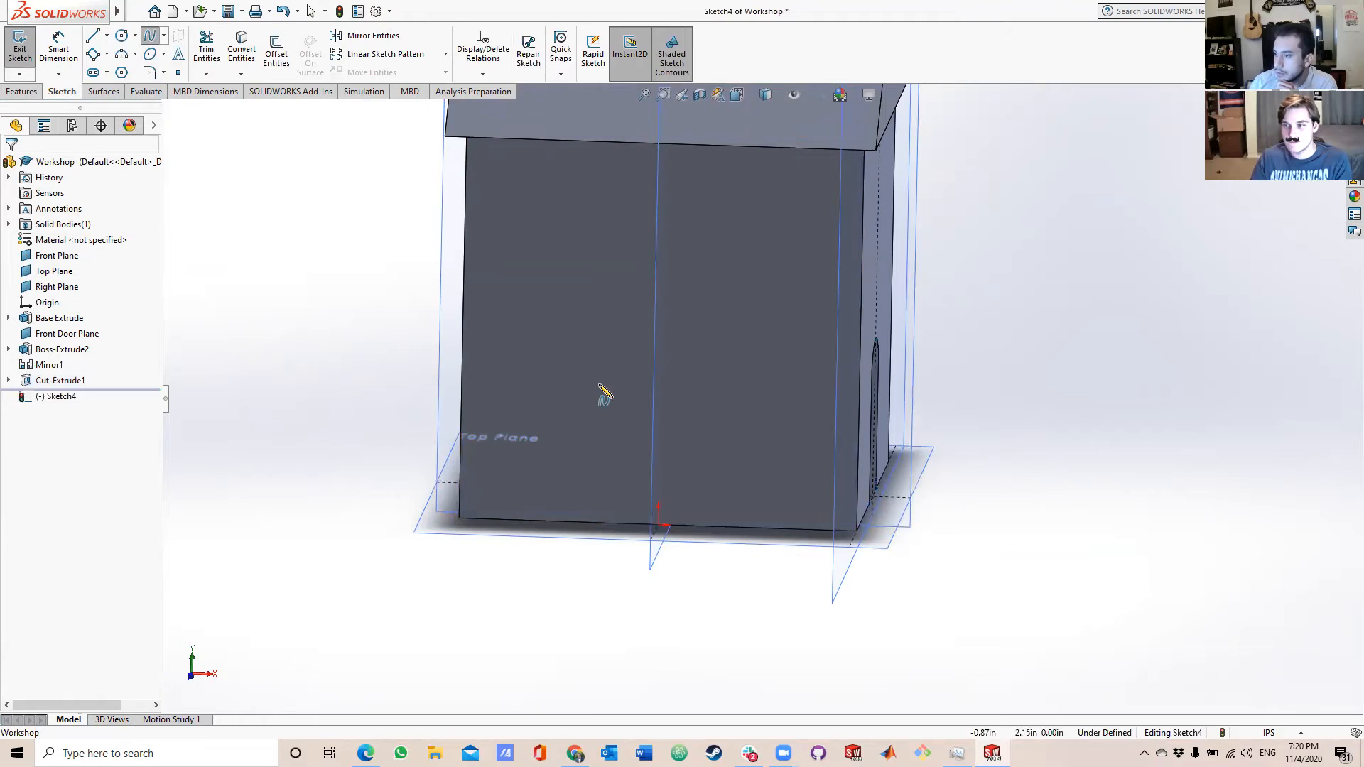
click(559, 377)
click(597, 350)
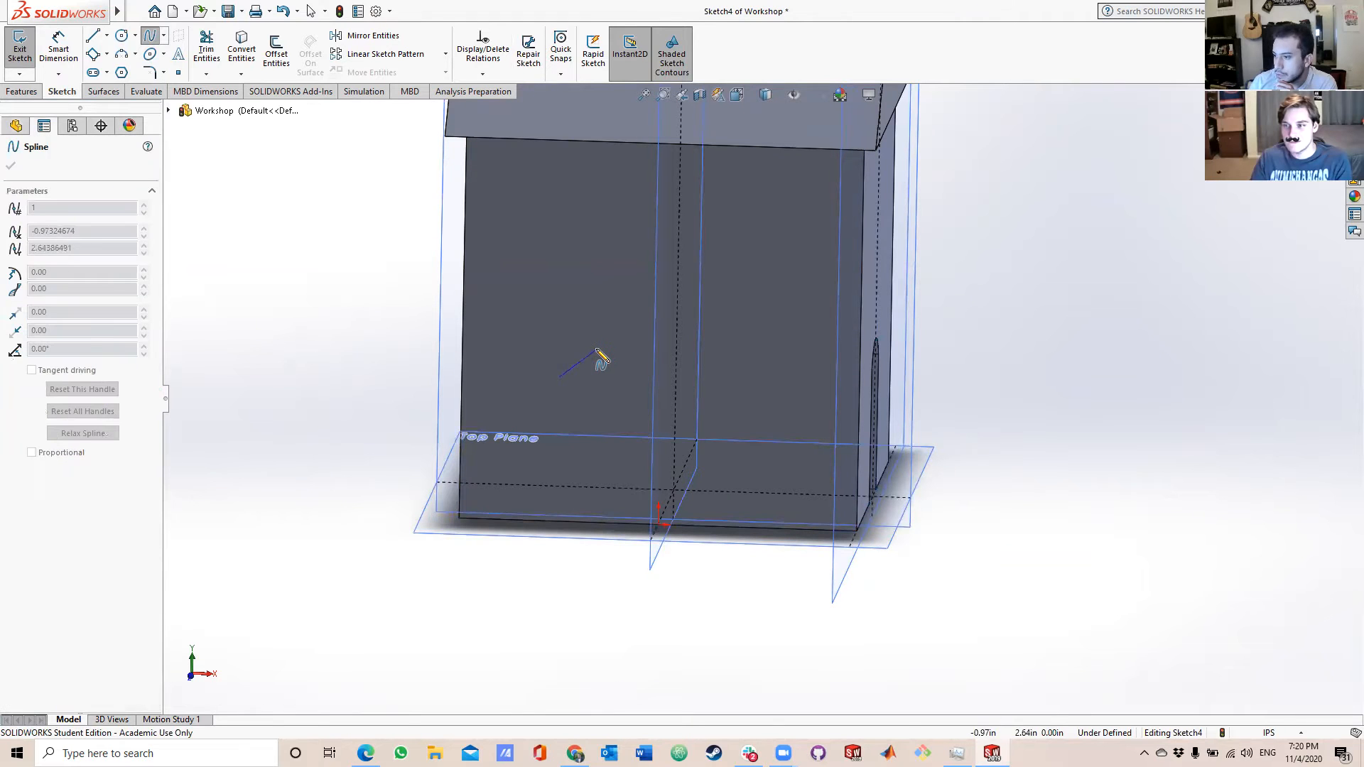
click(647, 370)
click(705, 362)
click(767, 377)
click(766, 445)
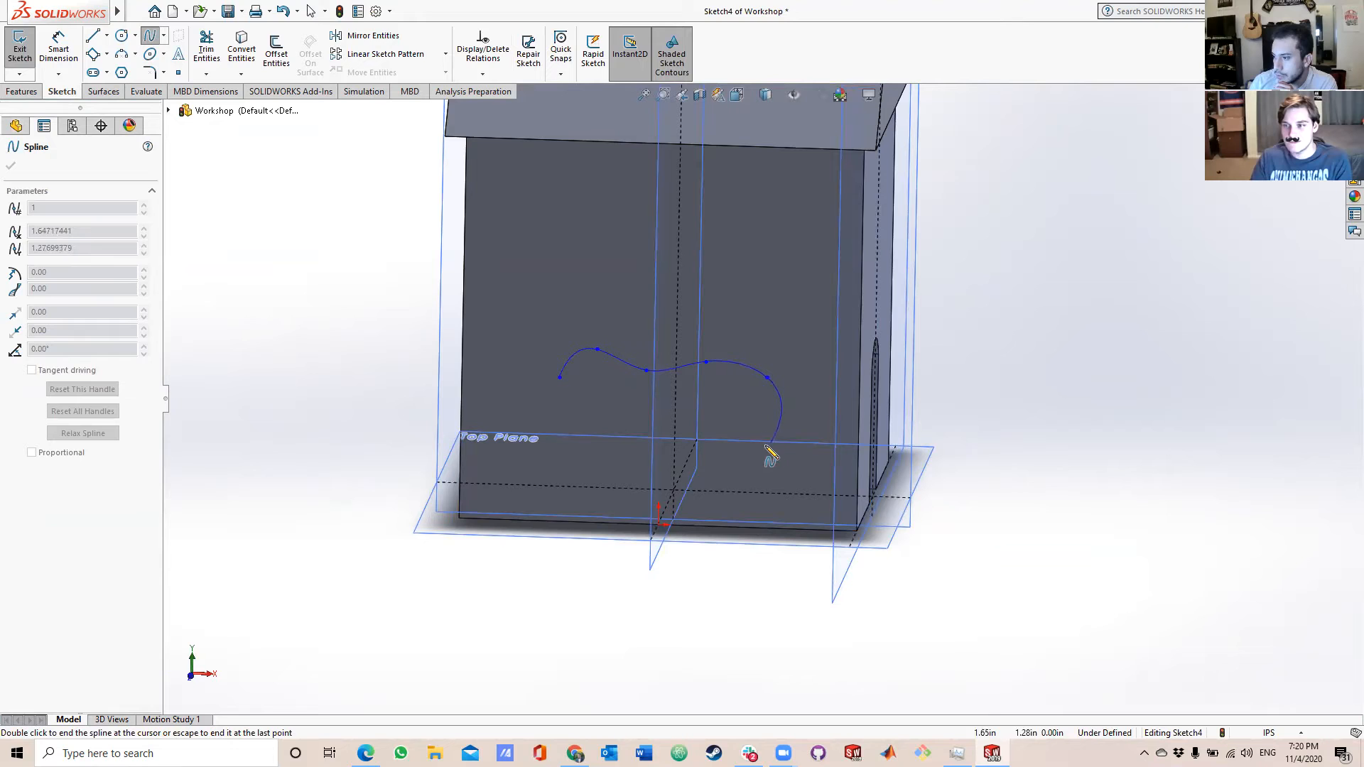
click(682, 433)
click(619, 454)
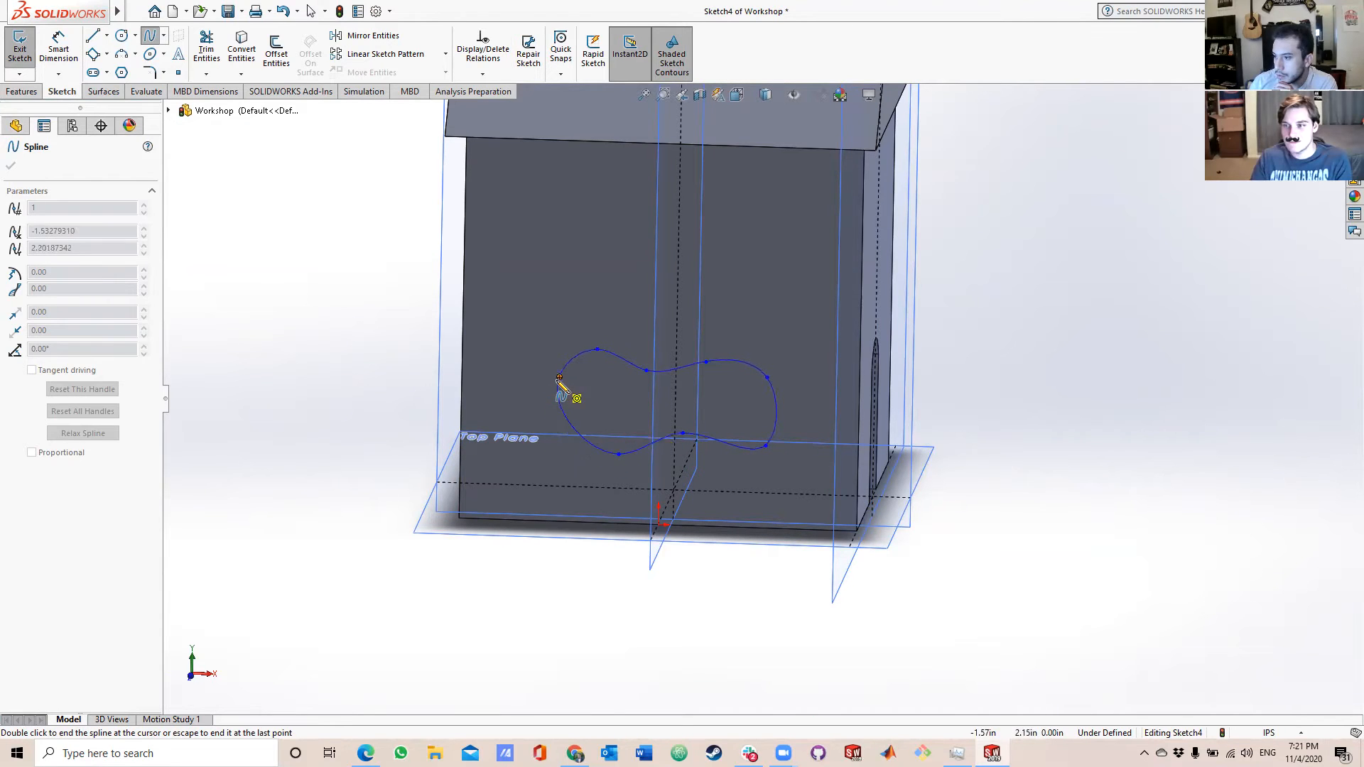
click(560, 377)
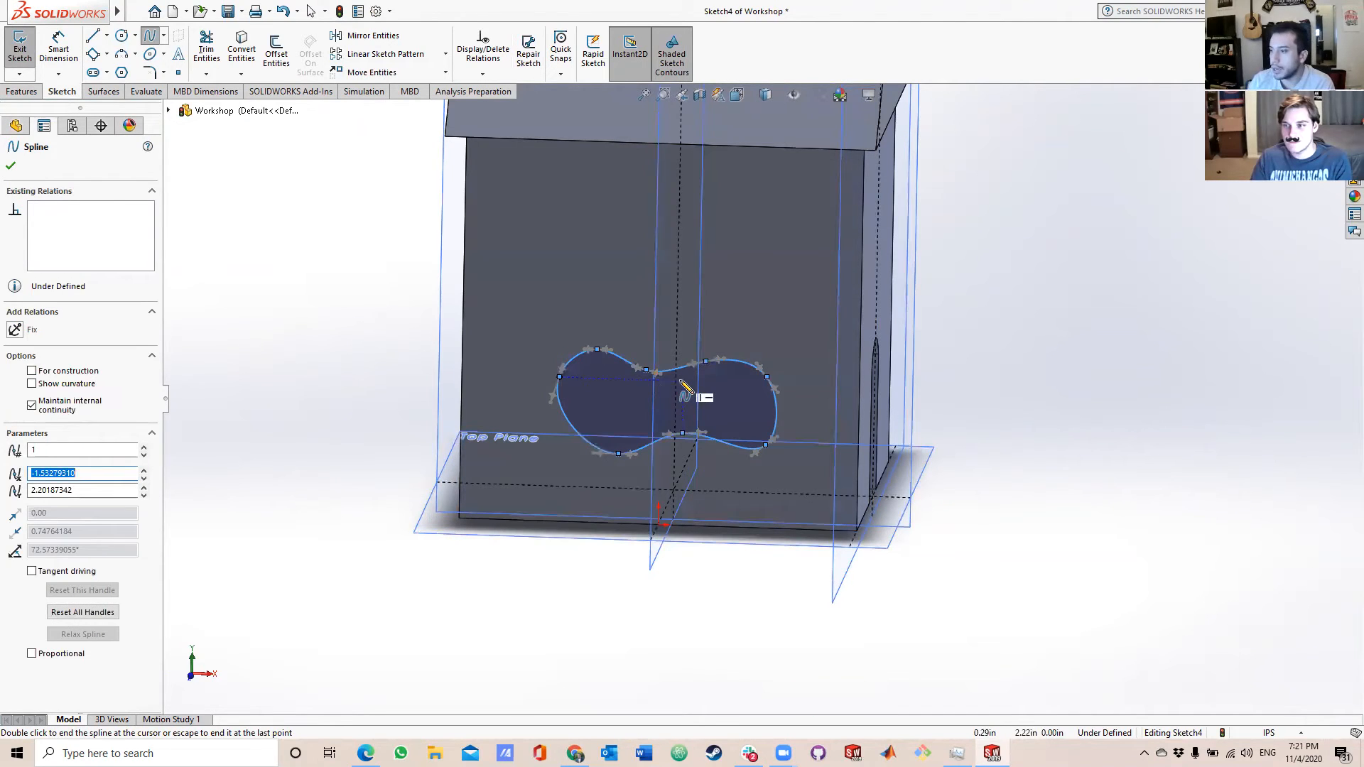
key(Escape)
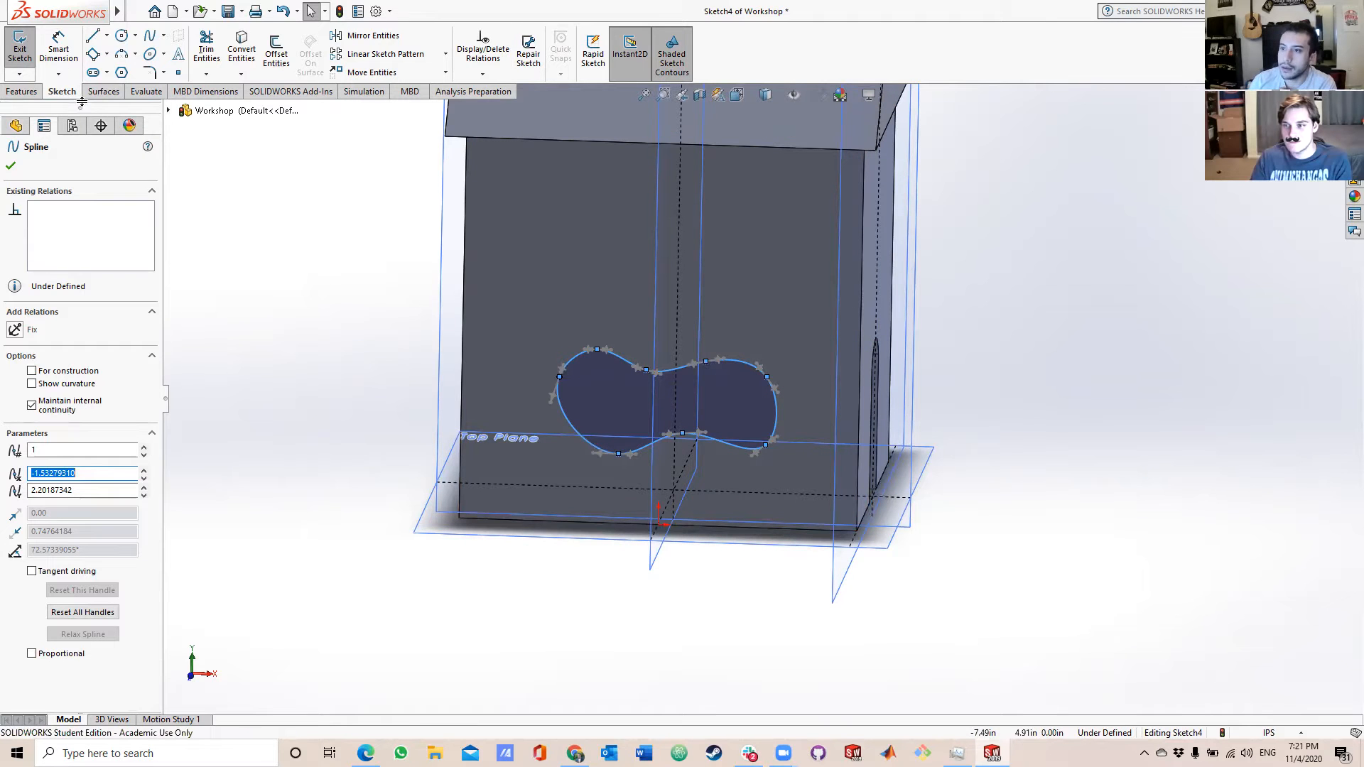
Start an Extruded Cut from the closed spline with the end condition Up To Next.
click(22, 92)
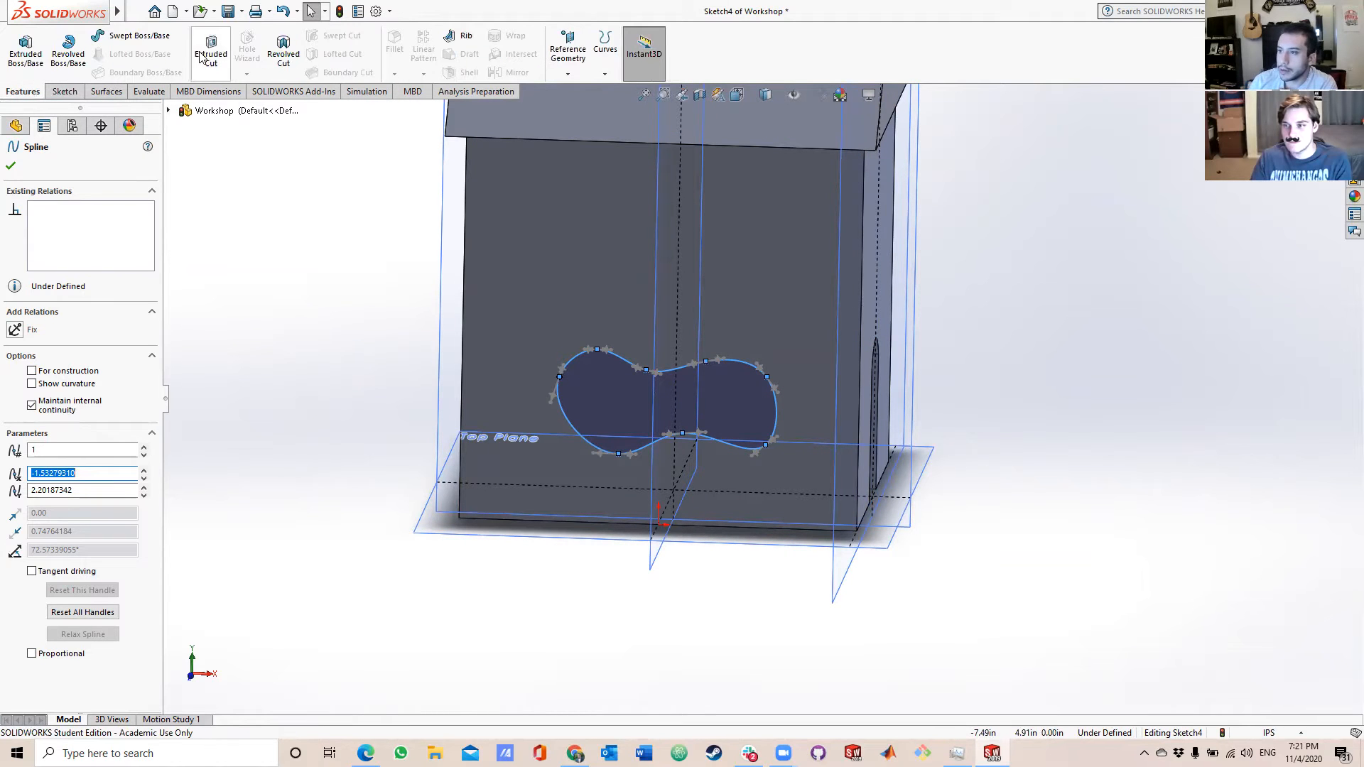
middle_drag(924, 488, 898, 473)
click(223, 69)
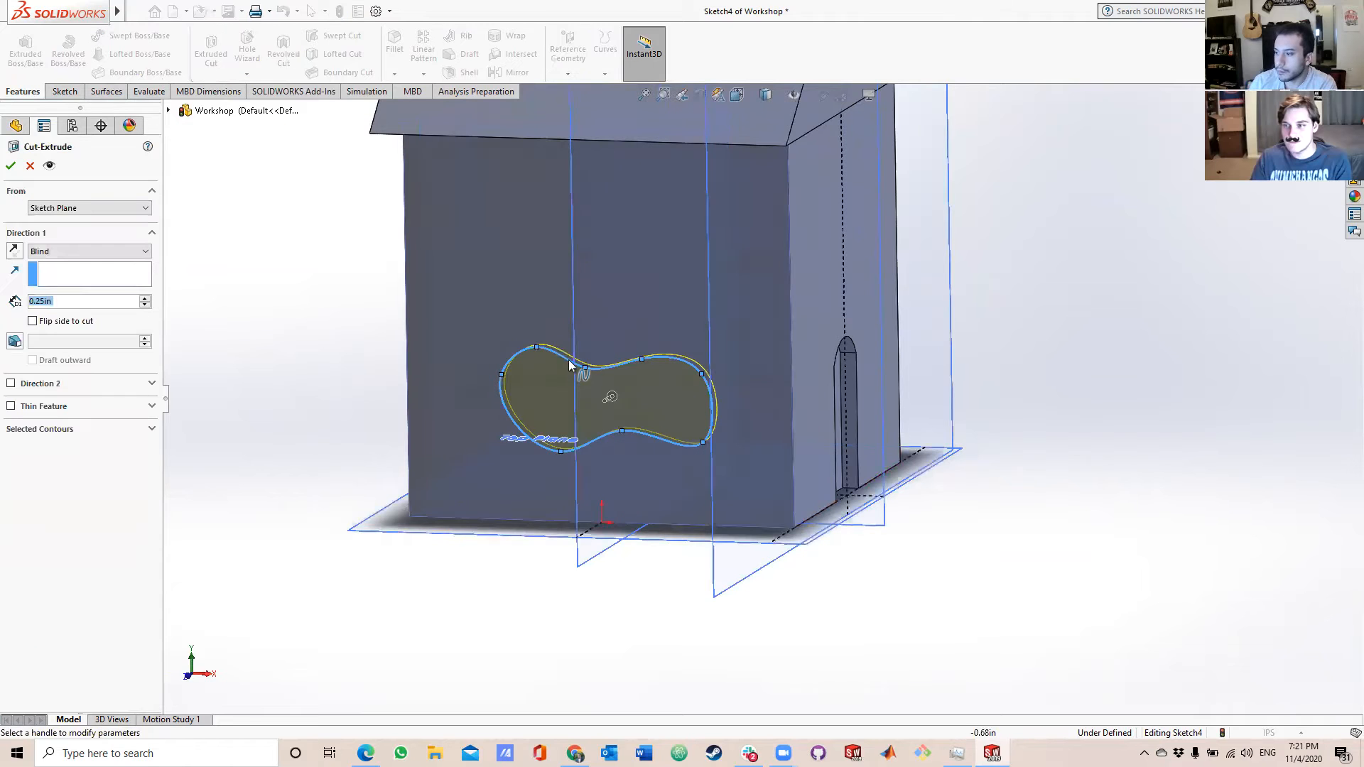
click(141, 252)
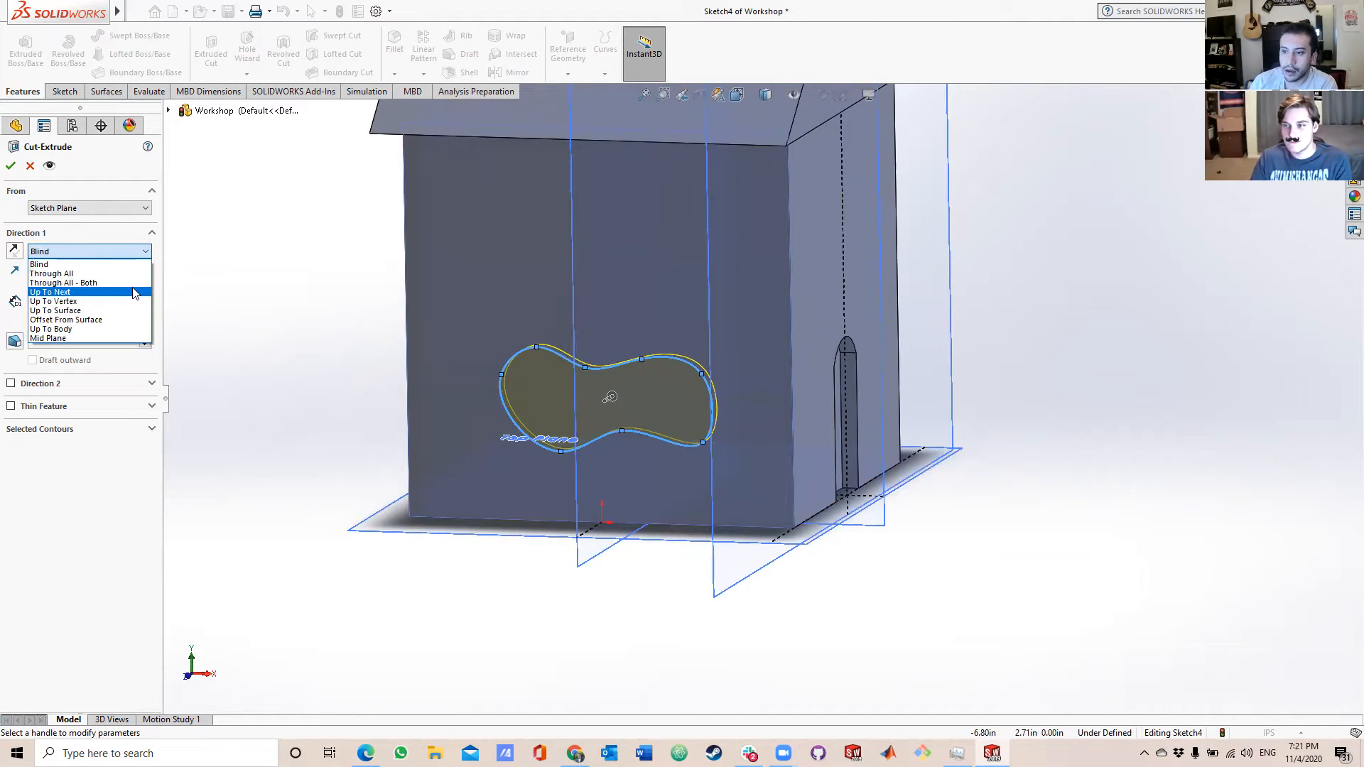
click(135, 293)
middle_drag(1210, 480, 994, 477)
Try the cut's end conditions Up To Vertex, Up To Surface with the opposite wall face, and Through All.
click(106, 251)
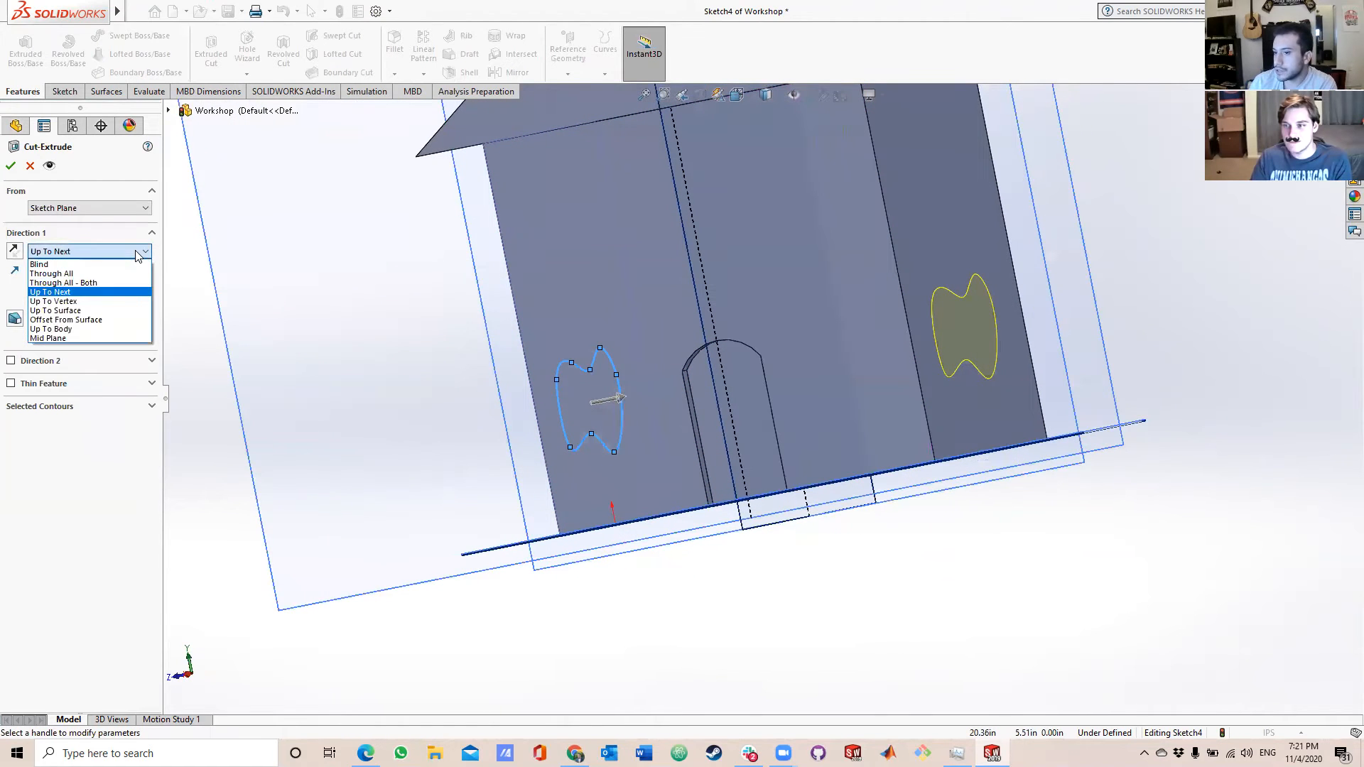
click(106, 301)
click(128, 251)
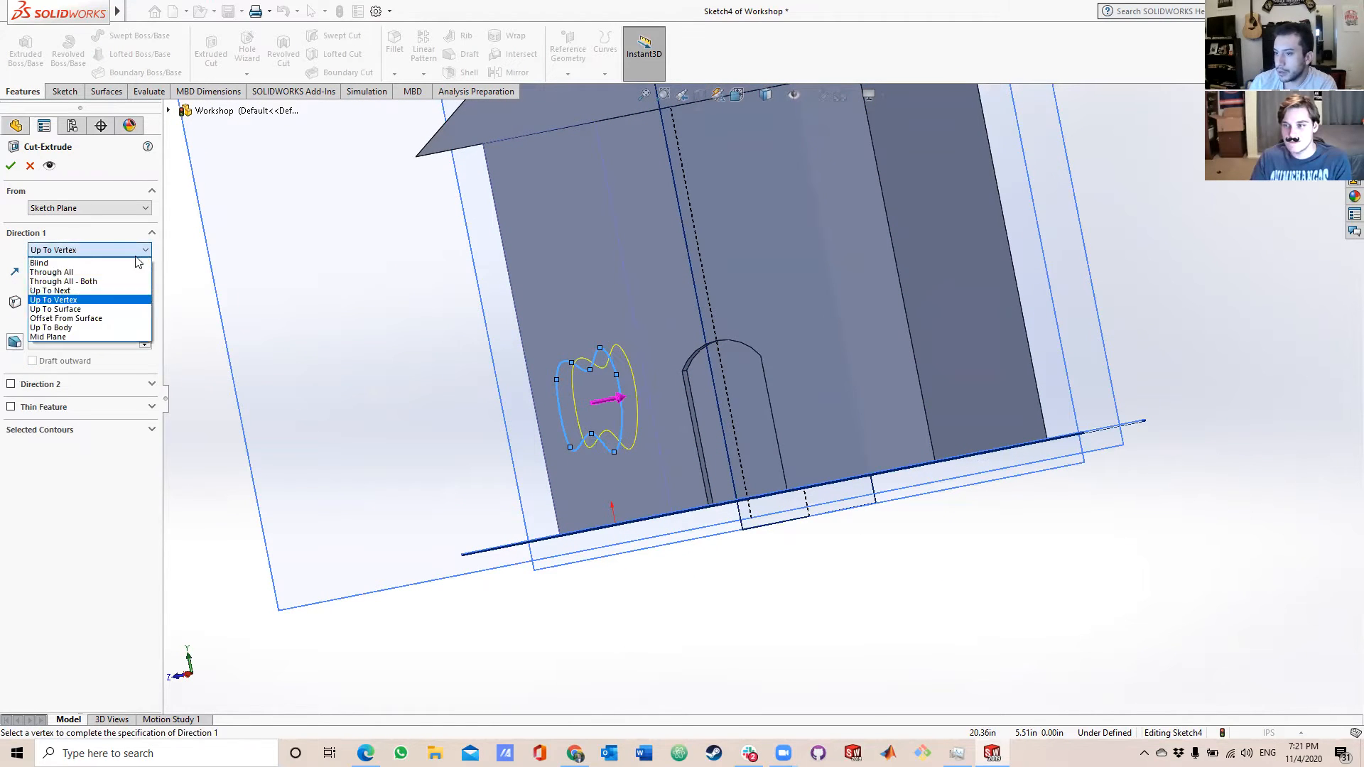
click(130, 312)
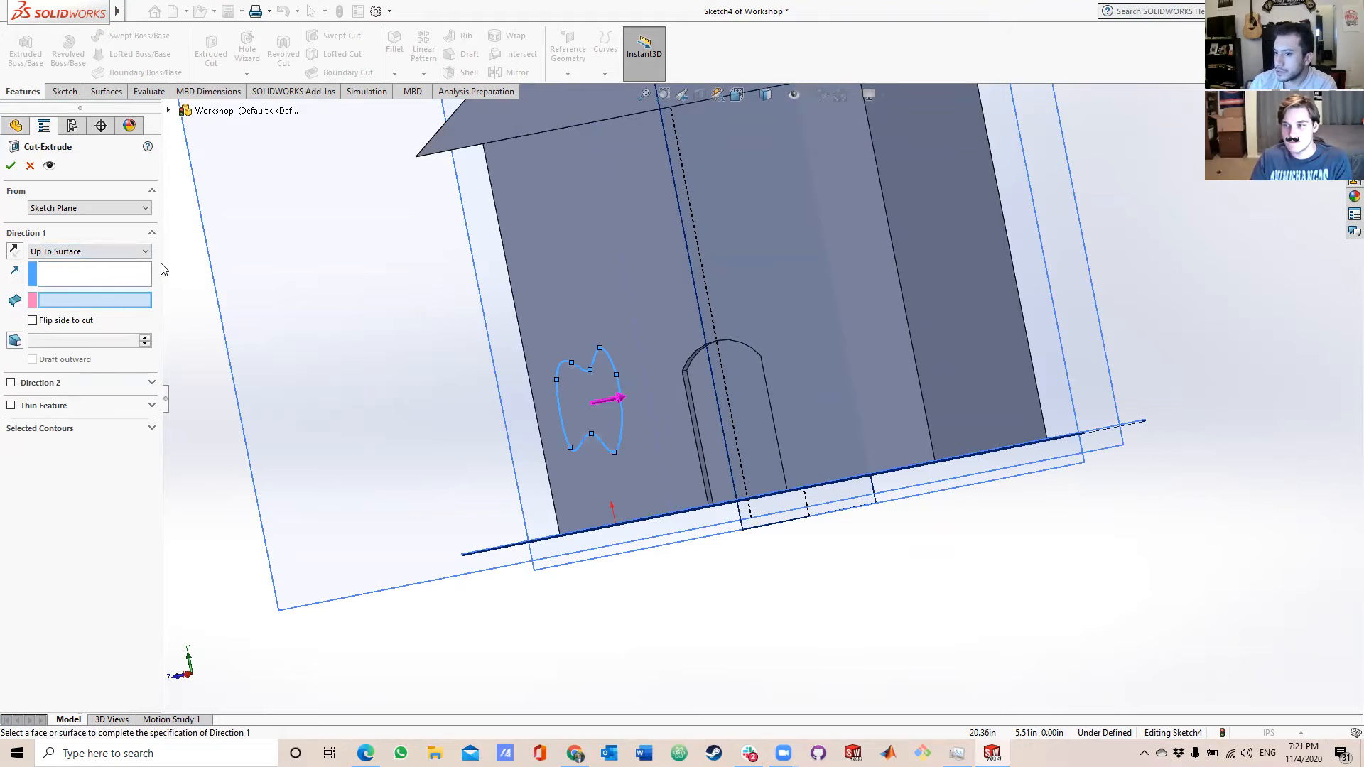
click(951, 331)
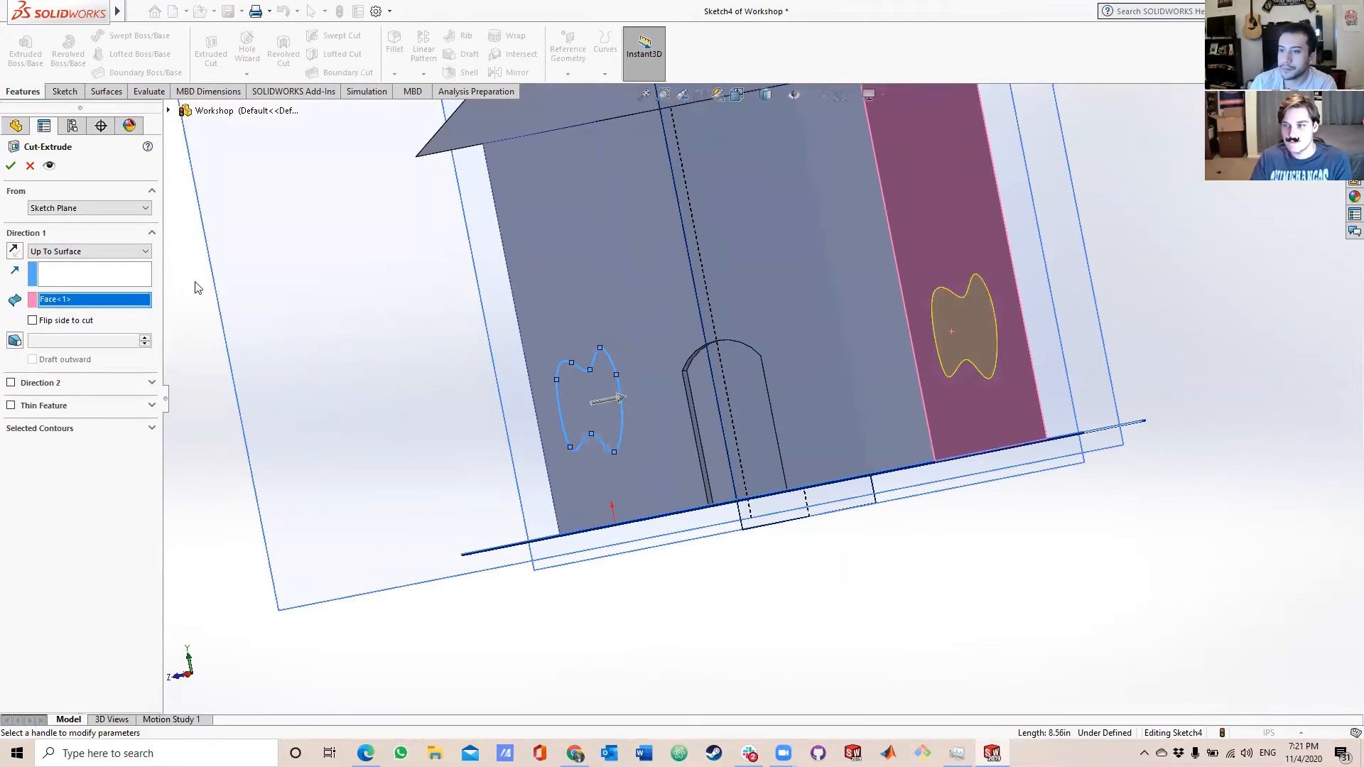
click(141, 256)
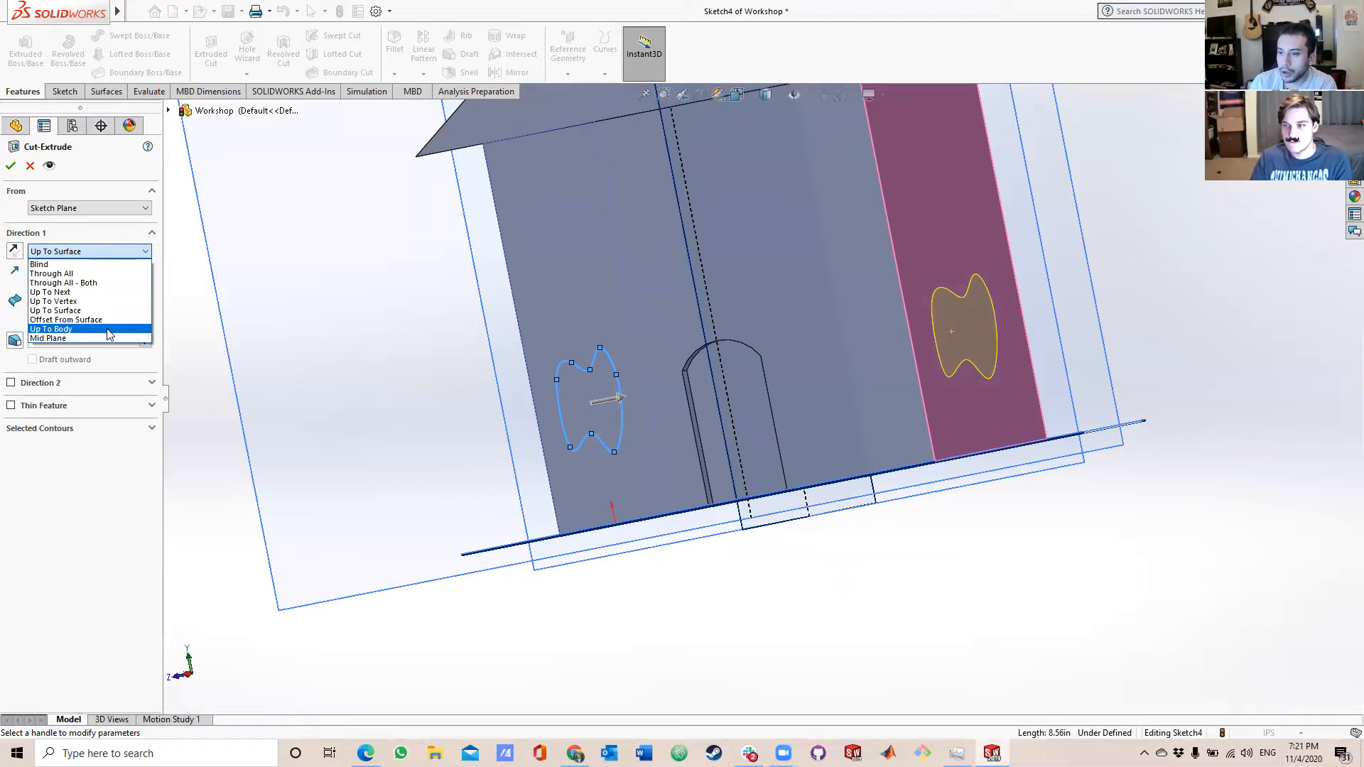
click(103, 274)
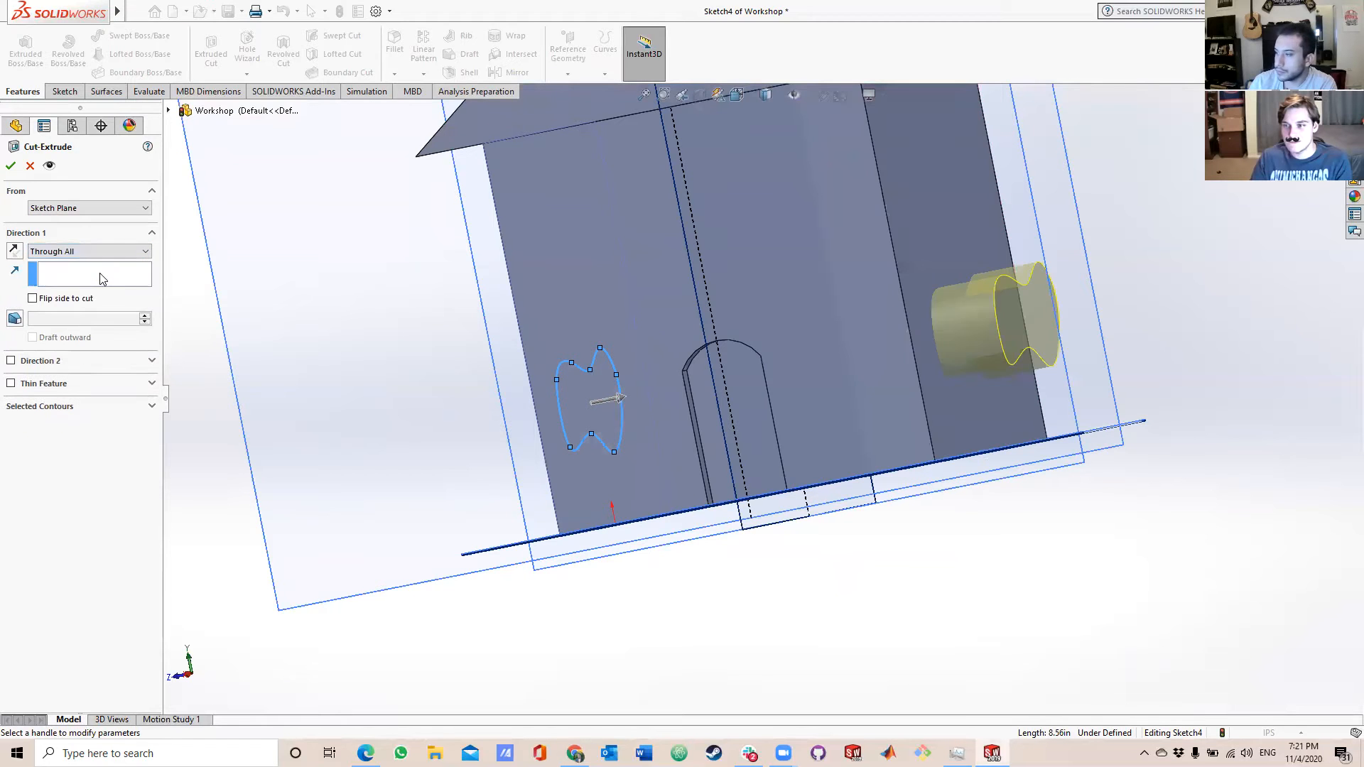
middle_drag(1129, 526, 1155, 526)
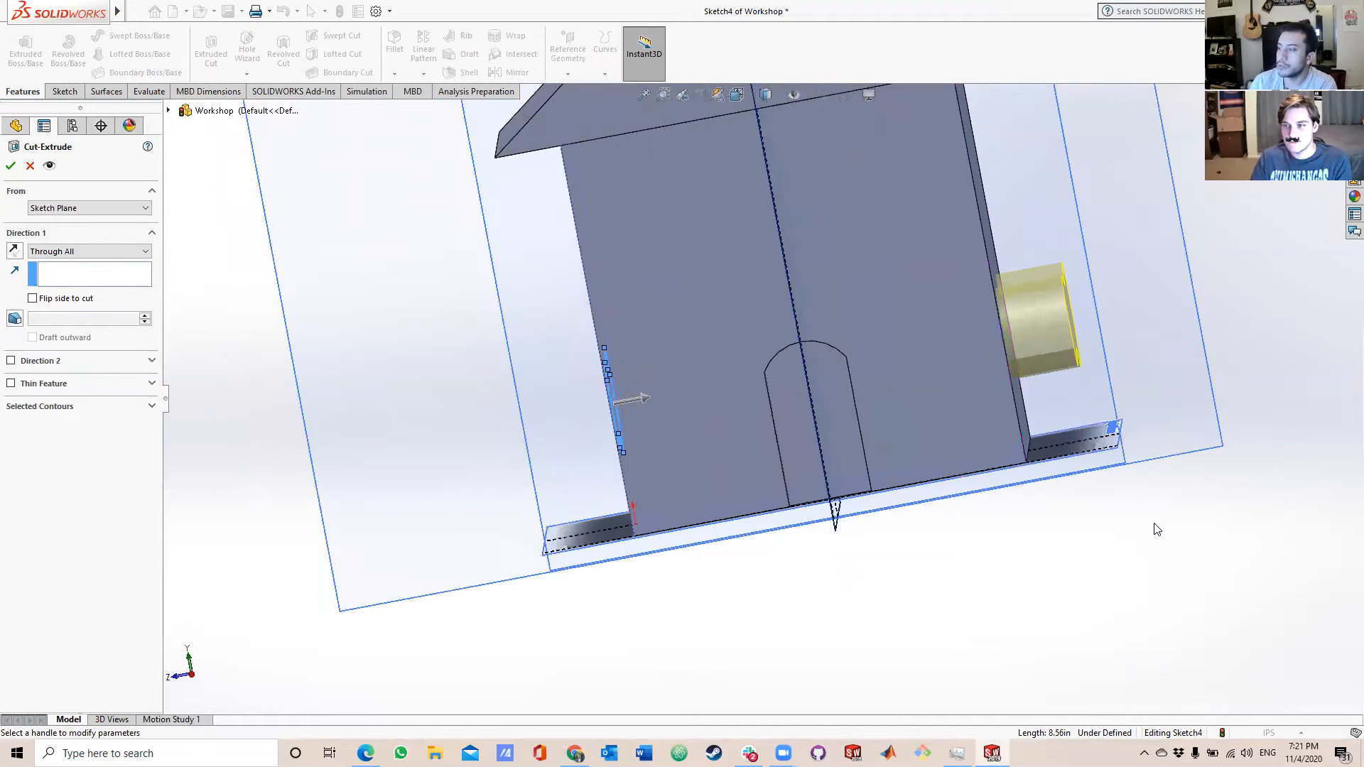
Finish the window cut through the house using the Up To Next end condition.
click(125, 250)
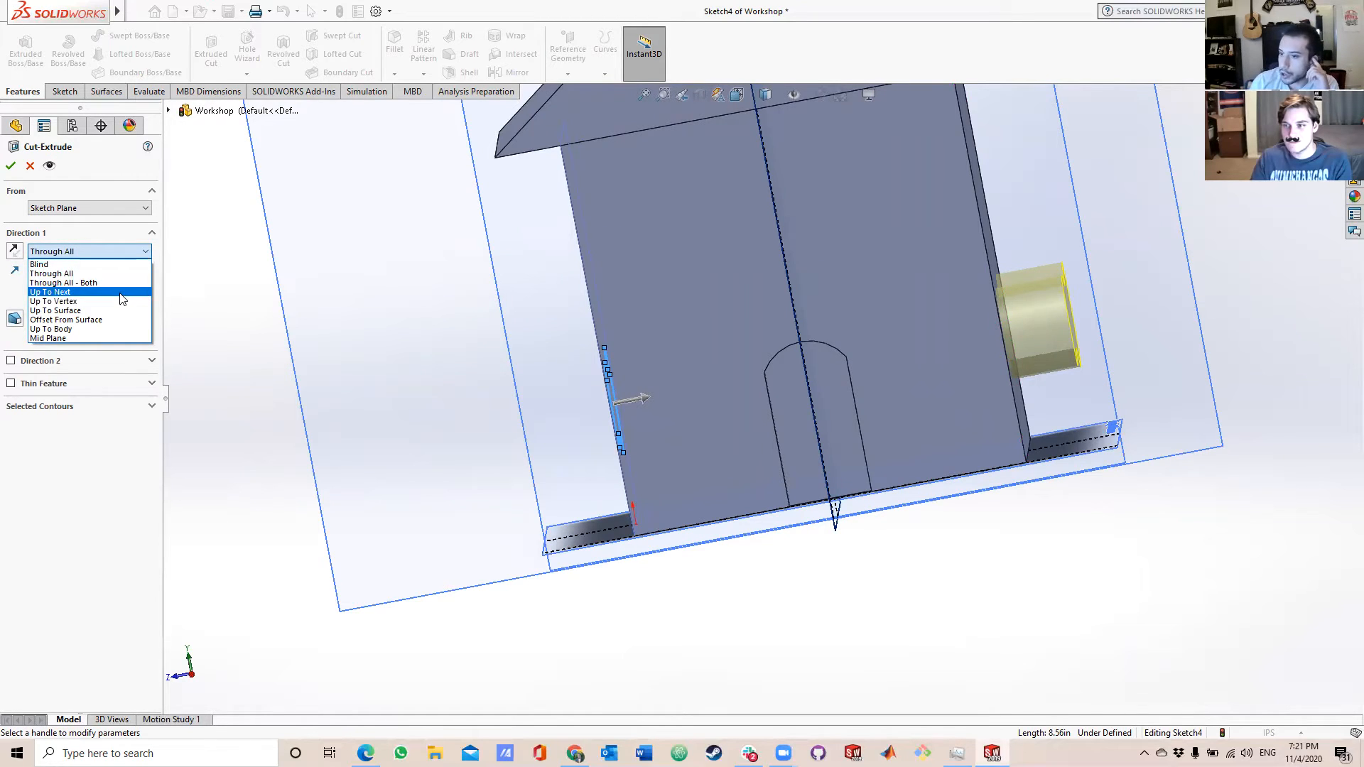
click(122, 293)
middle_drag(544, 327, 608, 307)
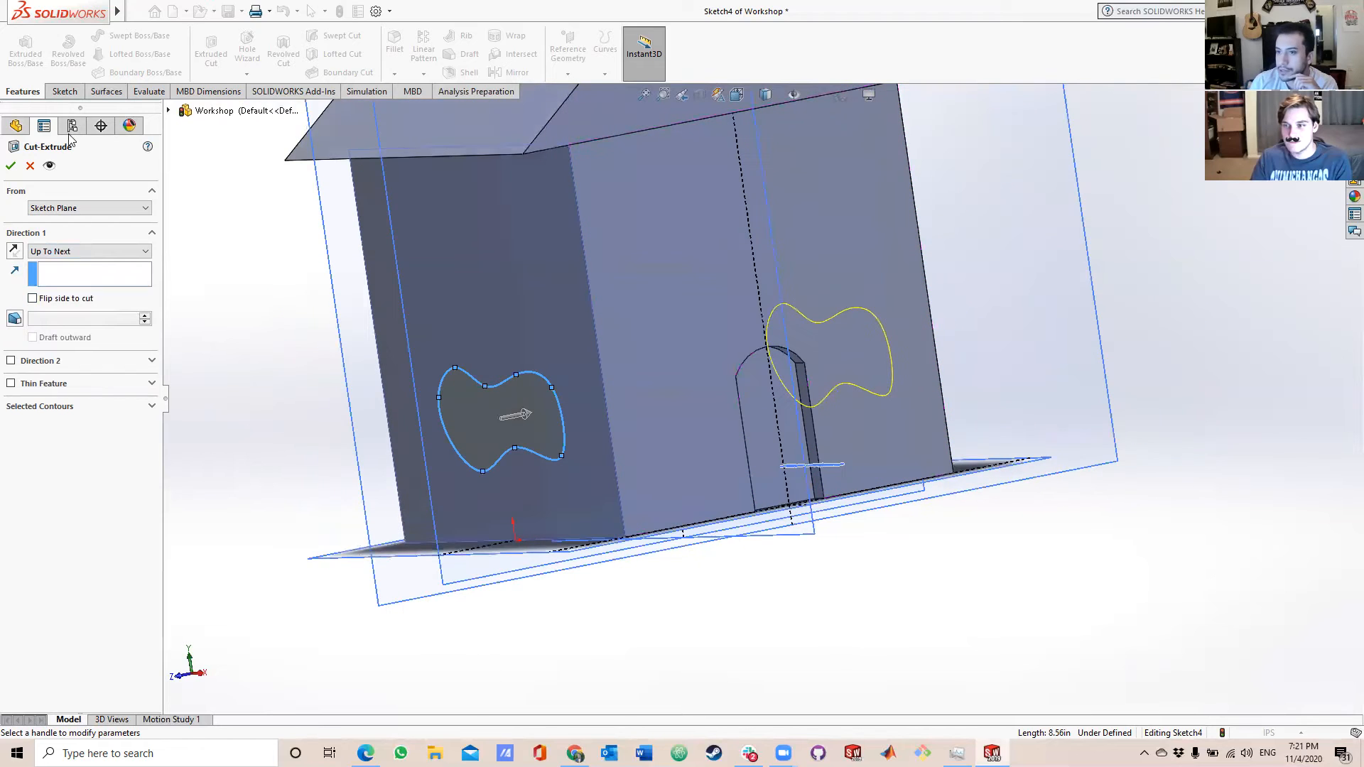
click(12, 166)
middle_drag(554, 360, 522, 368)
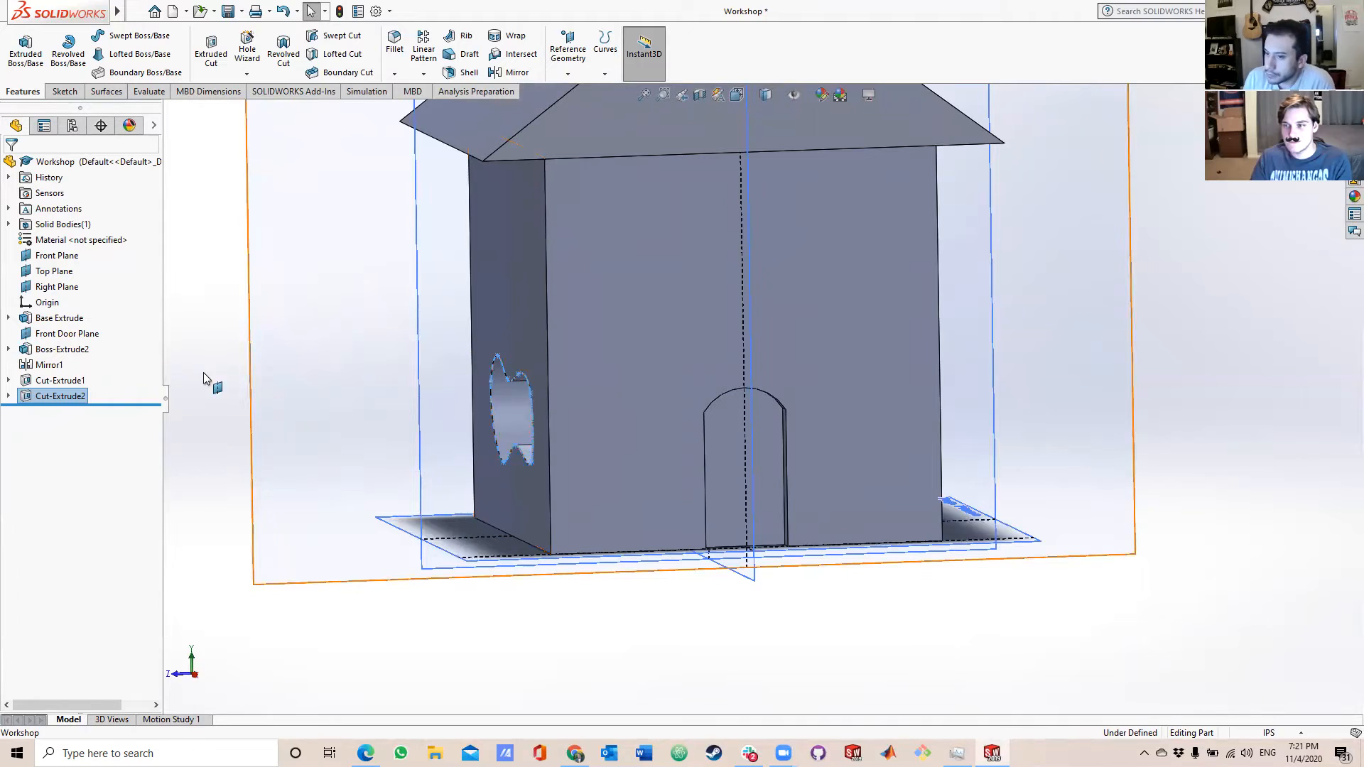
Start the Shell command with the Base Extrude feature selected.
click(71, 317)
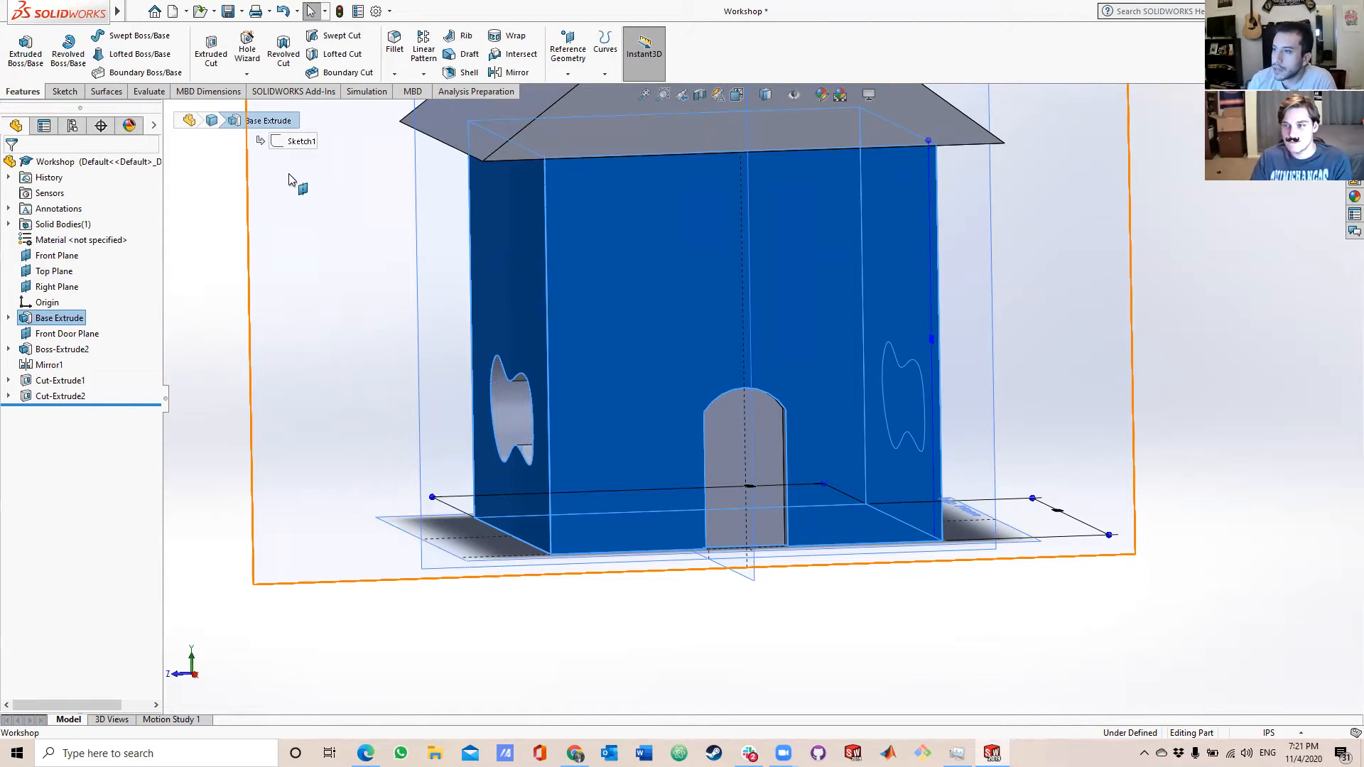
click(461, 76)
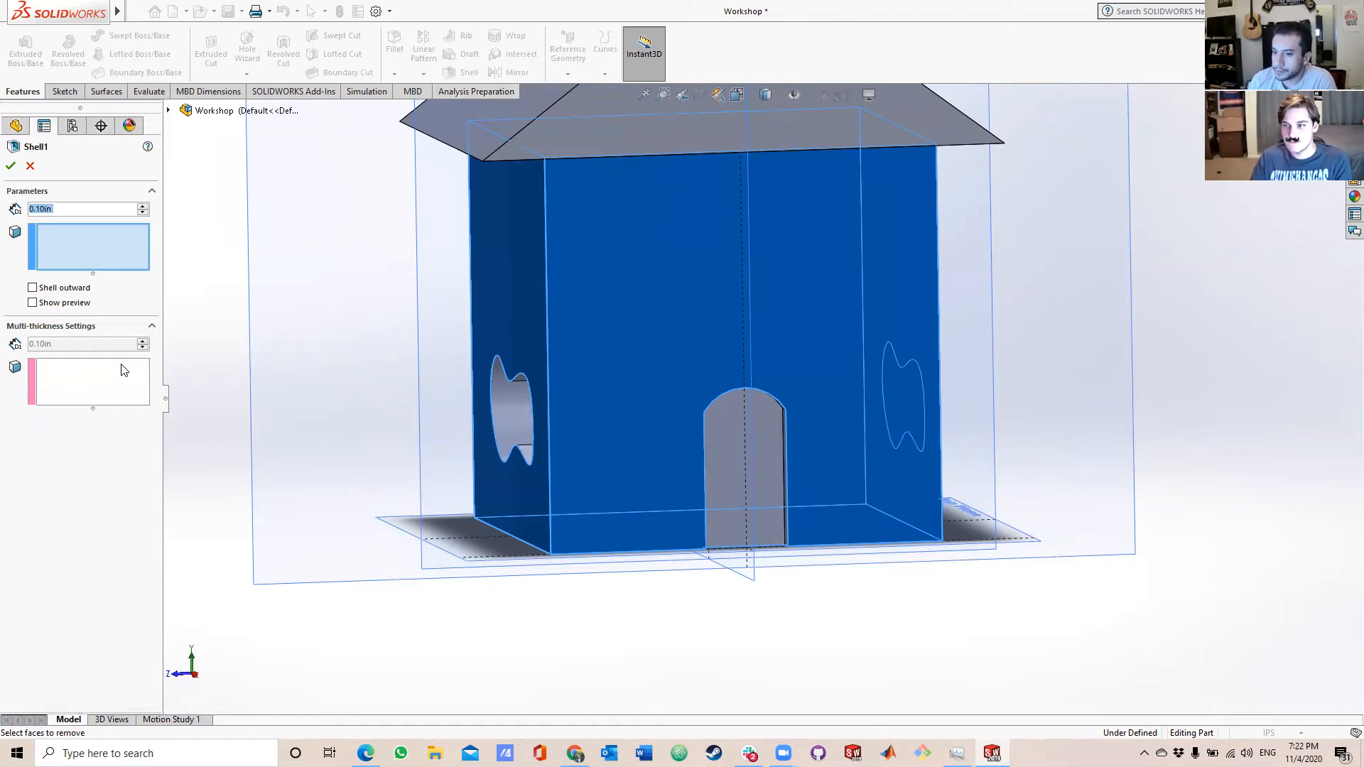
Try adding the base's four outer walls as multi-thickness faces at 0.10 in.
click(85, 370)
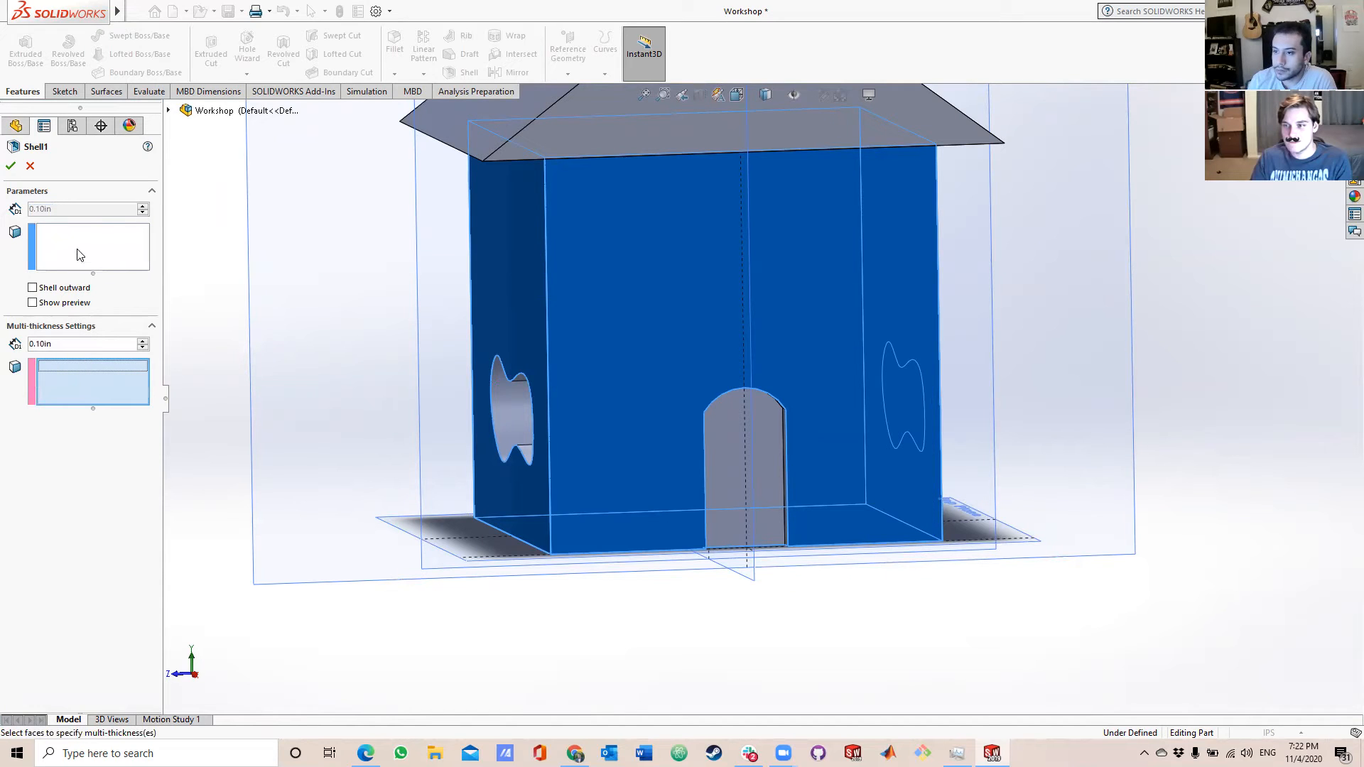
click(139, 346)
click(517, 326)
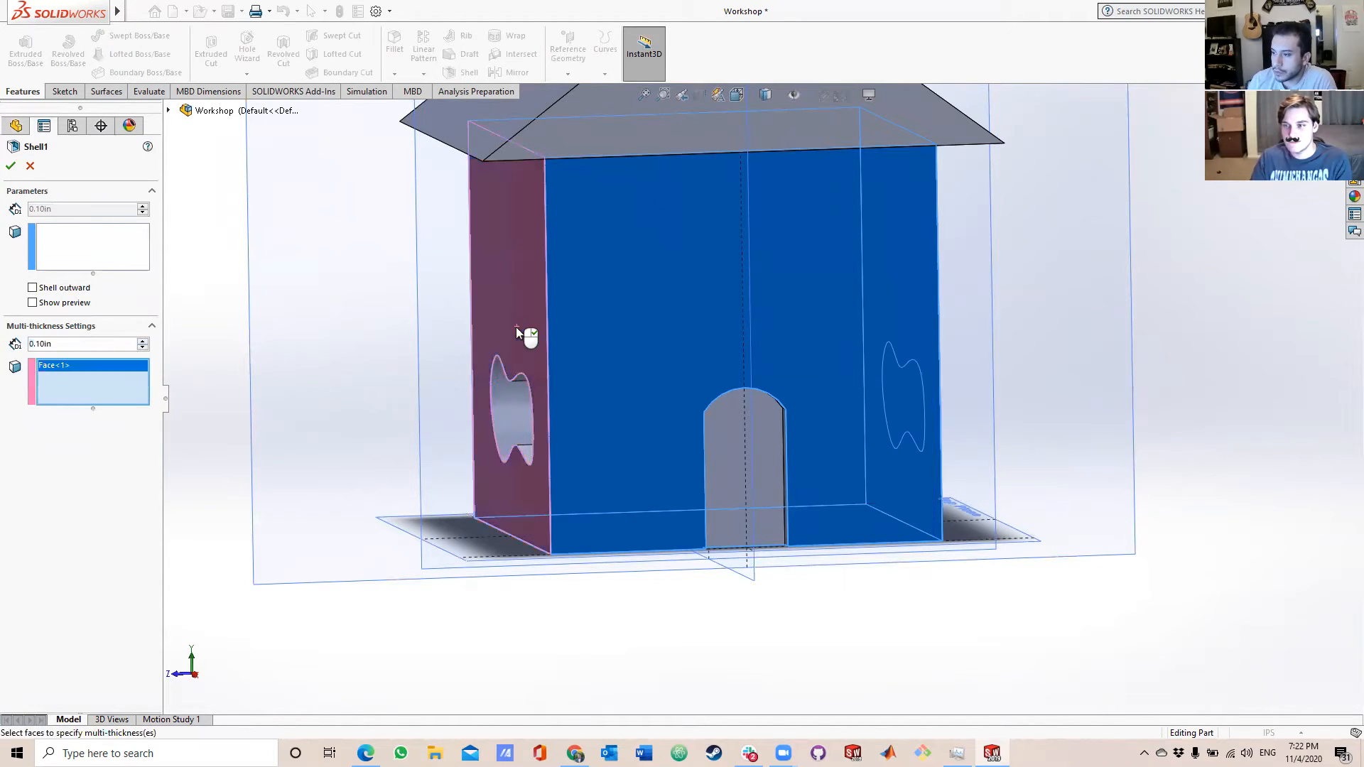
click(574, 321)
middle_drag(857, 311, 694, 334)
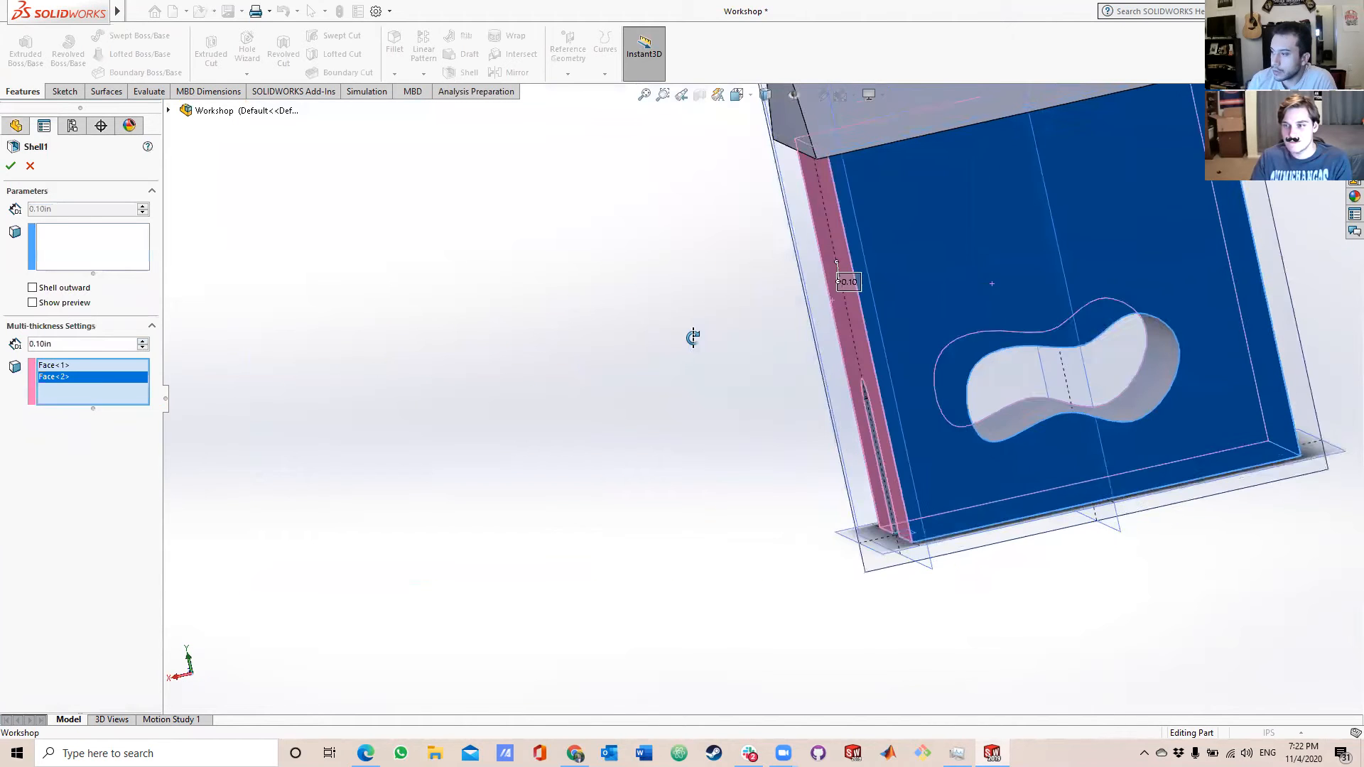
click(927, 273)
middle_drag(1169, 295, 1243, 331)
click(1236, 220)
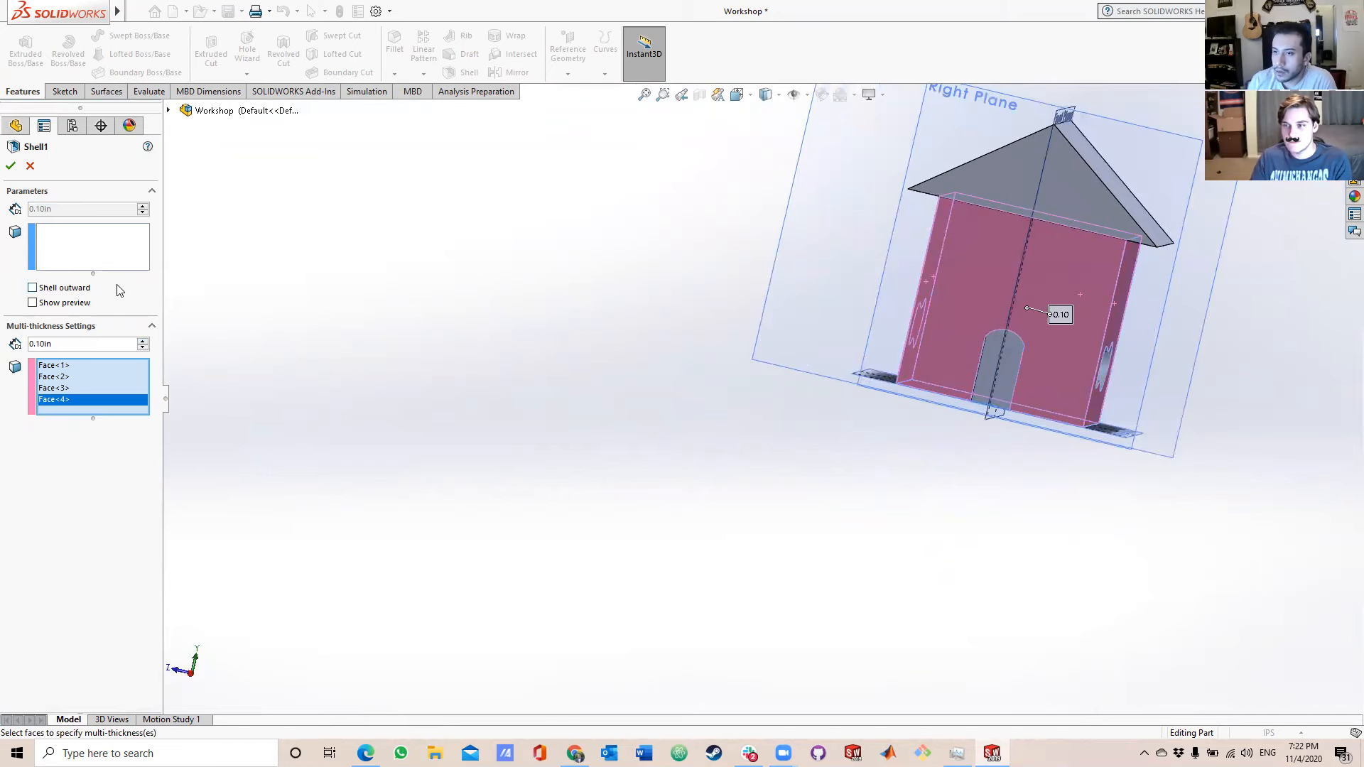
Remove all the wall faces from the shell's multi-thickness selection.
click(108, 364)
key(Delete)
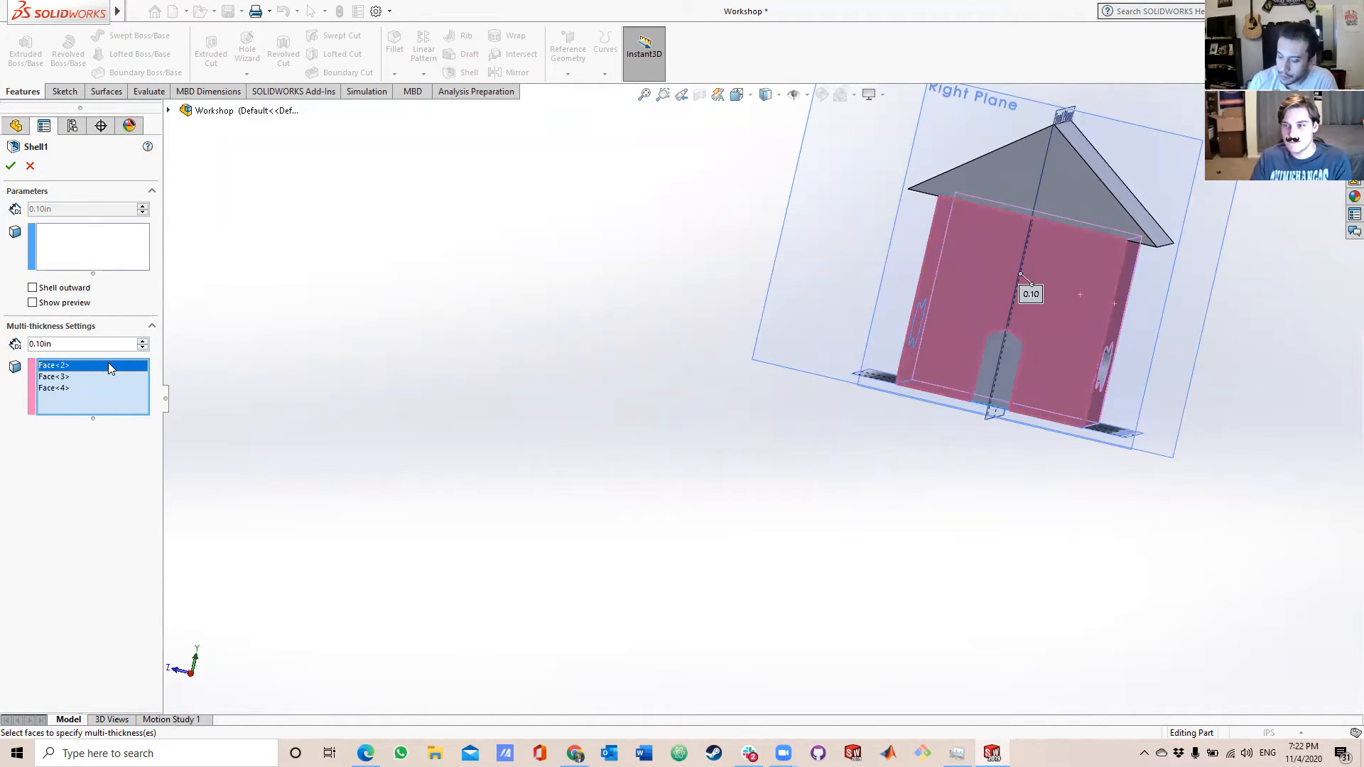
key(Delete)
key(Delete)
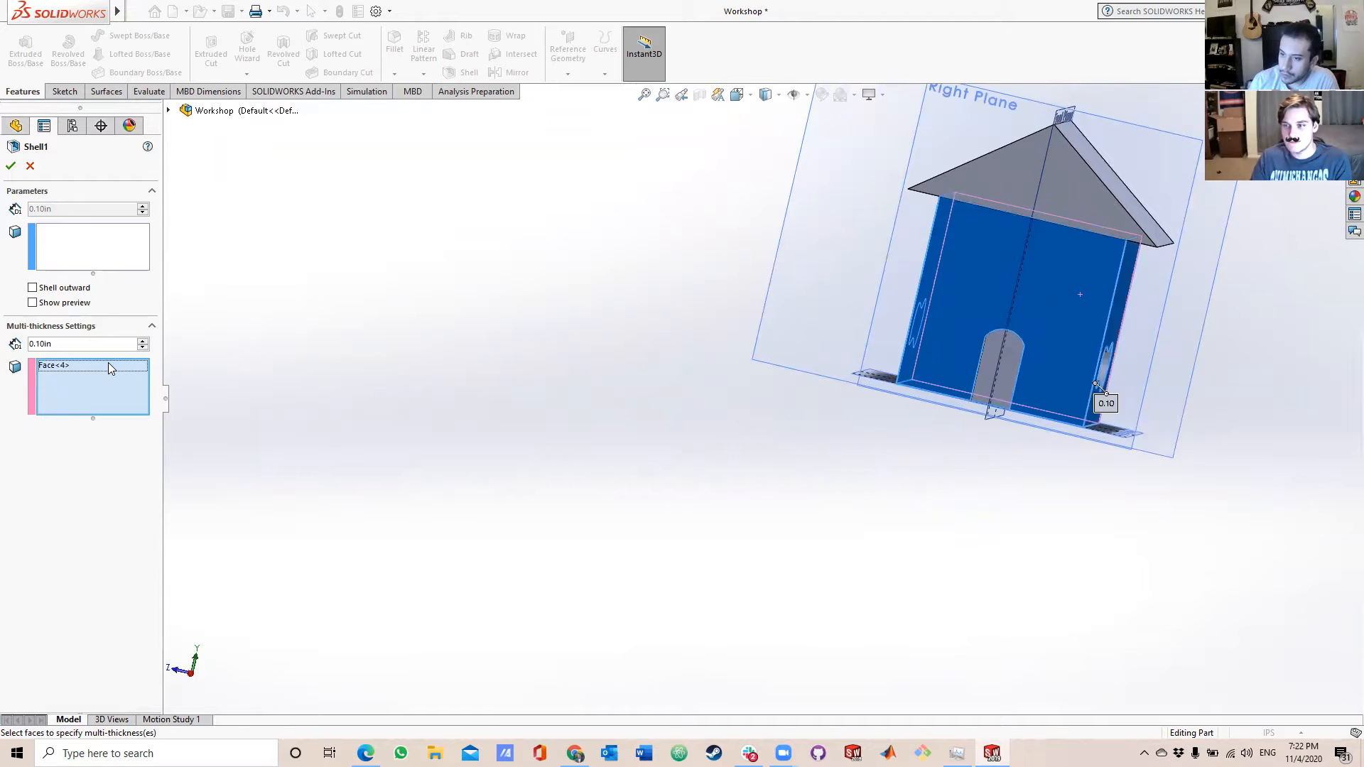
click(109, 366)
key(Delete)
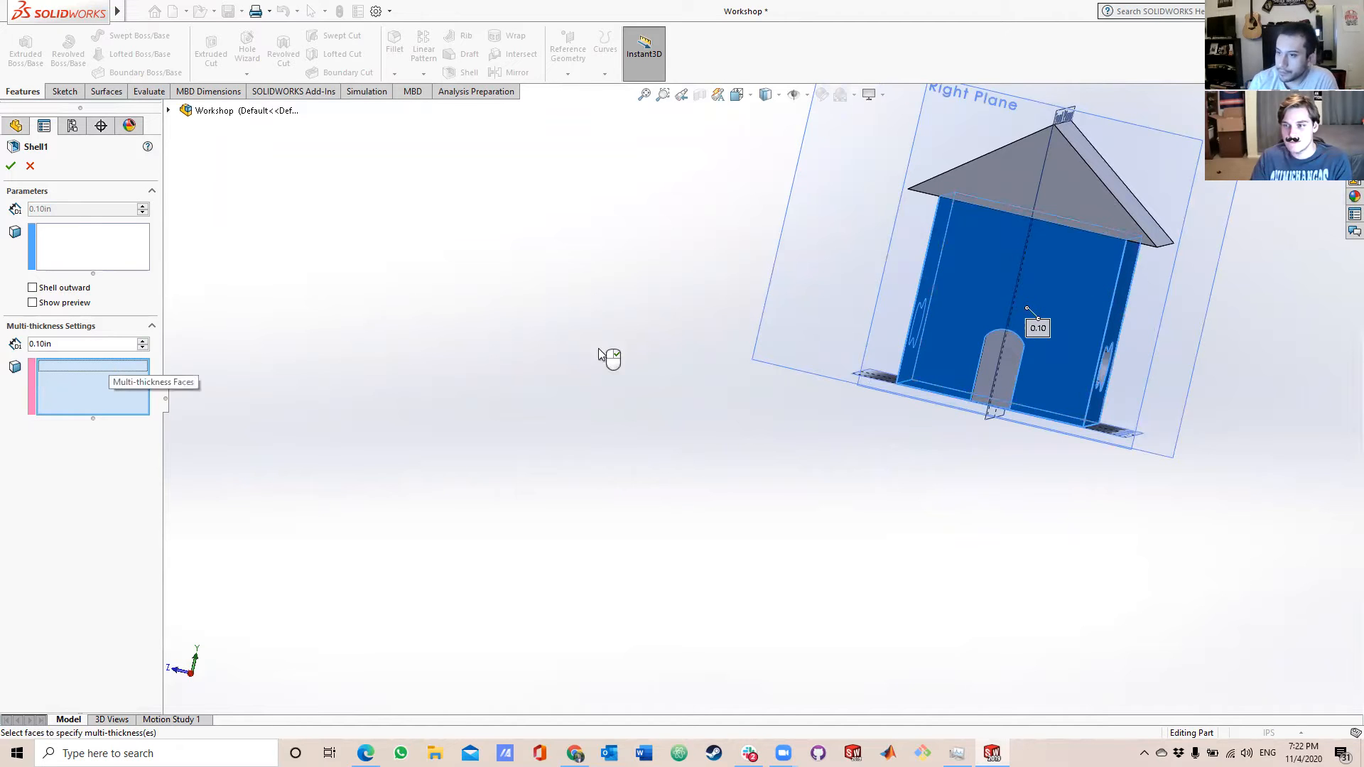
Finish shelling the body at 0.10 in with no faces removed and the preview shown.
scroll(909, 383, down, 2)
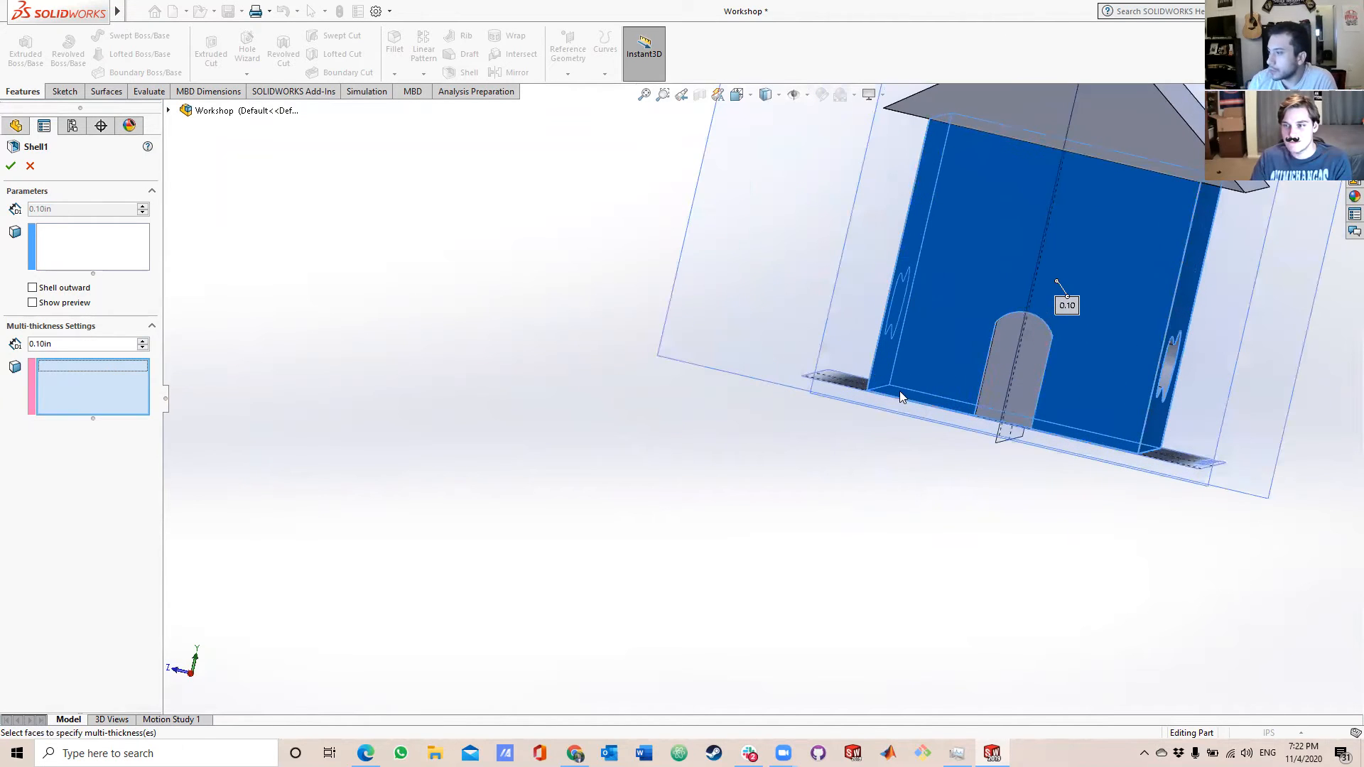
click(60, 262)
click(33, 303)
middle_drag(1144, 295, 1019, 436)
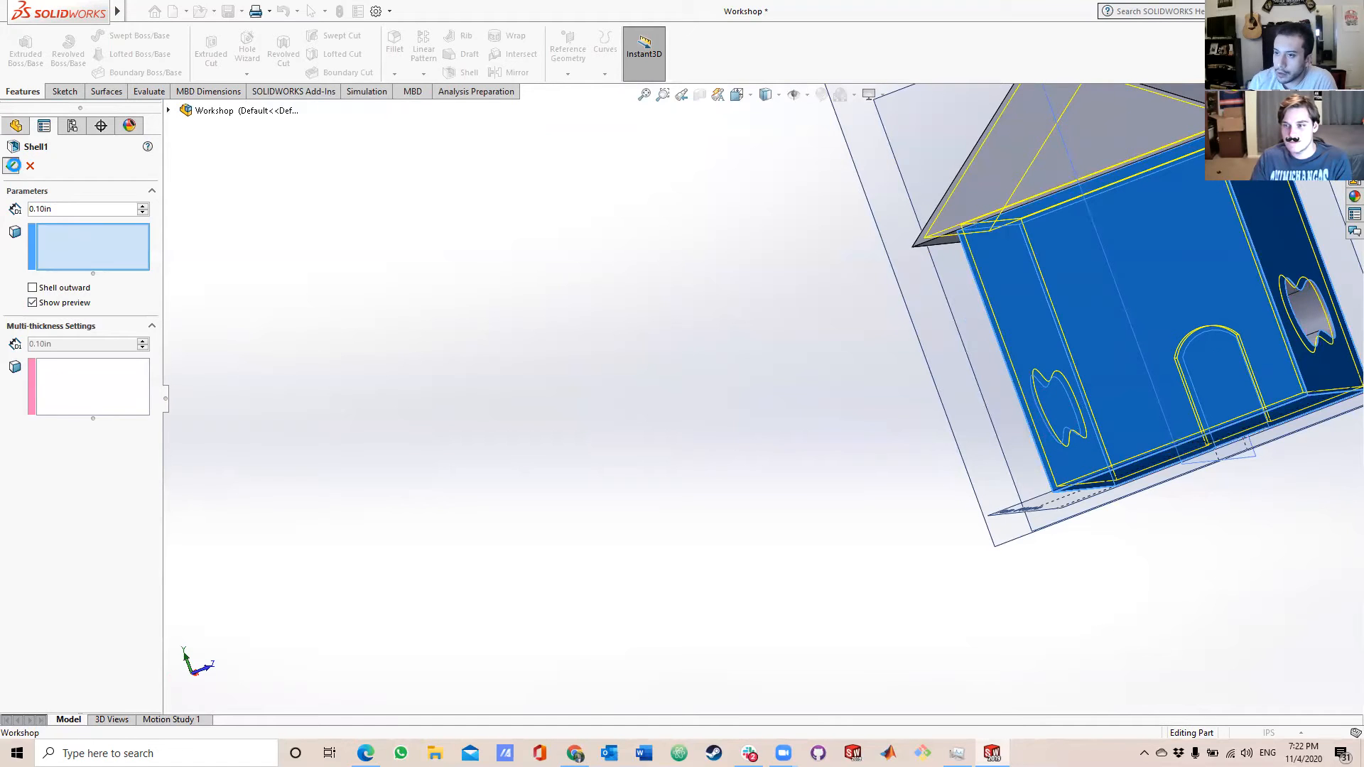
key(Return)
Try editing the shell feature to remove the base's four outer wall faces at 0.10 in thickness.
middle_drag(987, 357, 796, 490)
right_click(45, 413)
click(53, 371)
middle_drag(1098, 395, 1039, 426)
middle_drag(1035, 431, 885, 413)
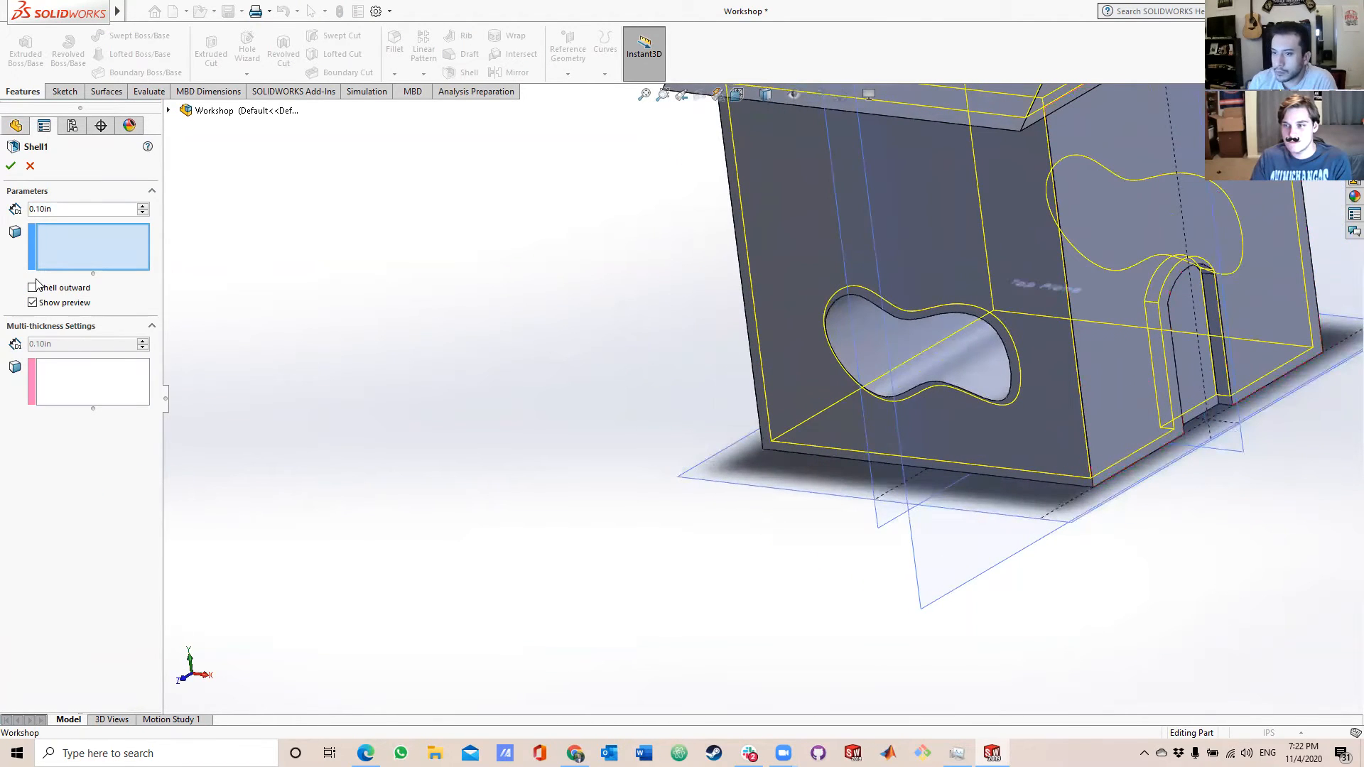
click(793, 216)
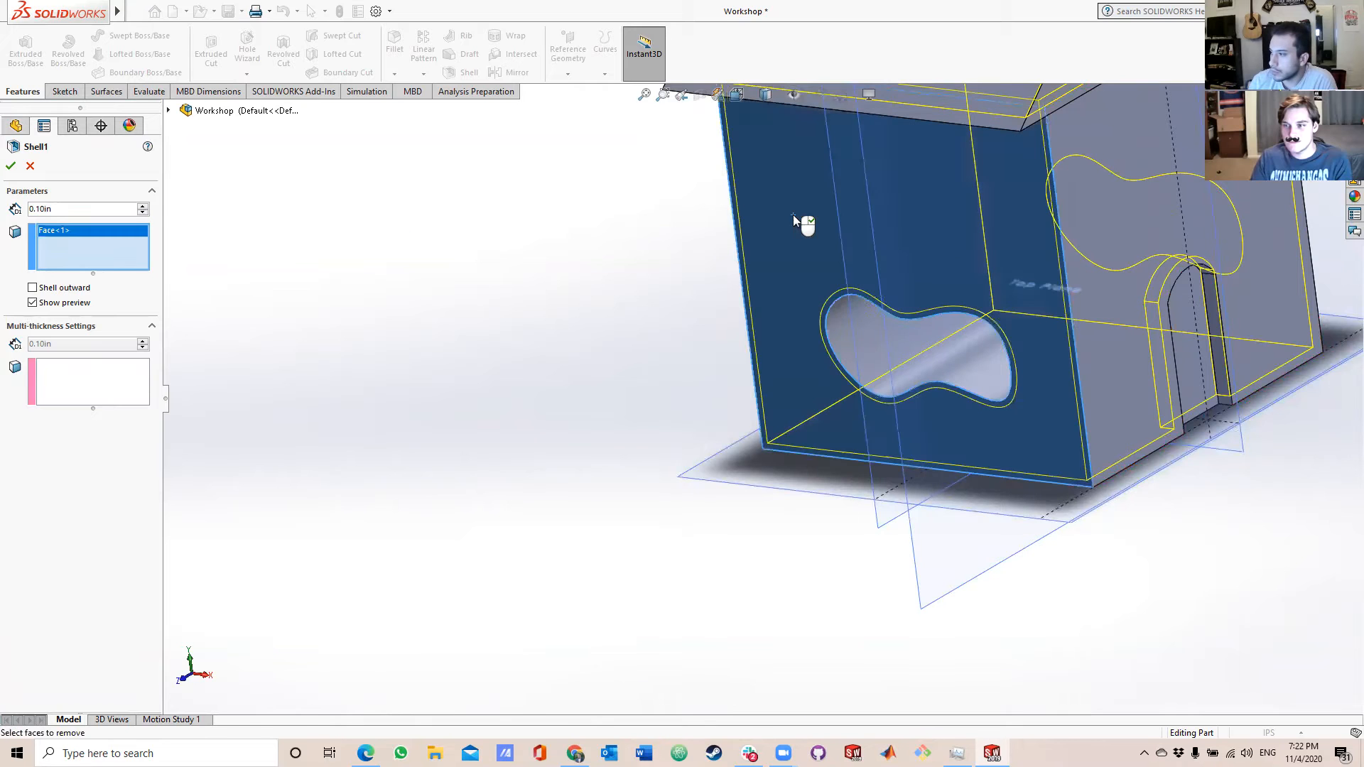
middle_drag(793, 216, 1104, 226)
click(1105, 226)
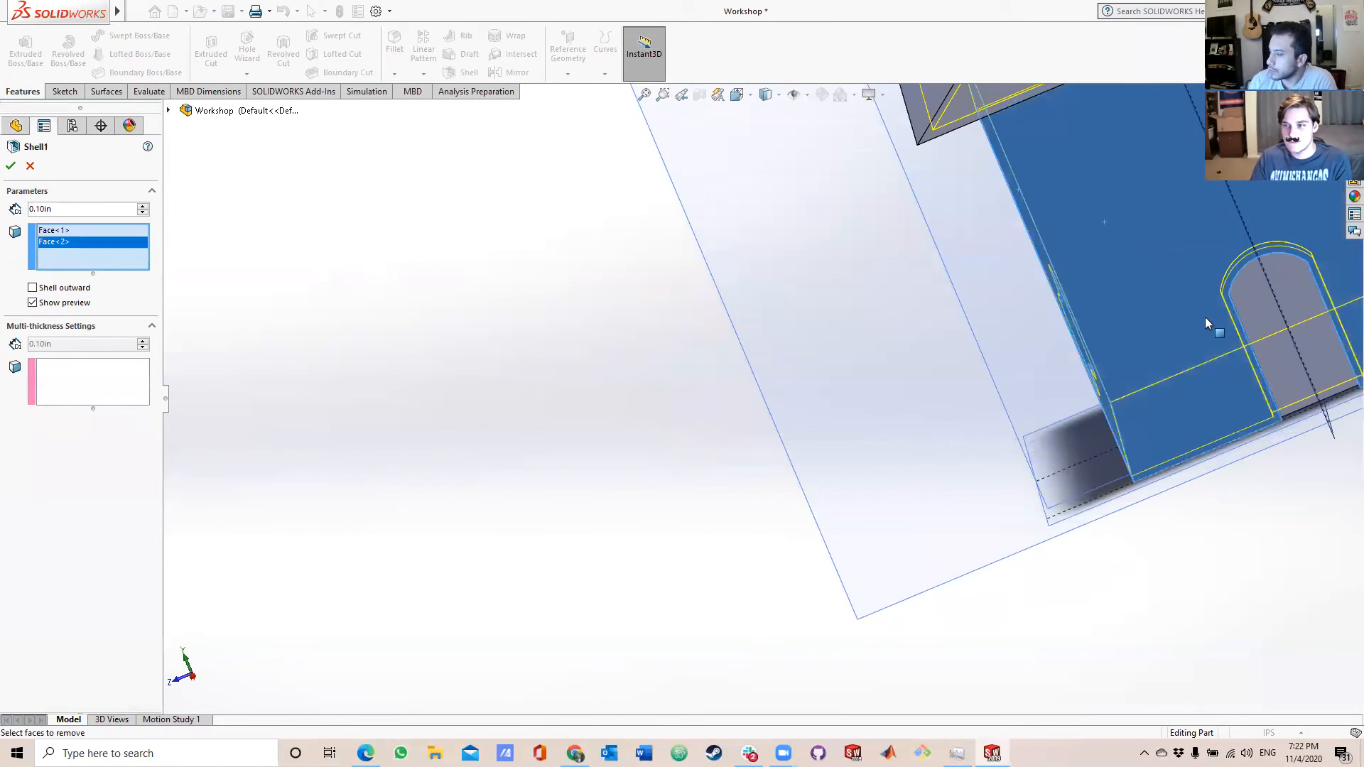
scroll(1204, 316, up, 5)
middle_drag(1166, 297, 1013, 442)
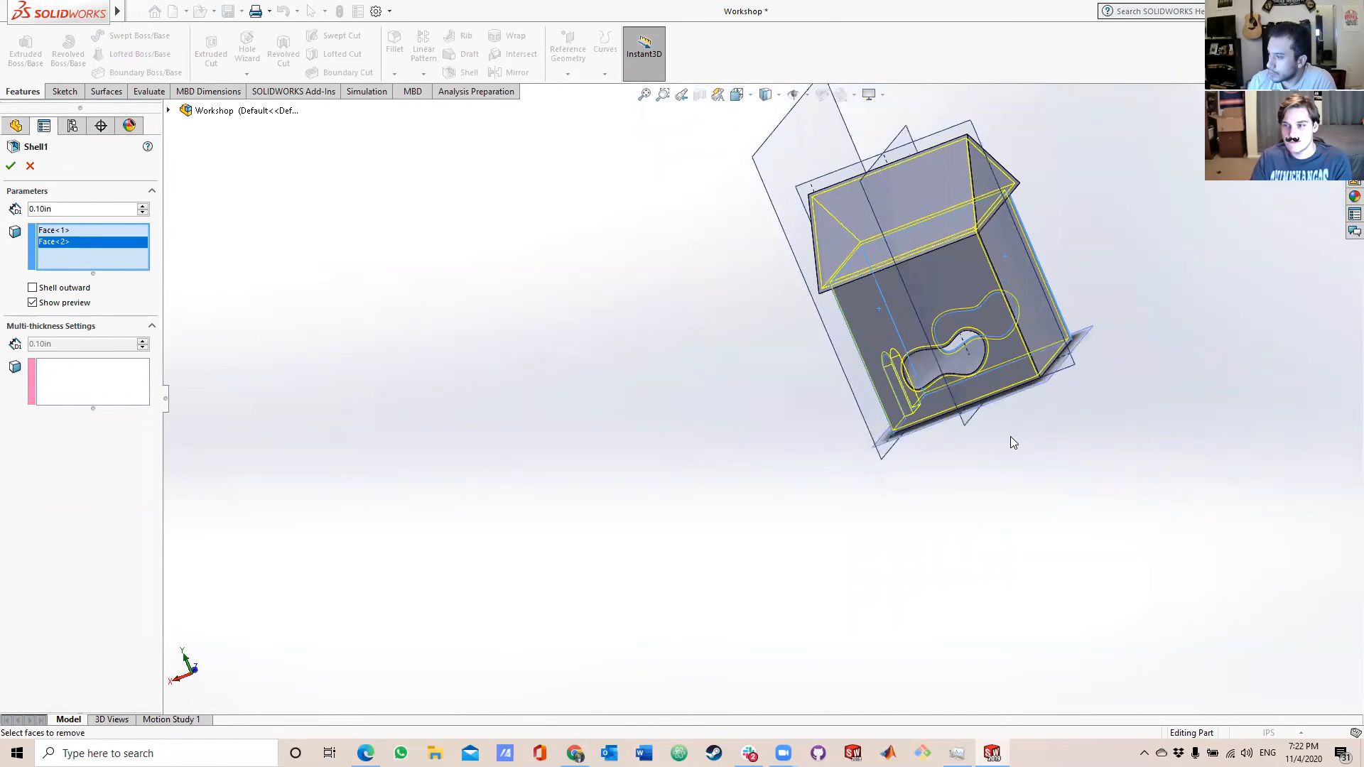
click(980, 285)
click(1036, 273)
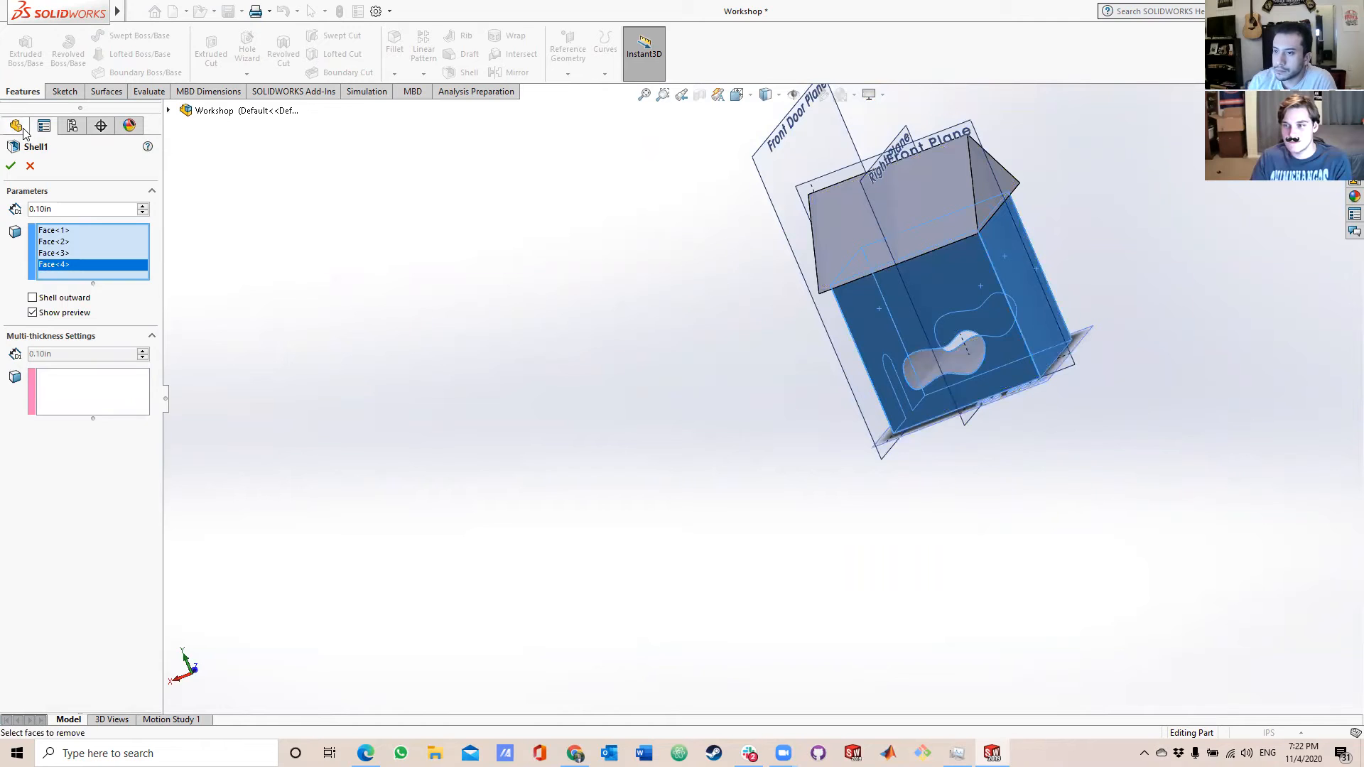
click(14, 169)
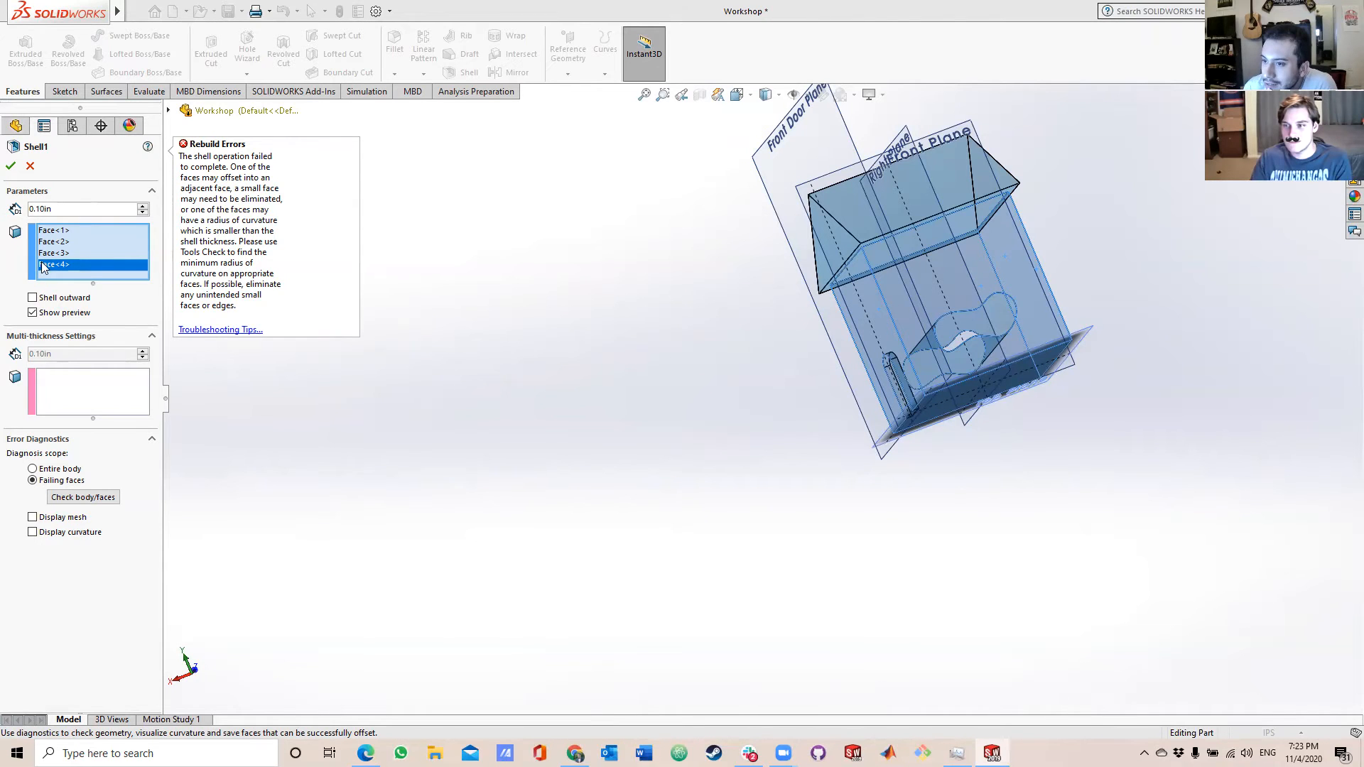
click(30, 165)
Examine the shelled house's window opening, floor and door recess, with the window wall face selected.
middle_drag(812, 474, 834, 418)
scroll(959, 335, down, 4)
click(834, 417)
click(794, 333)
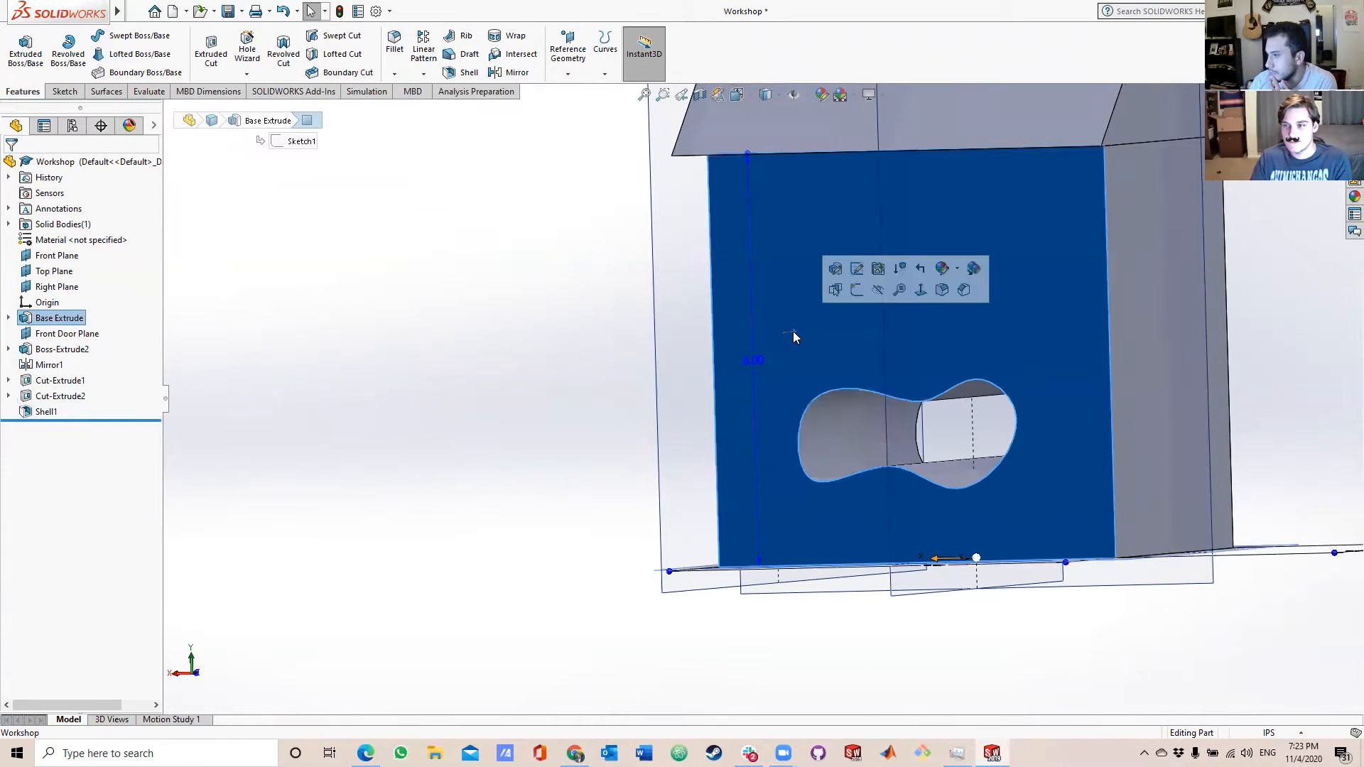
scroll(1136, 469, down, 4)
middle_drag(1108, 469, 1051, 372)
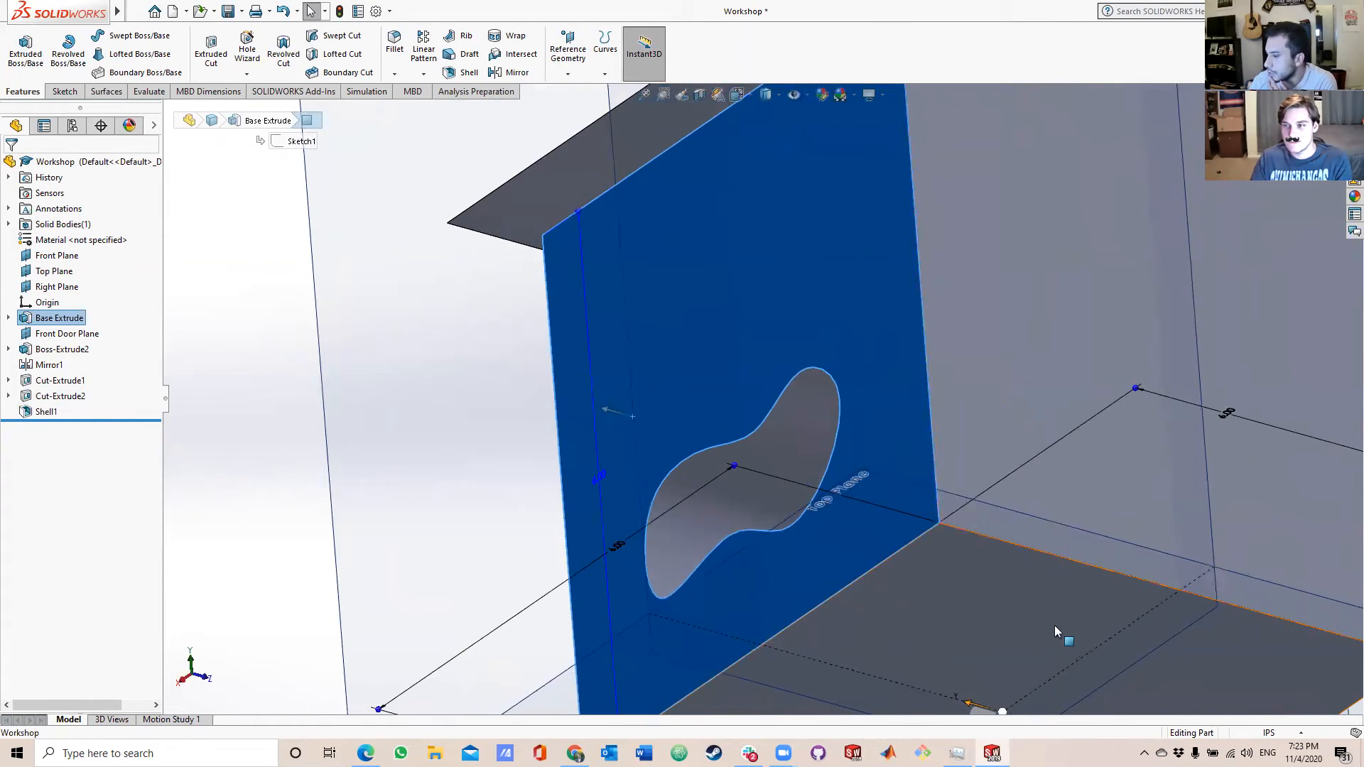
scroll(1054, 625, up, 3)
middle_drag(935, 533, 1058, 623)
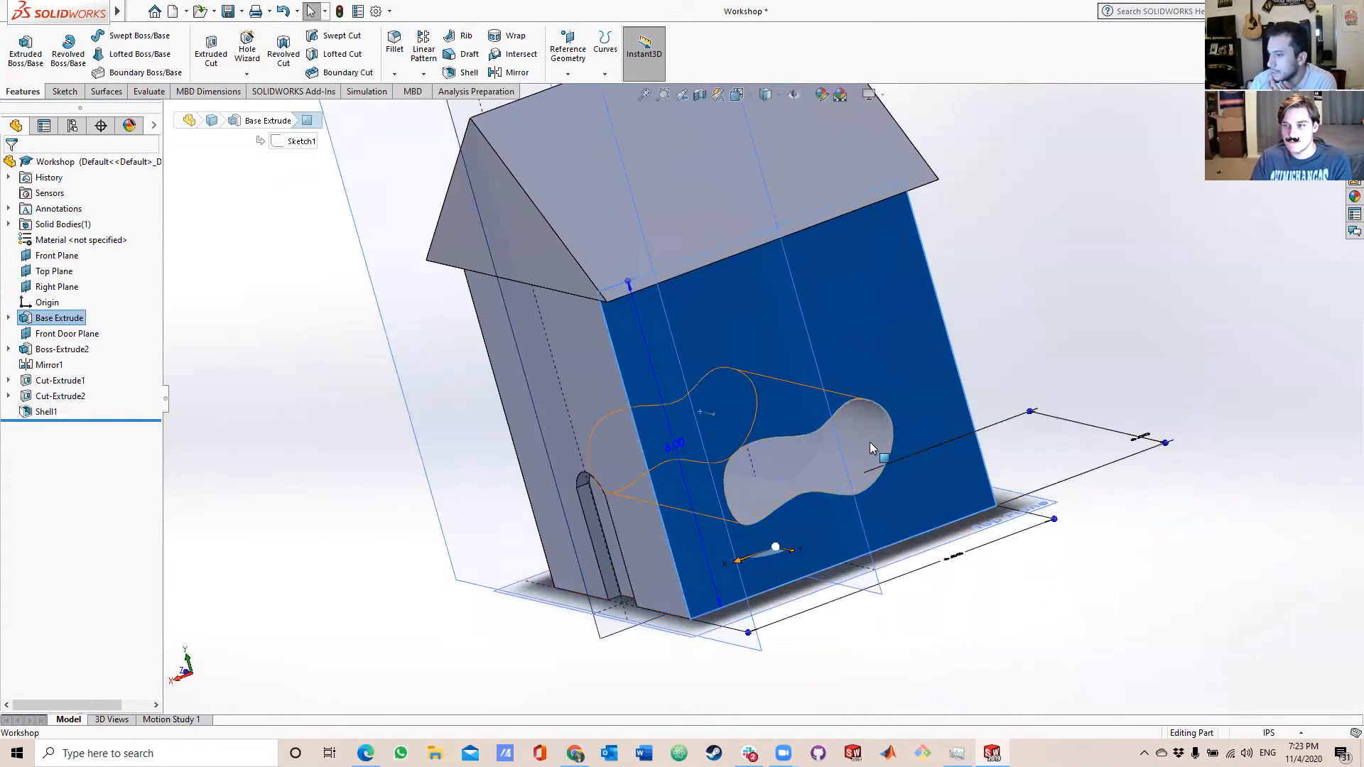
scroll(818, 494, down, 6)
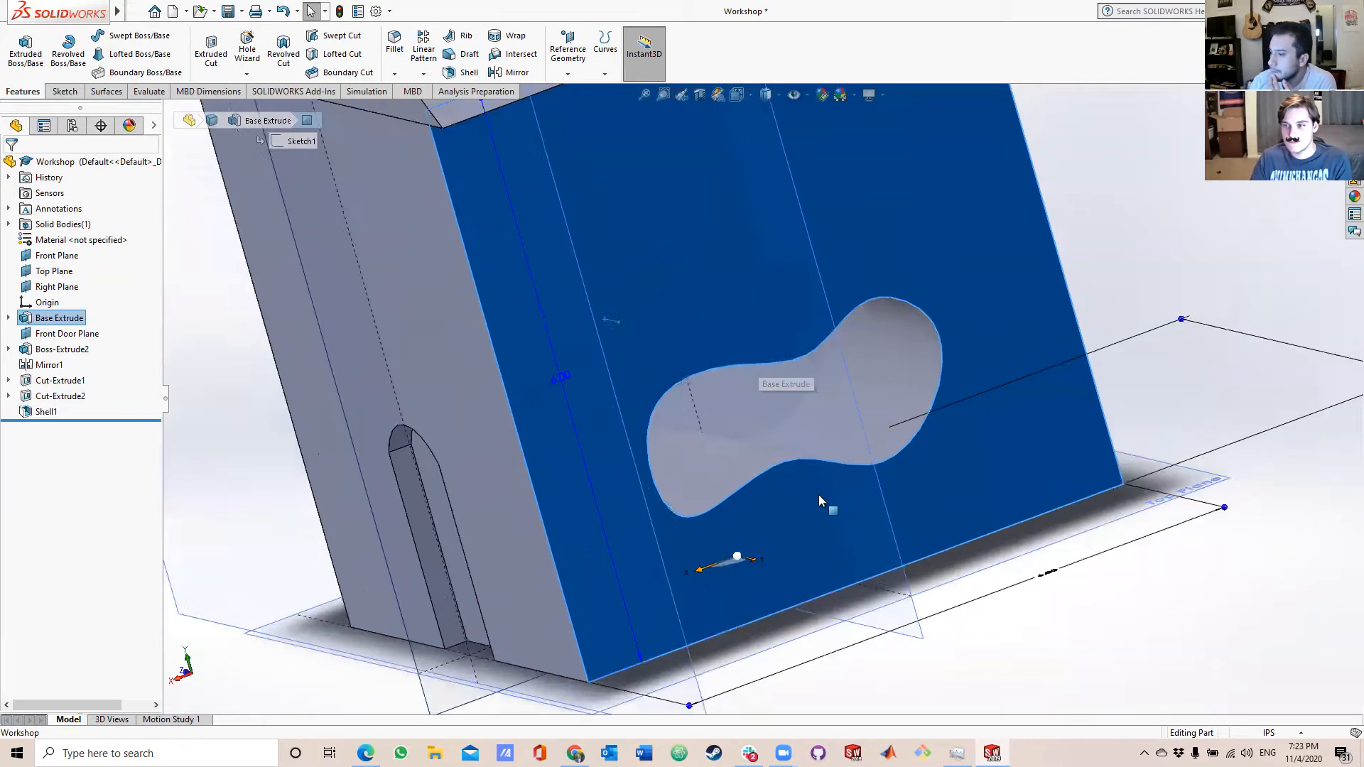
scroll(752, 434, up, 5)
middle_drag(752, 434, 764, 403)
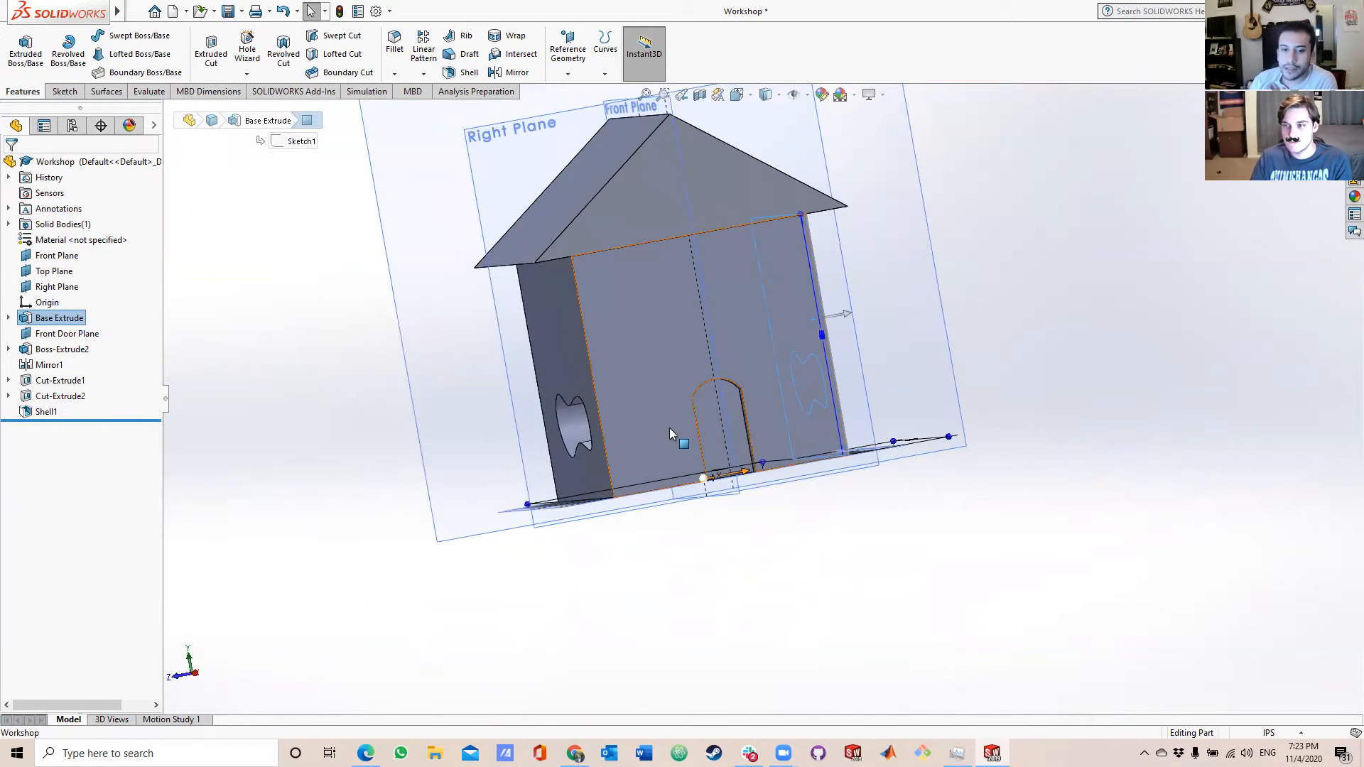
scroll(702, 424, down, 2)
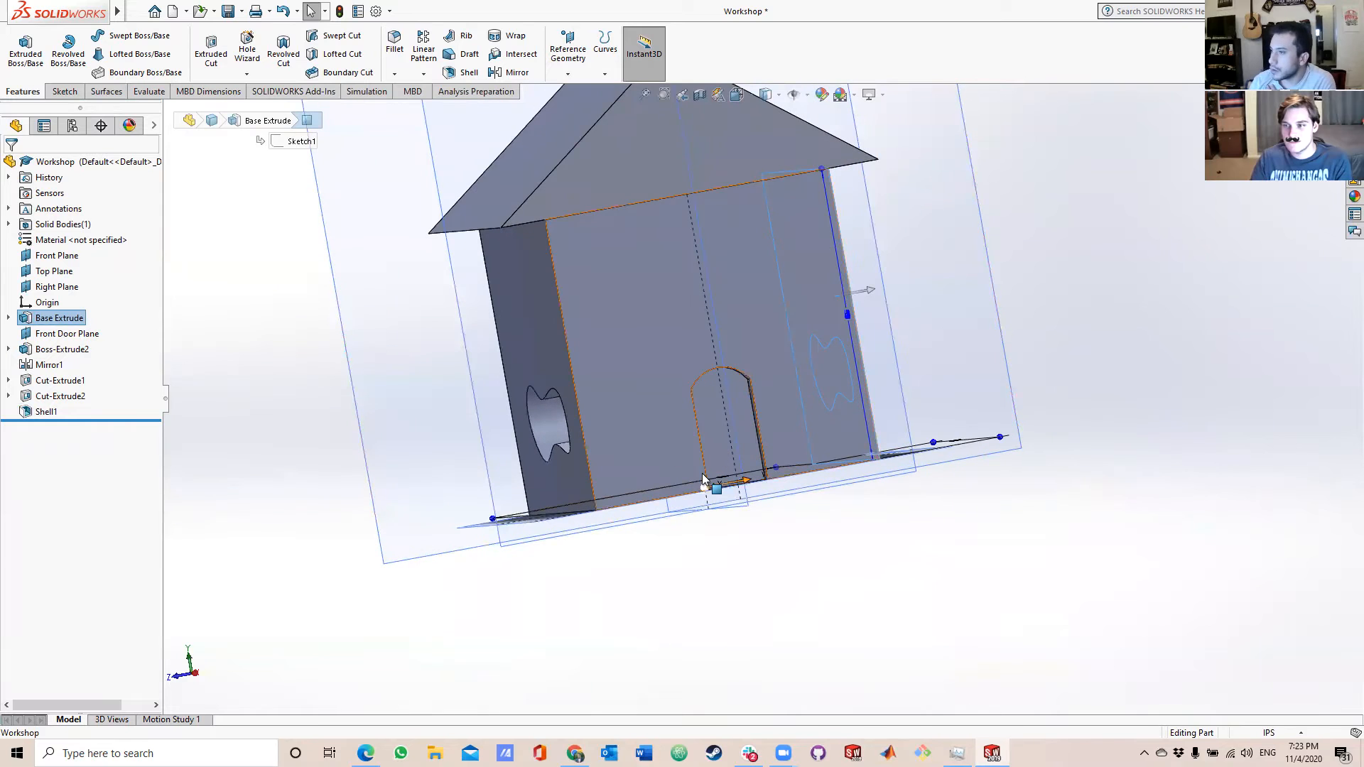
Inspect the hollow interior with a temporary section view offset from the selected wall, moving the cut to -1.74 in and -8.13 in.
click(700, 95)
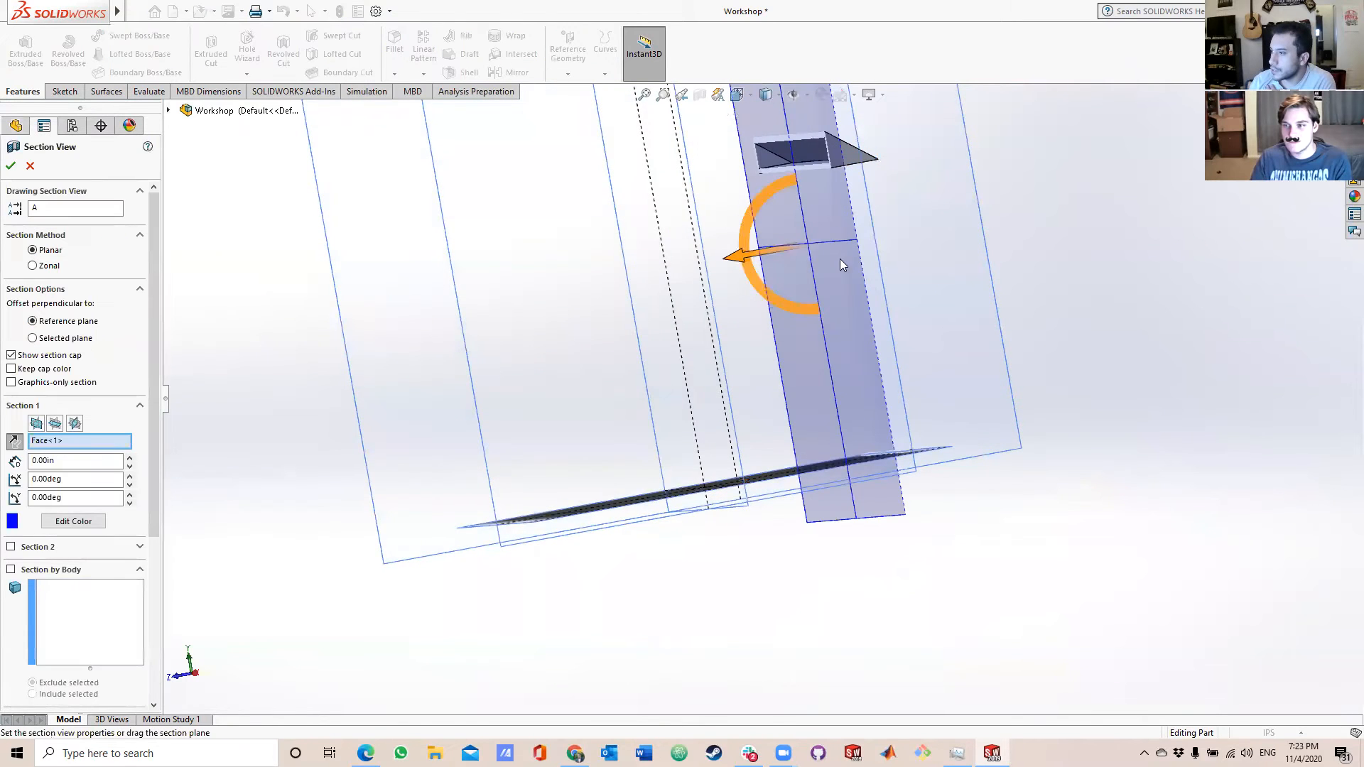
drag(689, 246, 640, 273)
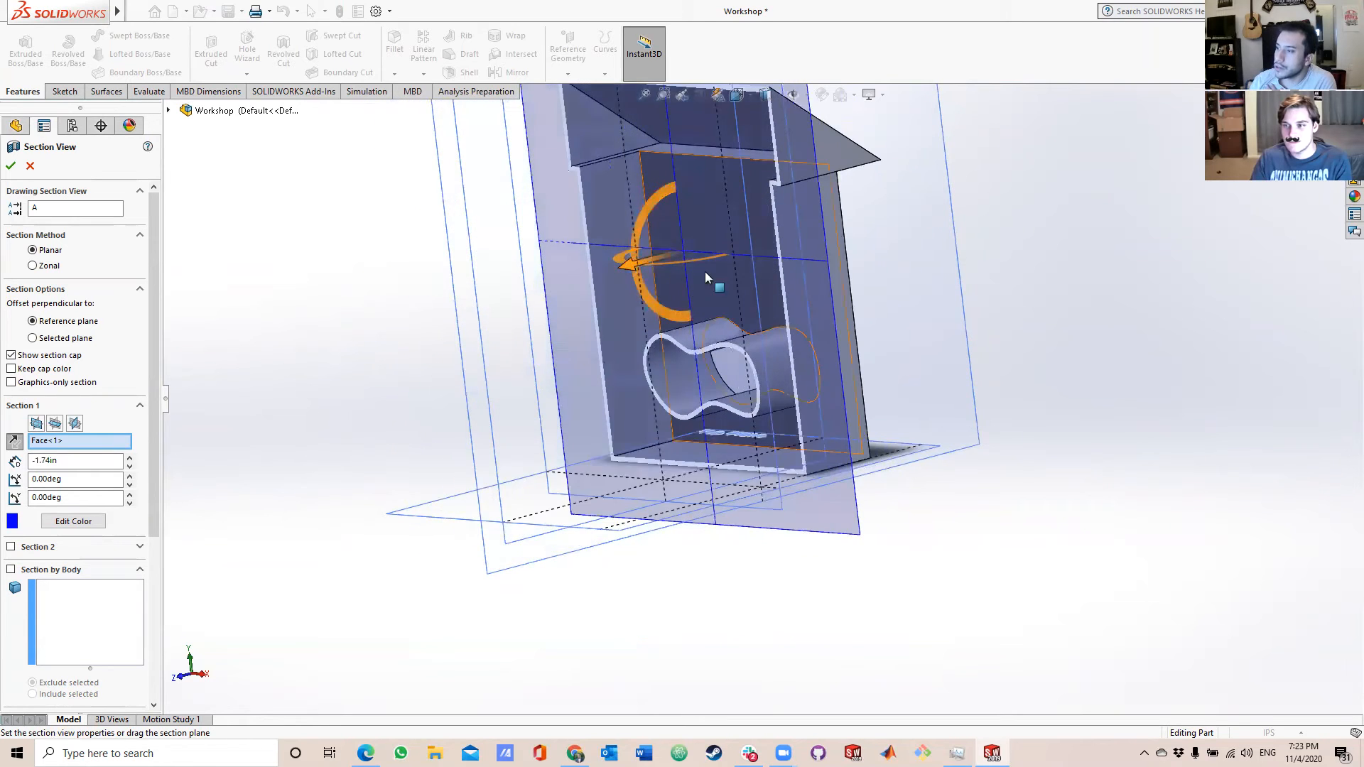
scroll(776, 259, up, 3)
scroll(728, 267, down, 1)
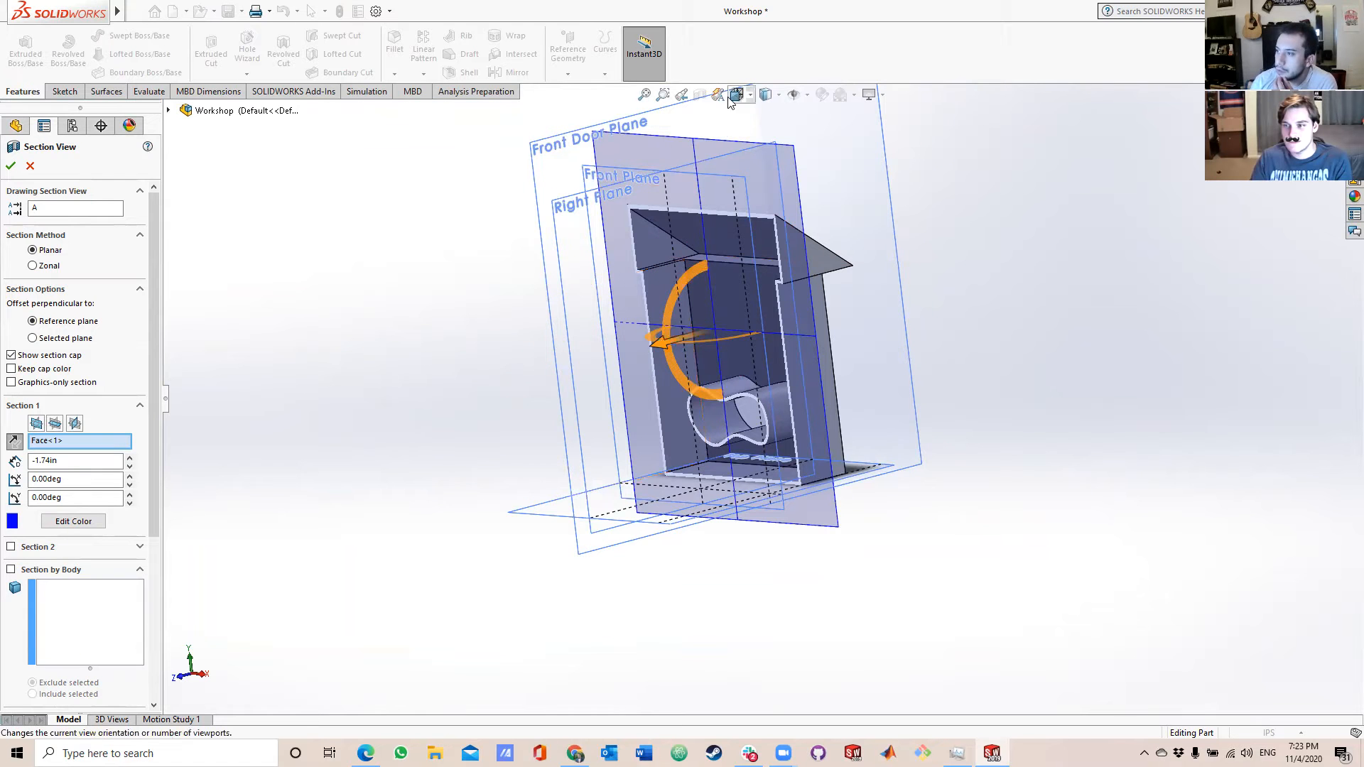
drag(653, 346, 488, 384)
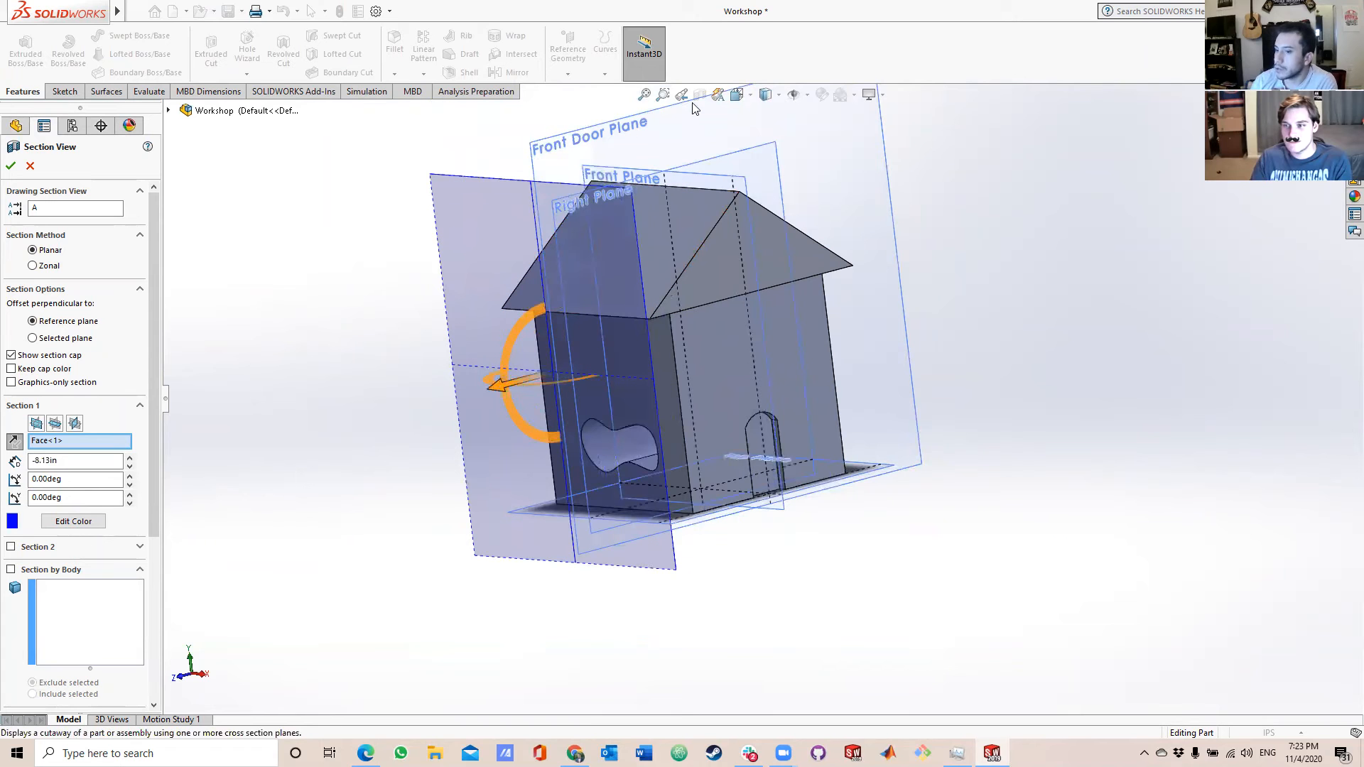
click(28, 167)
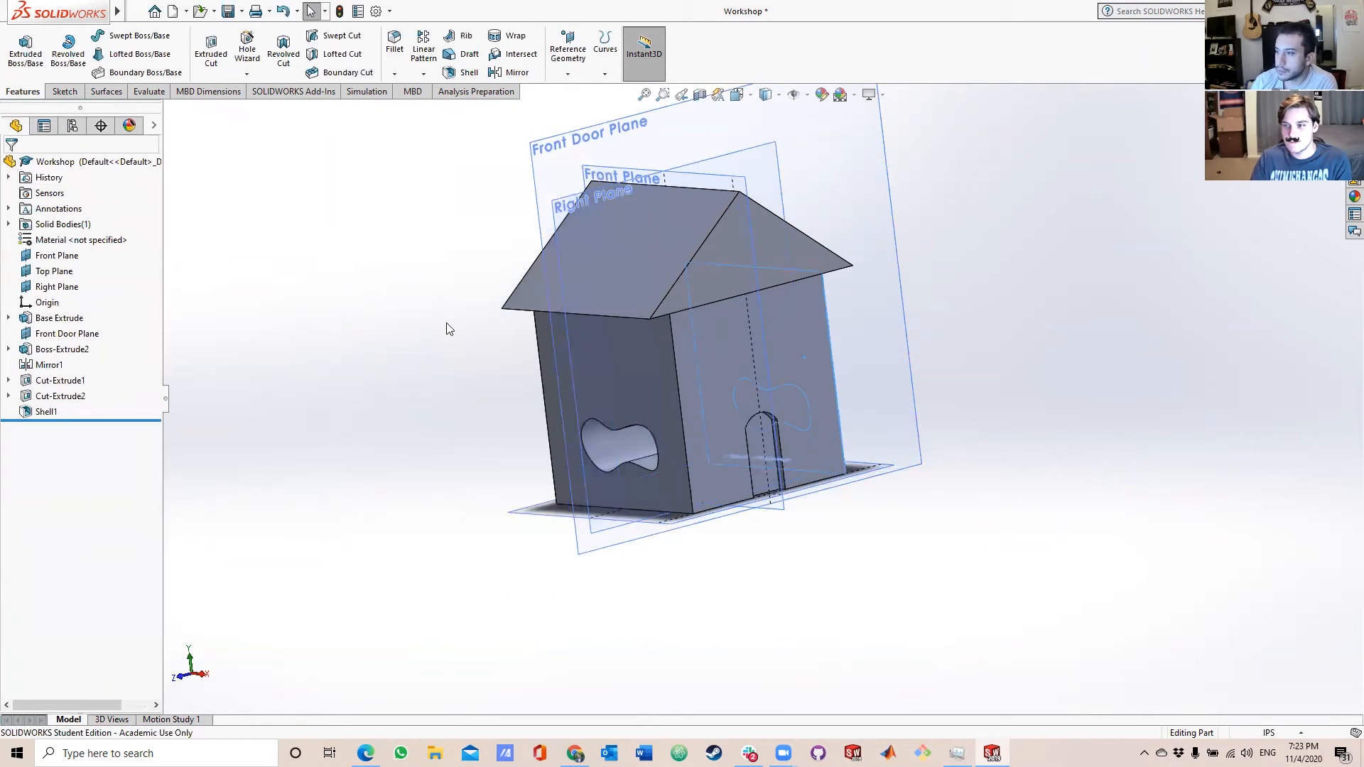
Examine the house's front, back and side walls and the sloping roof faces from several angles.
middle_drag(710, 387, 675, 477)
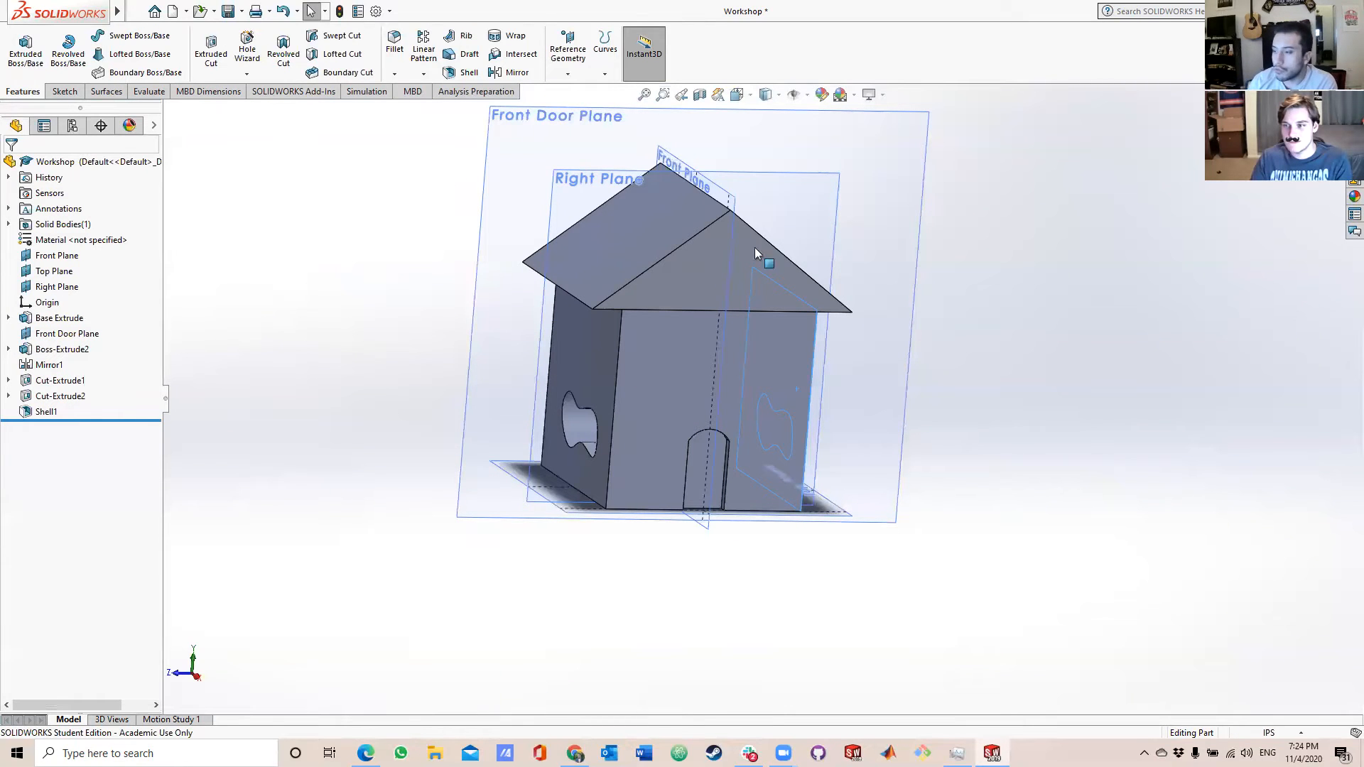
scroll(650, 395, down, 2)
middle_drag(679, 372, 938, 398)
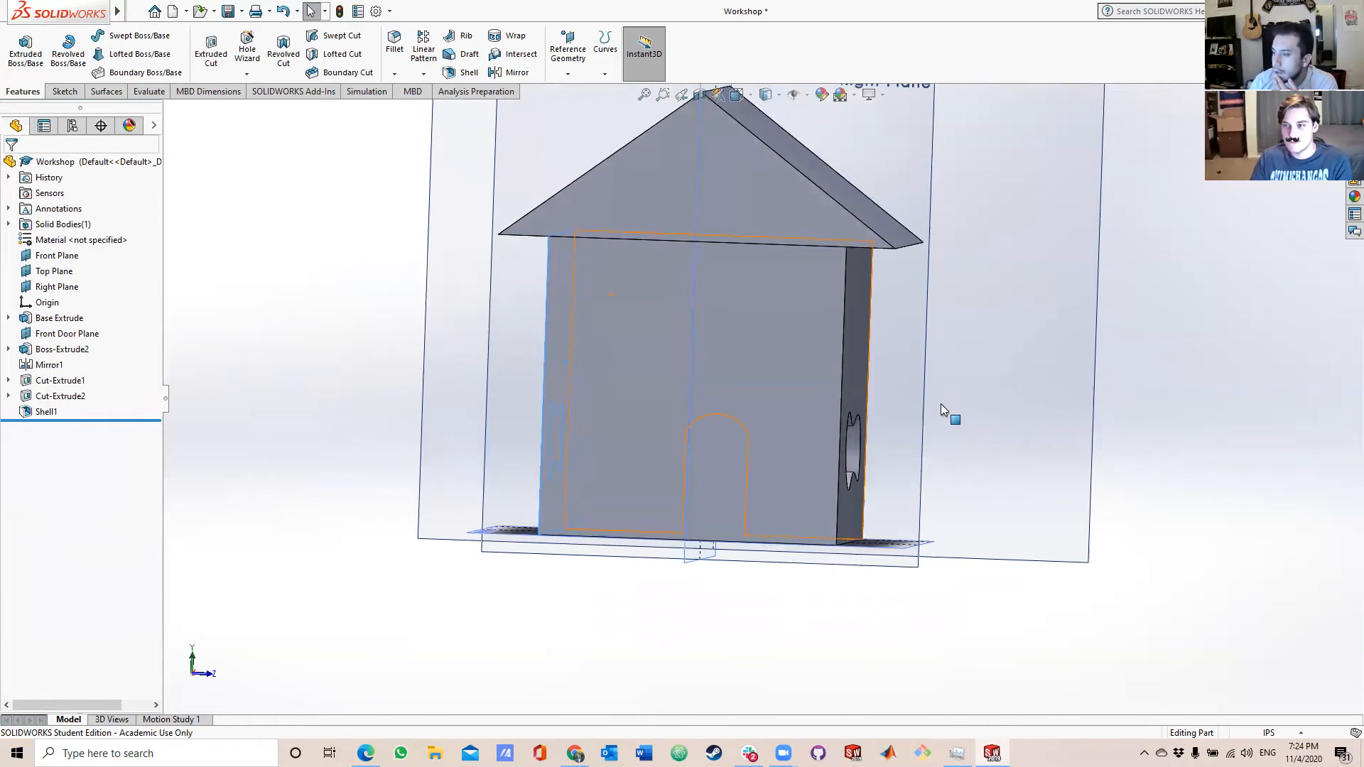
scroll(852, 338, down, 3)
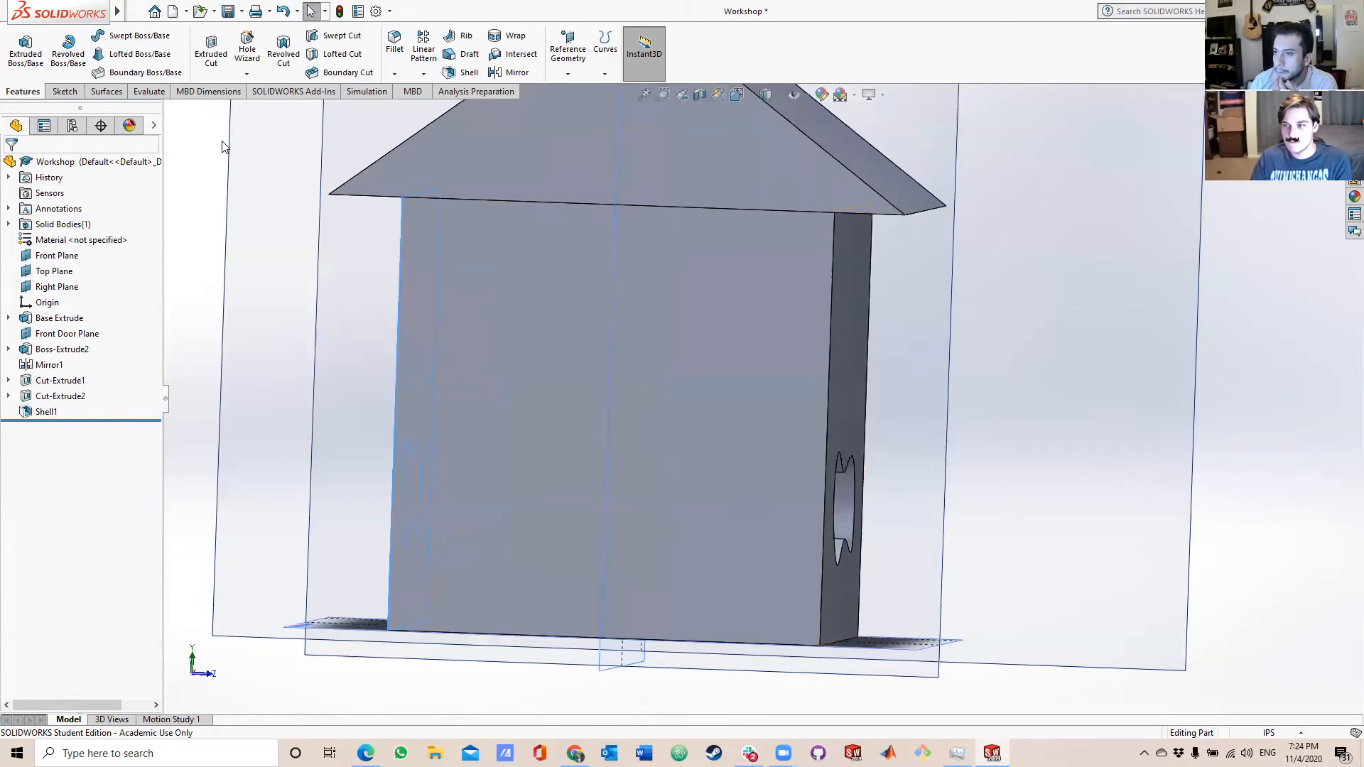
middle_drag(670, 319, 736, 326)
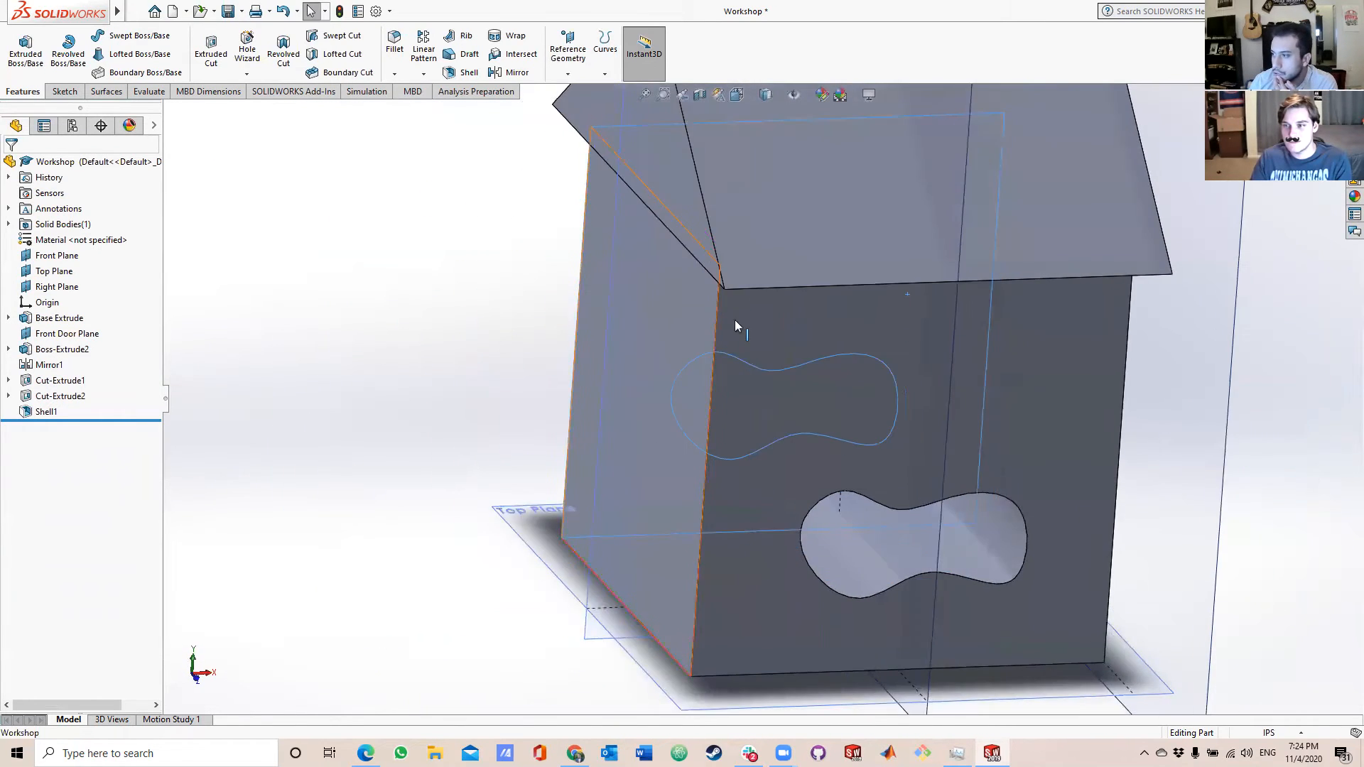
scroll(853, 223, up, 5)
middle_drag(873, 189, 747, 437)
scroll(831, 328, down, 3)
scroll(762, 312, down, 2)
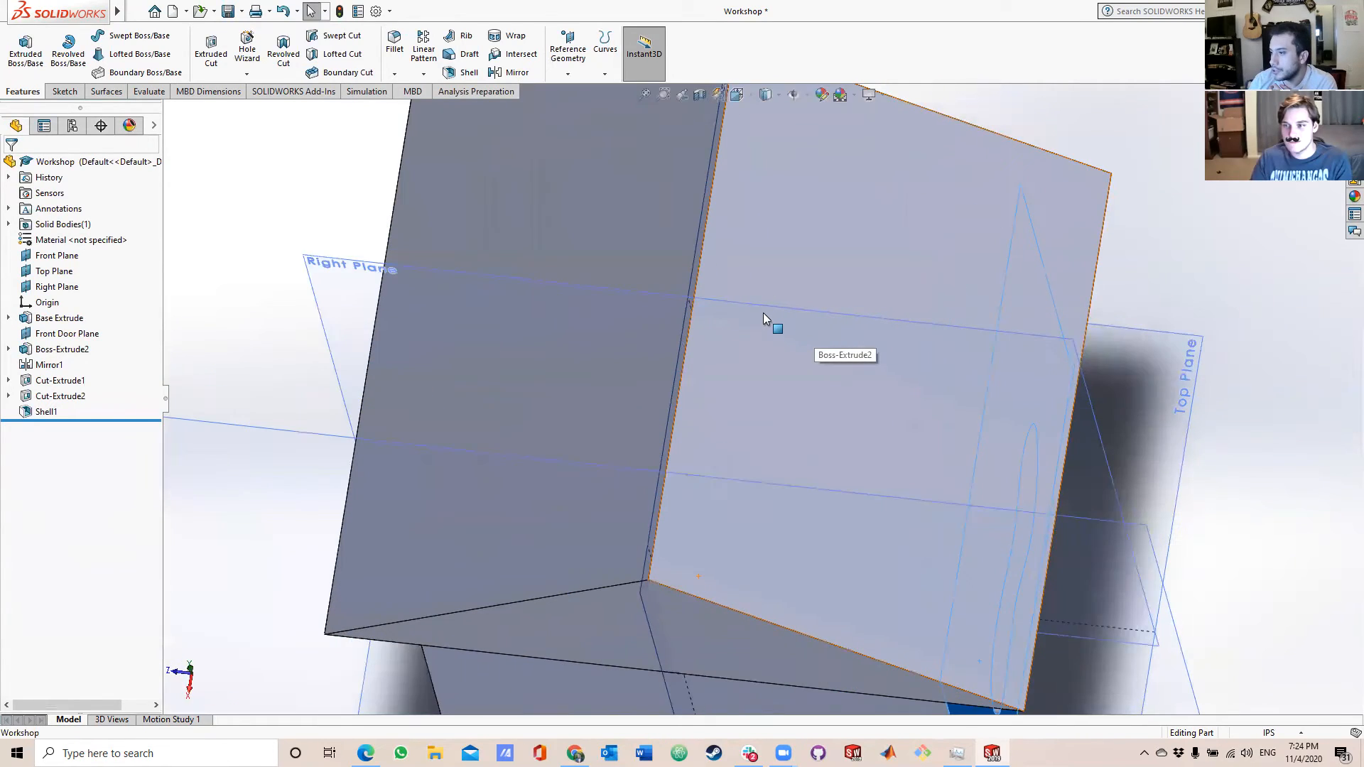
middle_drag(764, 311, 815, 405)
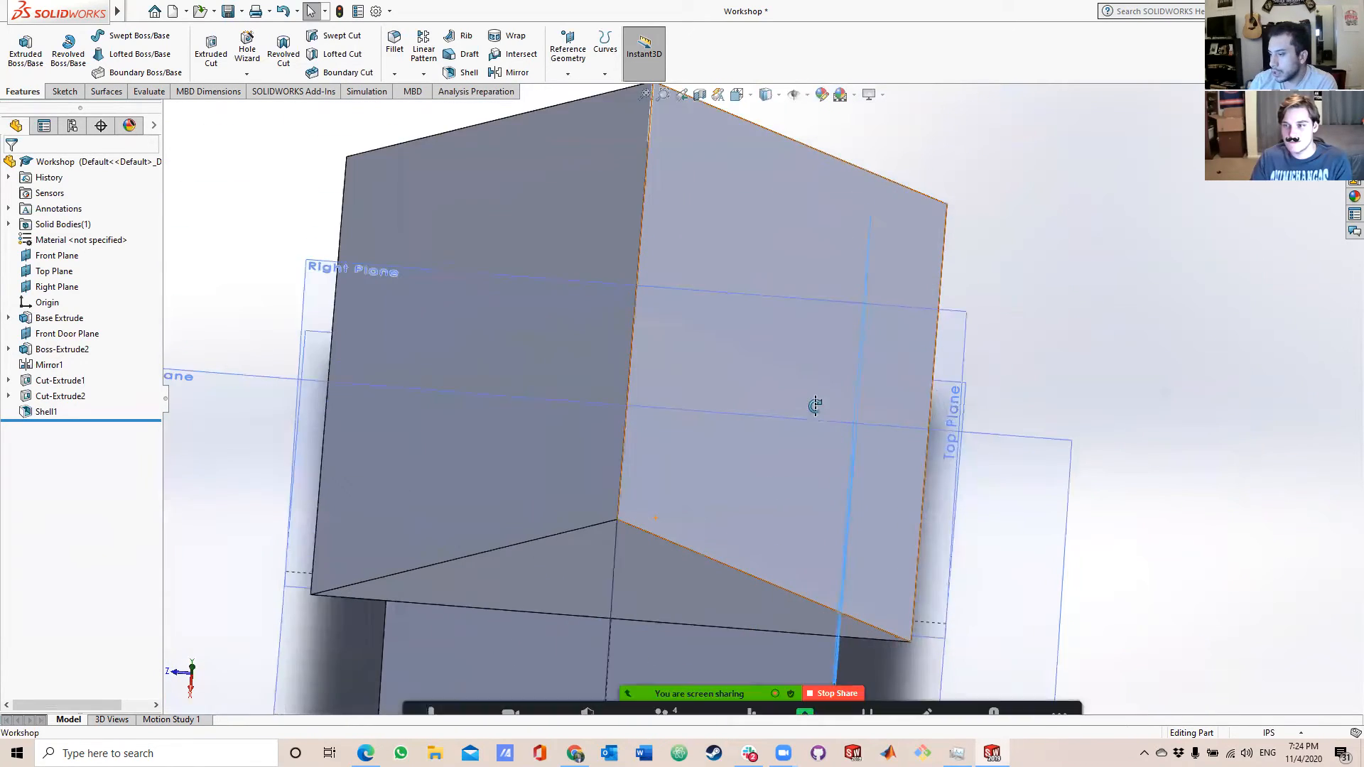
scroll(815, 405, up, 6)
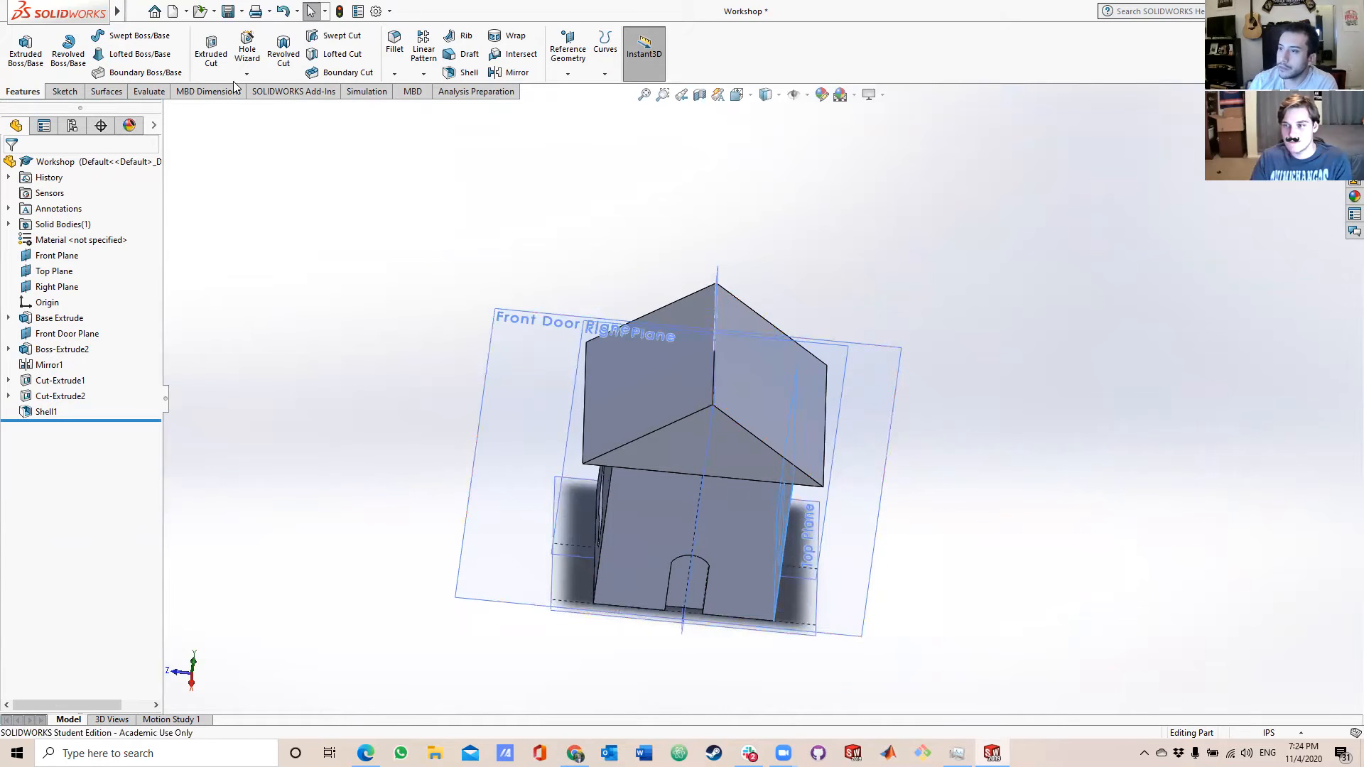
Start a new reference plane from the selected wall face and try the Top Plane as its second reference.
click(63, 94)
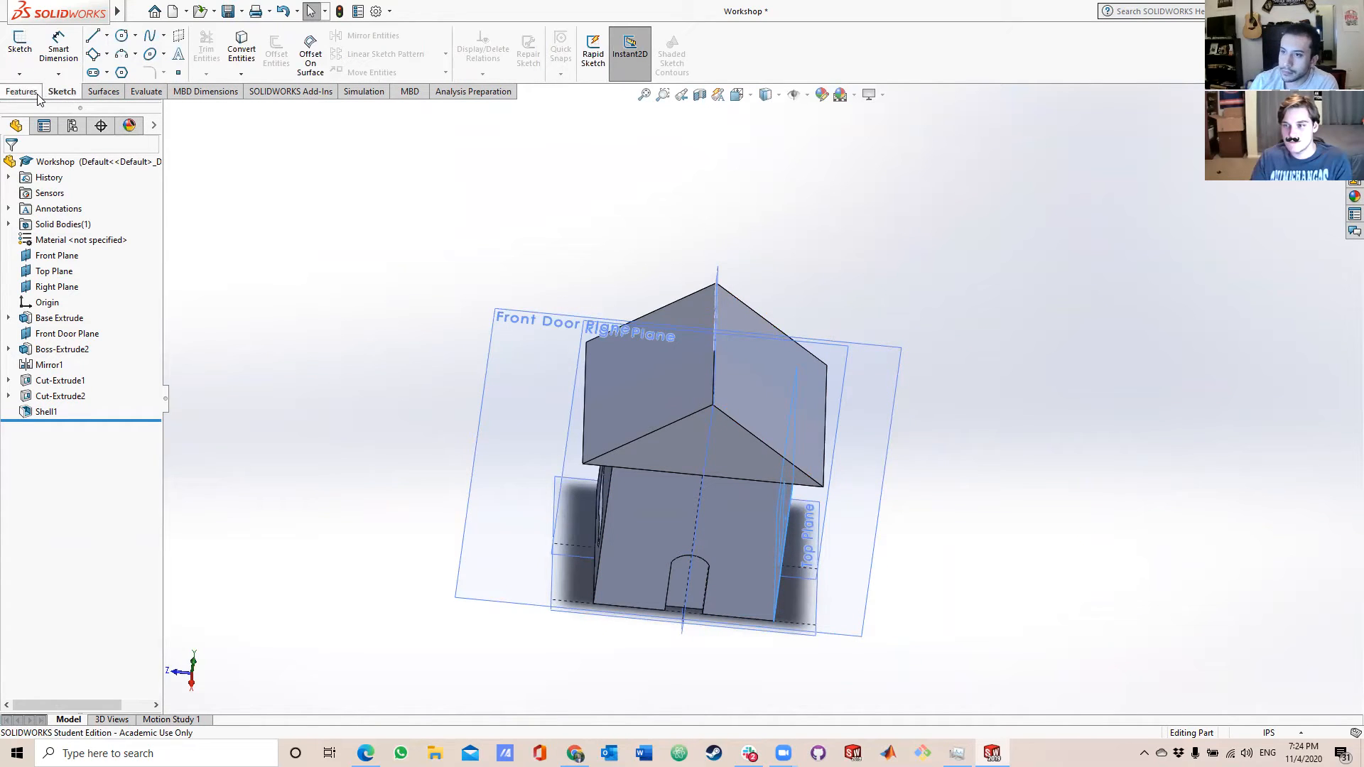
click(37, 96)
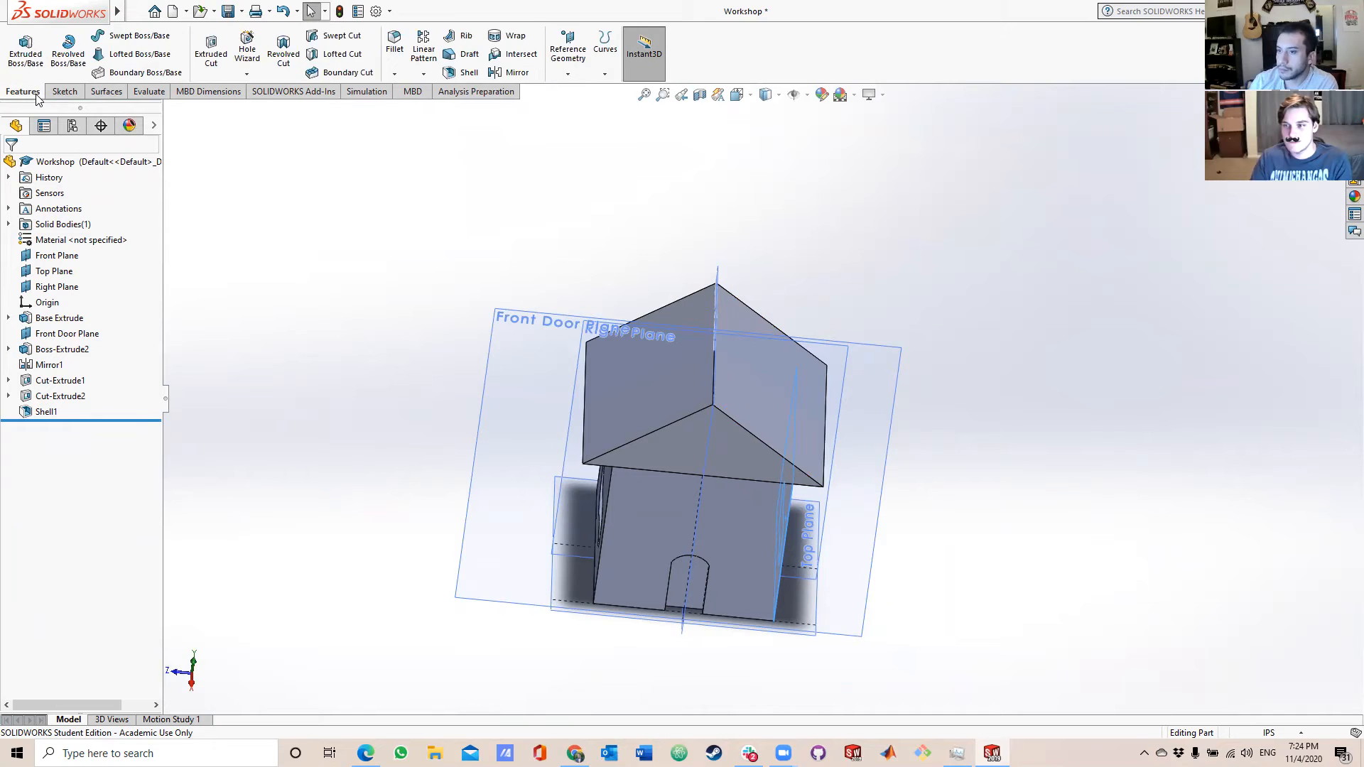
click(604, 74)
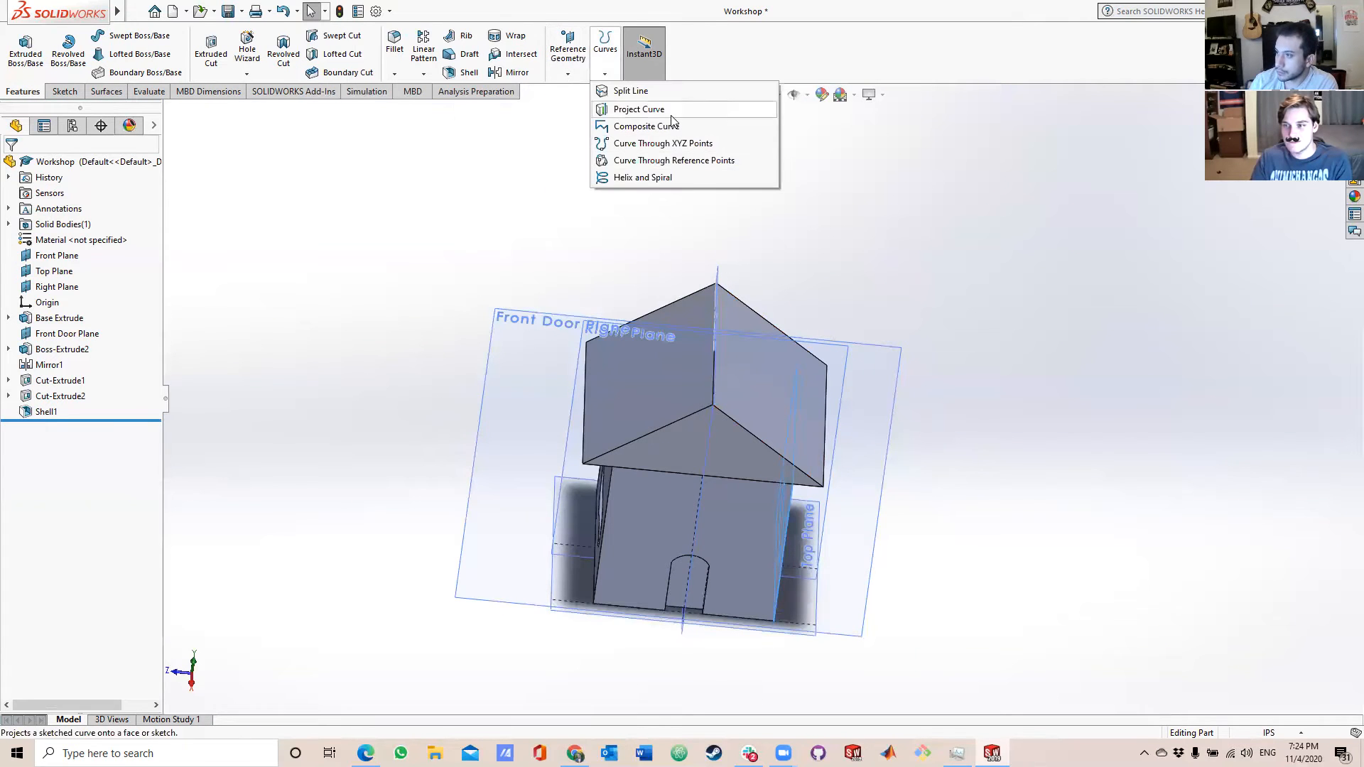
click(568, 73)
click(579, 91)
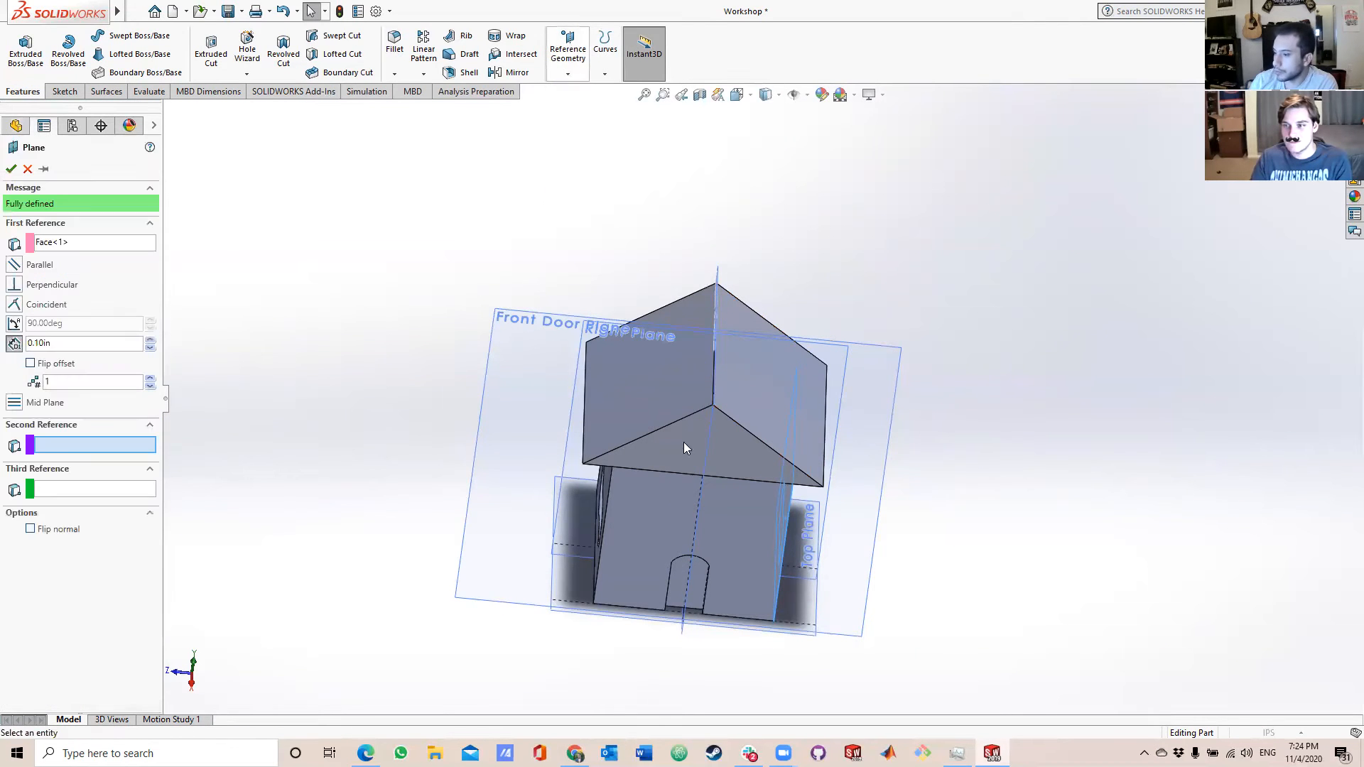
click(605, 560)
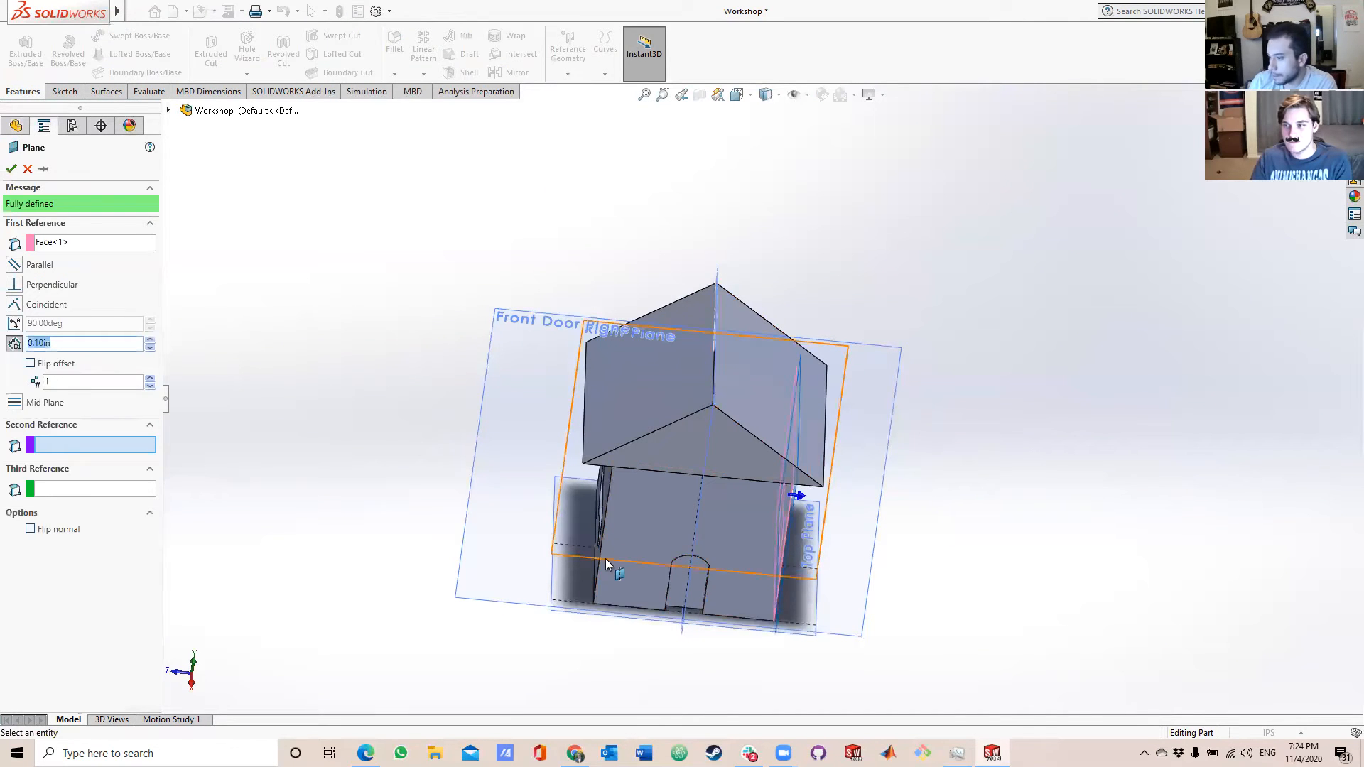
click(566, 611)
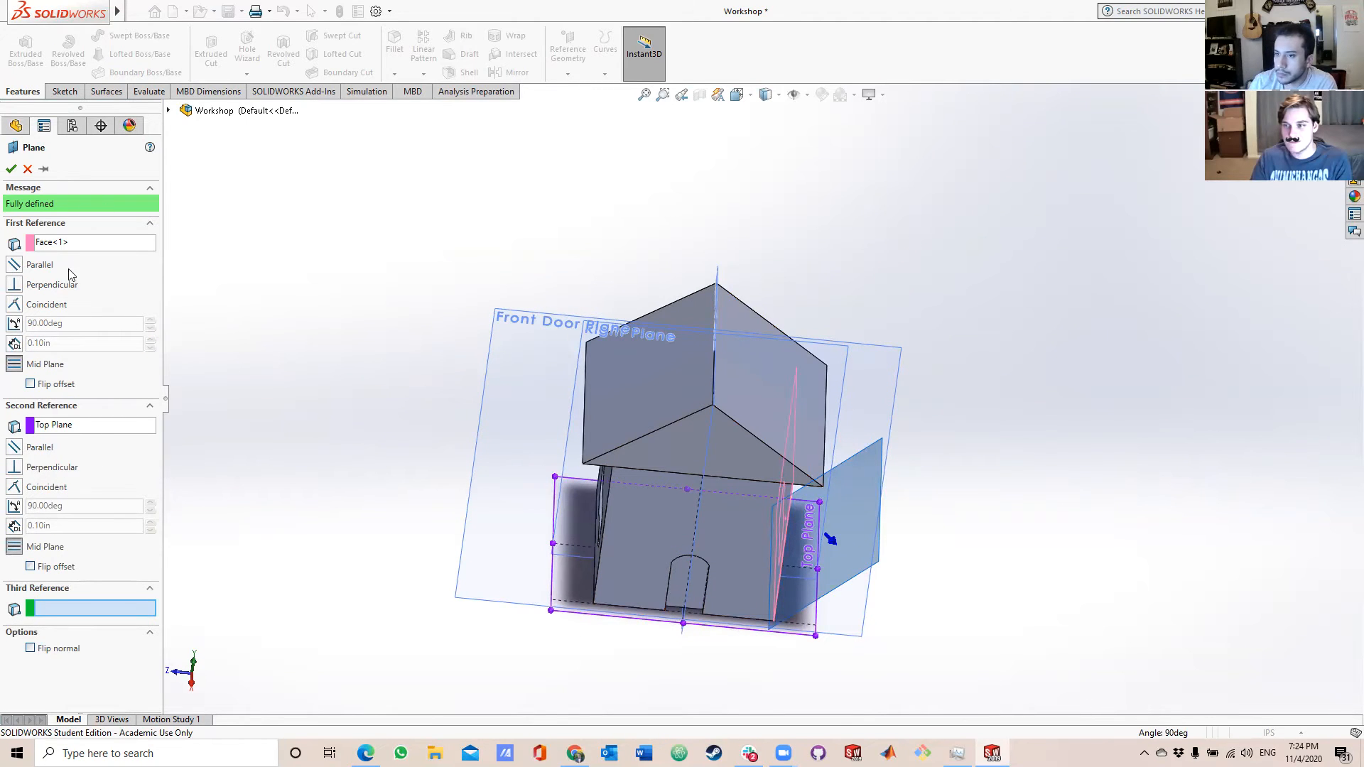
Clear the wall face and the Top Plane from the new plane's references.
click(46, 244)
key(Delete)
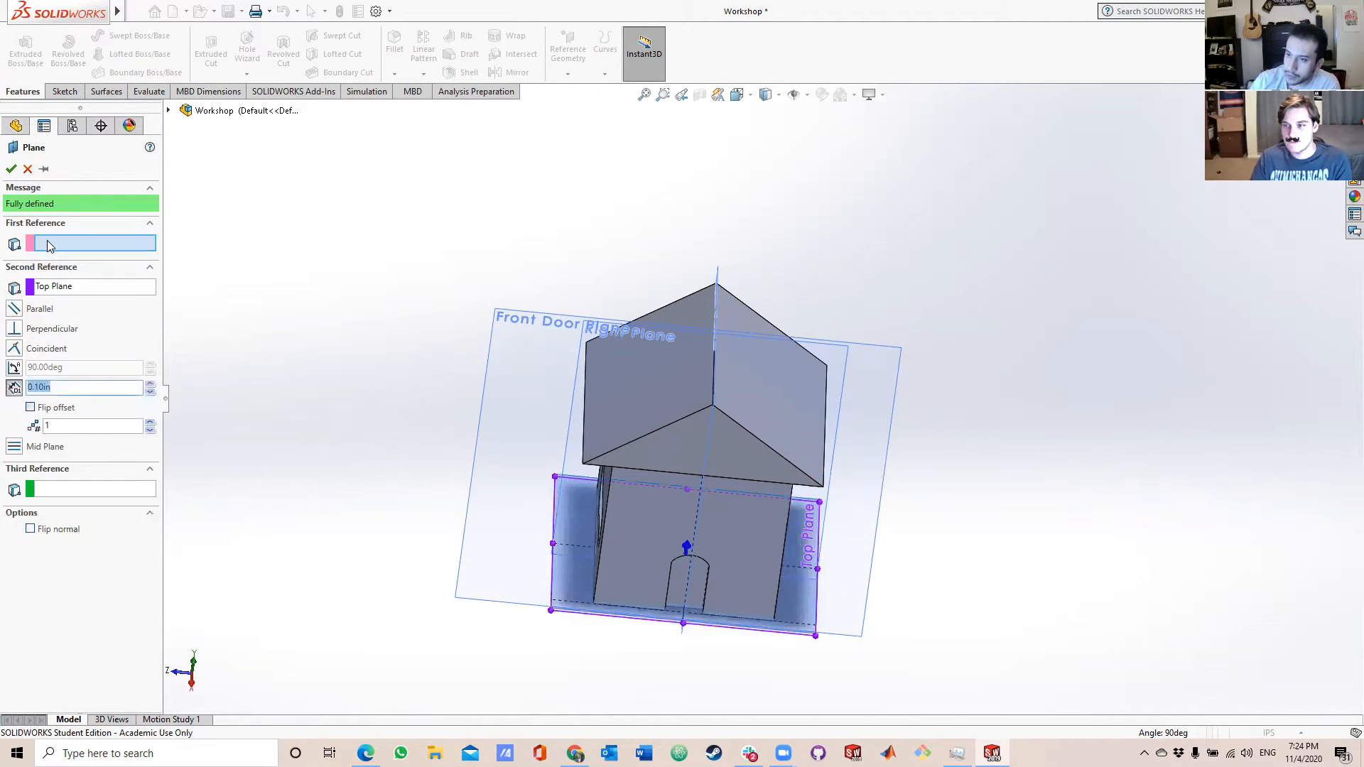
click(59, 287)
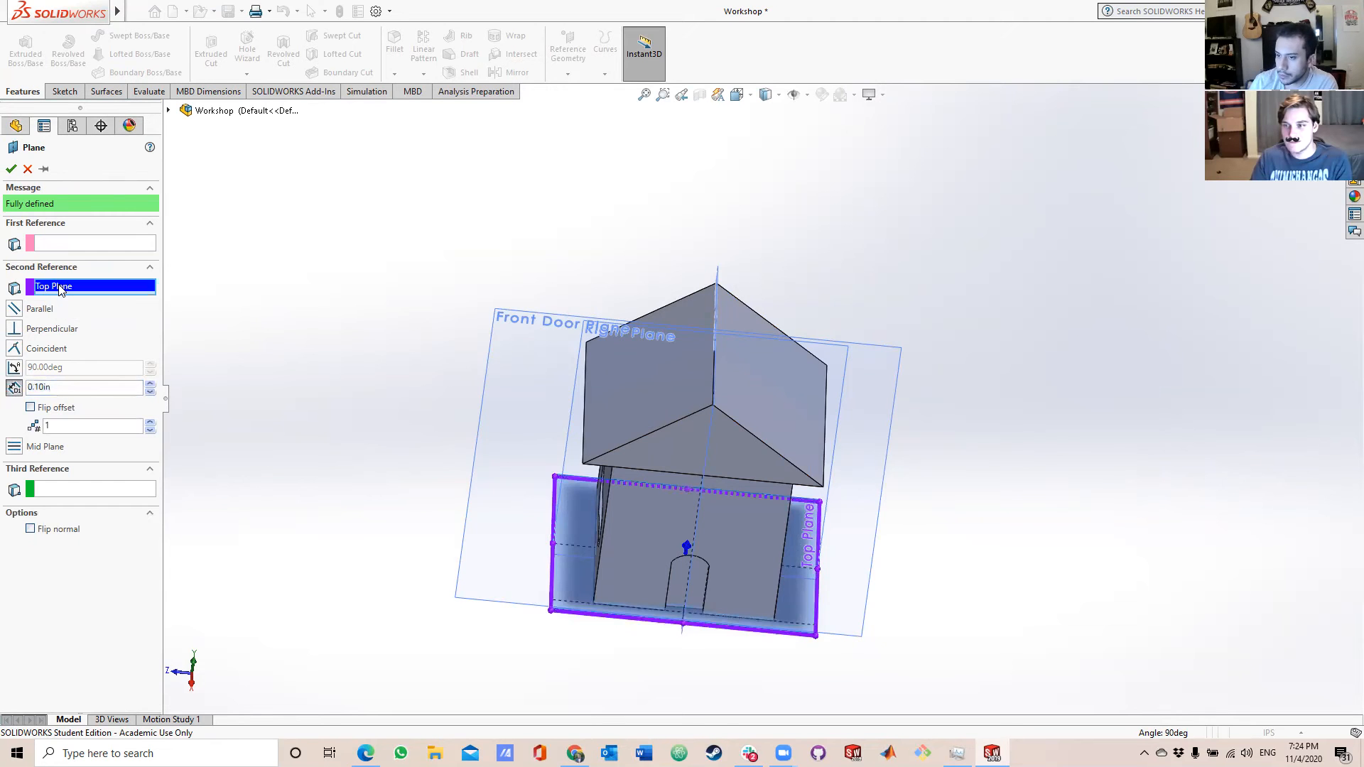
key(Delete)
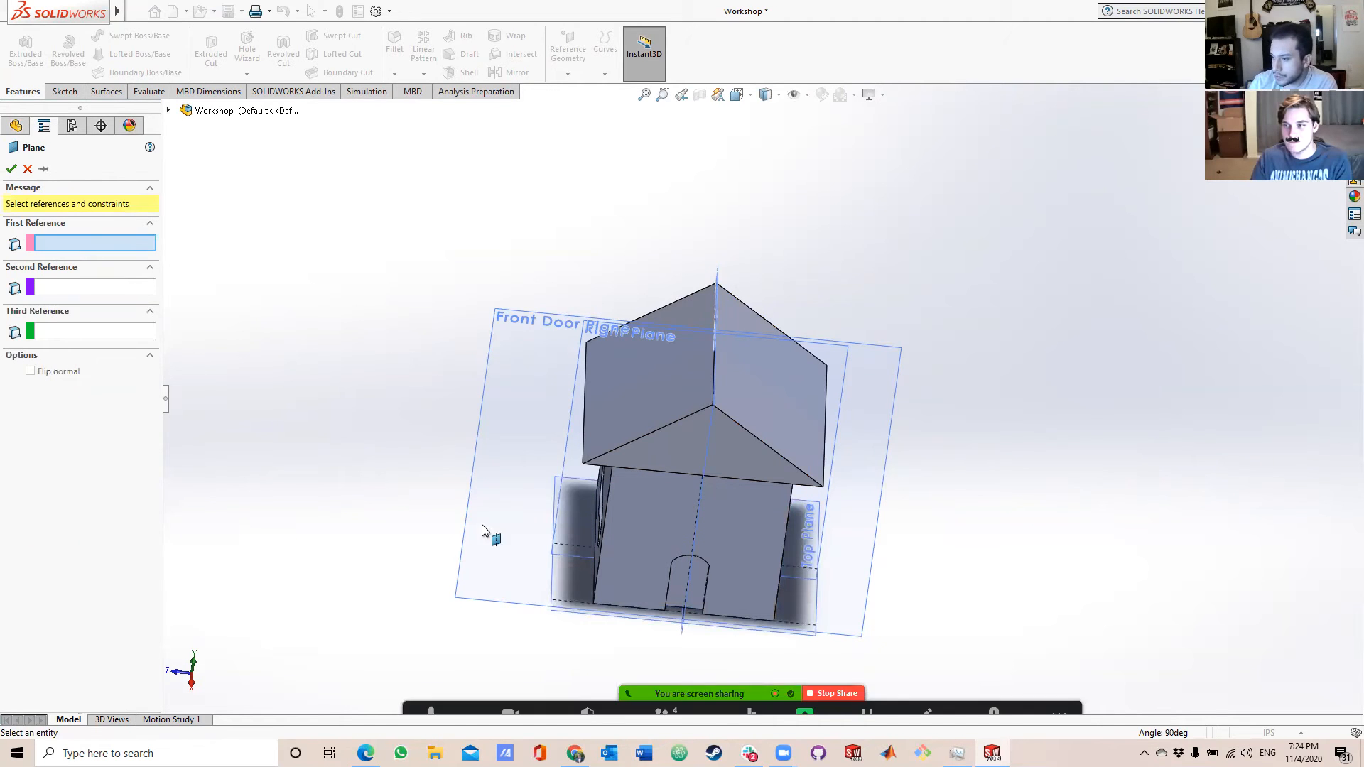
Set the Top Plane as the new reference plane's first reference.
click(570, 612)
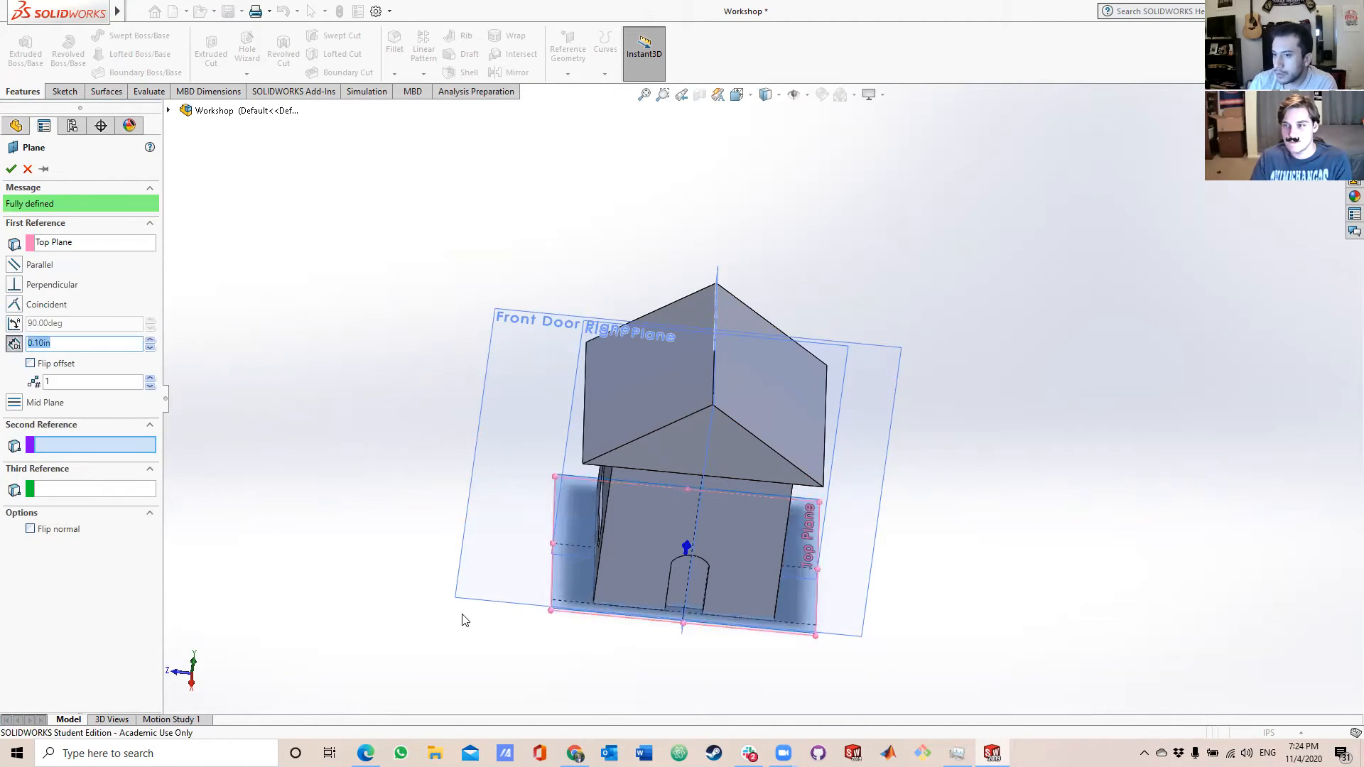
scroll(718, 604, down, 3)
scroll(766, 548, up, 4)
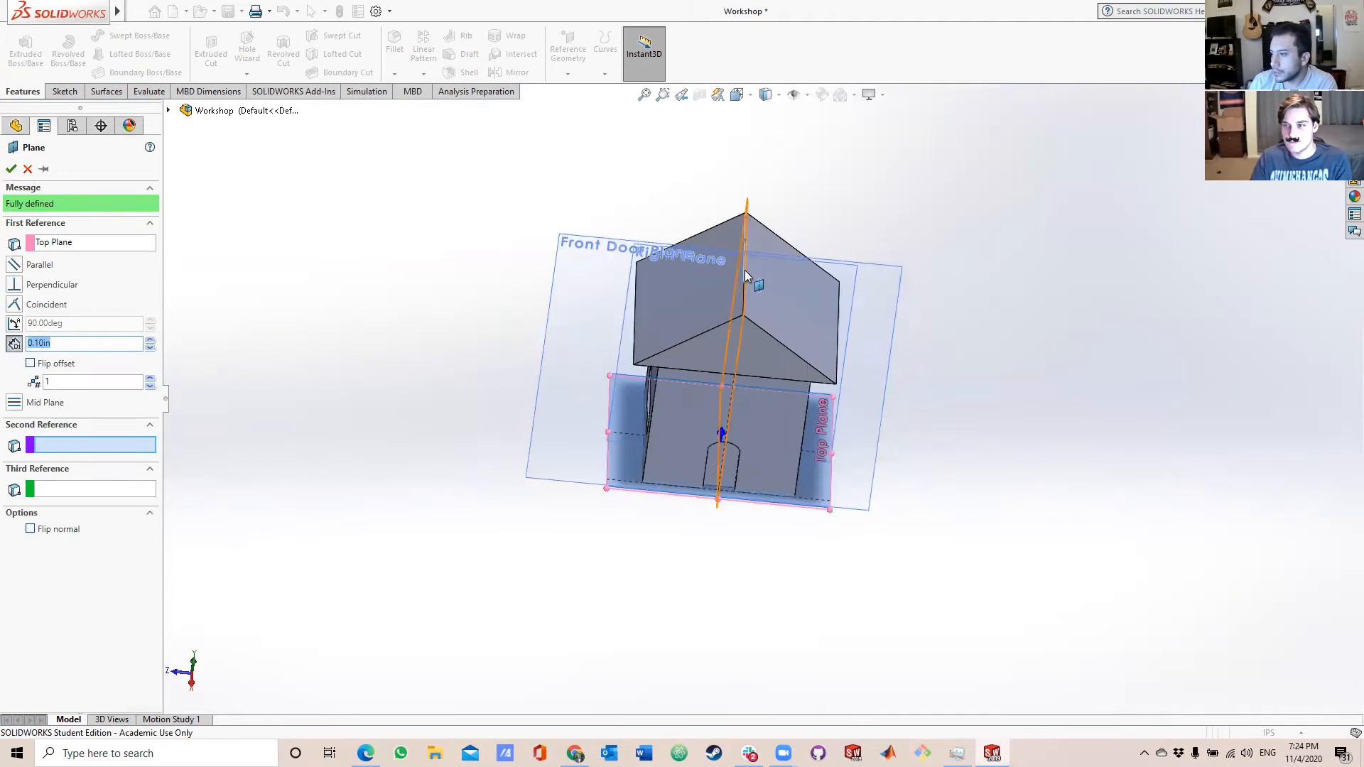
Try the roof's ridge edge as the second reference with a perpendicular constraint, and remove that edge from the references.
scroll(746, 302, down, 5)
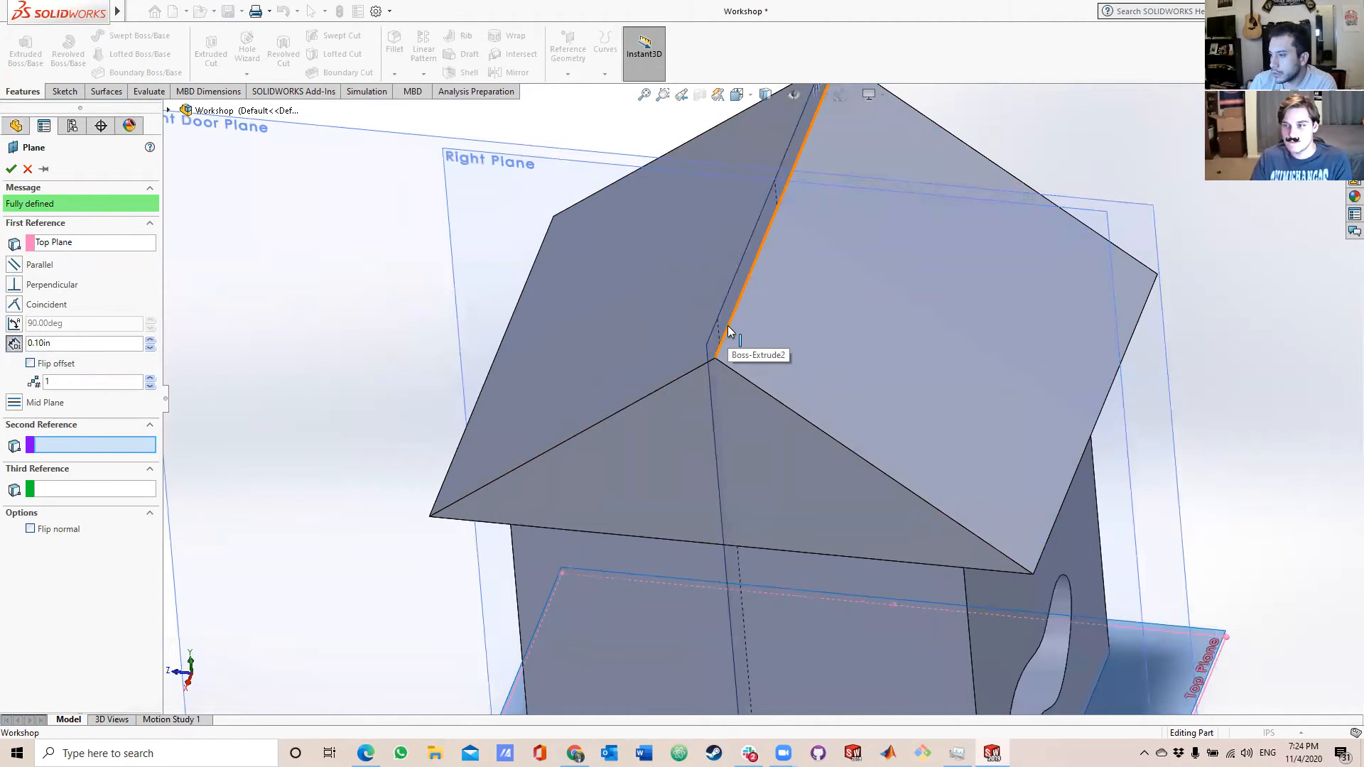
click(728, 328)
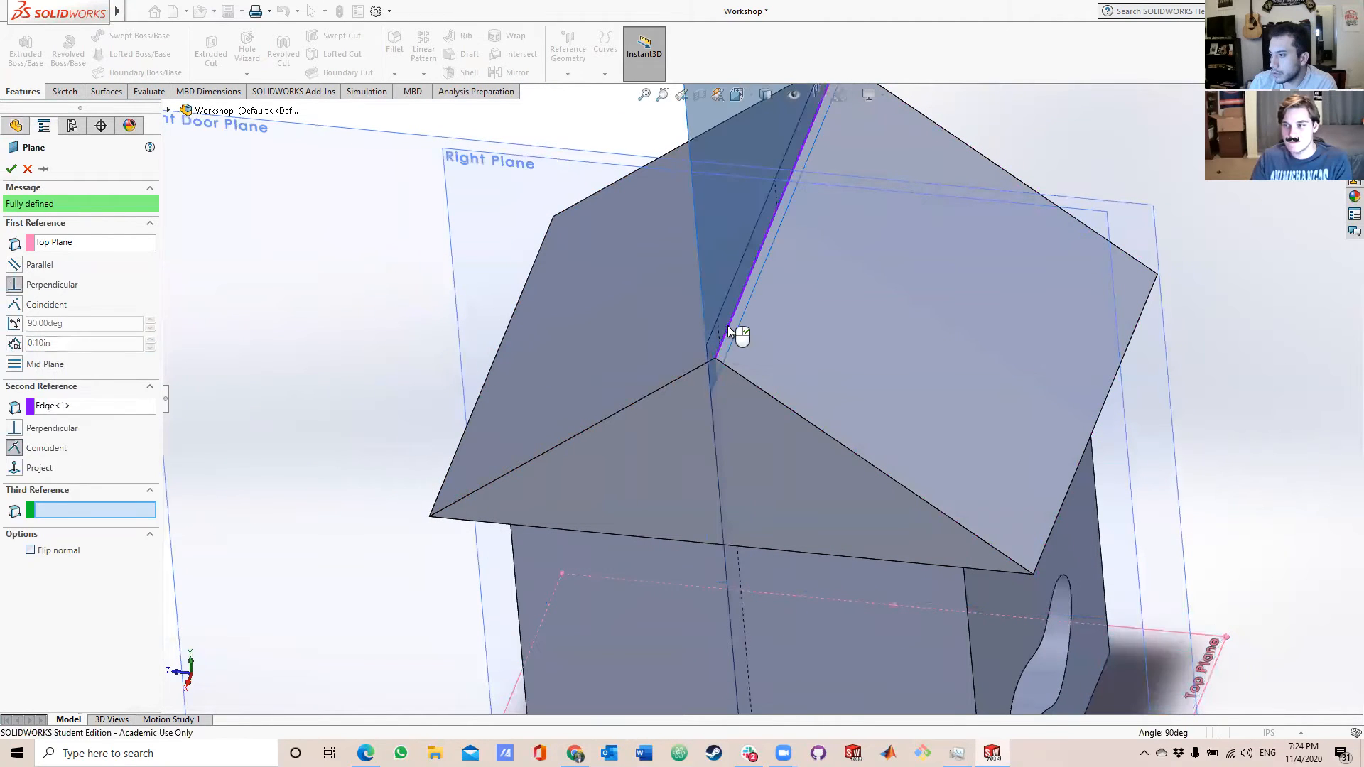
click(89, 406)
click(19, 432)
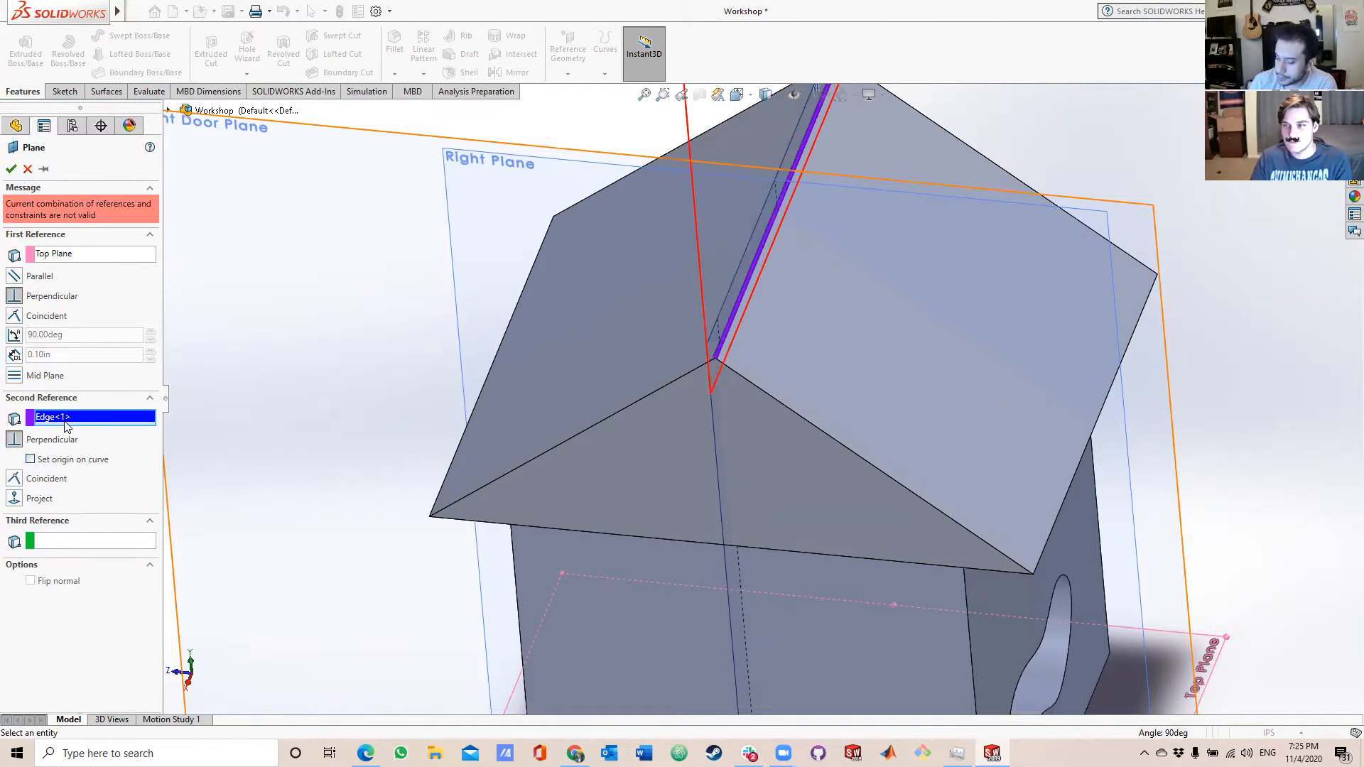
key(Delete)
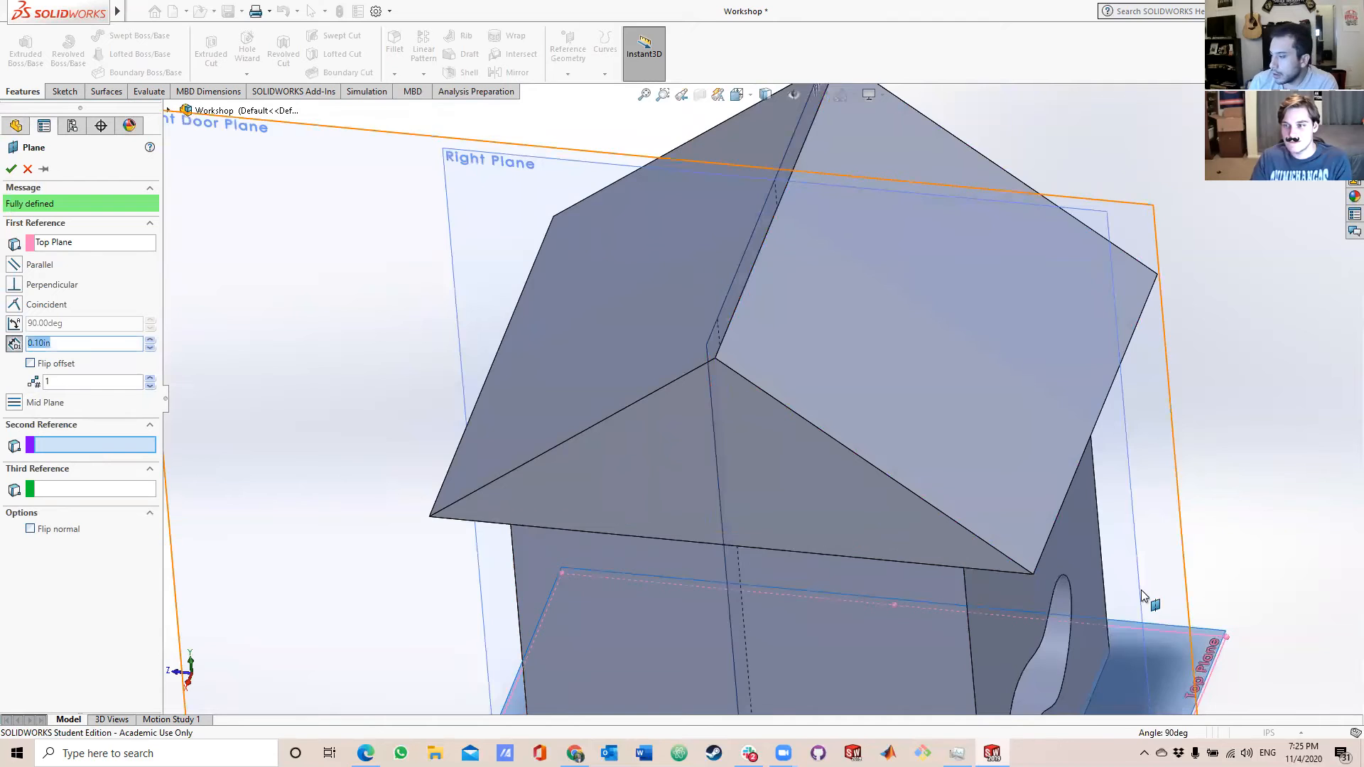
Set the new plane's offset distance from the Top Plane to 9 in.
scroll(1151, 600, up, 5)
middle_drag(1044, 587, 1063, 469)
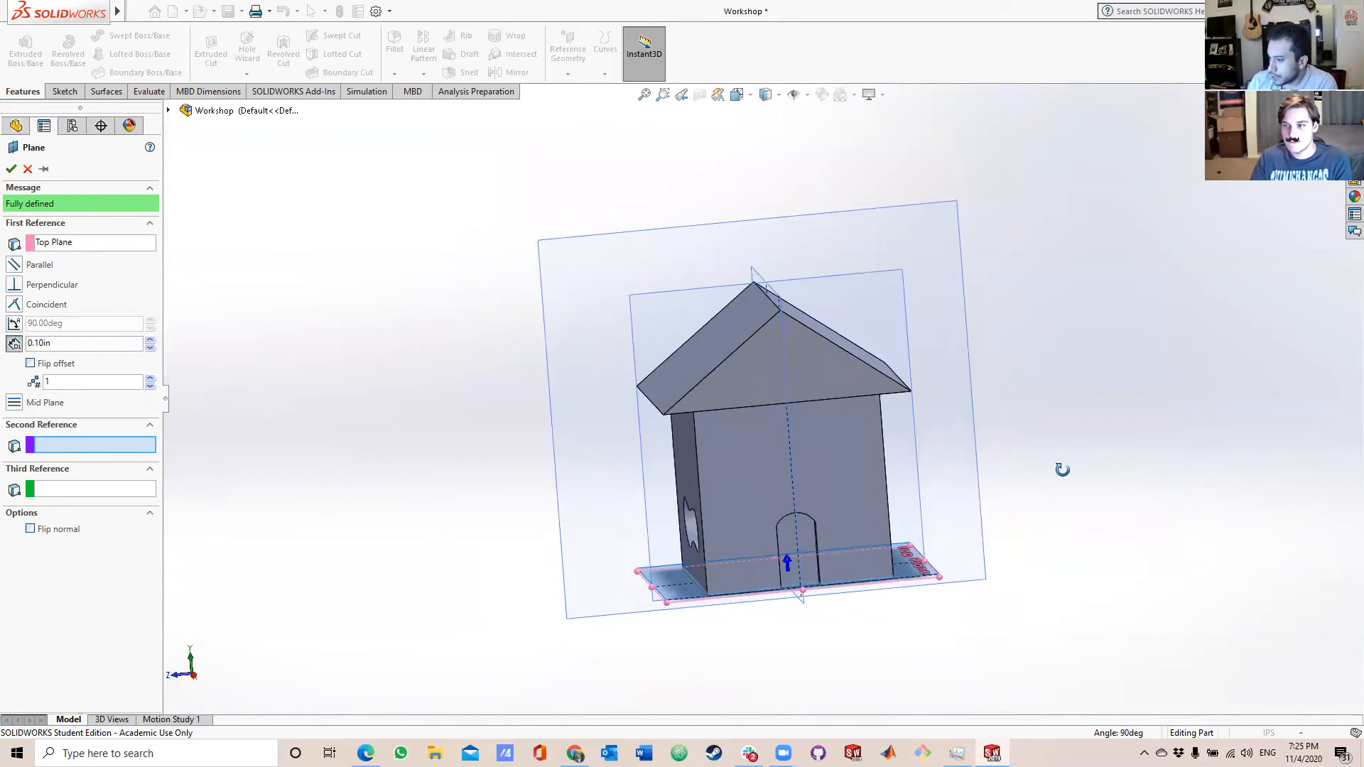
click(44, 344)
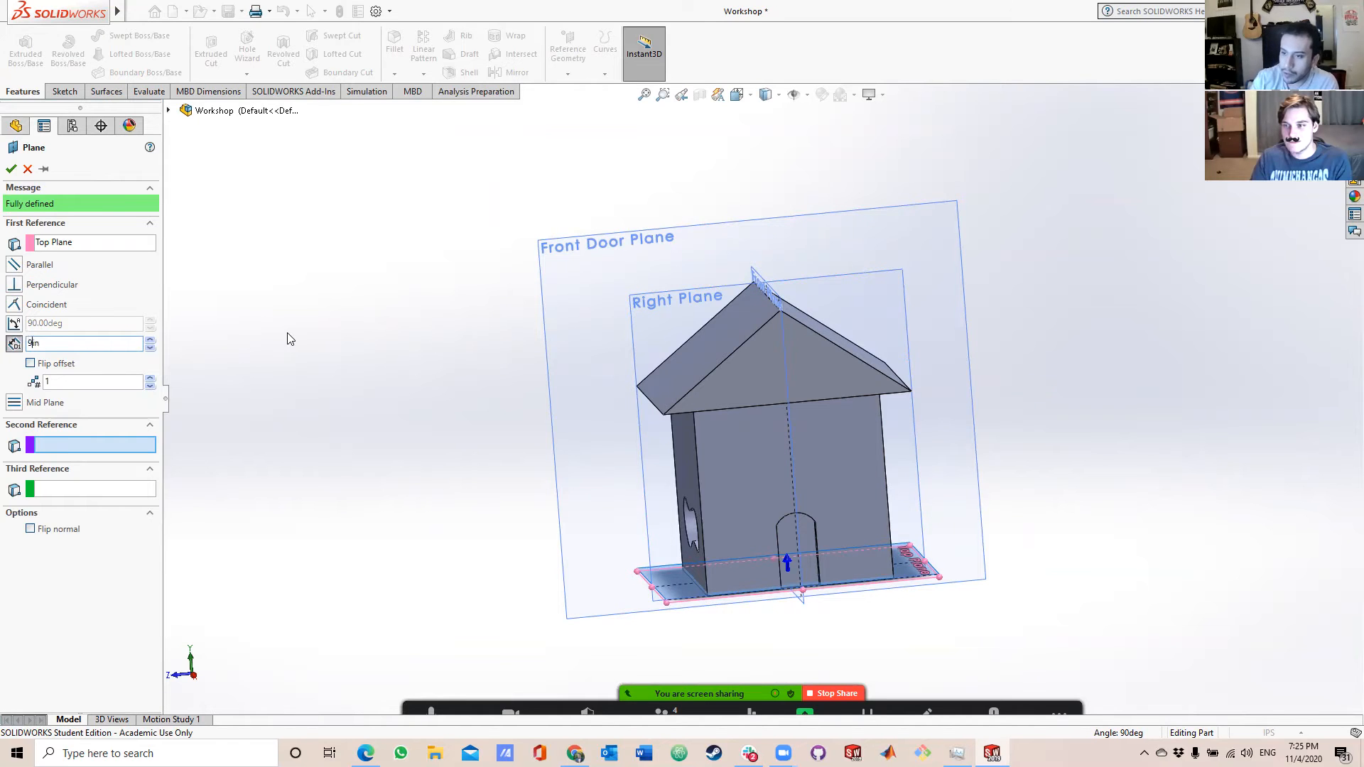
text(9)
key(Return)
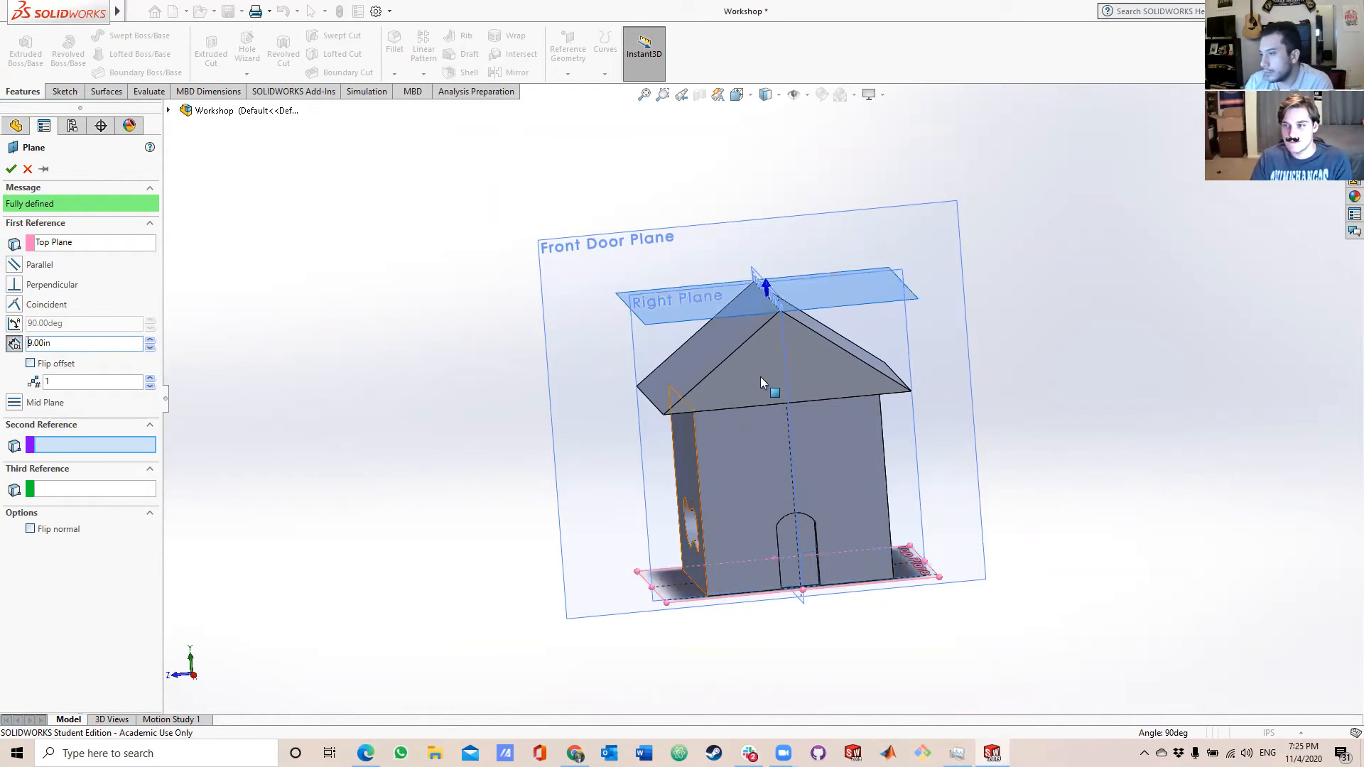
Raise the plane's offset from the Top Plane to 9.25 in, just above the roof ridge, and create the plane.
scroll(824, 168, down, 2)
mouse_move(750, 401)
middle_down()
mouse_move(738, 381)
mouse_move(751, 385)
middle_up()
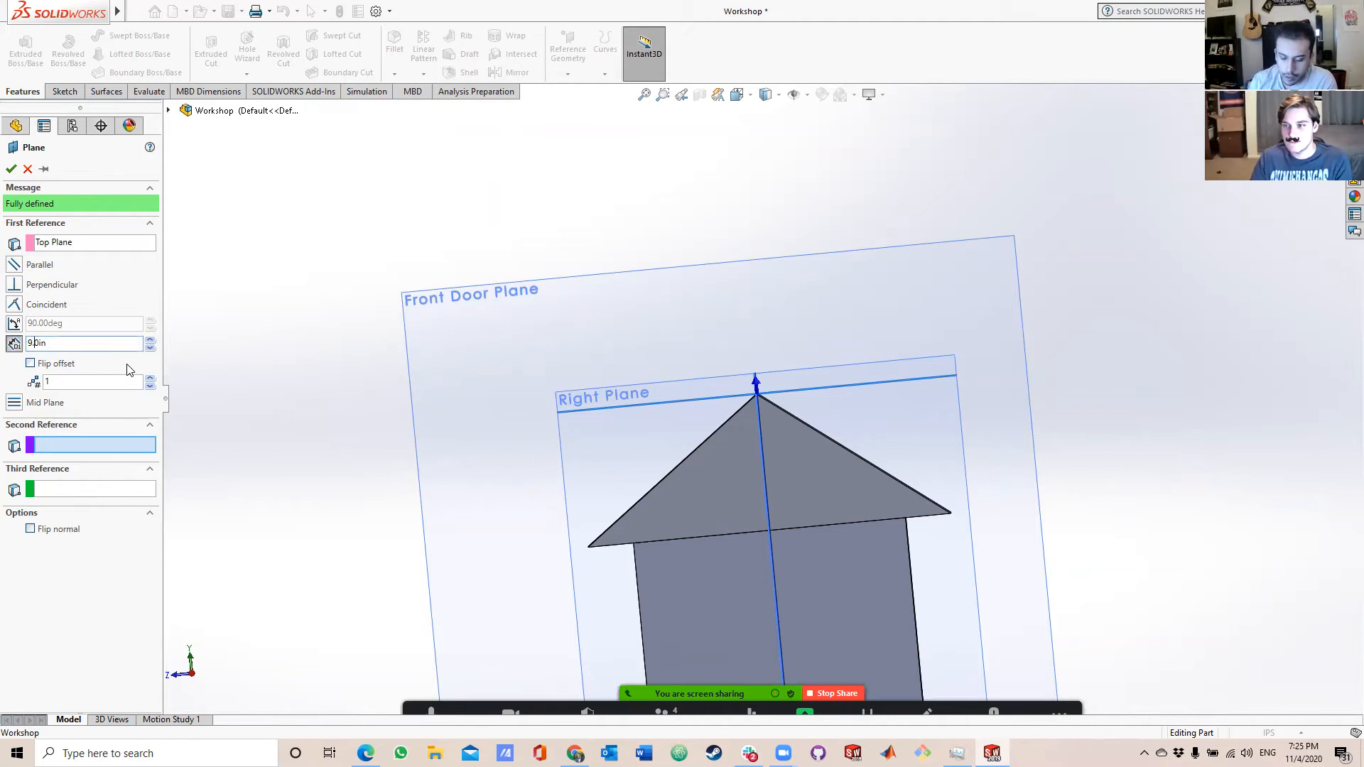
key(Return)
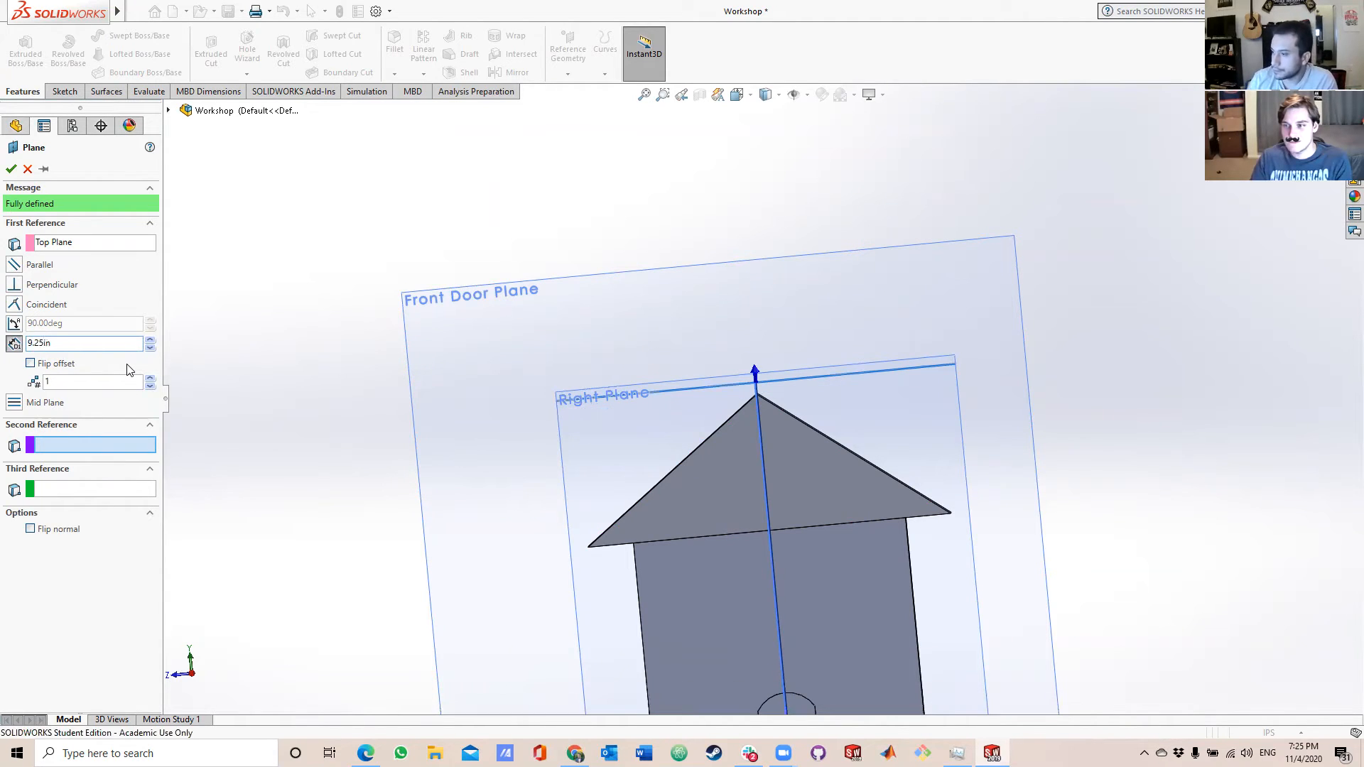
middle_drag(797, 290, 797, 405)
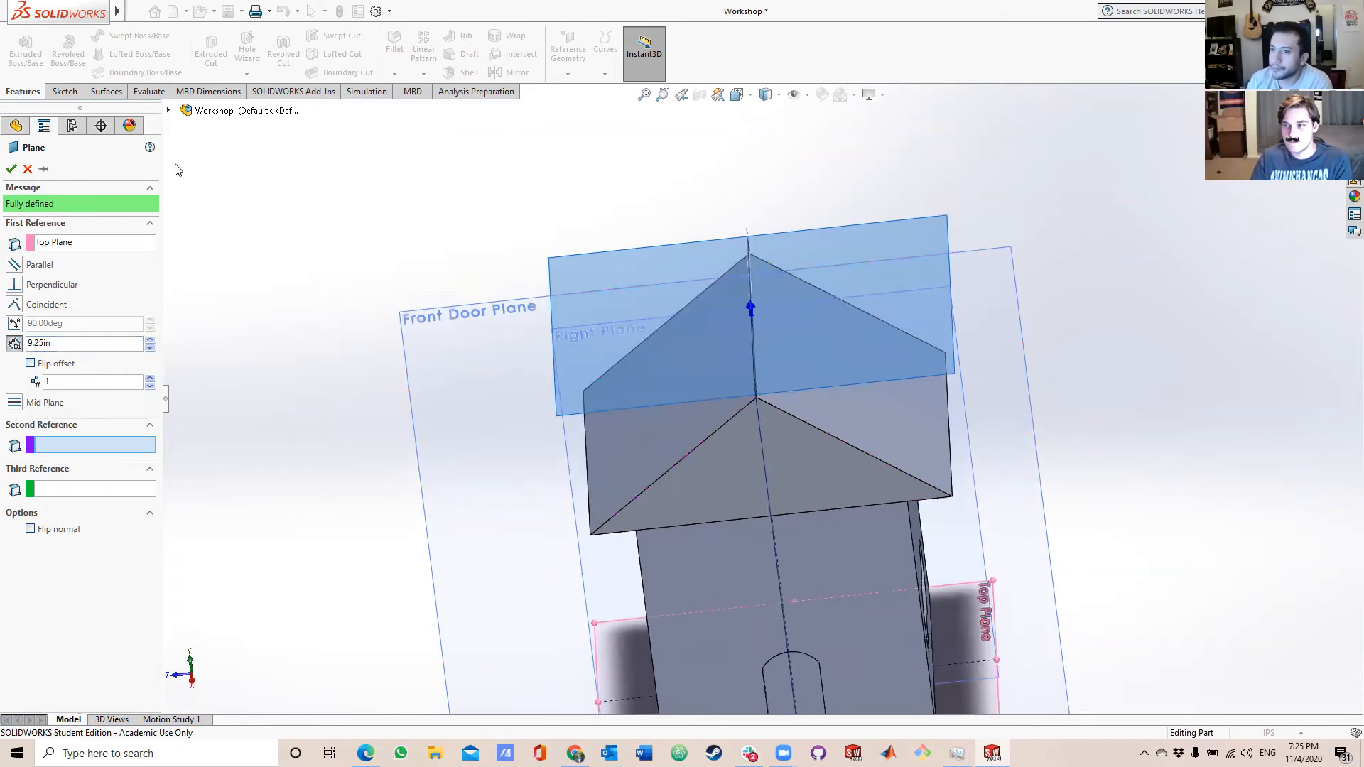
click(12, 169)
Start a sketch on the new plane above the roof and try a first line from near the roof's side edge.
middle_drag(609, 264, 845, 579)
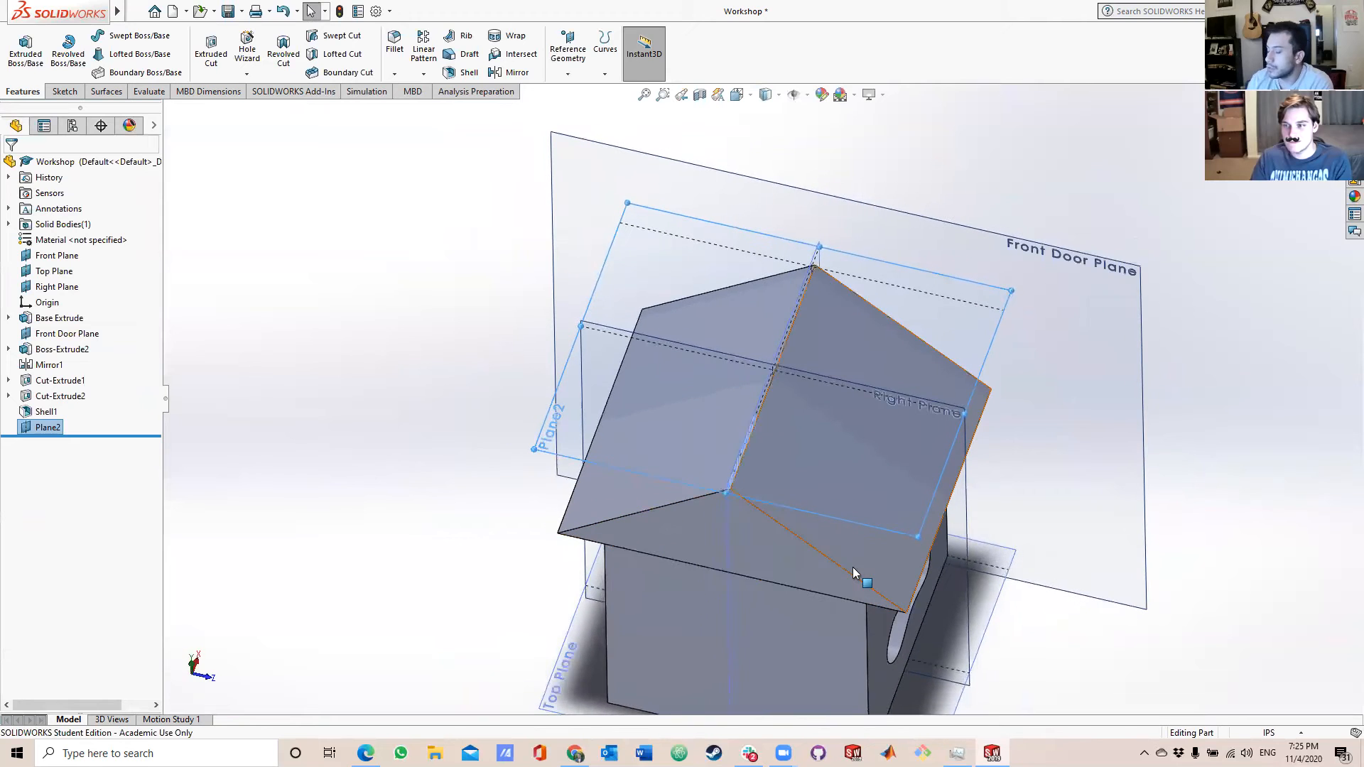
middle_drag(834, 521, 843, 628)
scroll(843, 629, up, 1)
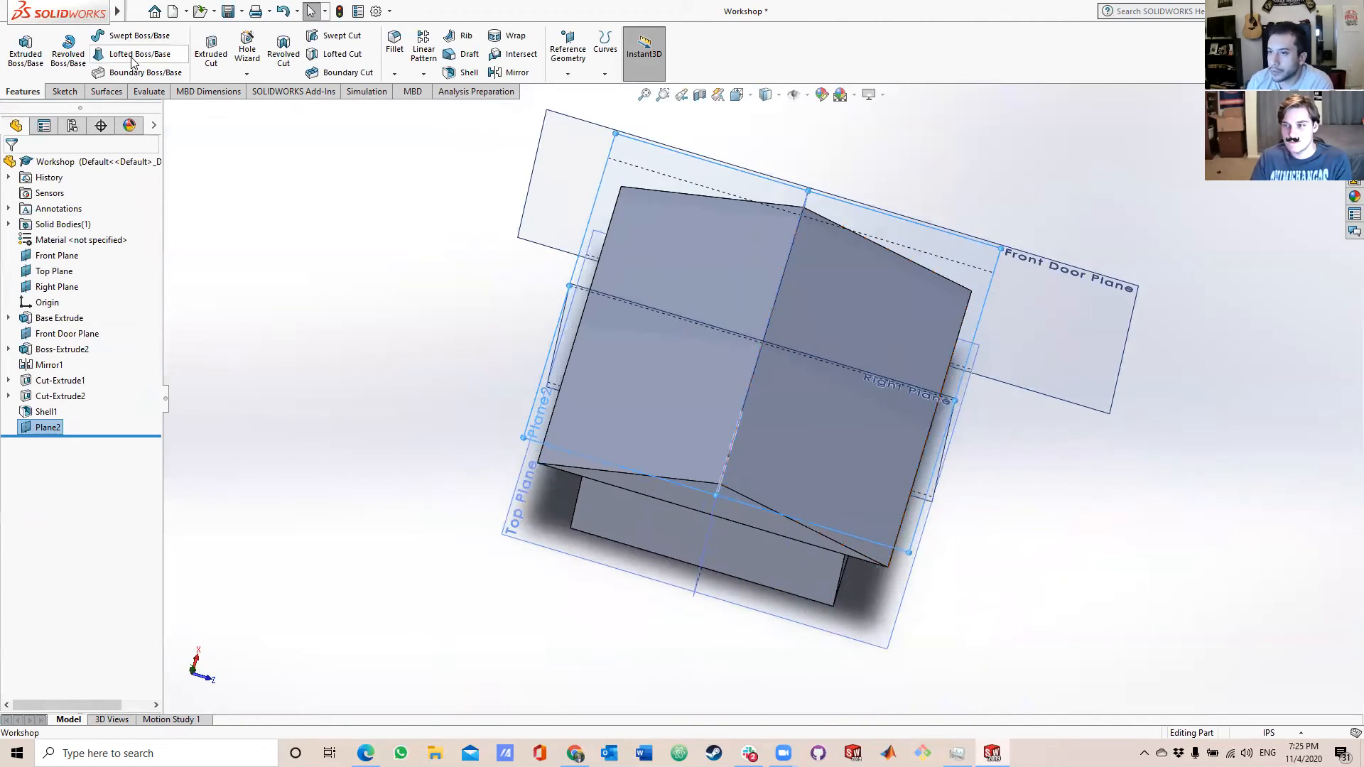
click(69, 91)
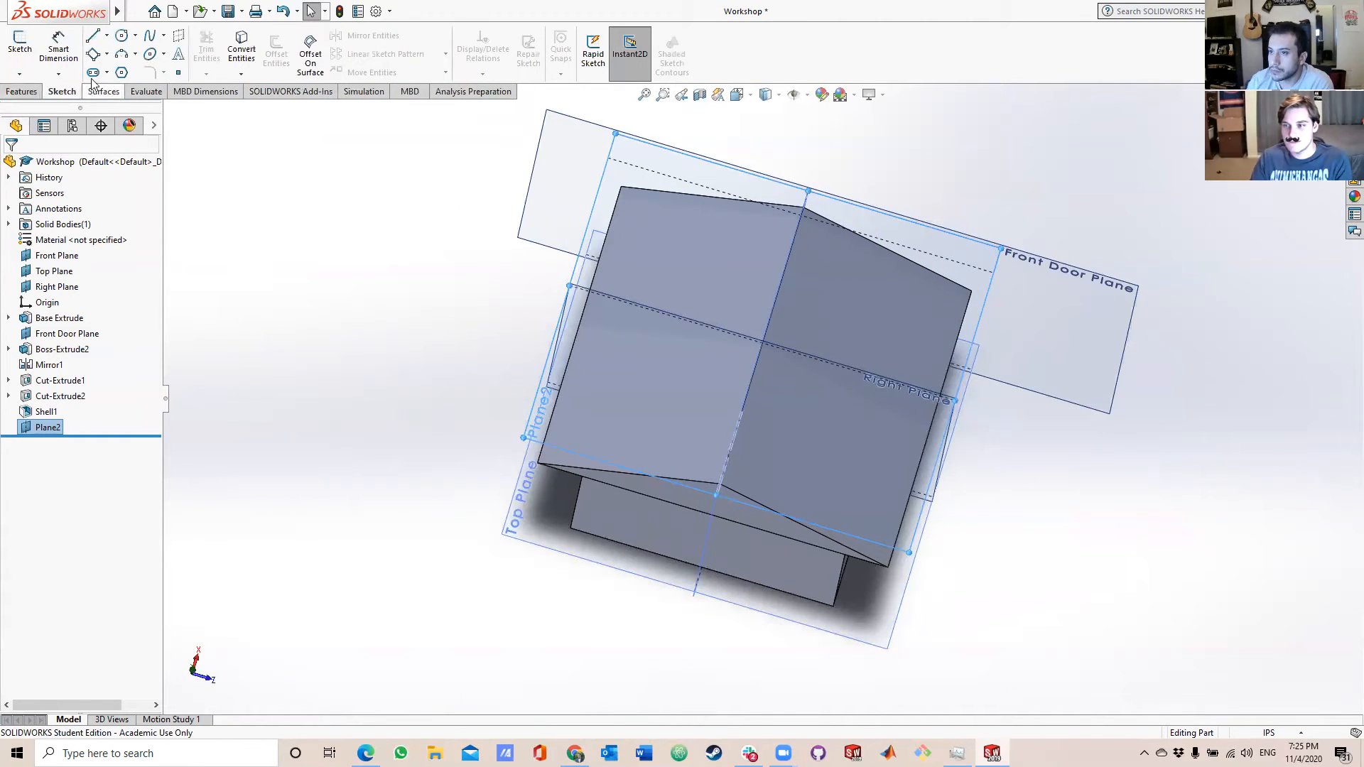
click(93, 37)
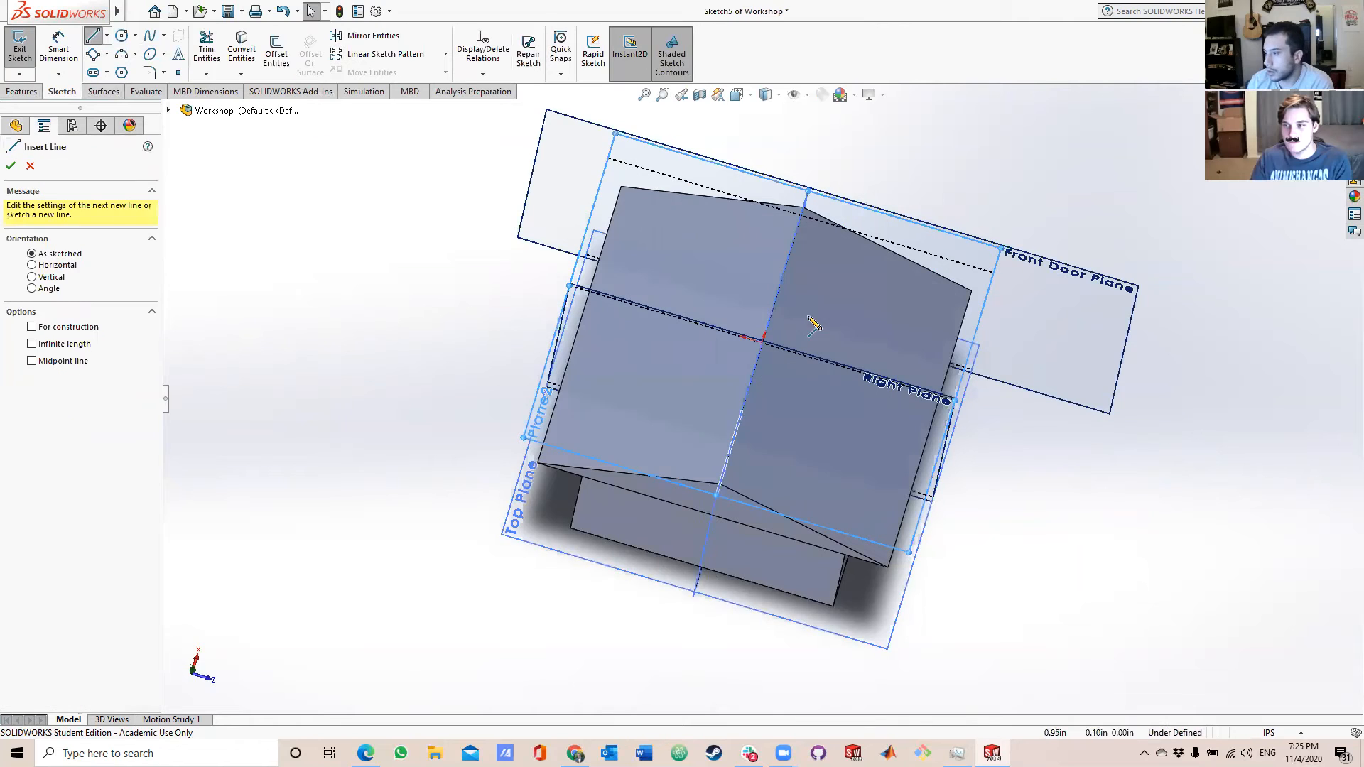
click(542, 427)
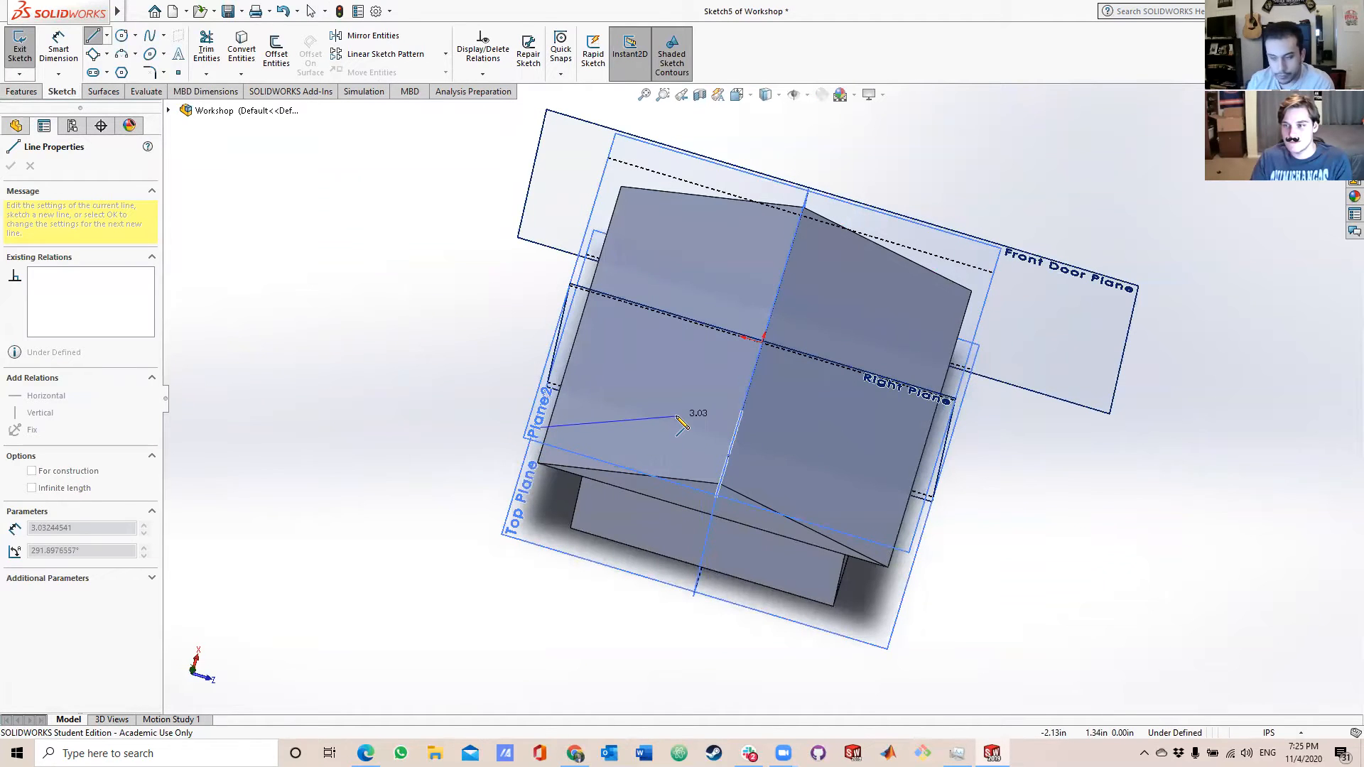
key(Escape)
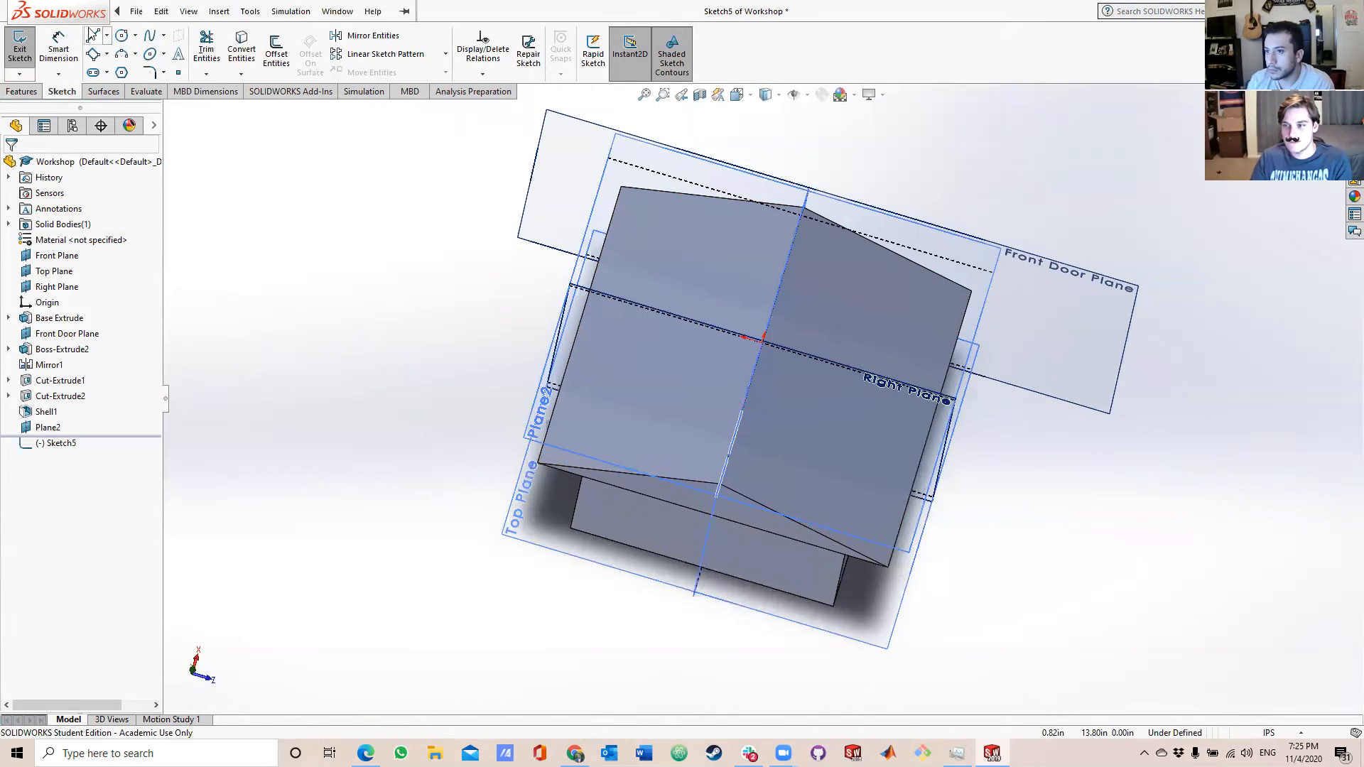
Sketch two lines, each about 1 in long, from a shared endpoint to form an open V above one roof slope.
click(93, 37)
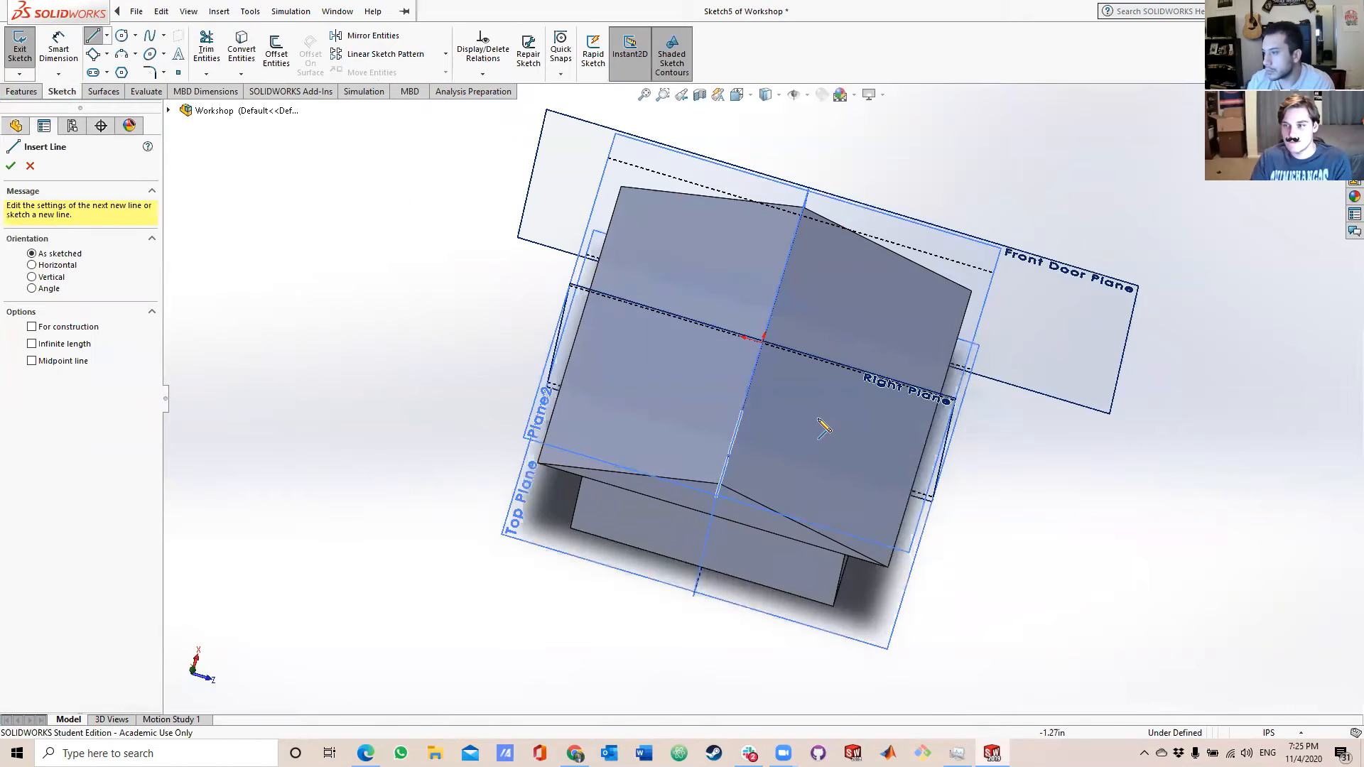
click(781, 424)
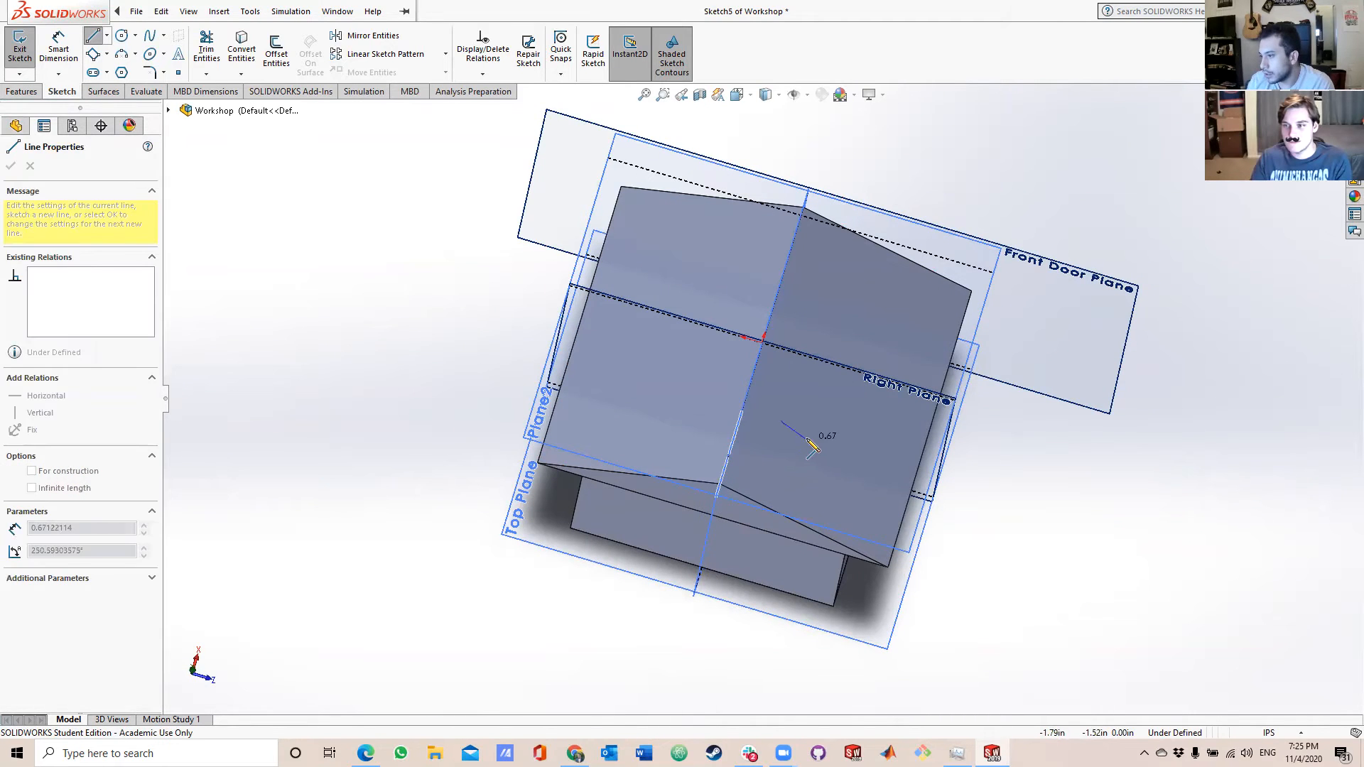
click(823, 406)
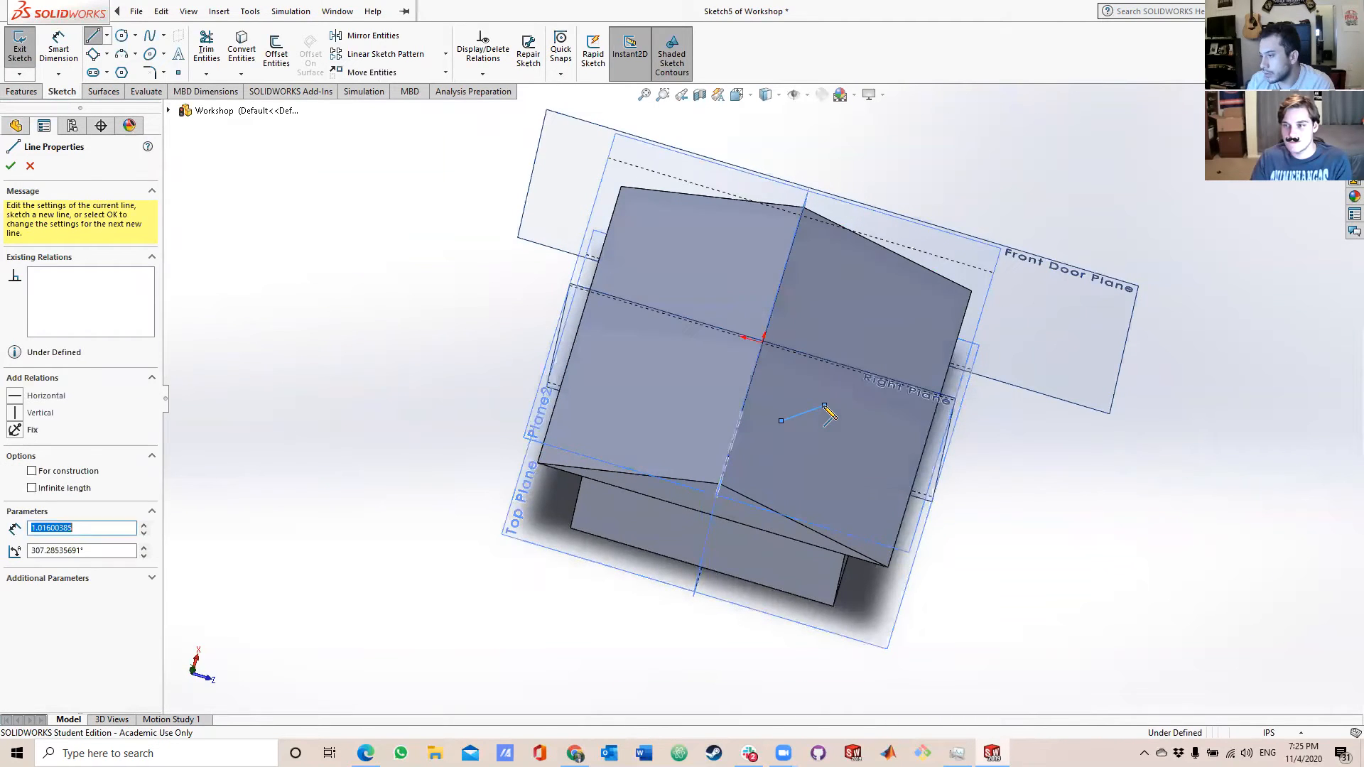
key(Escape)
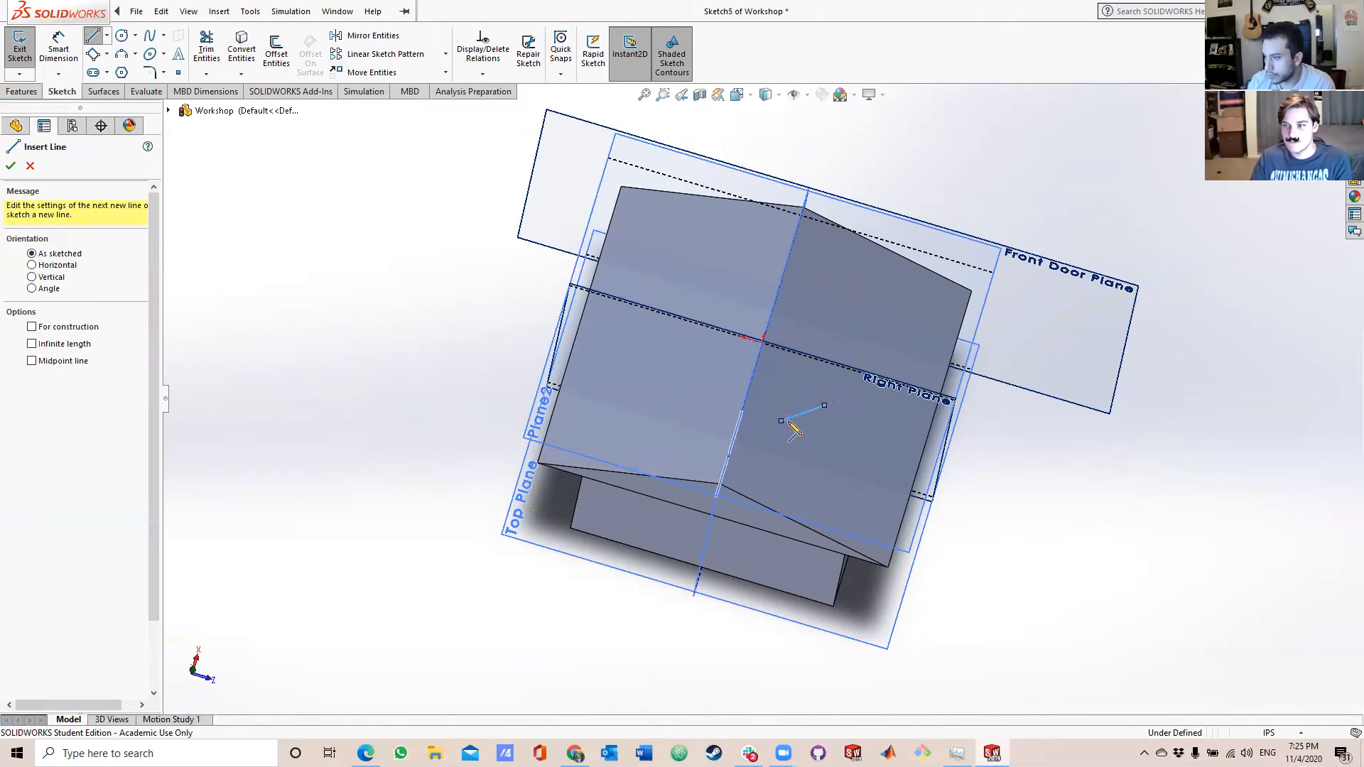
click(92, 36)
click(781, 422)
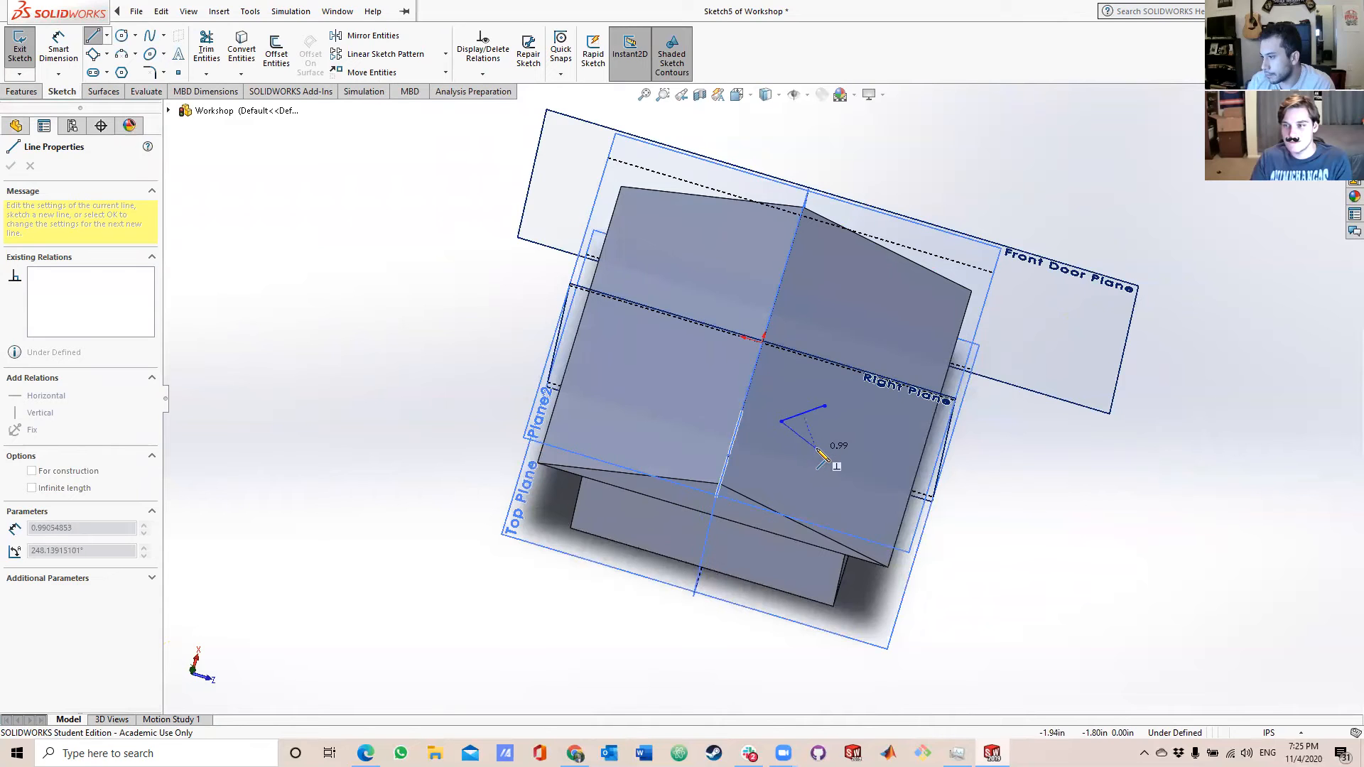
click(827, 449)
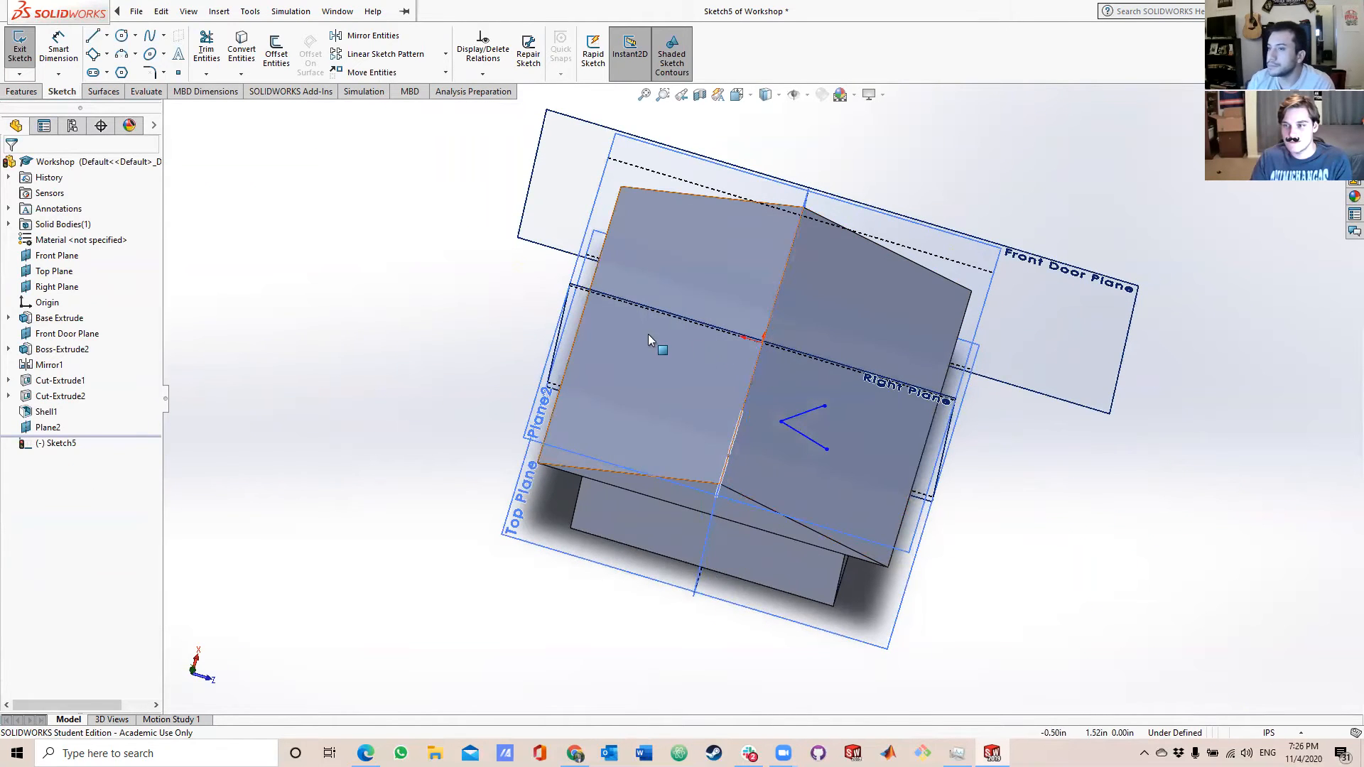
Close the V with a three-point arc of about 0.5 in radius bulging outward between the lines' open ends.
click(123, 59)
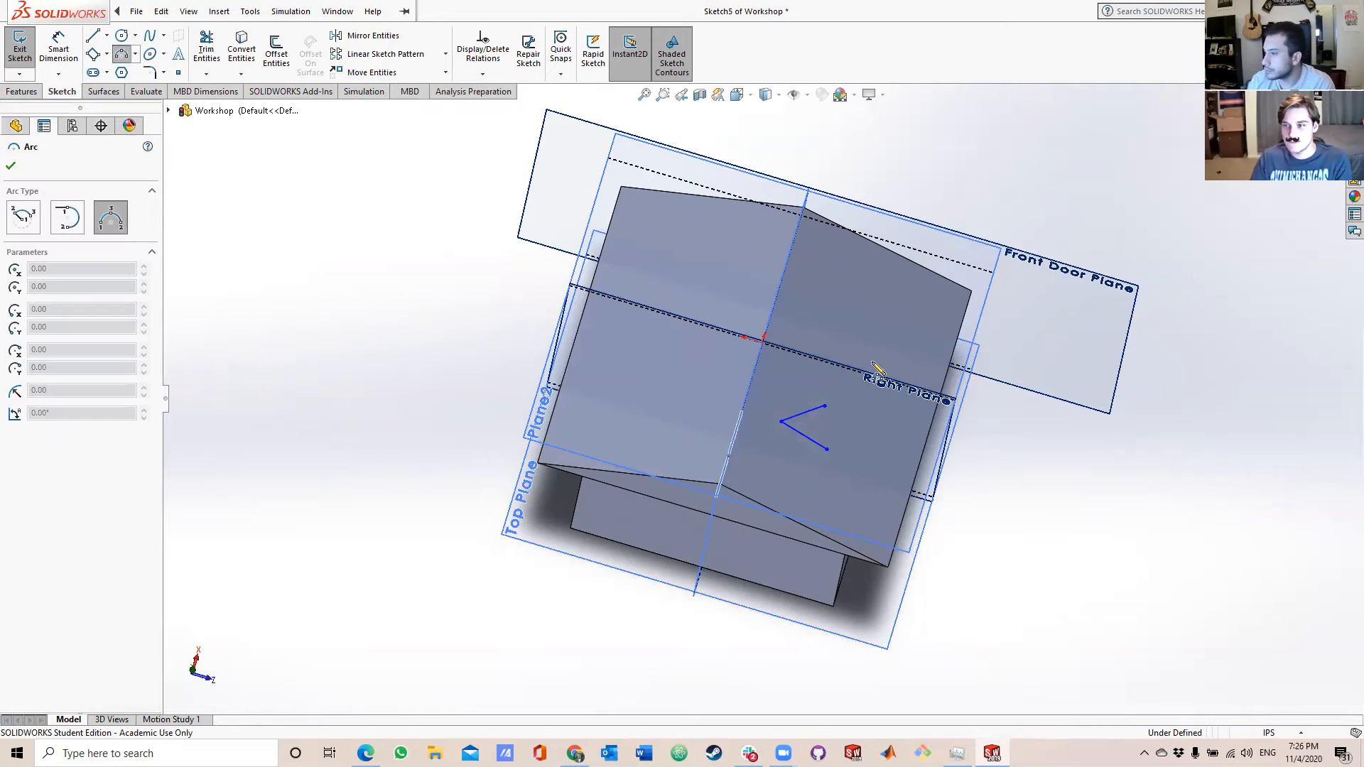
click(825, 406)
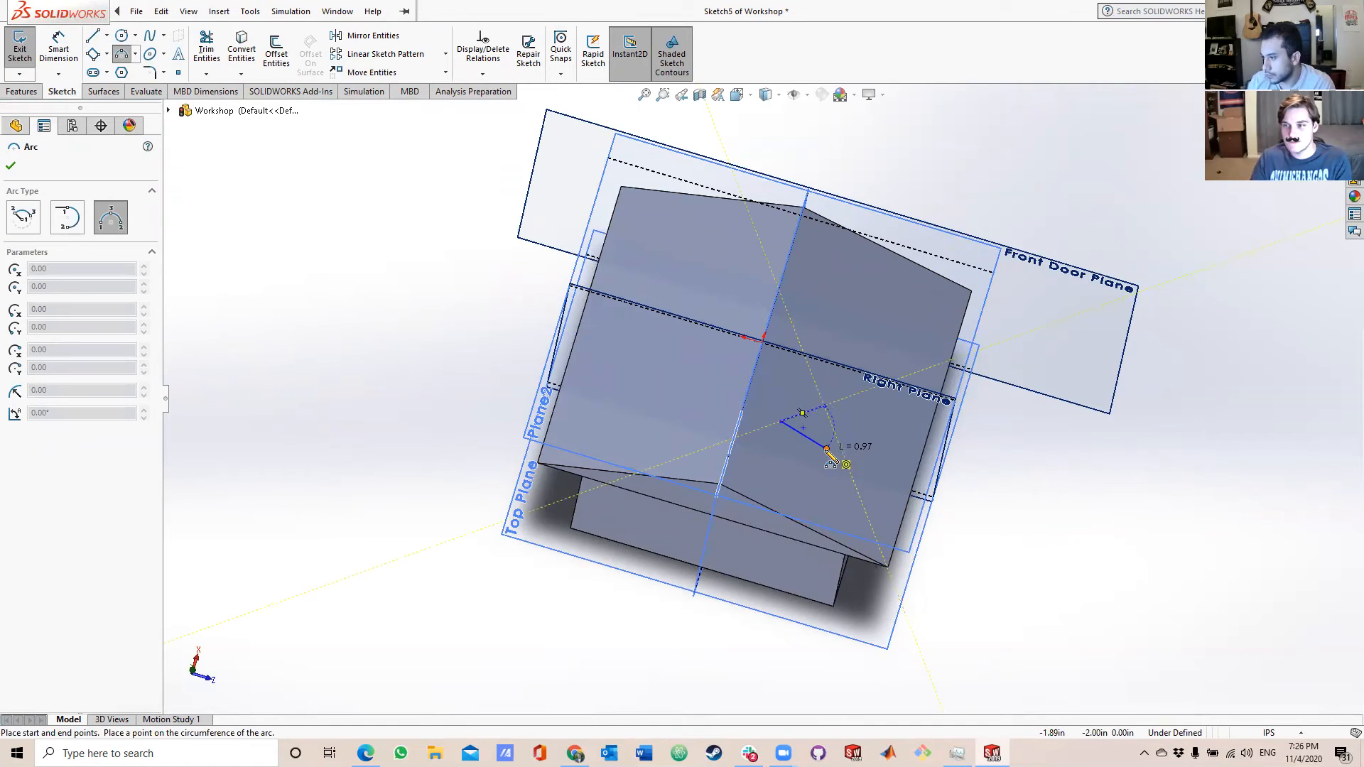
click(826, 449)
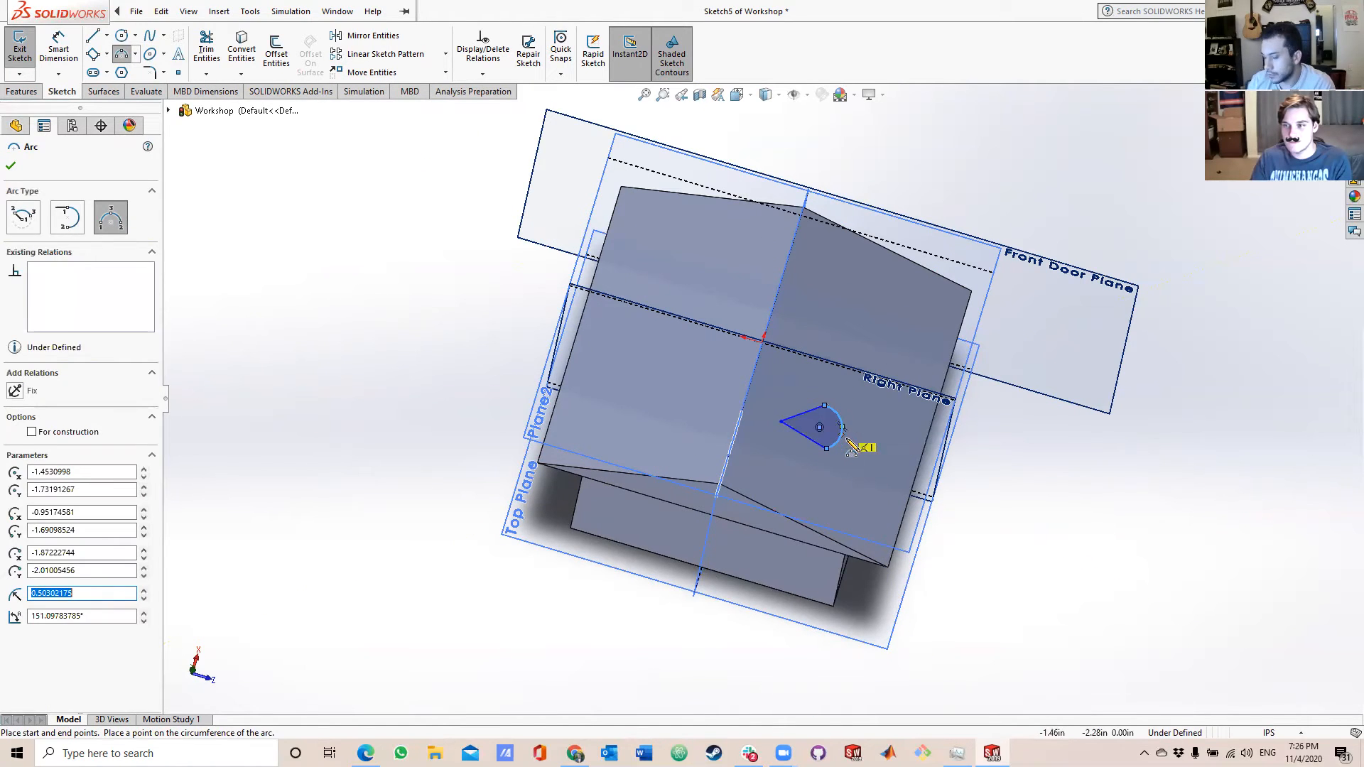
click(848, 442)
middle_drag(828, 443, 816, 386)
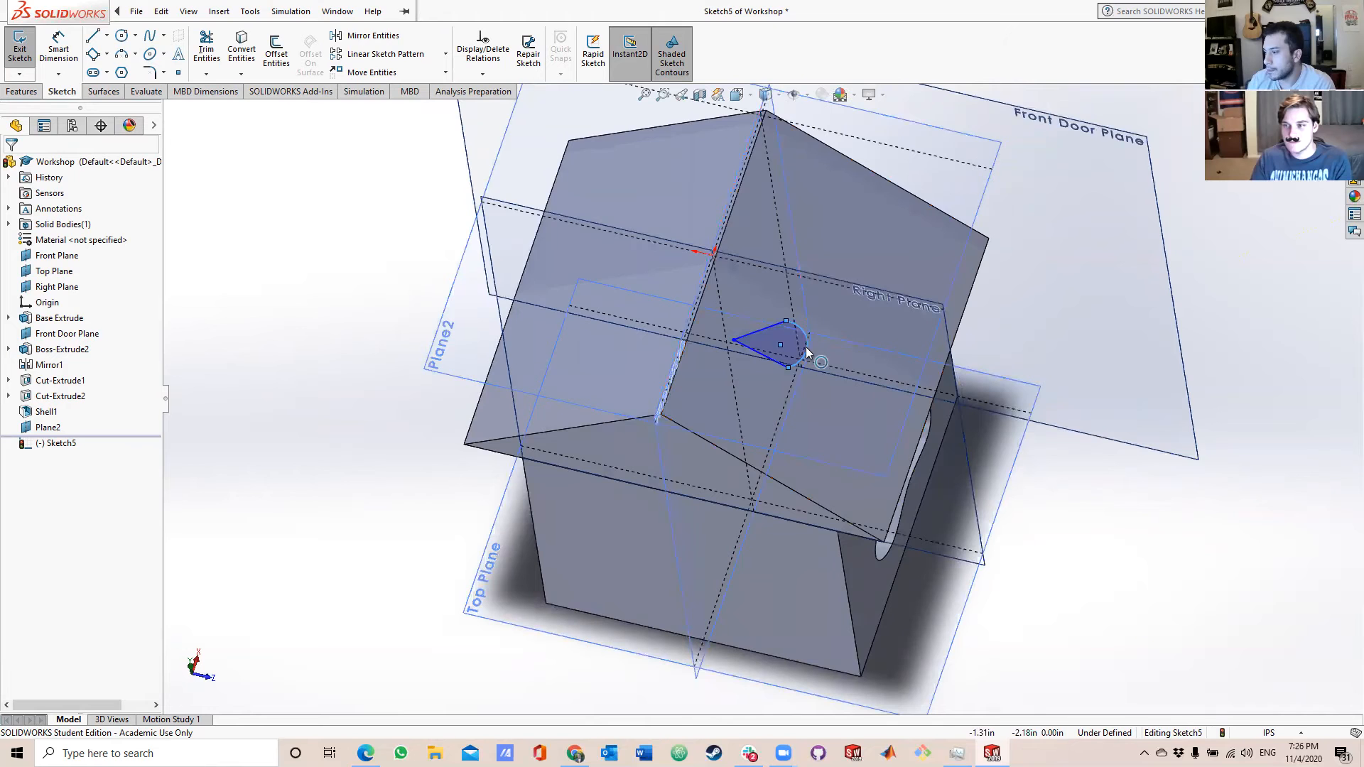
middle_drag(817, 363, 739, 381)
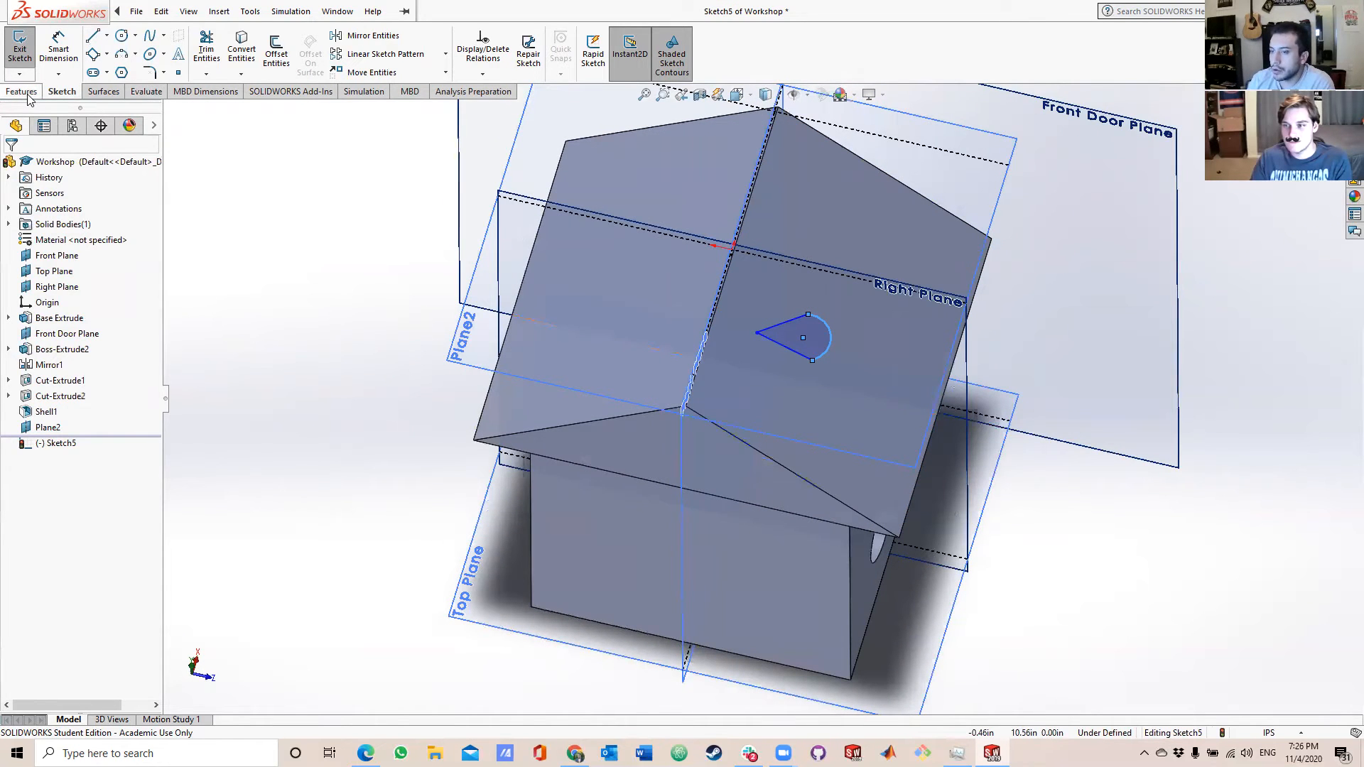
mouse_move(822, 342)
middle_down()
mouse_move(880, 236)
mouse_move(675, 234)
middle_up()
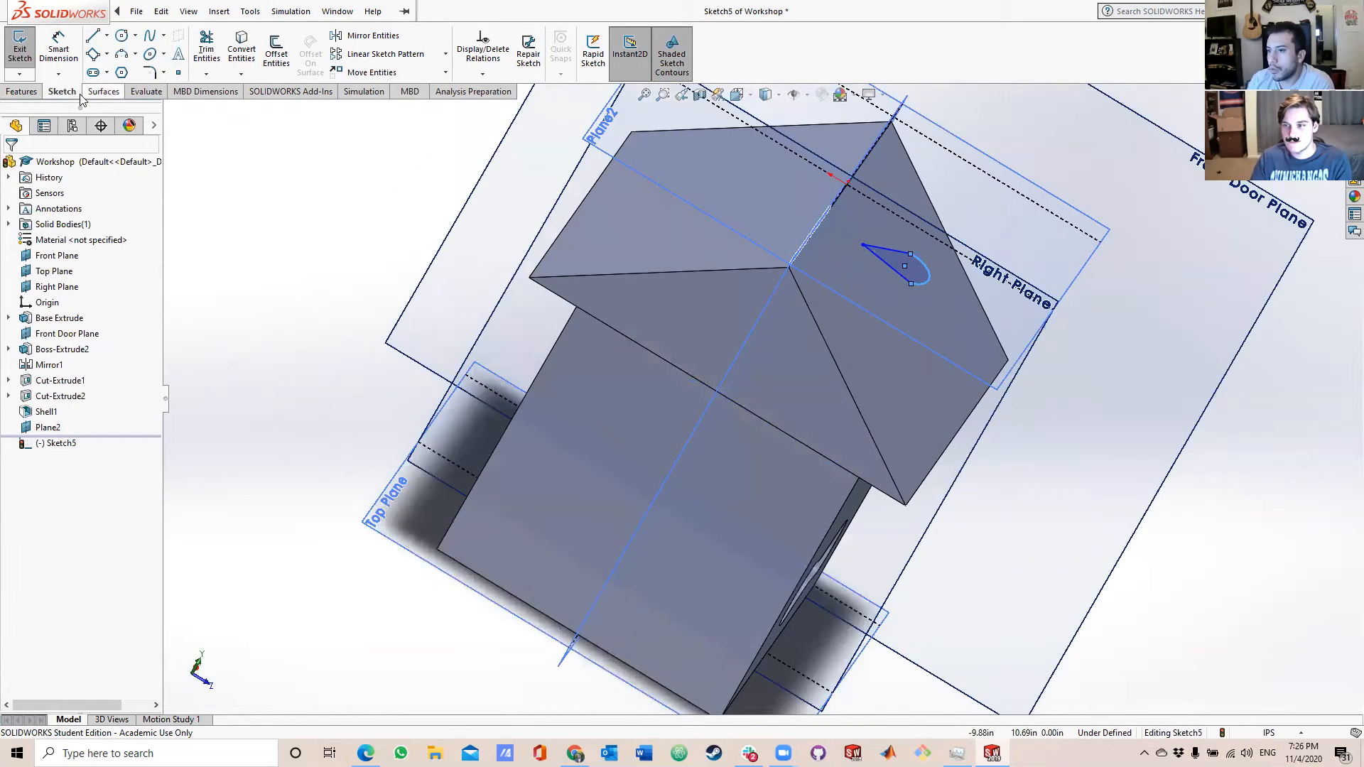
click(34, 96)
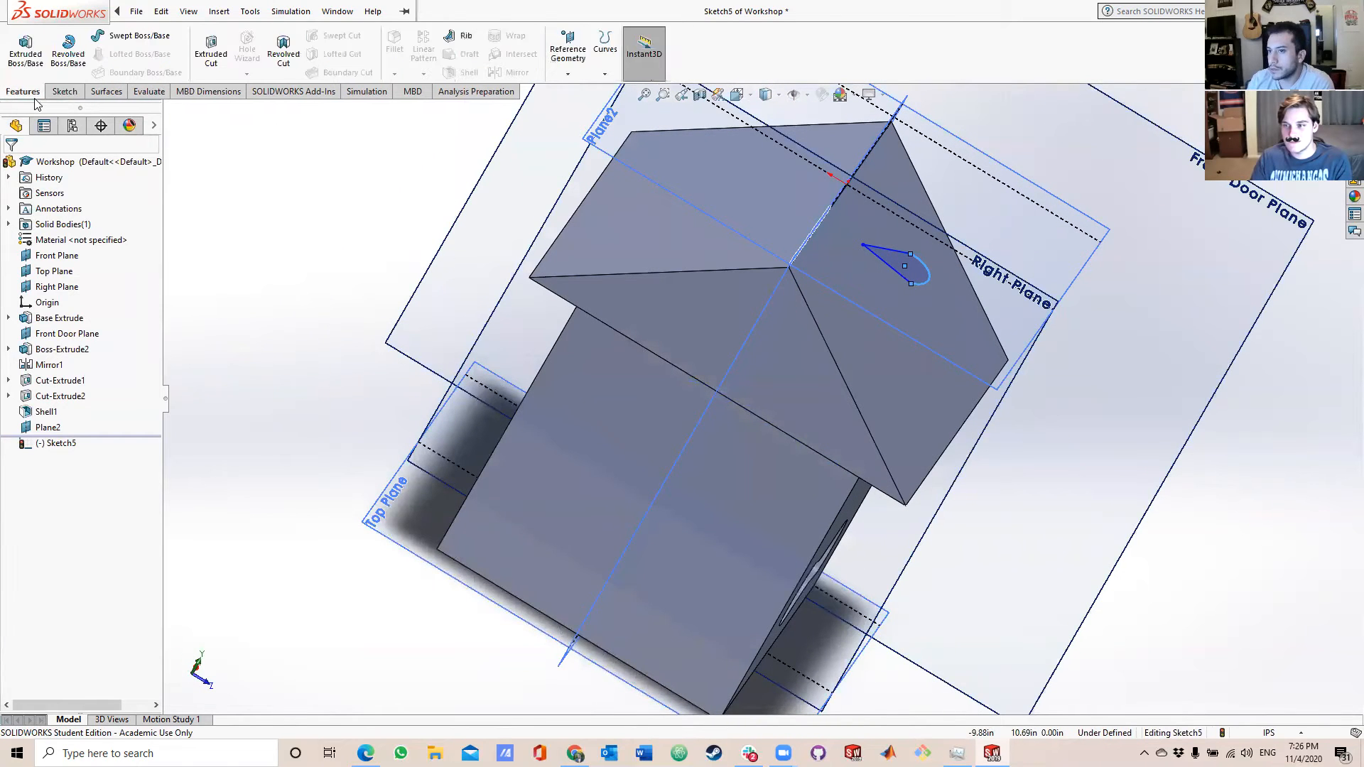
click(63, 57)
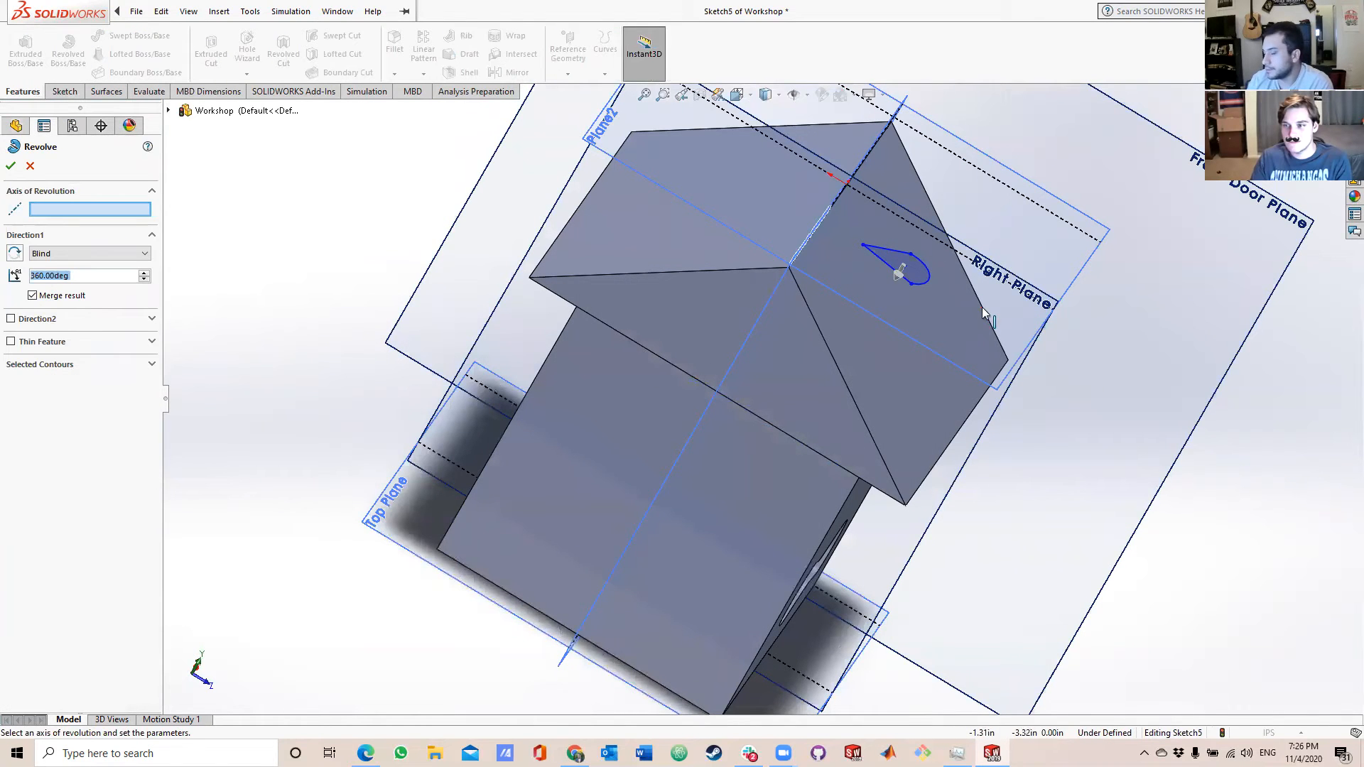
middle_drag(904, 285, 878, 364)
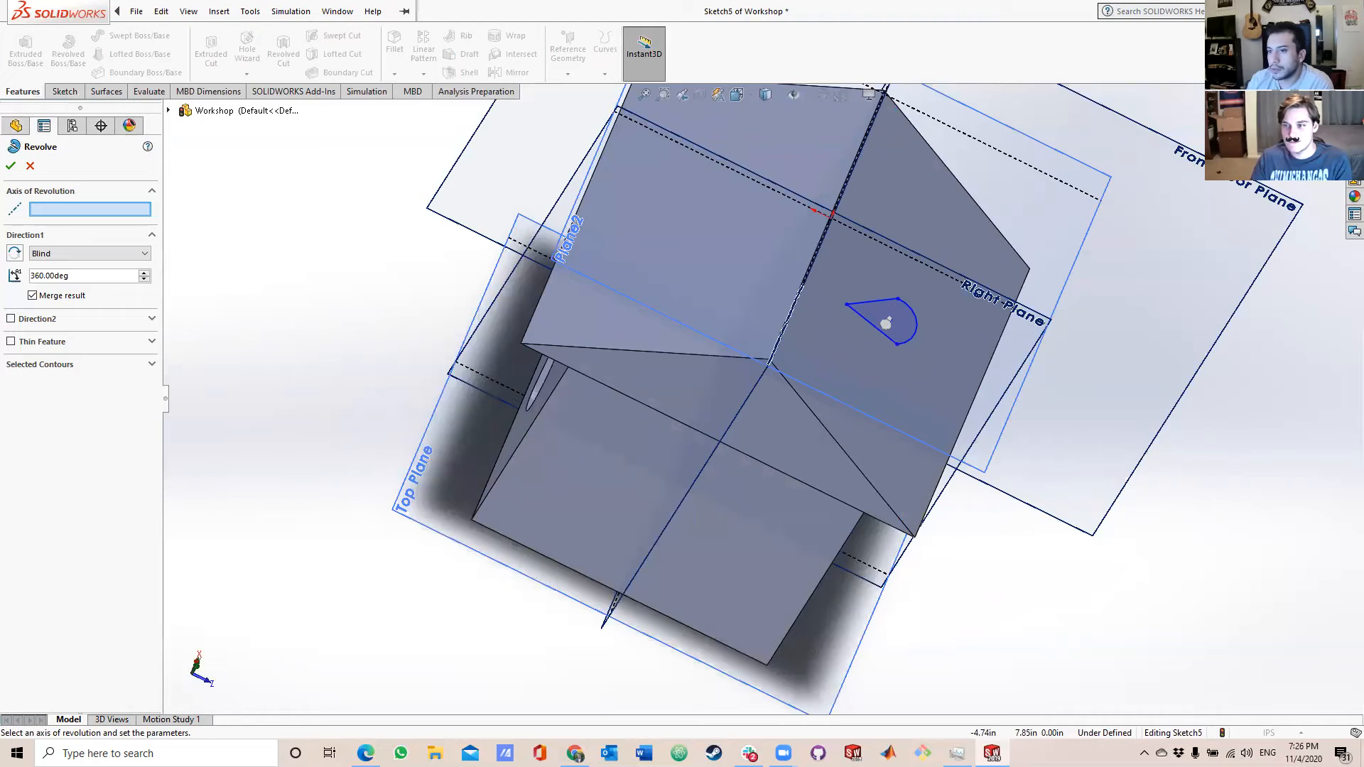
click(30, 168)
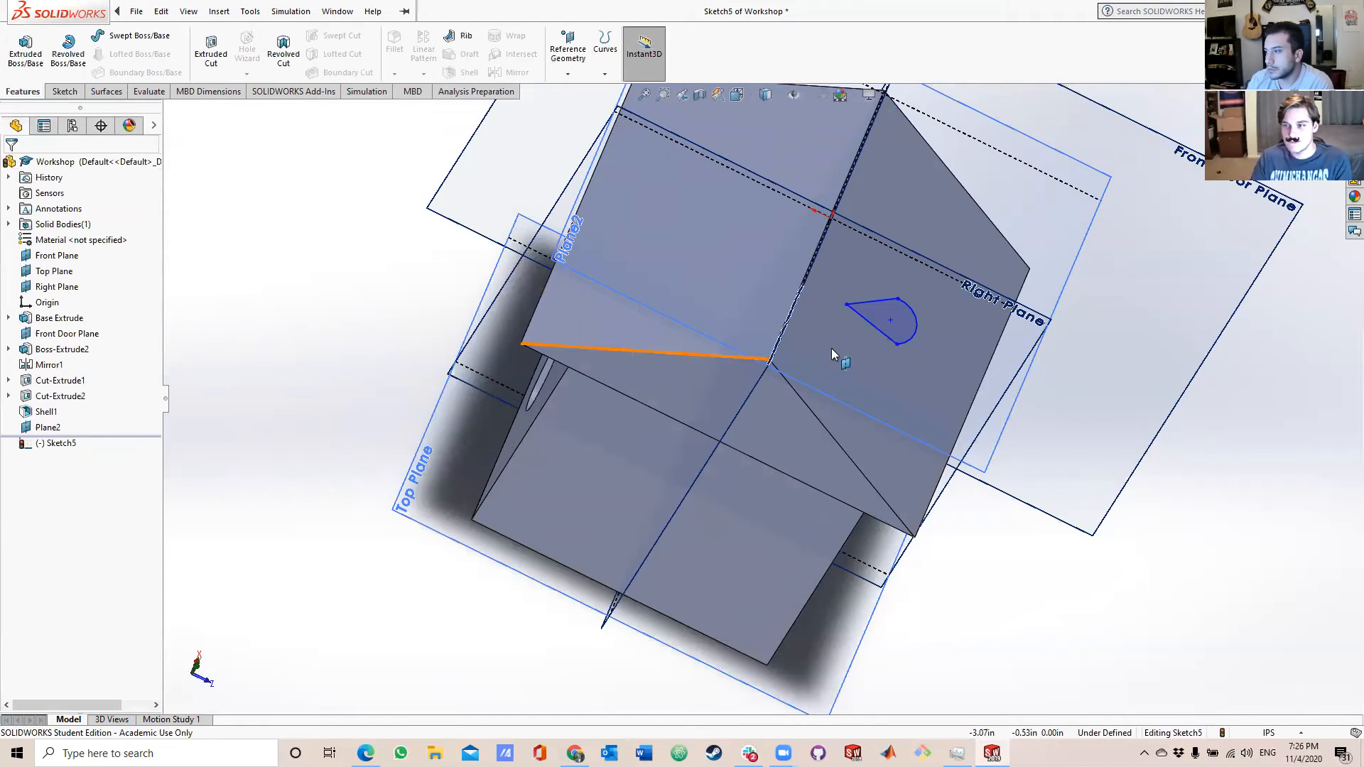
middle_drag(883, 342, 879, 240)
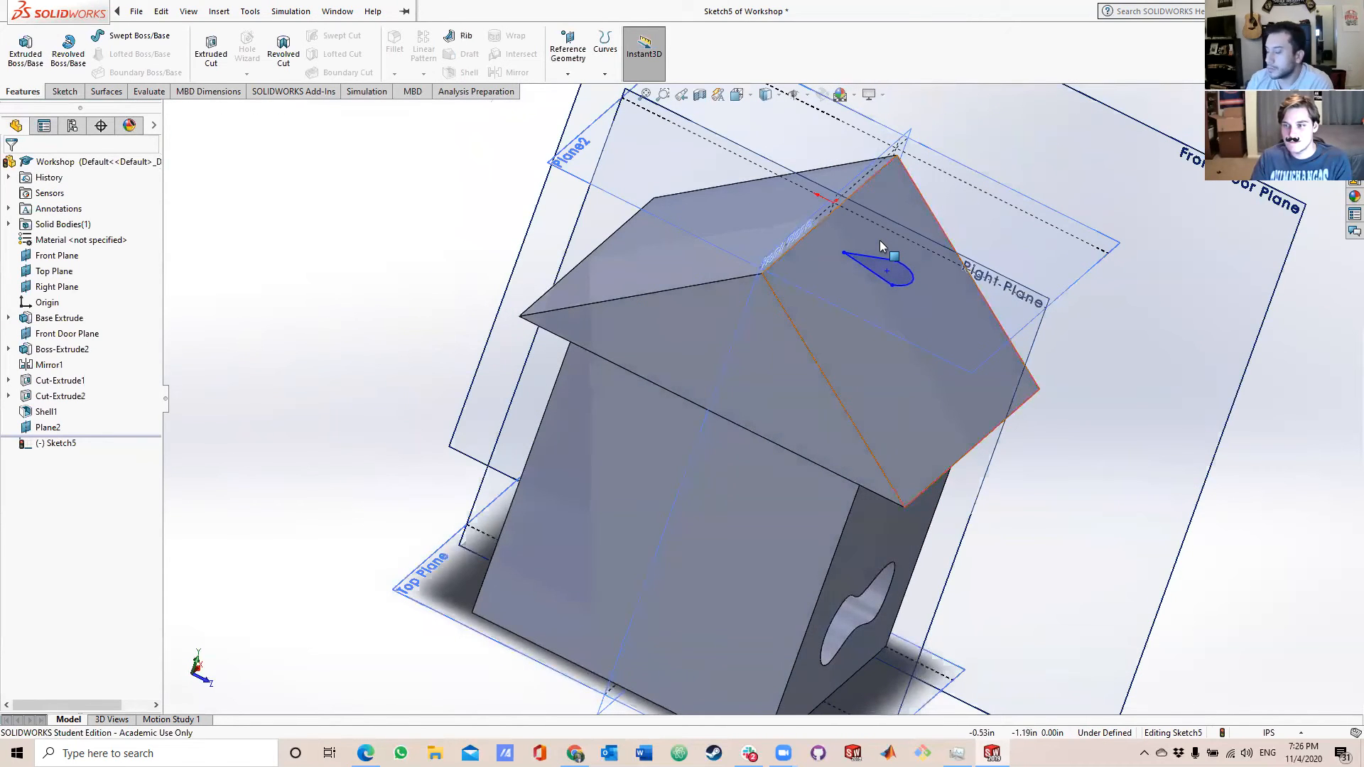
Exit the teardrop sketch above the roof slope, then delete it and the offset plane it was drawn on.
click(59, 443)
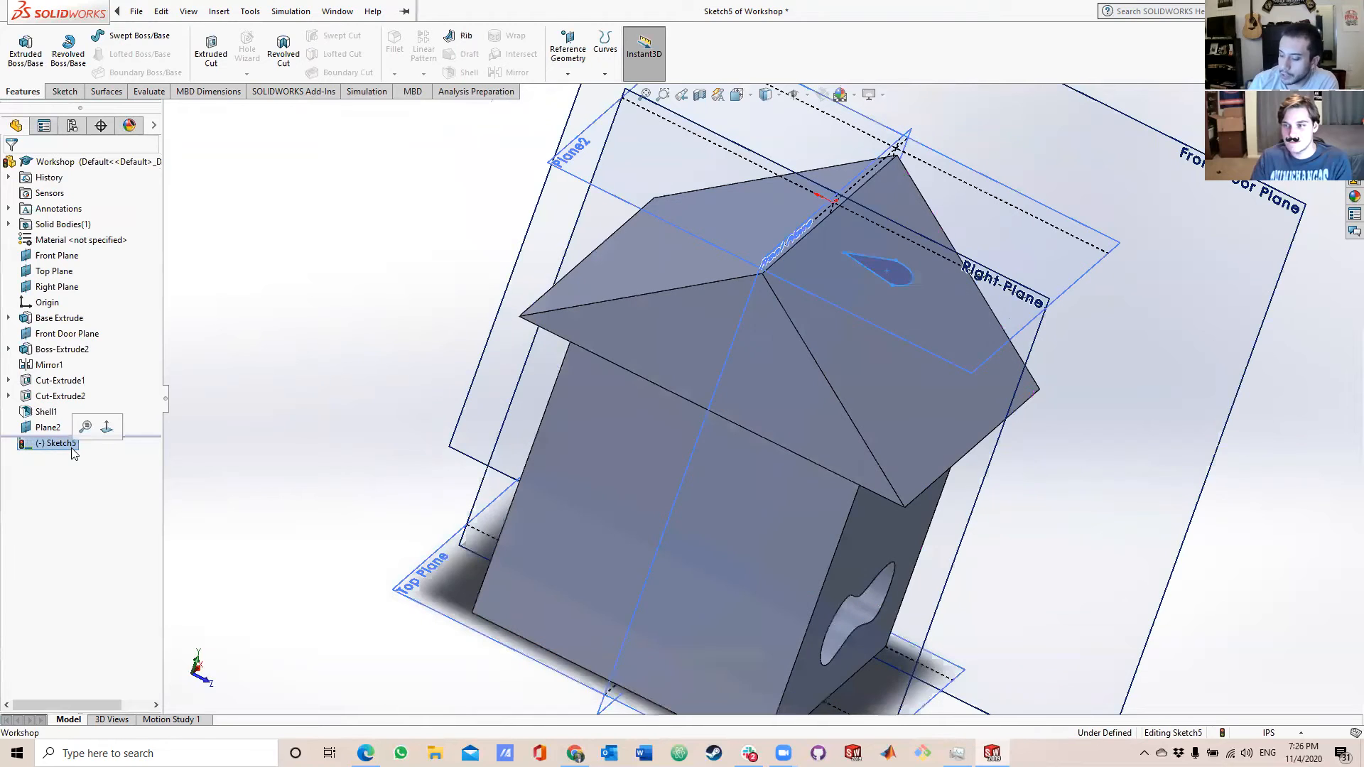
right_click(74, 451)
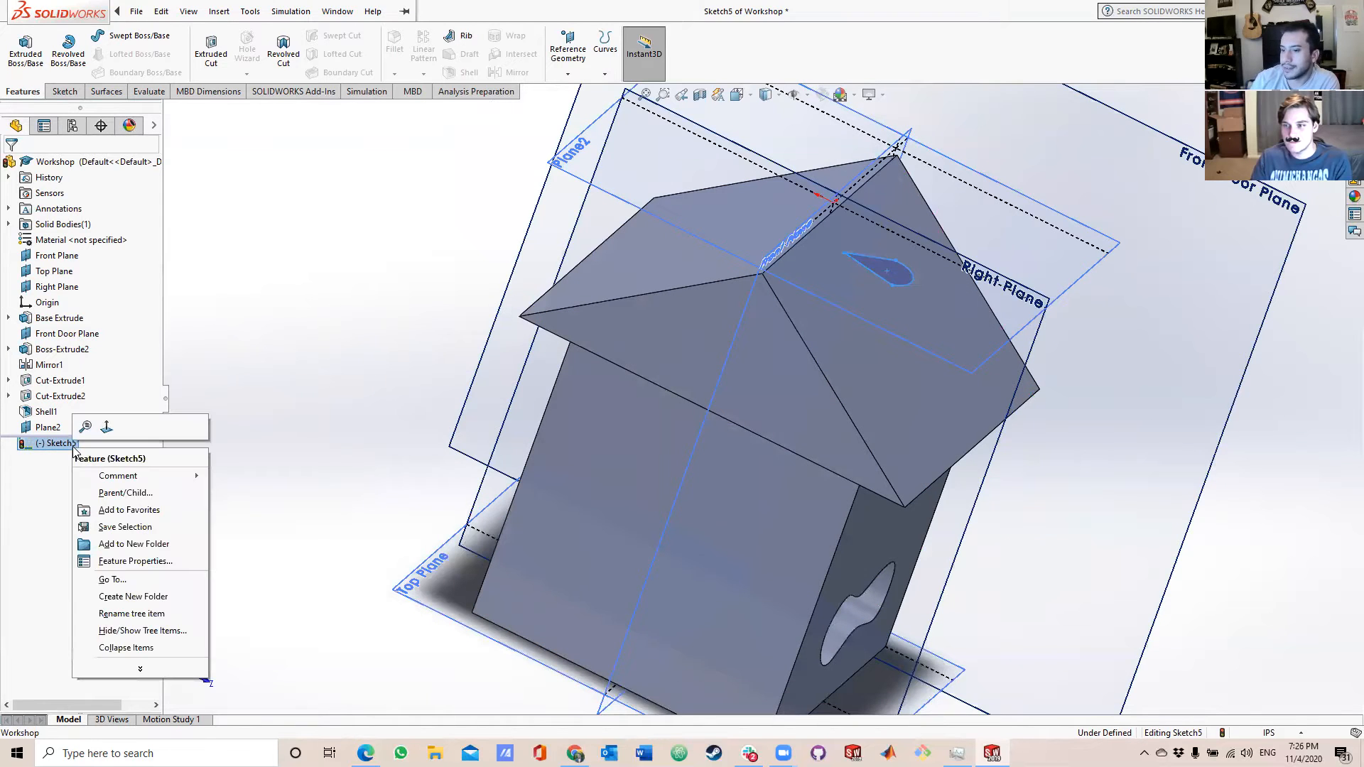
click(32, 428)
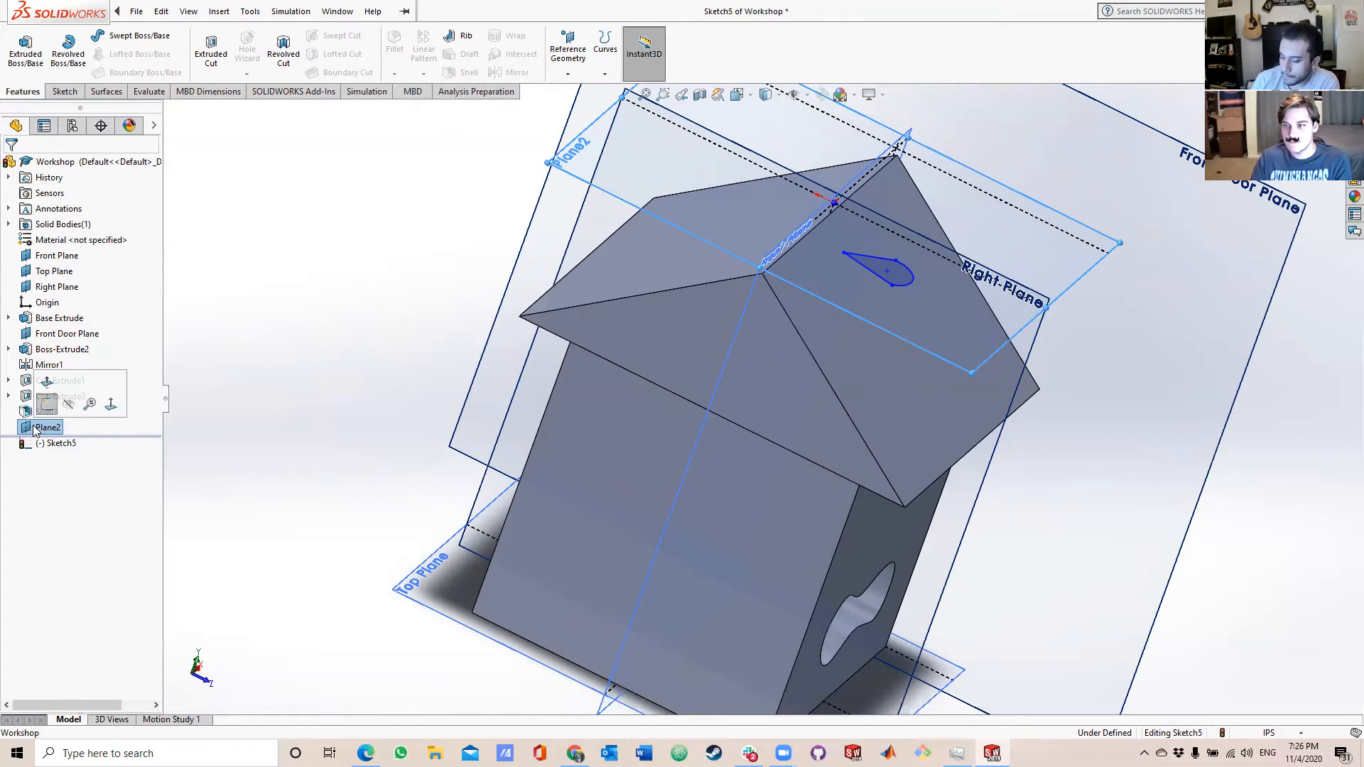
click(46, 404)
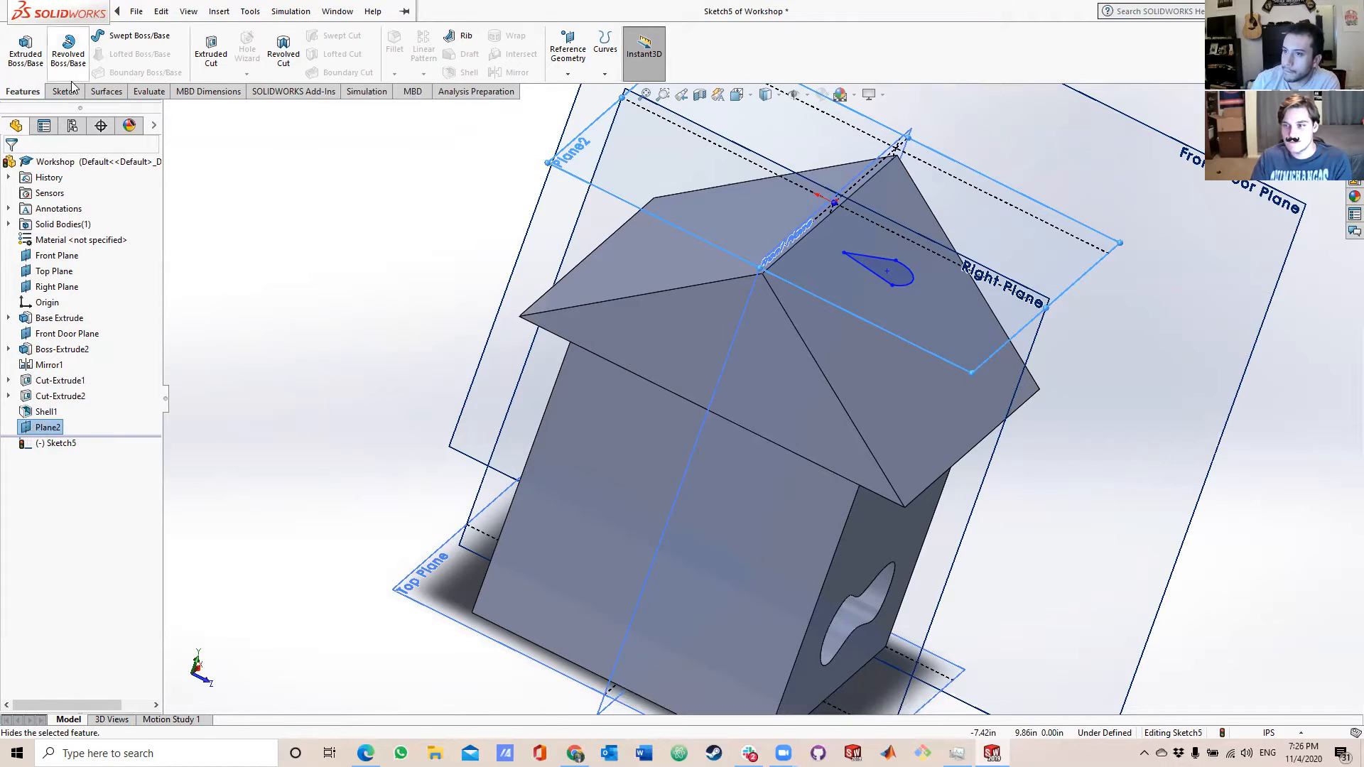
click(59, 444)
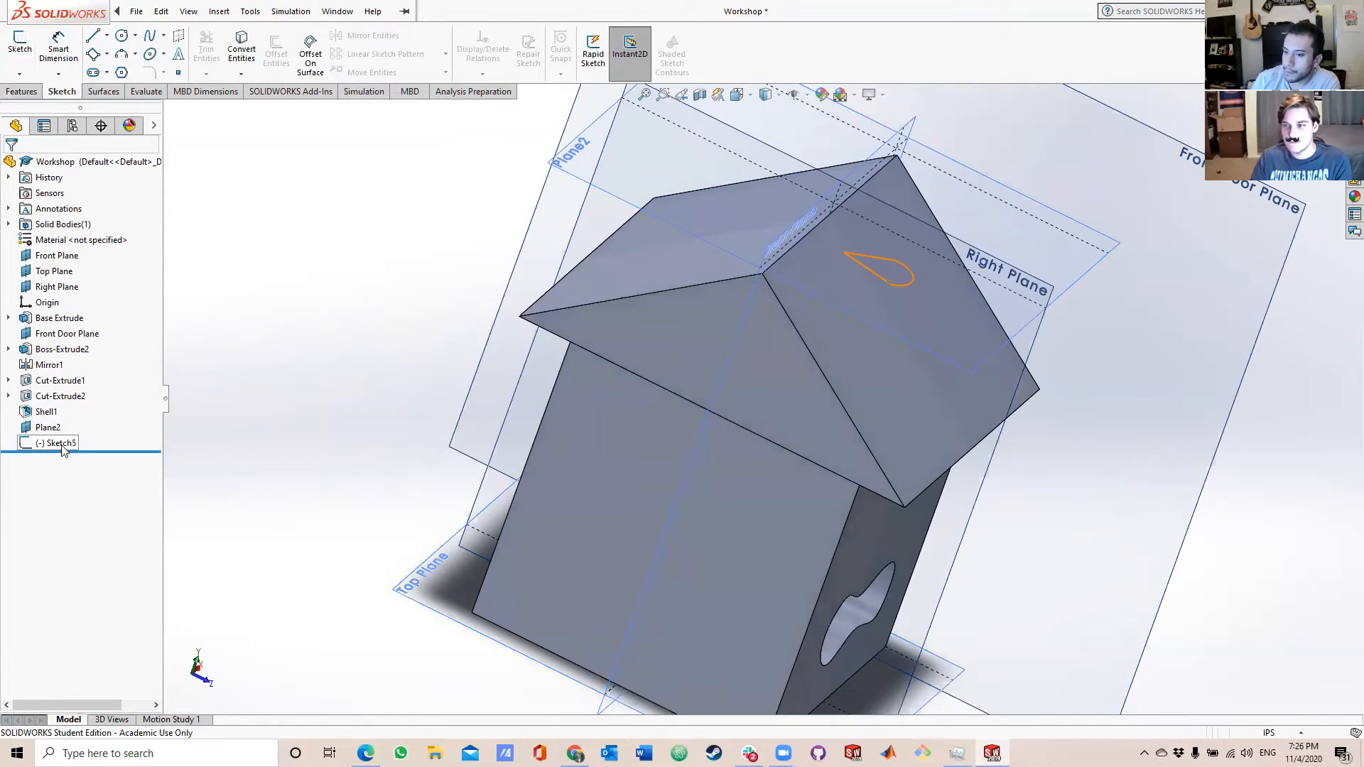
key(Delete)
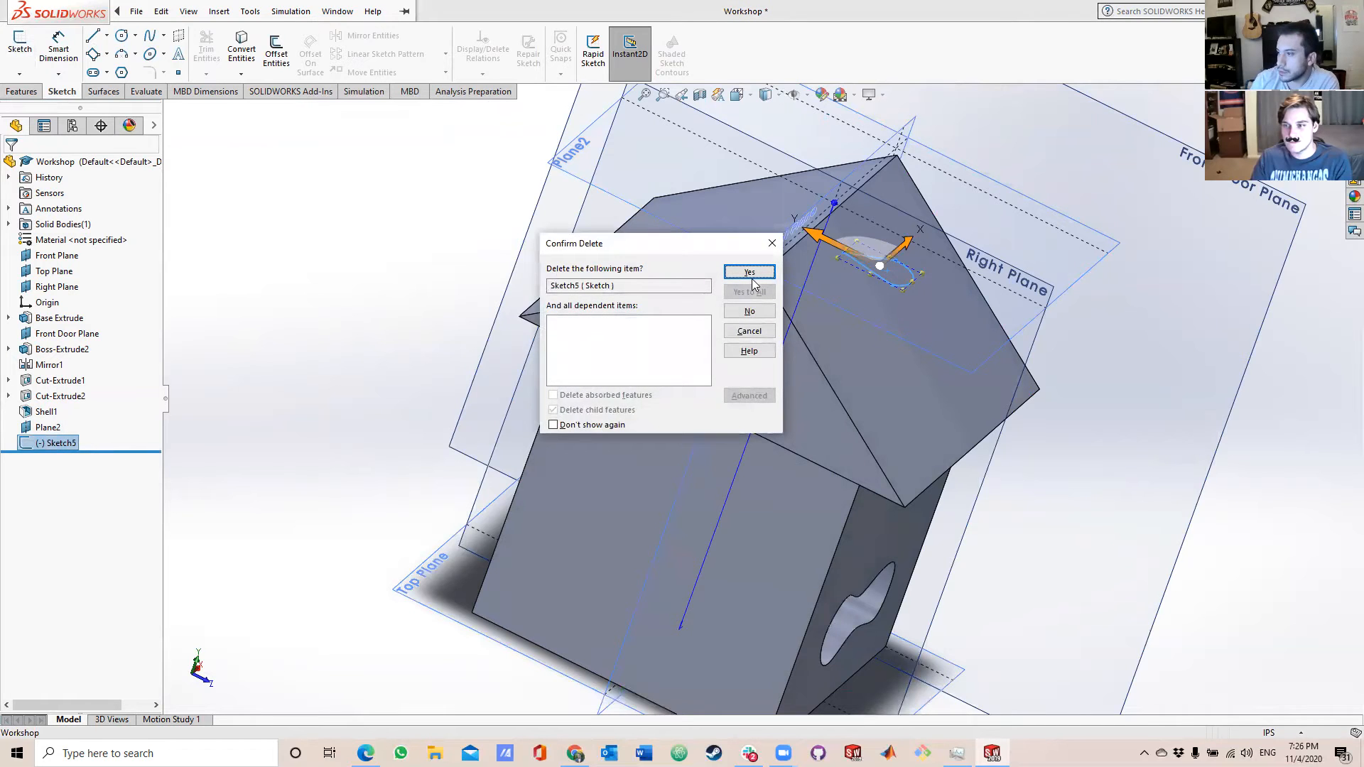
click(749, 272)
click(49, 427)
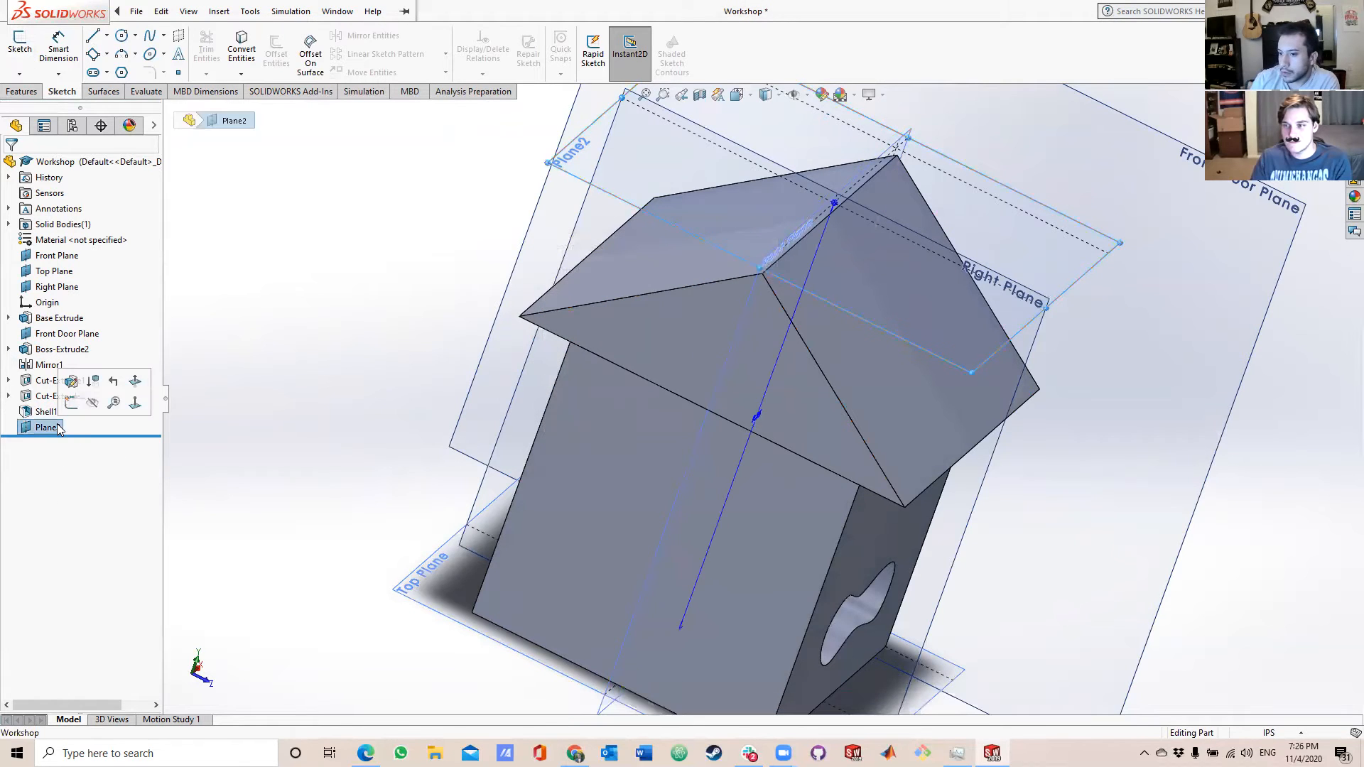
key(Delete)
click(772, 279)
Start a sketch on the Right Plane and try a first vertical line beside the roof ridge.
middle_drag(772, 279, 1123, 392)
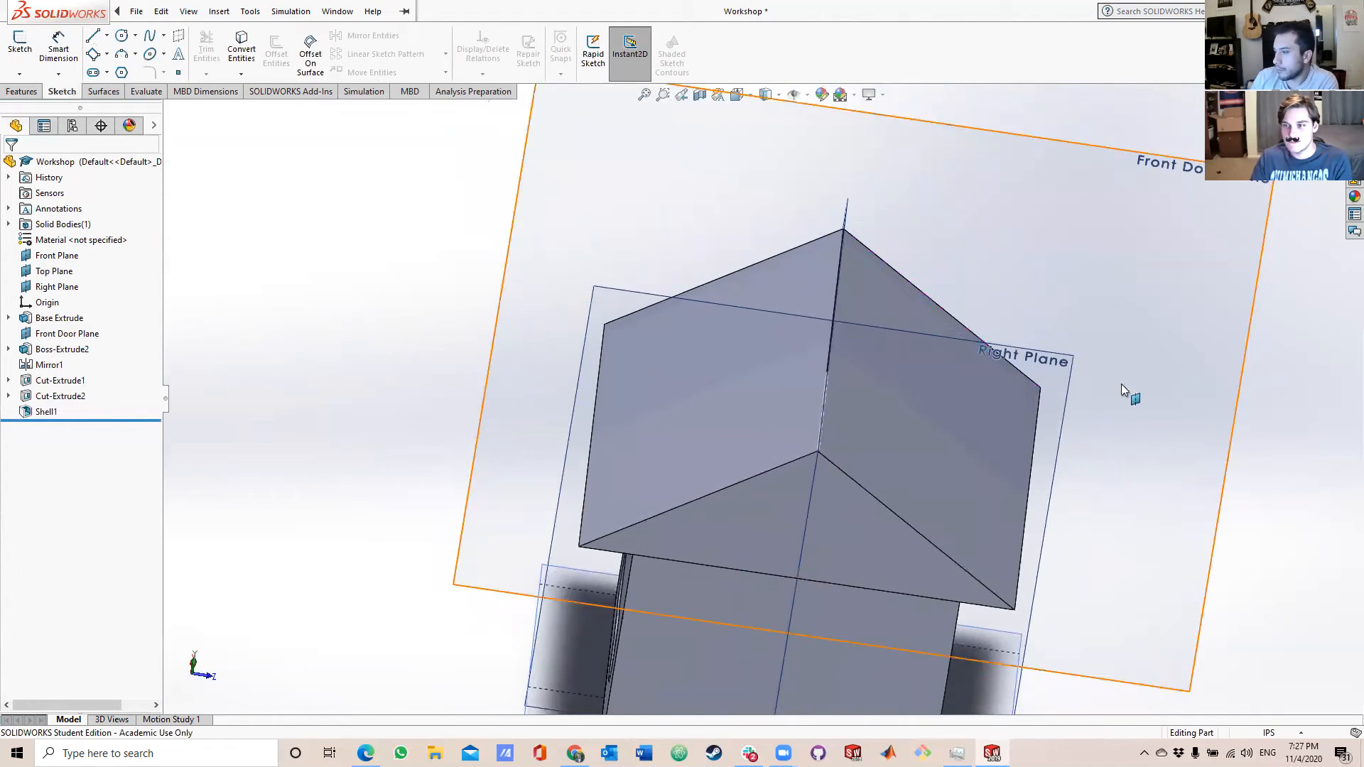
click(1025, 354)
middle_drag(1025, 355, 1035, 326)
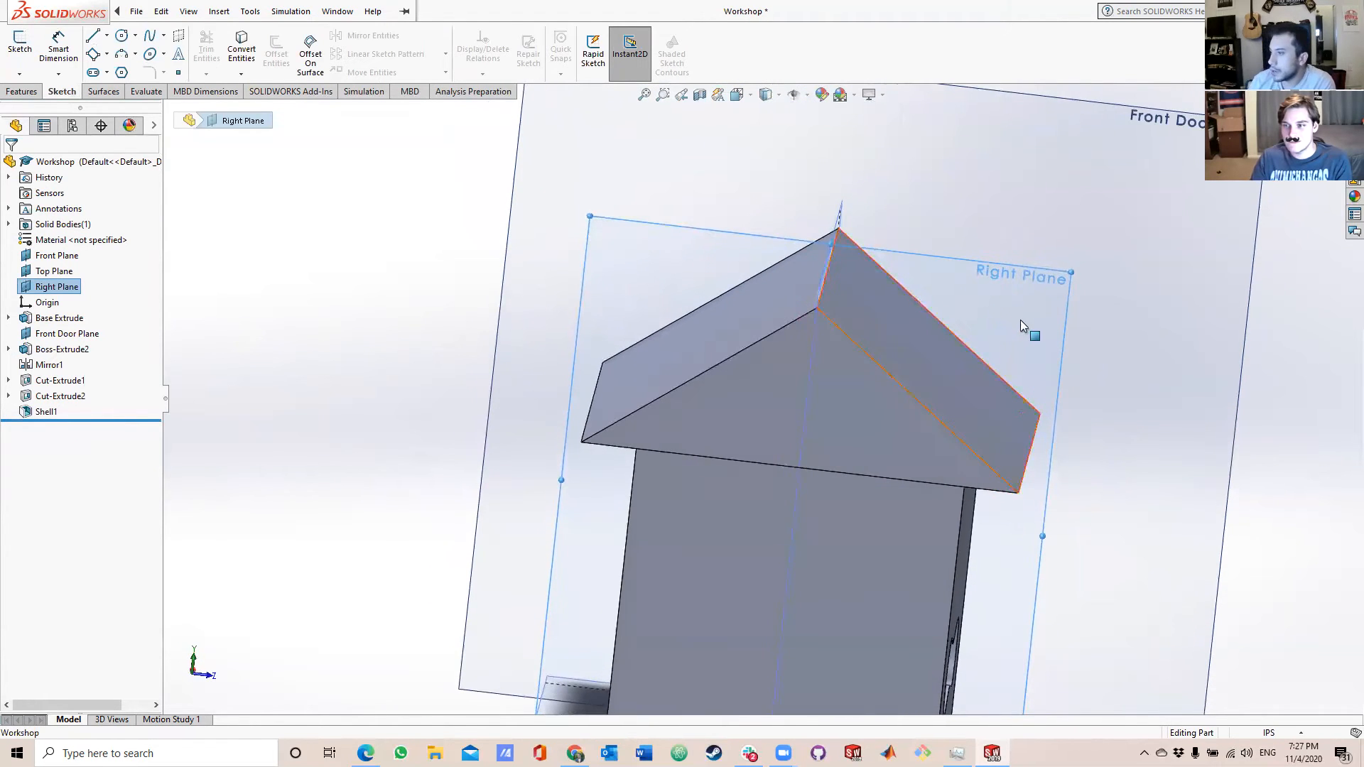
click(94, 37)
scroll(880, 245, up, 4)
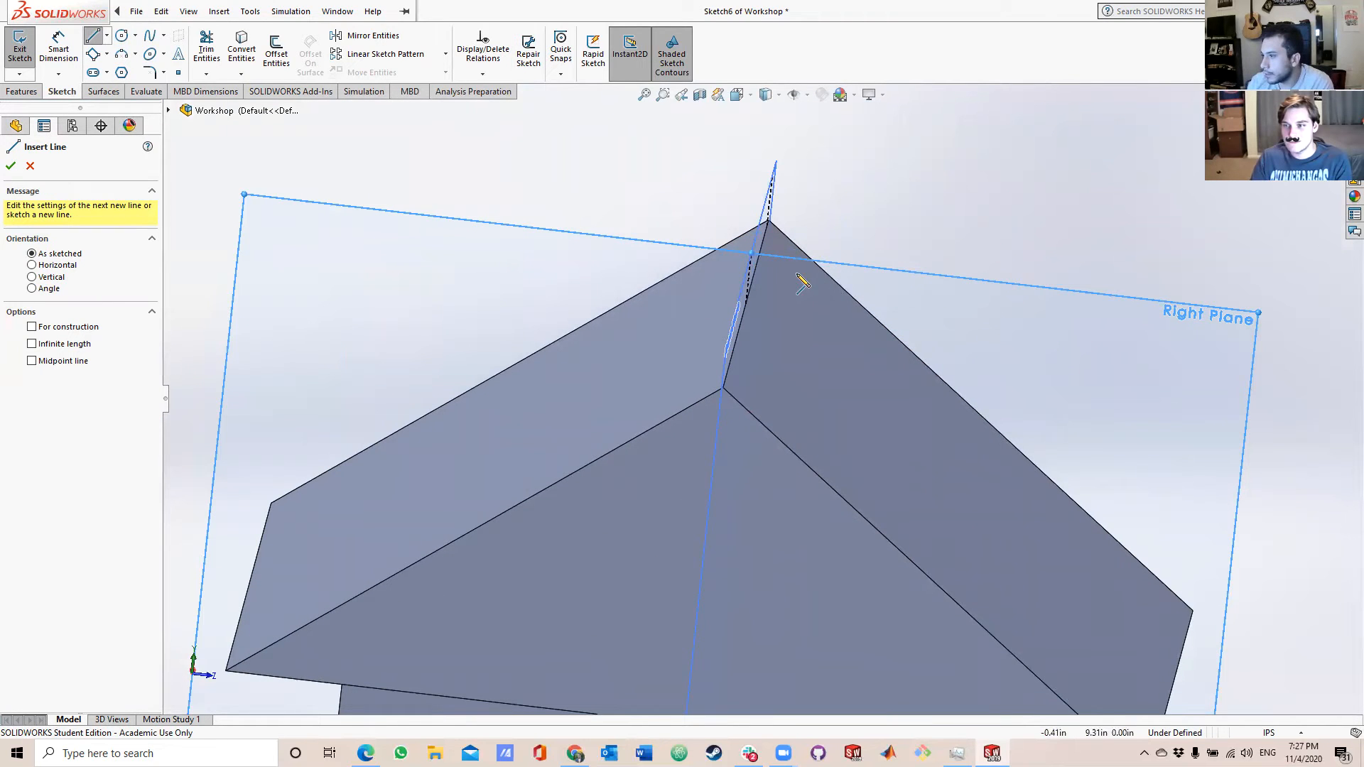
click(861, 268)
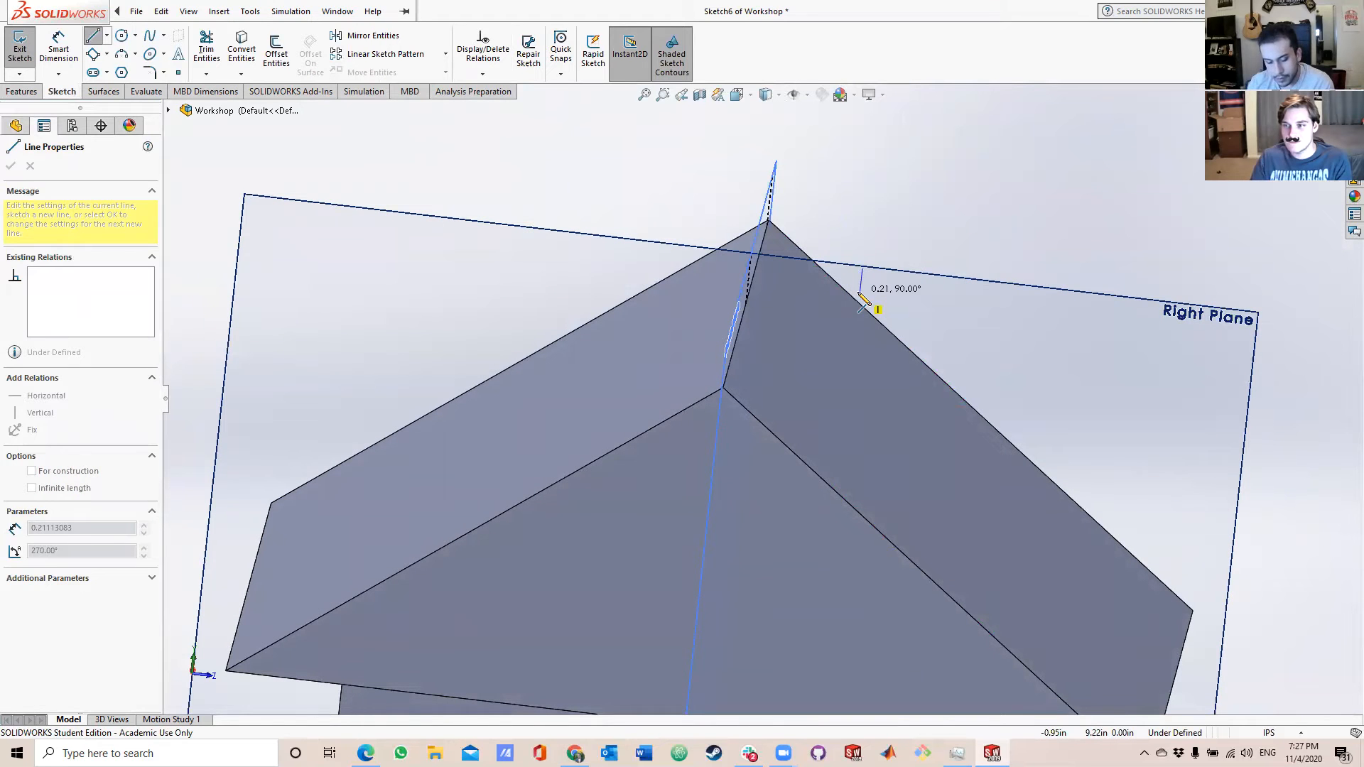
key(Escape)
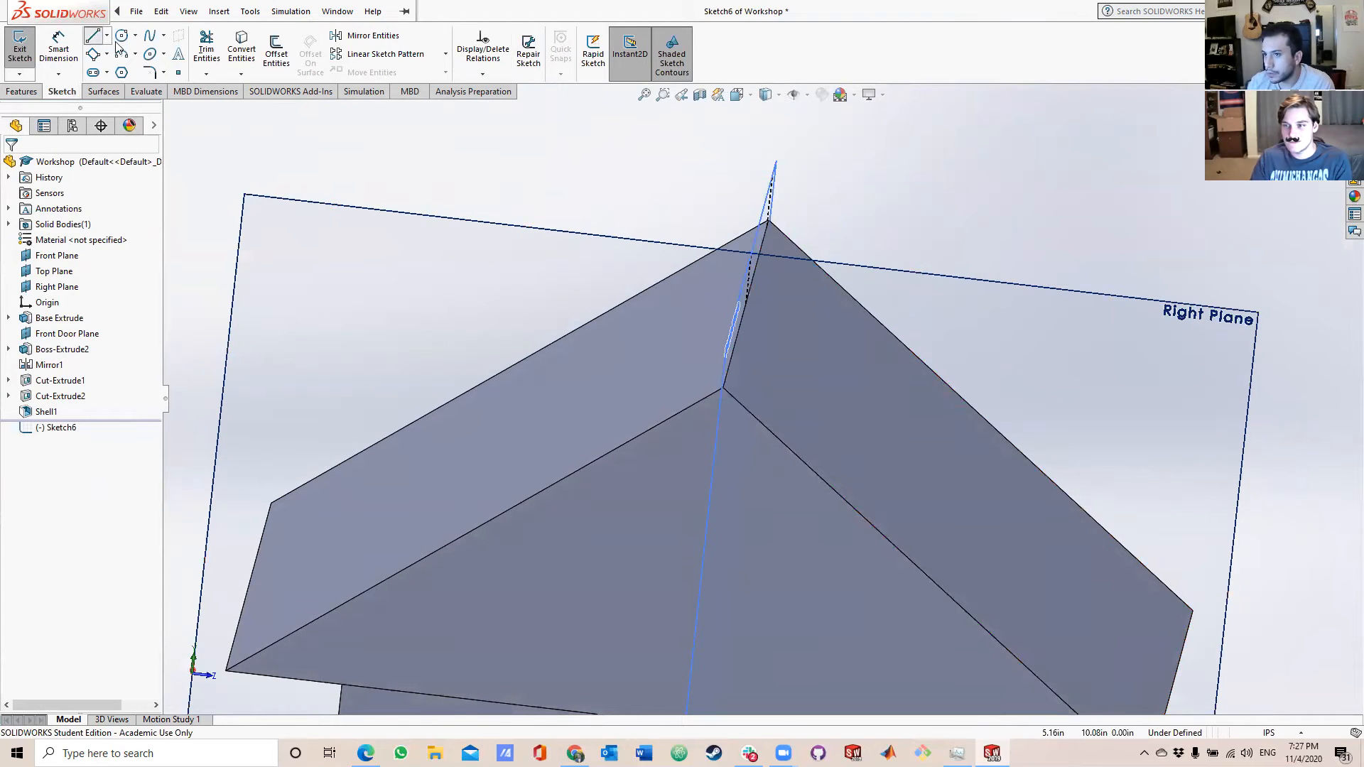
Sketch a closed four-sided chimney profile with a horizontal top about 0.70 in wide, two vertical sides and a bottom sloping along the roof.
click(95, 36)
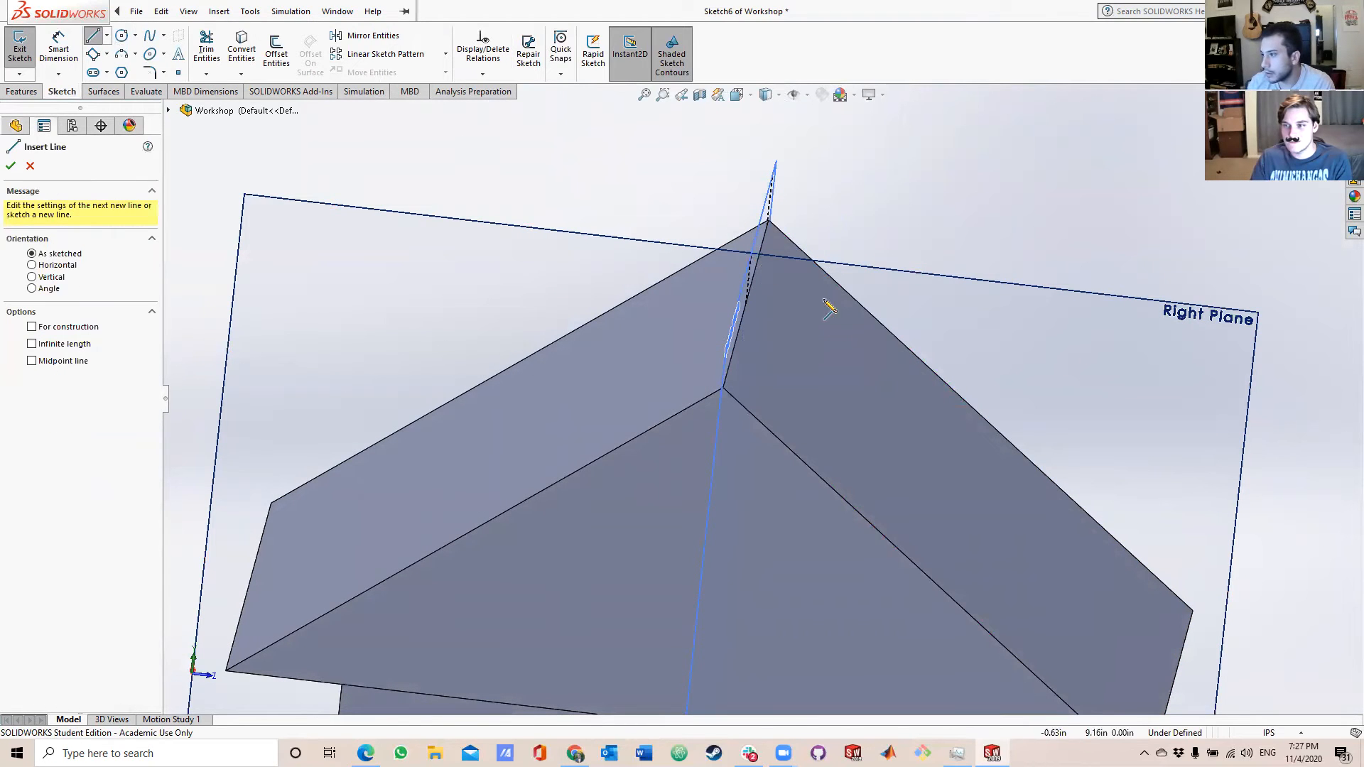
click(802, 265)
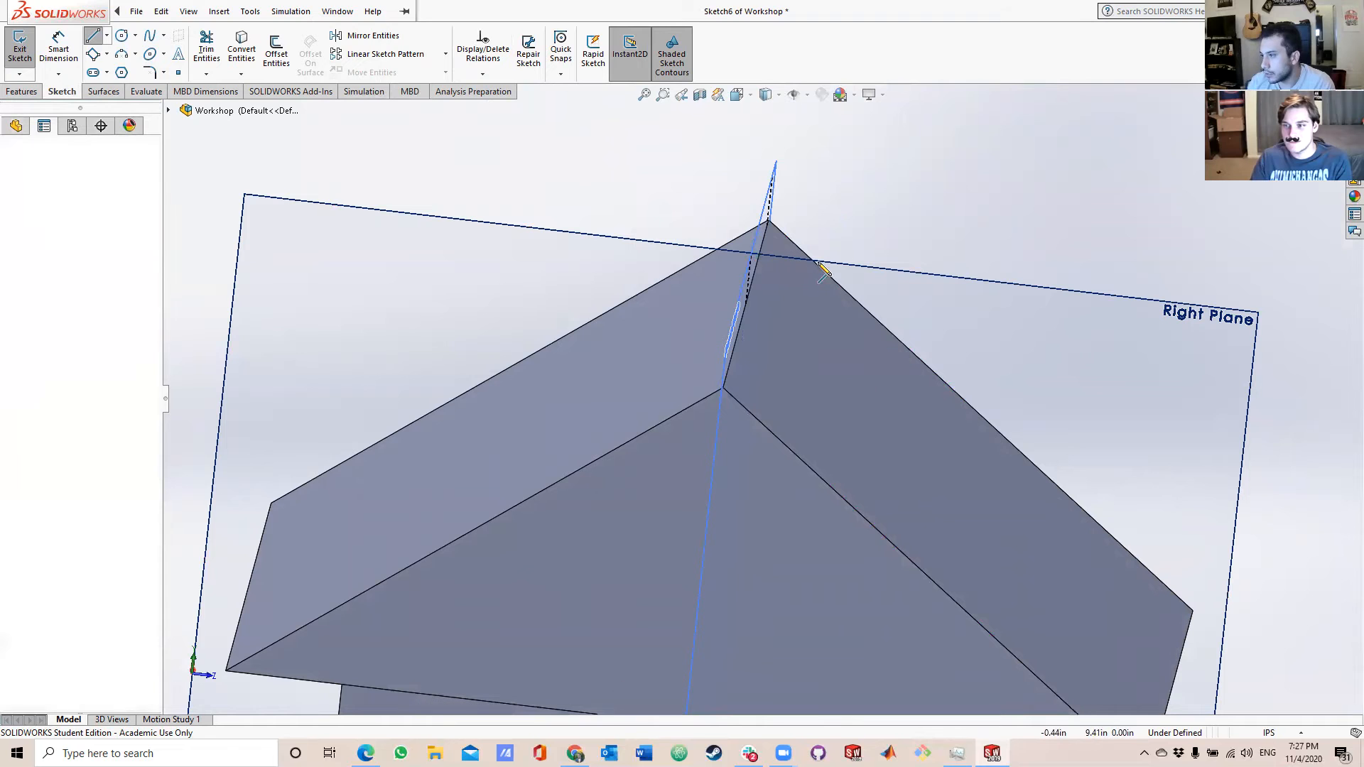
click(882, 274)
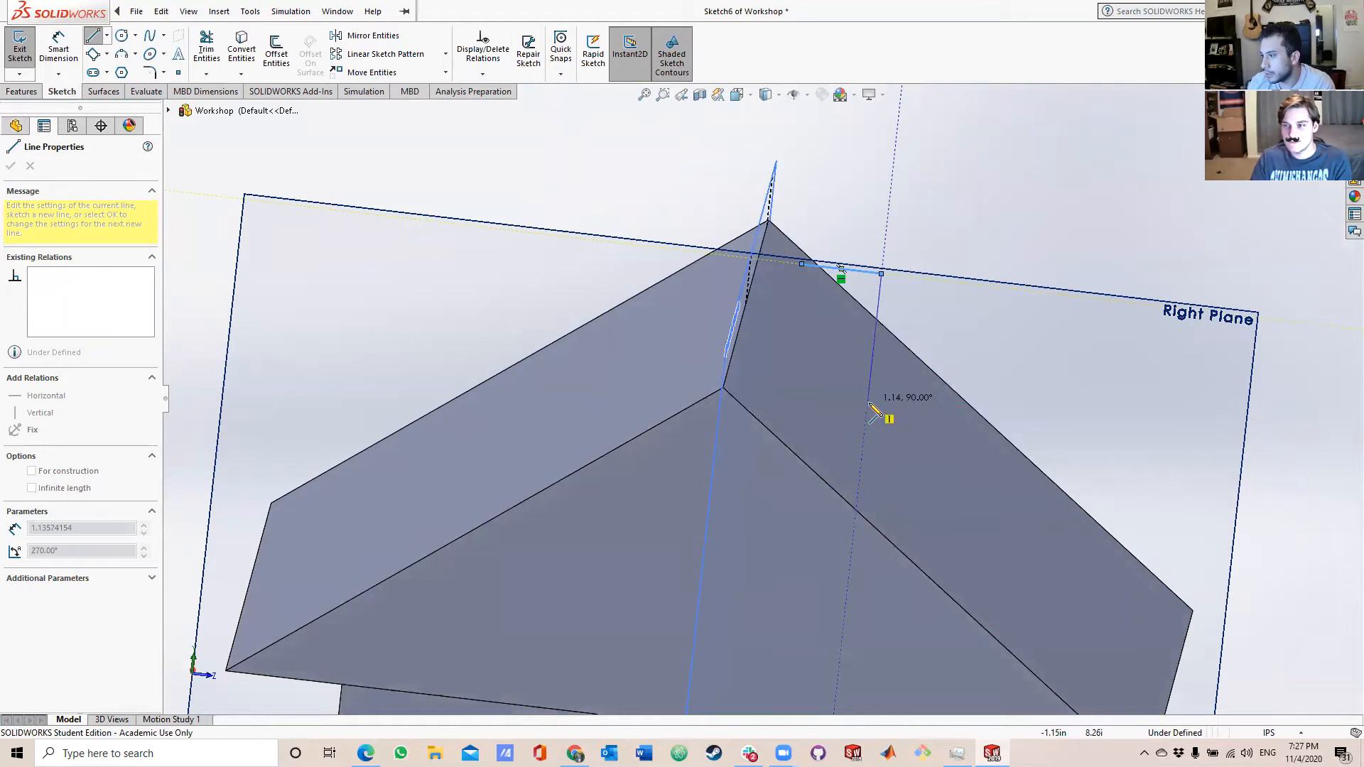
middle_drag(878, 447, 923, 411)
mouse_move(931, 465)
middle_down()
mouse_move(992, 449)
mouse_move(968, 461)
mouse_move(913, 449)
mouse_move(941, 459)
mouse_move(934, 441)
mouse_move(924, 455)
middle_up()
click(908, 465)
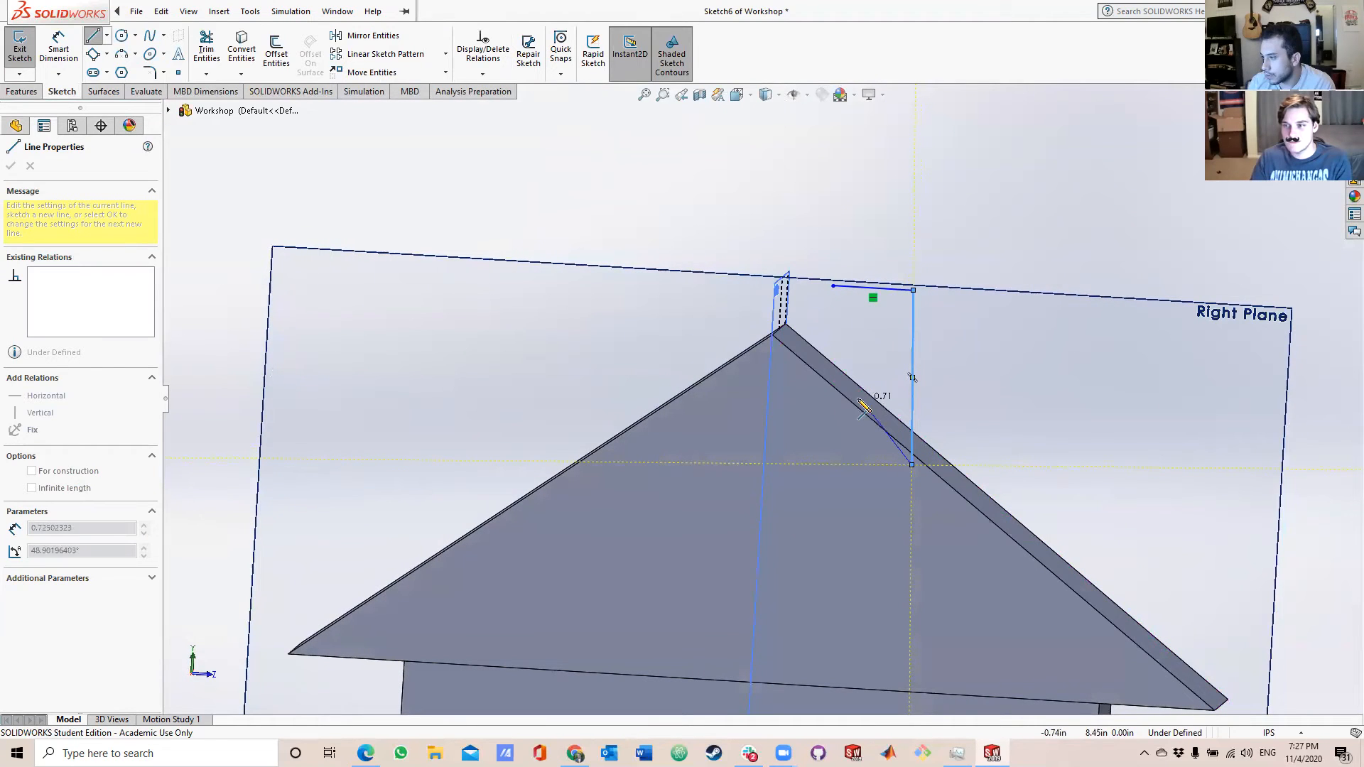
click(827, 390)
click(834, 287)
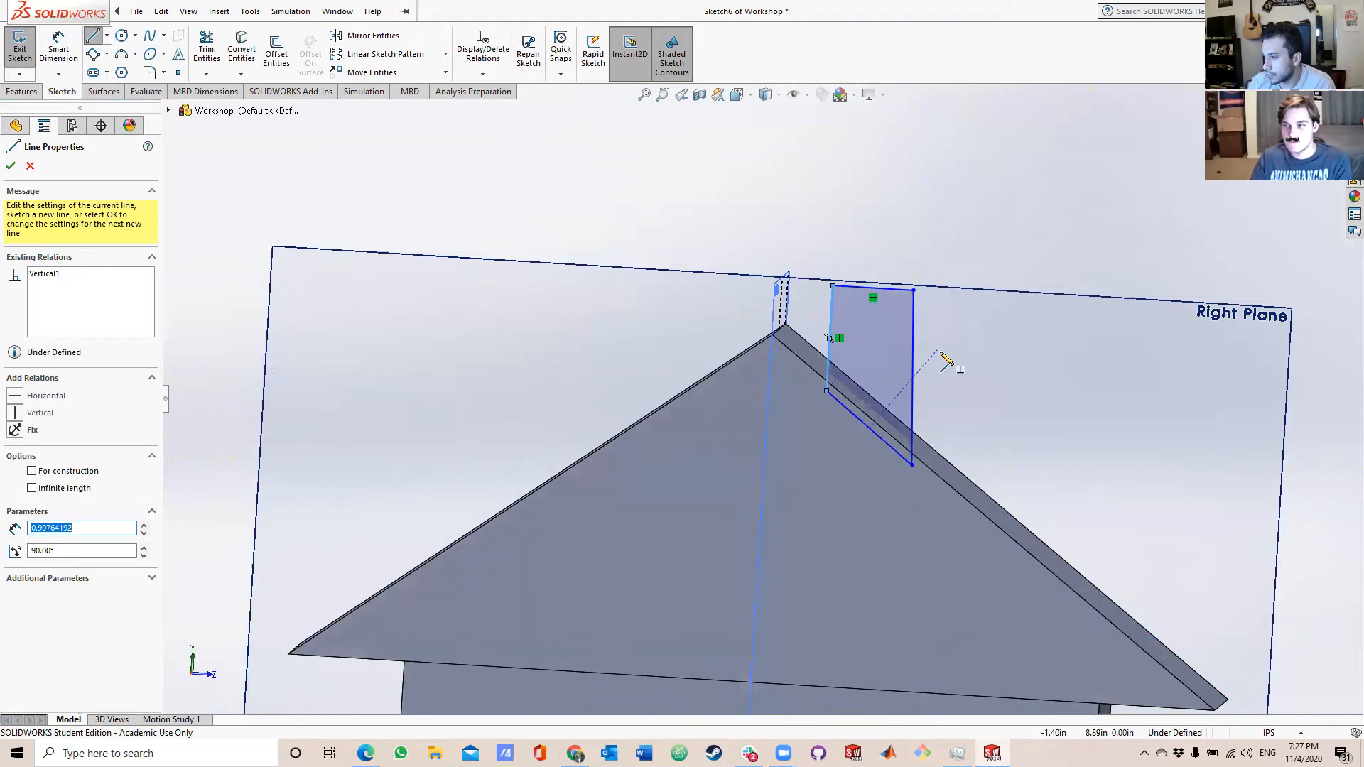
key(Escape)
Set up a 360° blind Revolved Boss of the chimney profile about its shorter vertical side nearest the ridge, with merged result.
middle_drag(948, 359, 753, 415)
click(25, 92)
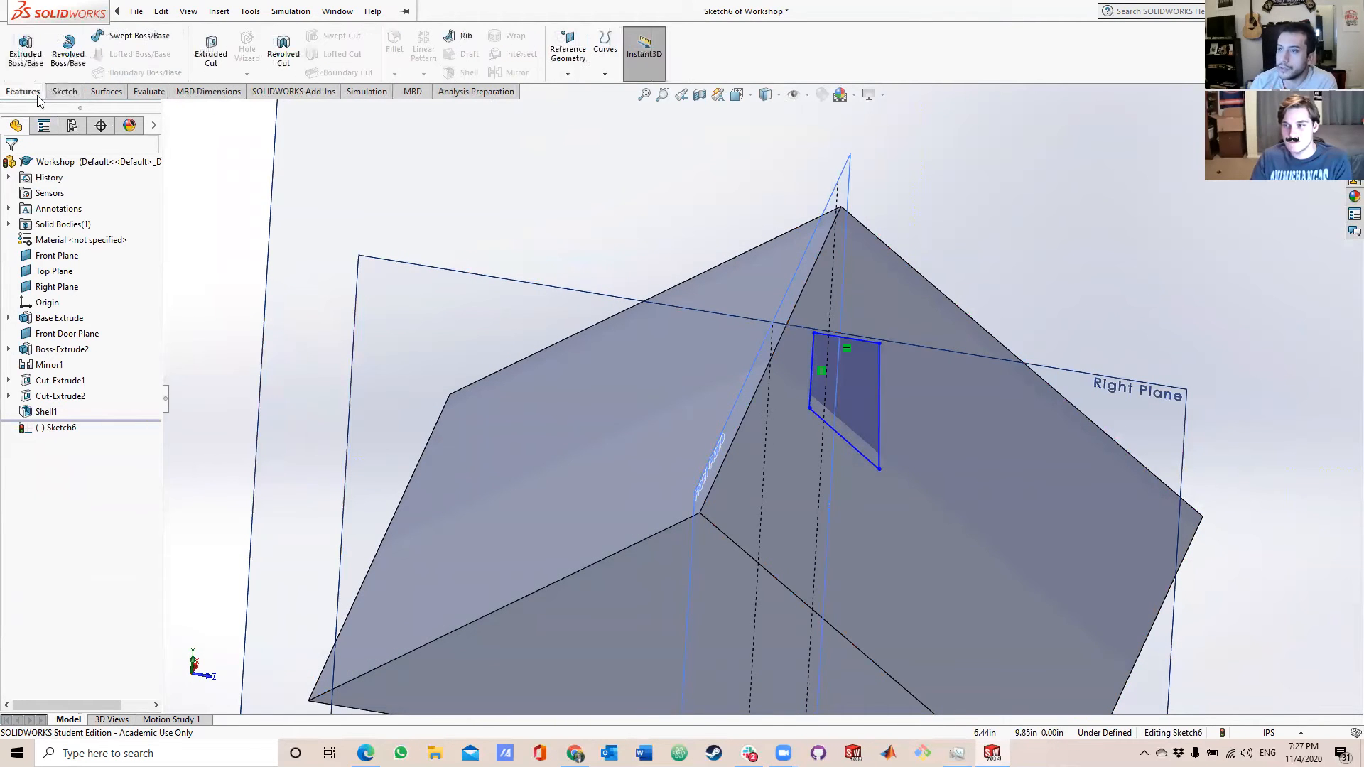
click(64, 61)
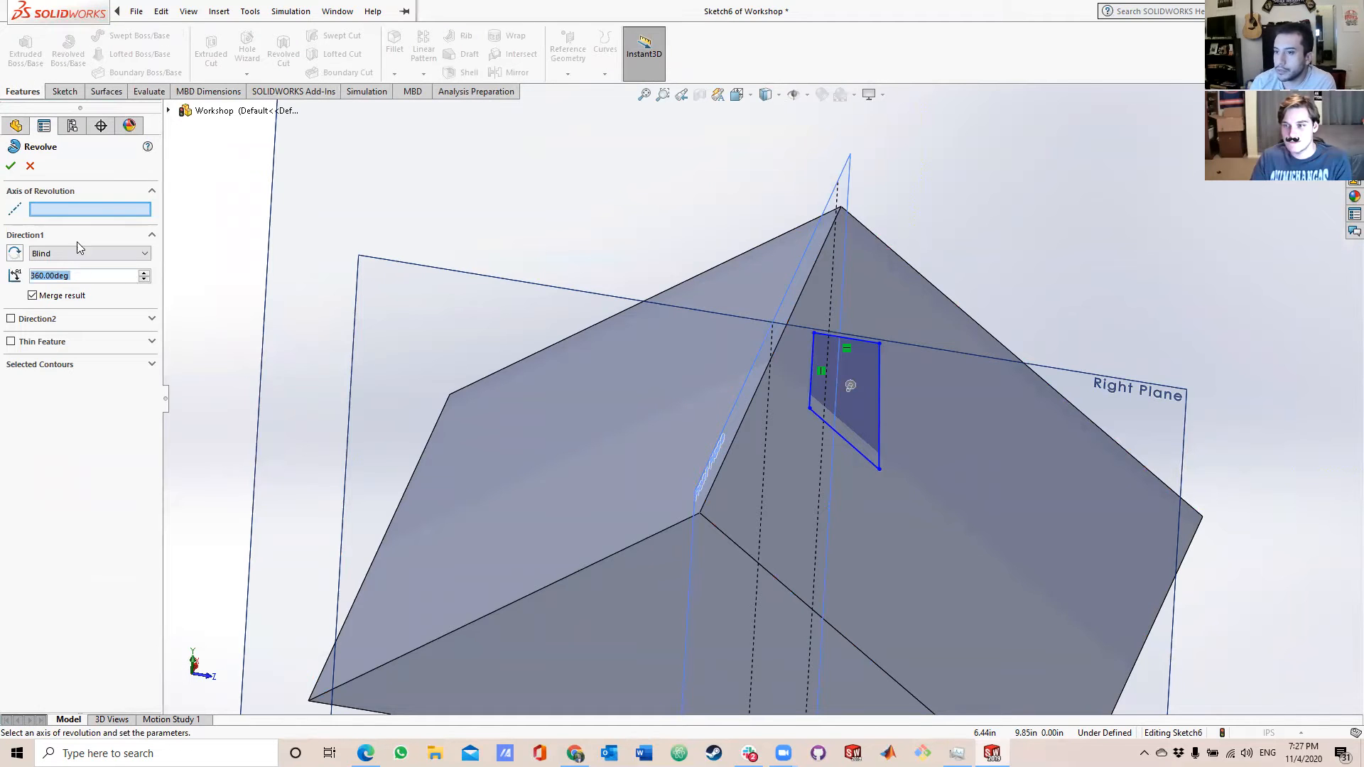
click(812, 370)
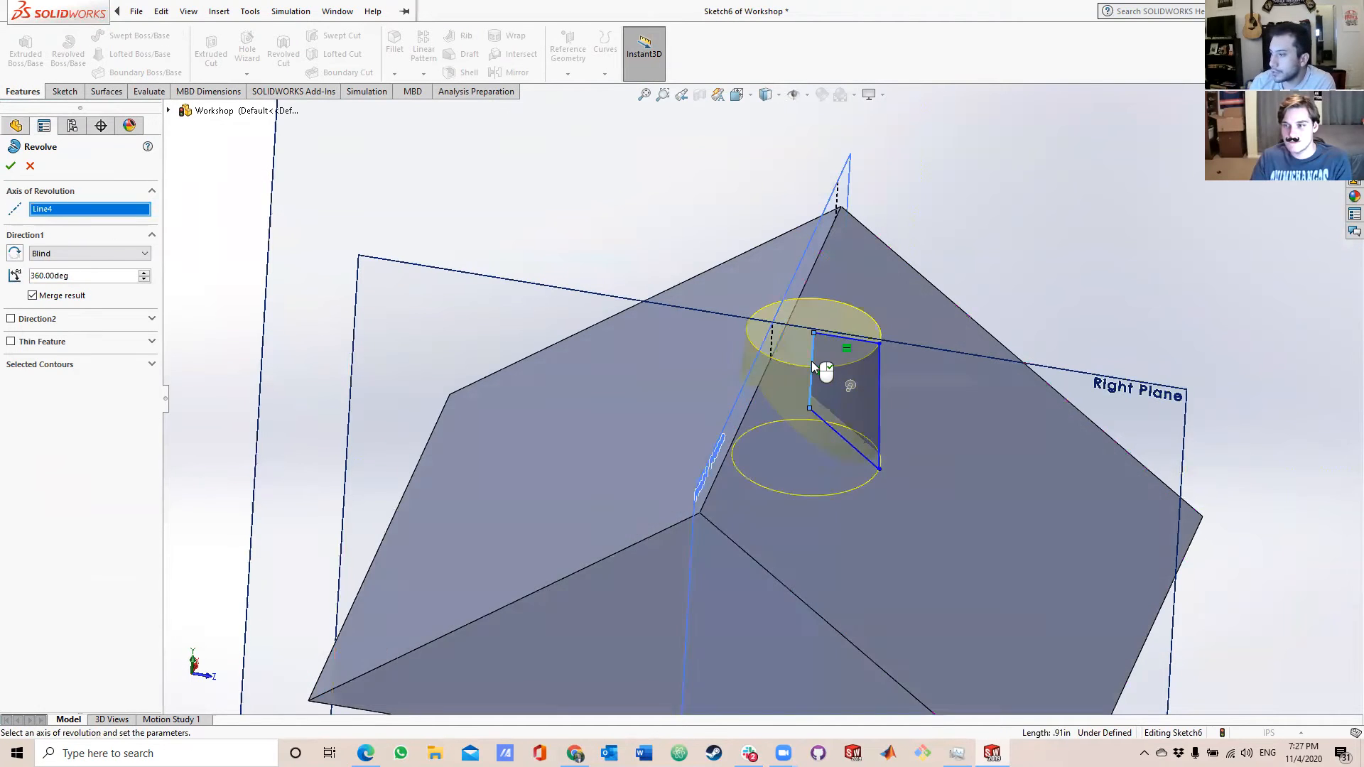
middle_drag(867, 367, 948, 213)
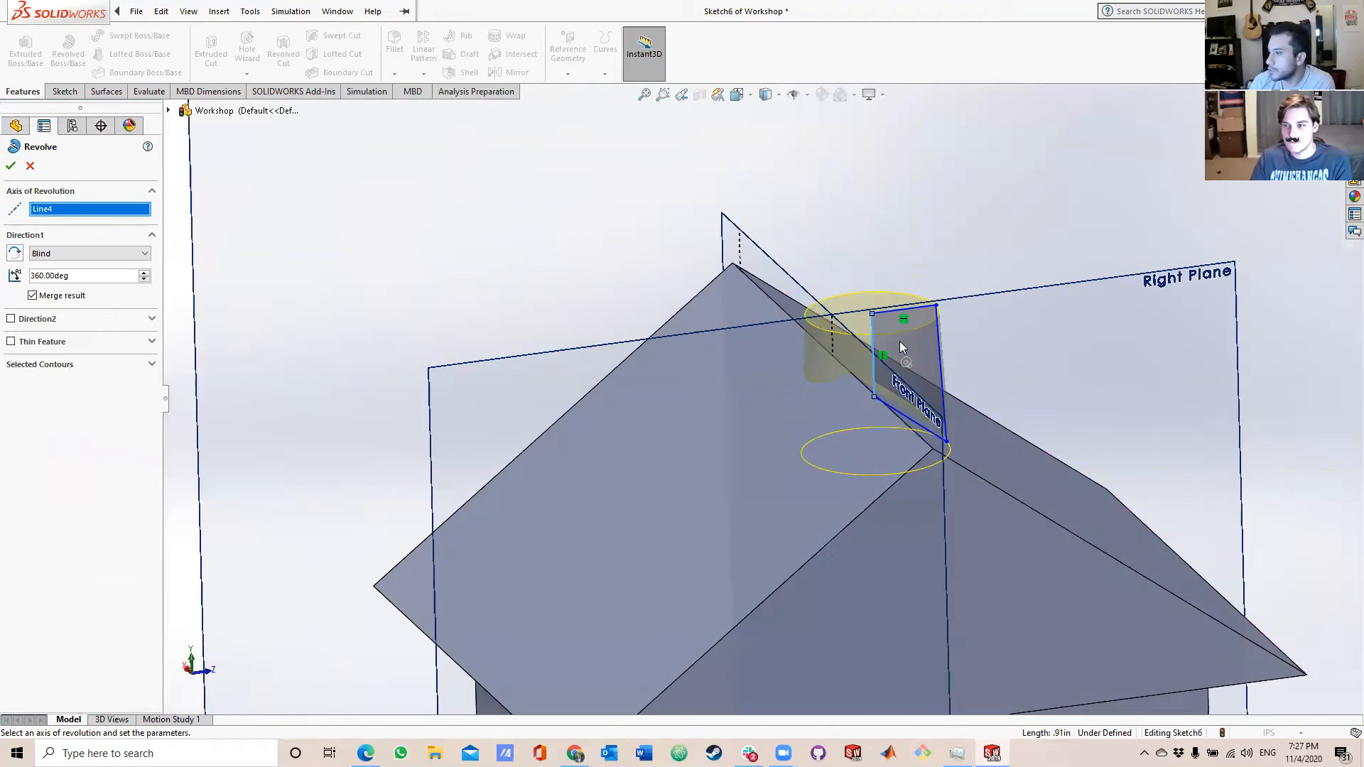
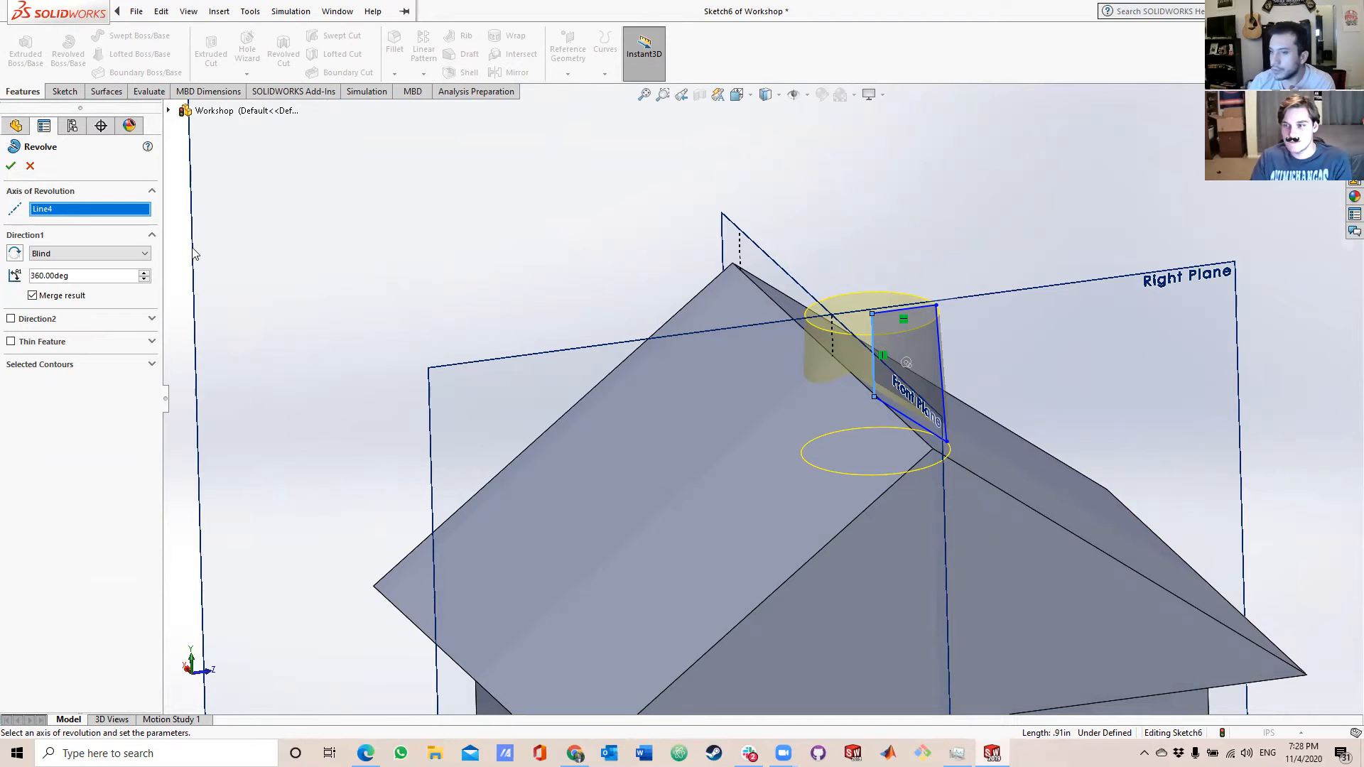
Accept the 360° revolve of the chimney profile on the roof.
click(10, 166)
middle_drag(845, 472, 974, 608)
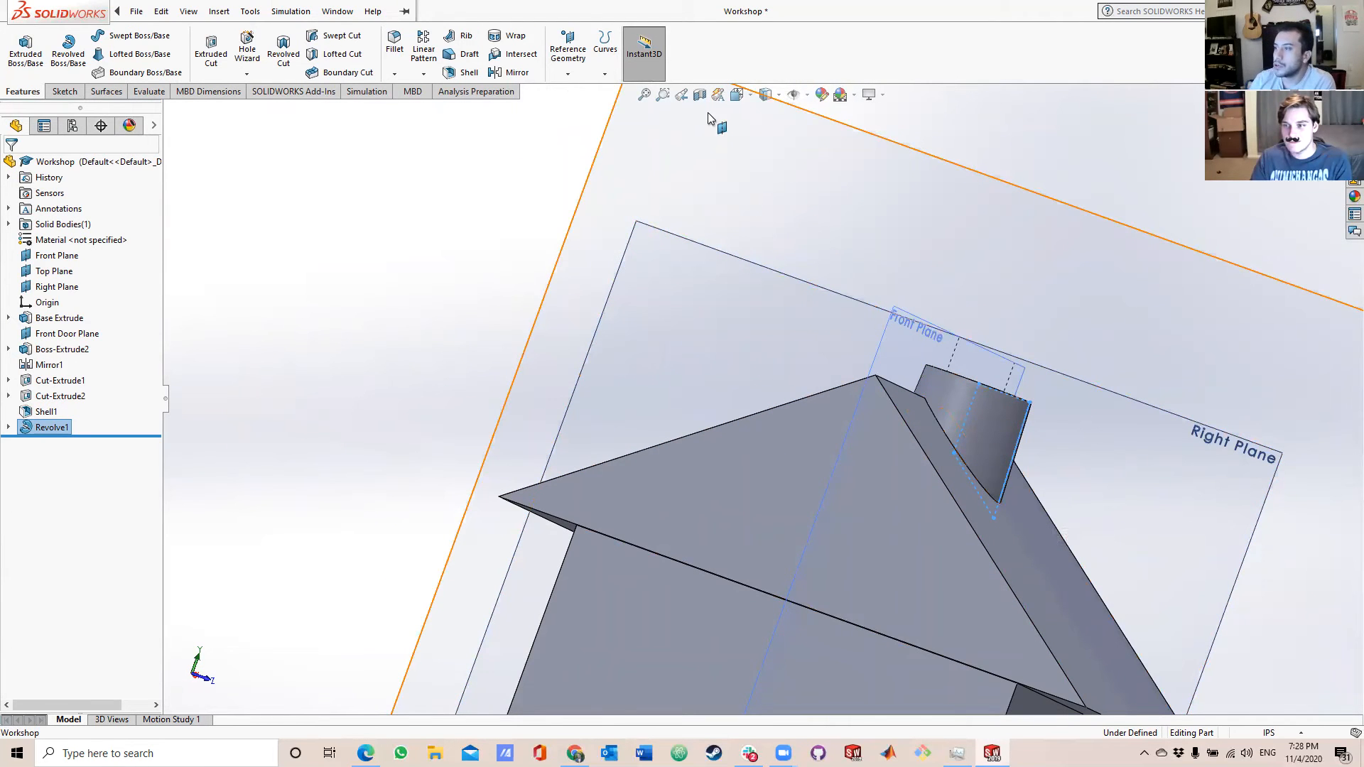
Inspect how the chimney passes through the roof with a Front Plane section preview, and cancel the section.
click(700, 95)
middle_drag(1153, 548, 1037, 483)
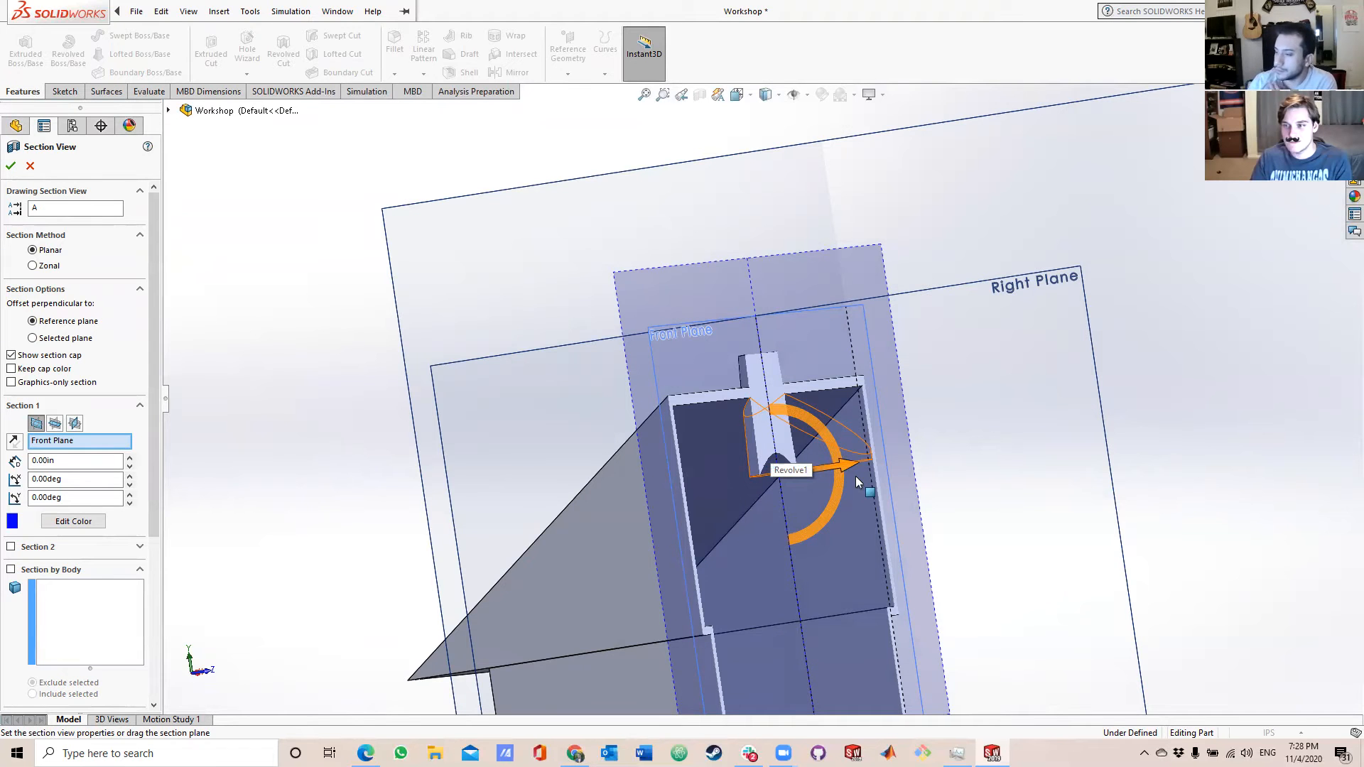
middle_drag(857, 482, 824, 492)
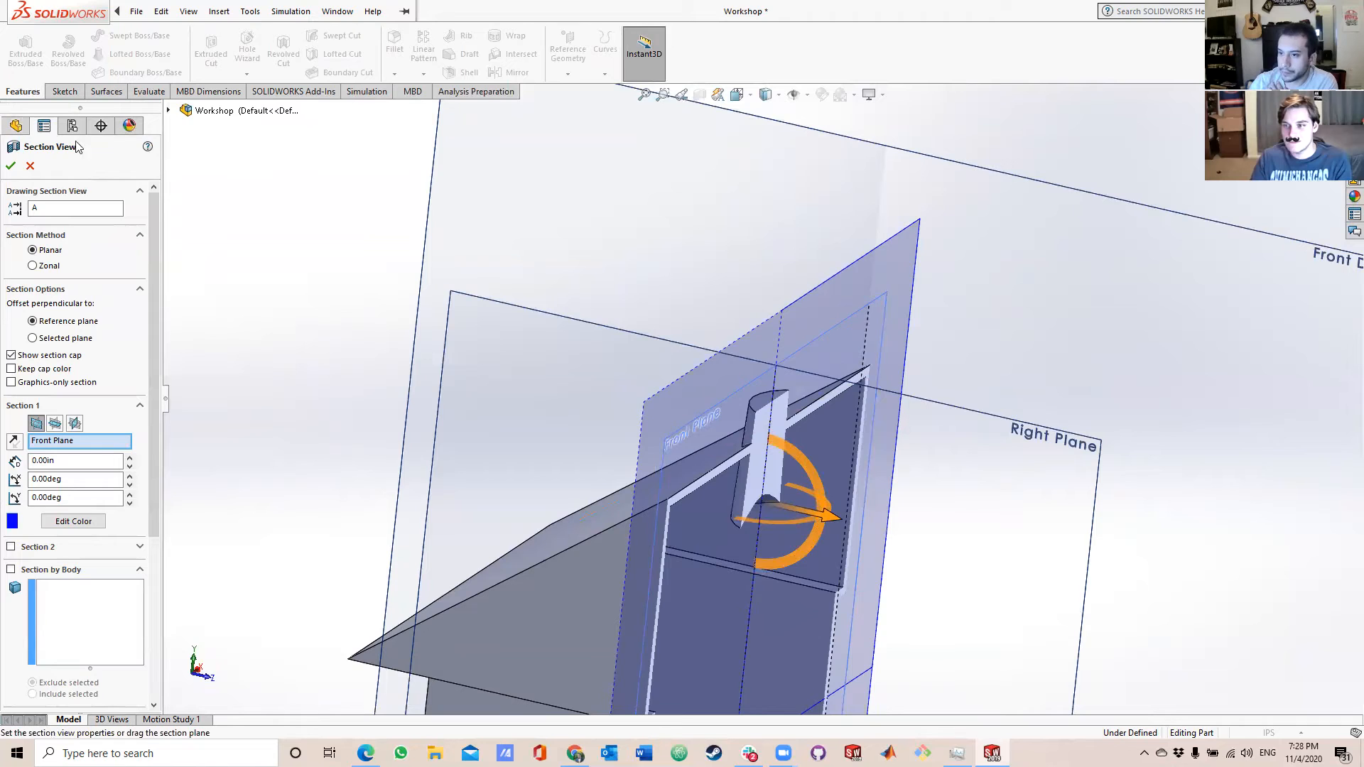
click(31, 166)
middle_drag(1007, 502, 1002, 652)
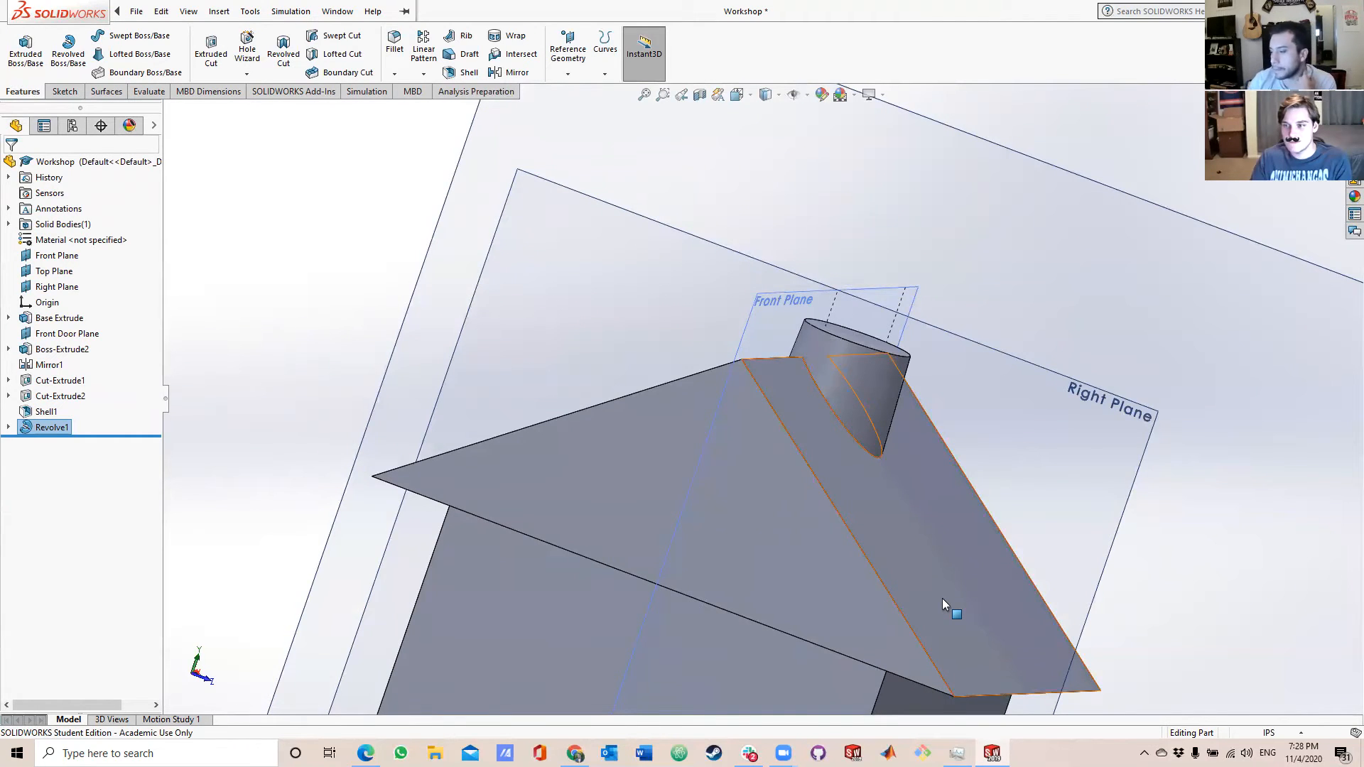
Start a sketch on the house's door wall with the Centerline tool.
scroll(889, 494, up, 5)
middle_drag(925, 571, 725, 581)
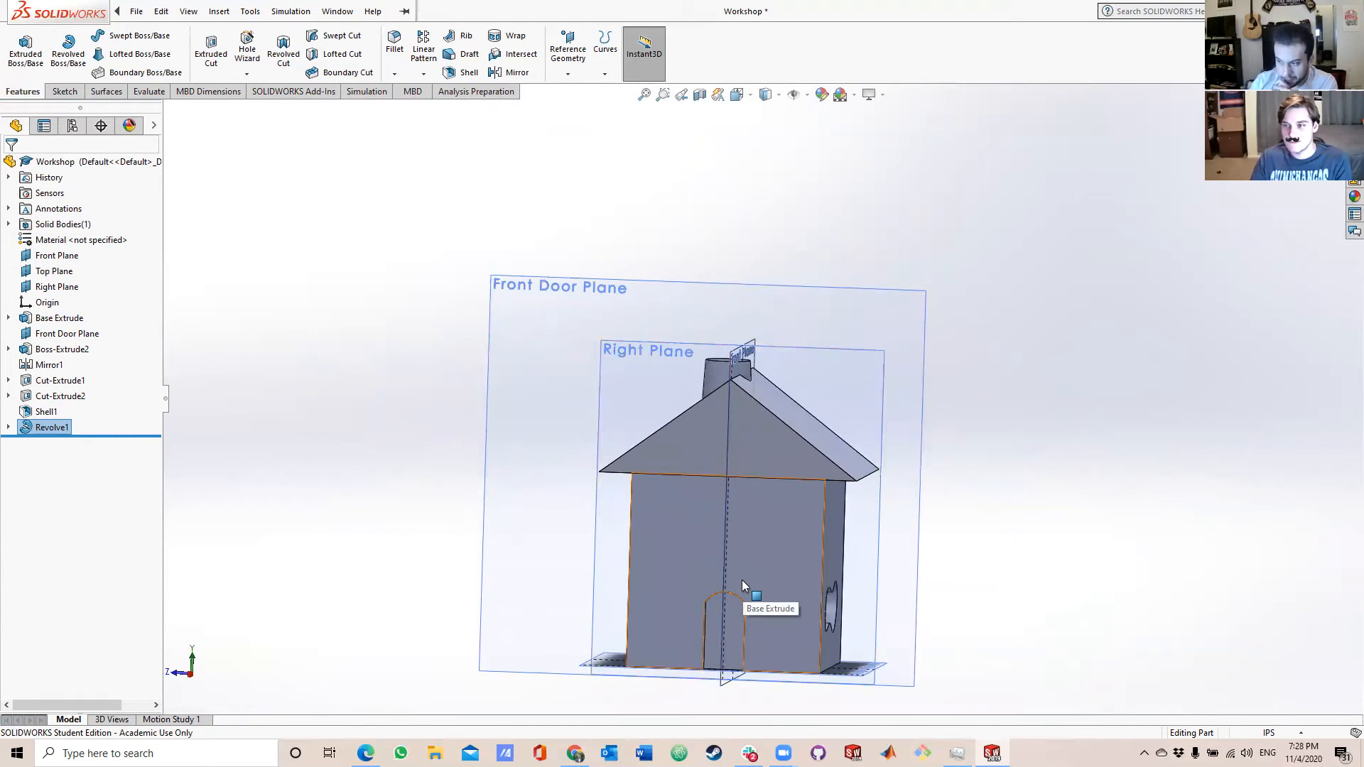
scroll(756, 564, down, 4)
scroll(757, 560, up, 2)
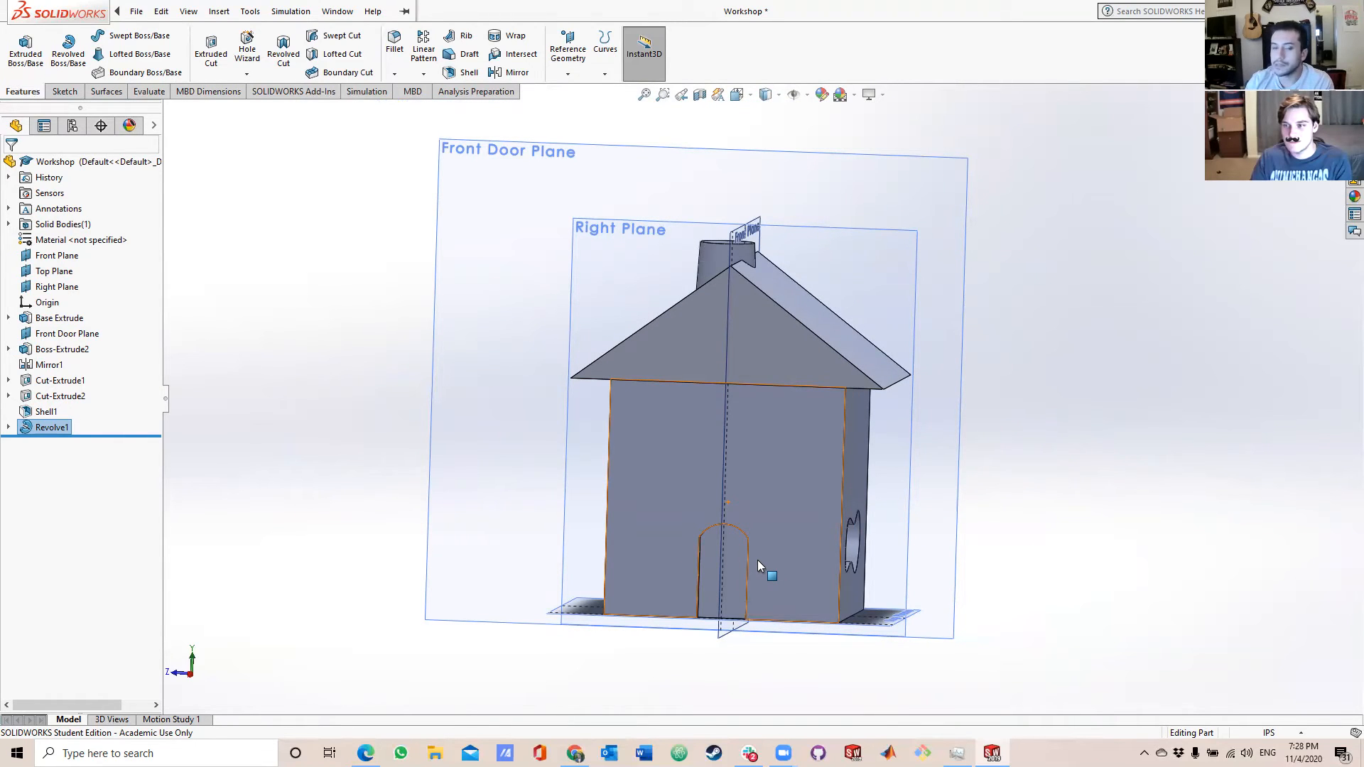
click(136, 11)
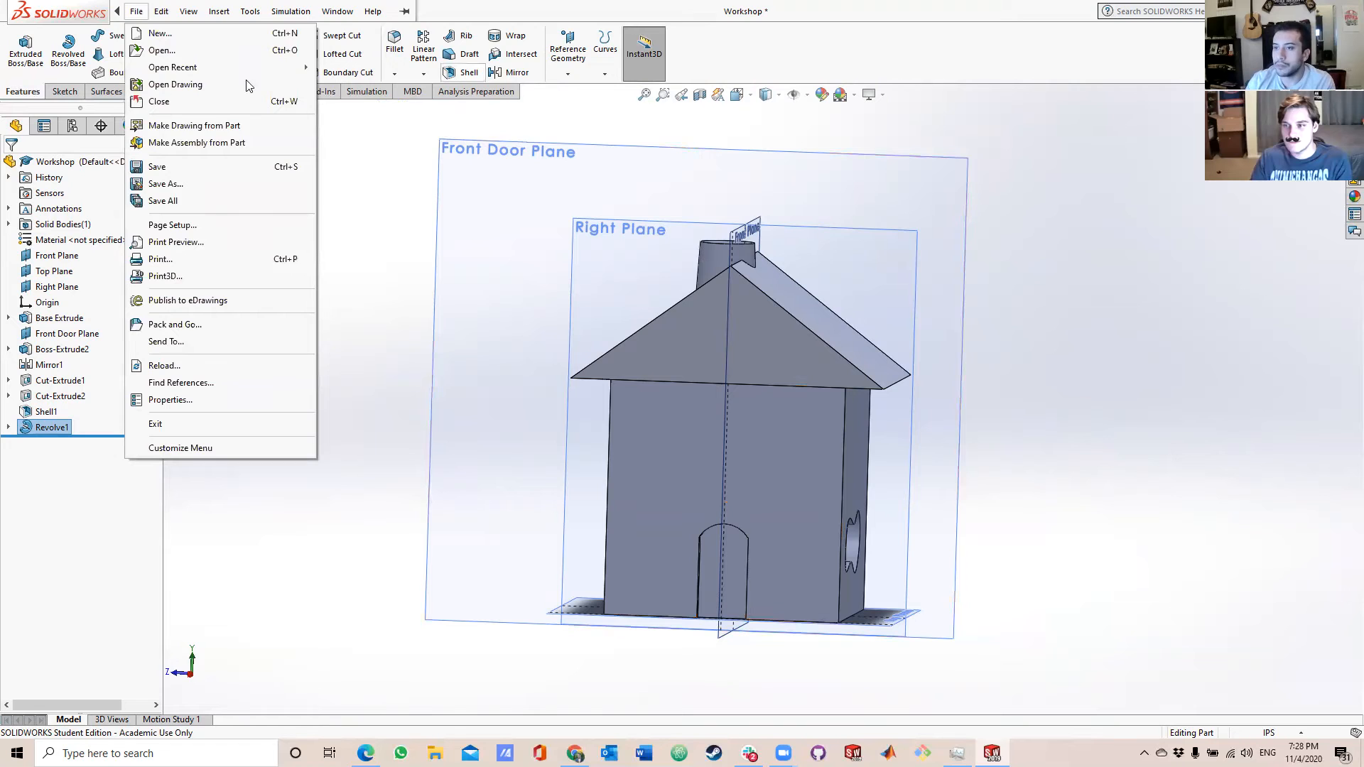
click(382, 156)
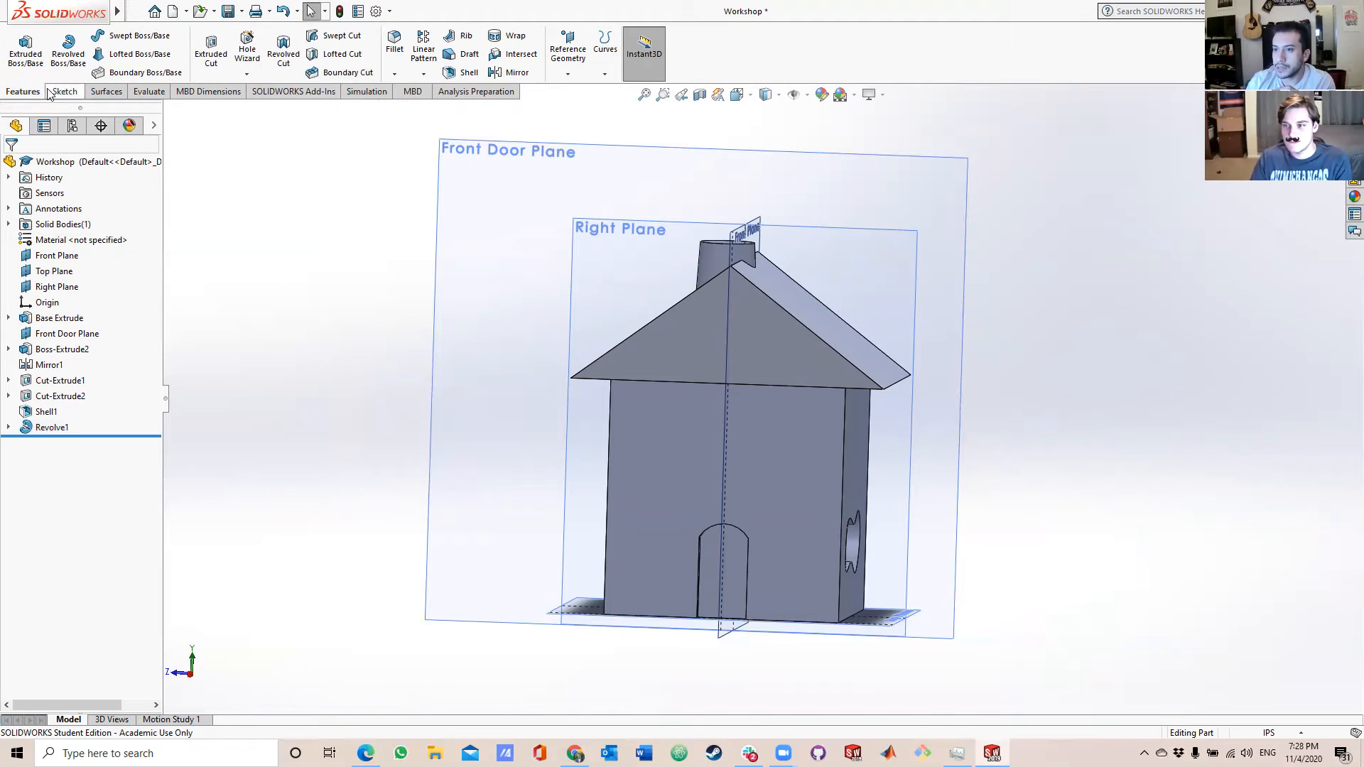
click(61, 92)
click(106, 36)
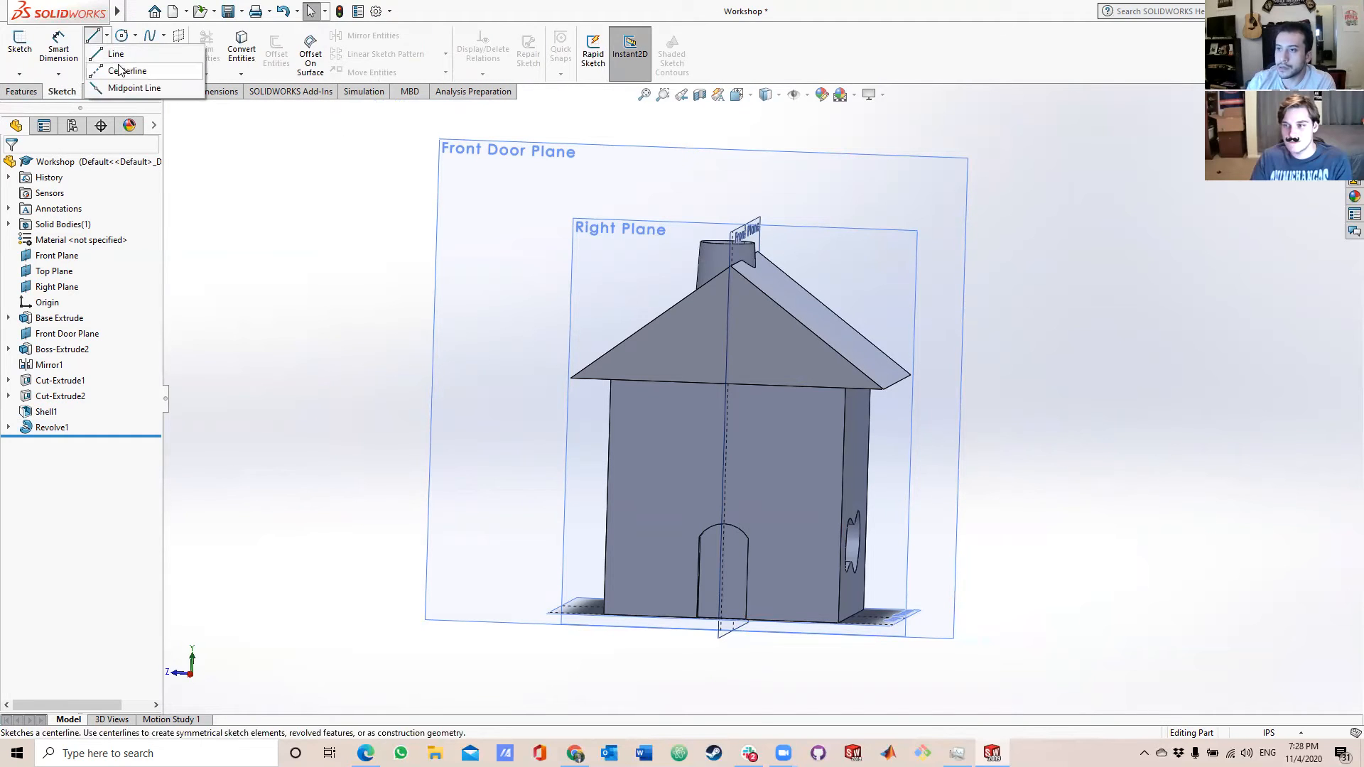
click(117, 46)
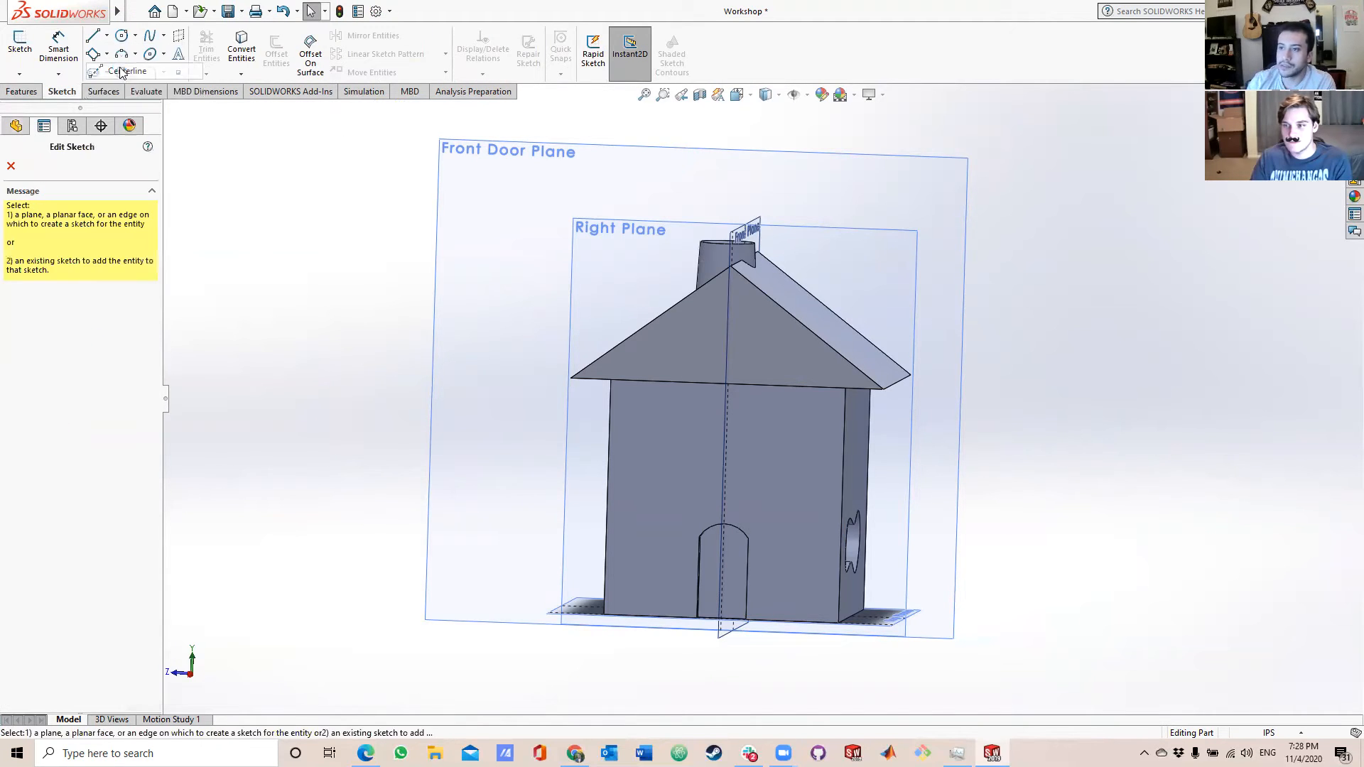
click(816, 435)
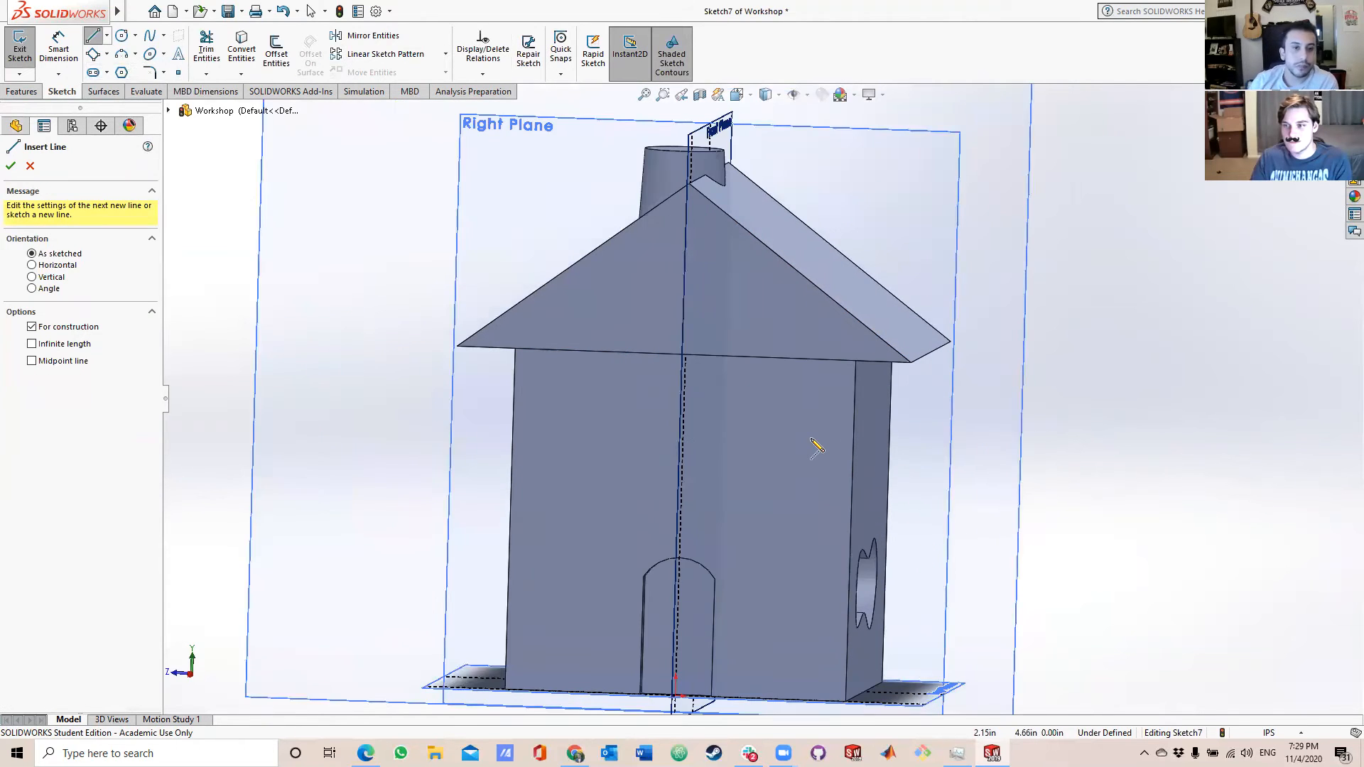
Draw a 3 in horizontal centerline along the door wall's top edge, from the edge's midpoint to the right corner.
scroll(703, 372, down, 3)
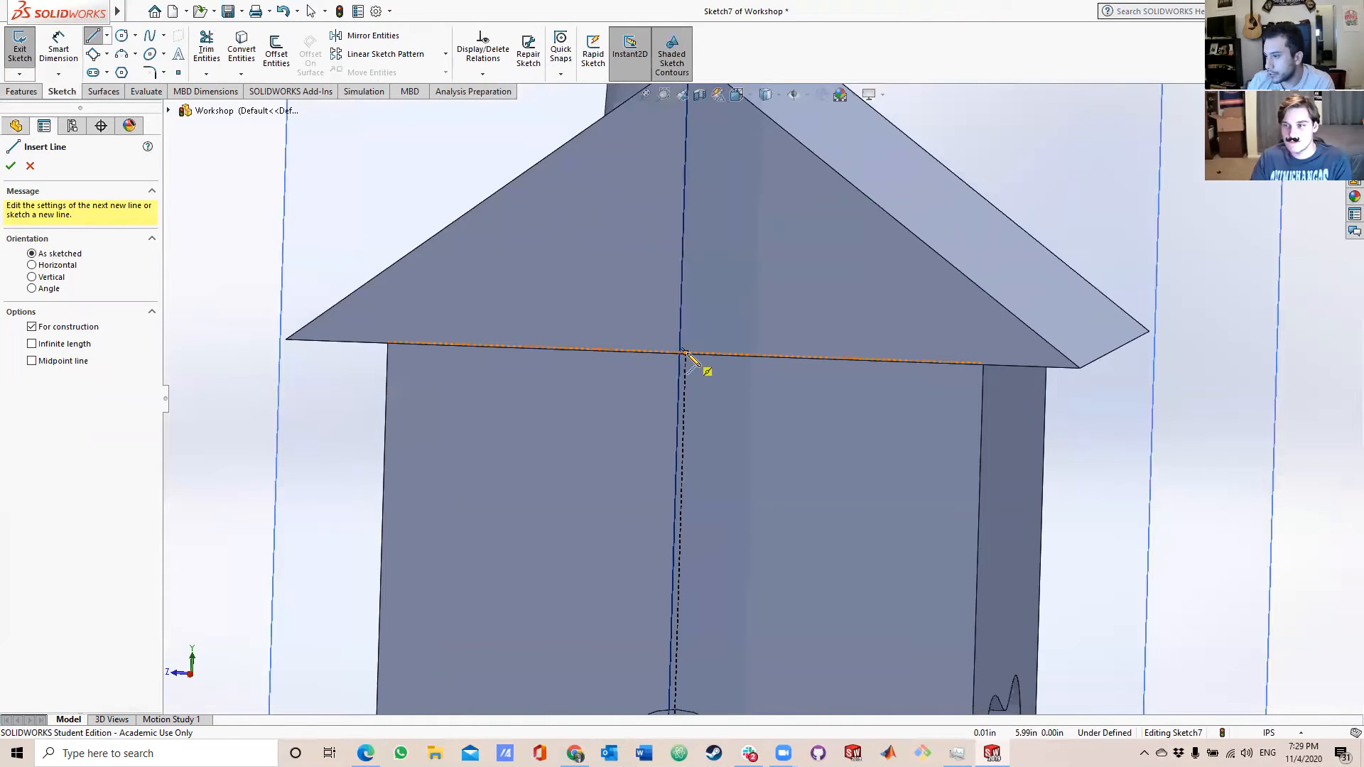
click(685, 353)
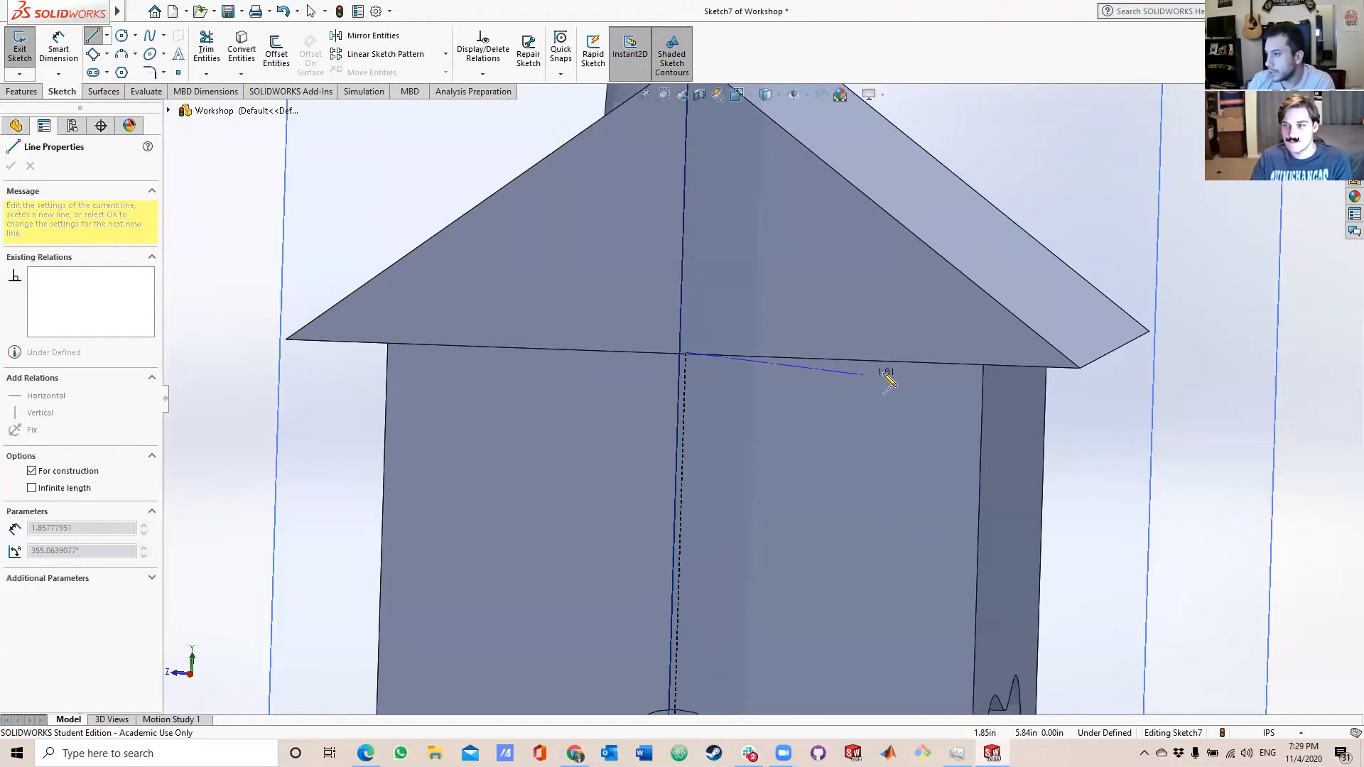
click(982, 366)
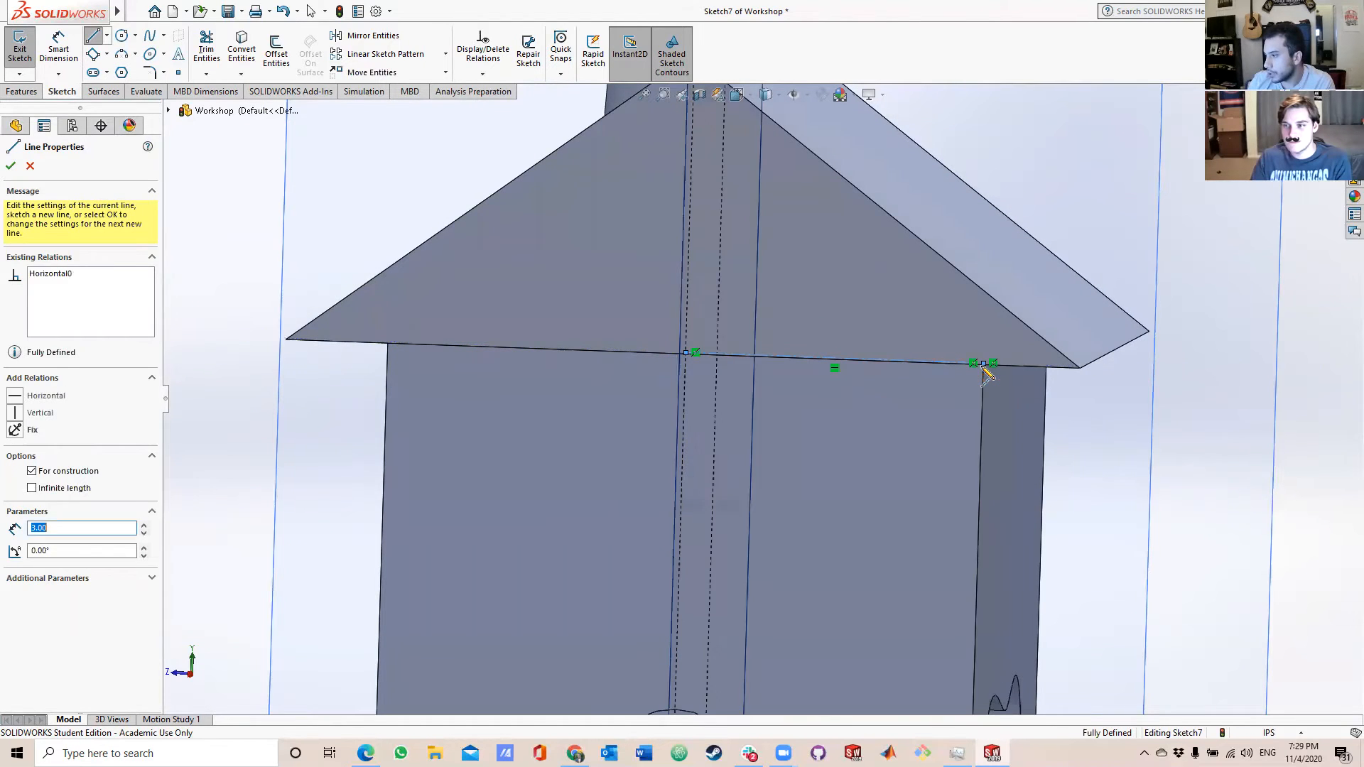
key(Escape)
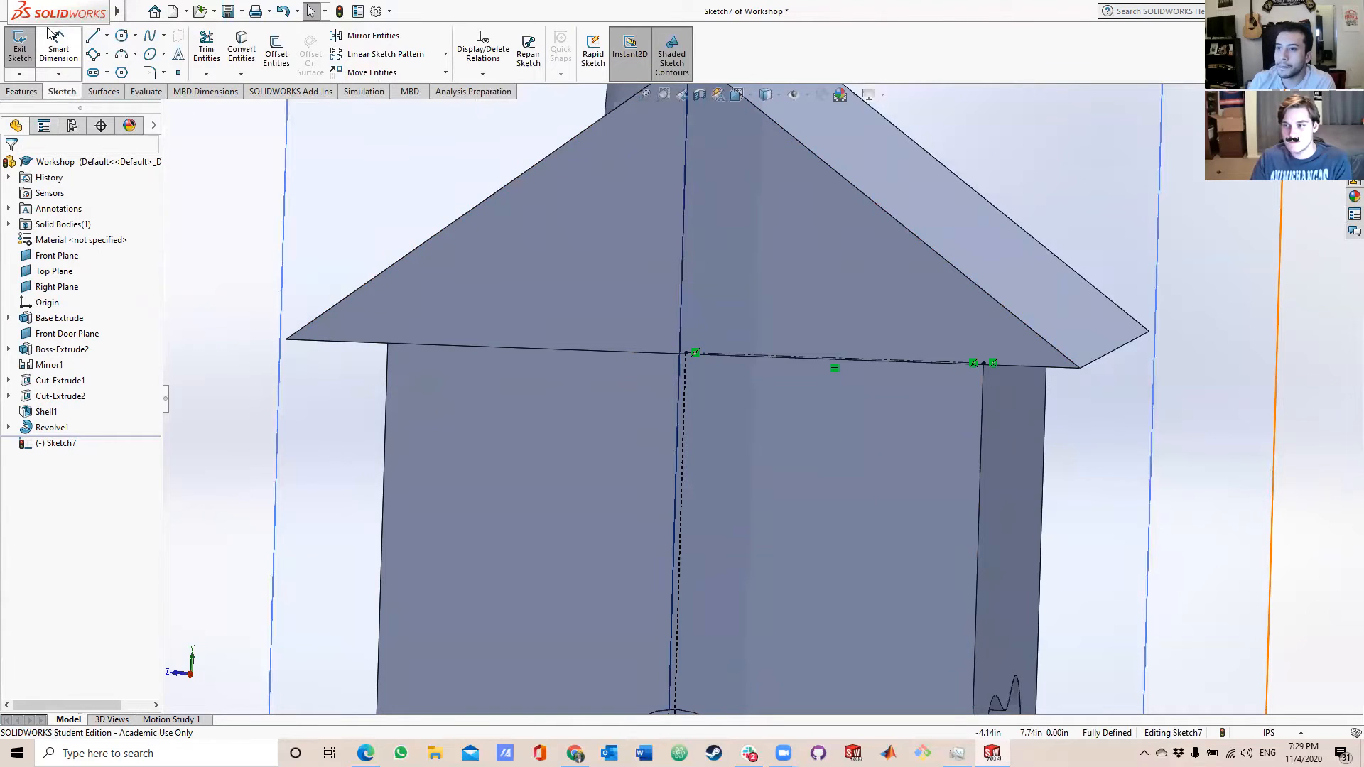
Draw a vertical centerline about 6 in long from the horizontal centerline's midpoint down to the door wall's bottom edge.
click(106, 36)
click(119, 69)
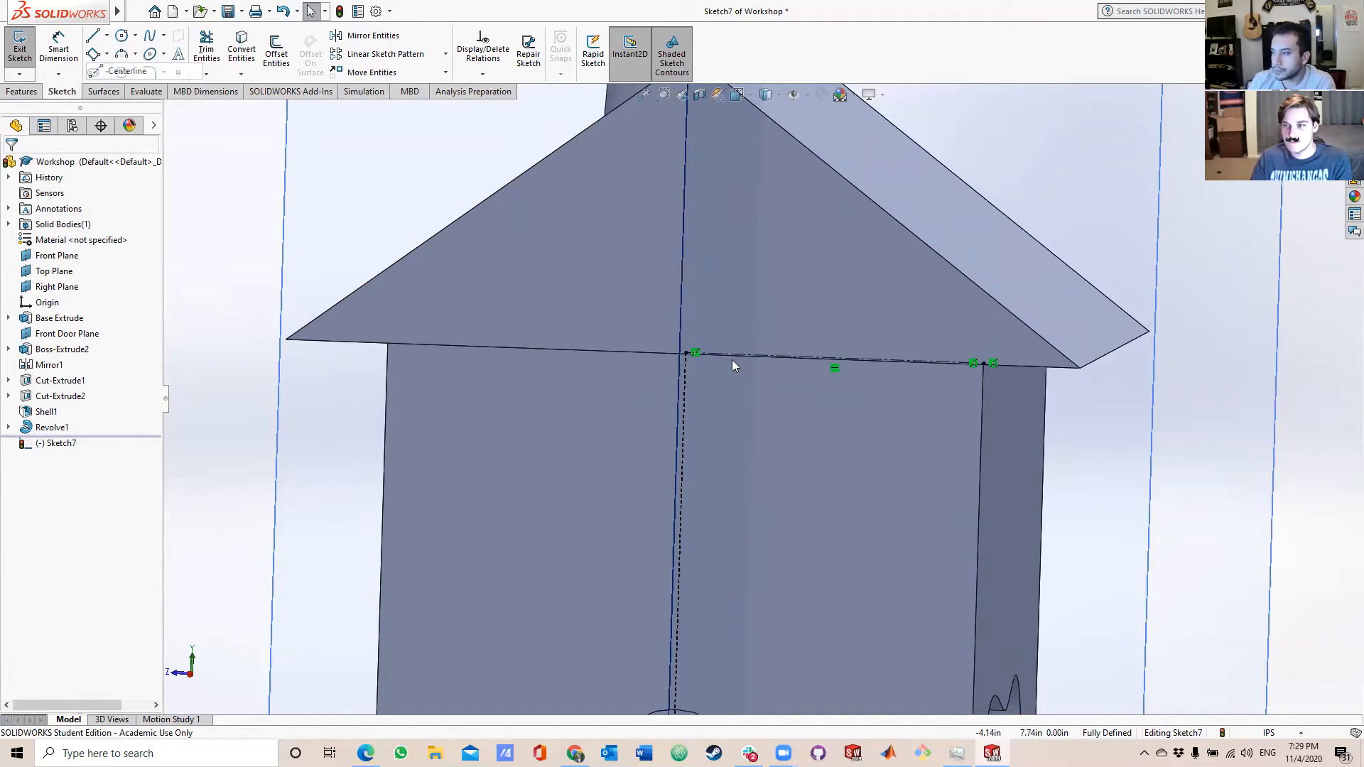
click(836, 360)
scroll(860, 589, up, 4)
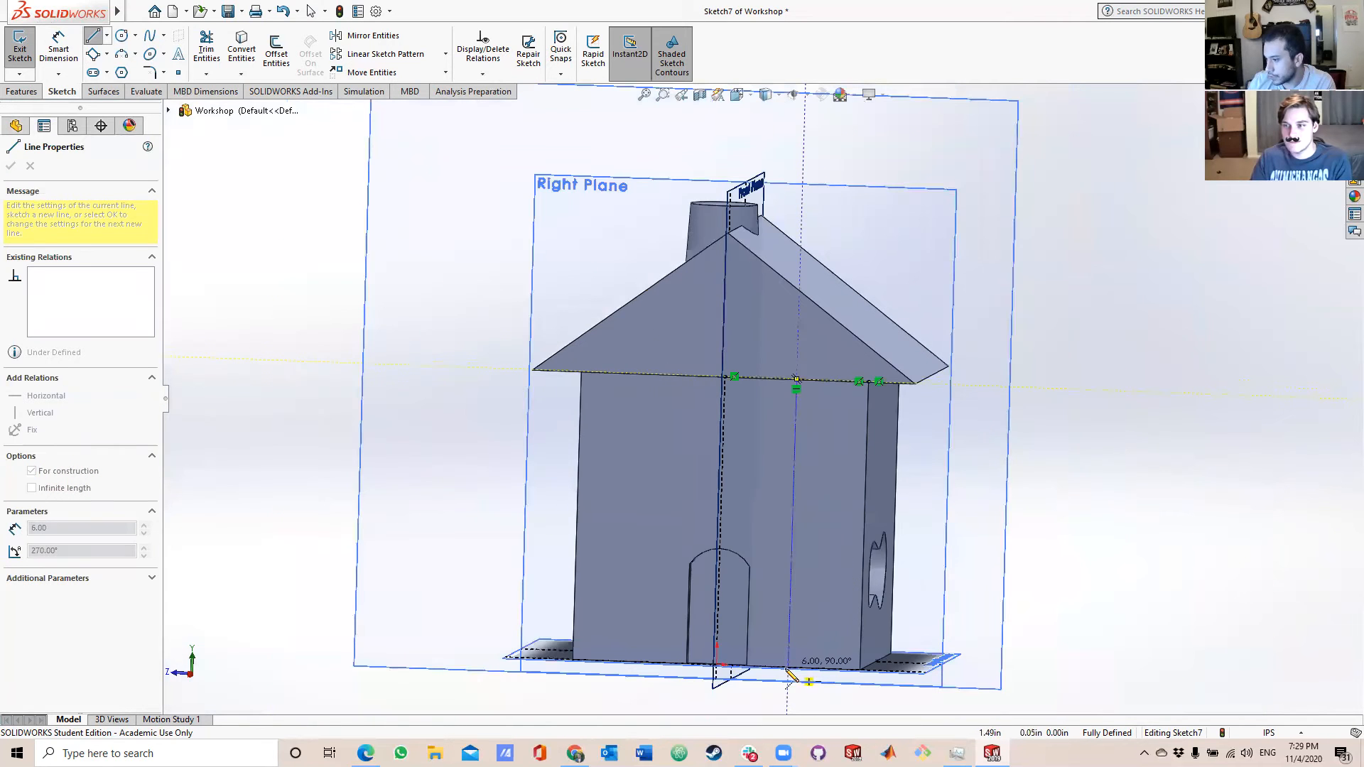
click(789, 669)
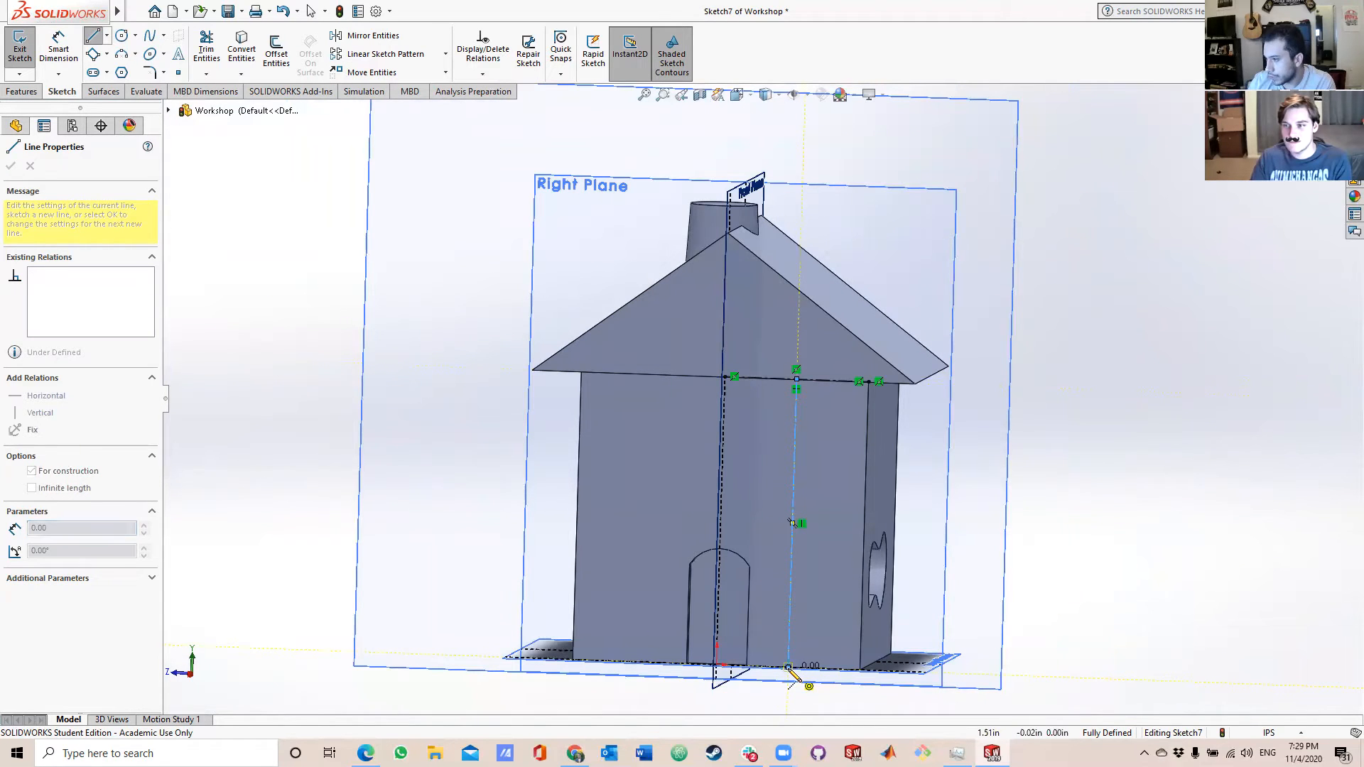
key(Escape)
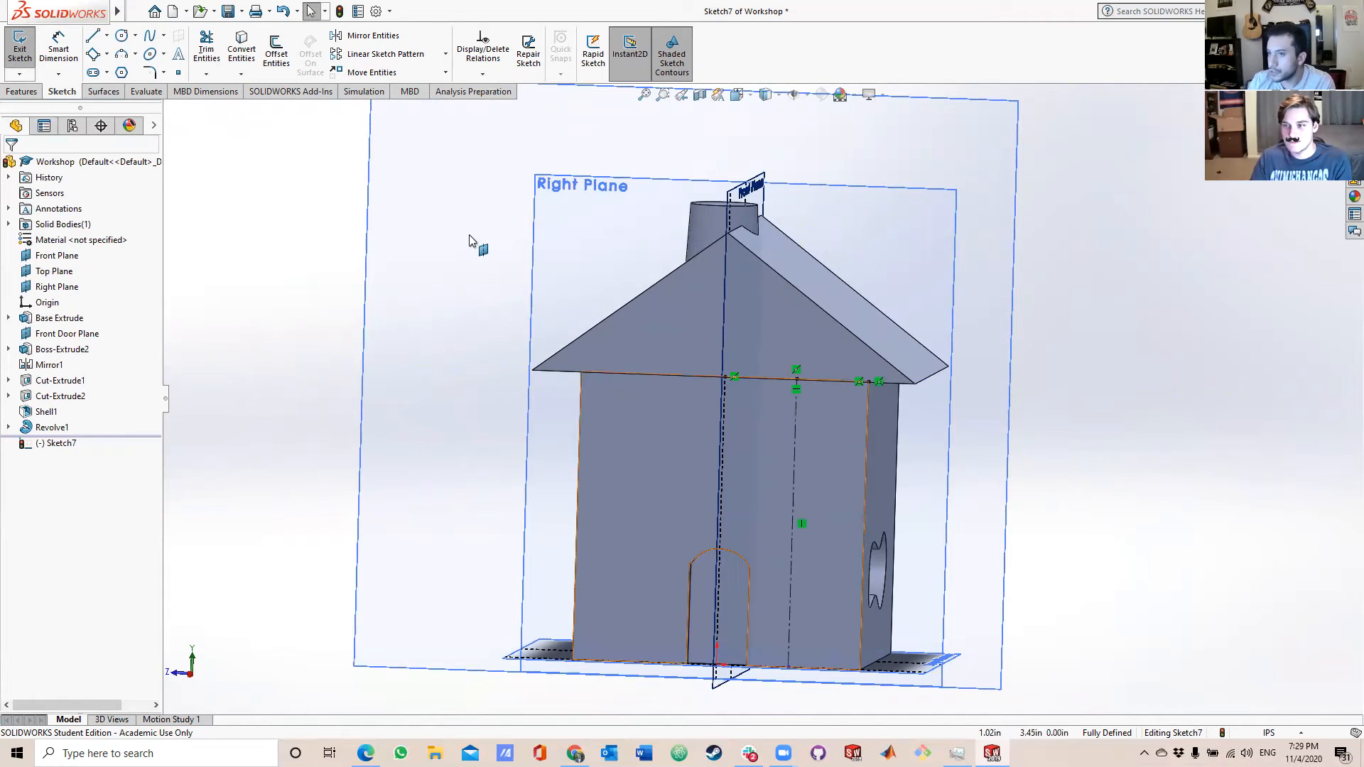
Sketch a center rectangle about 0.85 in wide and 0.79 in high, centred on the vertical centerline's midpoint.
click(105, 55)
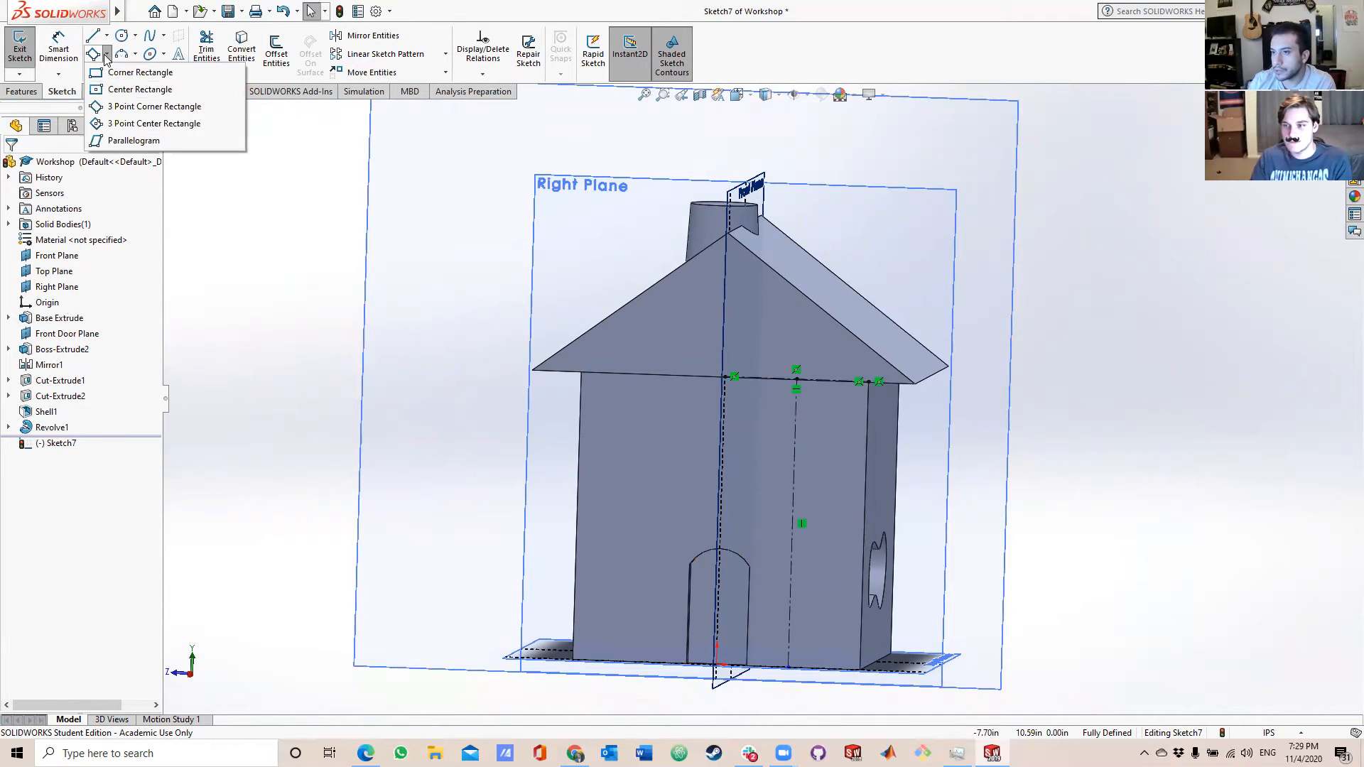
click(133, 83)
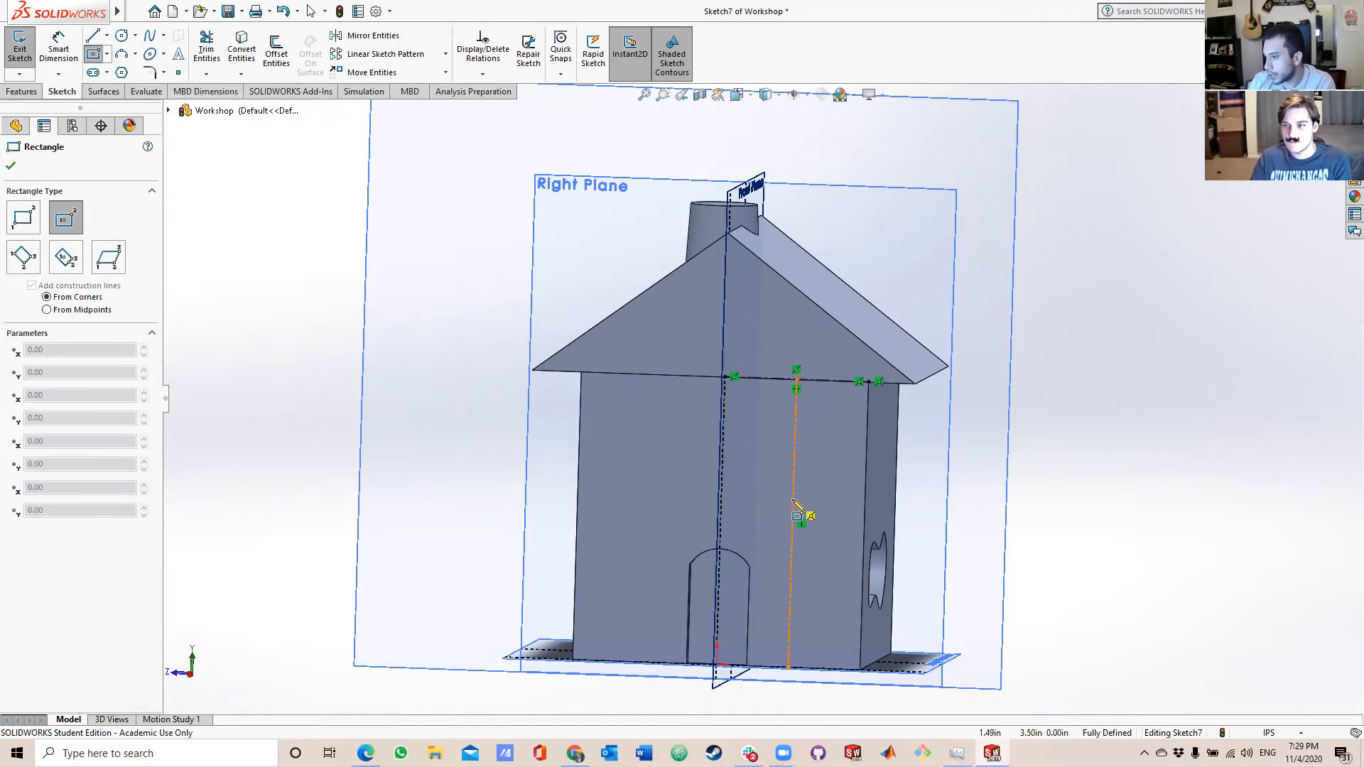
click(792, 523)
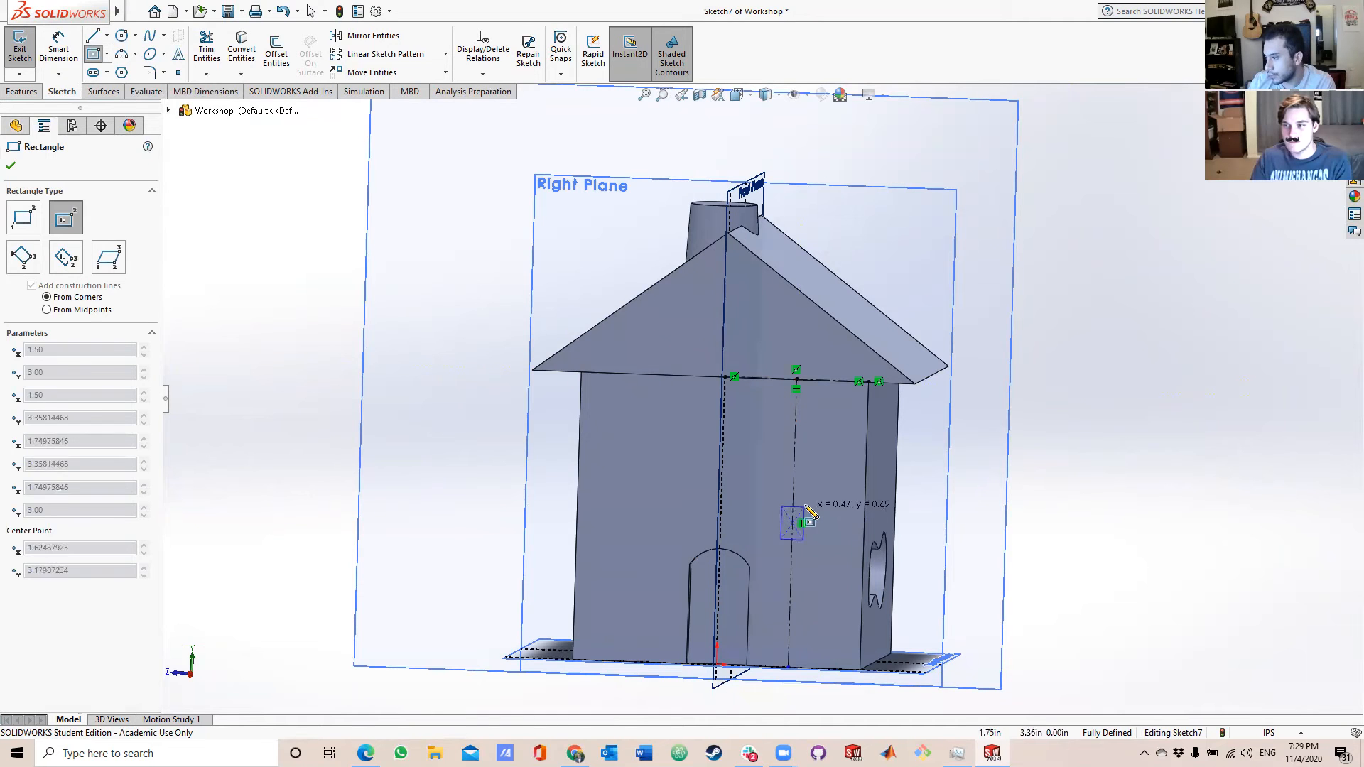
click(813, 504)
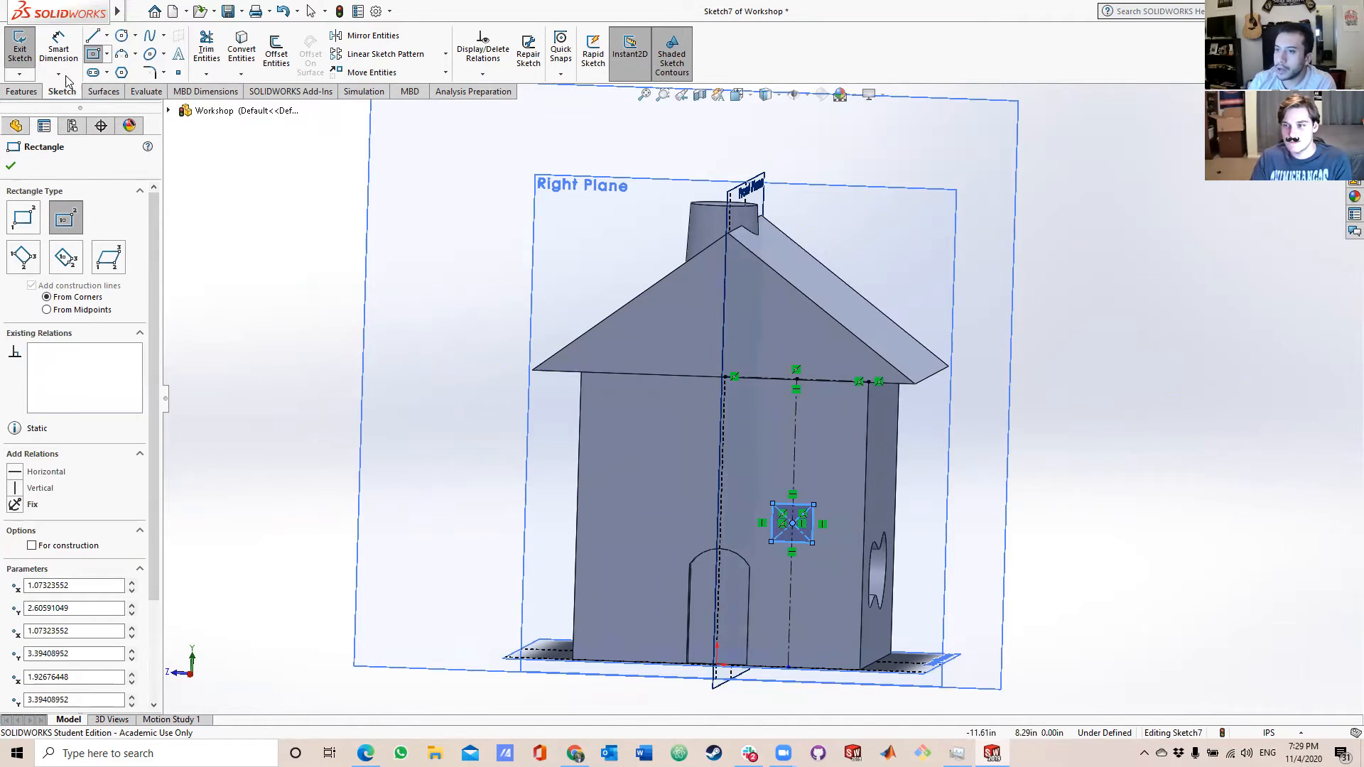
Dimension the window rectangle's width and height at 0.85 in each.
click(58, 51)
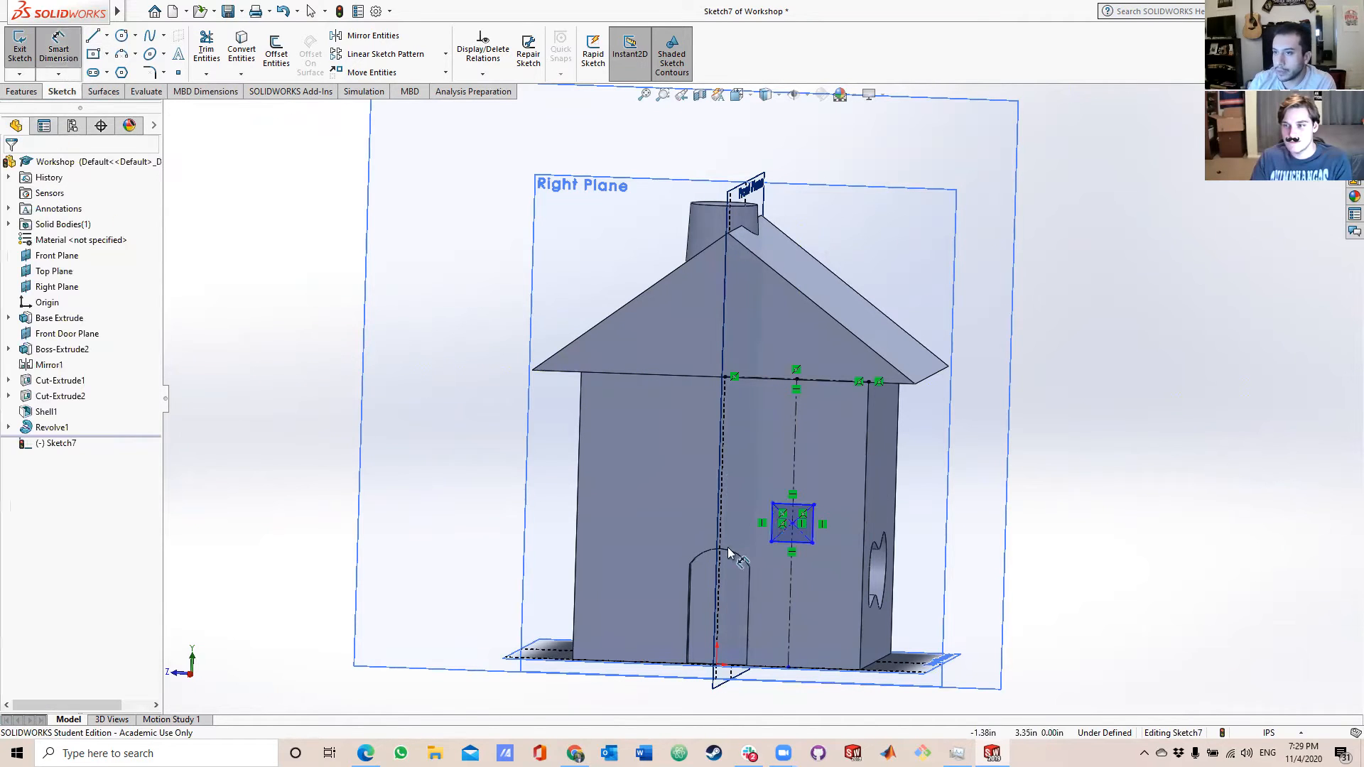
click(803, 506)
click(809, 461)
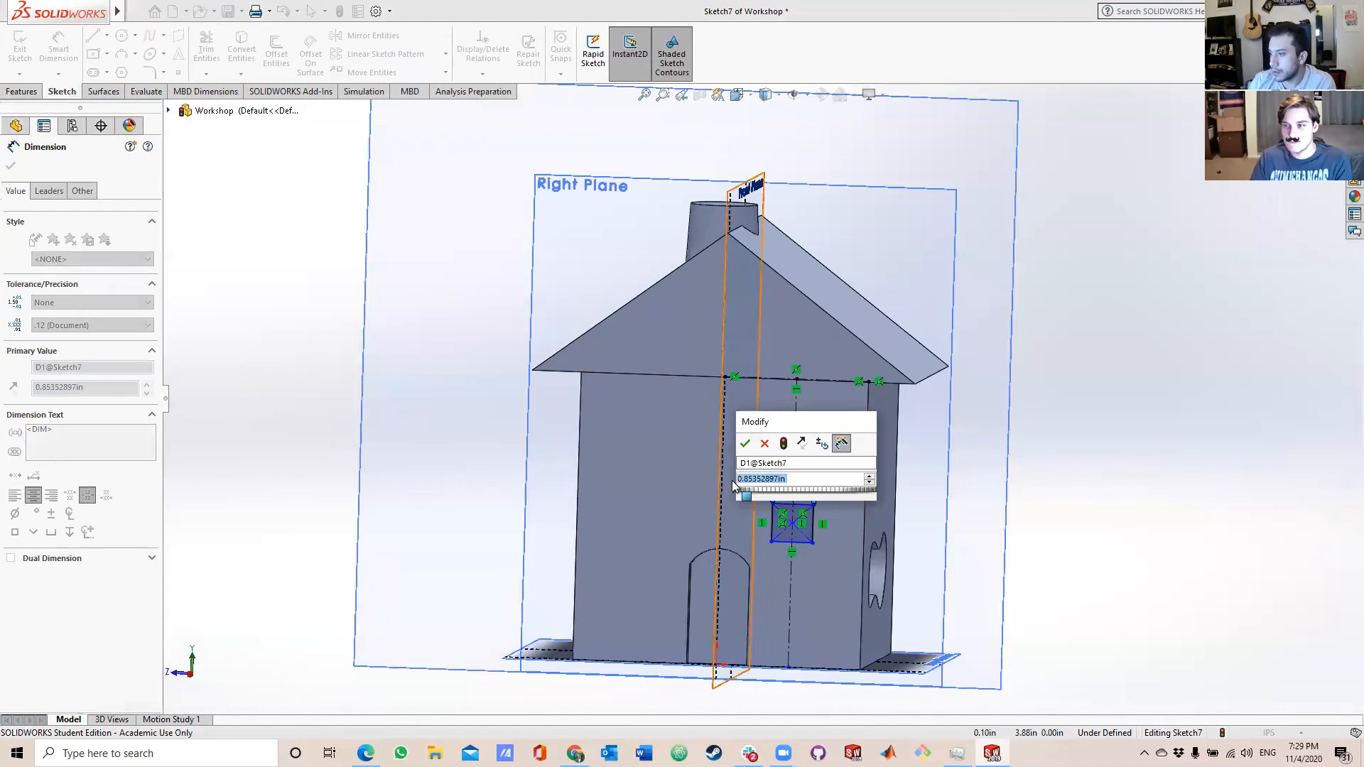
text(0)
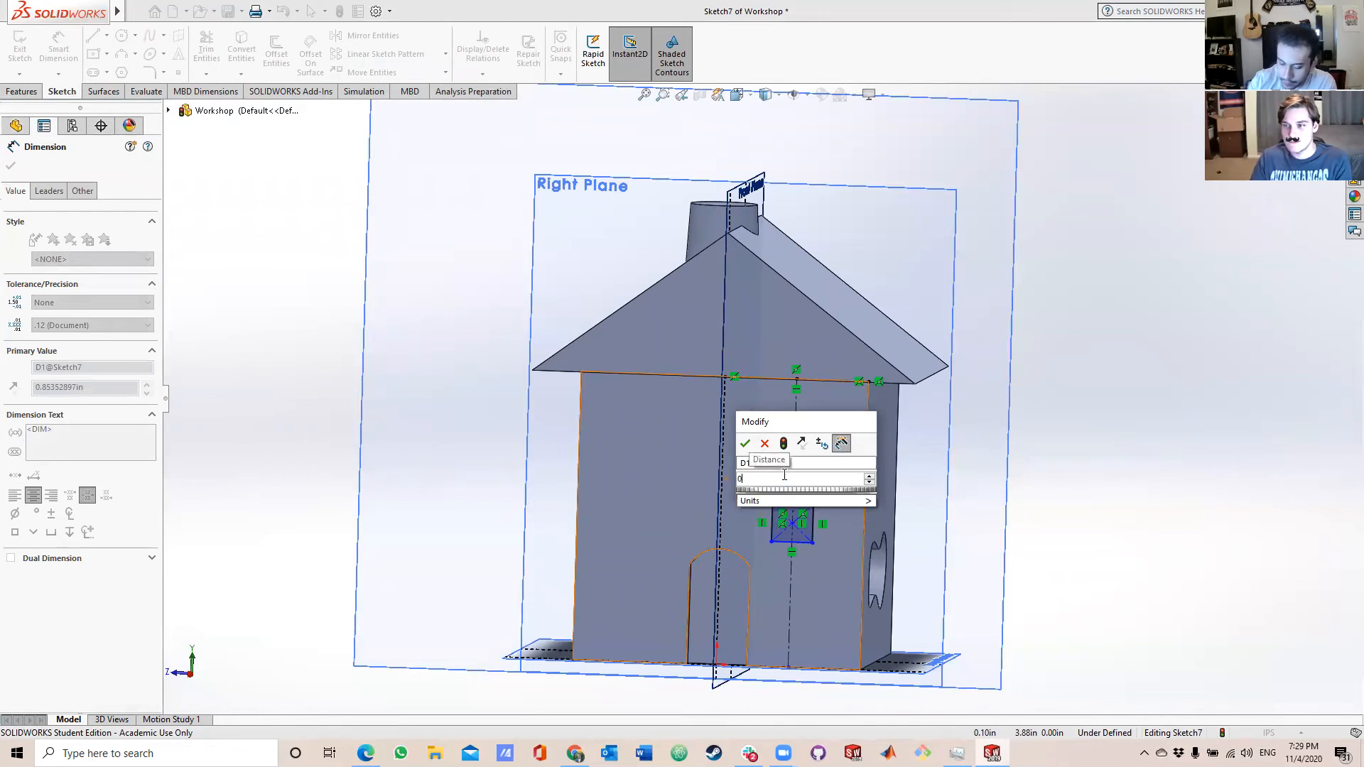
text(.85)
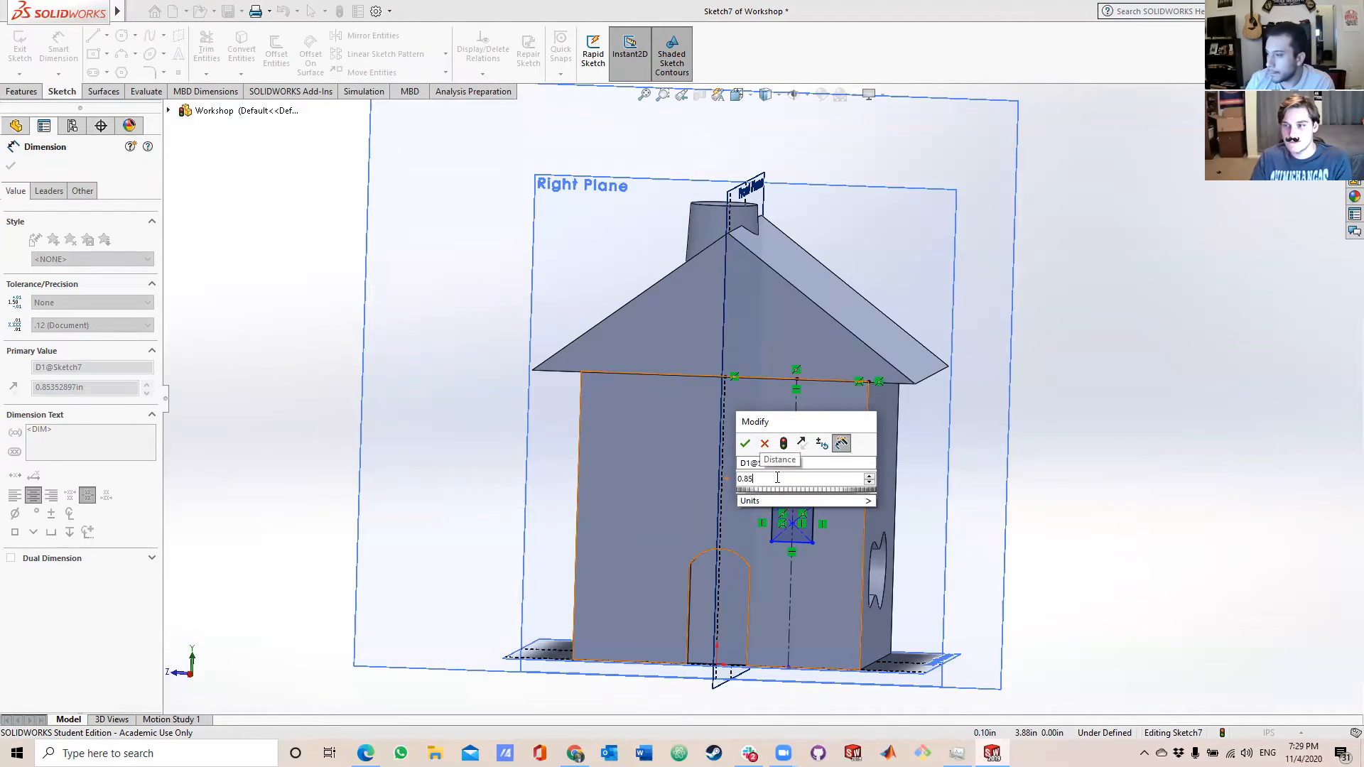
key(Return)
click(813, 526)
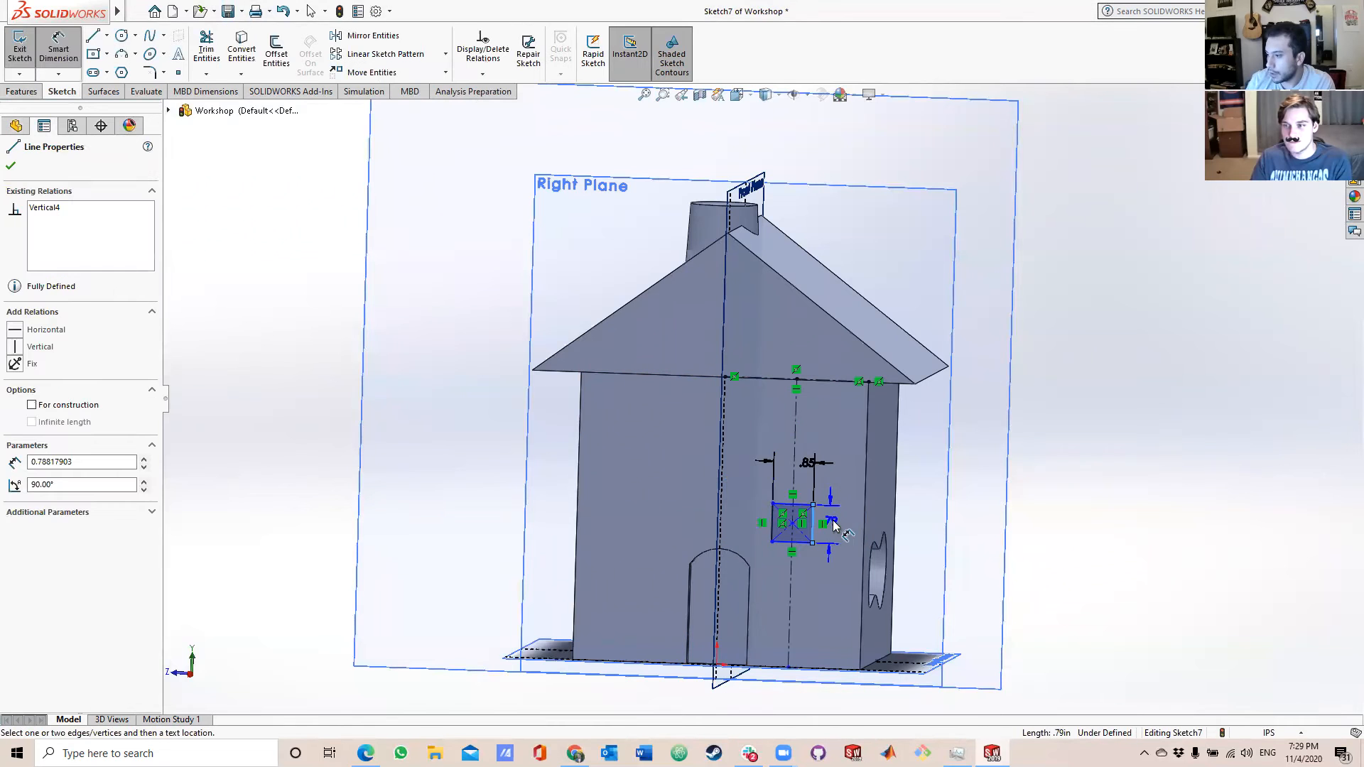
click(839, 523)
text(0.85)
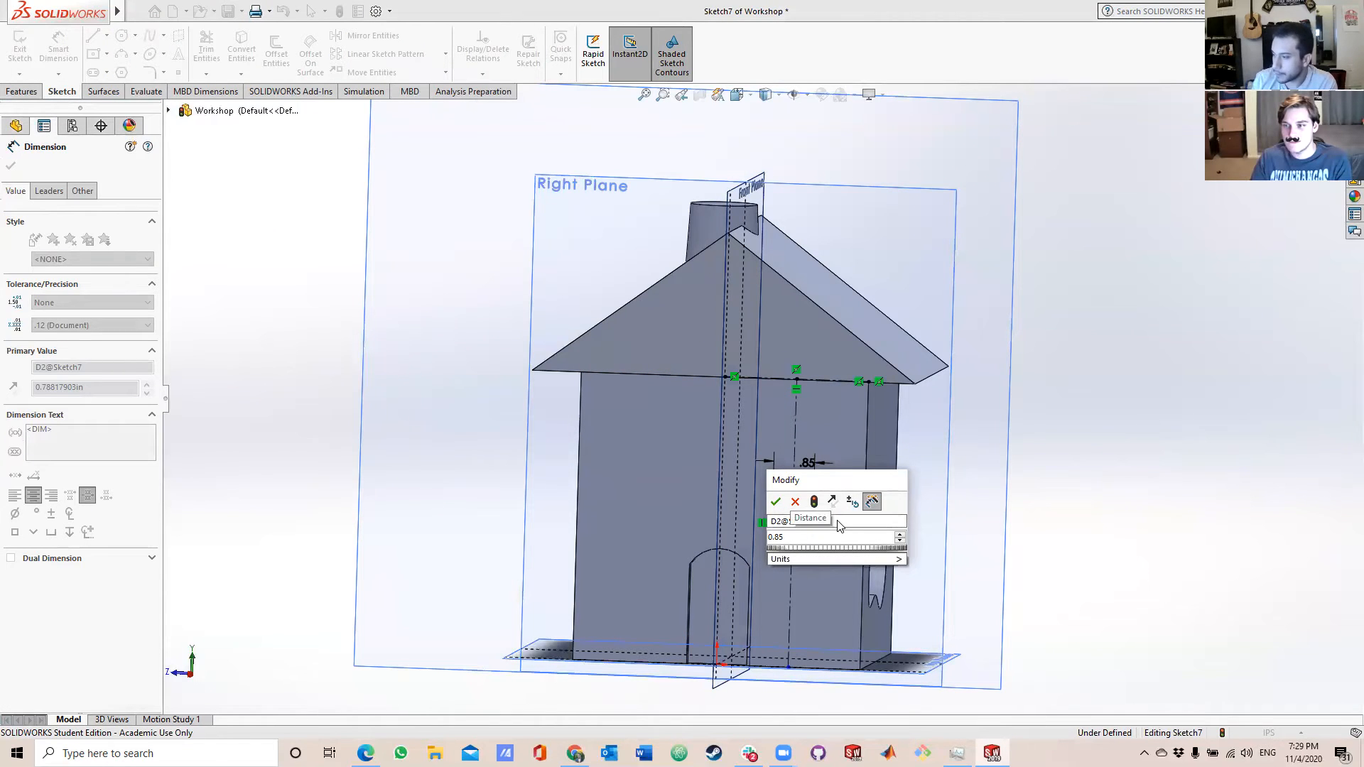
key(Return)
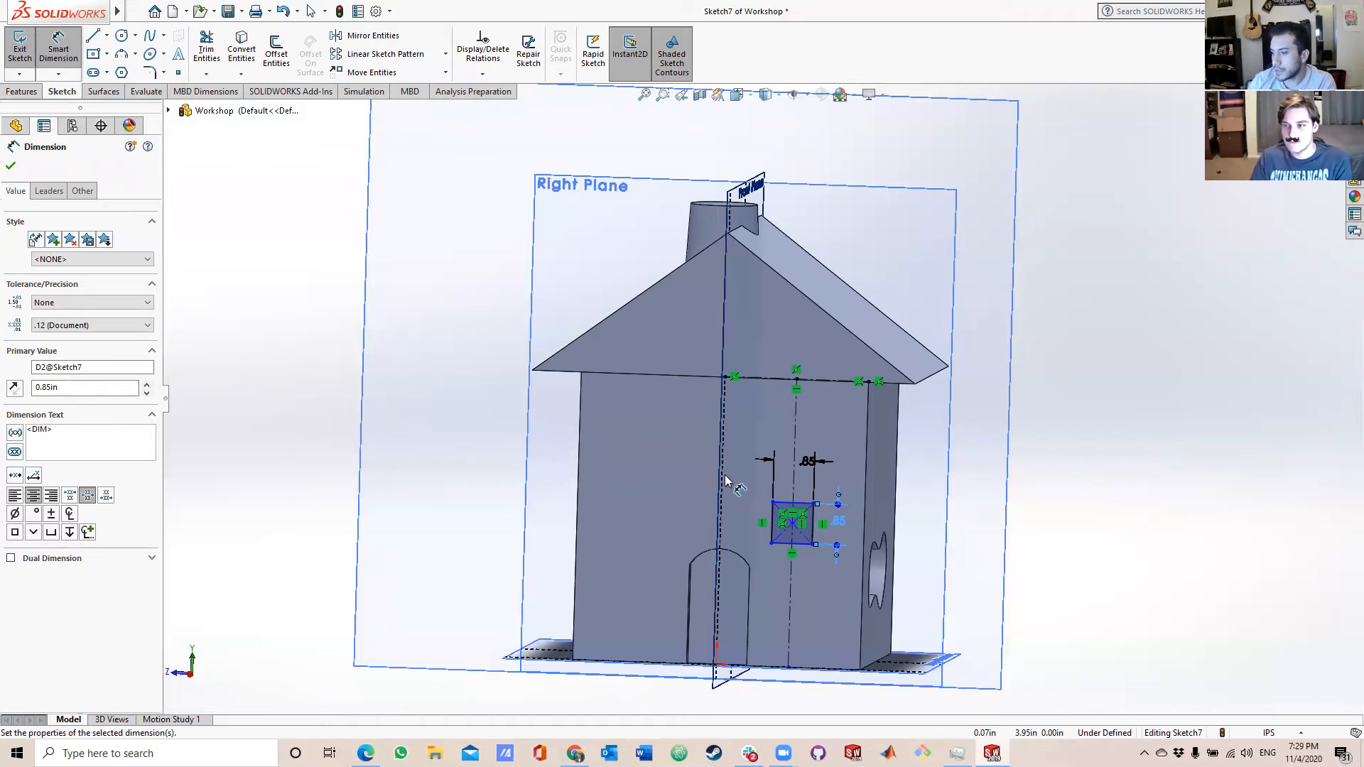
Draw a horizontal centerline along the other half of the door wall's top edge, from its midpoint to the left corner.
middle_drag(736, 486, 745, 482)
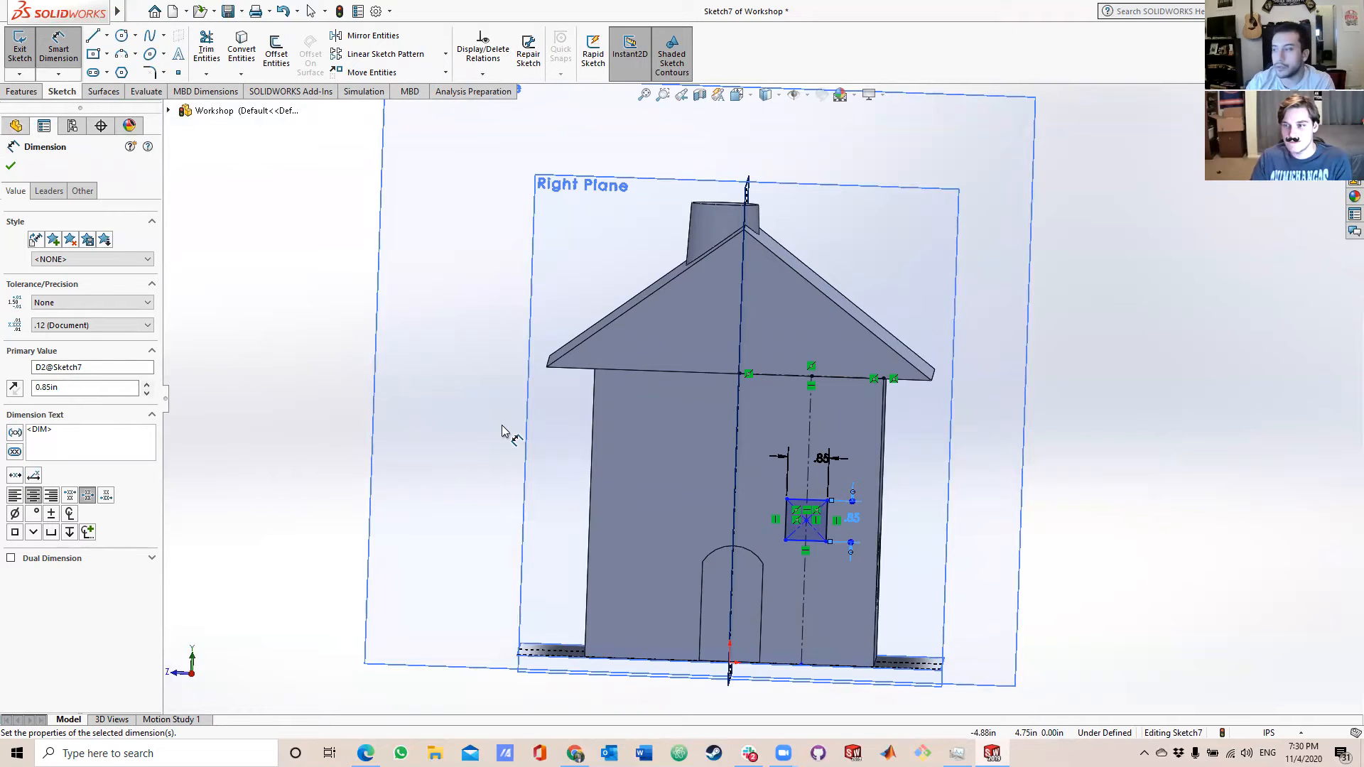
click(107, 35)
click(125, 66)
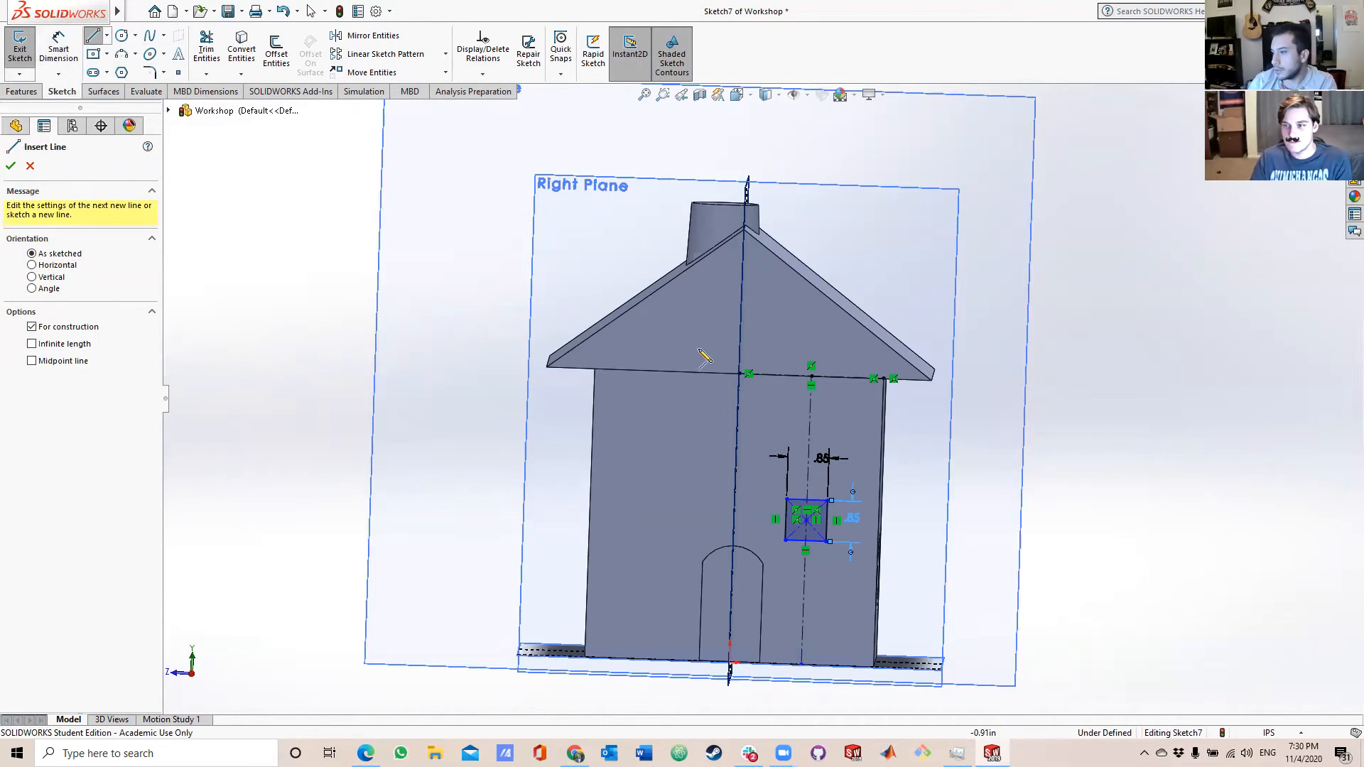
click(741, 375)
click(595, 369)
key(Escape)
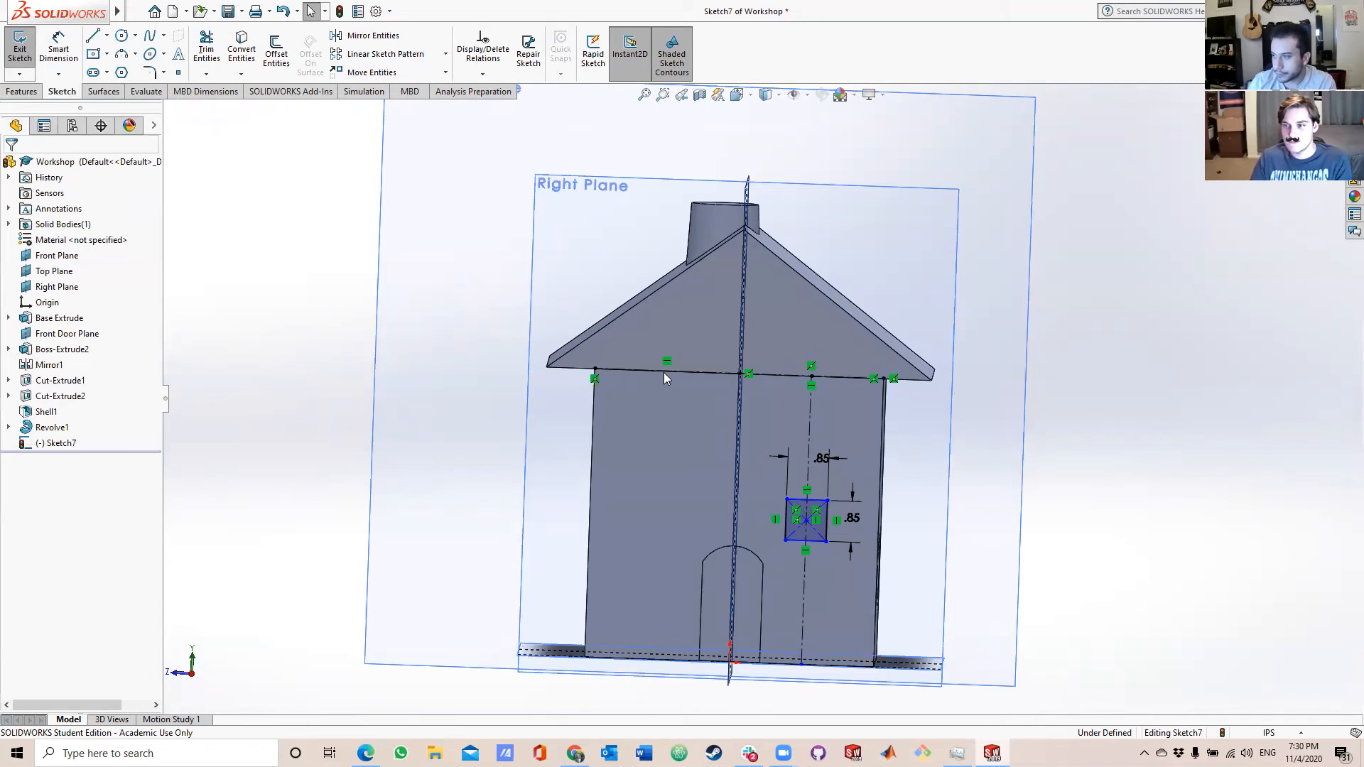
Draw a vertical centerline about 6 in long from the second horizontal centerline's midpoint down to the door wall's bottom edge.
click(105, 39)
click(121, 61)
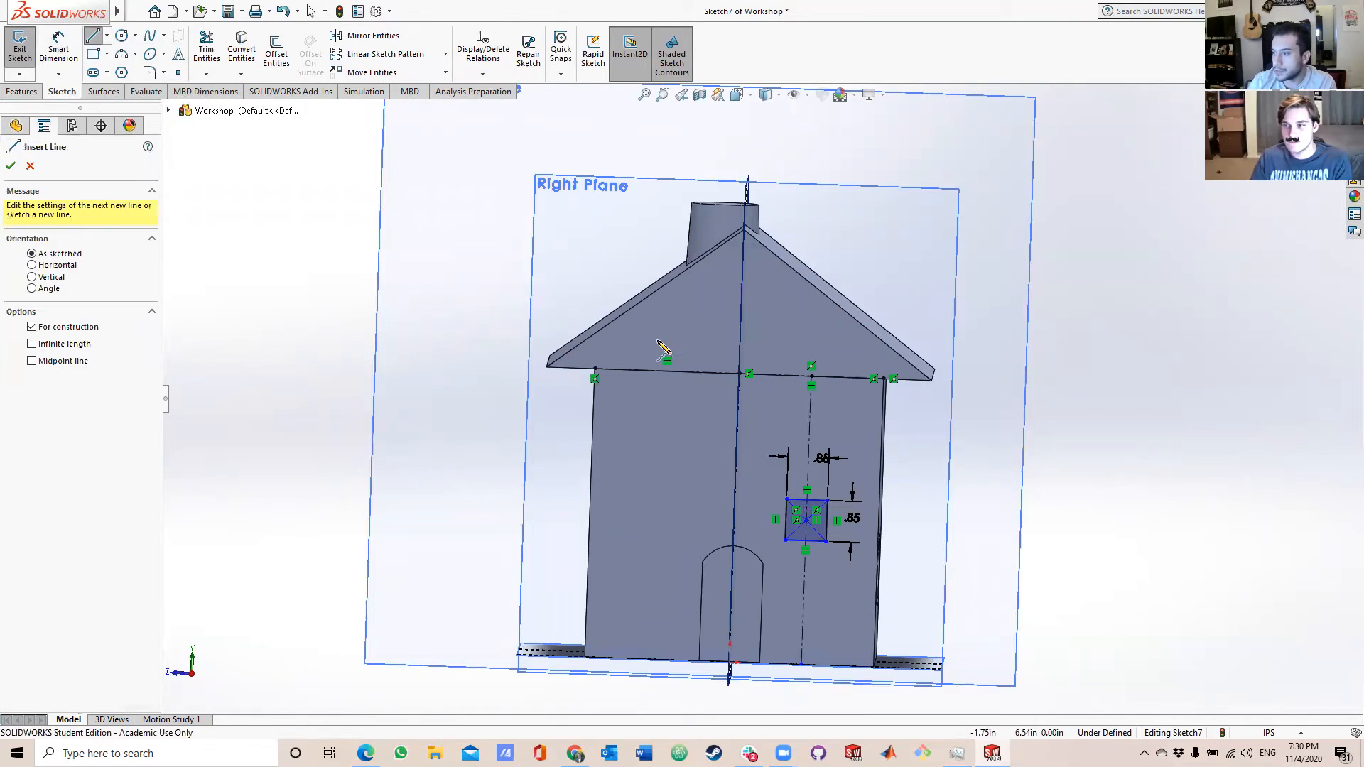
click(666, 371)
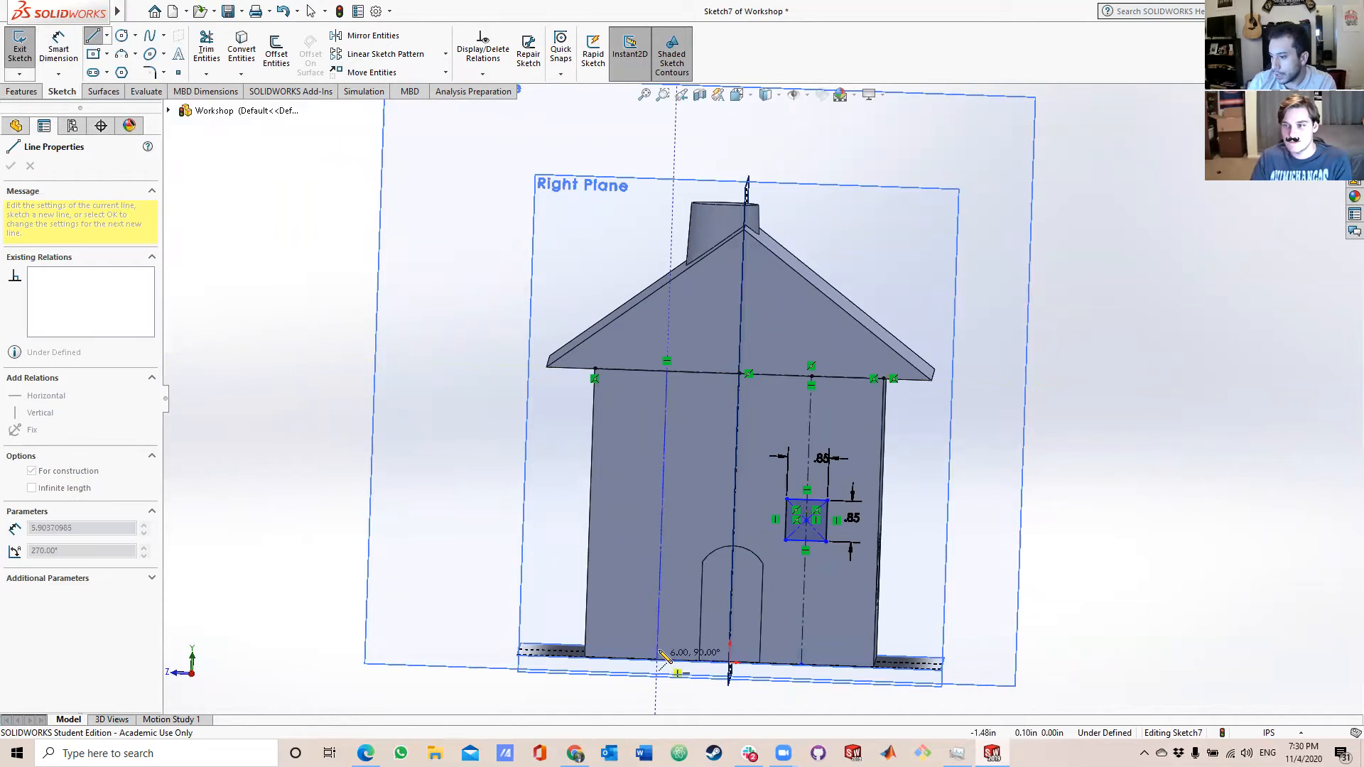
scroll(660, 666, down, 5)
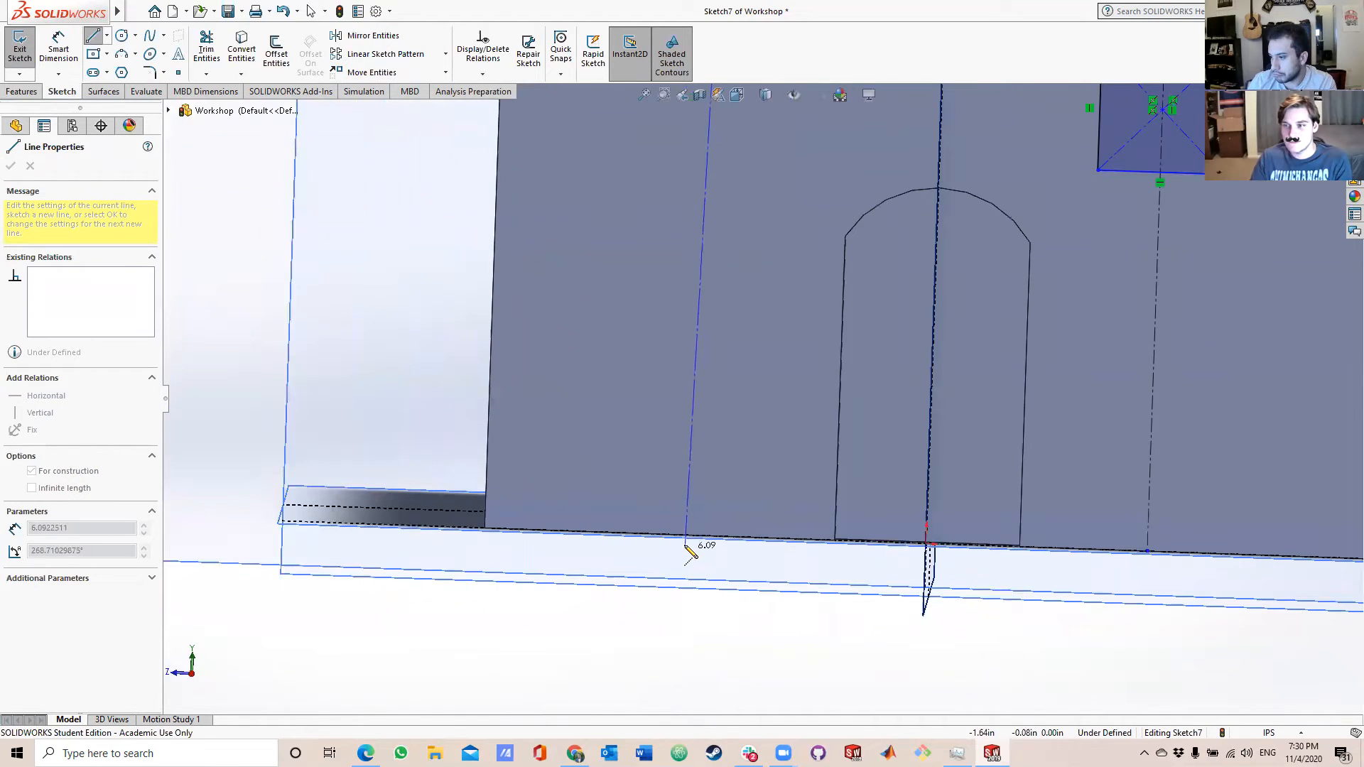
scroll(703, 534, up, 3)
scroll(746, 509, up, 4)
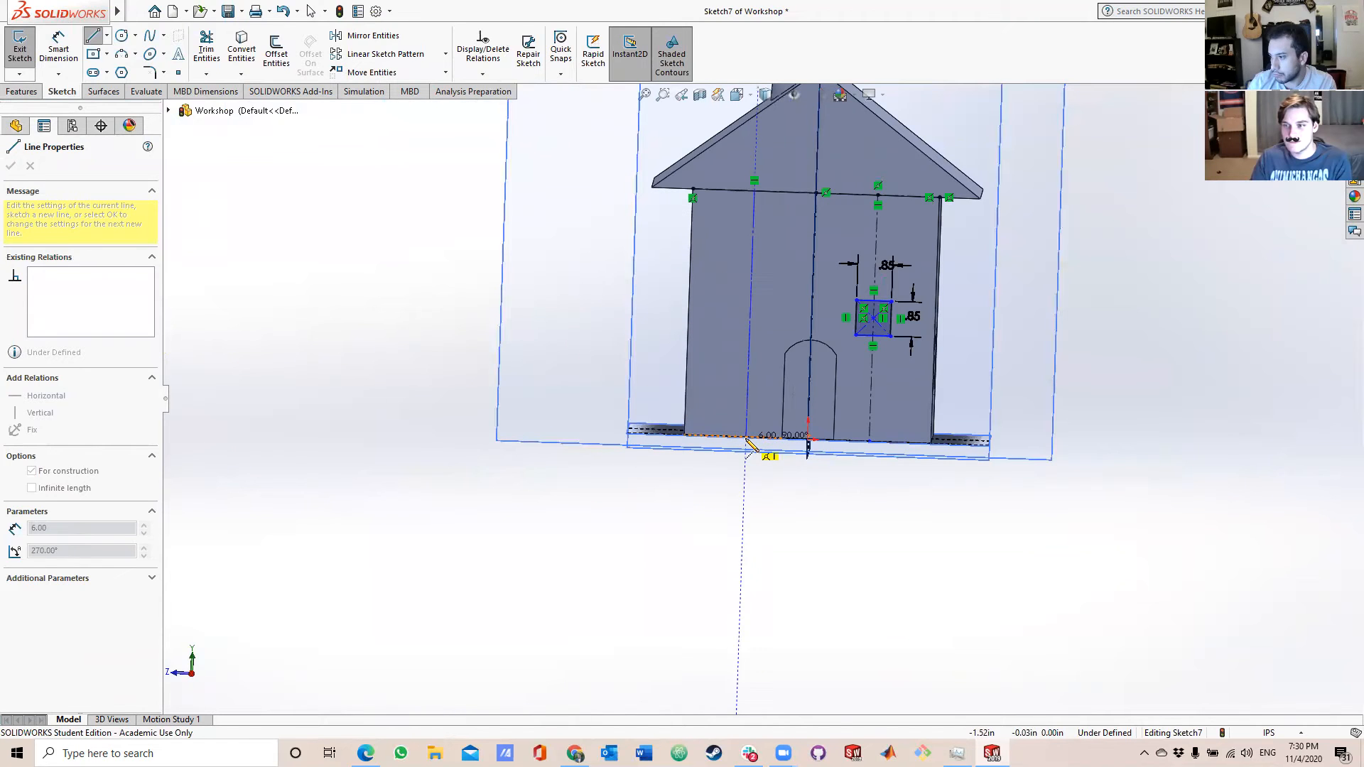
click(750, 446)
key(Escape)
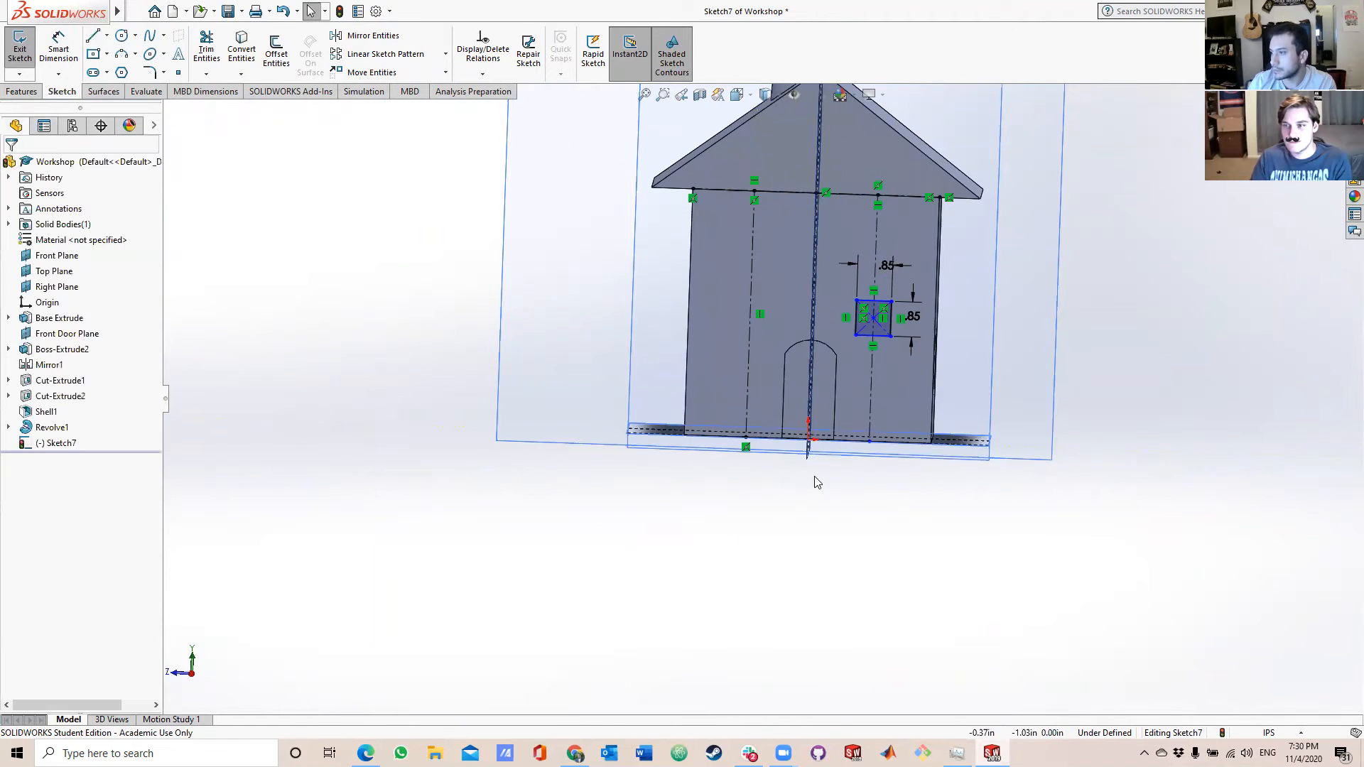
Sketch a center rectangle about 0.83 in wide and 0.85 in high, centred on the new vertical centerline's midpoint.
click(93, 53)
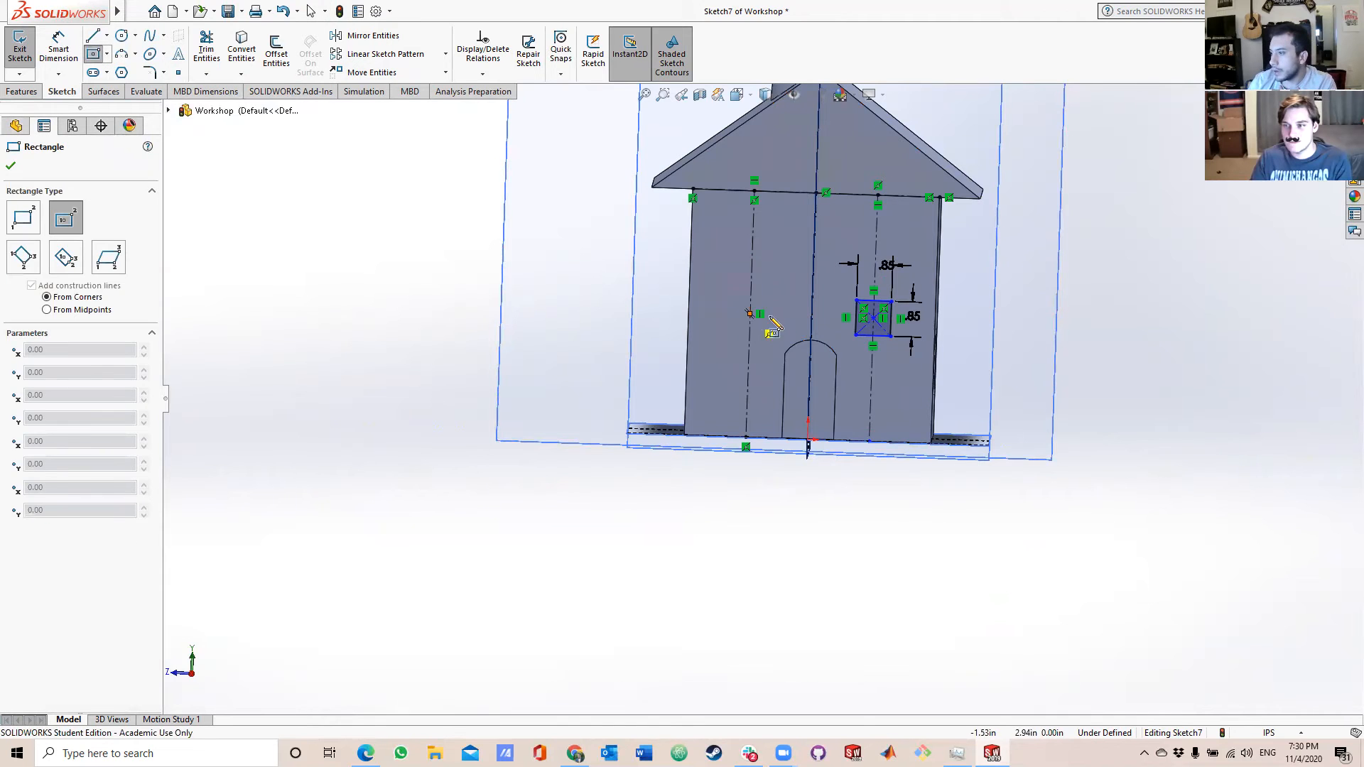
click(748, 313)
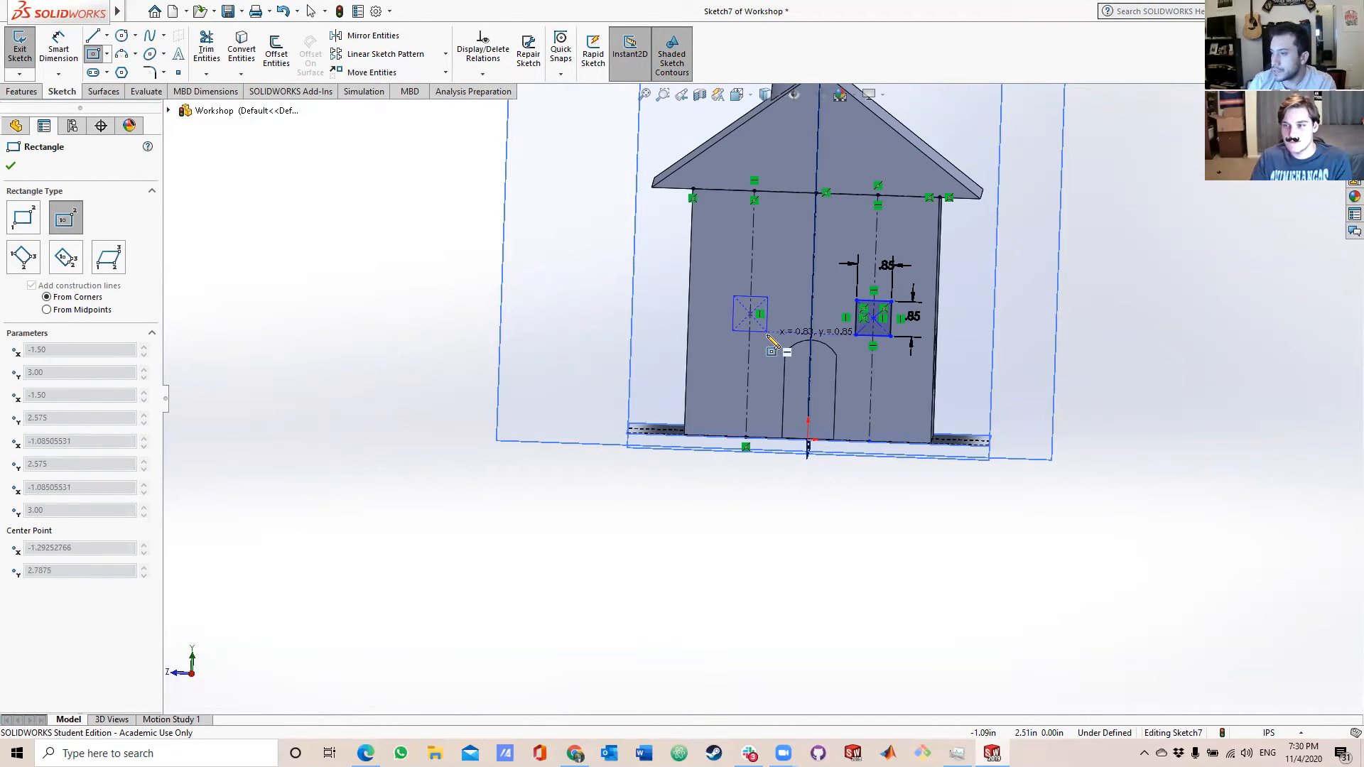
click(767, 331)
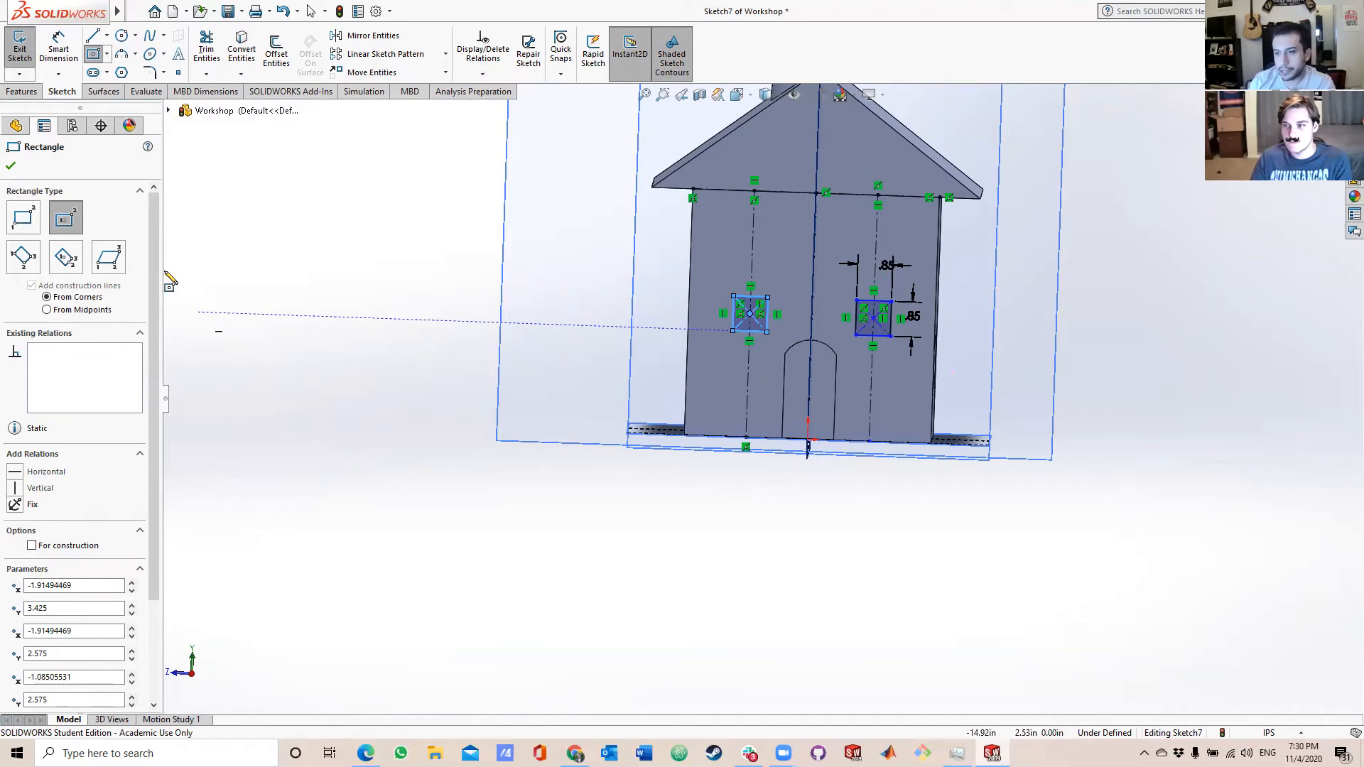
Dimension the second window rectangle's width at 0.85 in.
click(58, 51)
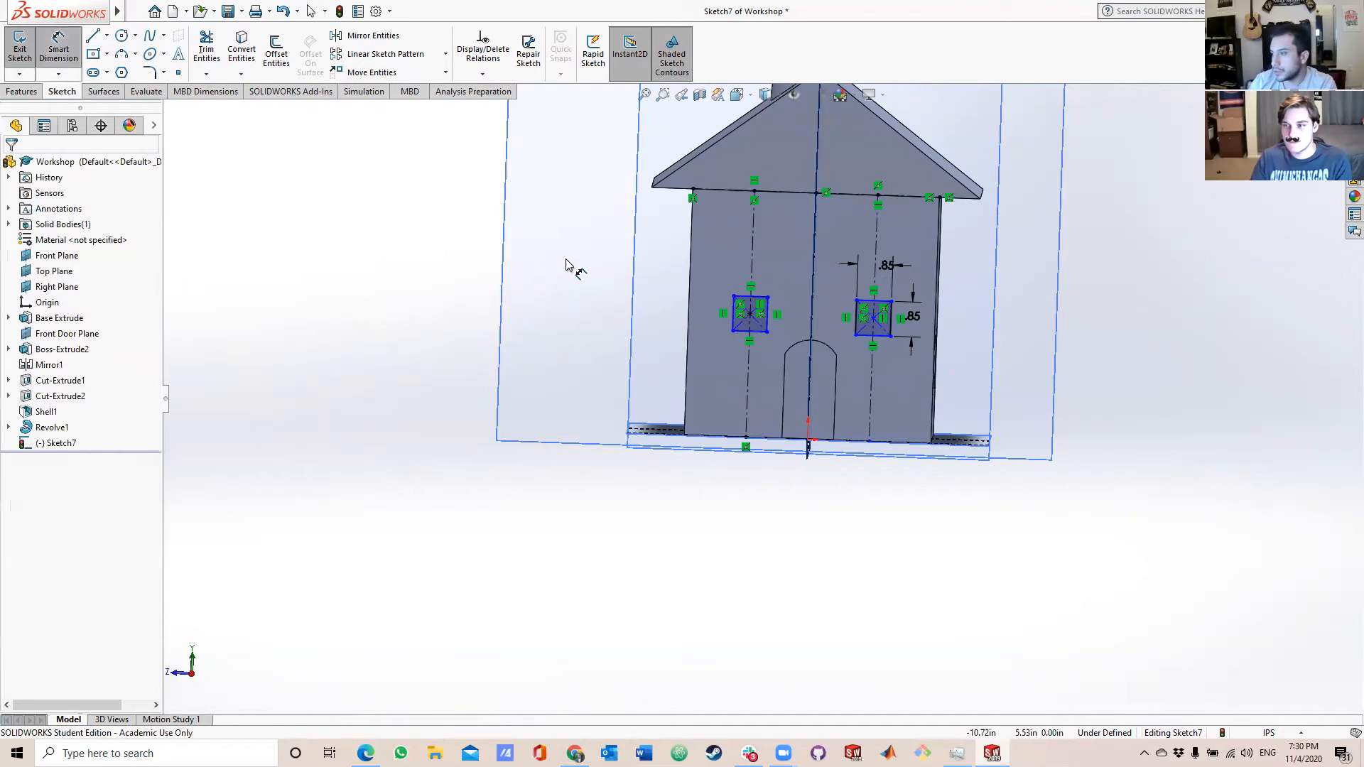
click(768, 317)
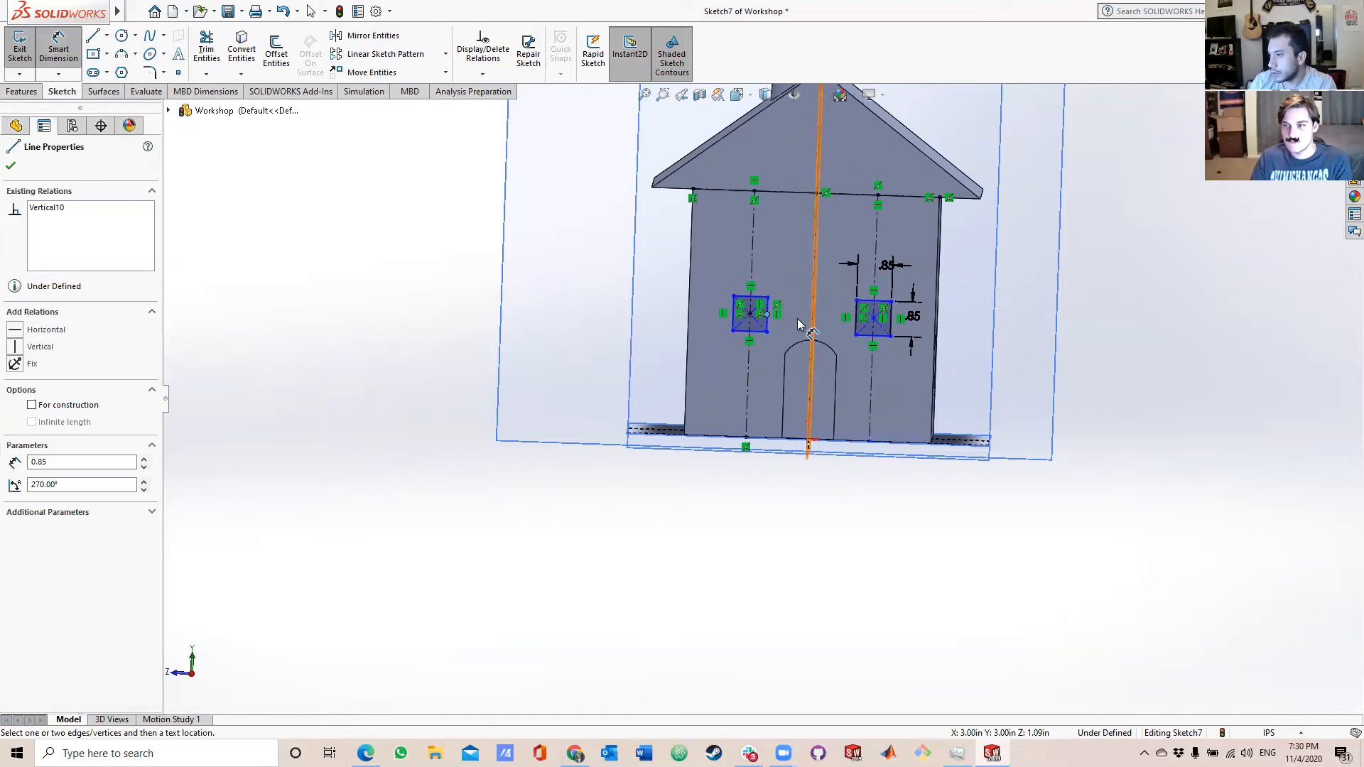
click(768, 314)
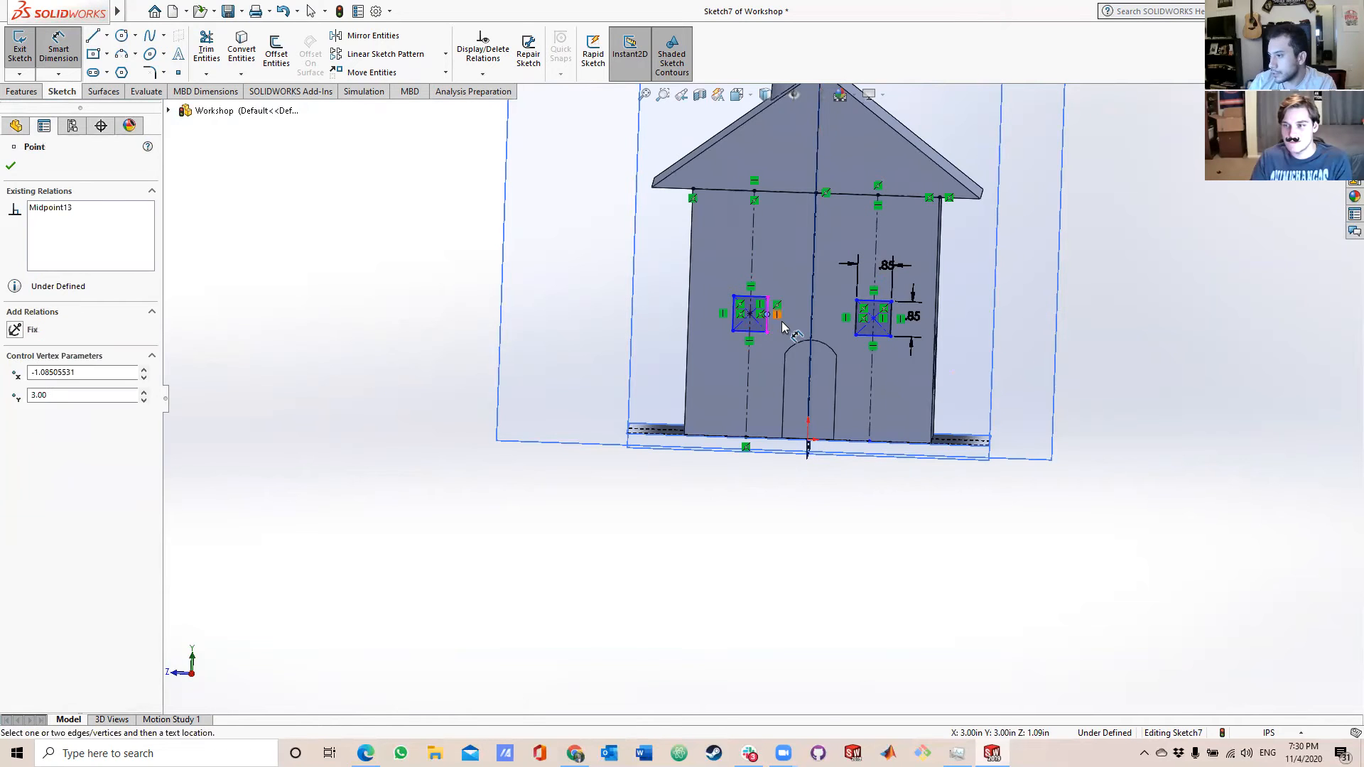
click(732, 322)
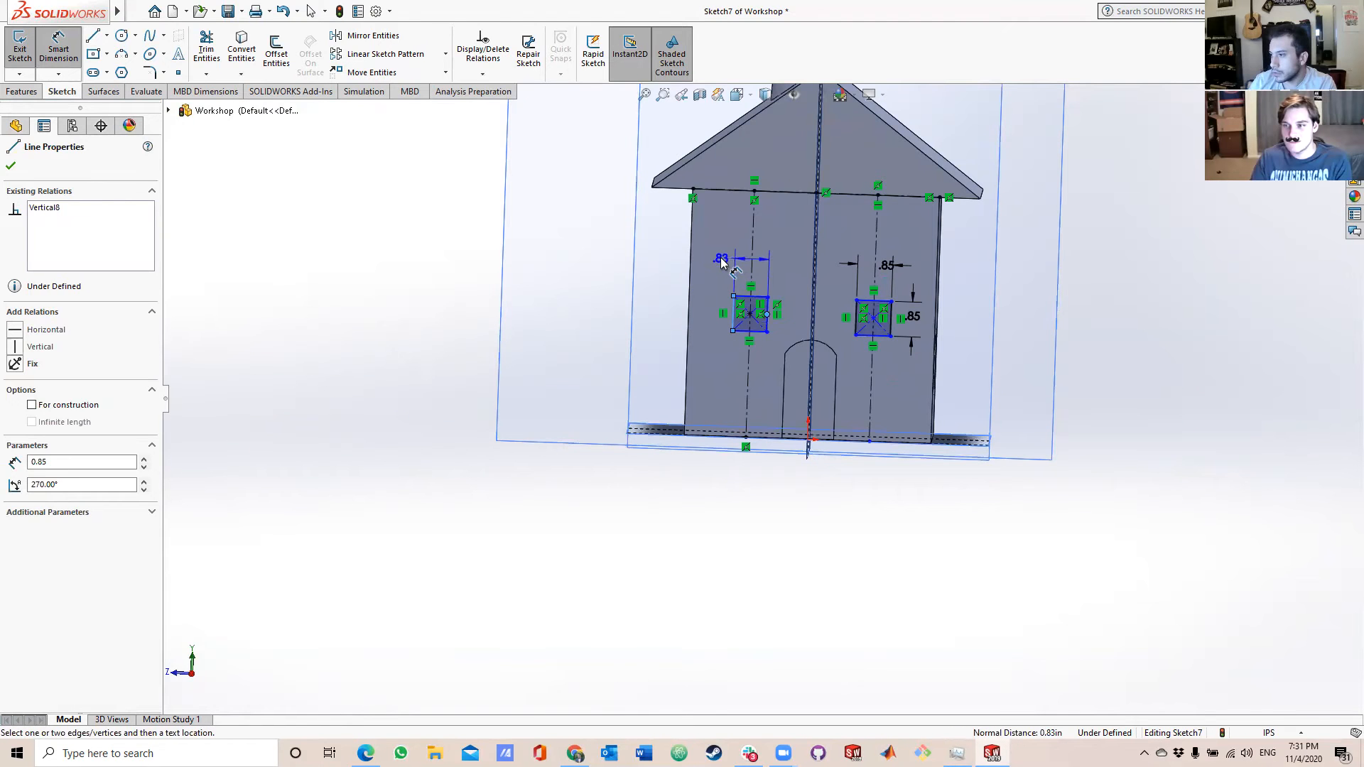
click(721, 262)
click(664, 274)
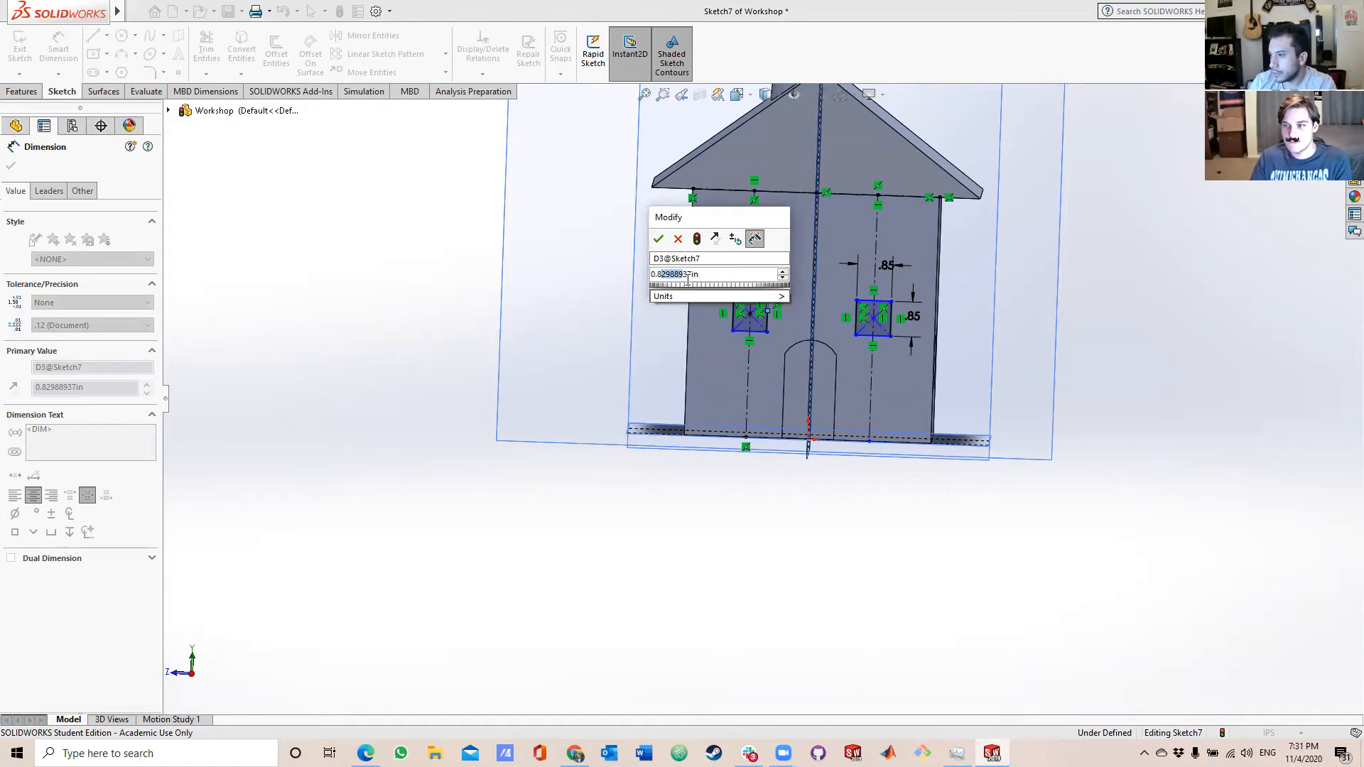
key(BackSpace)
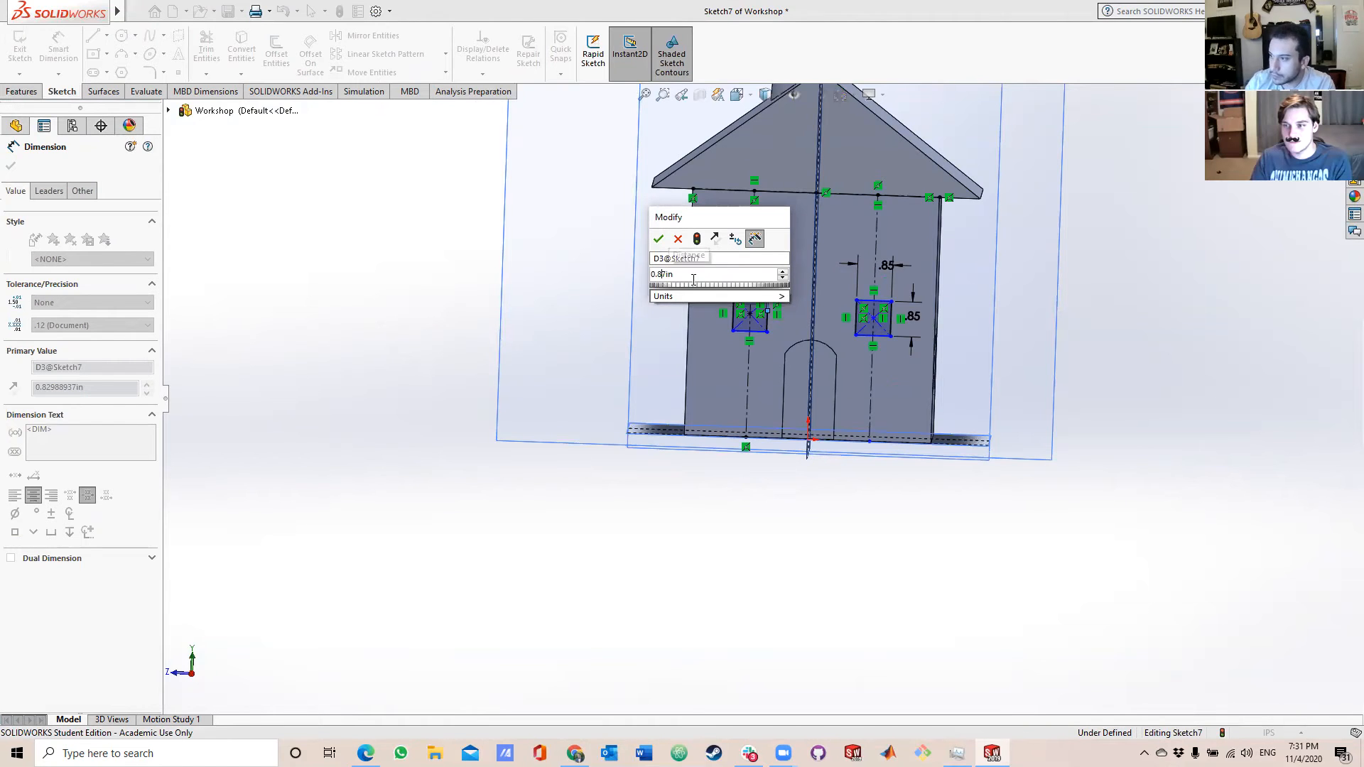
text(5)
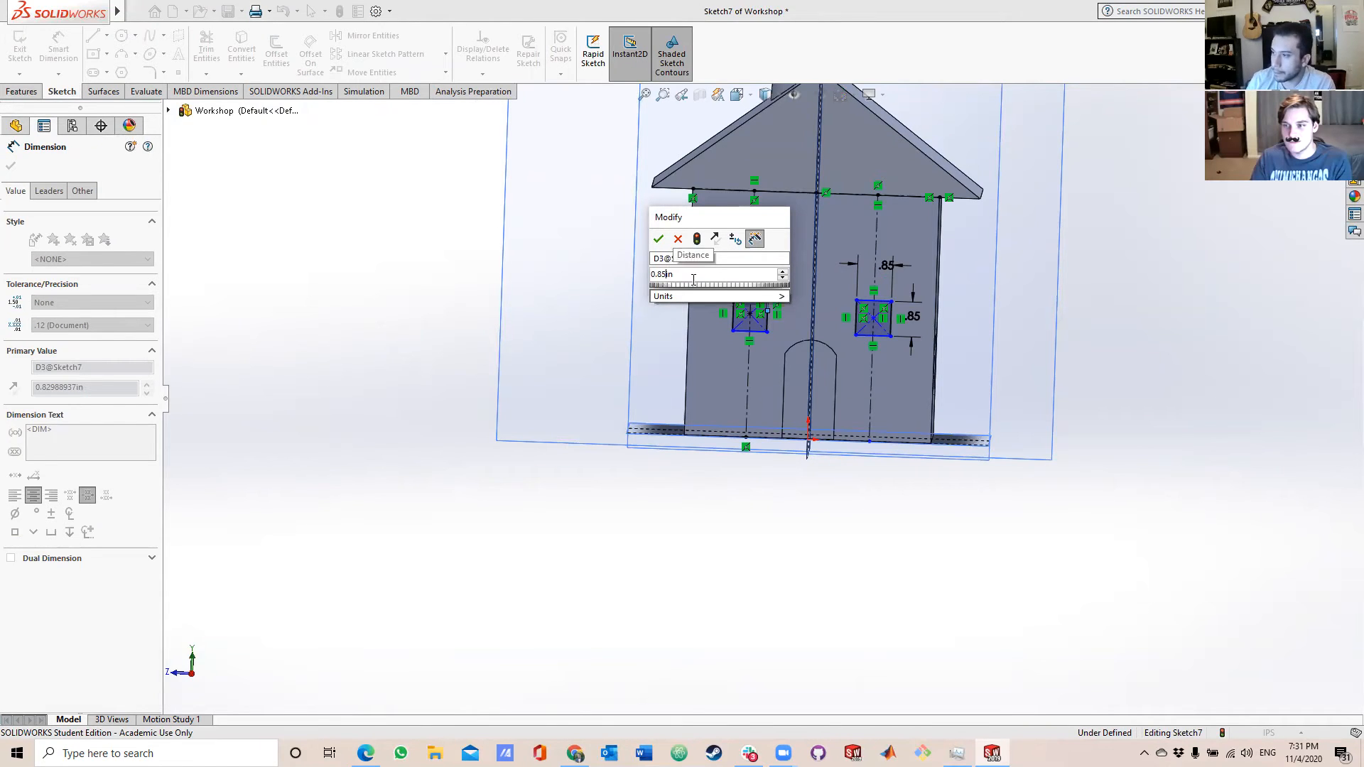
key(Return)
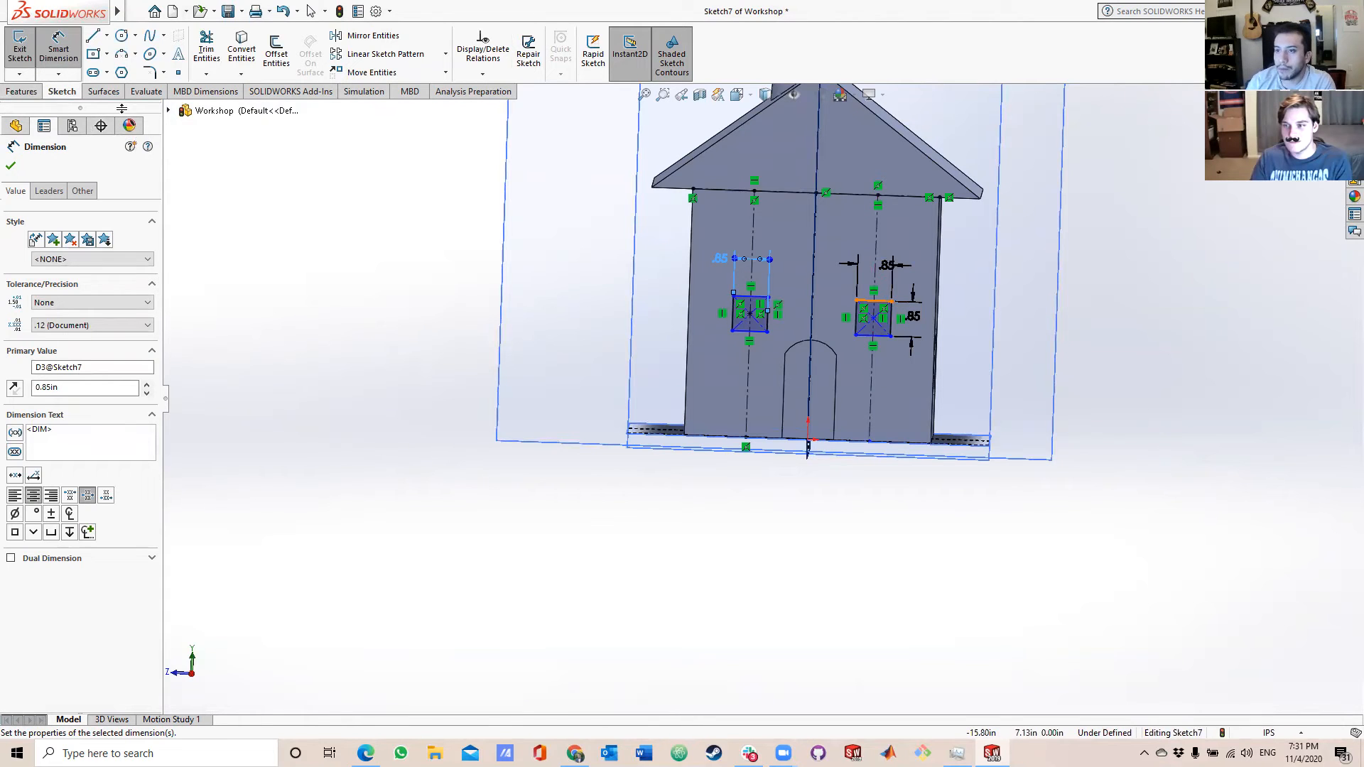
Cut both window squares into the door wall with a blind Extruded Cut 0.35 in deep.
click(20, 91)
click(97, 93)
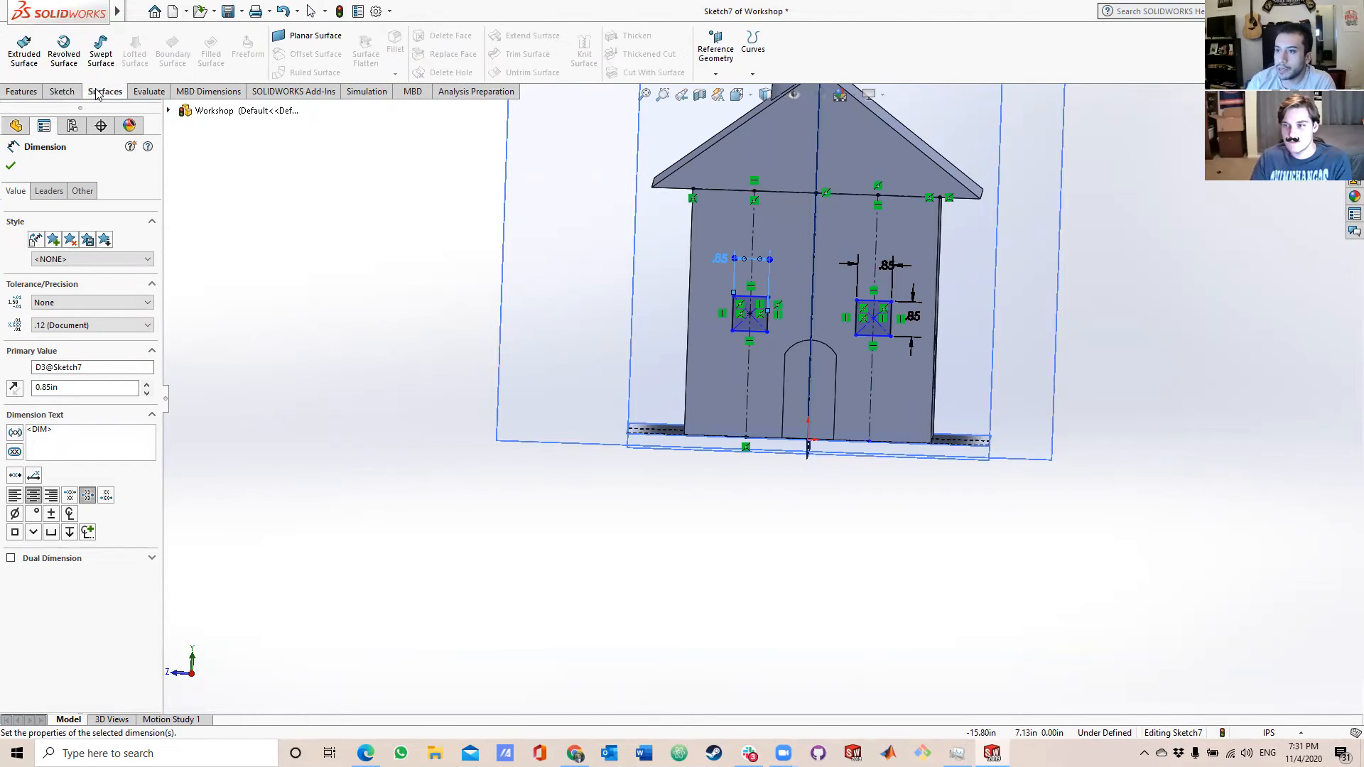
click(21, 91)
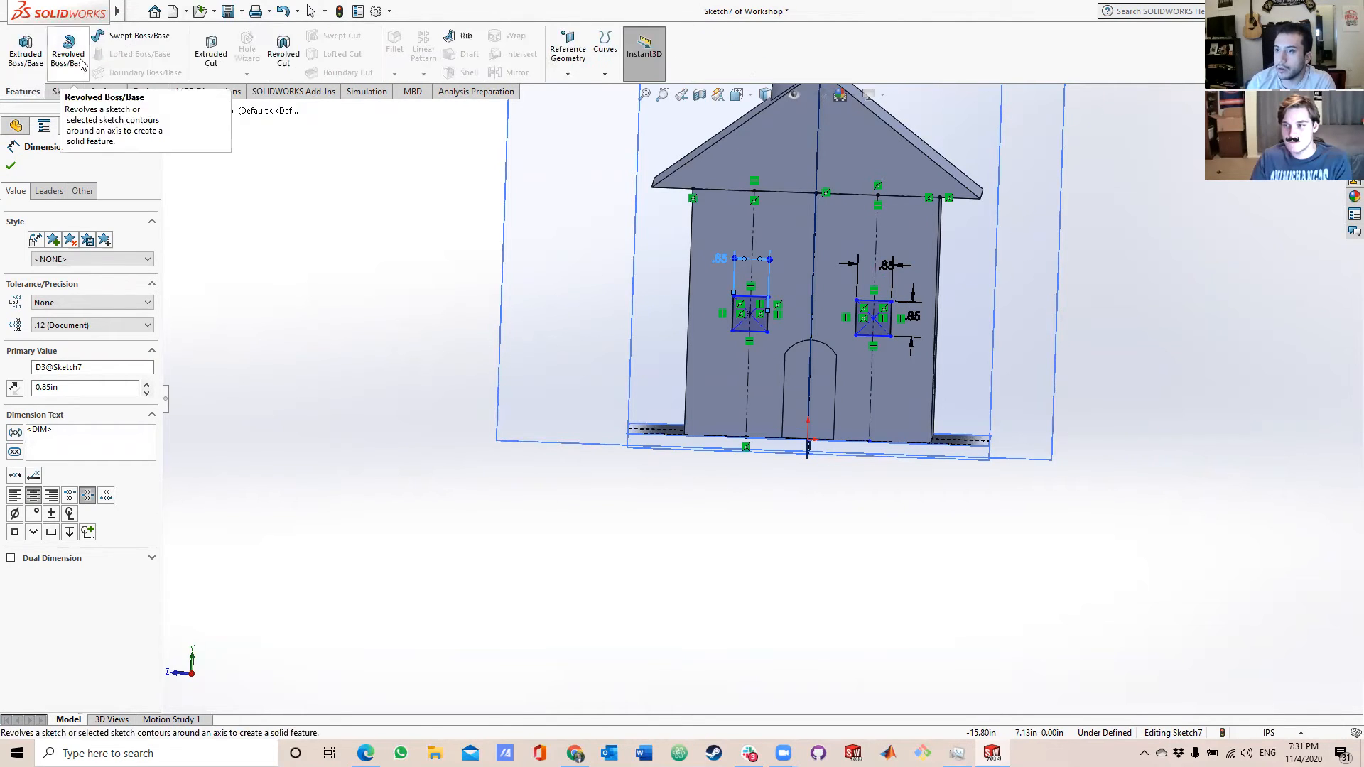
click(211, 54)
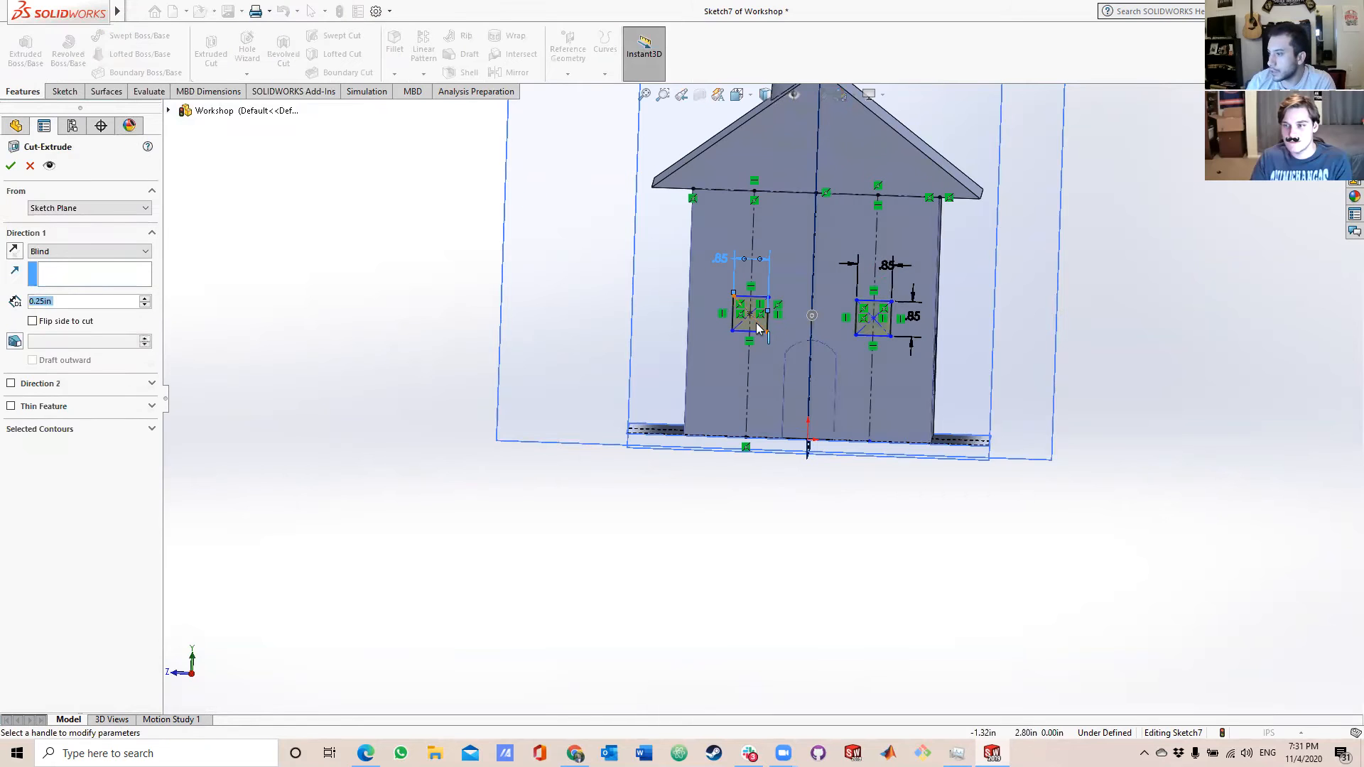
scroll(755, 320, down, 4)
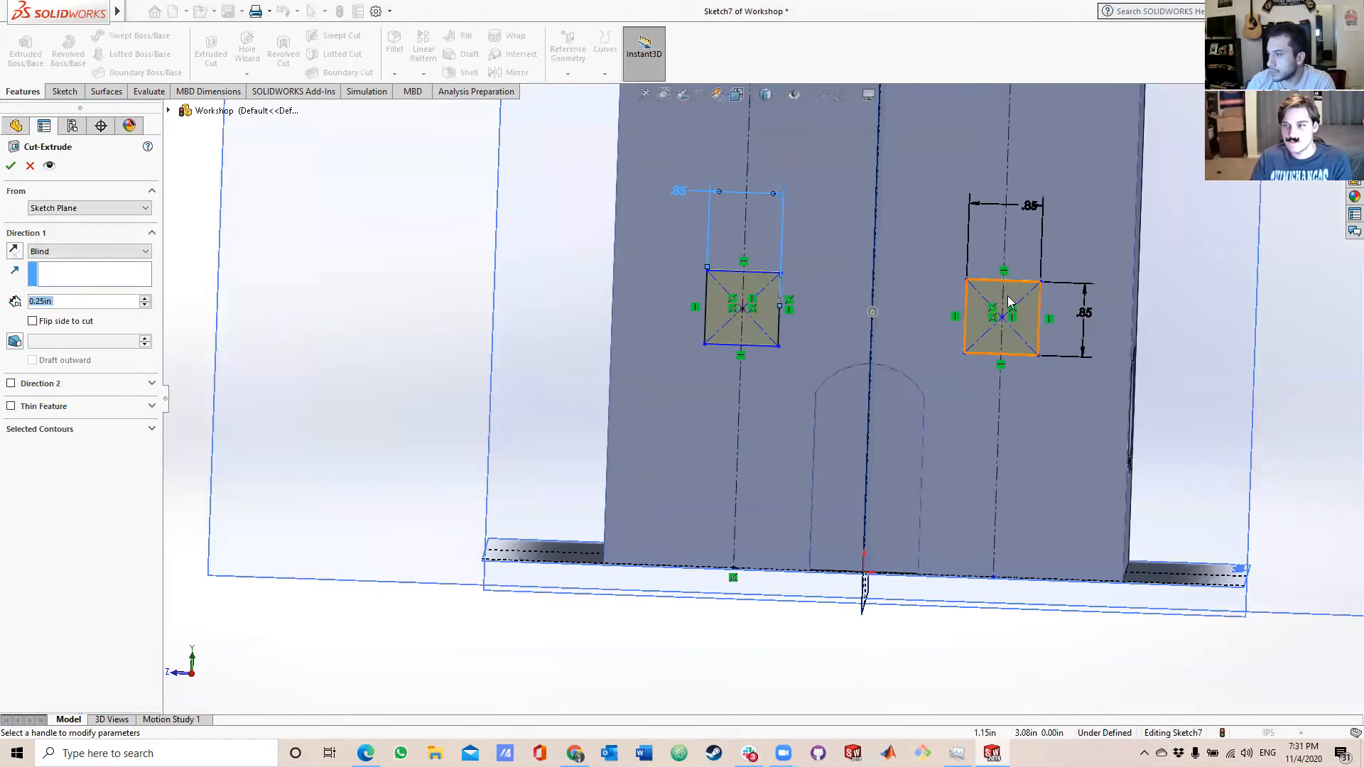
click(143, 298)
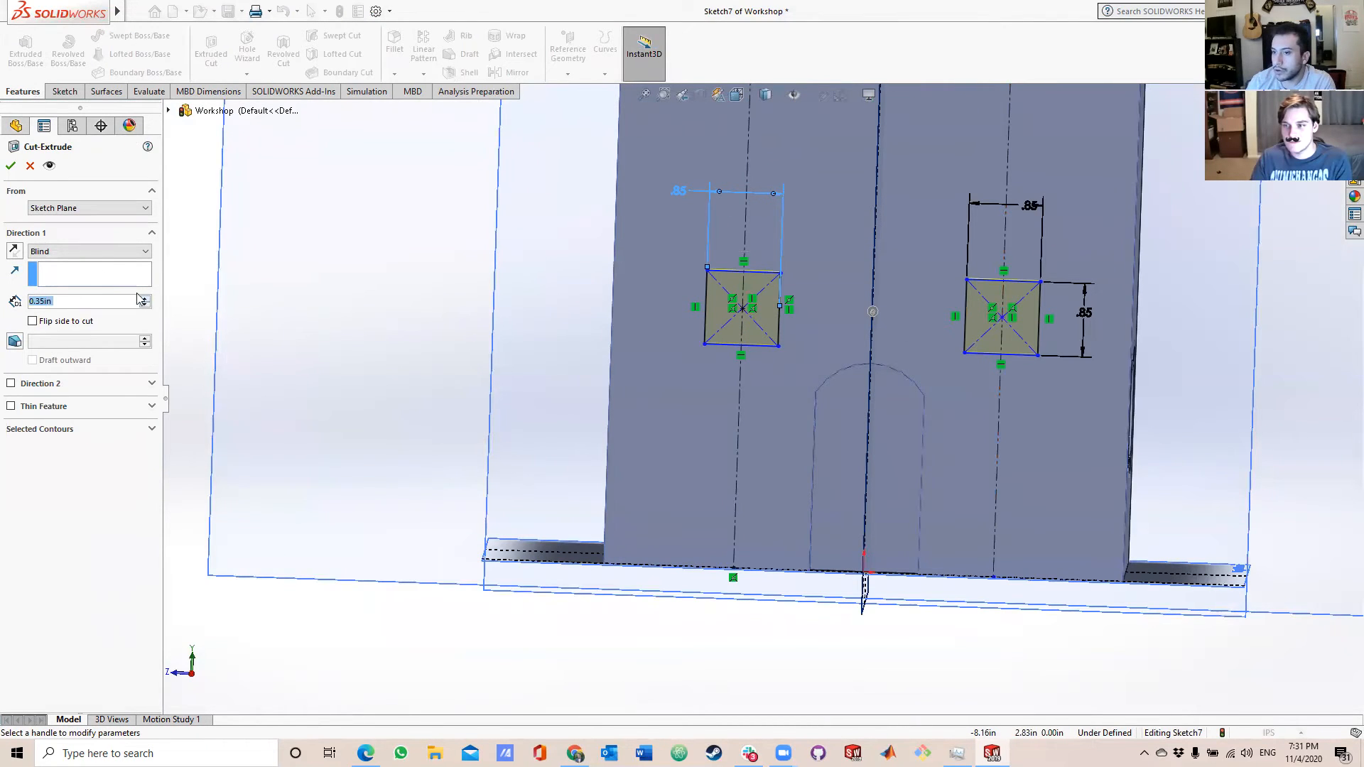
click(10, 165)
mouse_move(542, 365)
middle_down()
mouse_move(522, 388)
mouse_move(457, 384)
mouse_move(551, 360)
middle_up()
scroll(743, 344, down, 8)
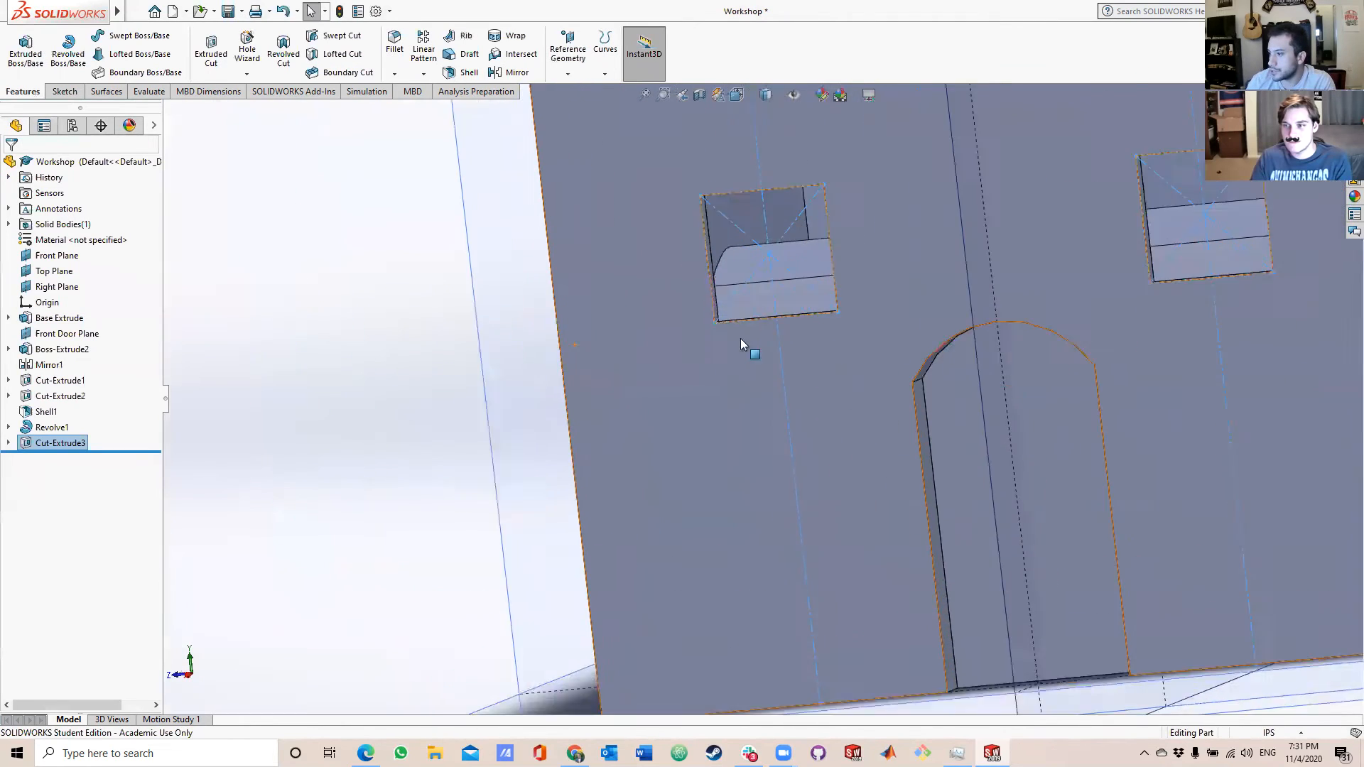
middle_drag(776, 304, 816, 290)
scroll(825, 304, up, 6)
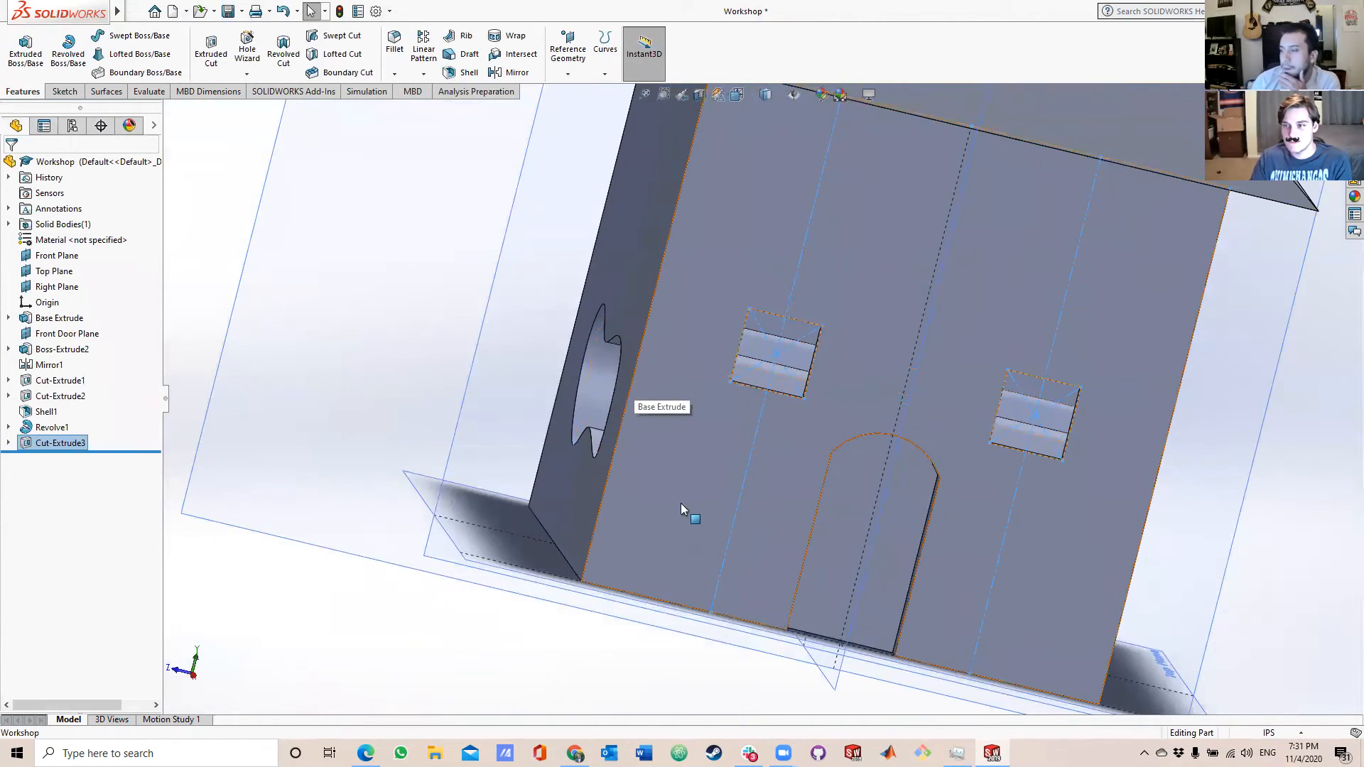
click(424, 323)
middle_drag(414, 317, 577, 442)
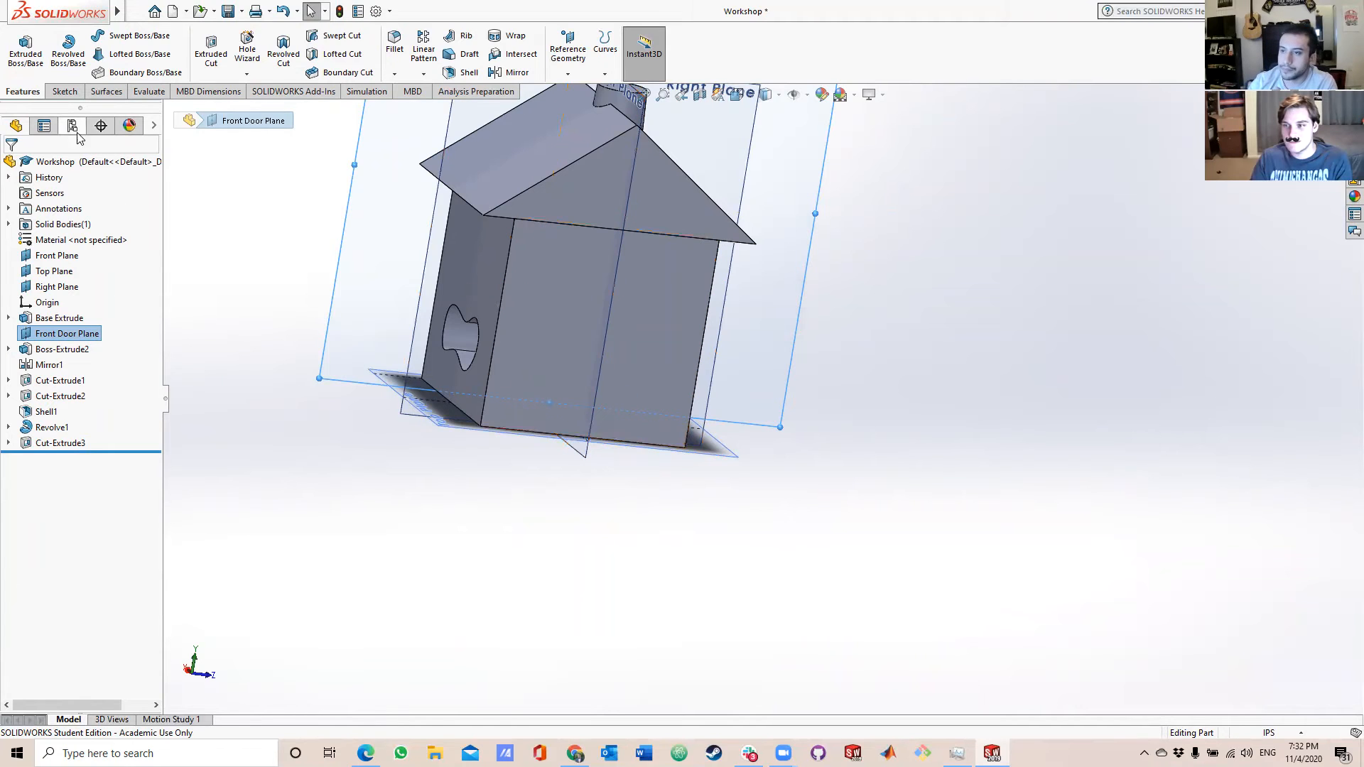
click(62, 92)
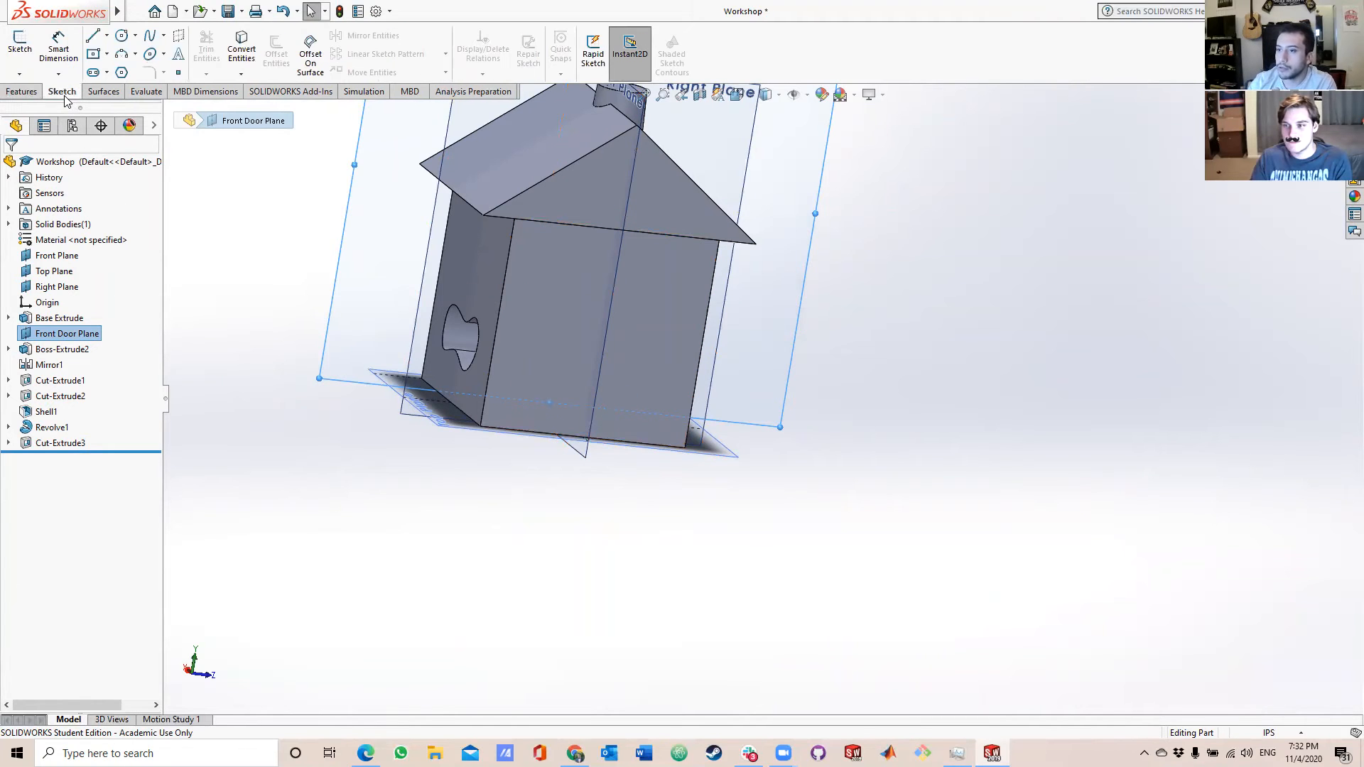
click(107, 55)
click(131, 100)
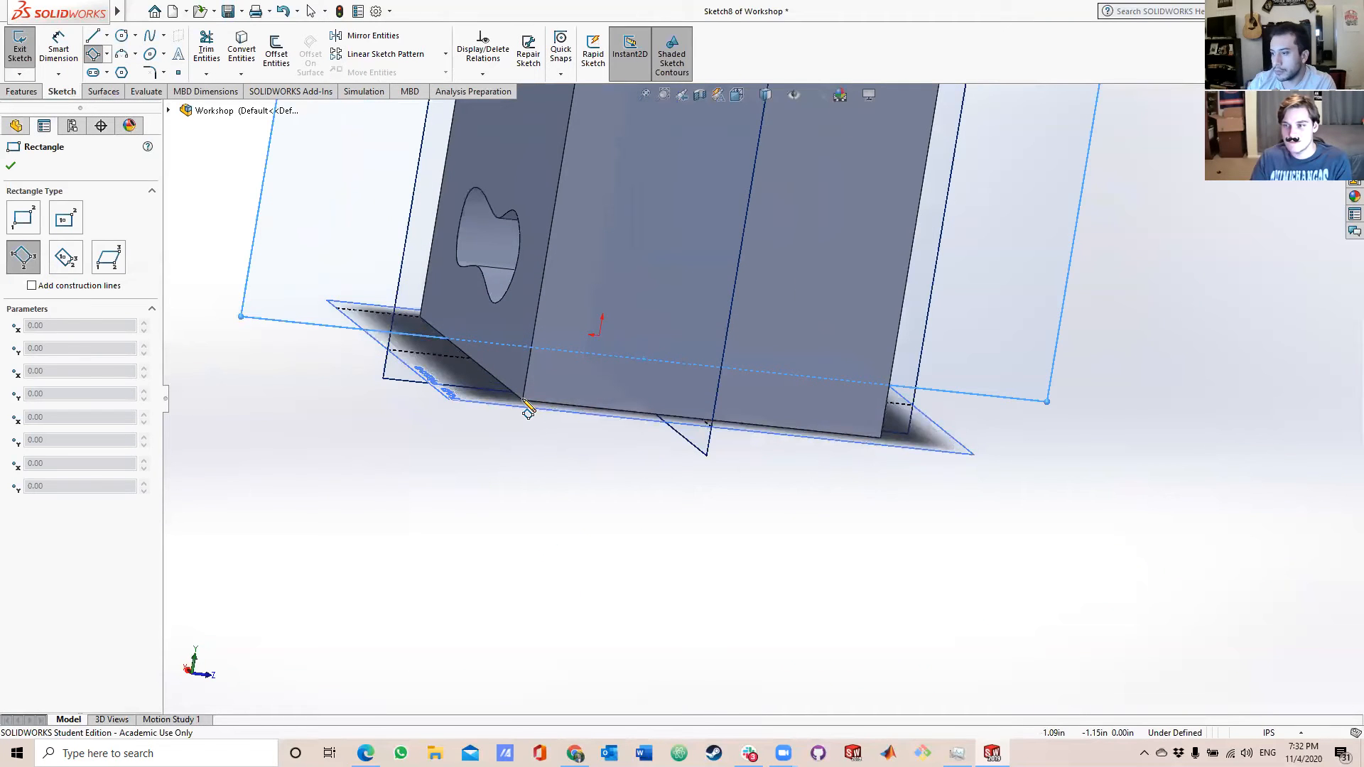
scroll(524, 400, down, 1)
click(588, 273)
scroll(625, 348, up, 4)
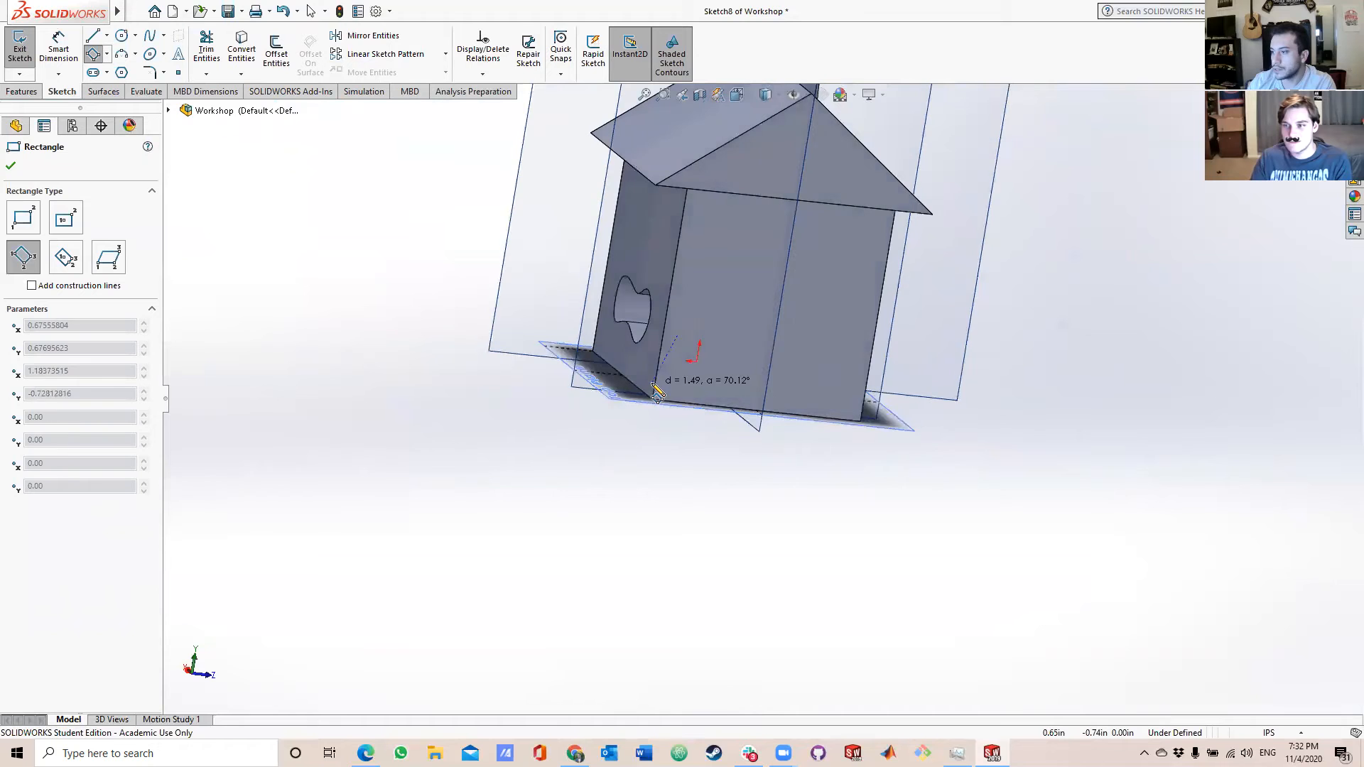
scroll(707, 360, down, 3)
middle_drag(701, 349, 801, 390)
key(Escape)
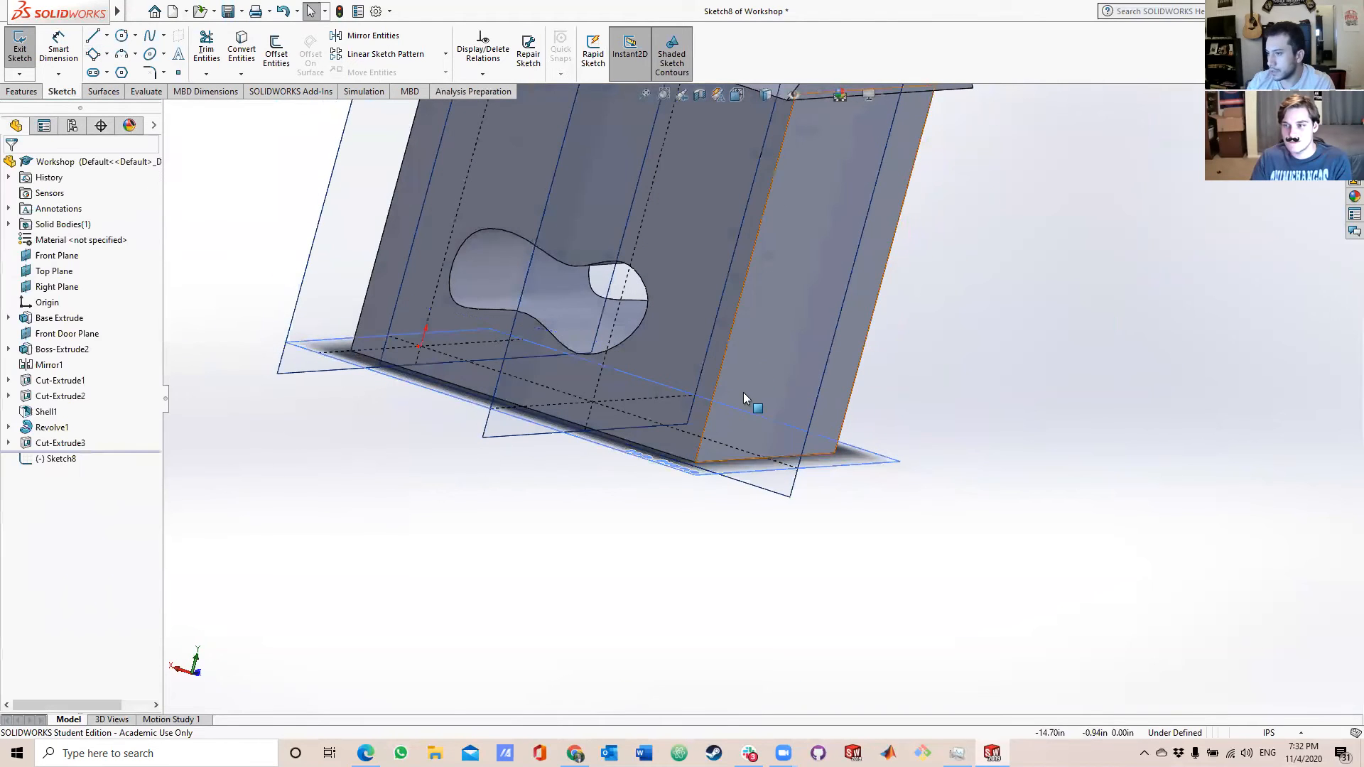
click(771, 356)
key(ctrl+8)
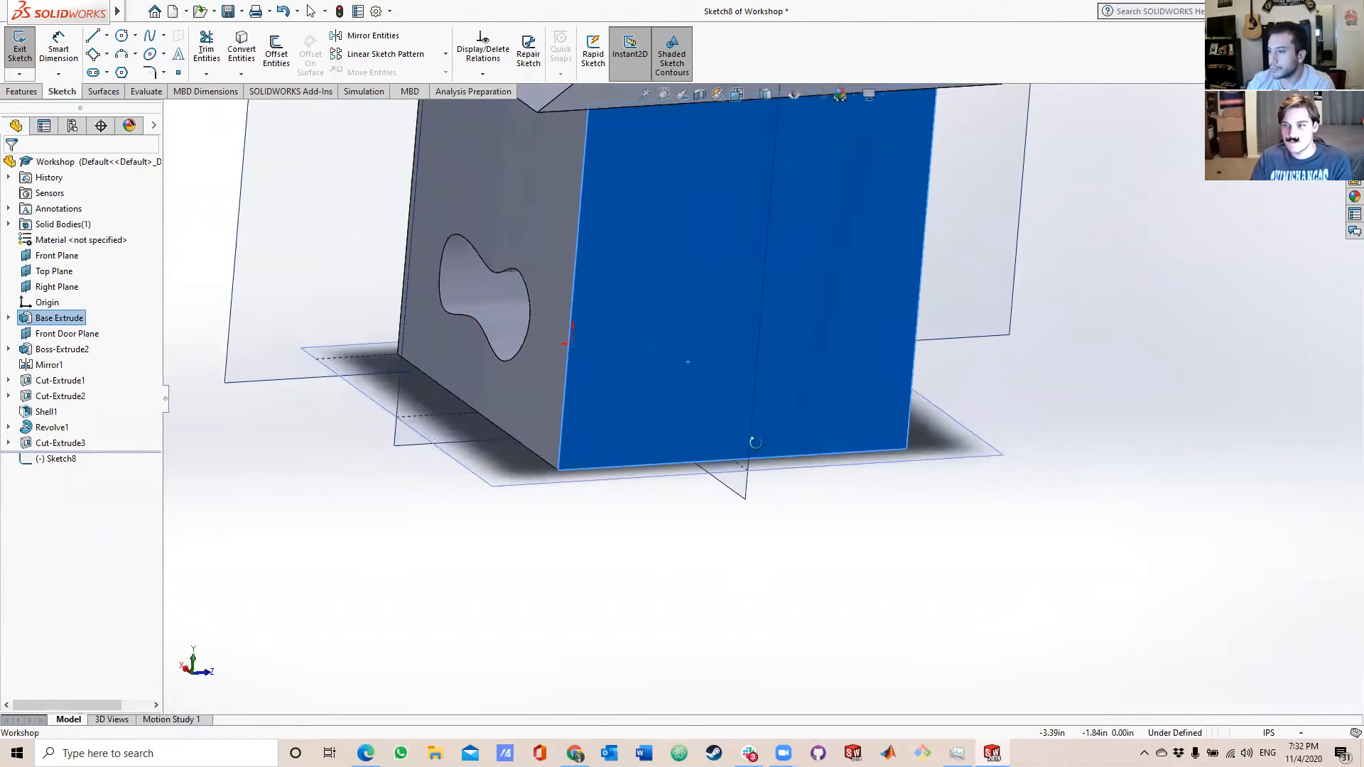
click(19, 49)
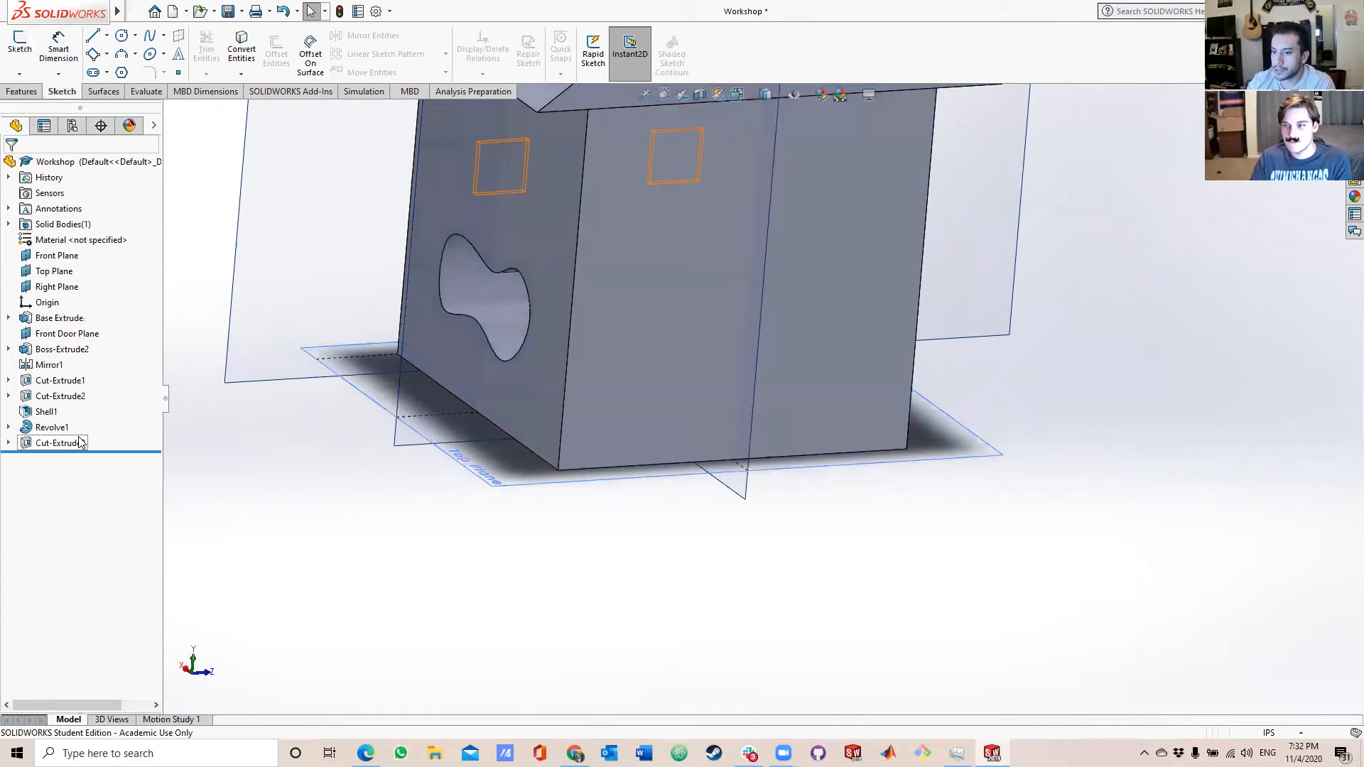
Sketch a 3-point corner rectangle about 1.73 in wide and 2.88 in high on the rear wall, starting at its bottom corner nearest the spline window.
click(621, 297)
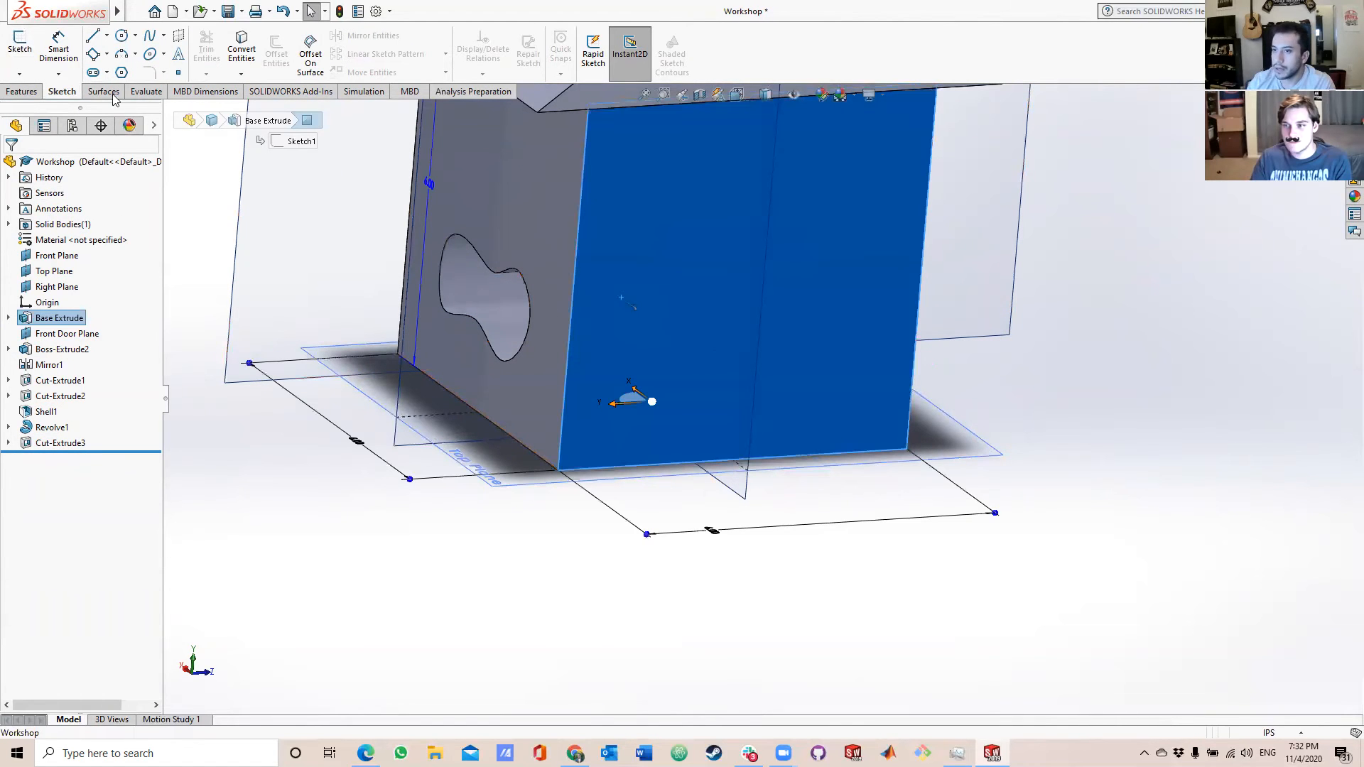
click(93, 55)
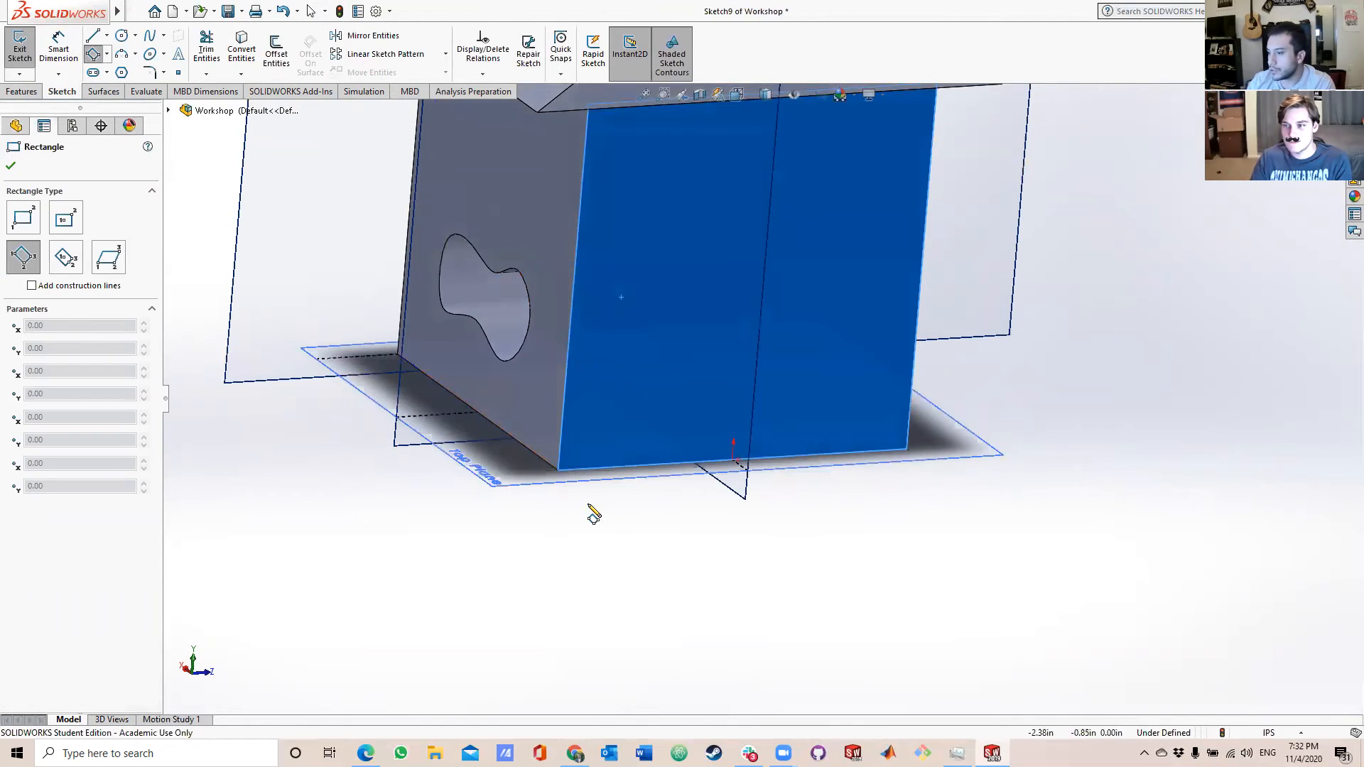
click(559, 471)
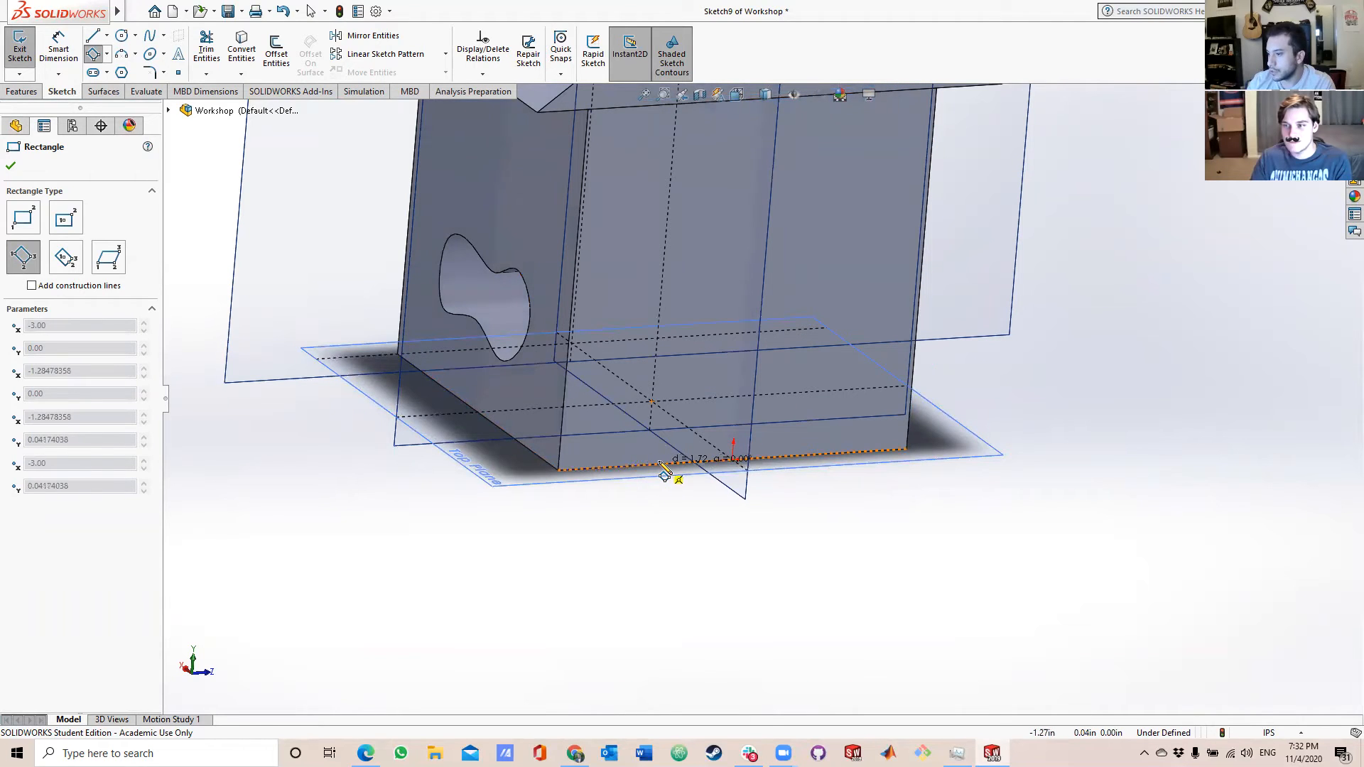
click(661, 466)
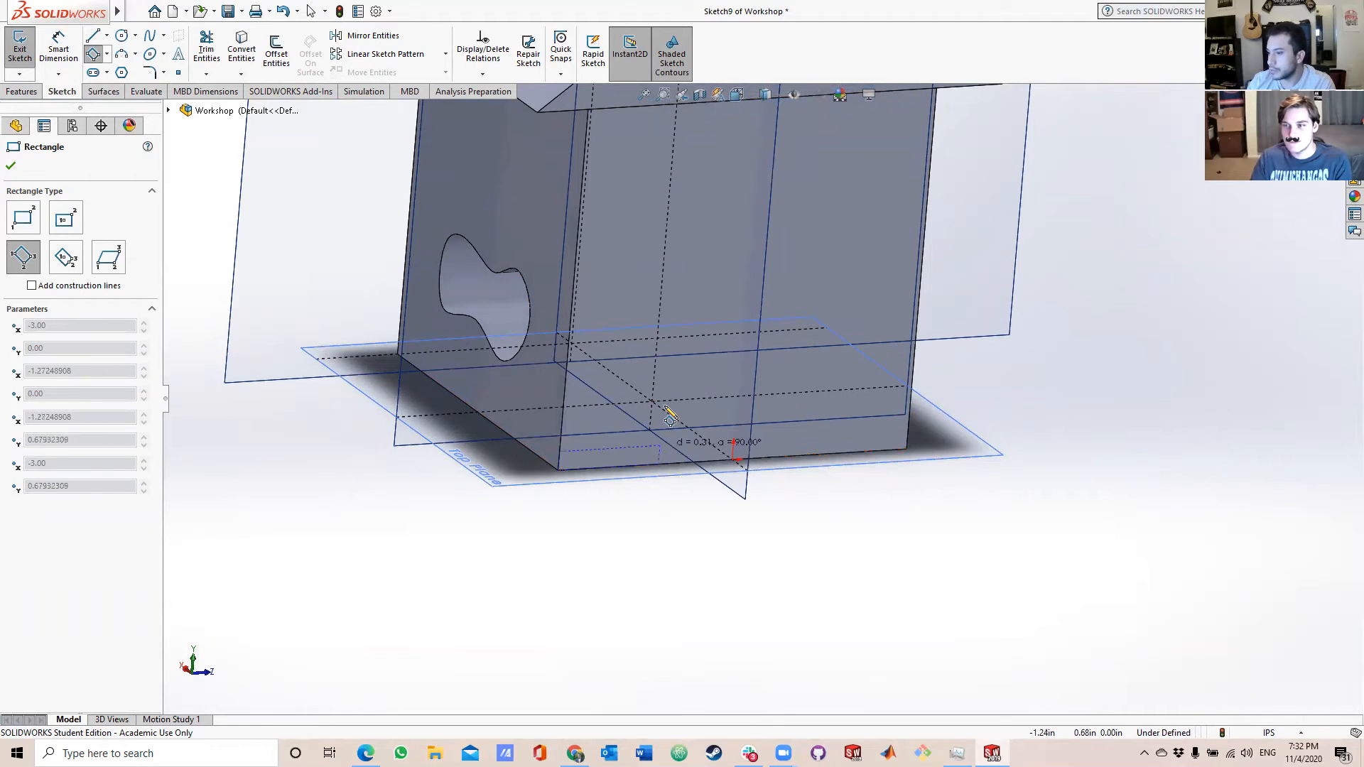
click(686, 300)
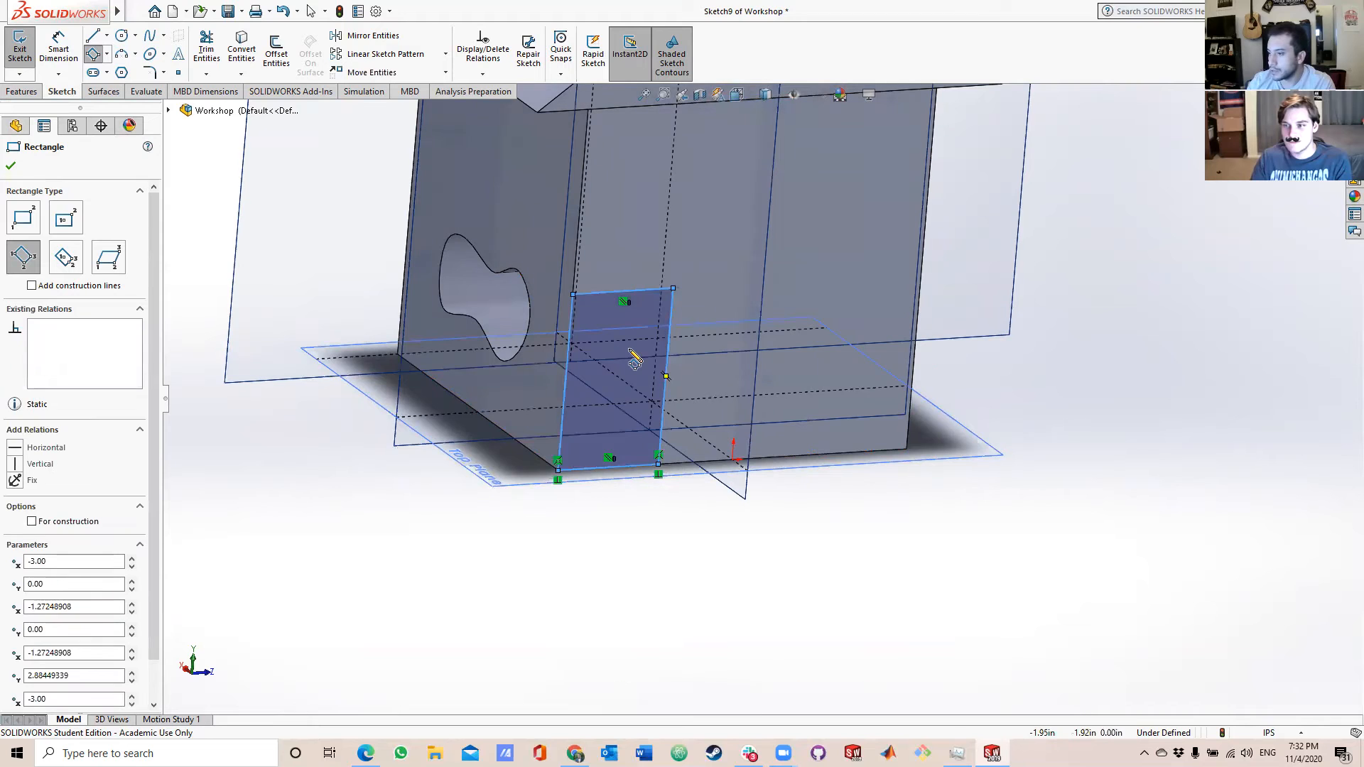
Dimension the bottom edge of the rear-wall rectangle at 3 in.
key(Escape)
click(59, 50)
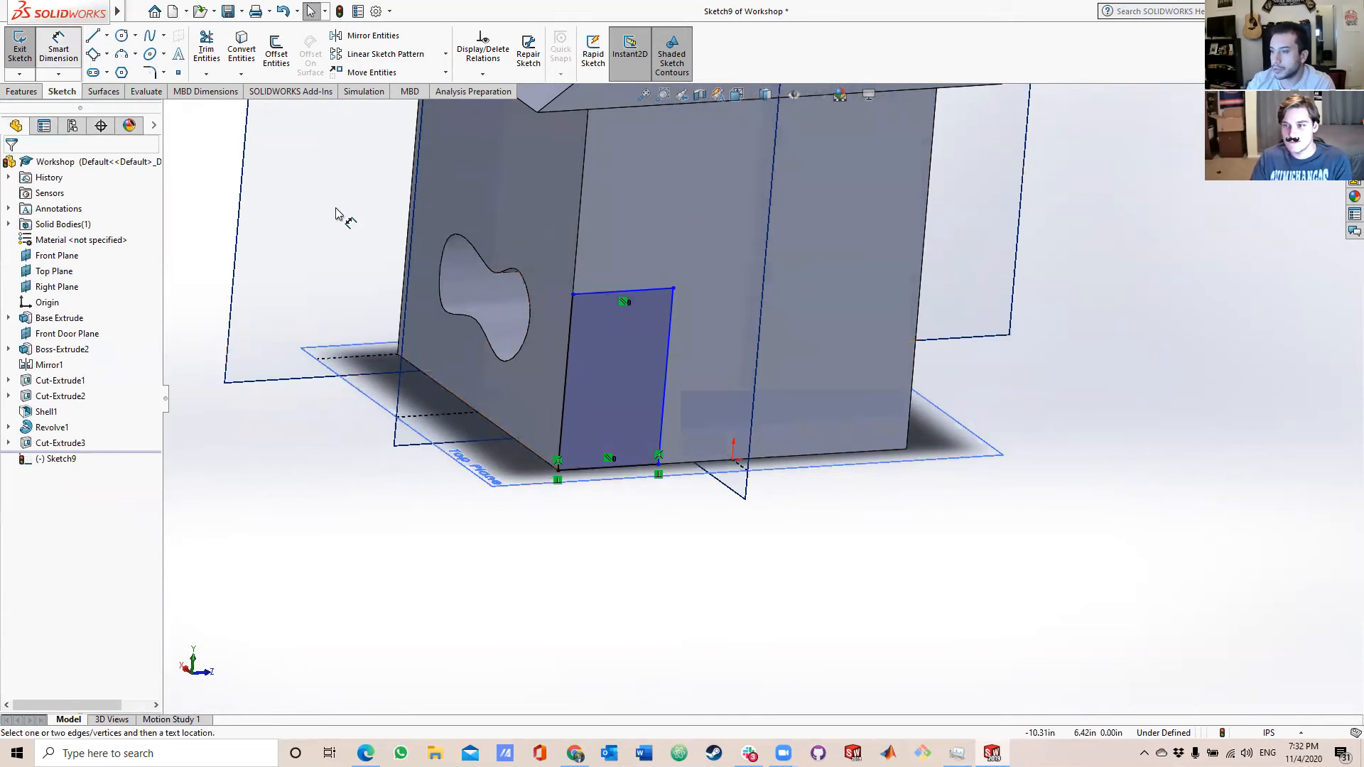
click(648, 467)
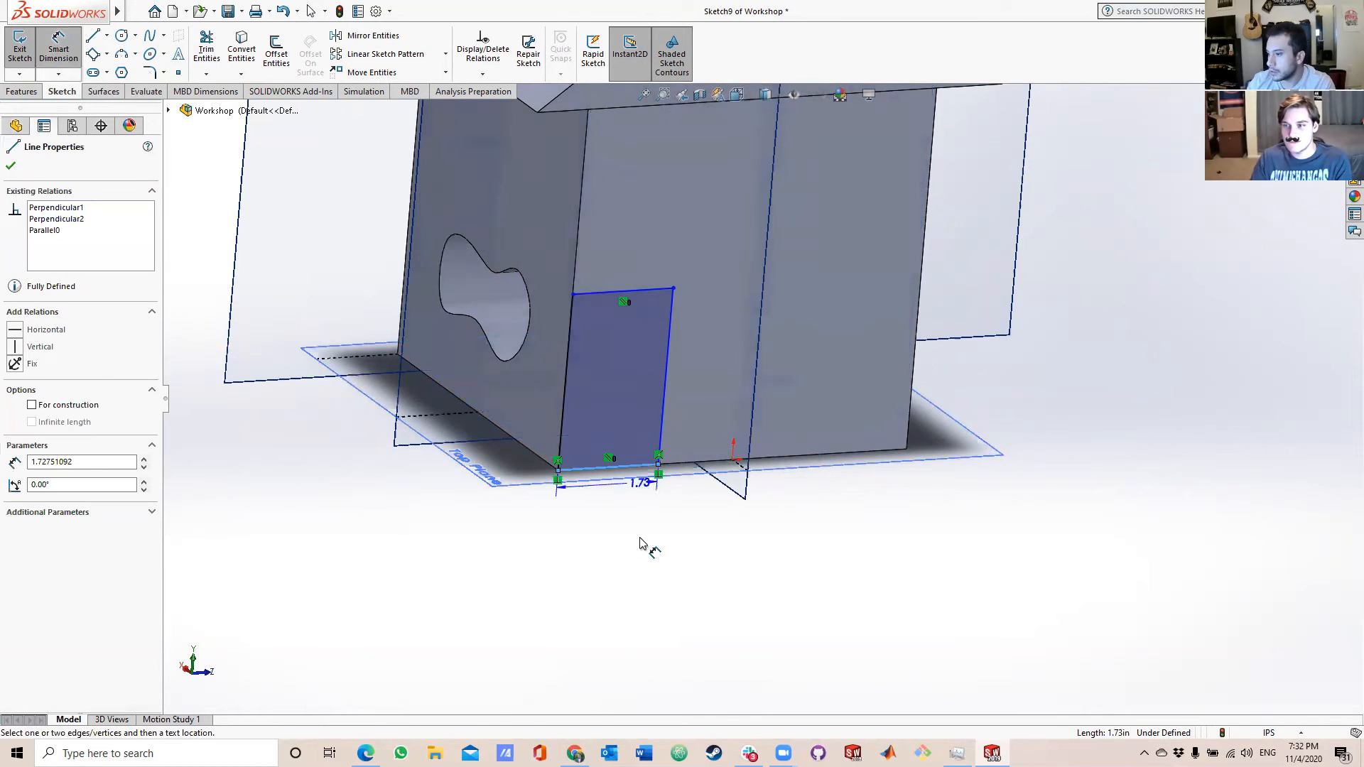
click(642, 587)
text(3)
key(Return)
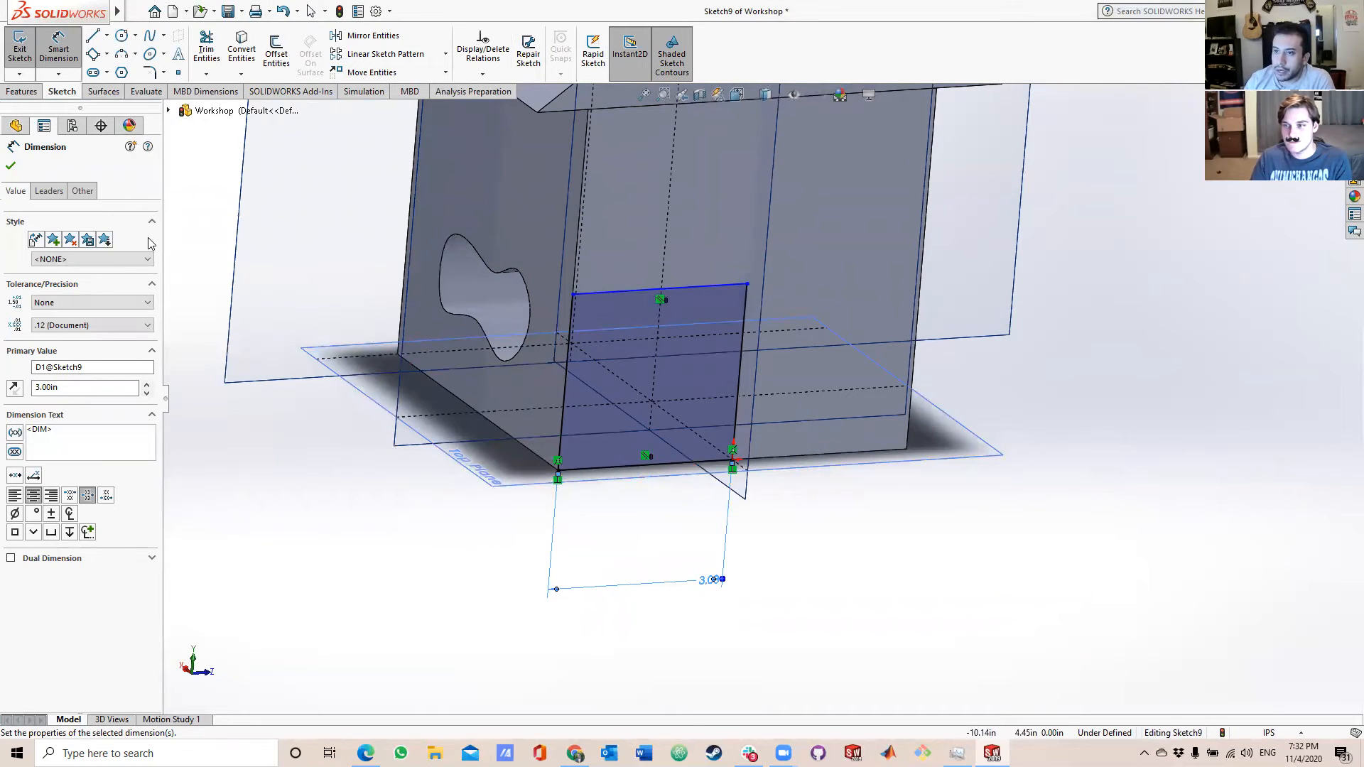
Extrude the rear-wall rectangle as a blind boss 0.35 in deep, merged with the wall, and save the part.
click(21, 91)
click(28, 62)
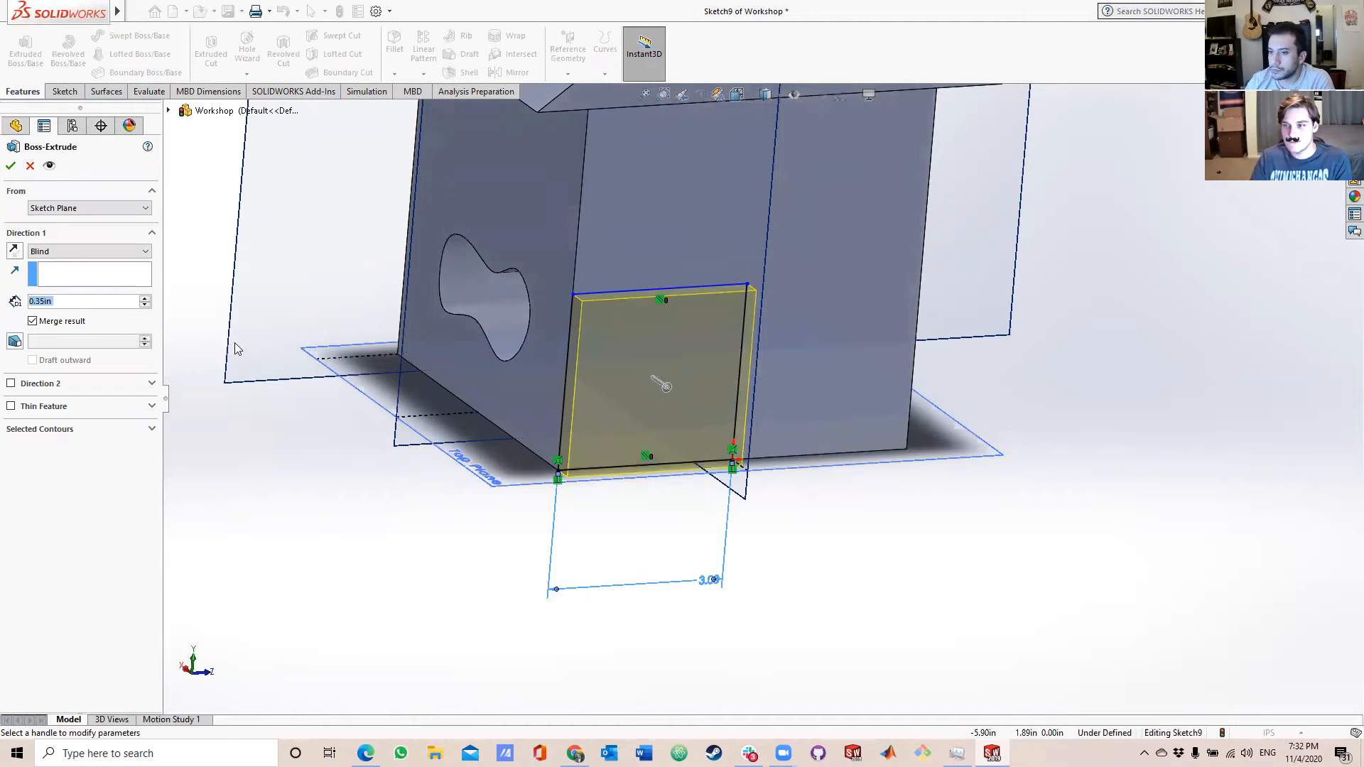
key(Return)
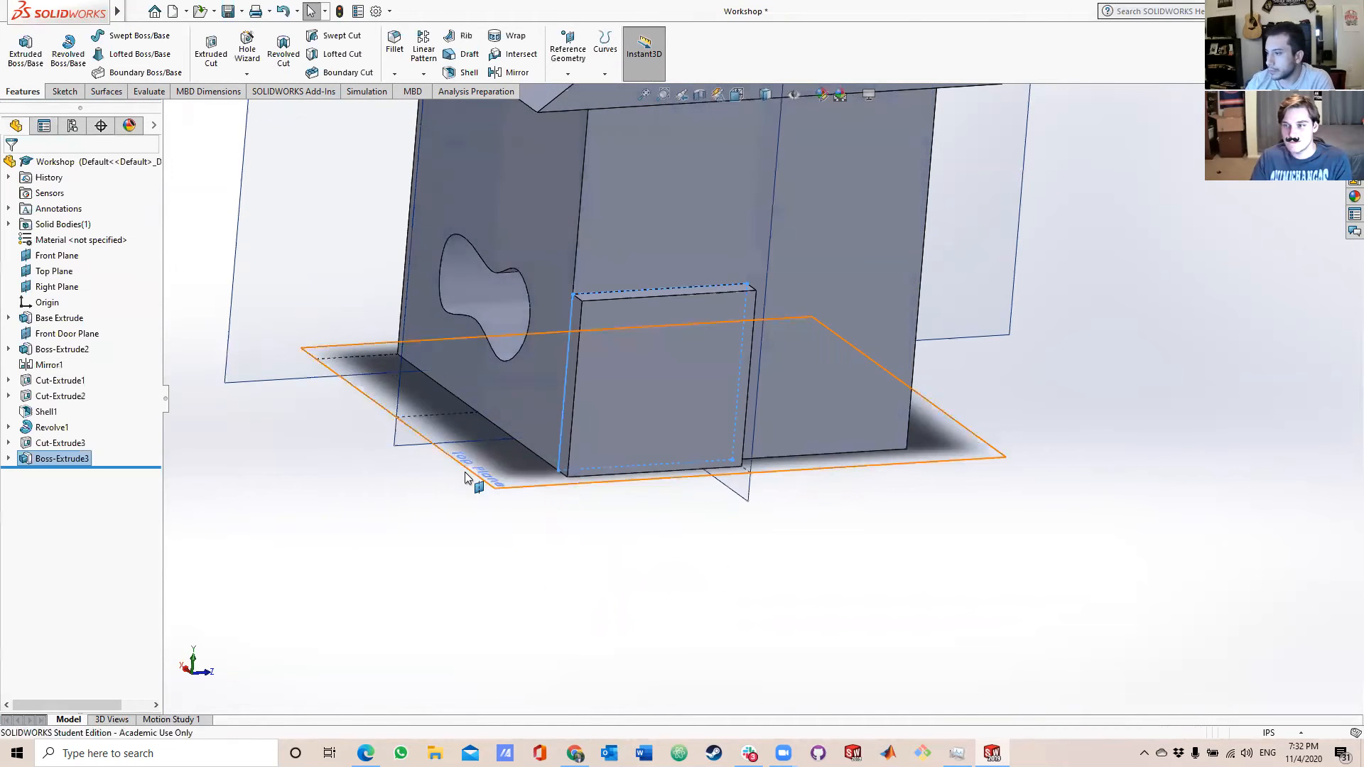
middle_drag(462, 554, 657, 598)
scroll(634, 530, up, 5)
middle_drag(653, 470, 374, 489)
scroll(558, 395, down, 3)
middle_drag(620, 359, 700, 355)
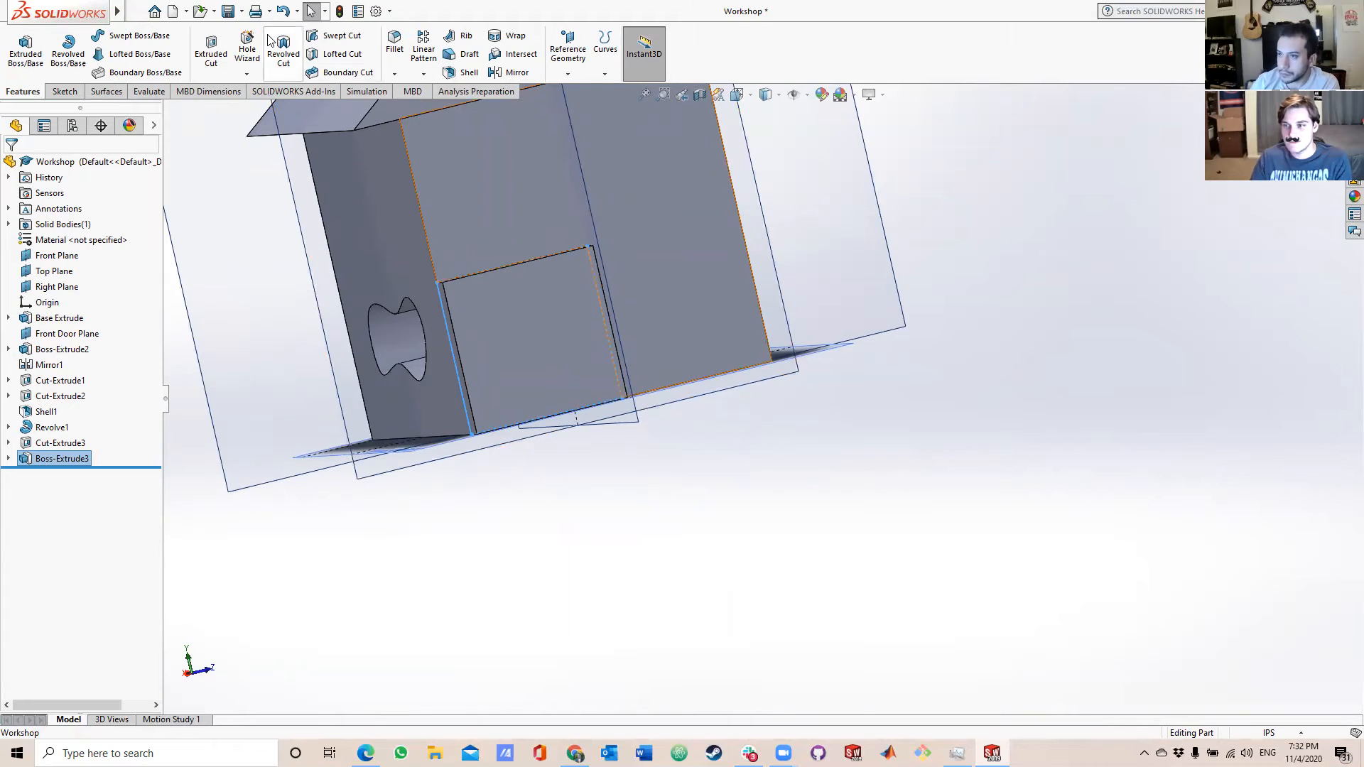
click(227, 11)
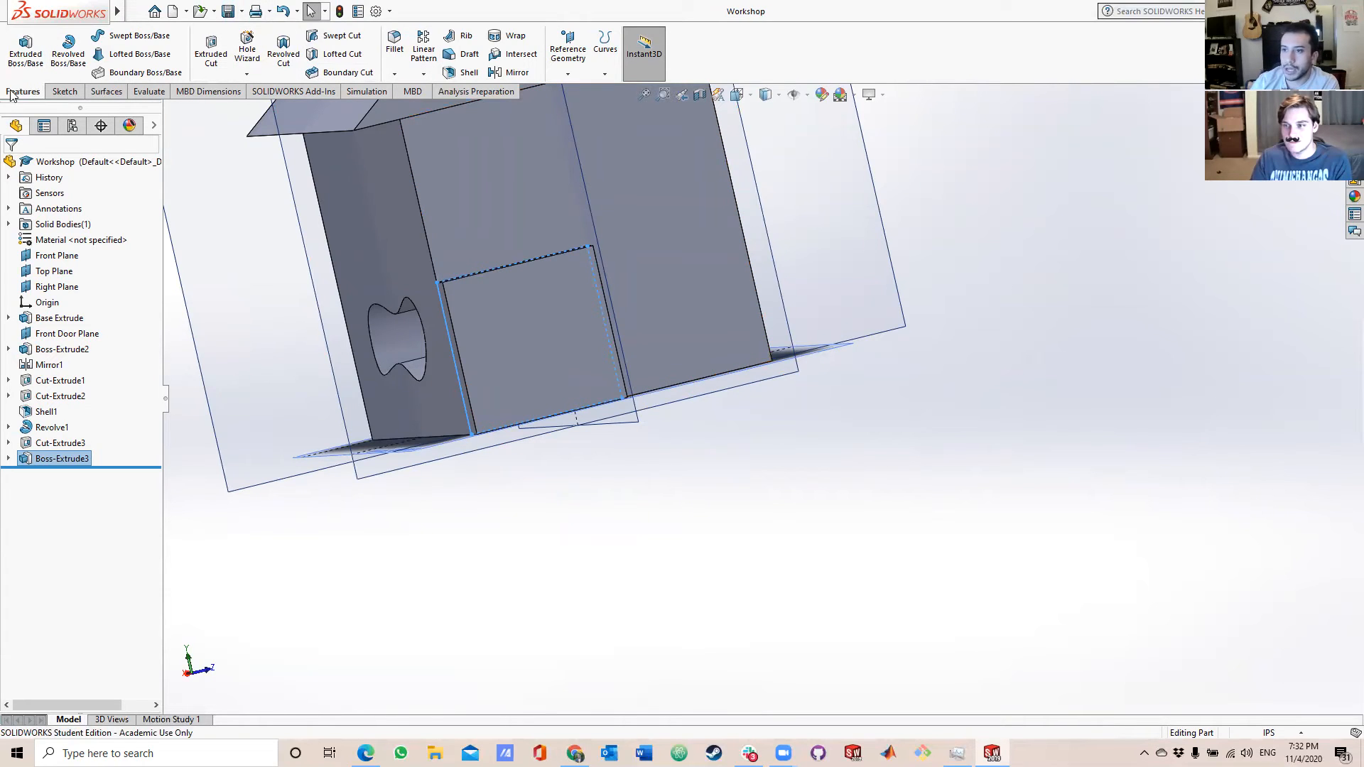
Create a new, empty part document.
click(135, 12)
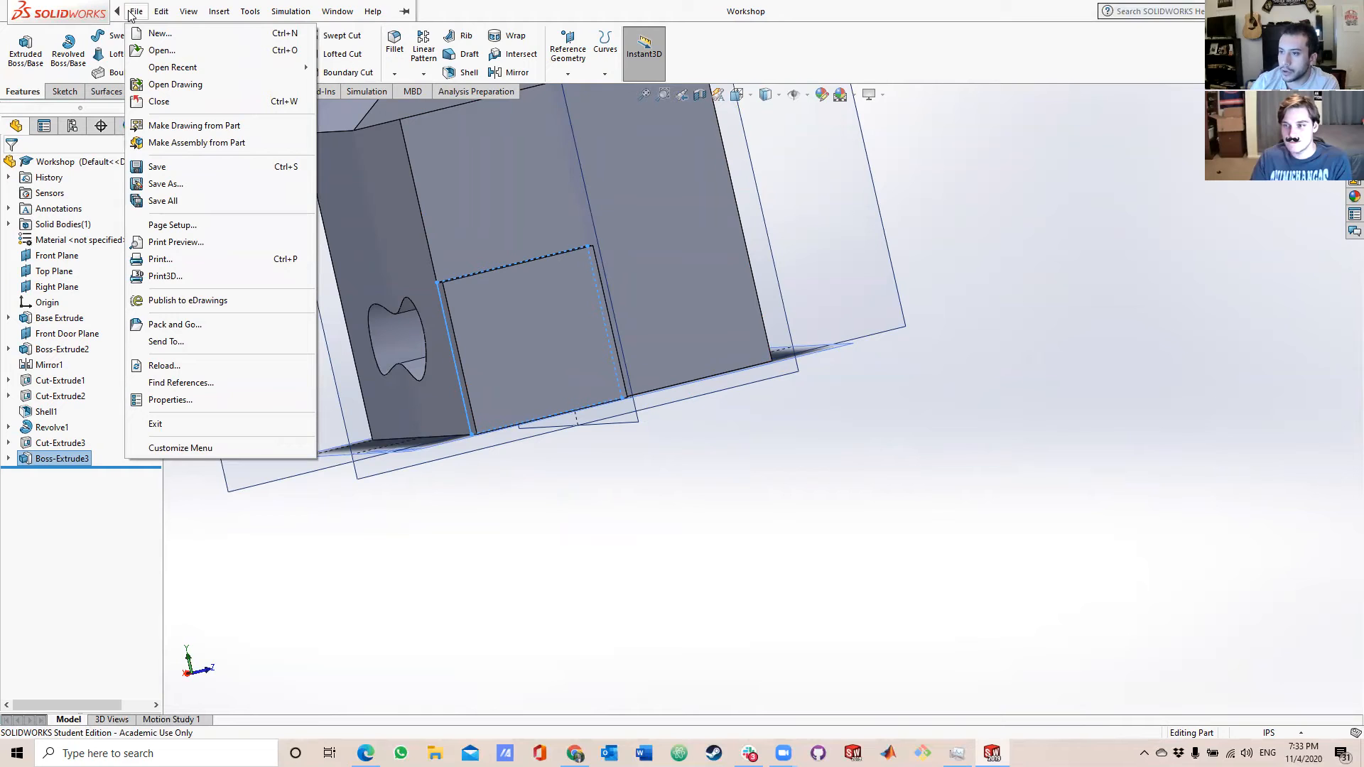
click(159, 34)
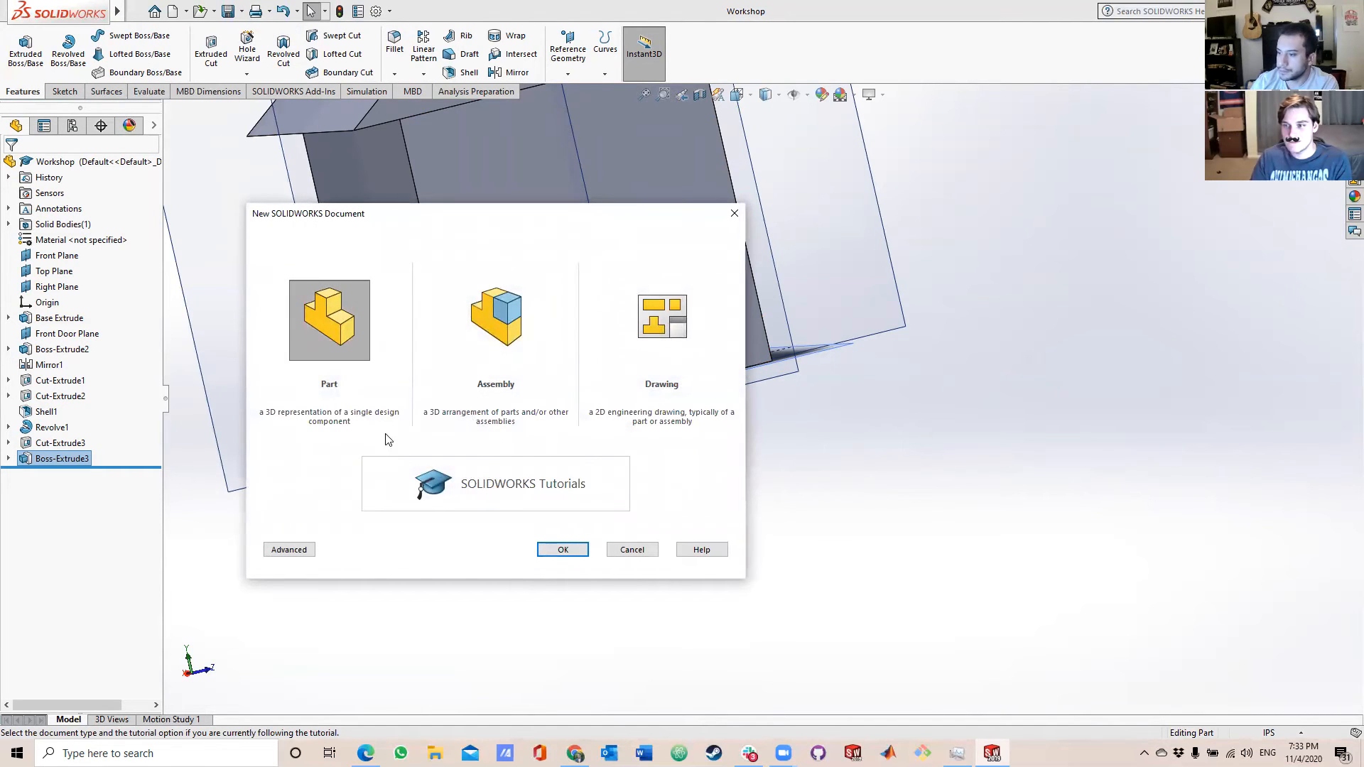
click(546, 556)
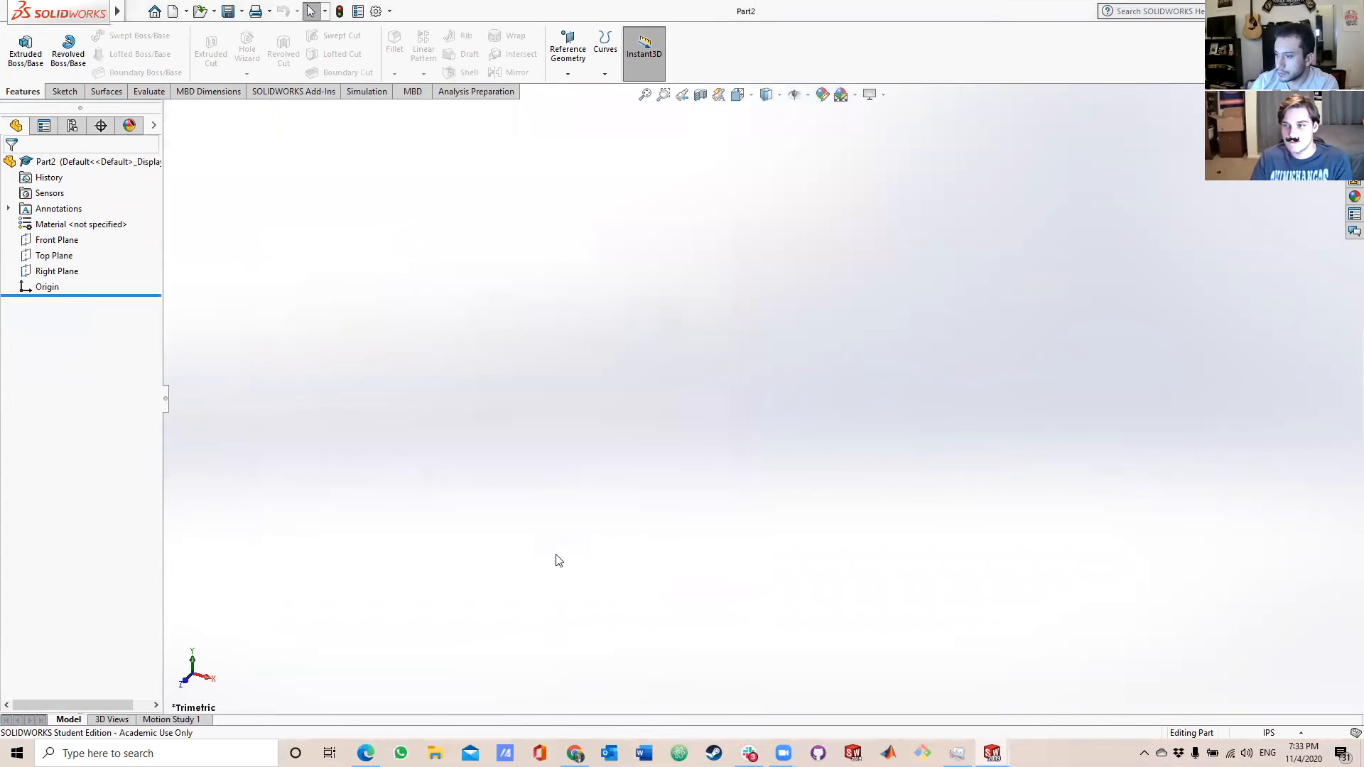
Turn on the display of the reference planes in the new part.
click(808, 95)
click(800, 102)
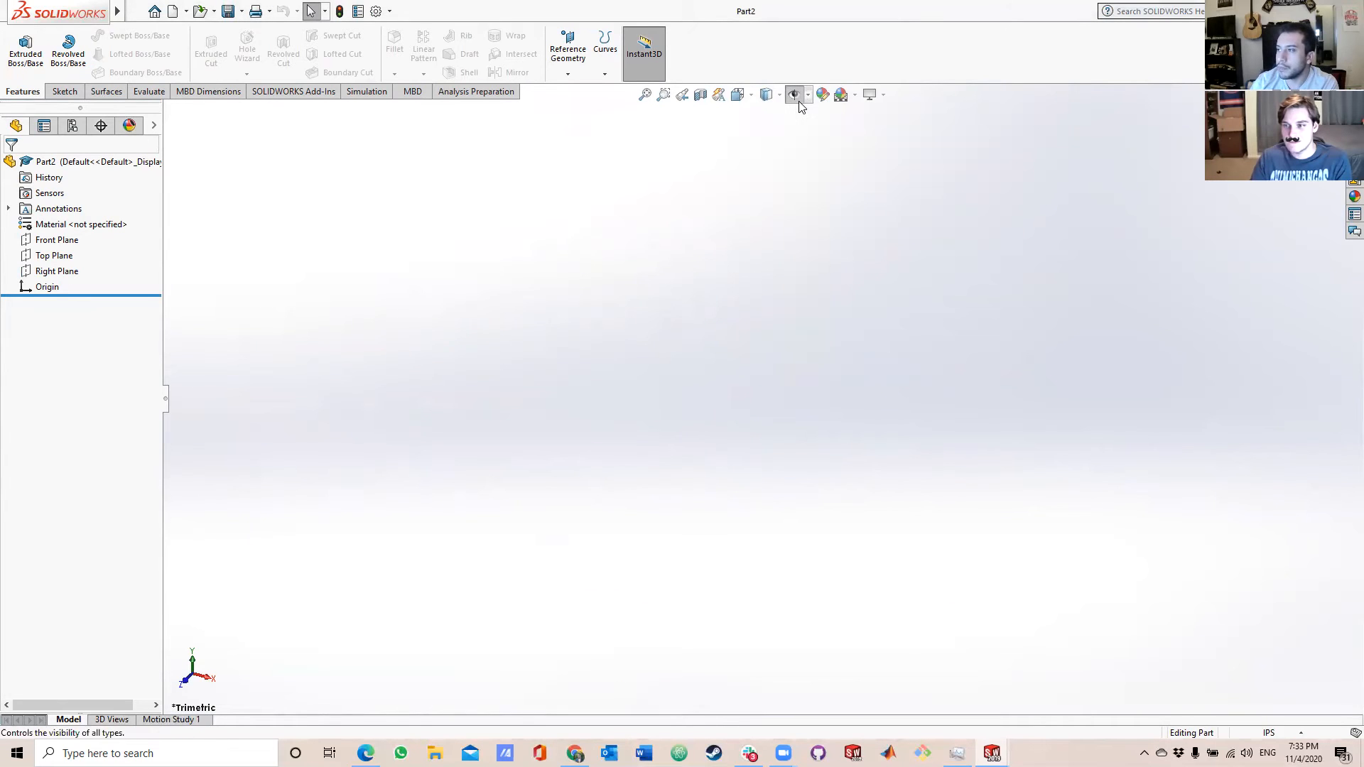
click(808, 95)
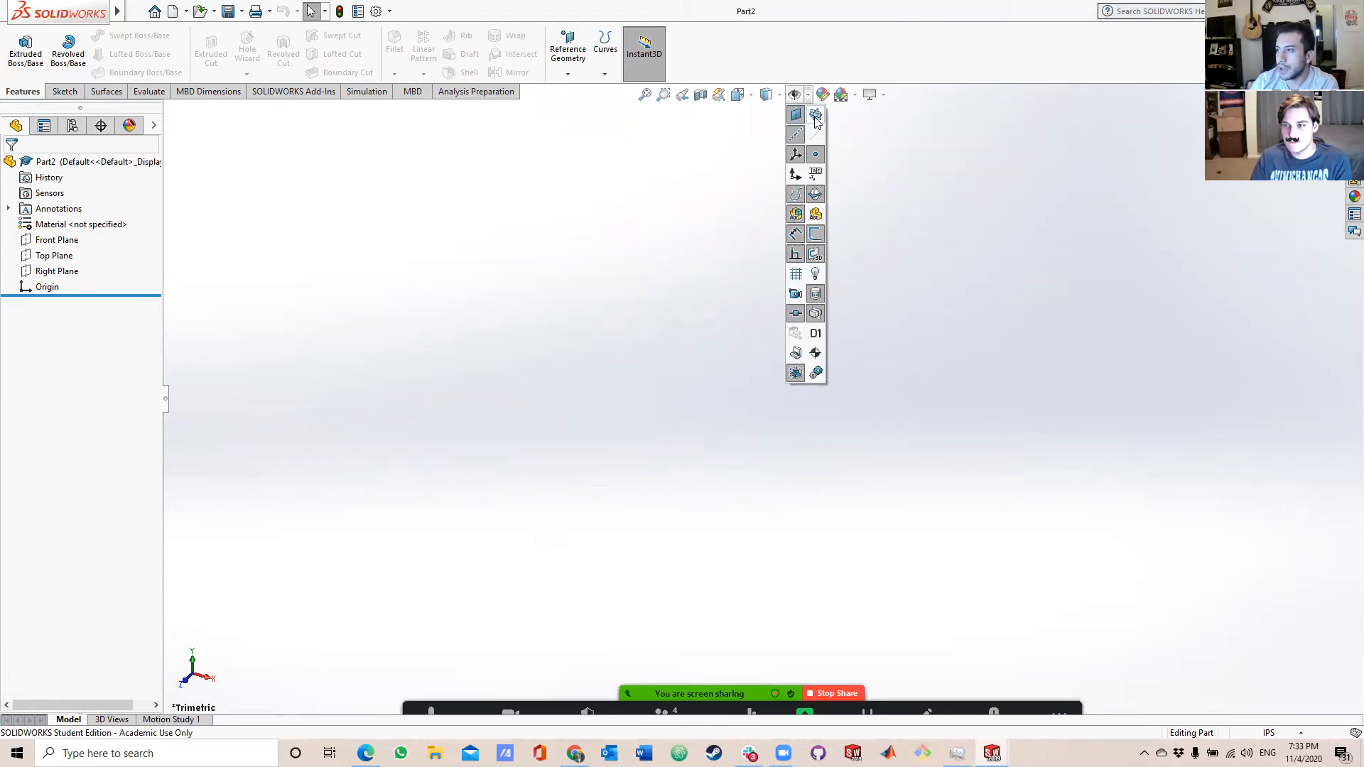
click(815, 115)
click(1060, 230)
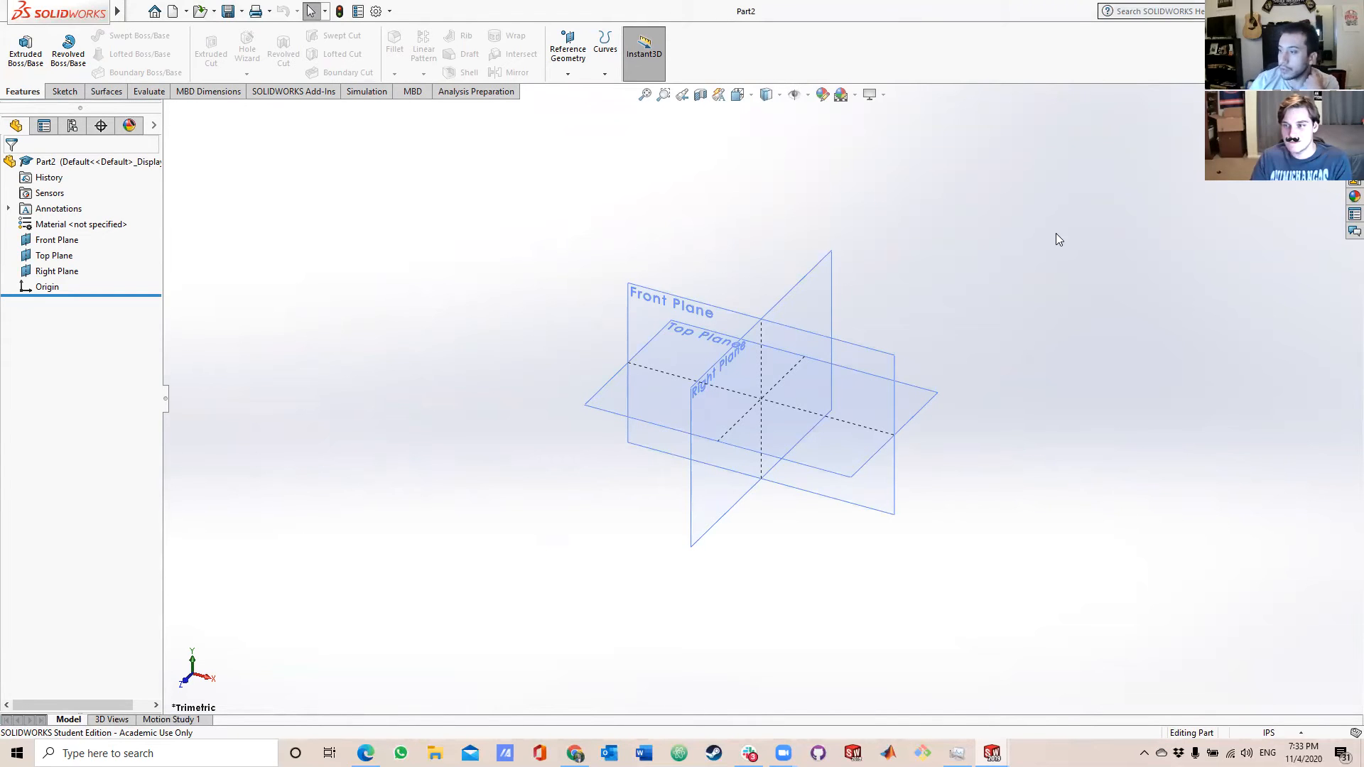
middle_drag(927, 379, 737, 514)
middle_drag(825, 423, 666, 329)
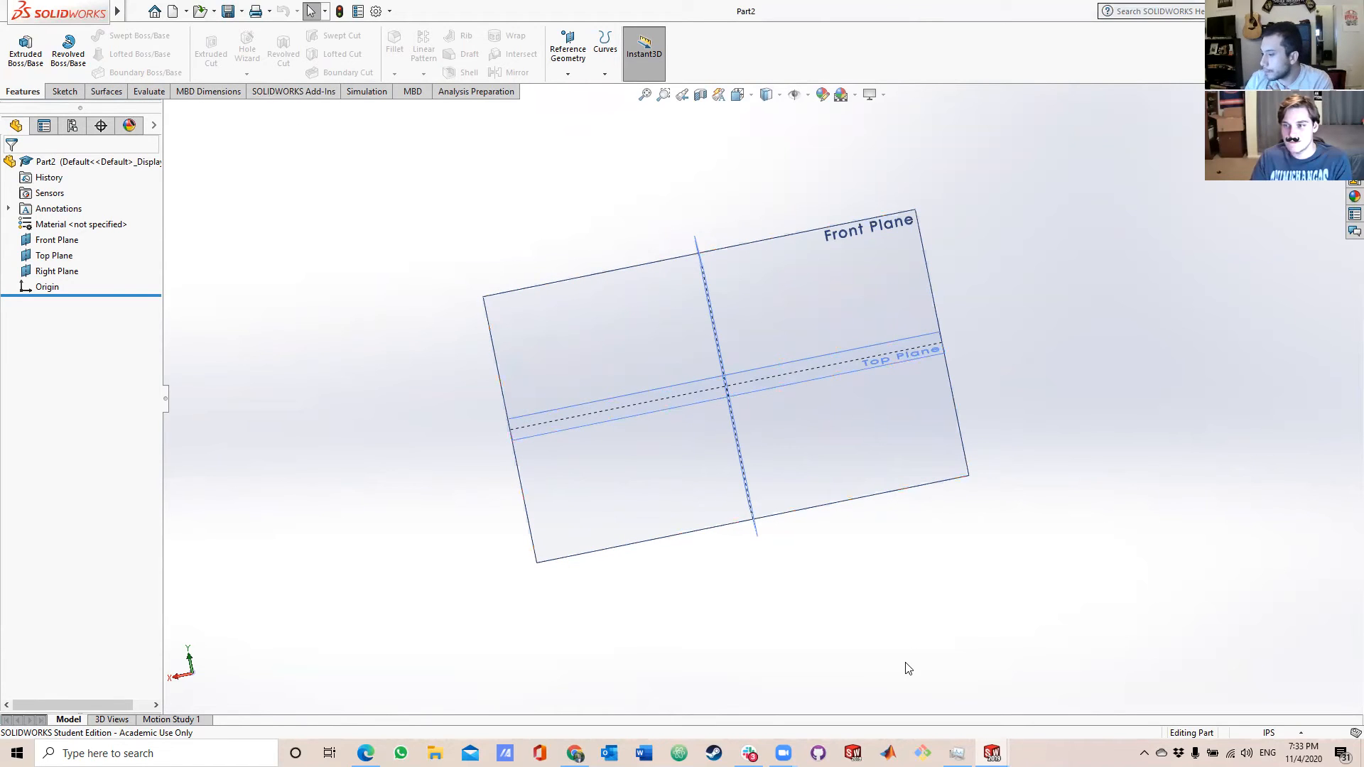
Switch back to the Workshop part and open the sketch of the rear-wall boss for editing.
mouse_move(992, 753)
click(942, 686)
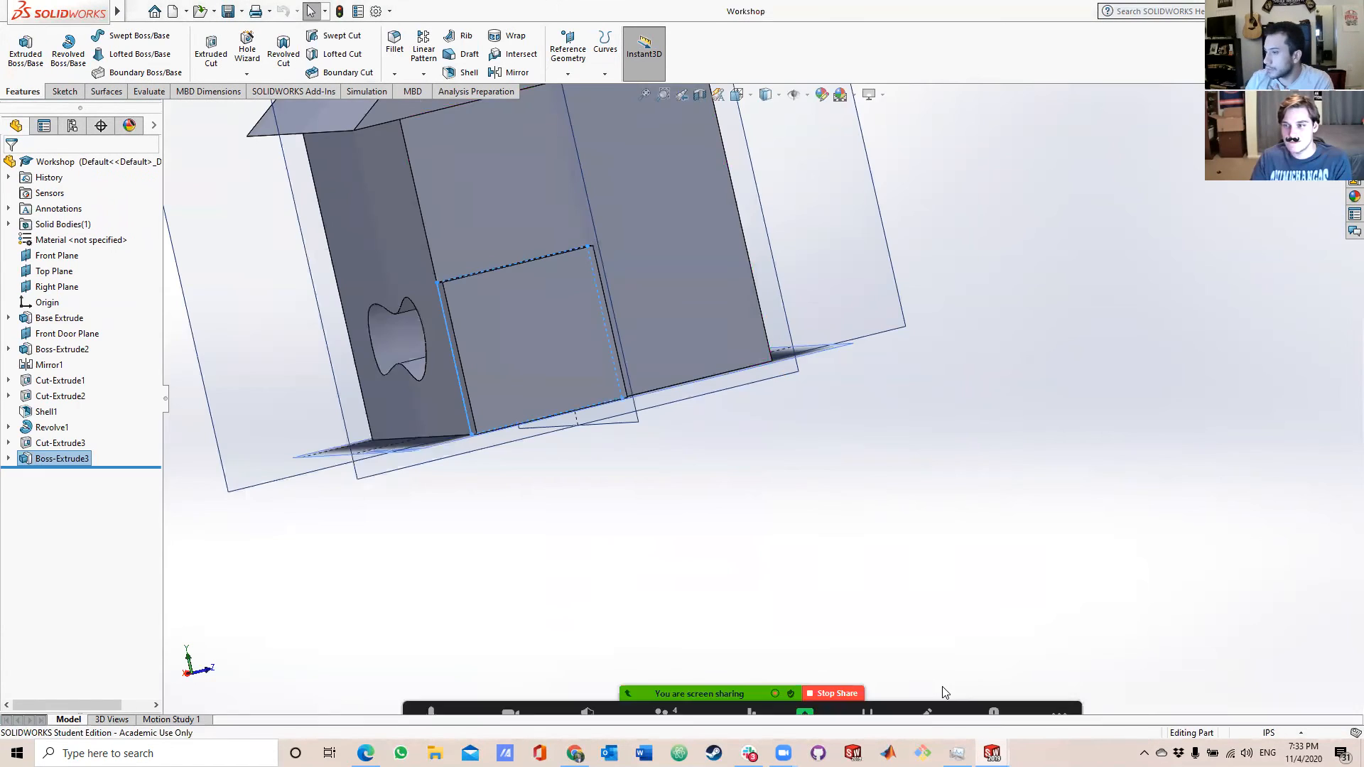
middle_drag(587, 389, 553, 409)
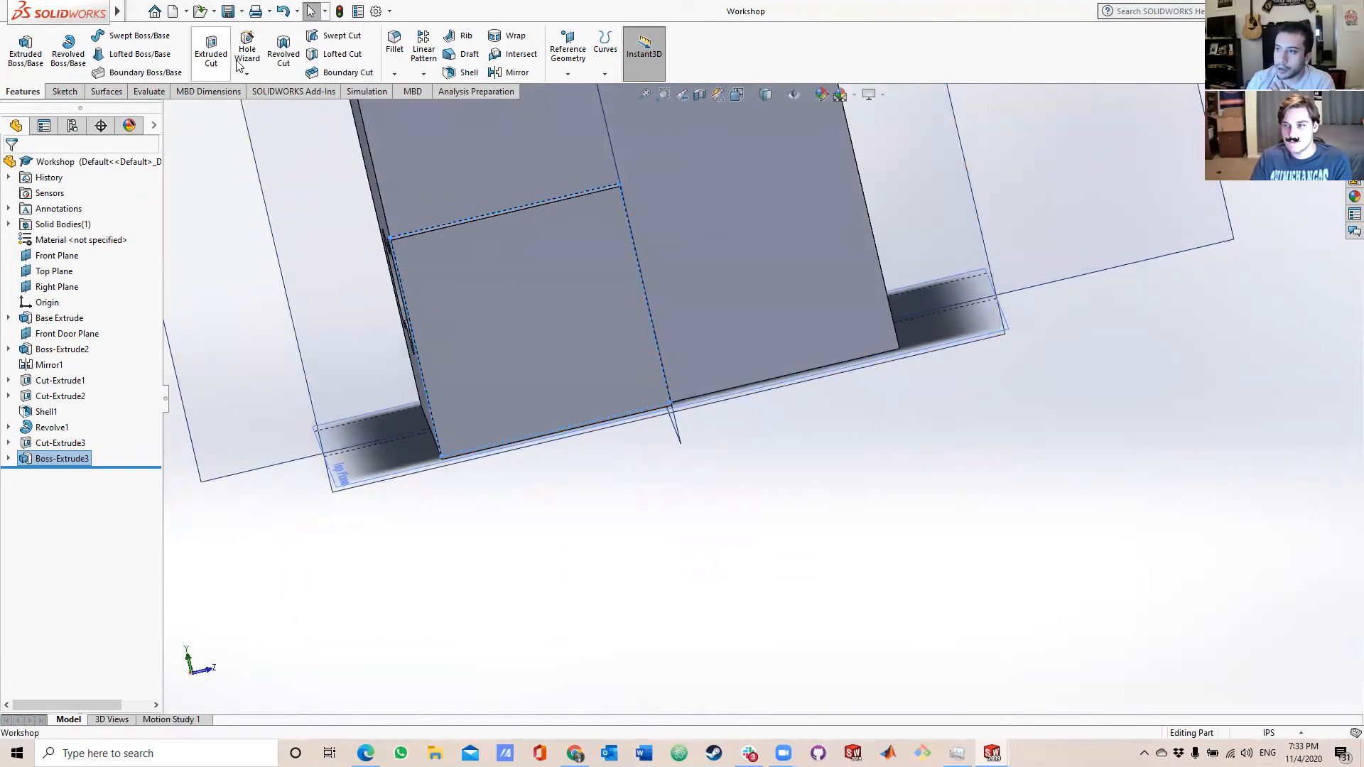
click(62, 458)
click(62, 459)
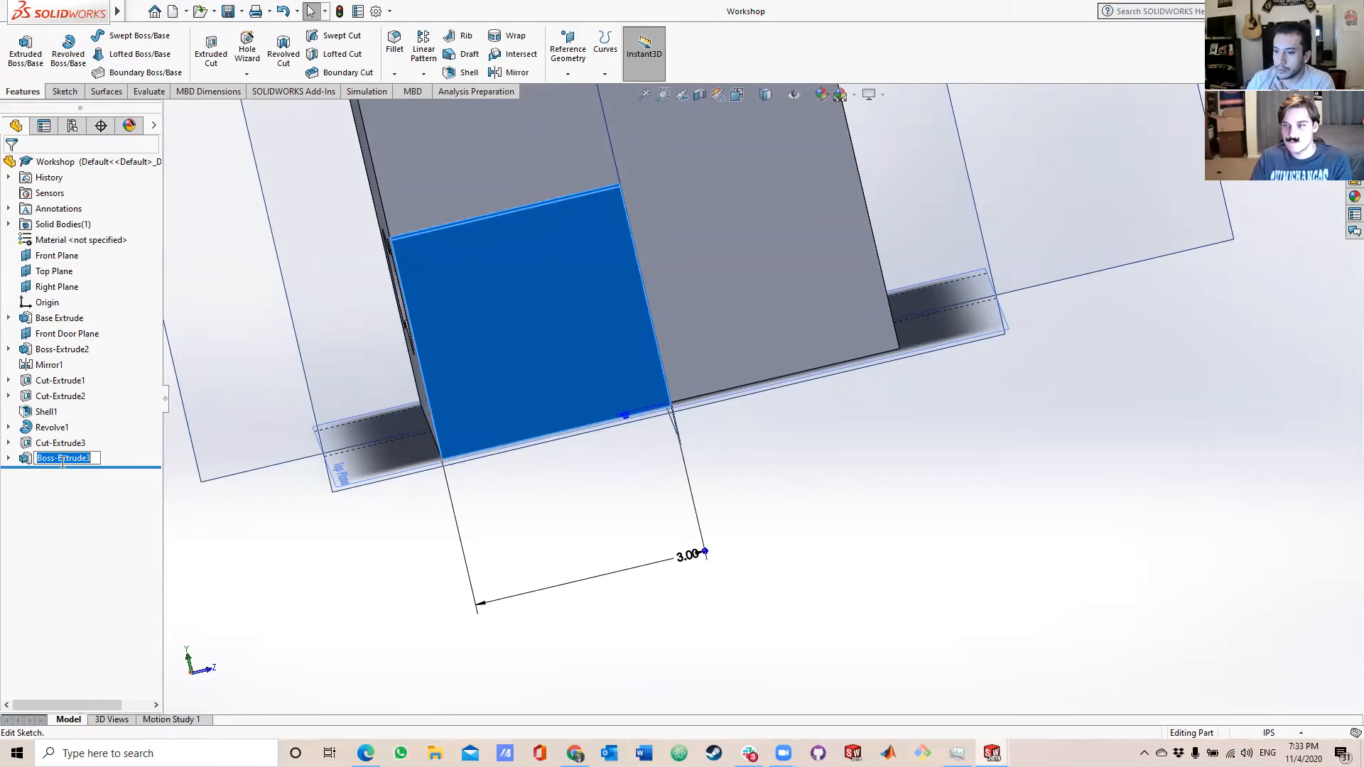
click(59, 456)
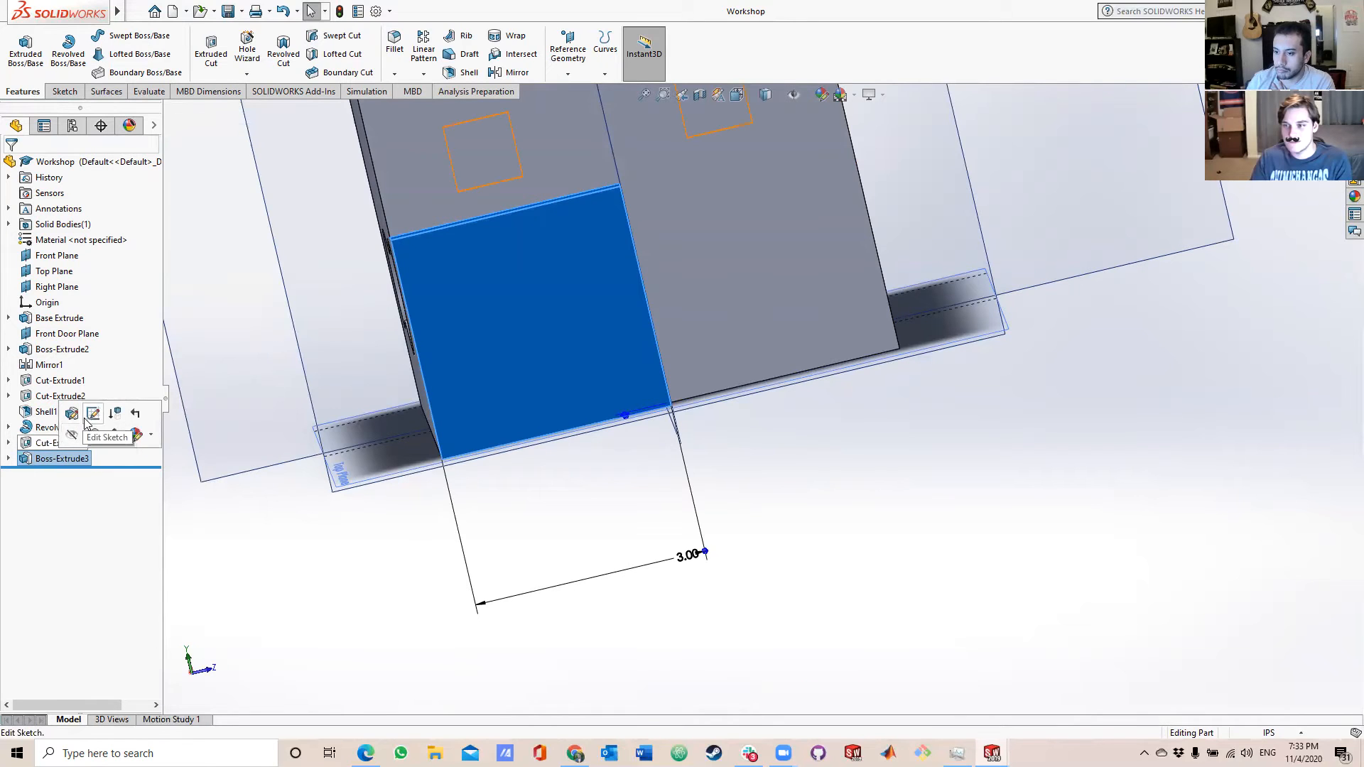
click(92, 414)
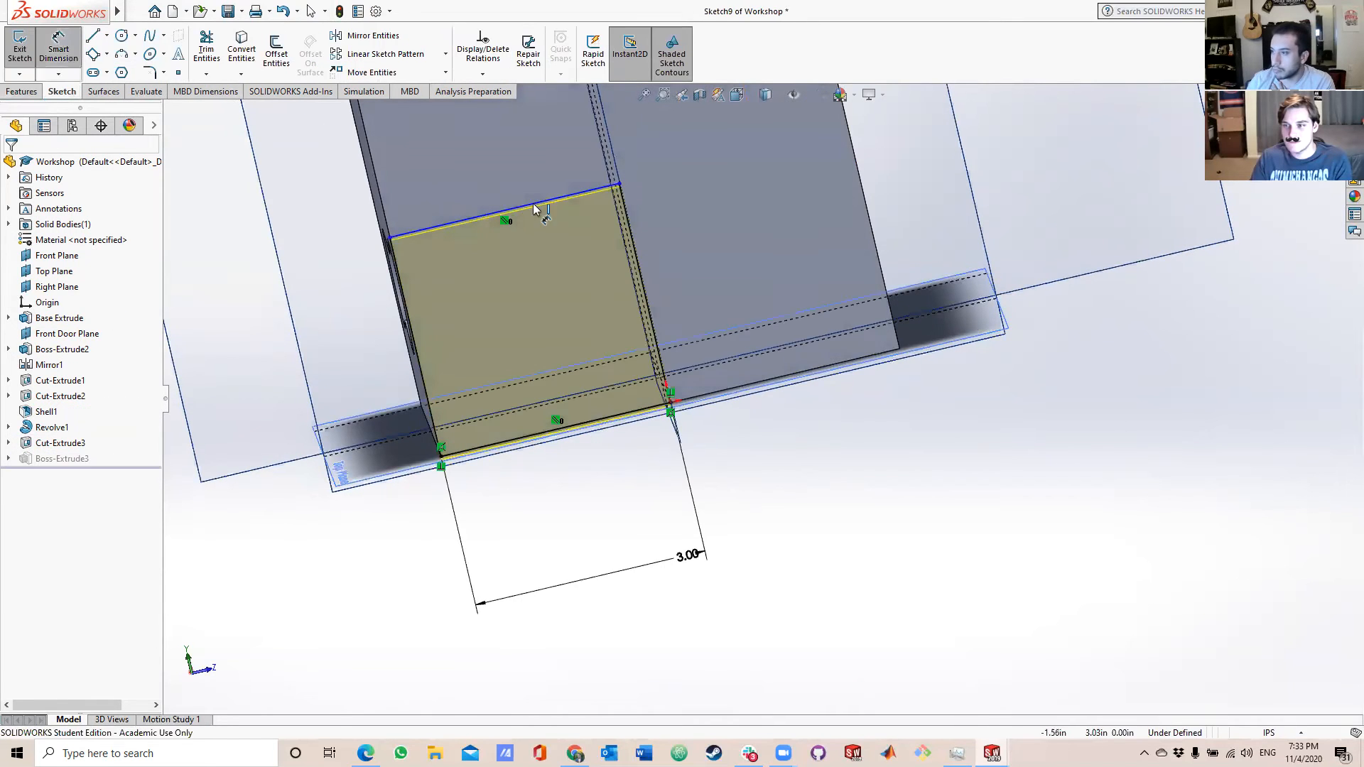
Dimension the height of the boss rectangle at 3 in and exit the sketch.
click(623, 222)
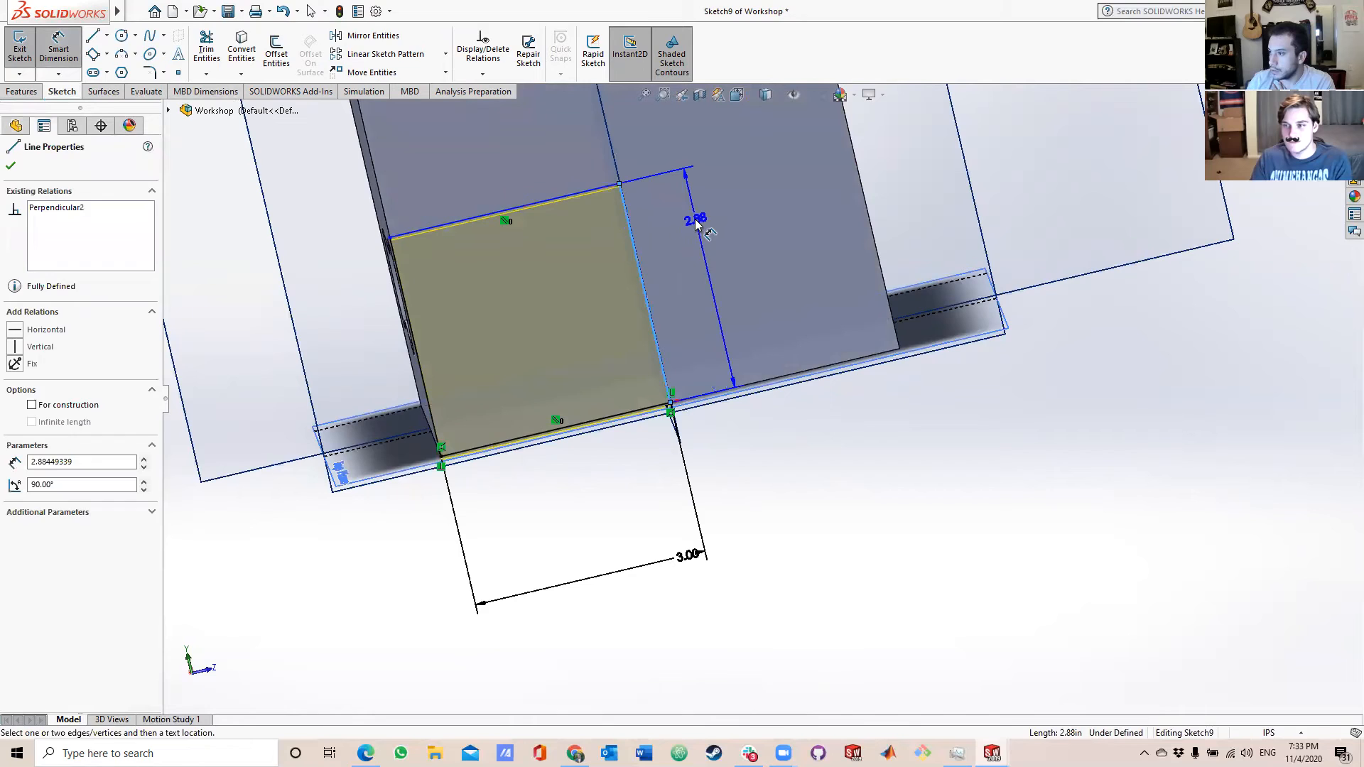
click(689, 270)
text(3 i)
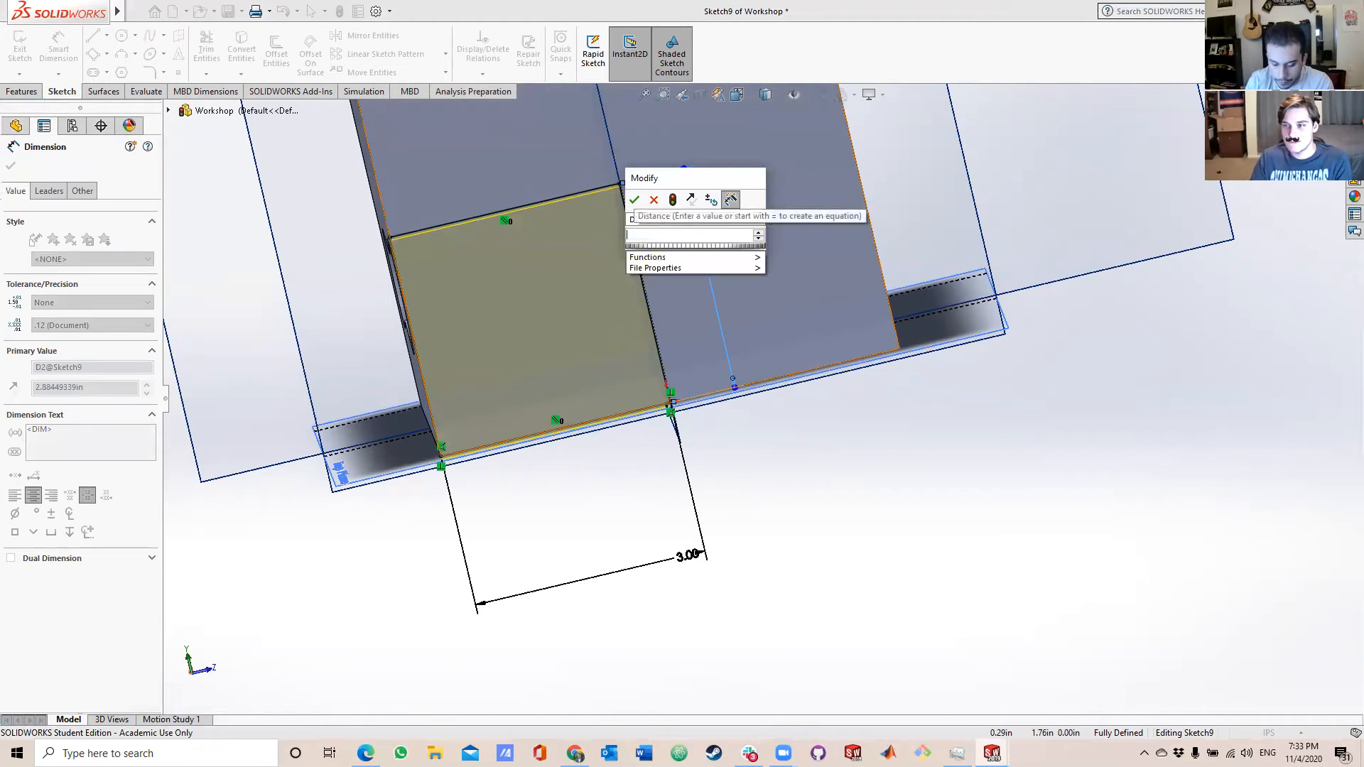
key(Return)
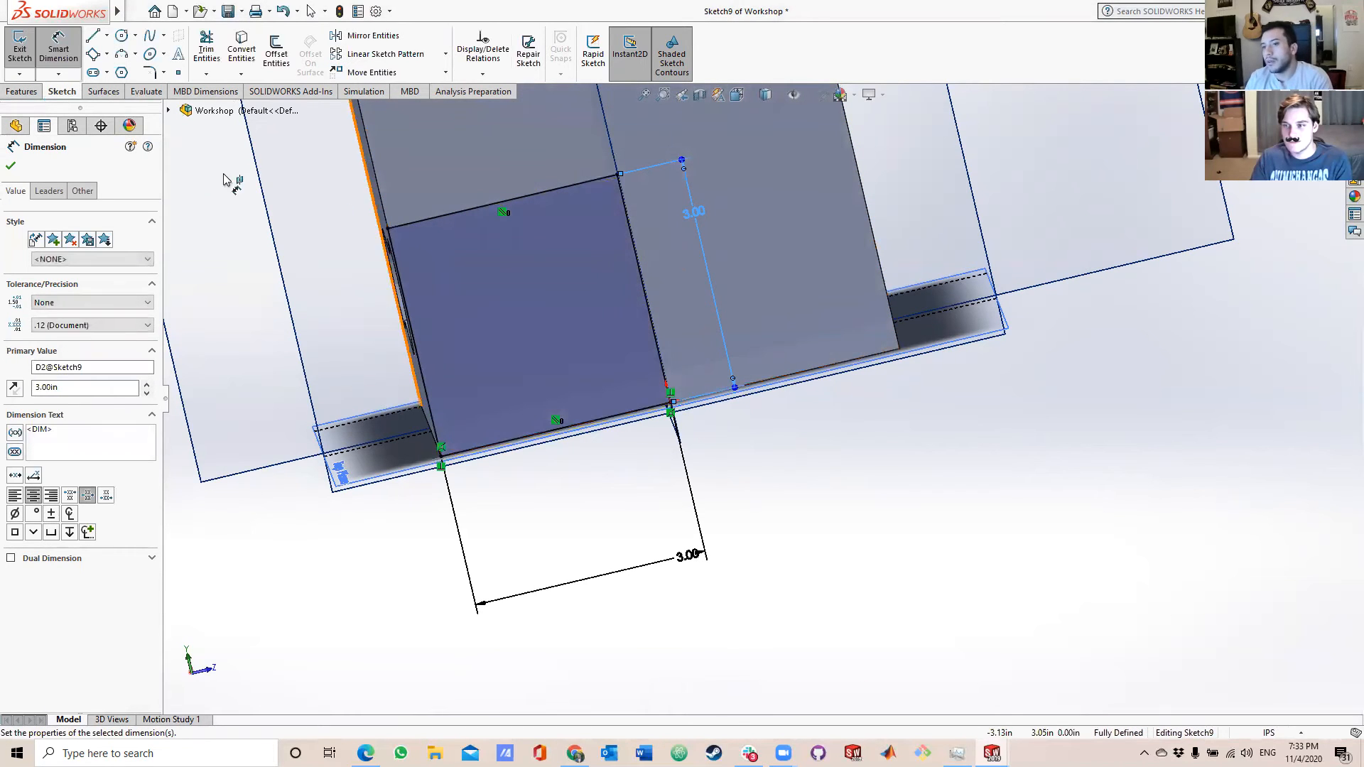
click(10, 168)
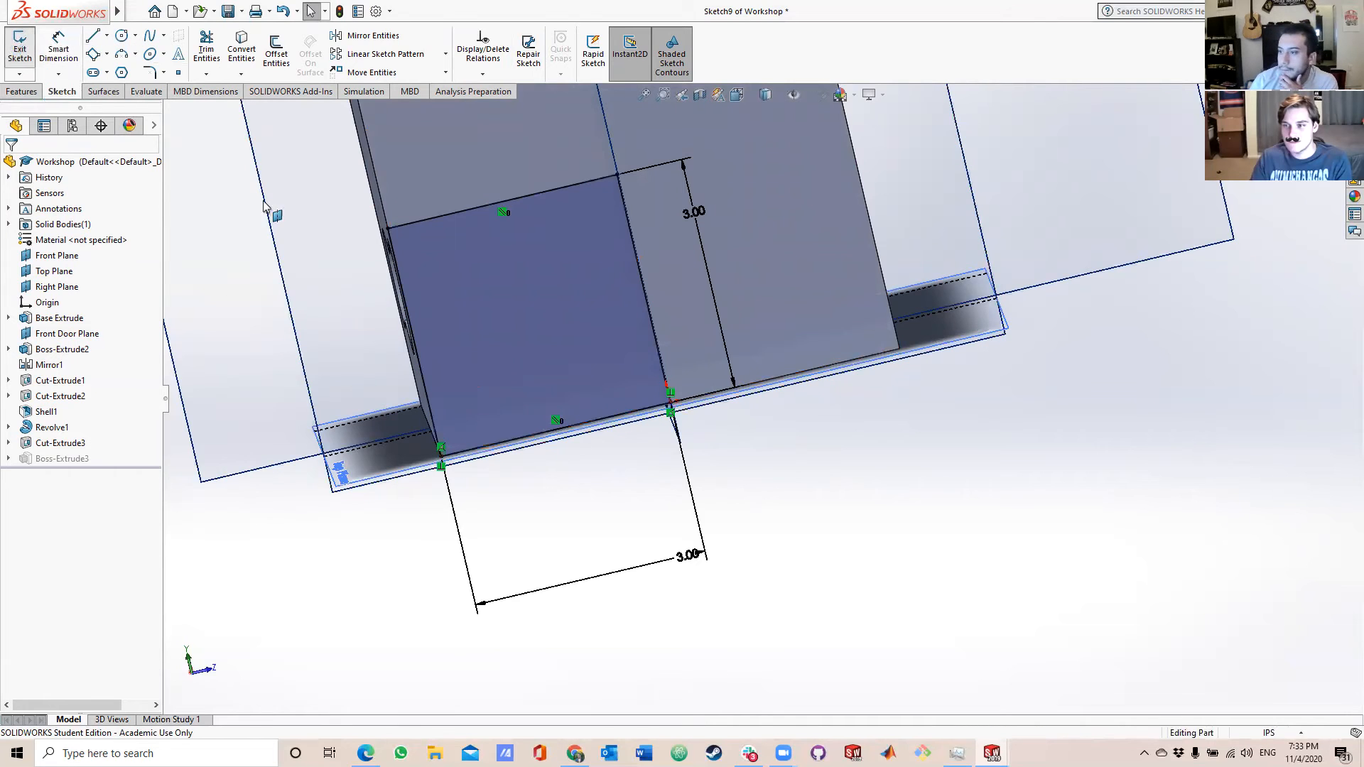
click(20, 48)
Return to the new empty part and save it in Documents as Garage.
mouse_move(992, 753)
click(1057, 700)
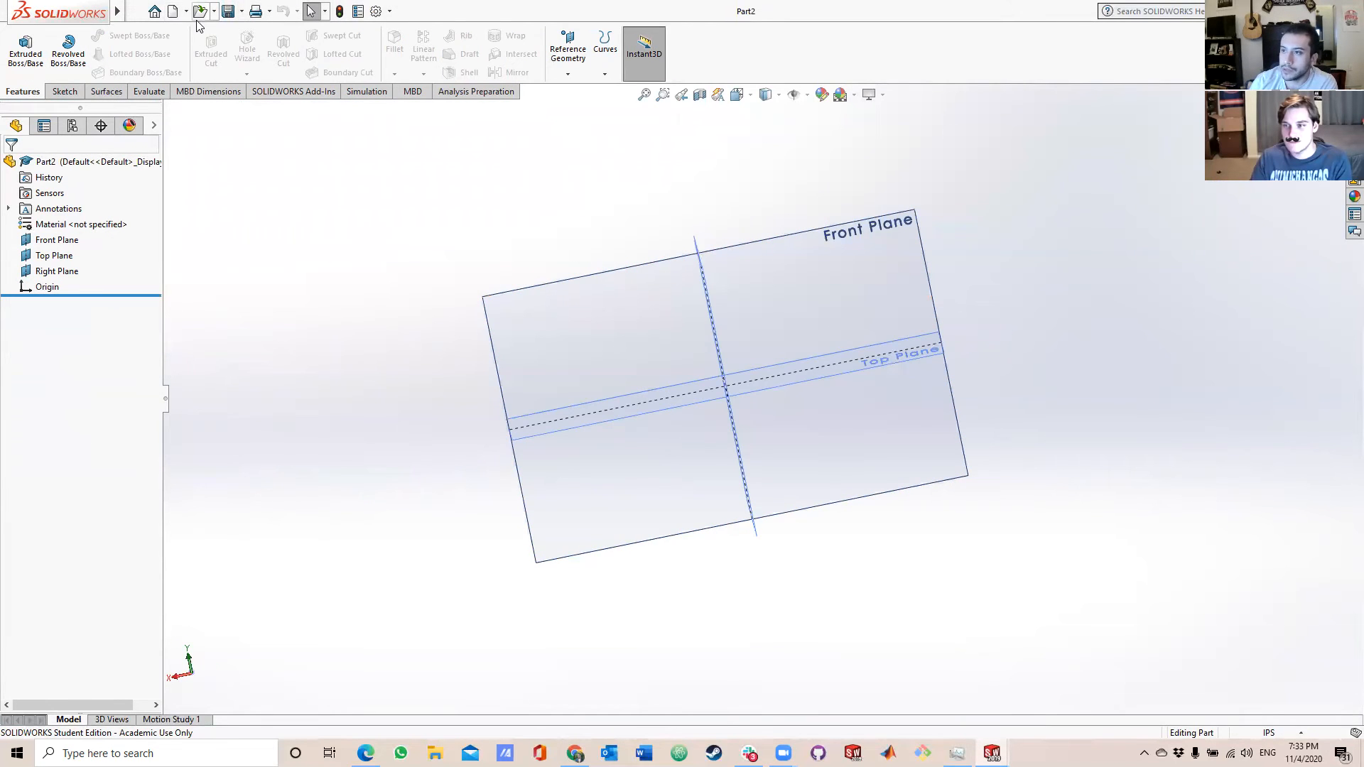
click(242, 11)
click(256, 46)
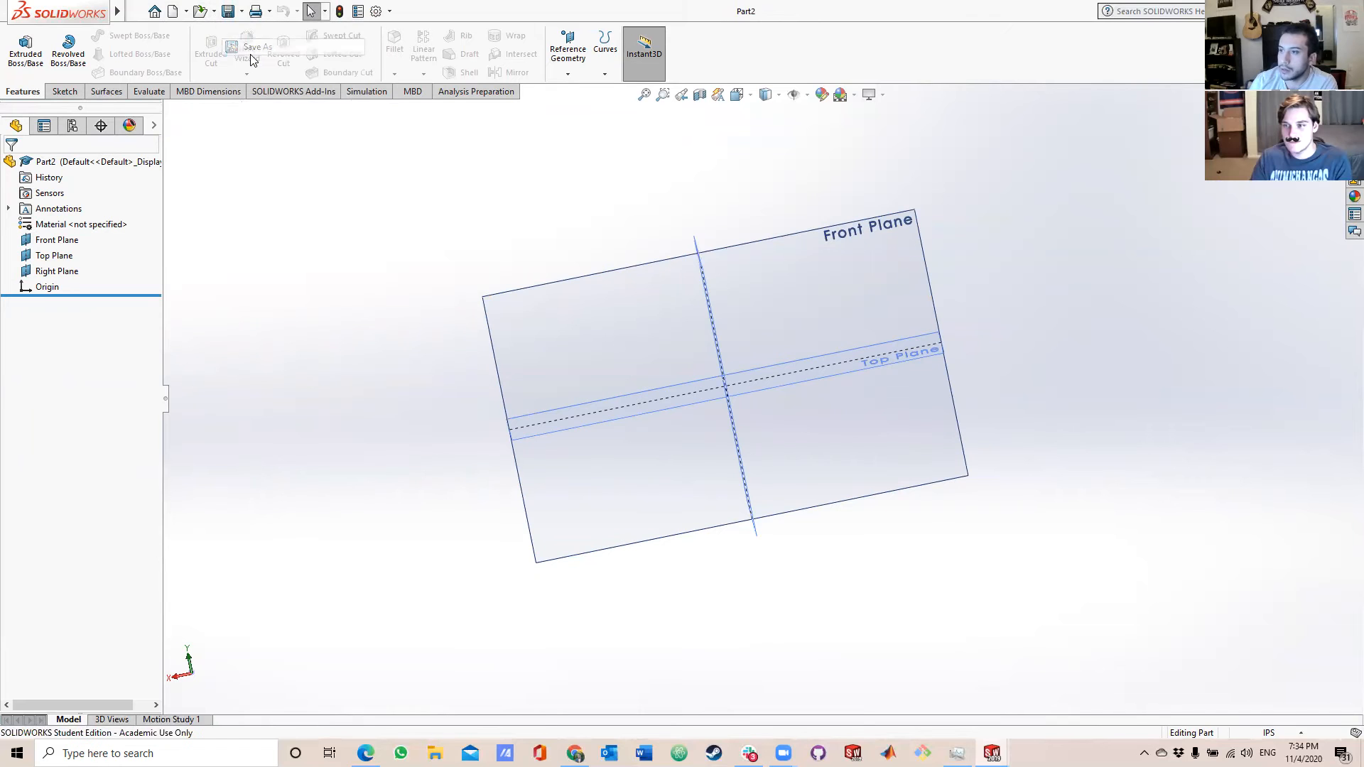
text(G)
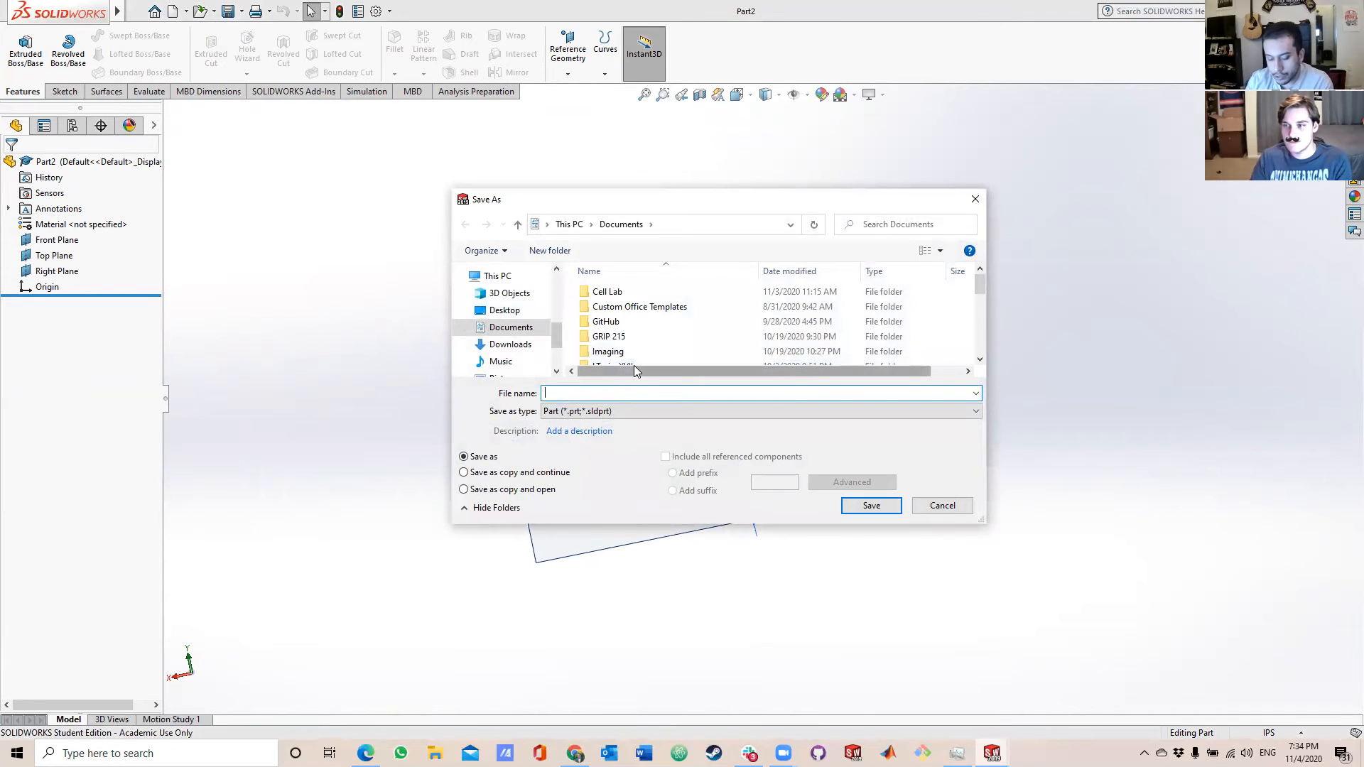
text(ara)
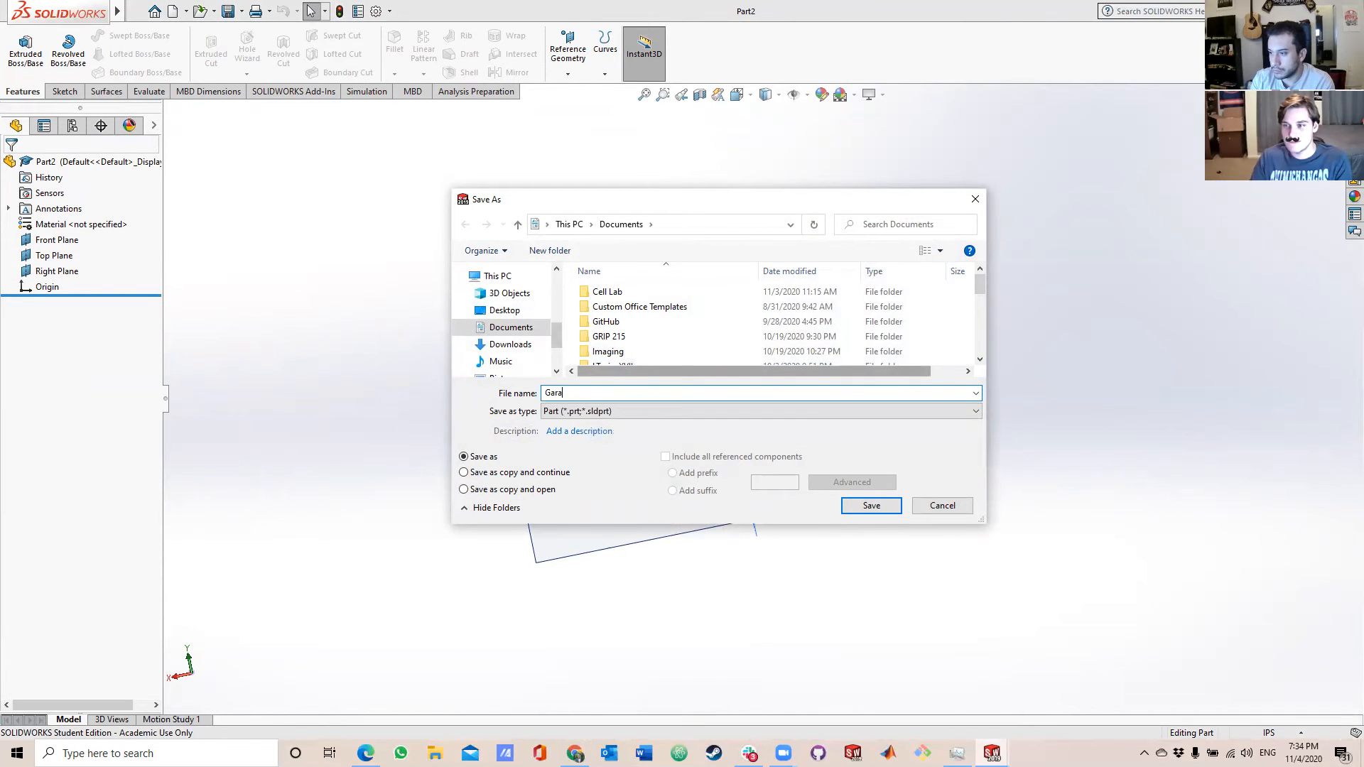
key(Return)
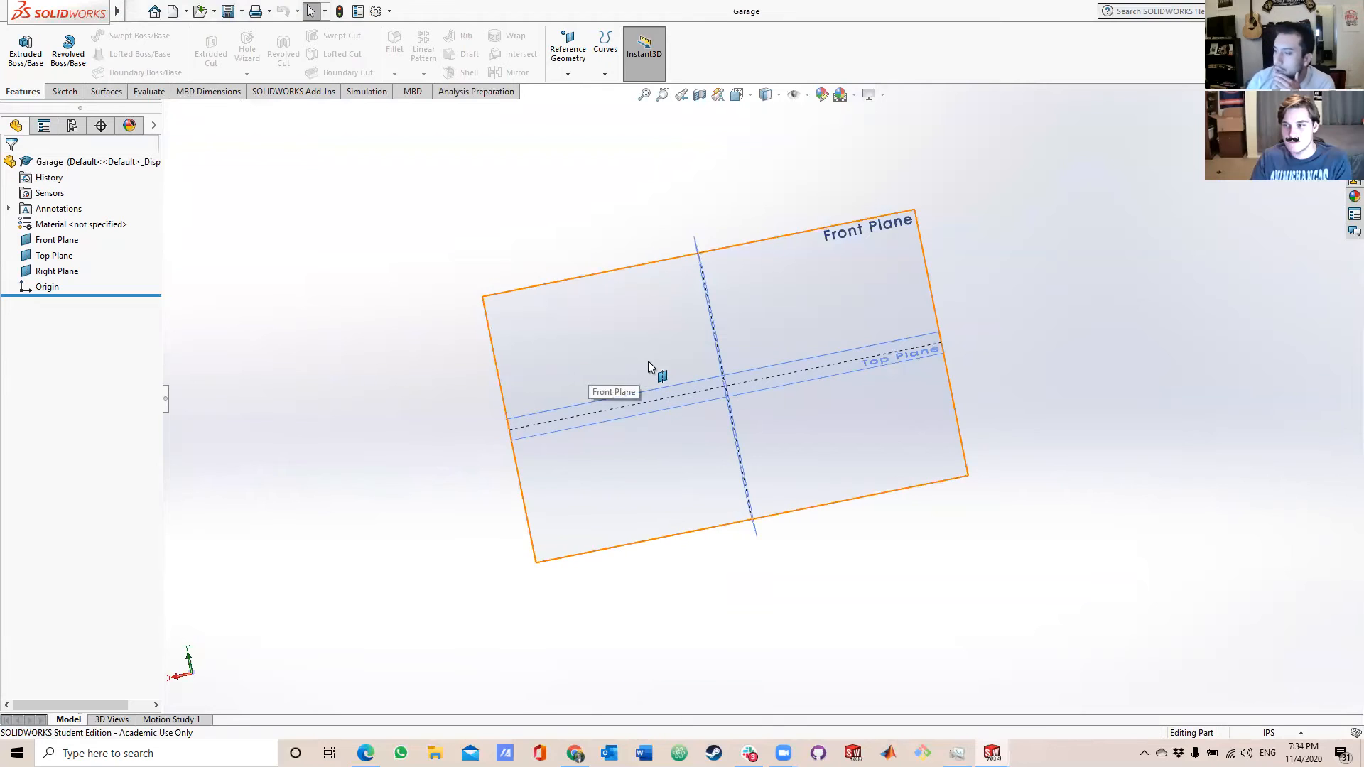
Sketch a three-point corner rectangle about 0.9 by 1.3 in on the Front Plane, with its first corner at the origin.
scroll(640, 366, down, 3)
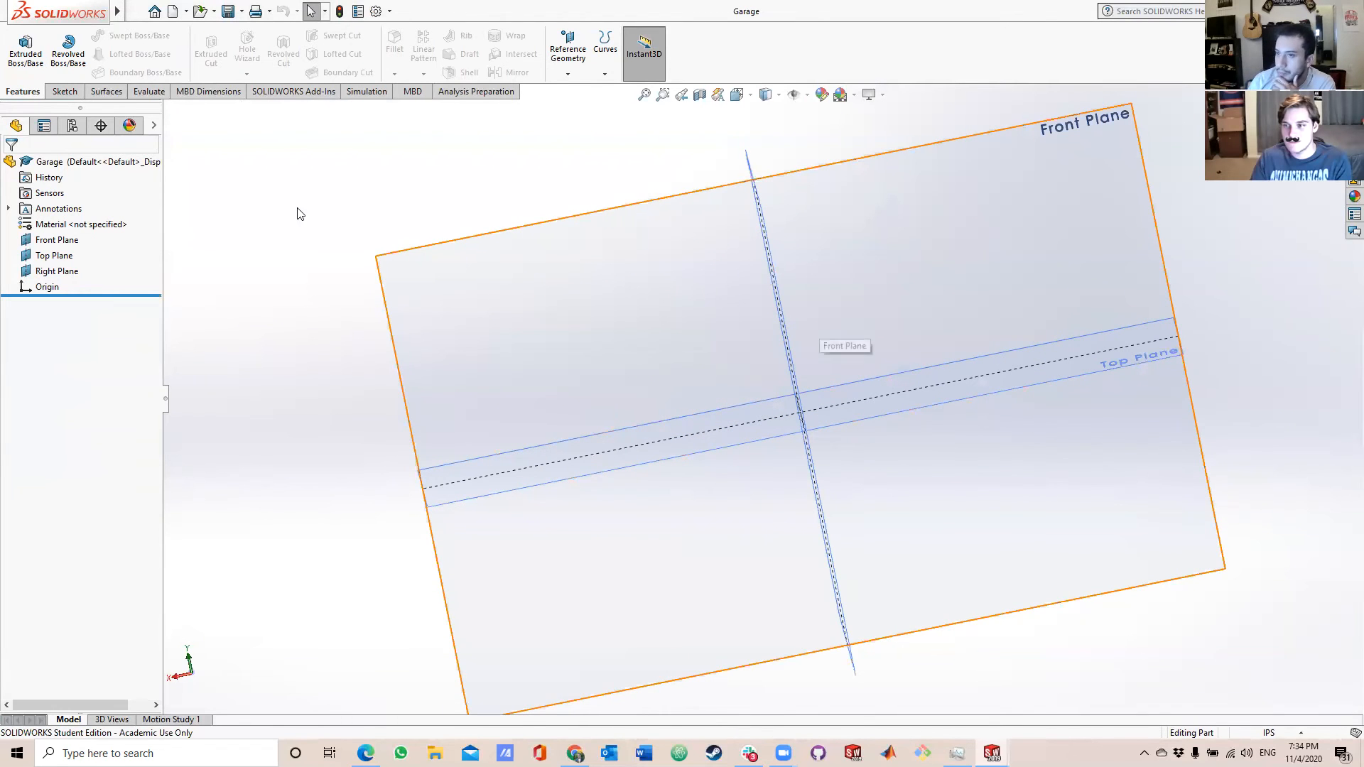
click(69, 93)
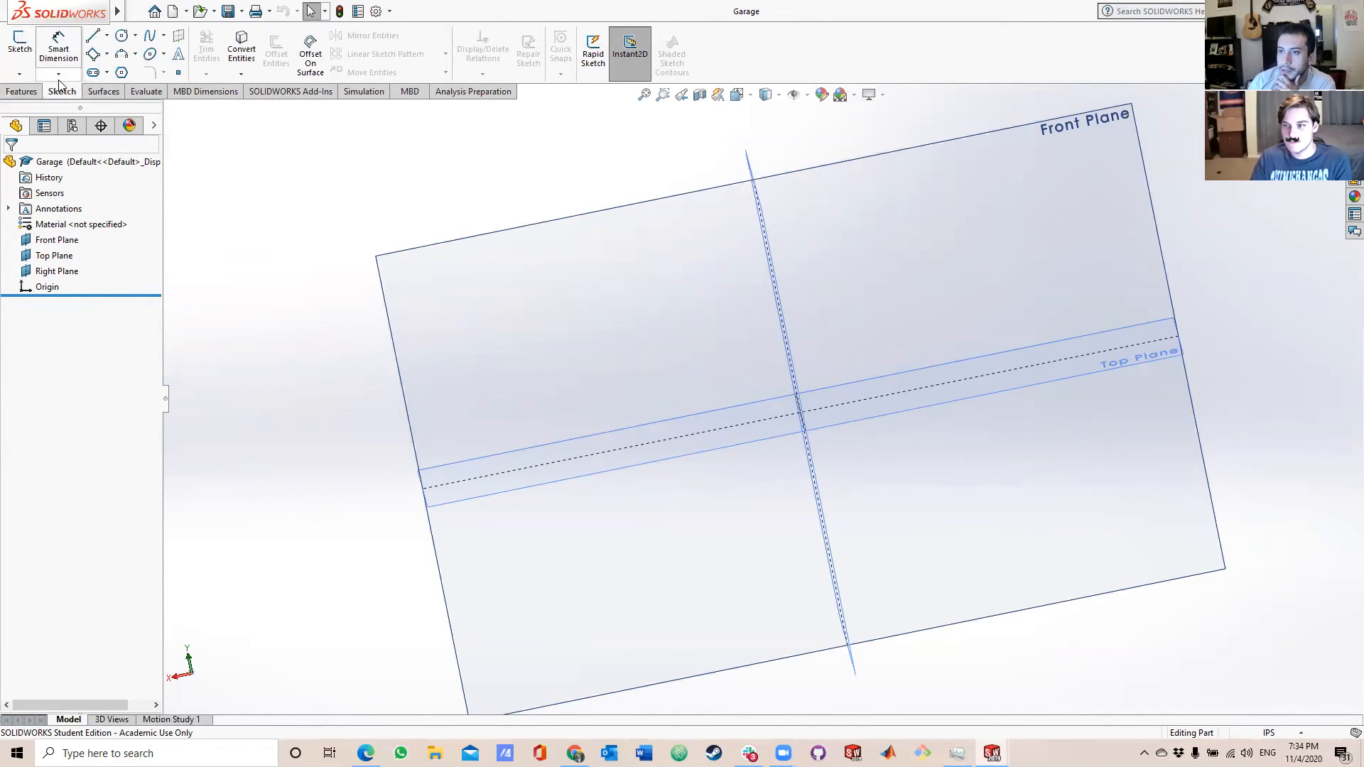
click(106, 54)
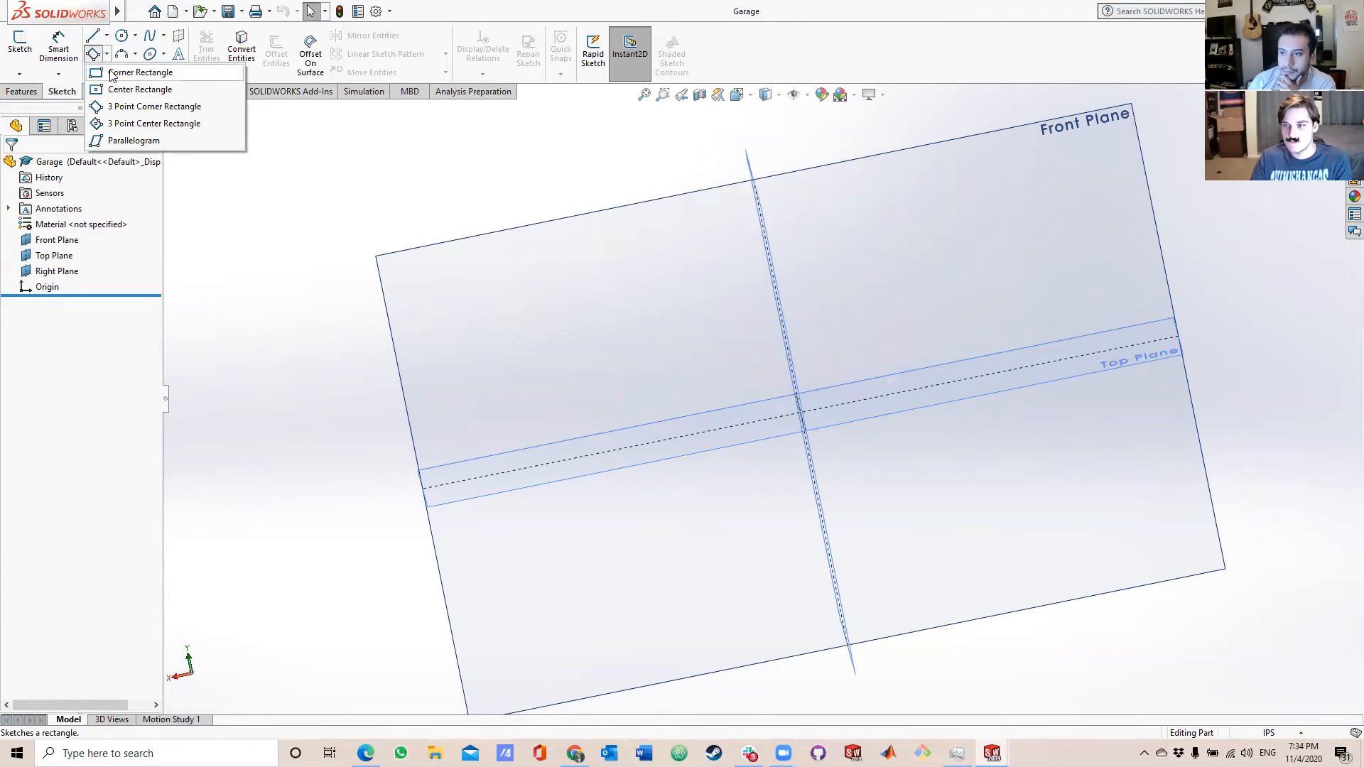
click(127, 90)
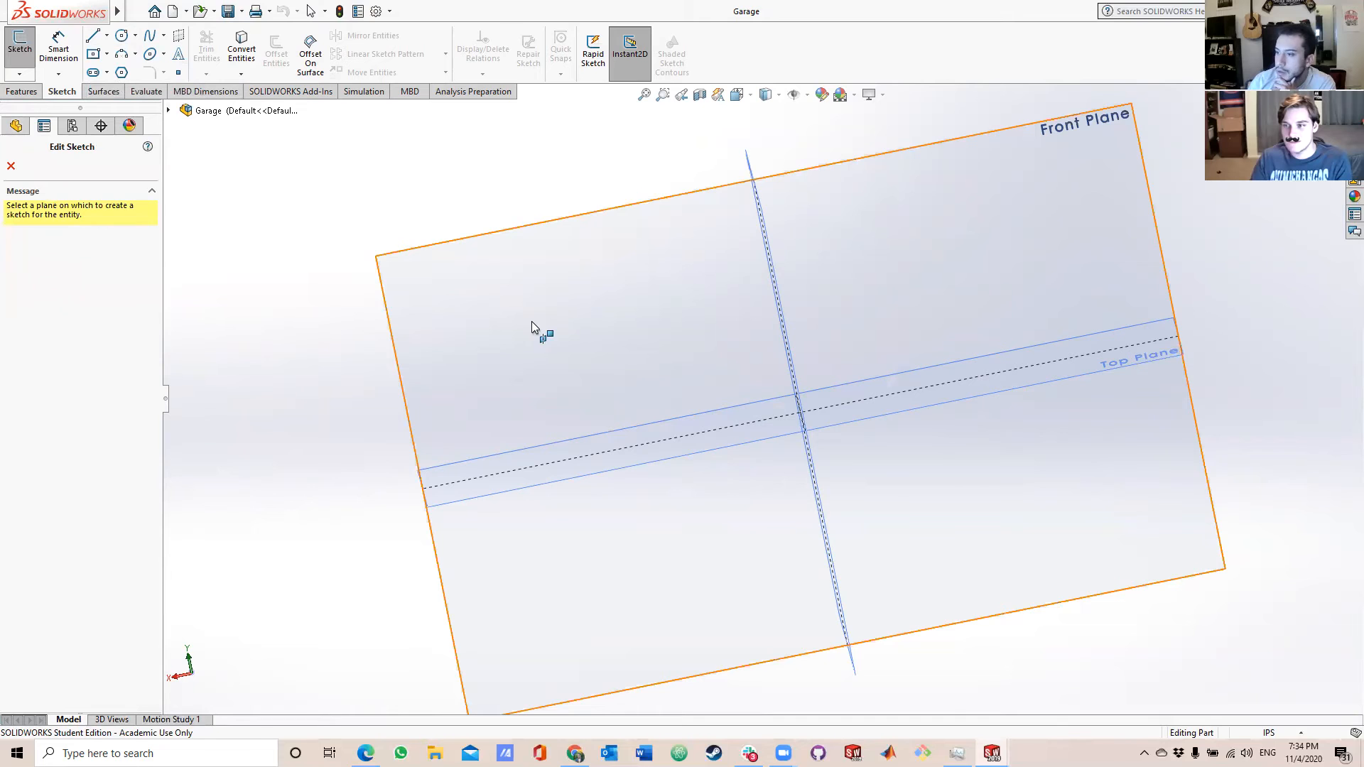
scroll(799, 418, down, 2)
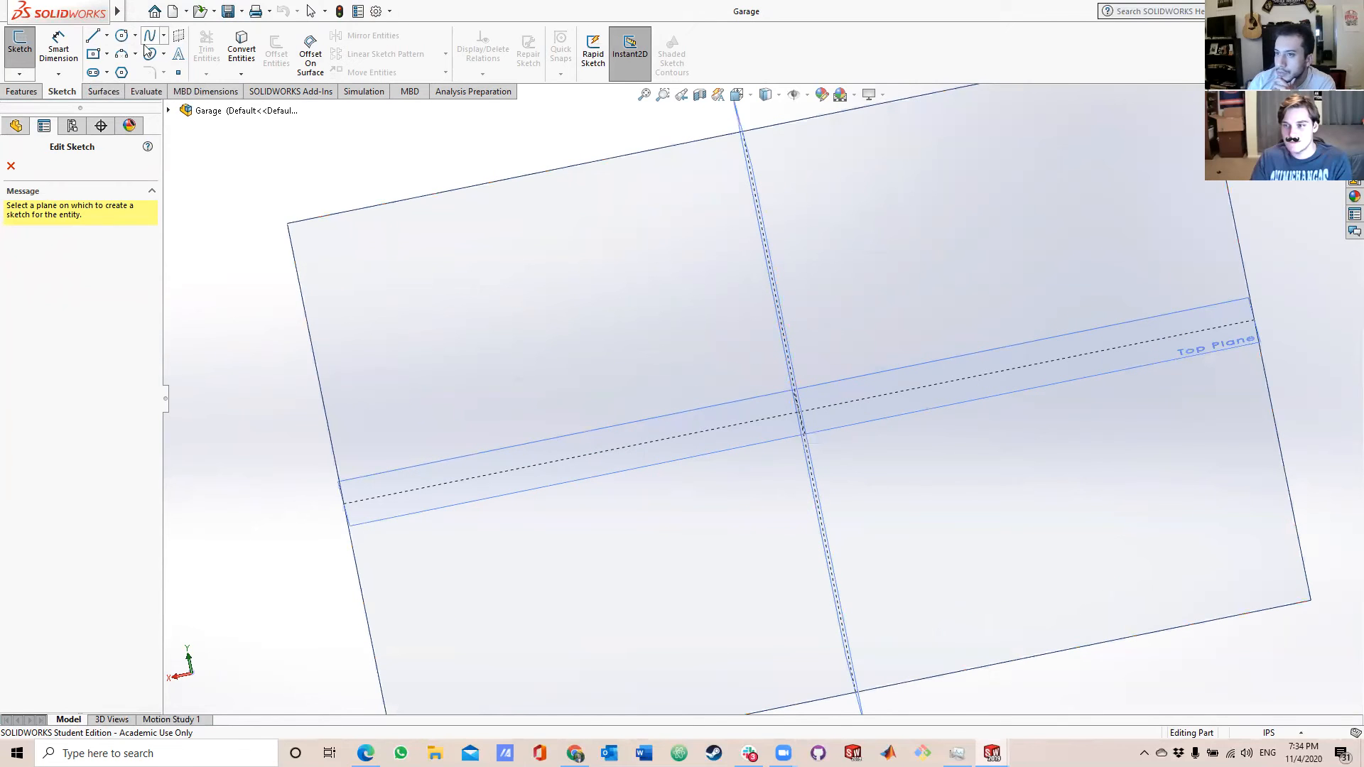
click(108, 54)
click(121, 116)
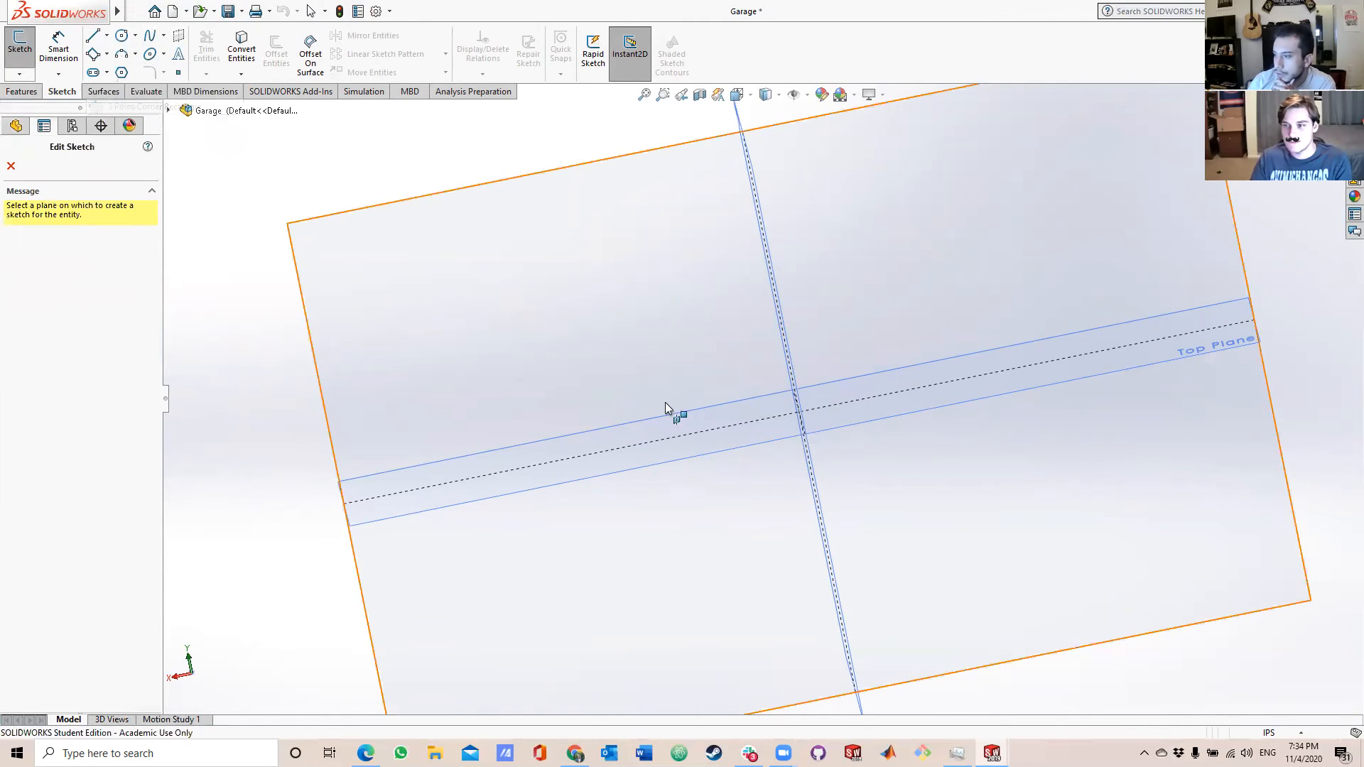
click(624, 310)
click(794, 414)
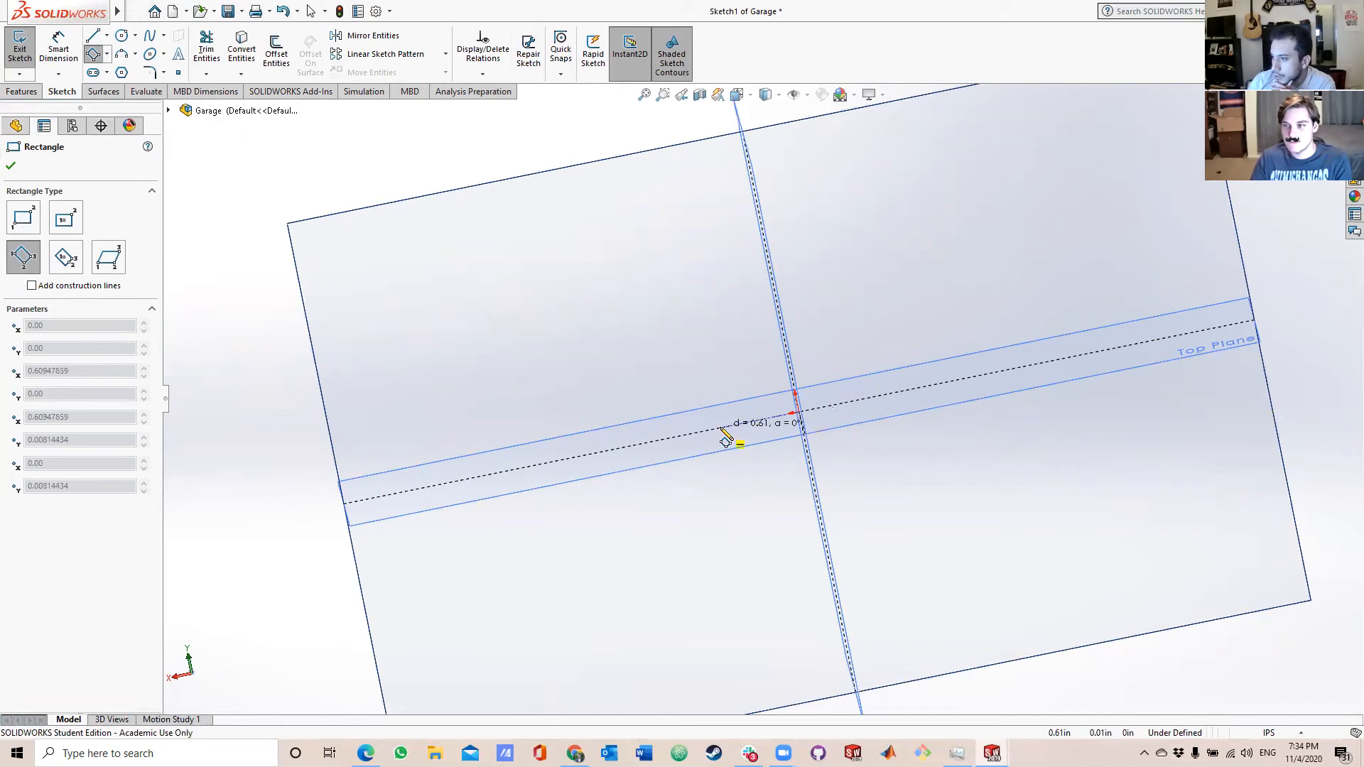
click(683, 435)
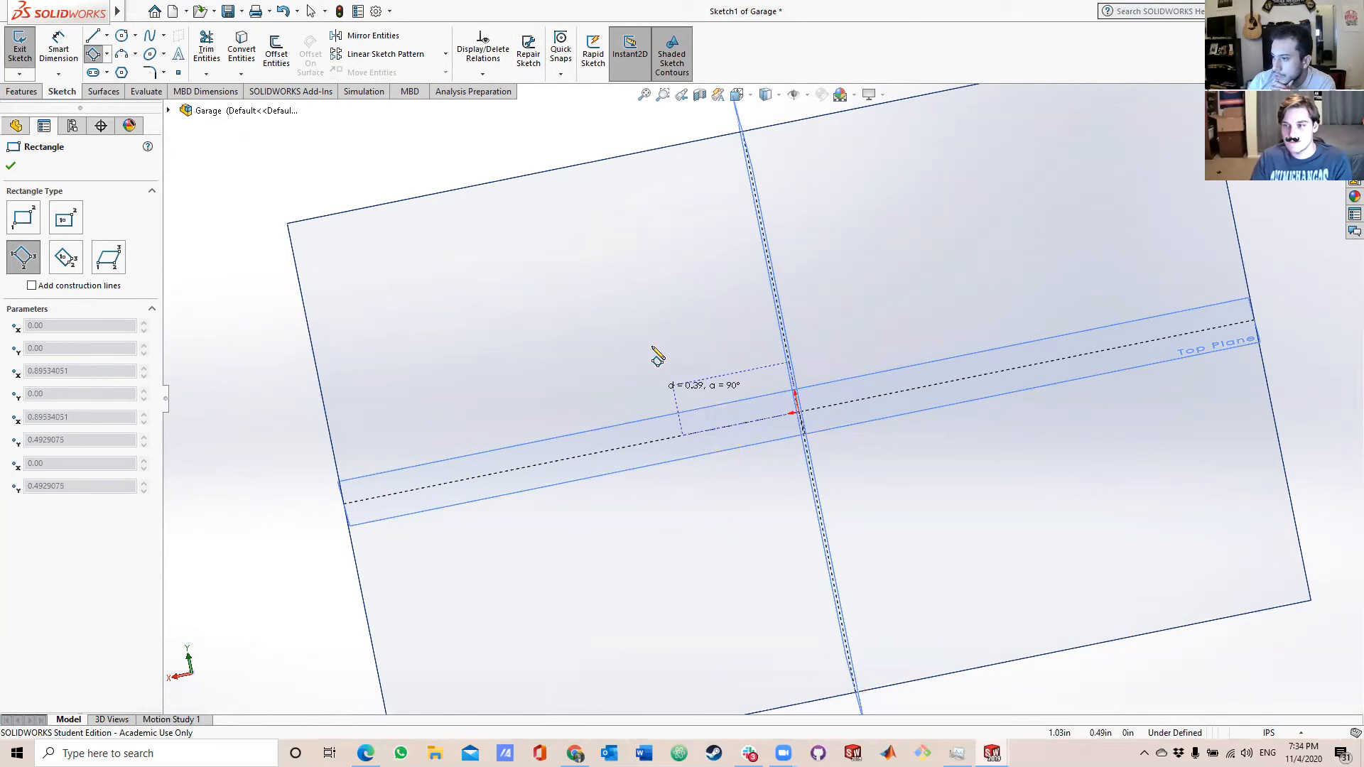
click(645, 265)
Dimension the rectangle's width at 3 in along its upper edge.
click(60, 48)
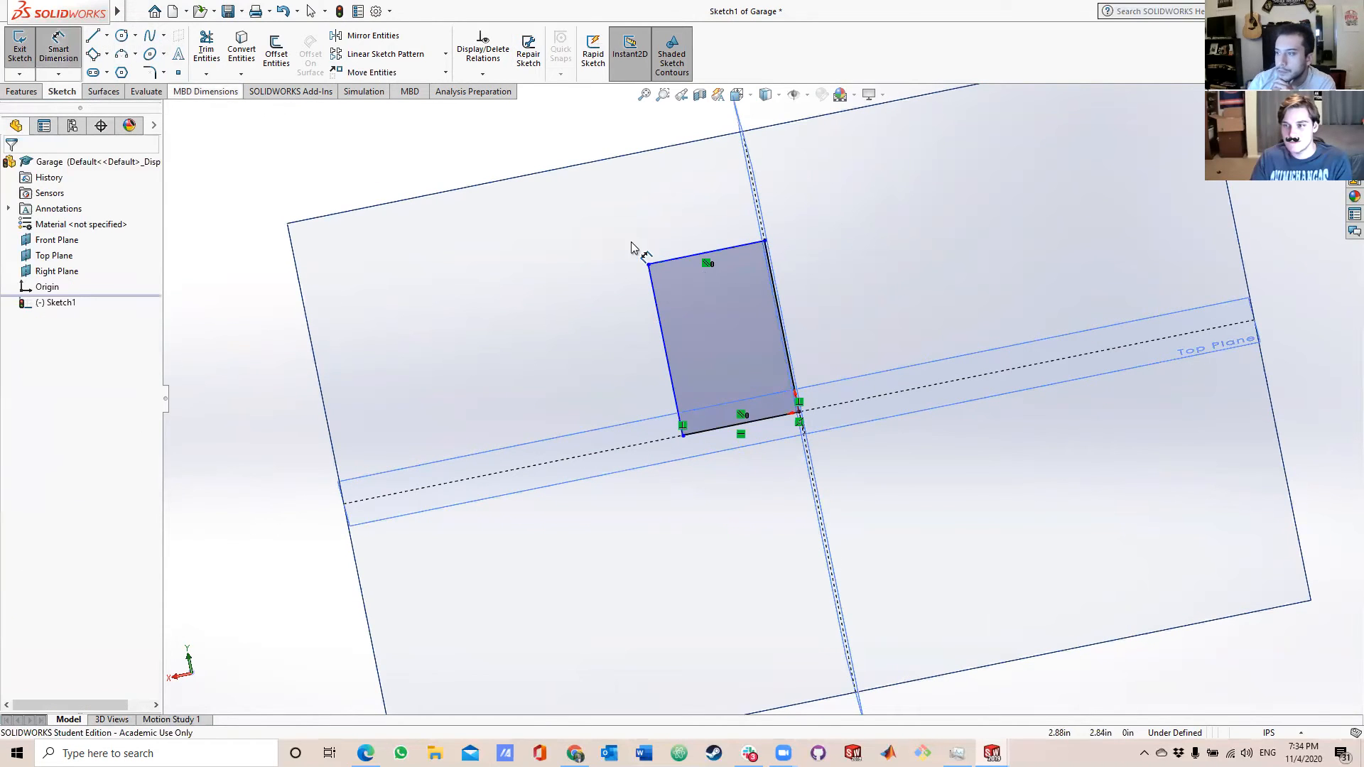
click(704, 261)
click(690, 206)
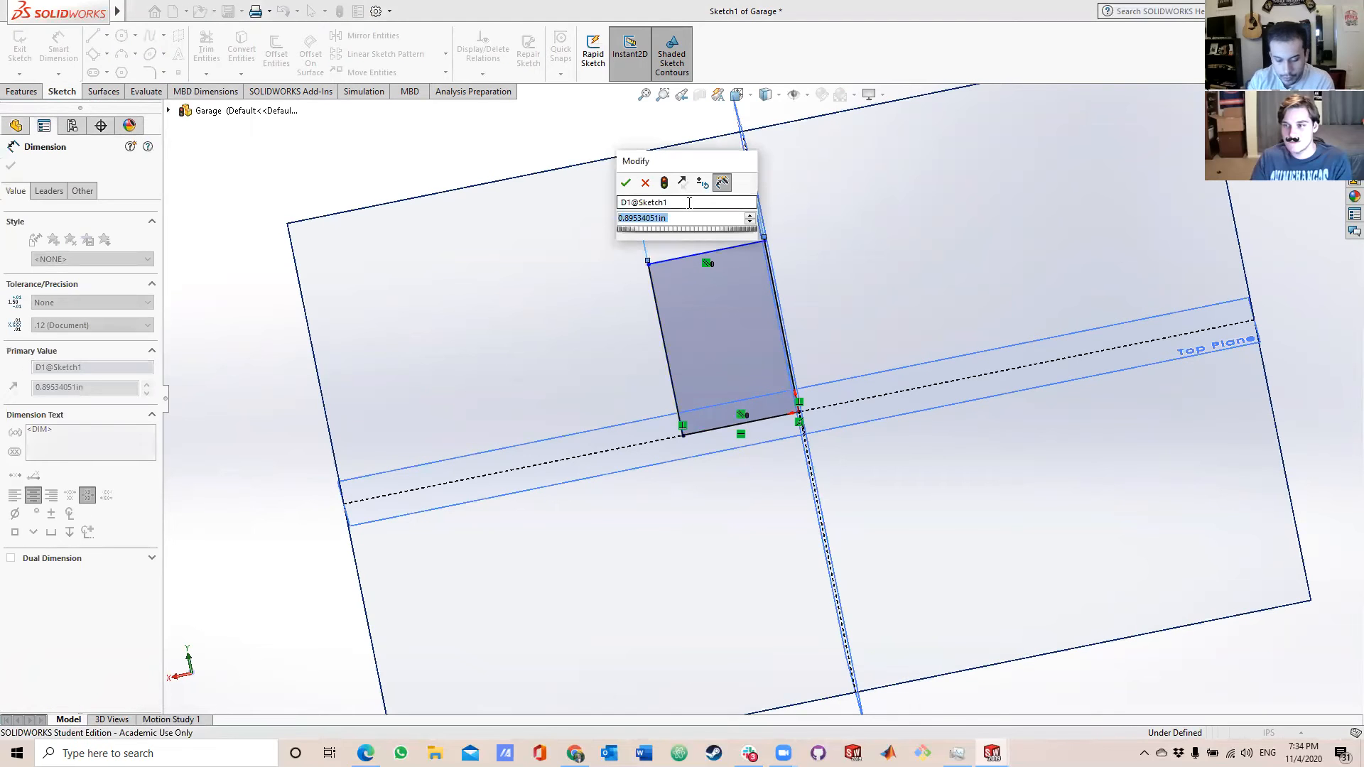
text(3in)
key(Return)
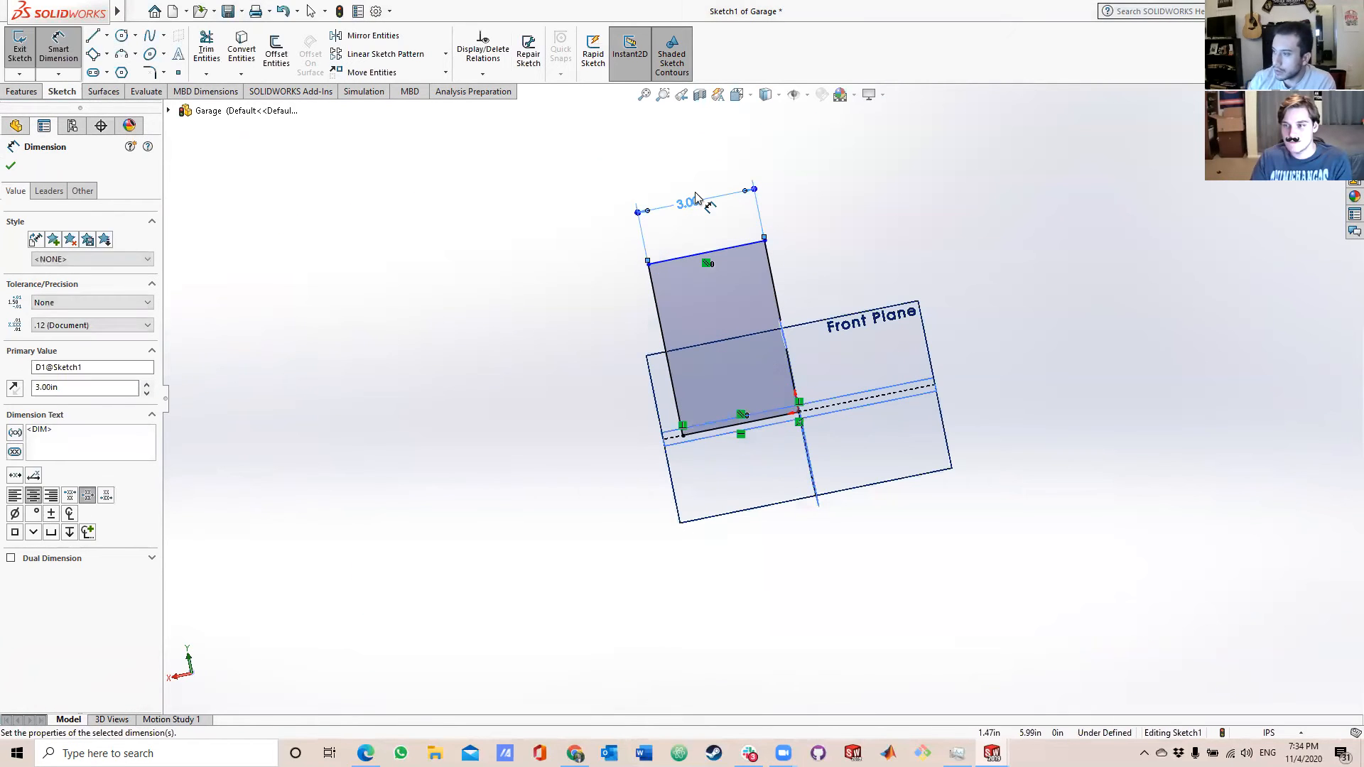
Dimension the rectangle's height at 3 in along its side edge and finish dimensioning.
click(677, 403)
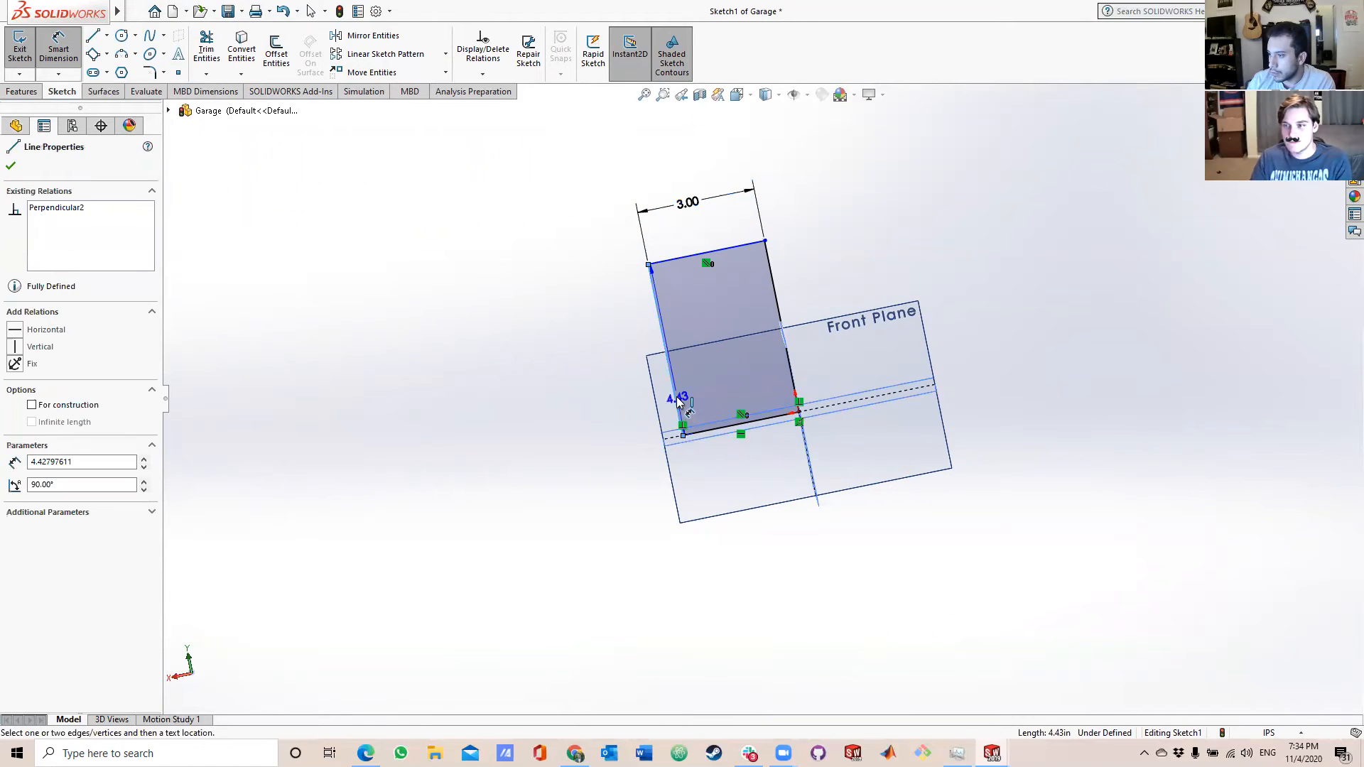
click(587, 406)
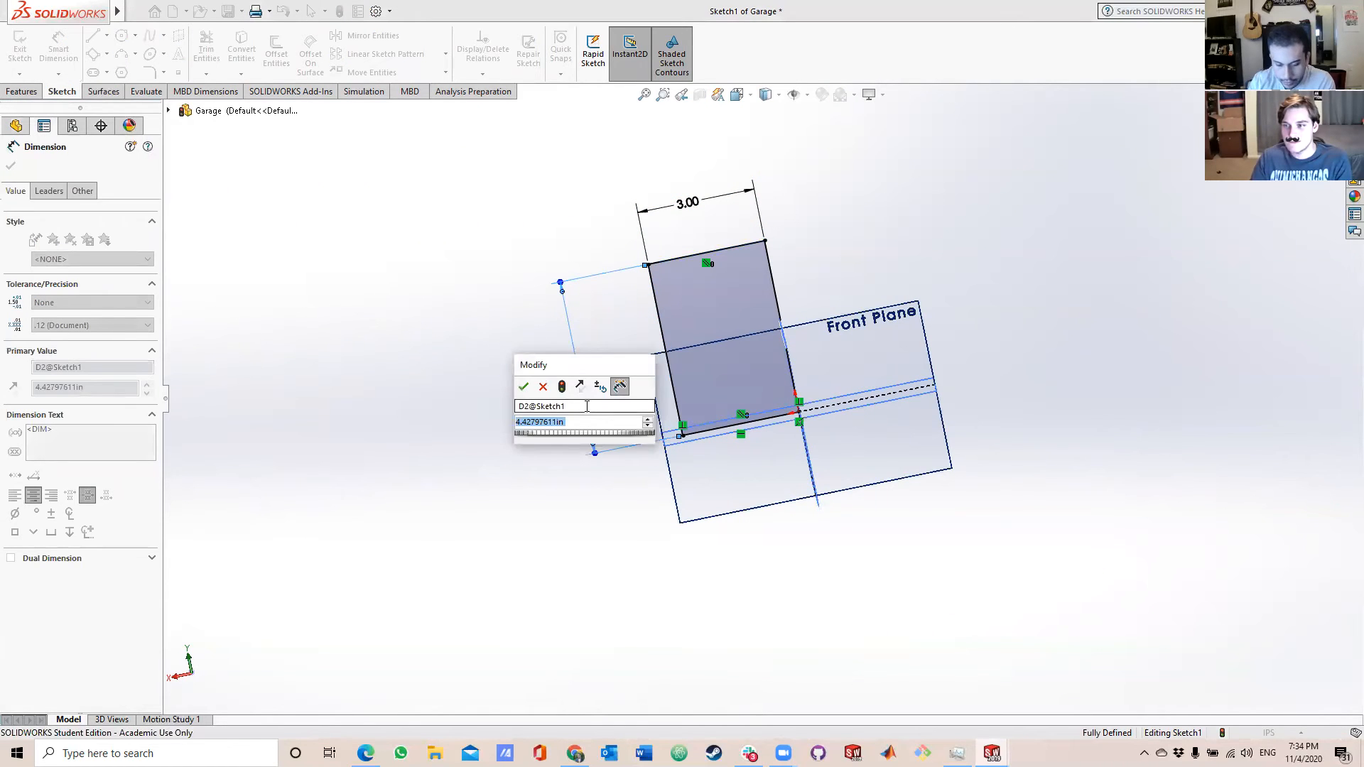
text(3)
key(Return)
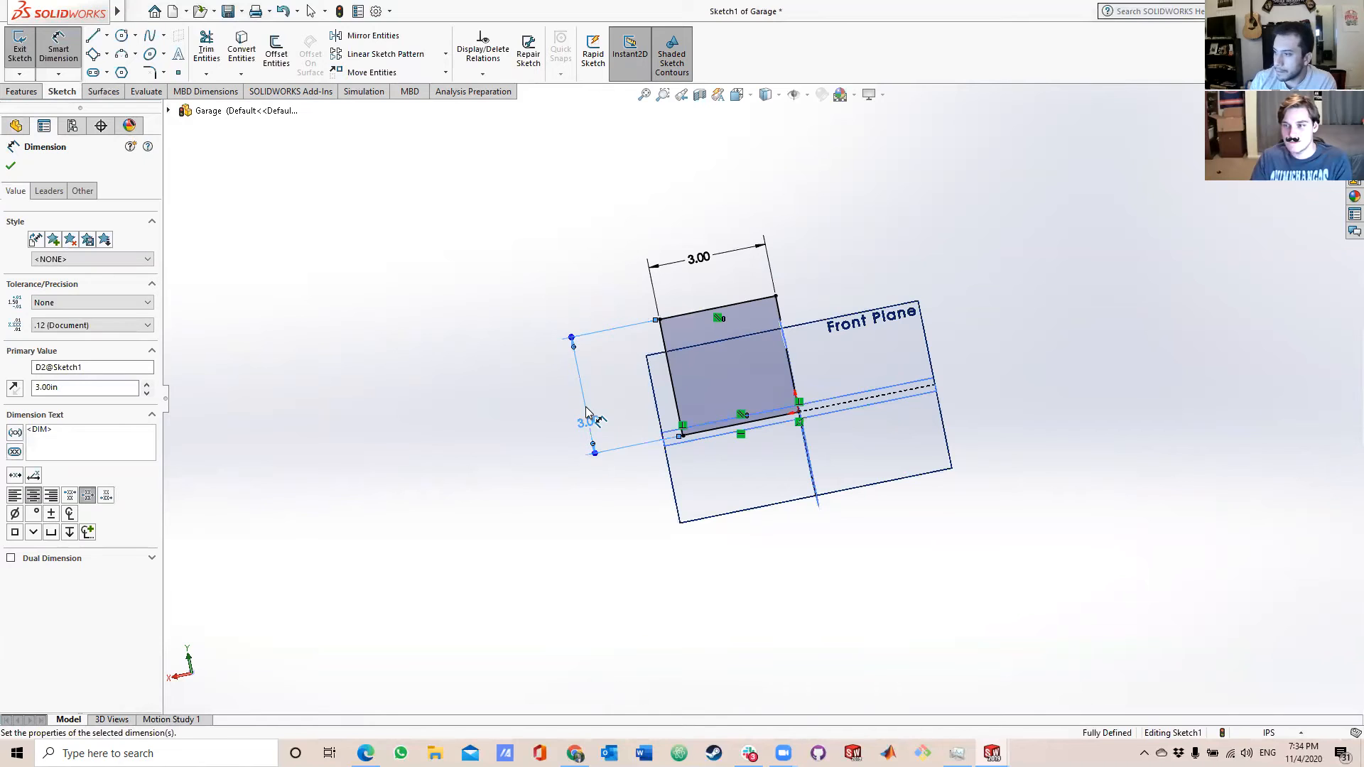
scroll(758, 384, down, 3)
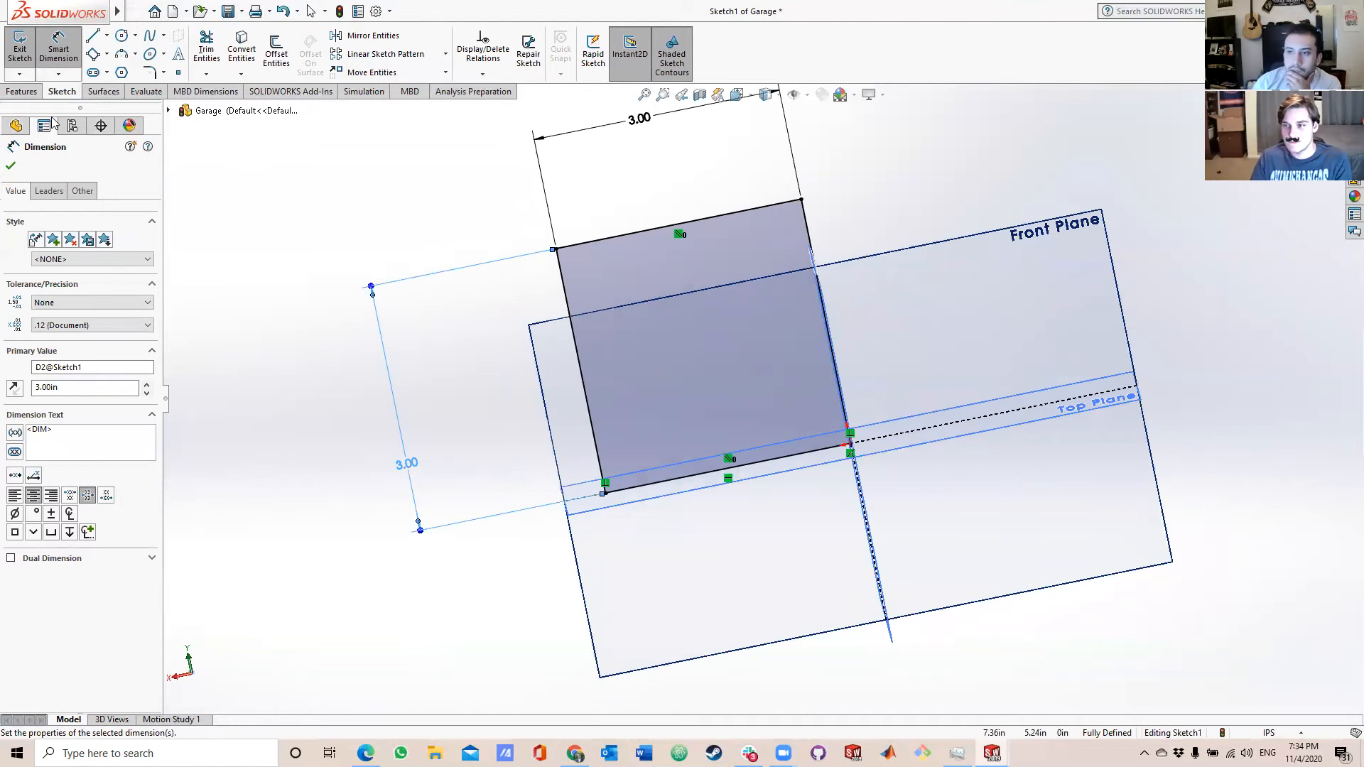
click(11, 167)
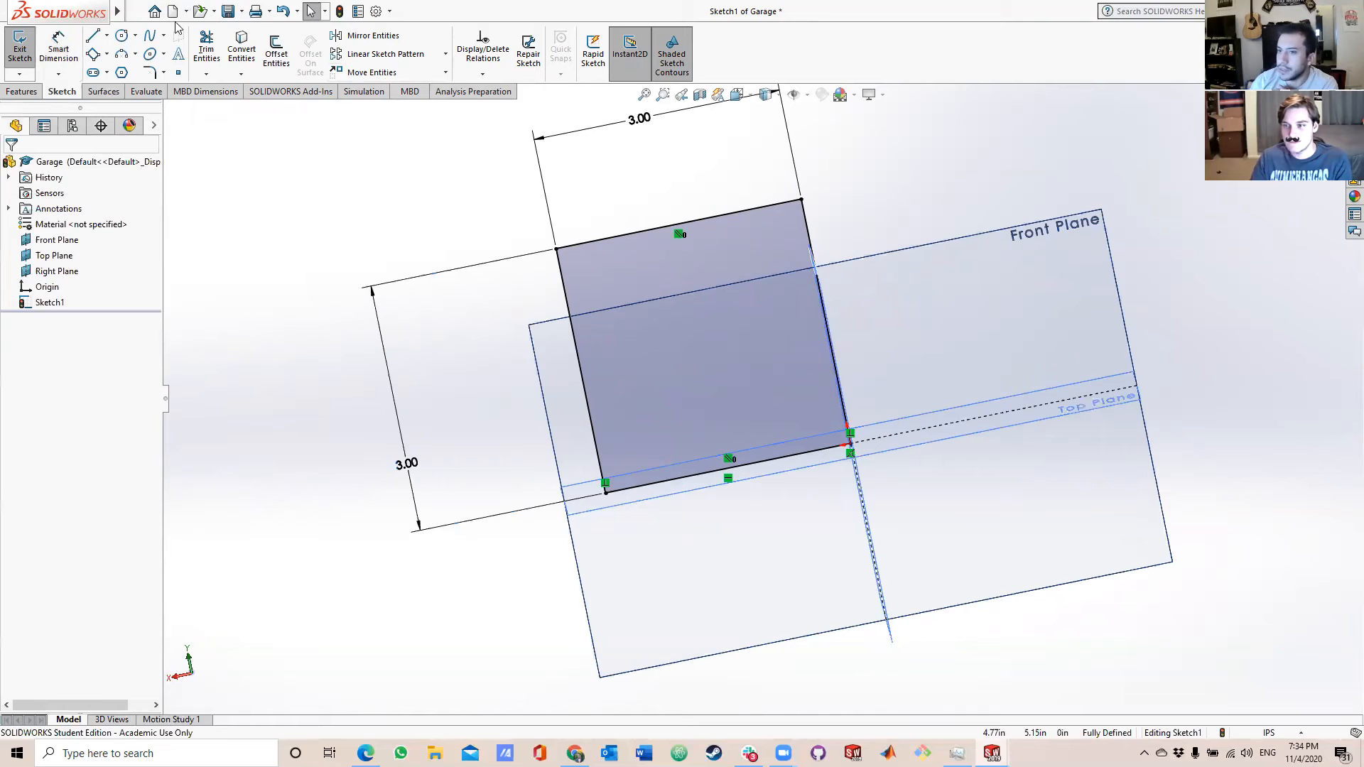
Extrude the square sketch as a blind boss 3 in deep in the reversed direction.
click(21, 92)
click(25, 51)
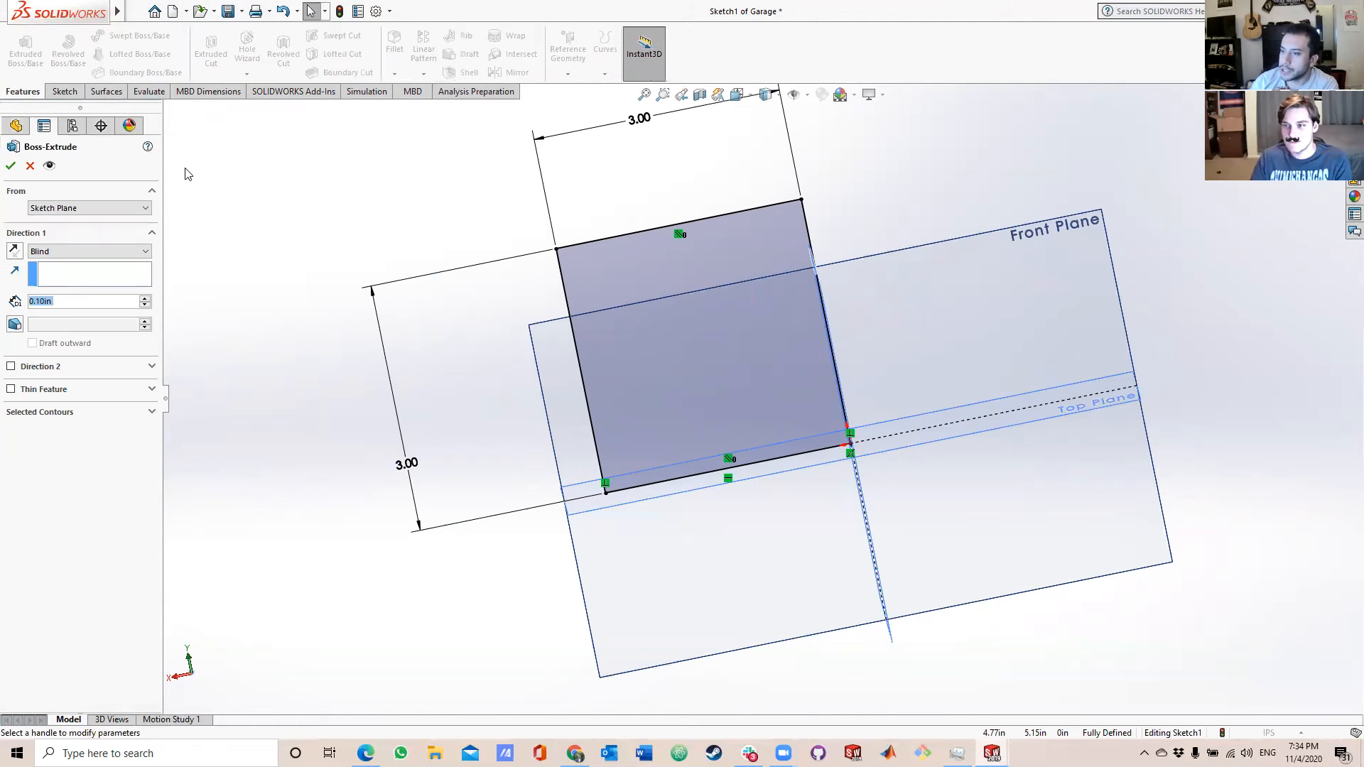
text(3in)
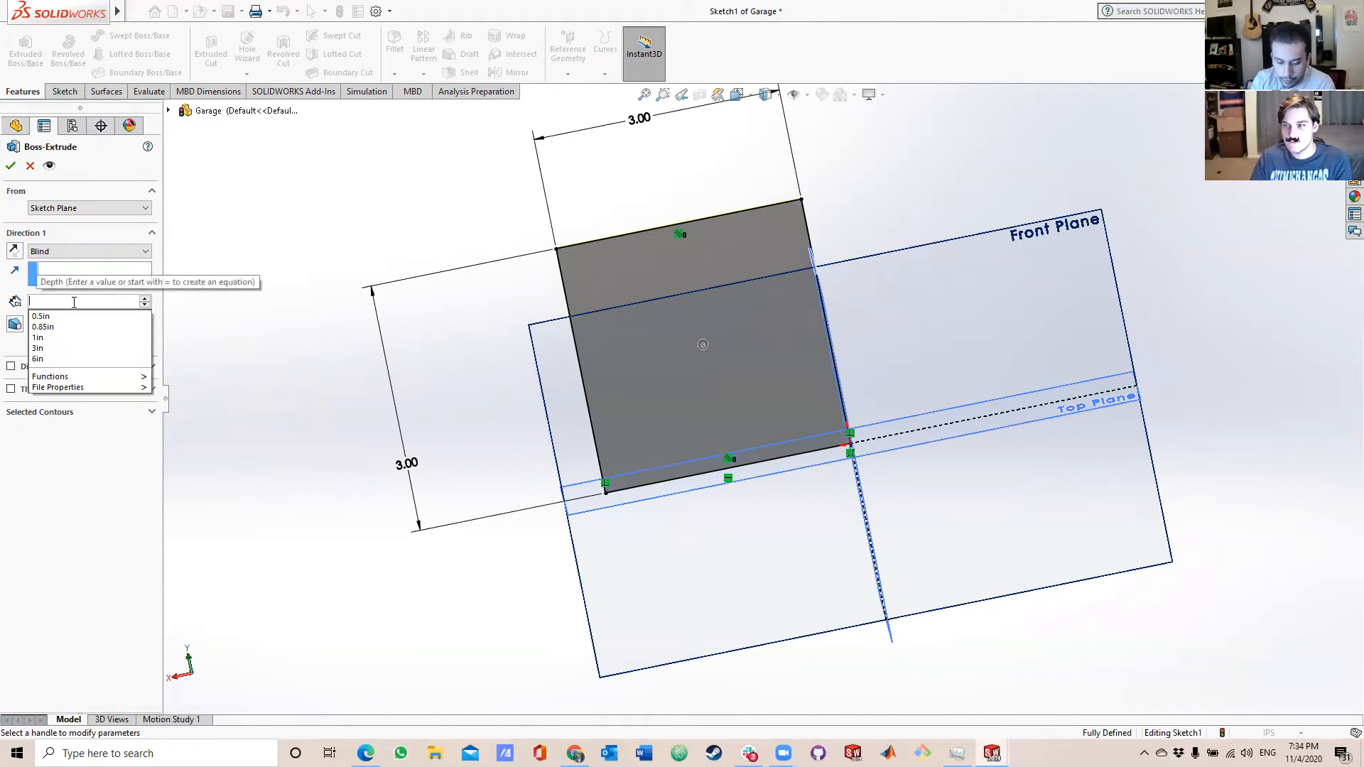
key(Return)
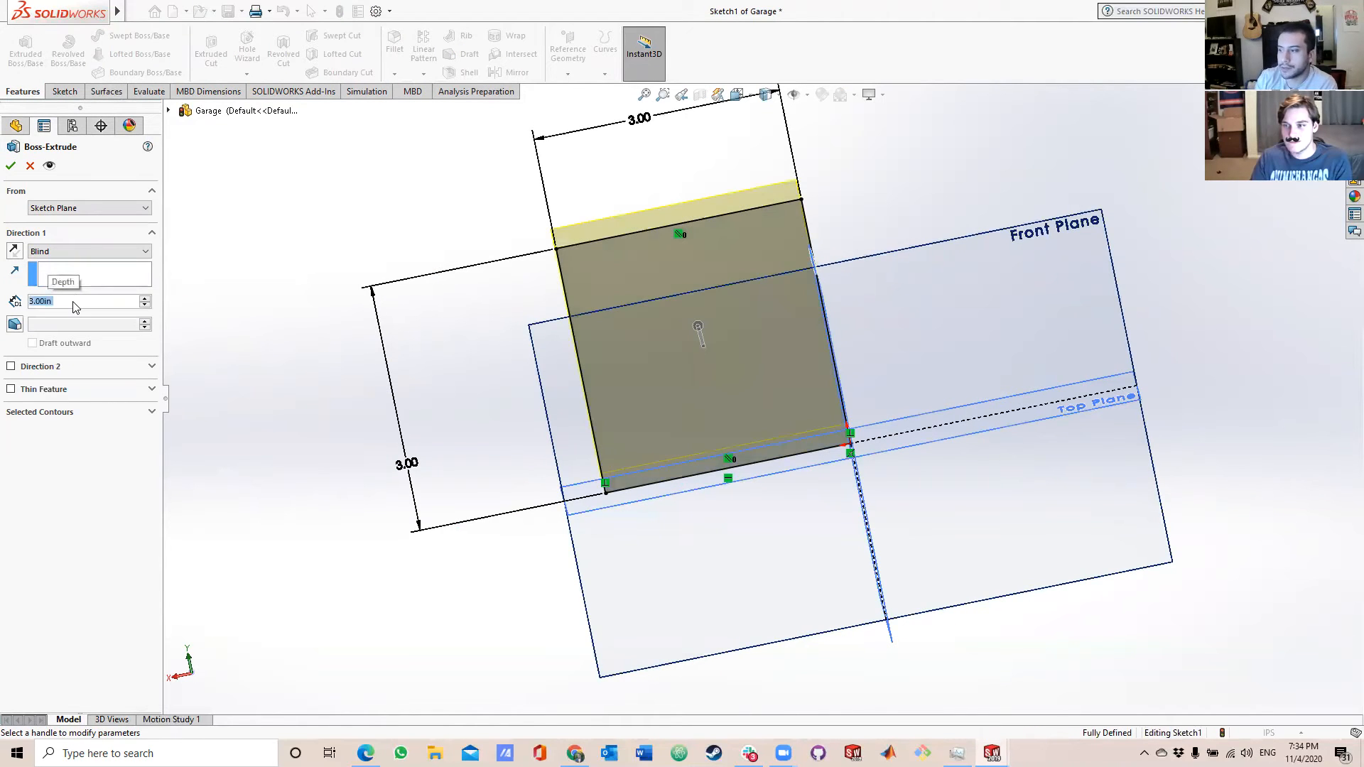
middle_drag(601, 378, 732, 371)
click(14, 250)
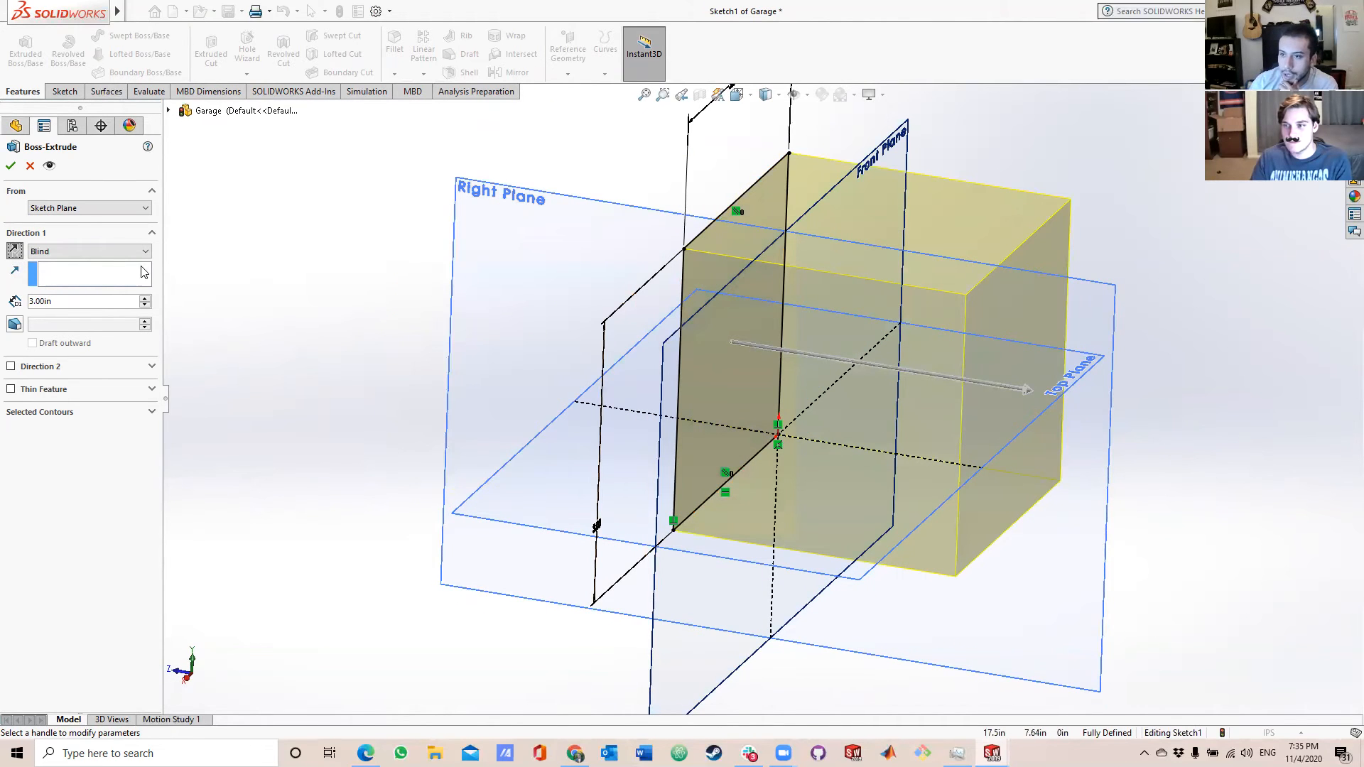
click(10, 167)
Create a reference plane offset 1.5 in from the block face opposite the Front Plane, with the offset flipped into the block.
middle_drag(688, 376, 943, 404)
scroll(943, 388, down, 2)
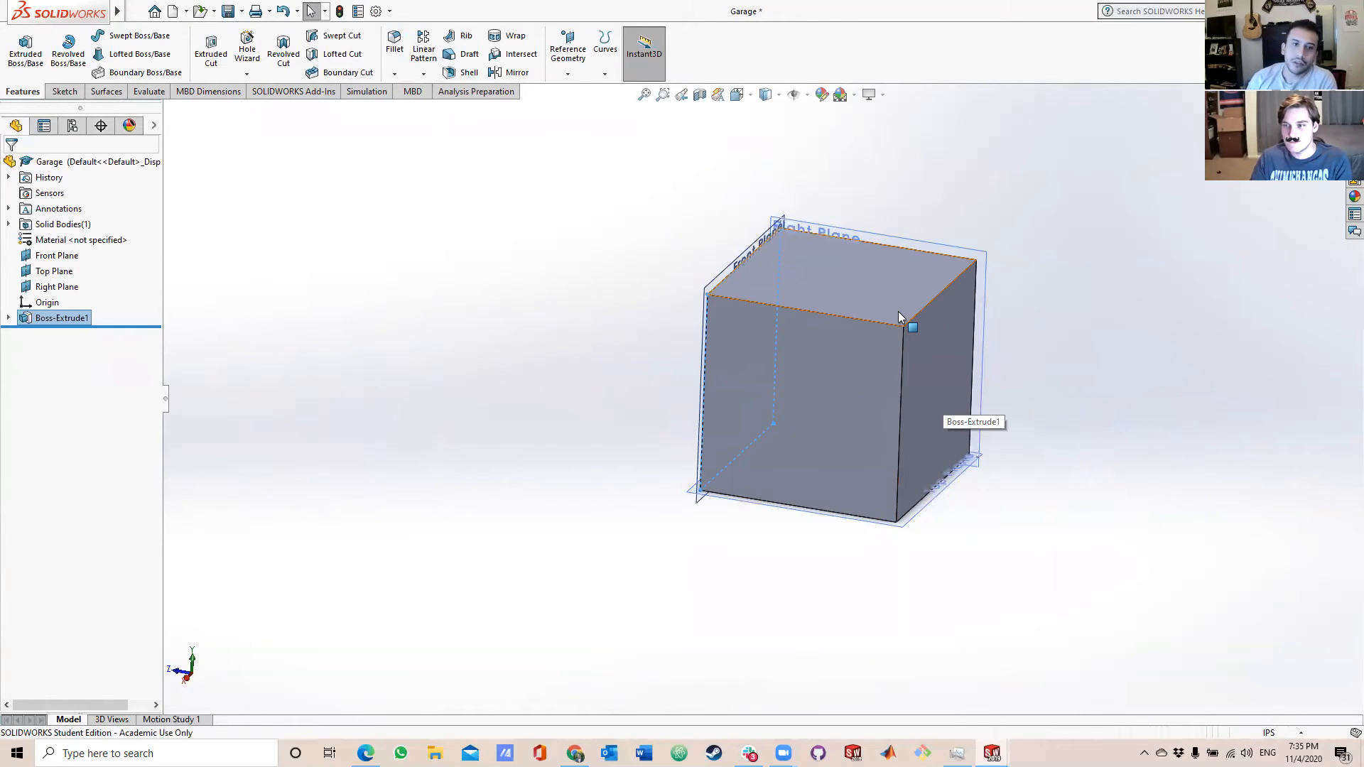
middle_drag(969, 321, 886, 353)
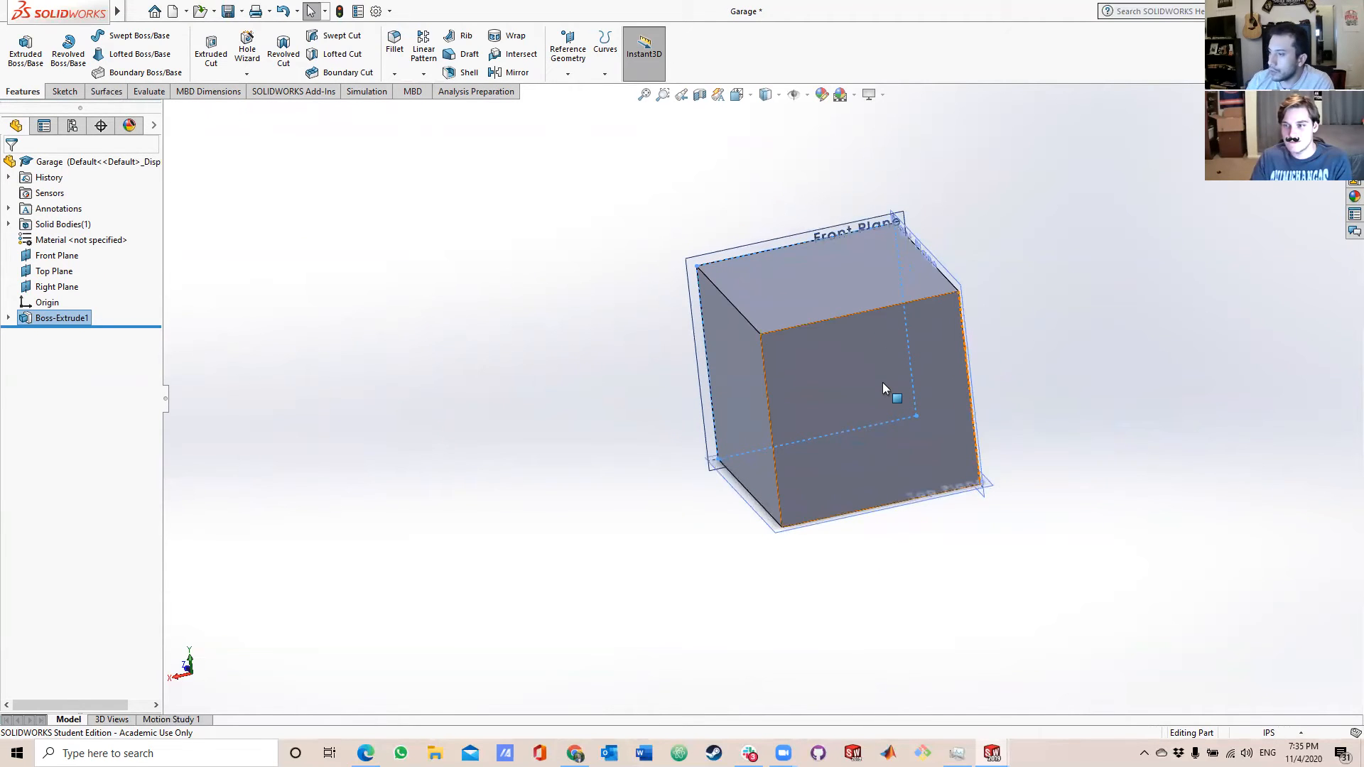
click(882, 384)
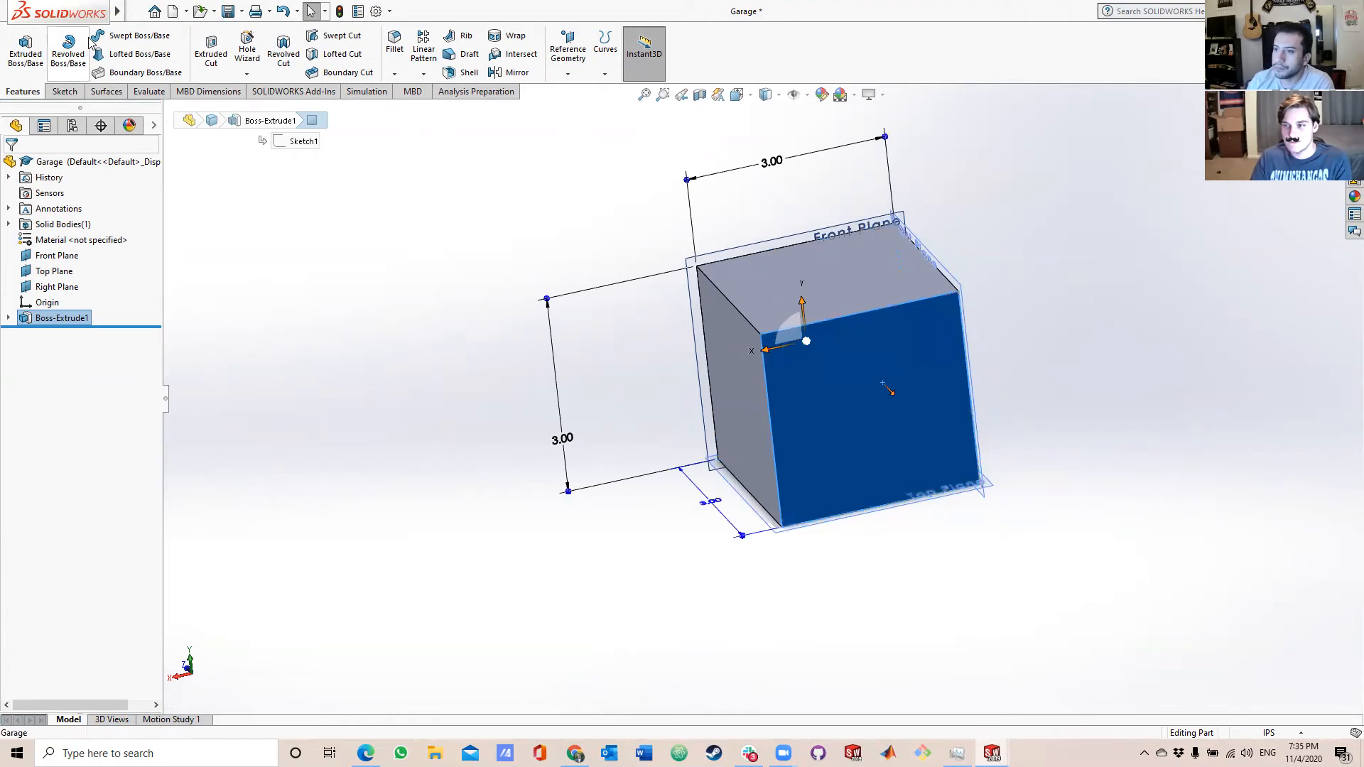
click(568, 62)
click(575, 91)
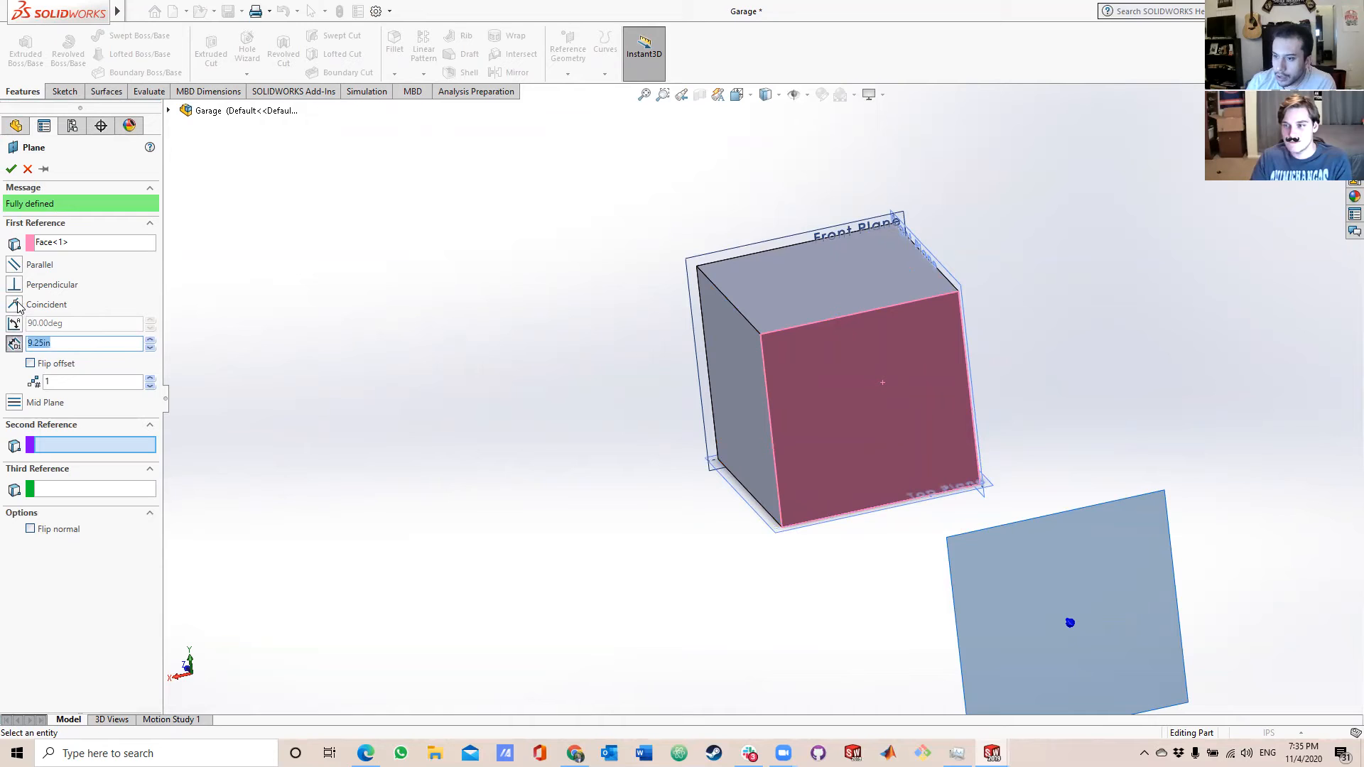
click(30, 363)
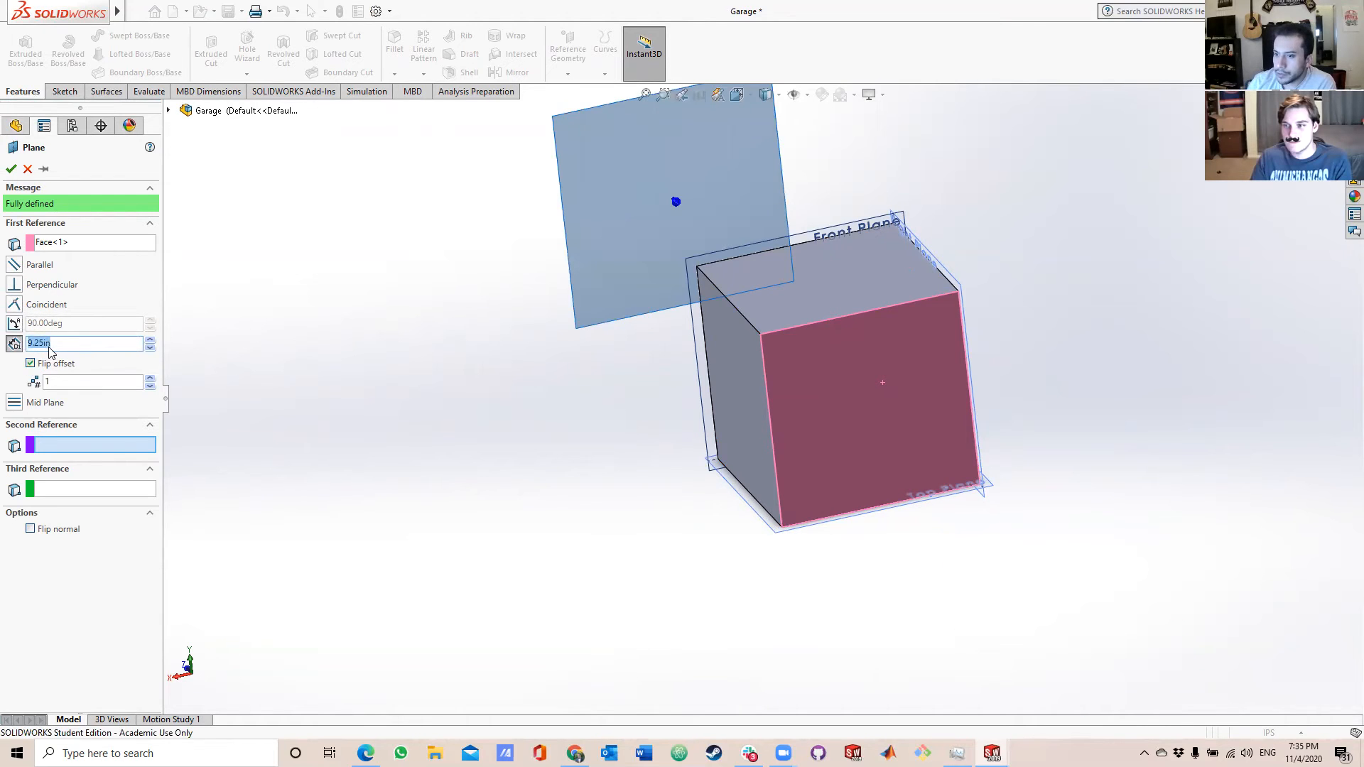
key(BackSpace)
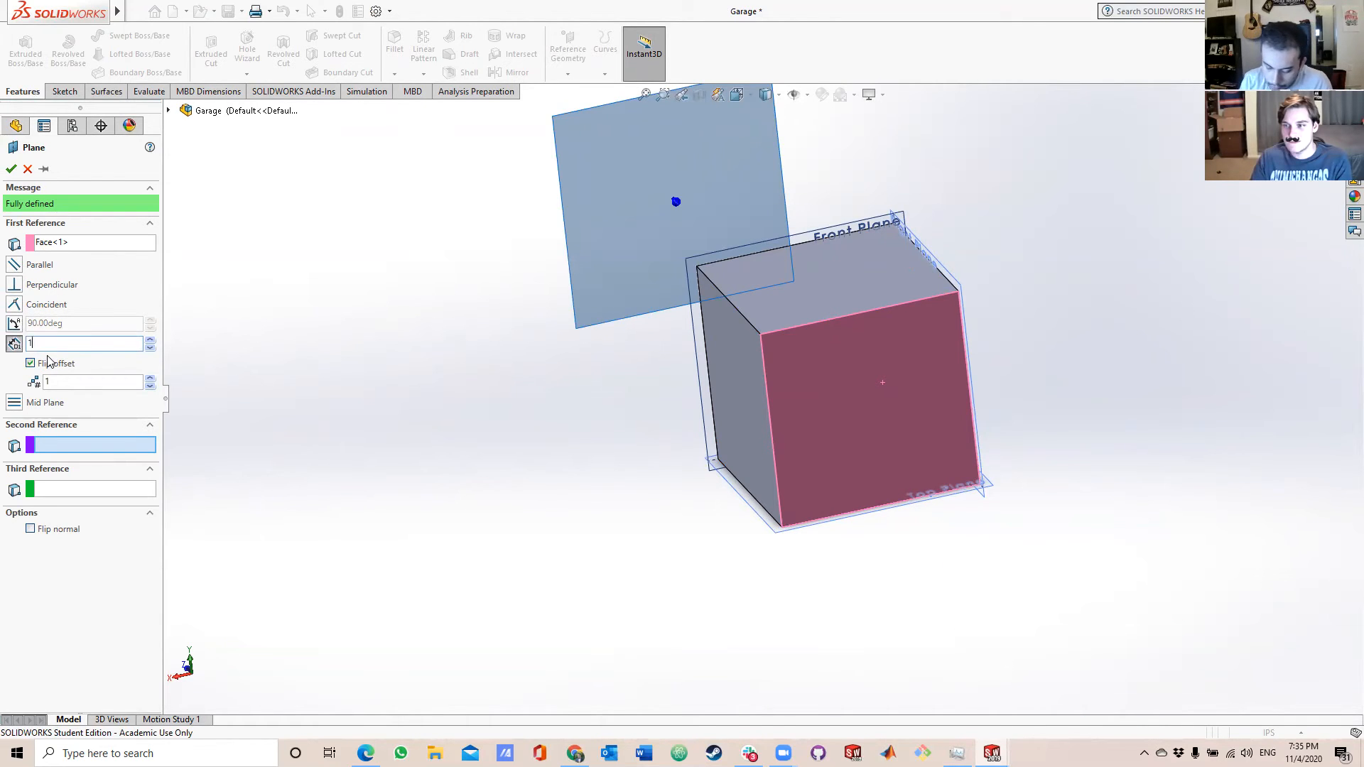
text(1.5)
key(Return)
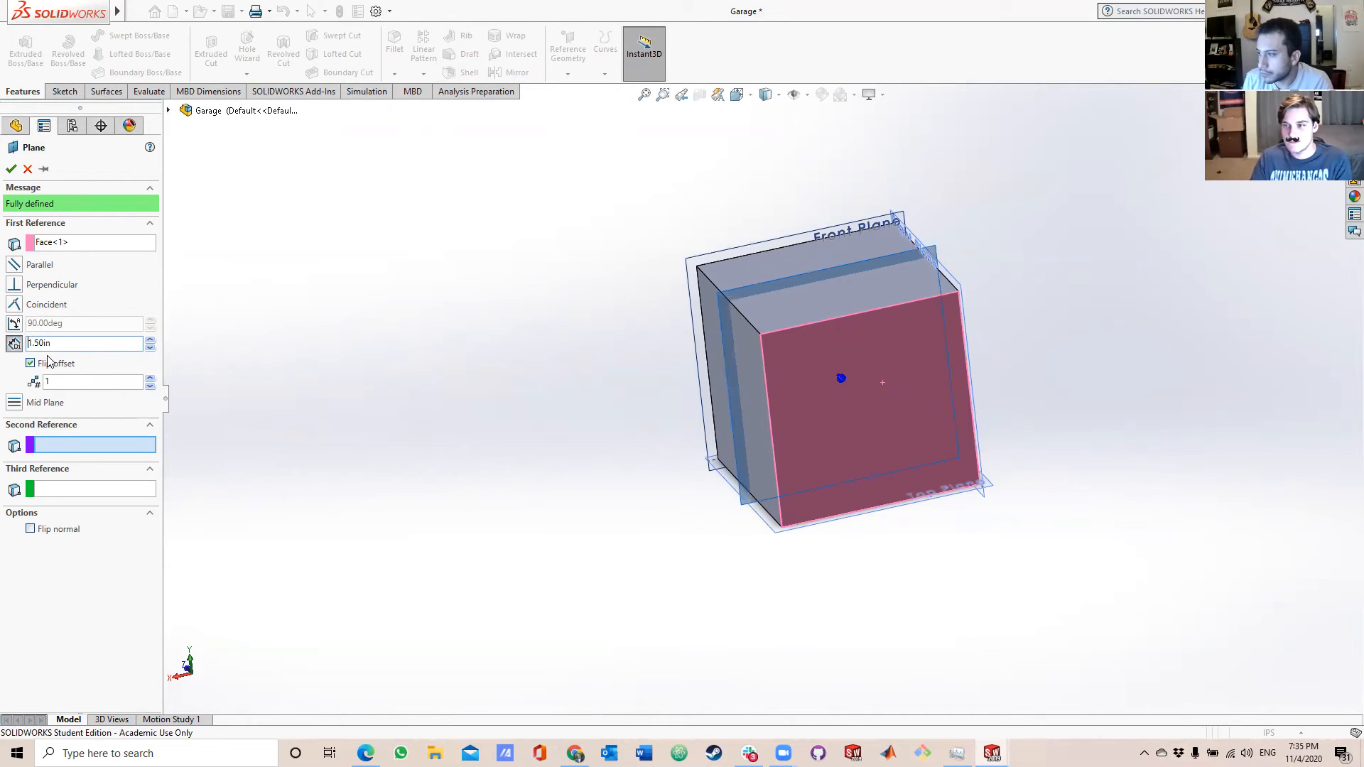
click(15, 172)
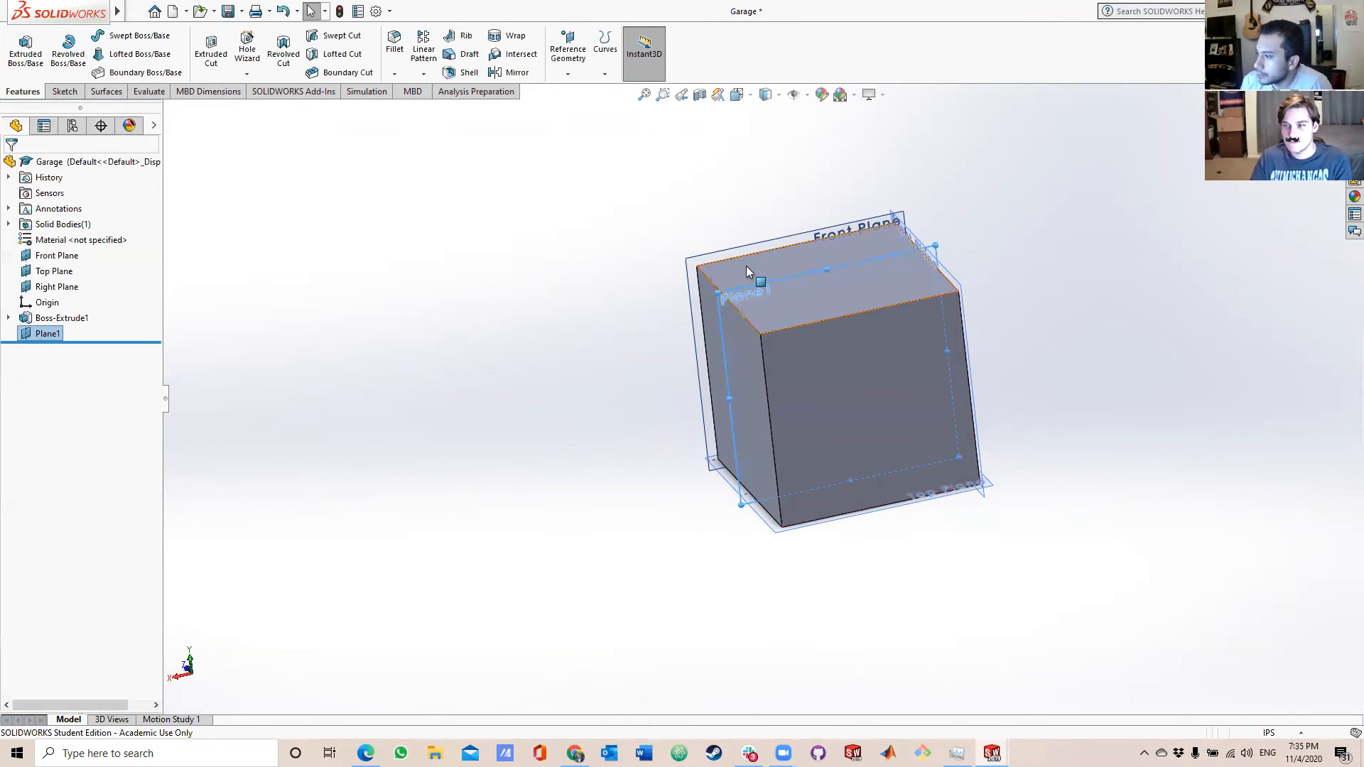
Enlarge the displayed border of the new mid-block plane so it extends well above the block's top face.
drag(935, 245, 943, 93)
middle_drag(648, 135, 891, 324)
scroll(890, 324, up, 4)
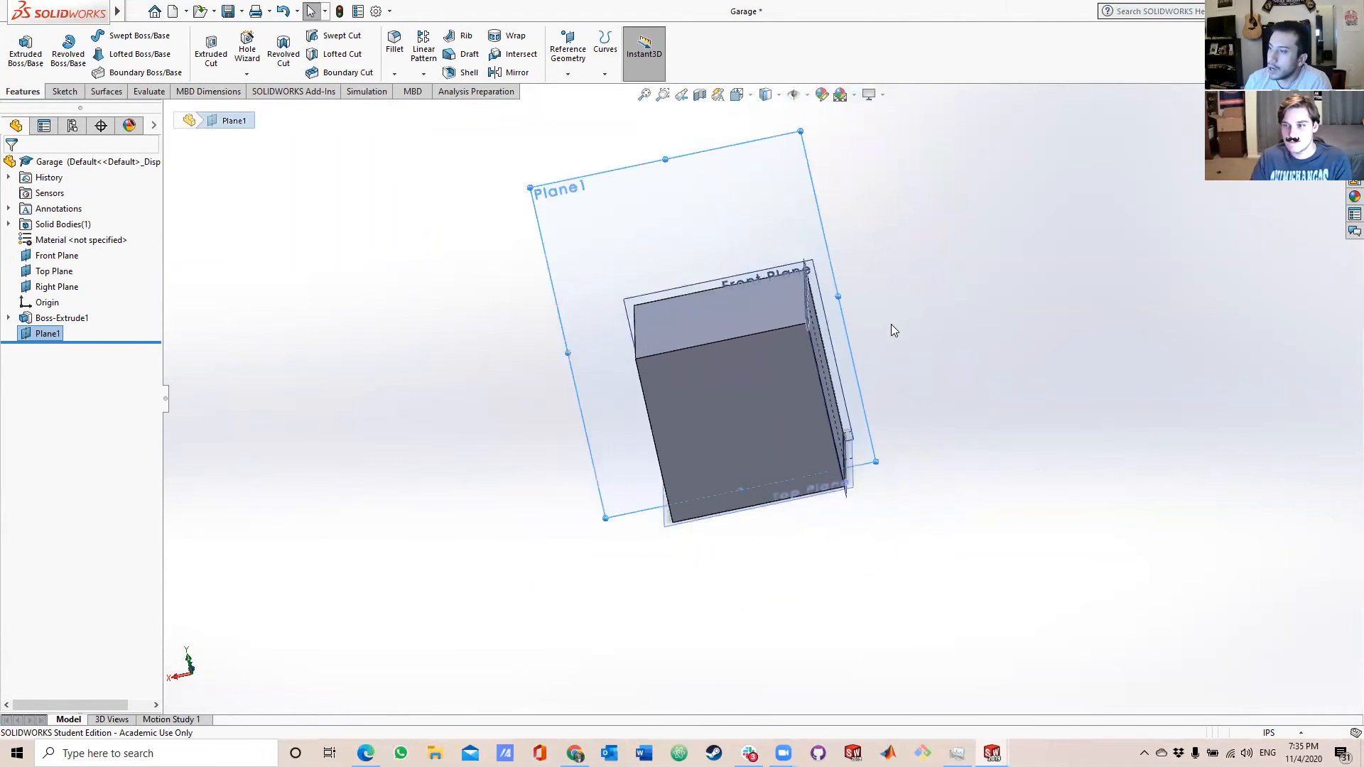
scroll(750, 345, down, 5)
scroll(749, 342, up, 1)
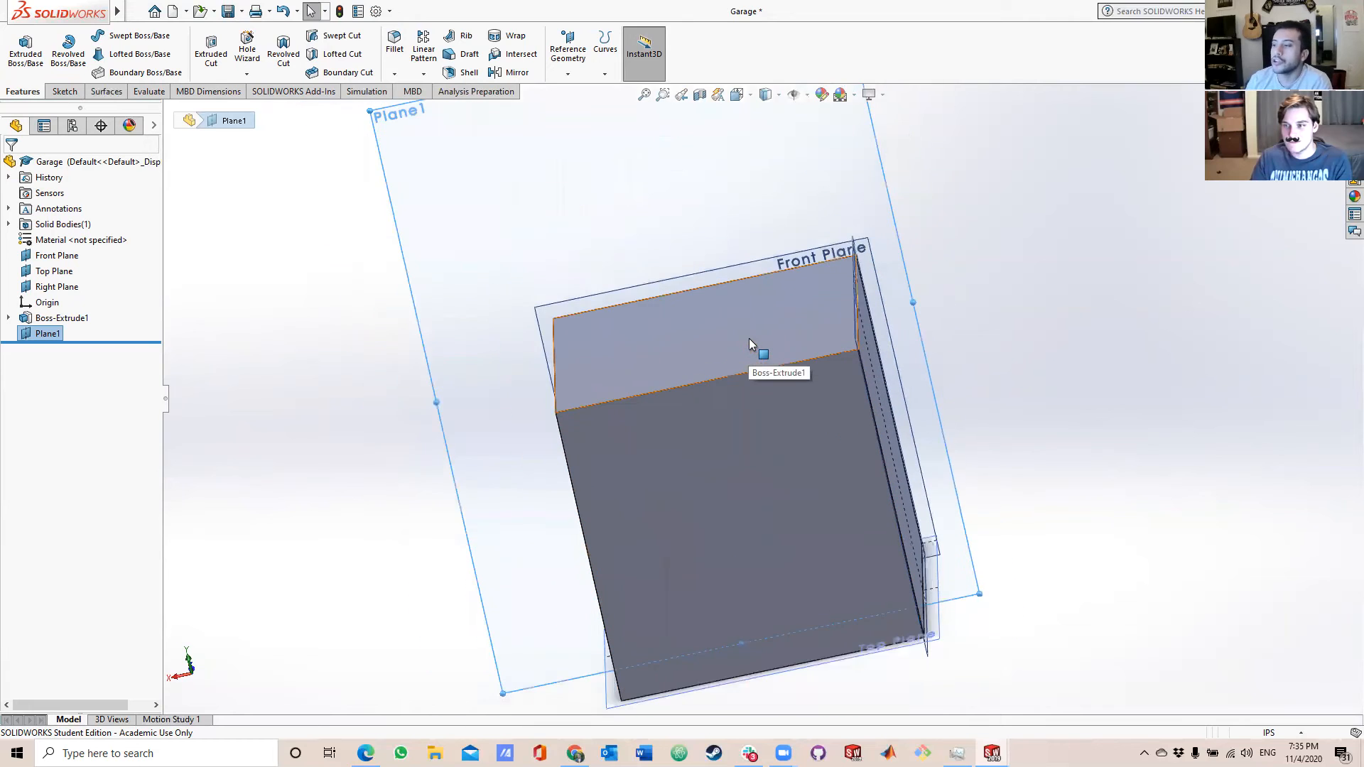
click(76, 93)
click(96, 39)
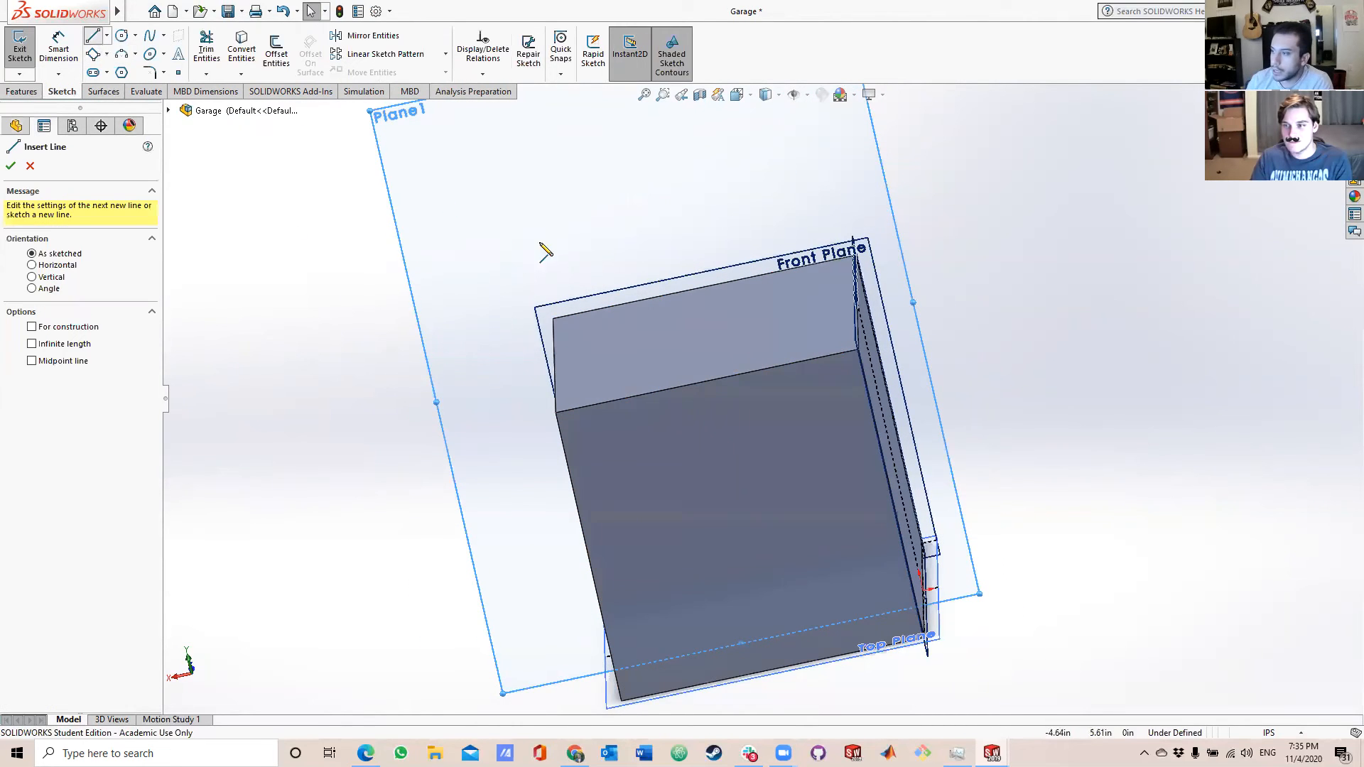
scroll(712, 307, up, 2)
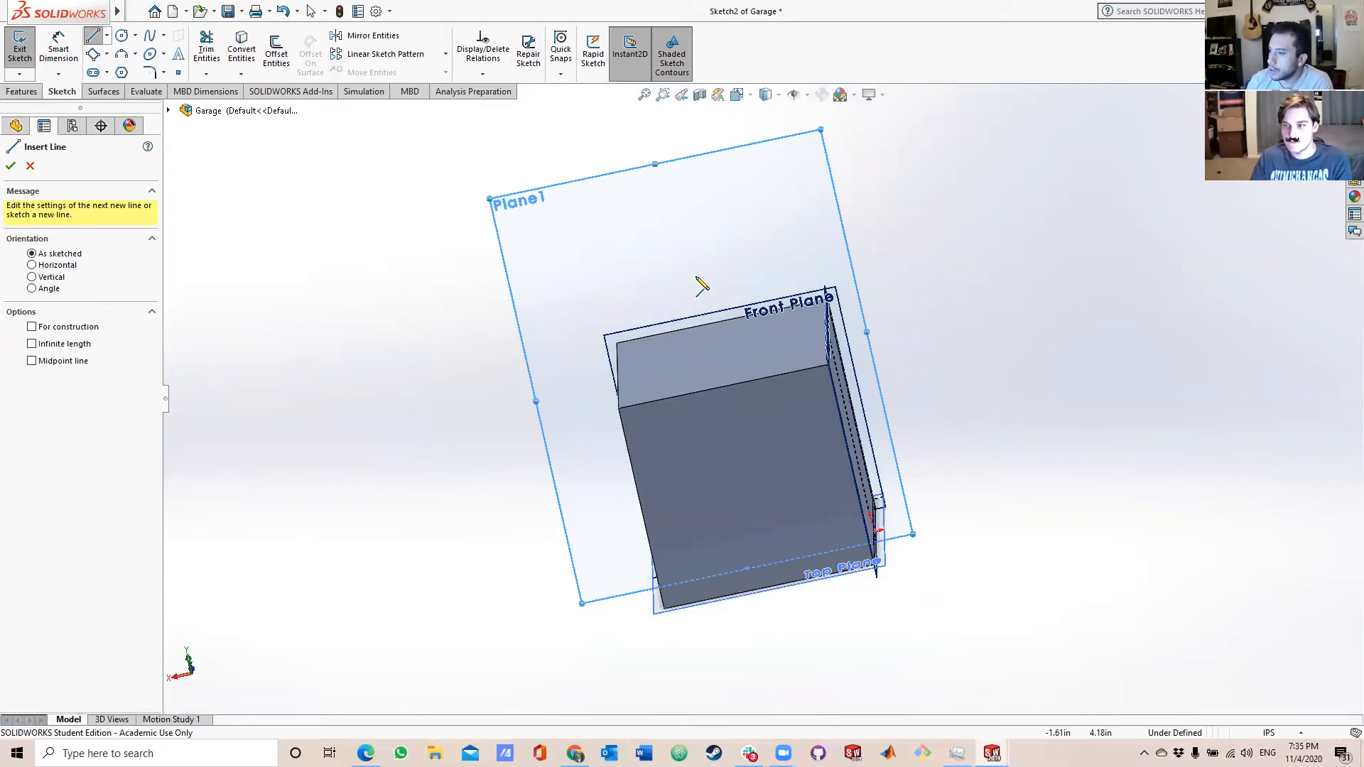
scroll(701, 274, down, 2)
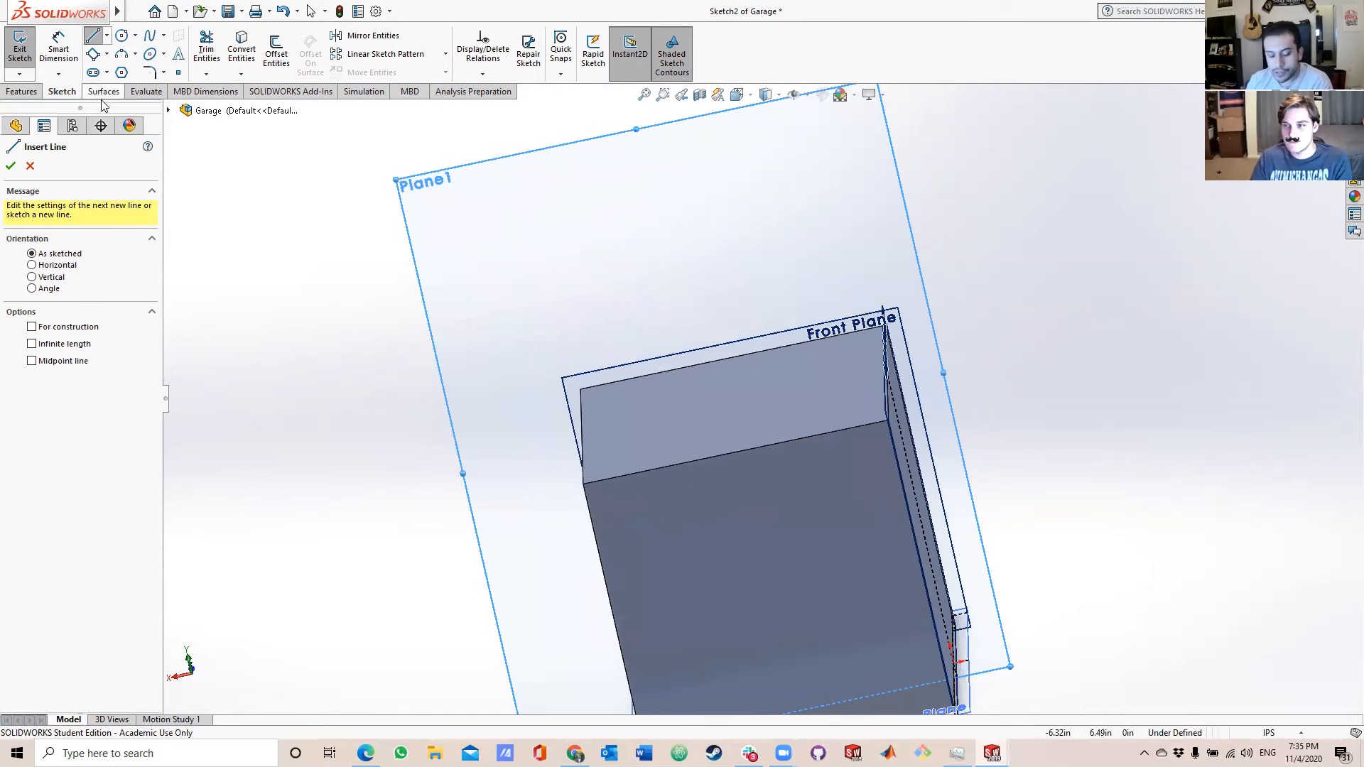
key(Escape)
middle_drag(632, 334, 767, 448)
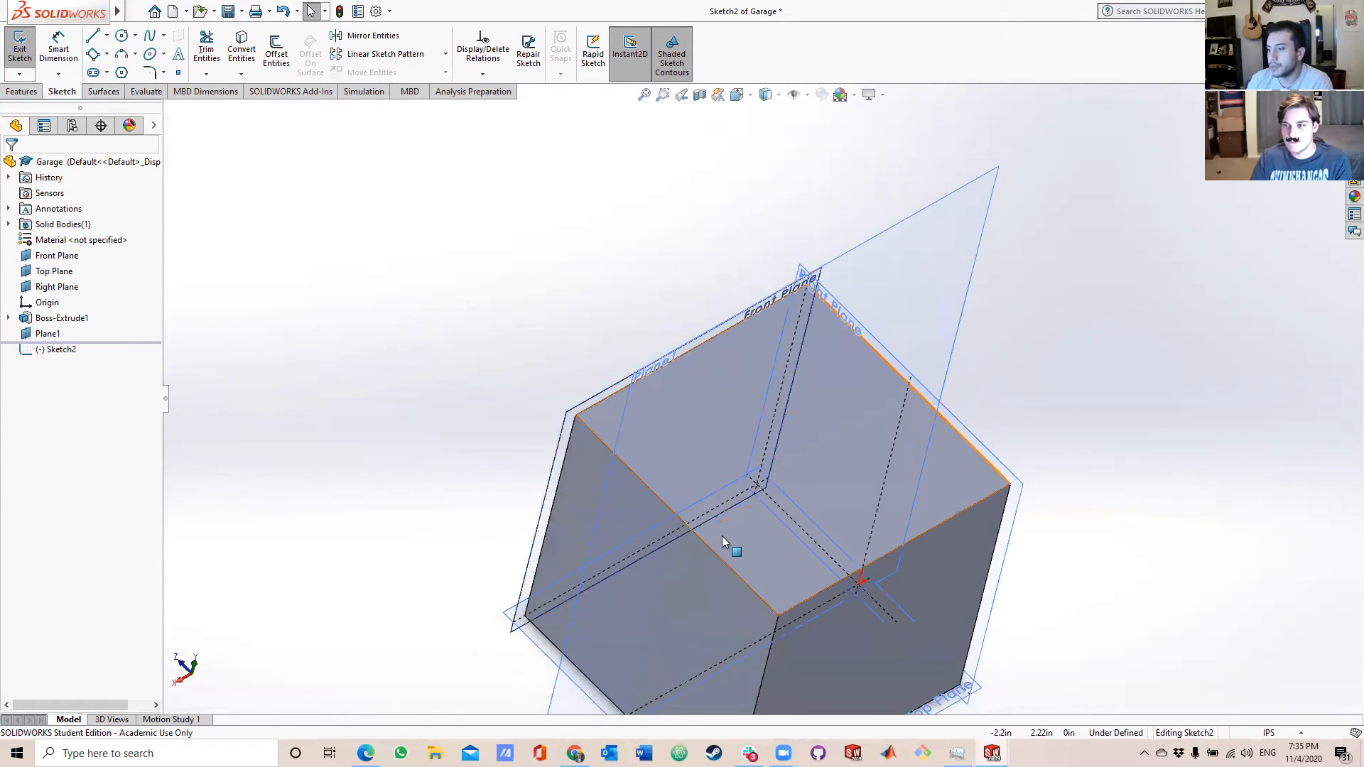
click(107, 36)
click(135, 63)
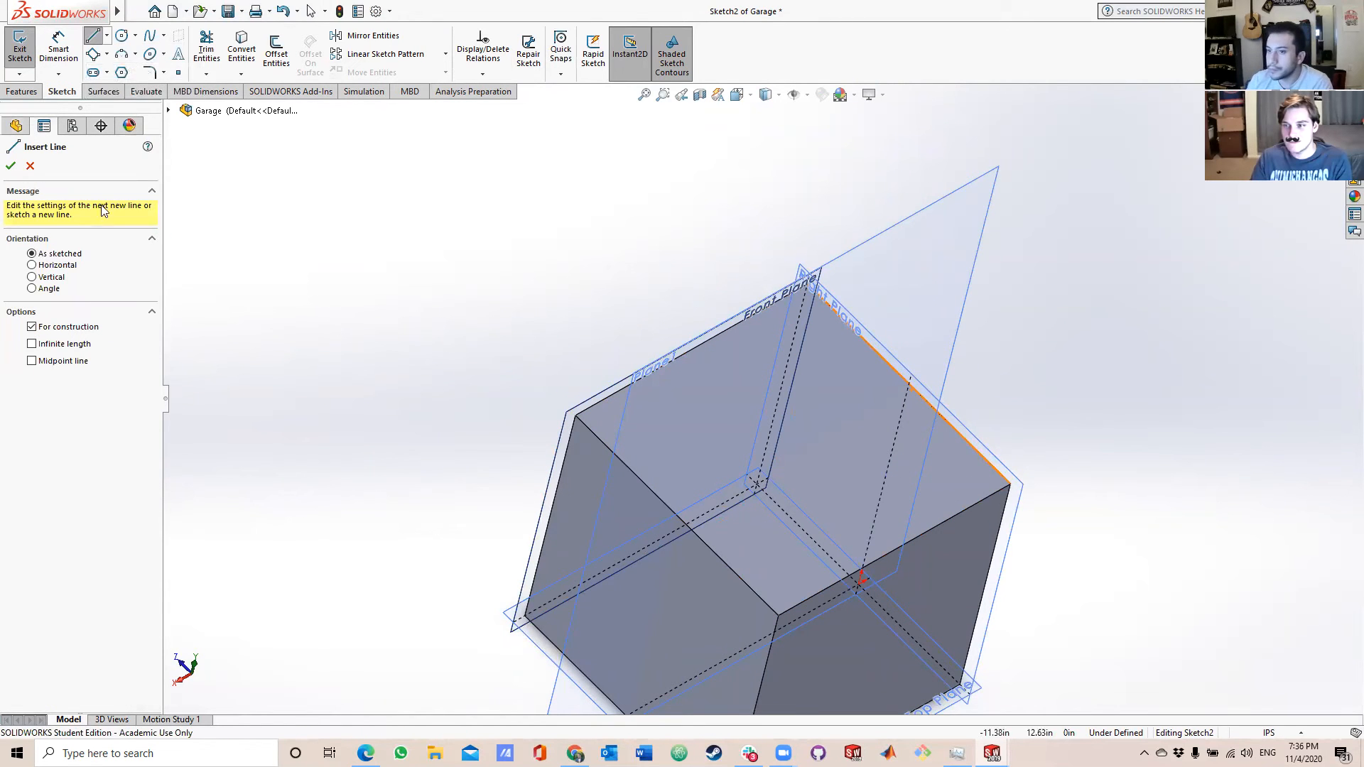
click(32, 167)
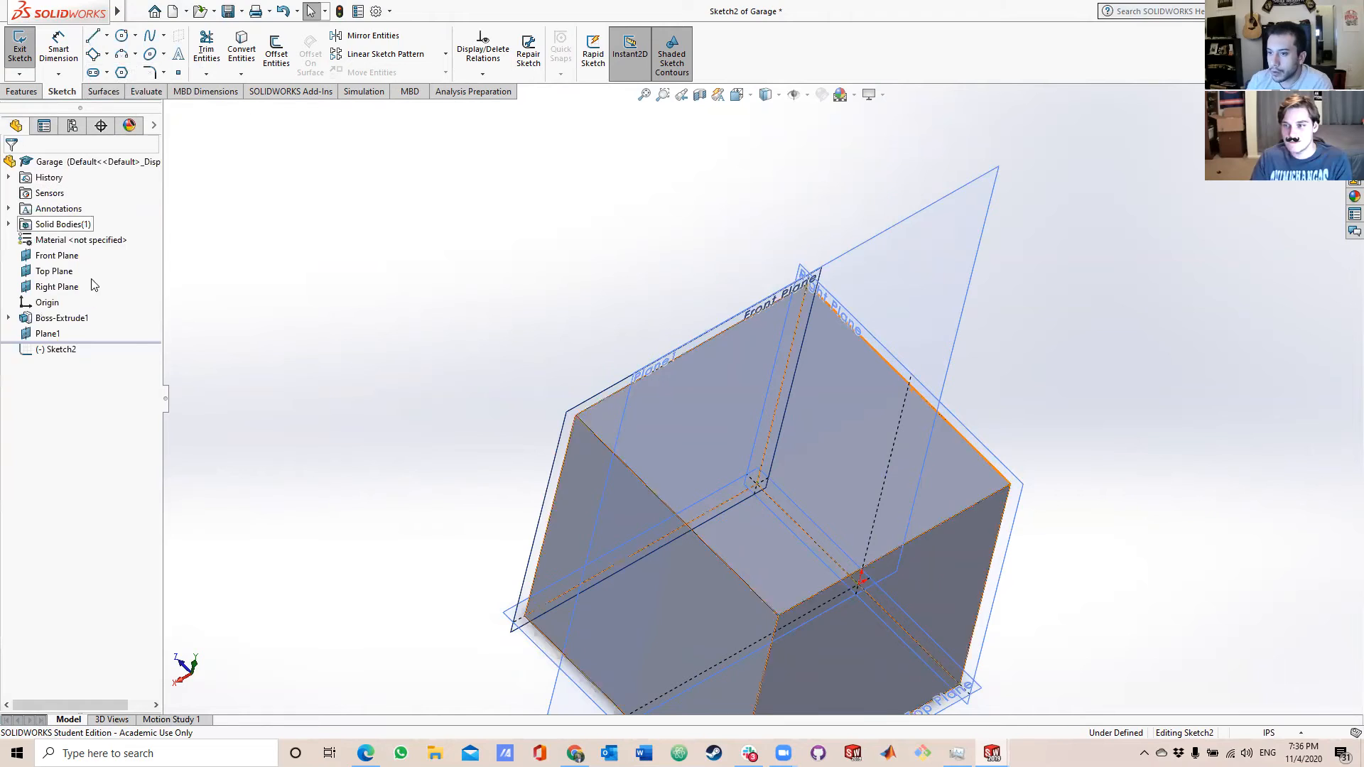
click(974, 485)
click(107, 35)
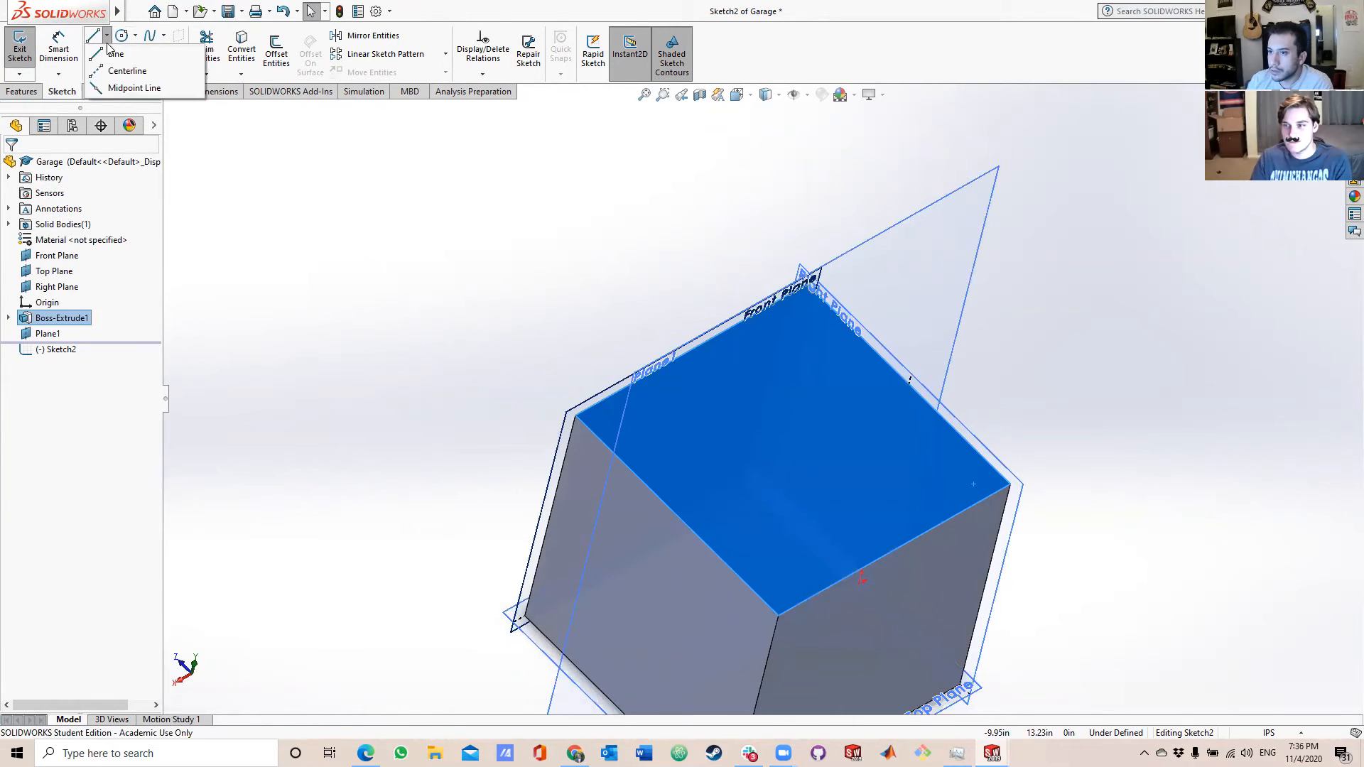
click(117, 70)
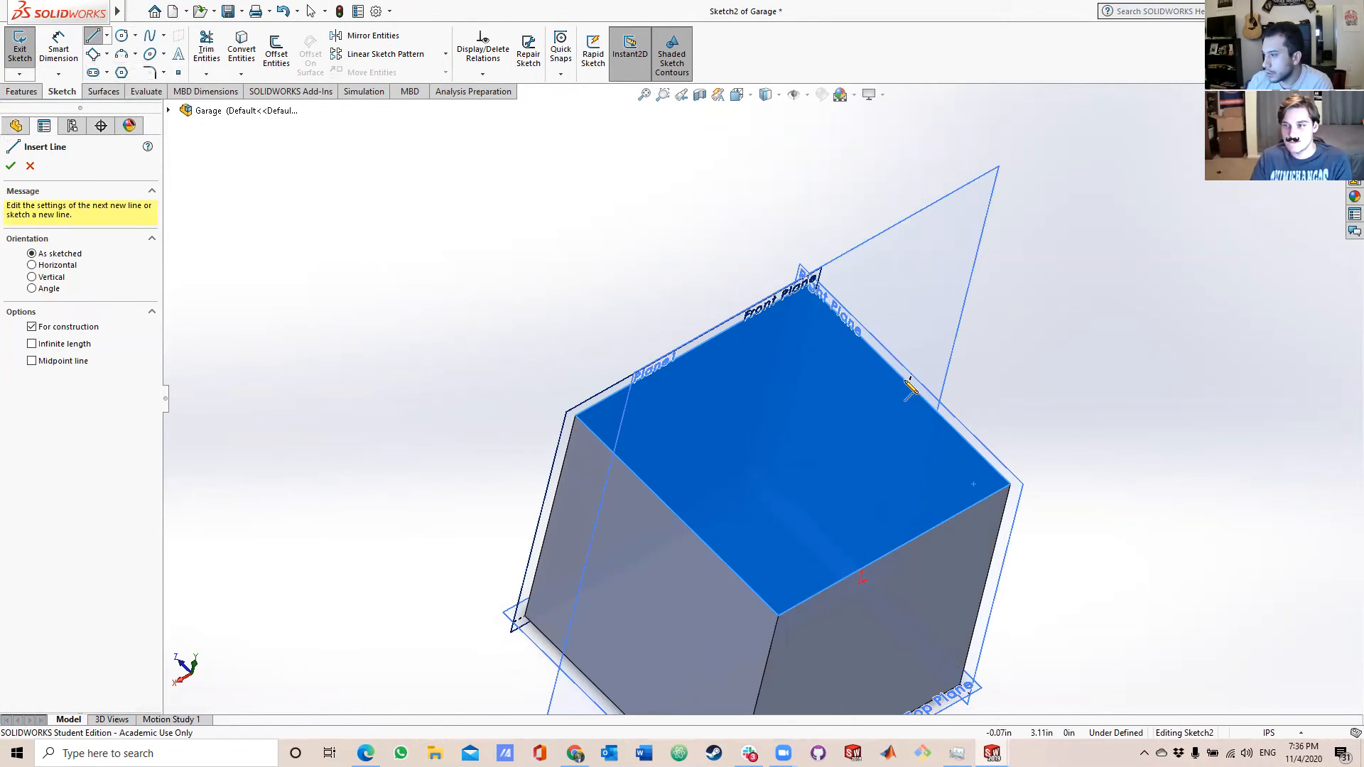
middle_drag(905, 394, 889, 509)
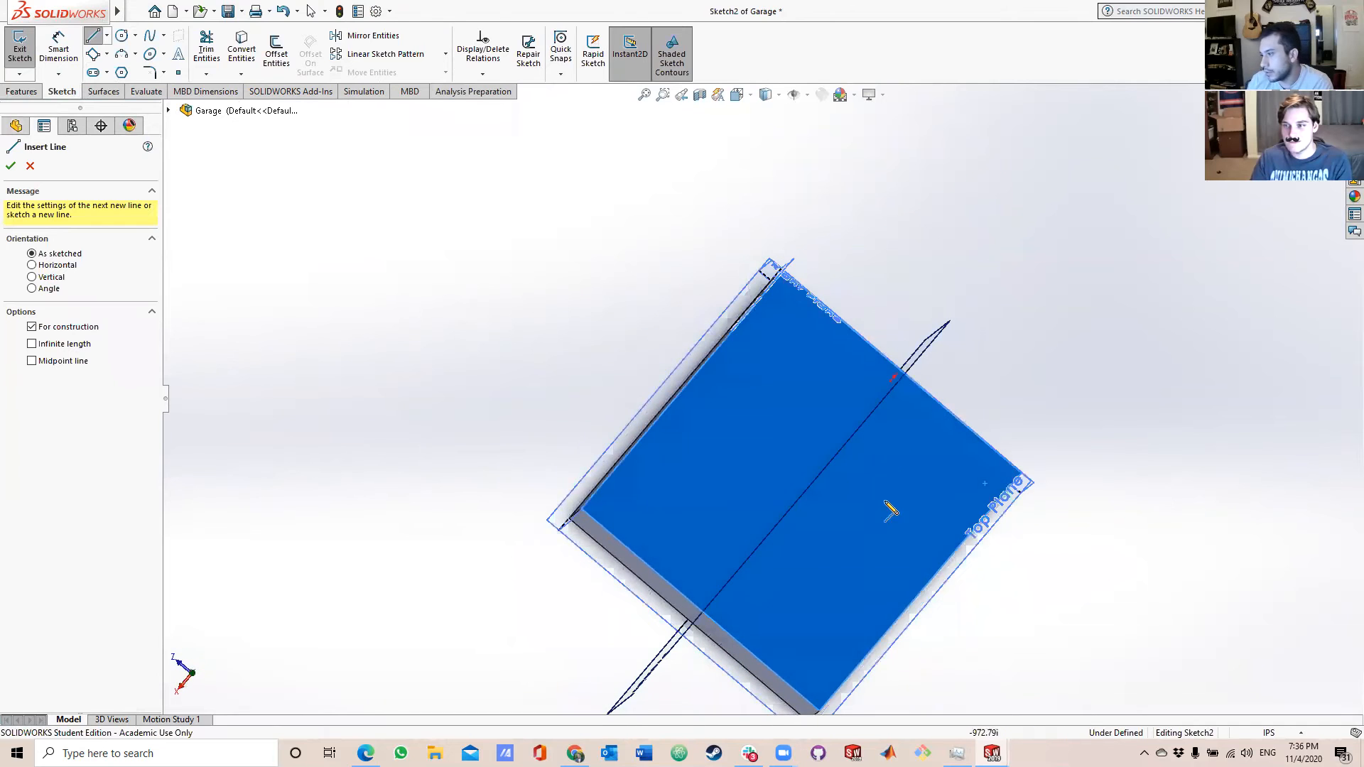
scroll(899, 373, down, 4)
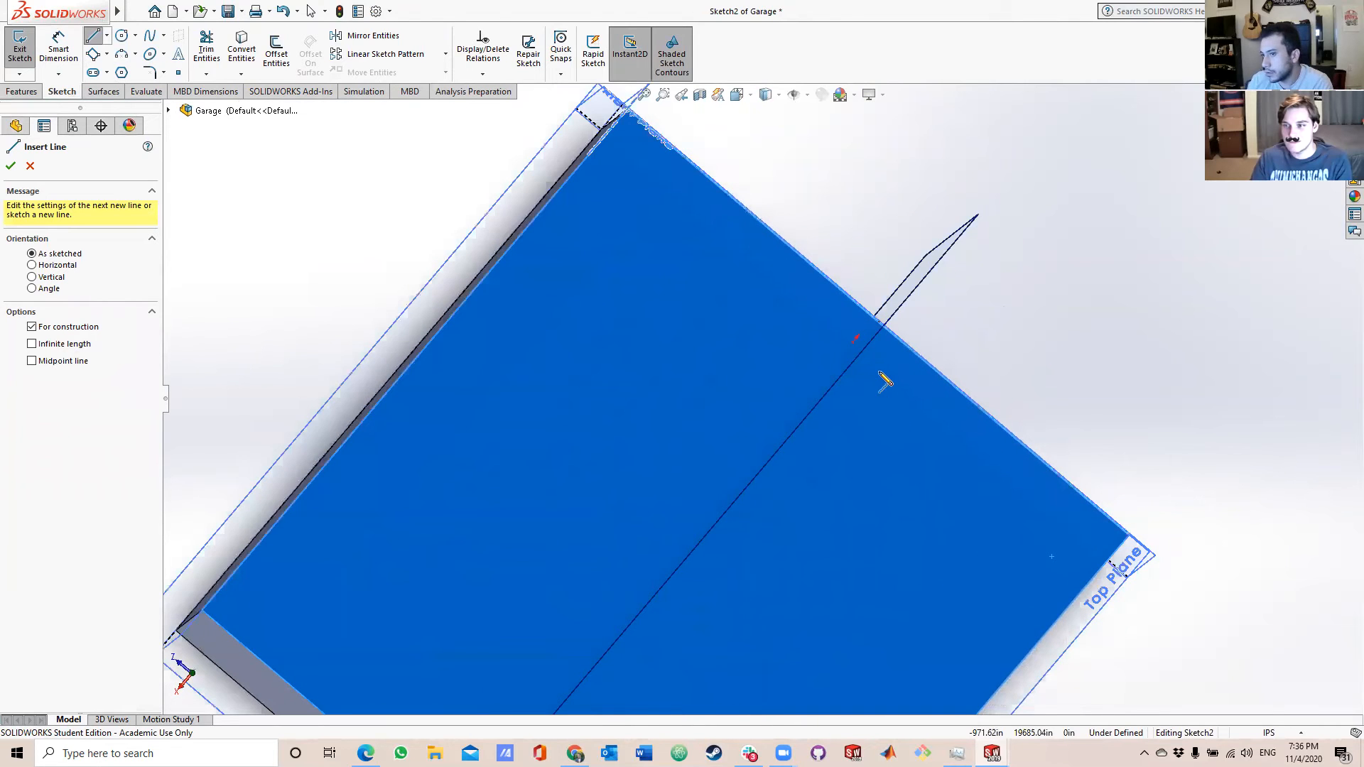
scroll(868, 442, up, 3)
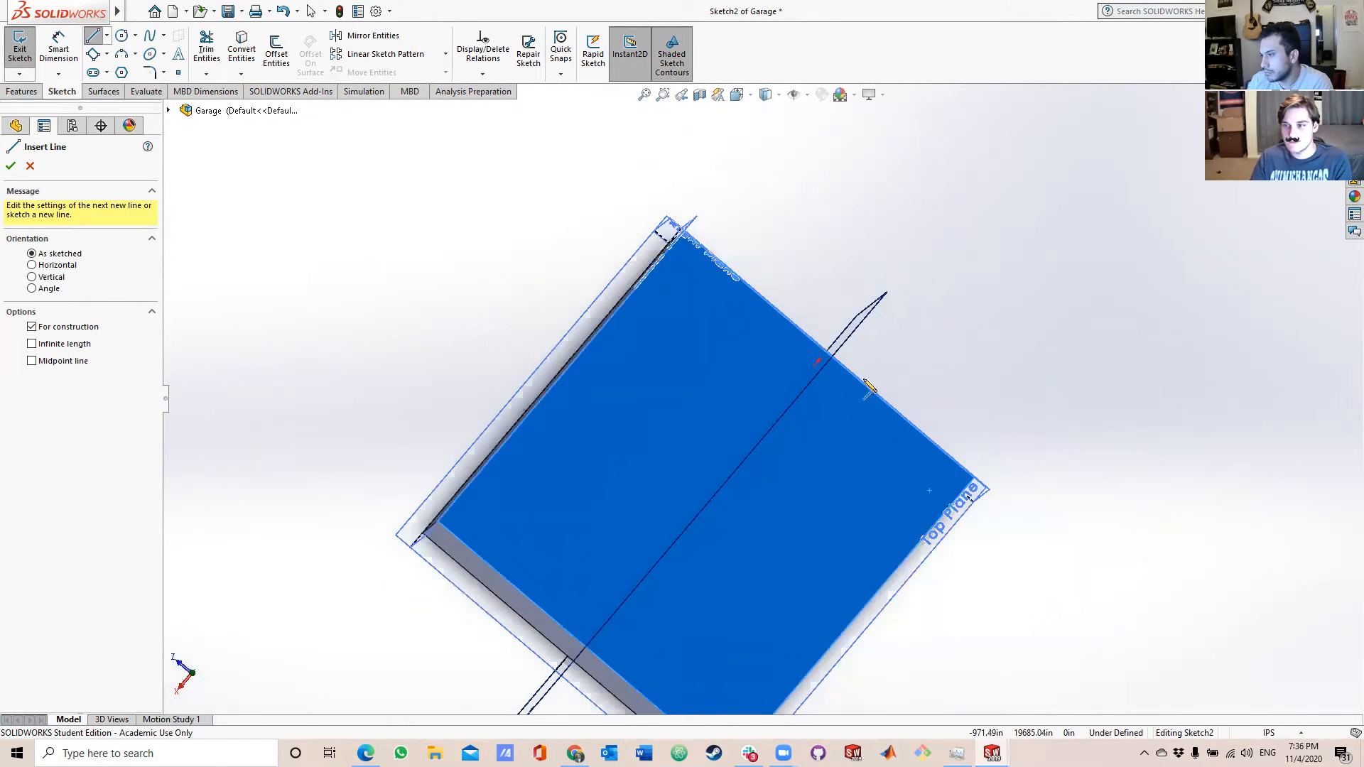
scroll(819, 356, down, 5)
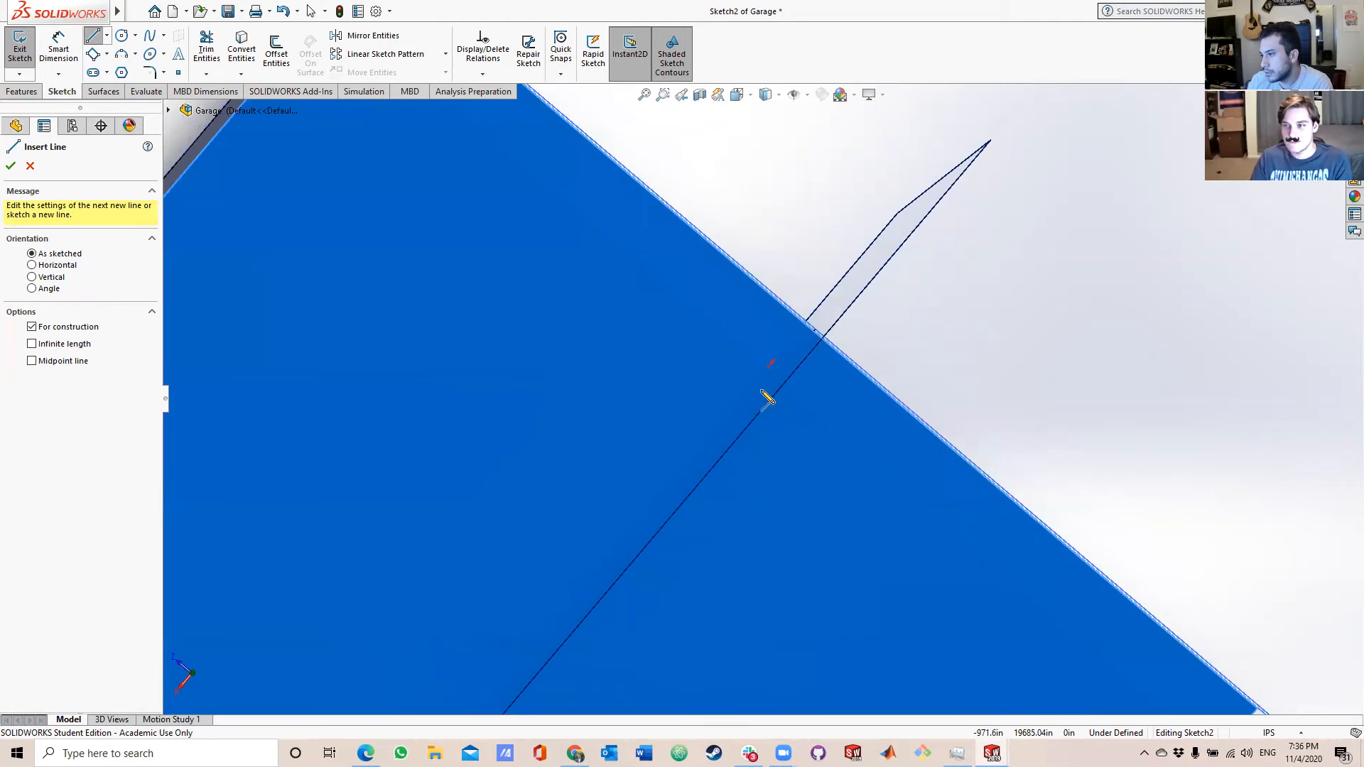
click(28, 166)
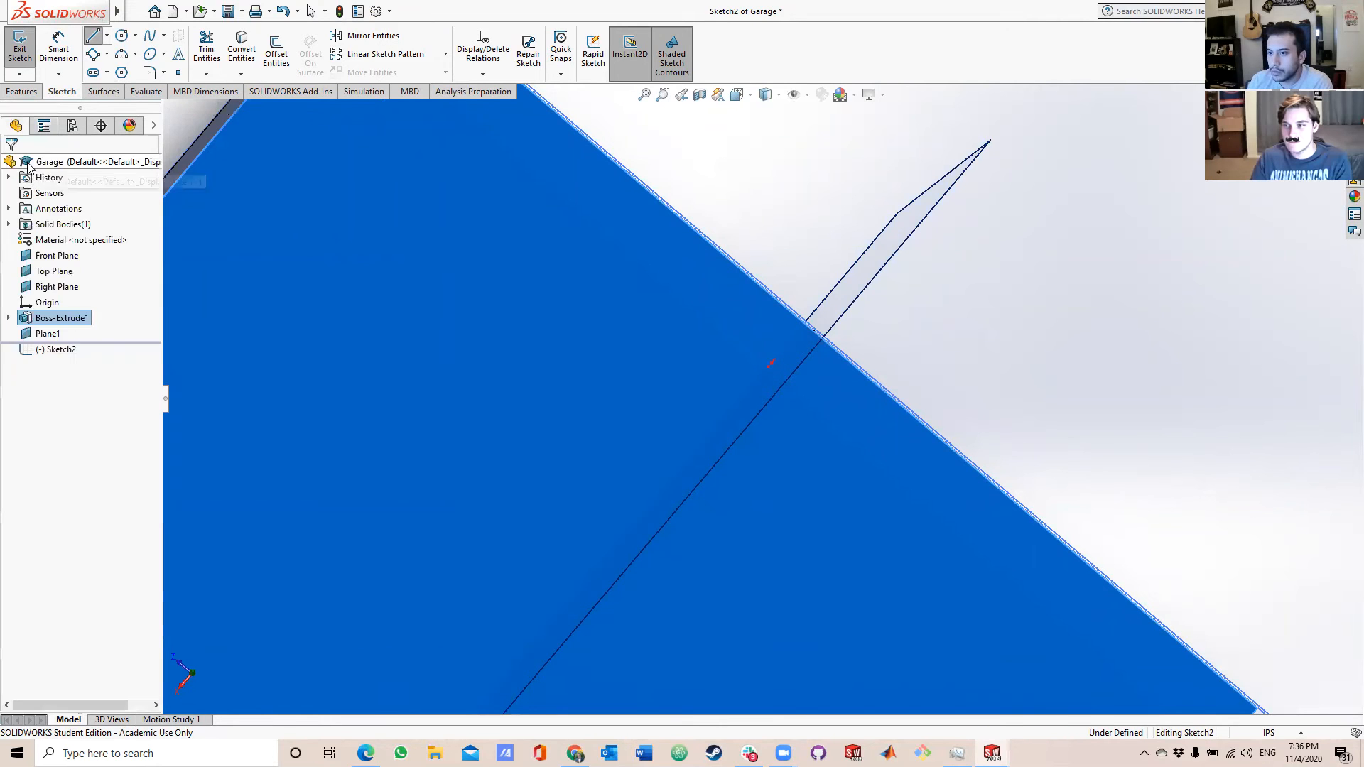
click(74, 350)
right_click(74, 355)
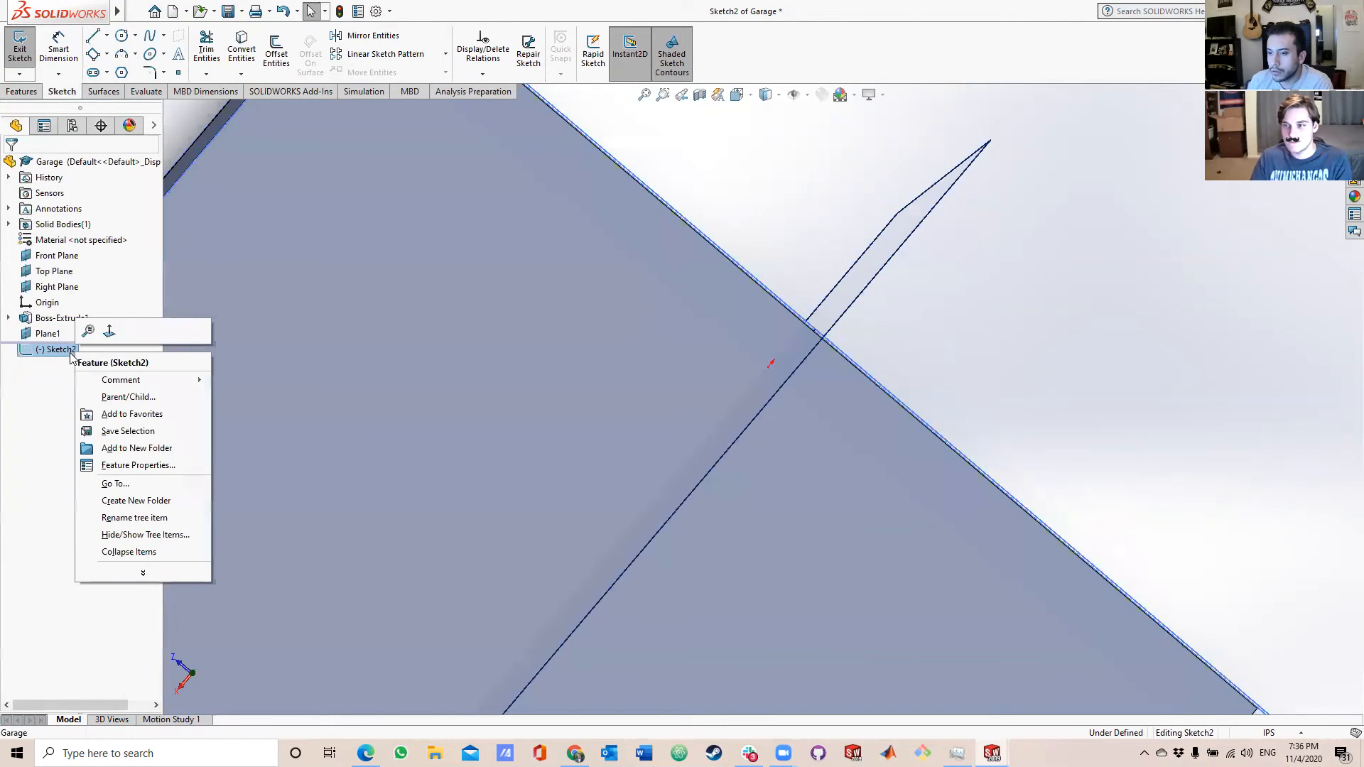
click(44, 377)
click(20, 44)
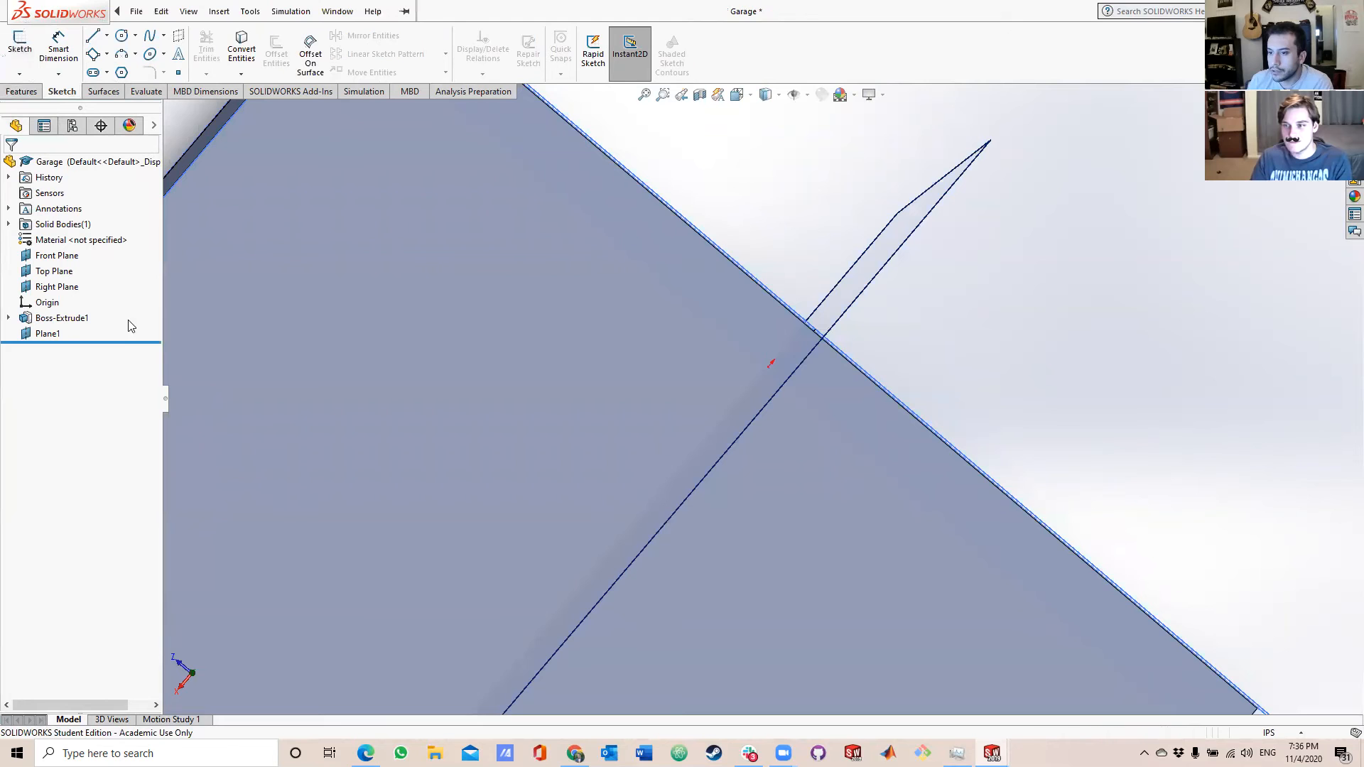
Sketch a centerline across the block's top face between the midpoints of two opposite edges, in line with the mid-block plane, and exit the sketch.
click(517, 368)
click(107, 36)
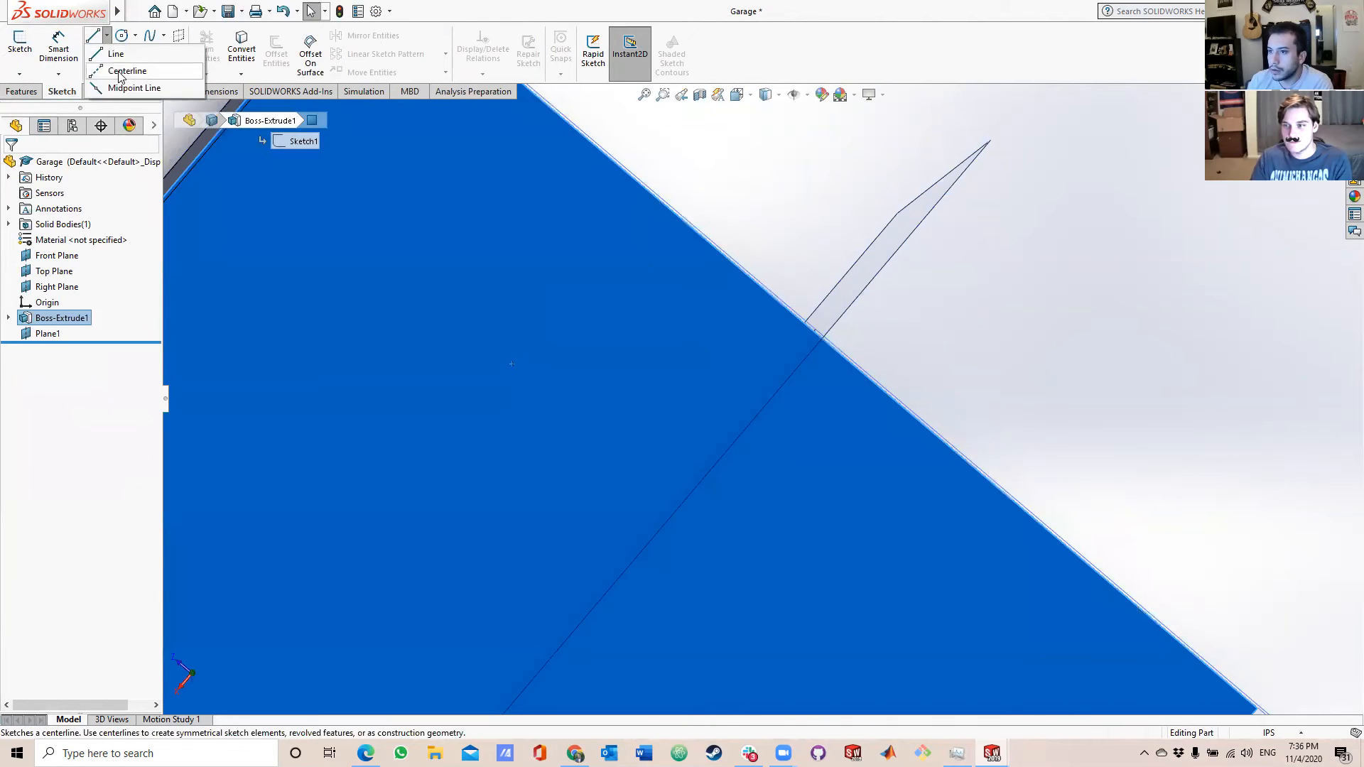
click(127, 69)
click(815, 335)
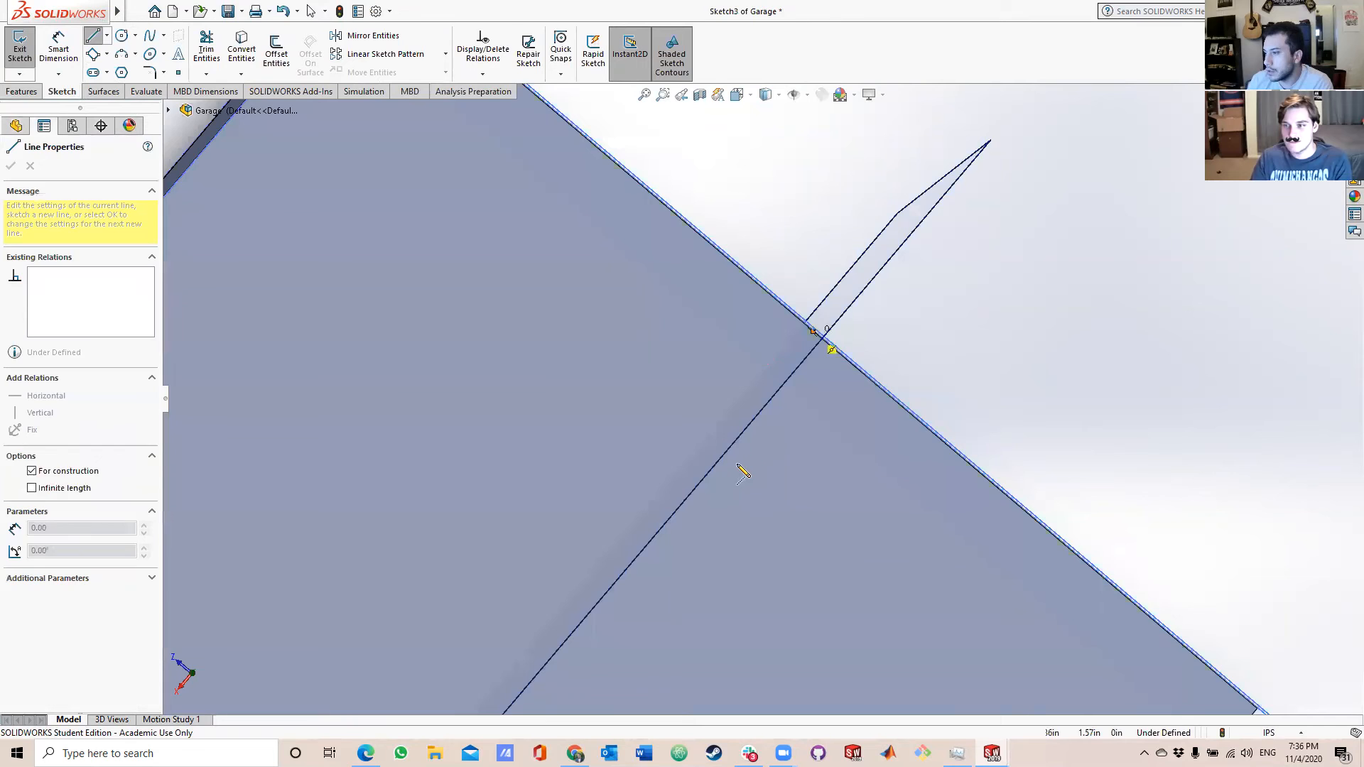
scroll(757, 456, up, 5)
scroll(674, 510, down, 2)
scroll(674, 510, up, 3)
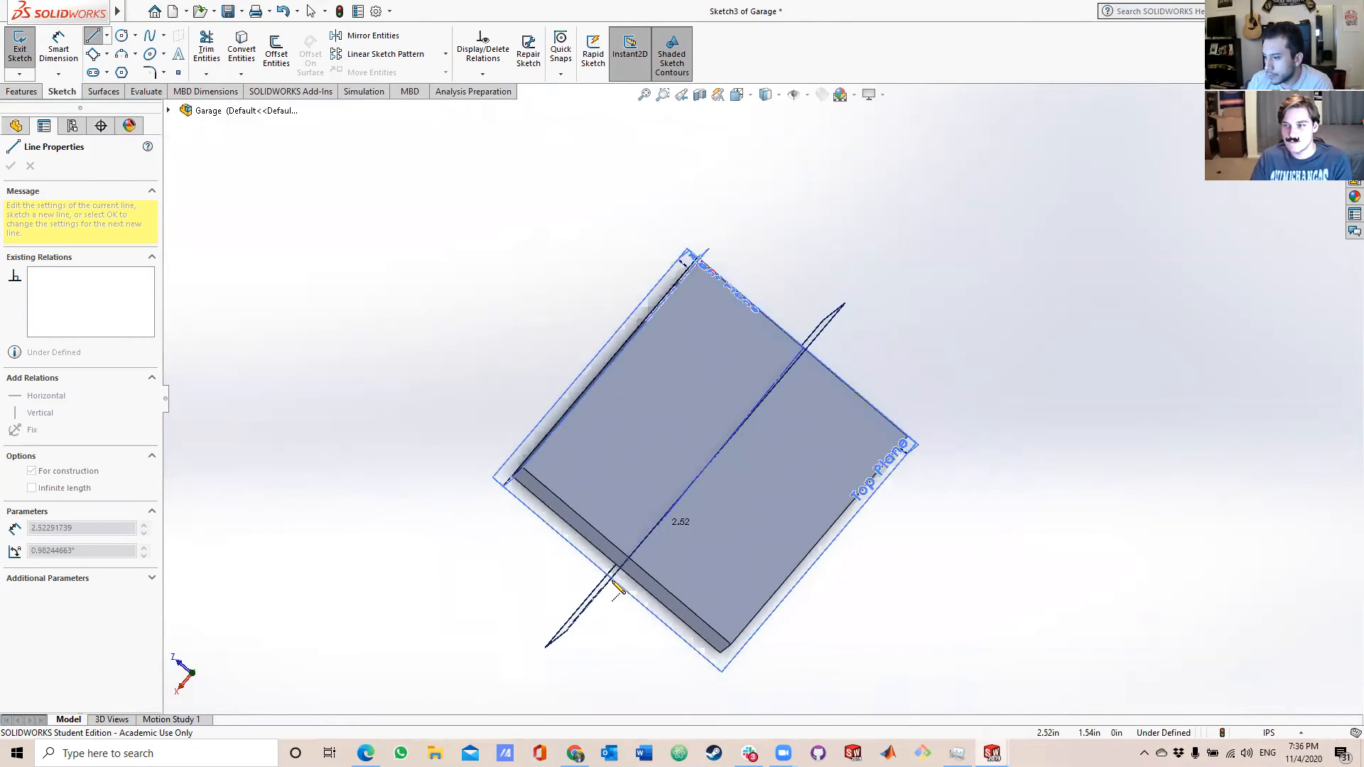
scroll(679, 526, down, 5)
click(703, 471)
key(Escape)
mouse_move(901, 408)
middle_down()
mouse_move(742, 287)
mouse_move(614, 422)
mouse_move(718, 532)
mouse_move(776, 523)
mouse_move(899, 405)
middle_up()
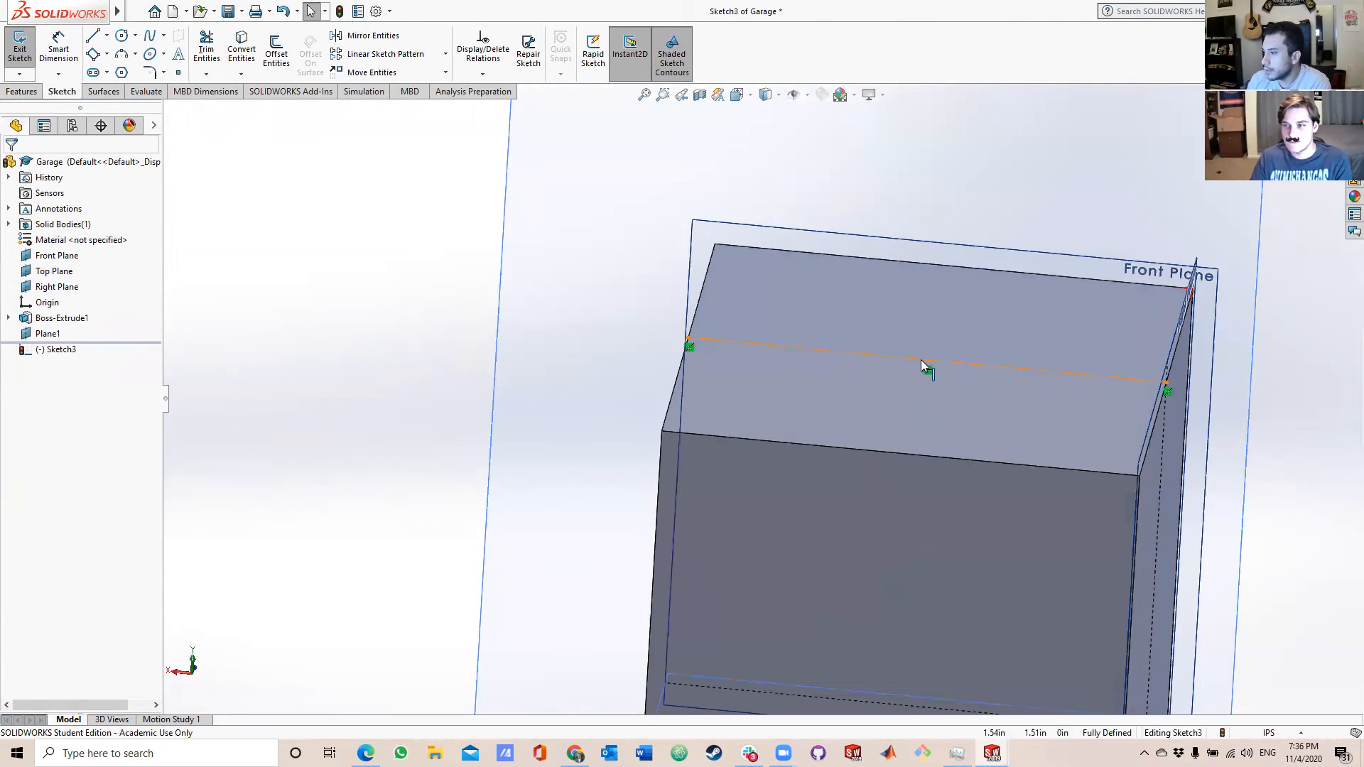
click(20, 50)
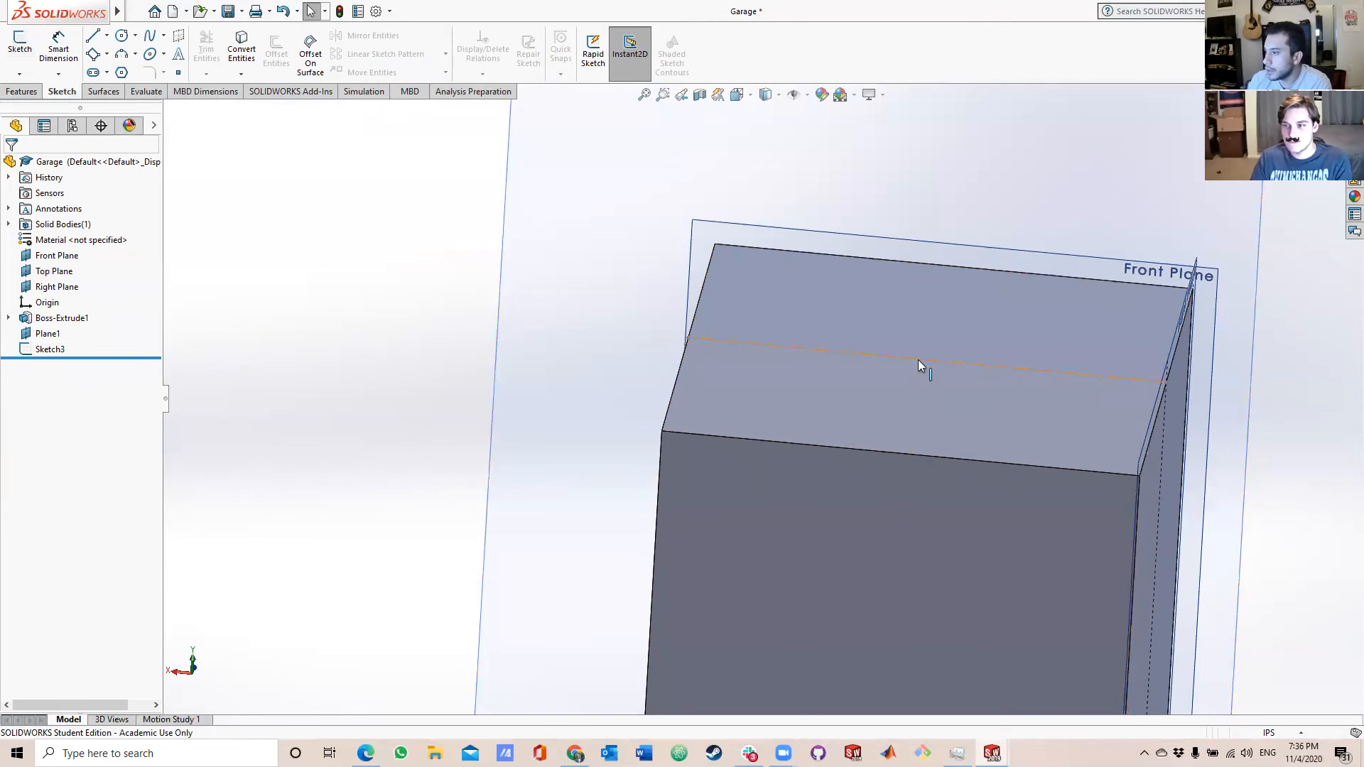
Start a sketch on the mid-block plane and draw a horizontal line about 1.56 in long from the block's top edge along the centerline.
scroll(625, 357, up, 2)
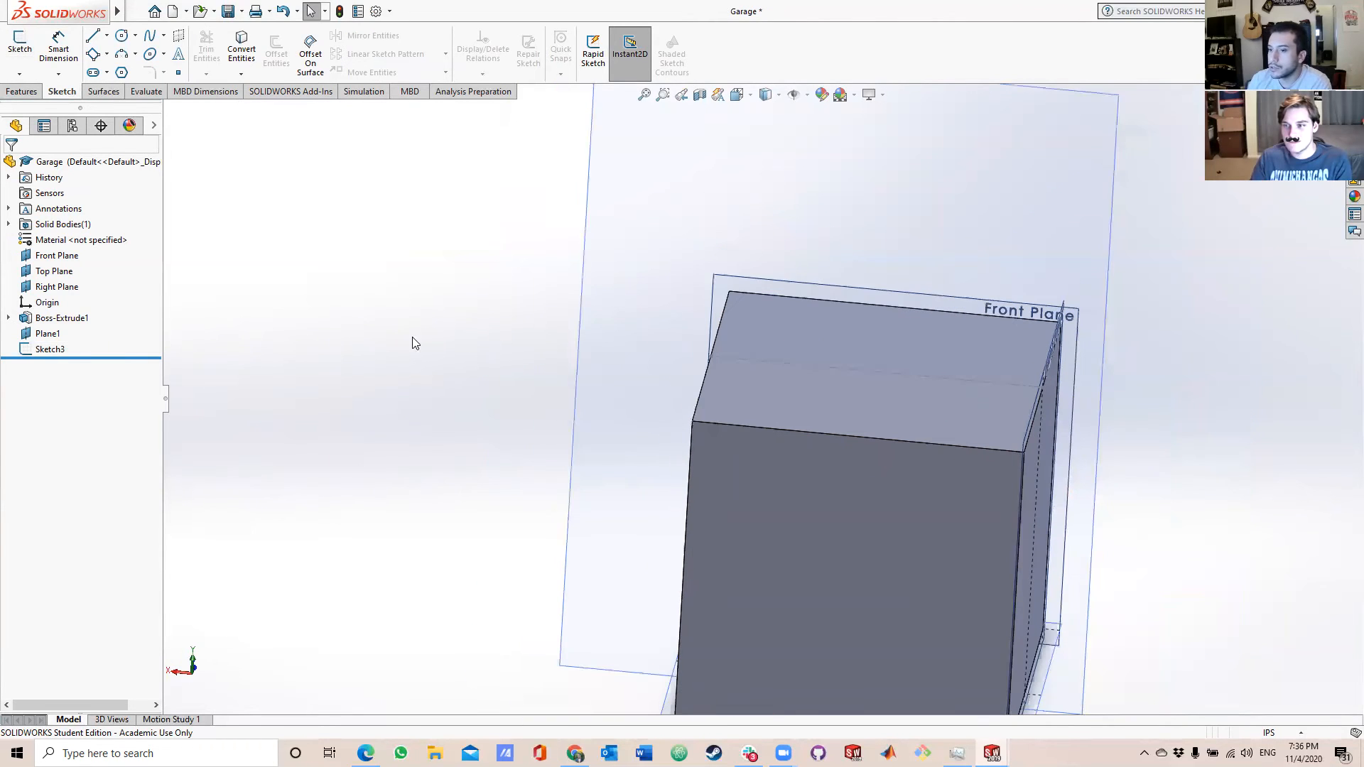
scroll(933, 256, up, 2)
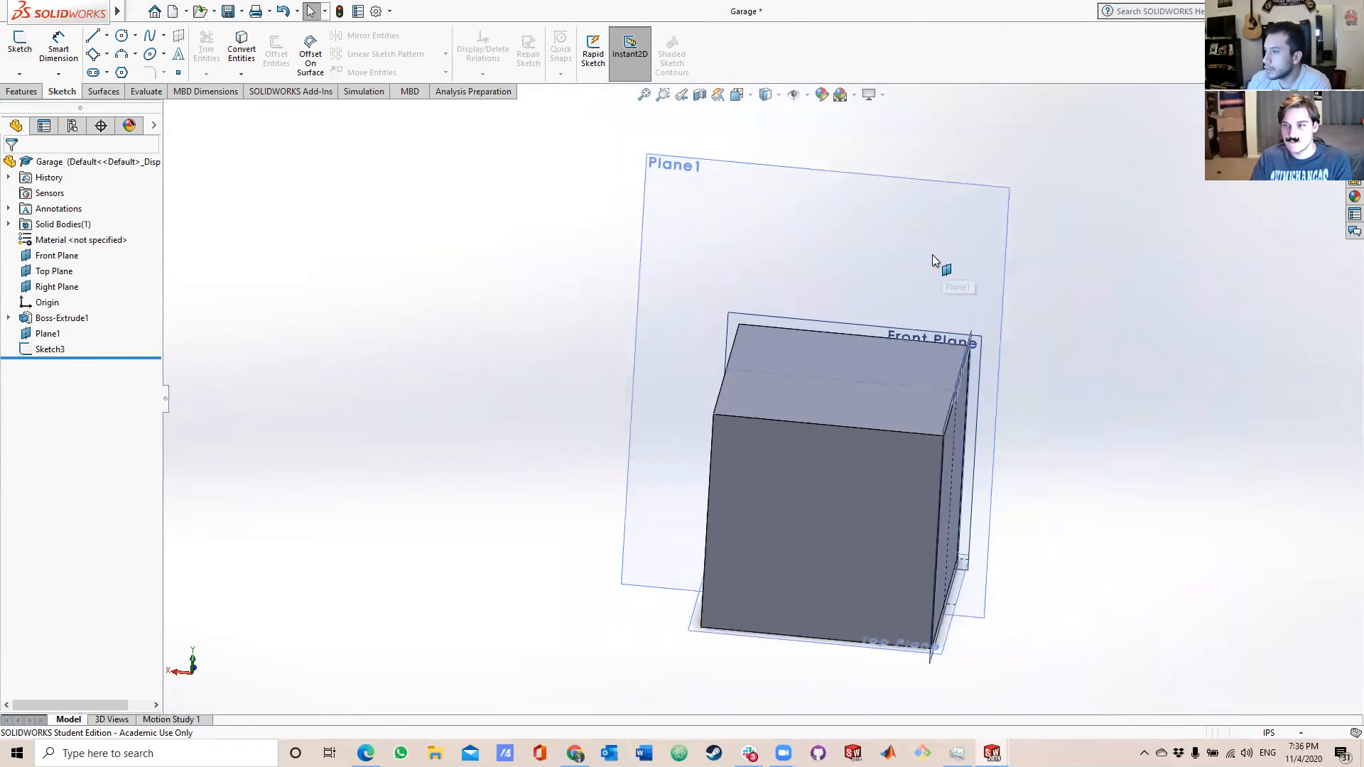
click(916, 254)
scroll(913, 256, down, 3)
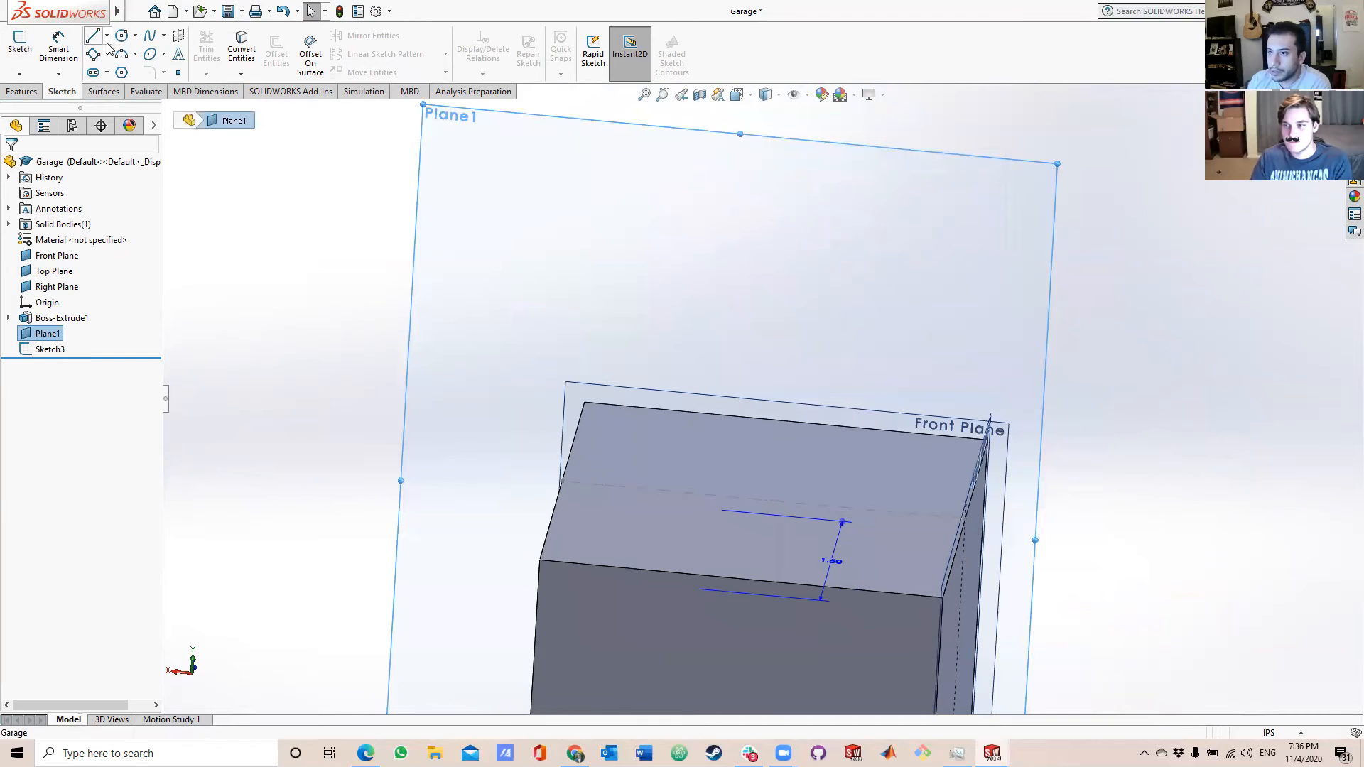
click(107, 36)
click(113, 57)
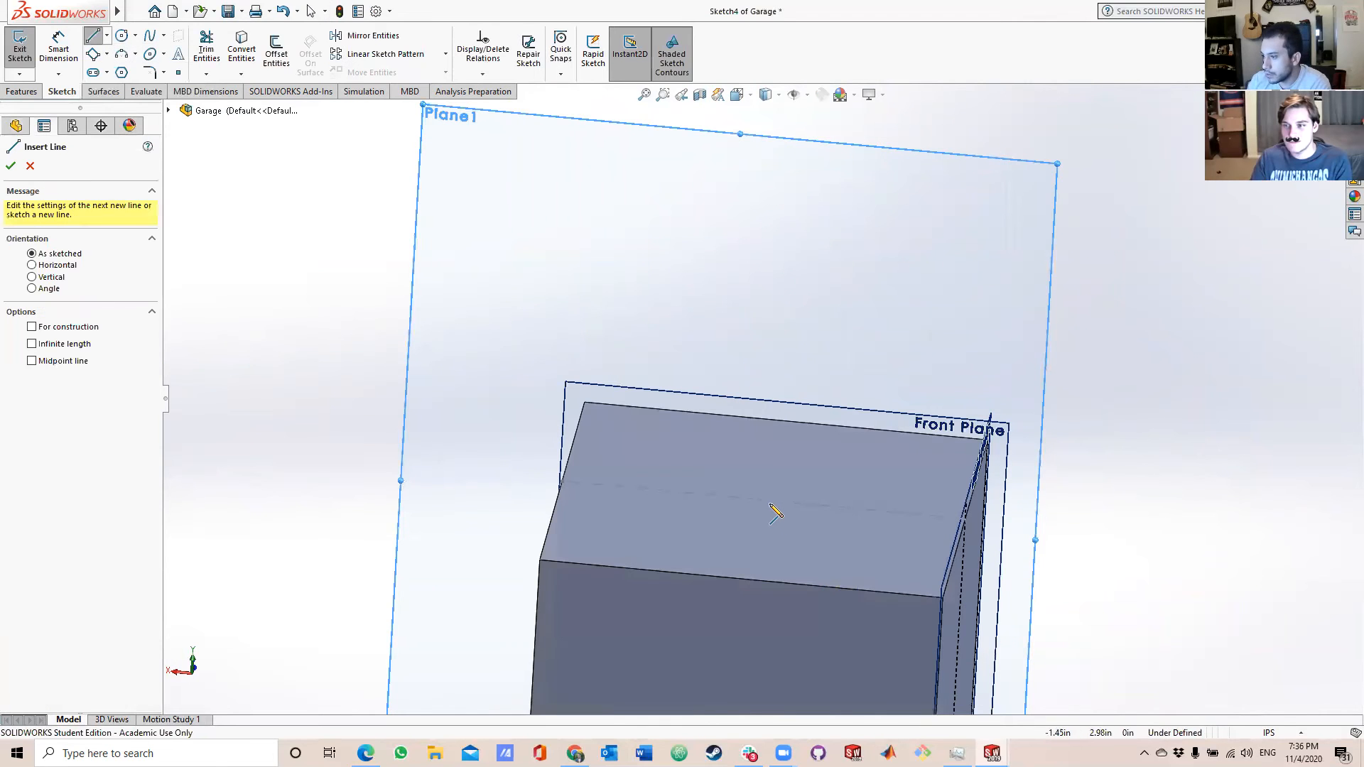
scroll(764, 508, down, 3)
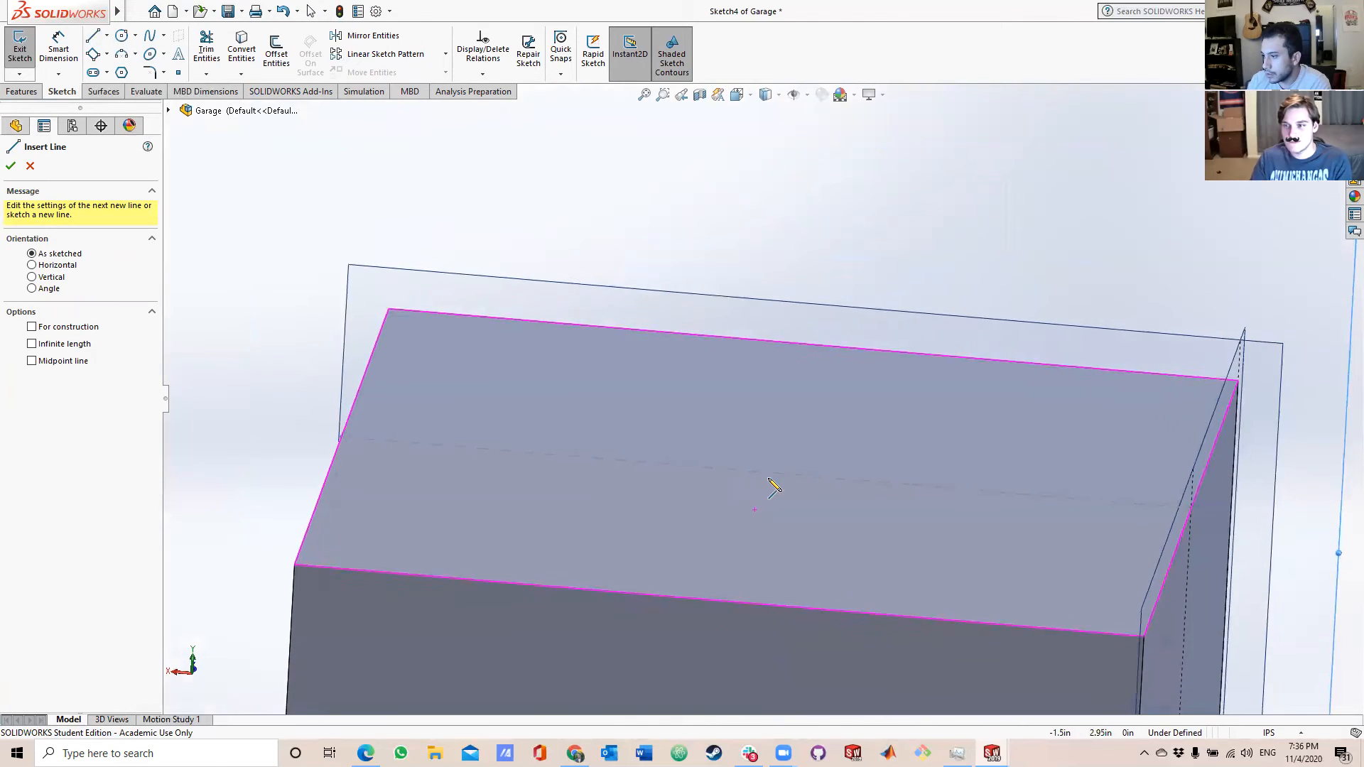
click(1192, 509)
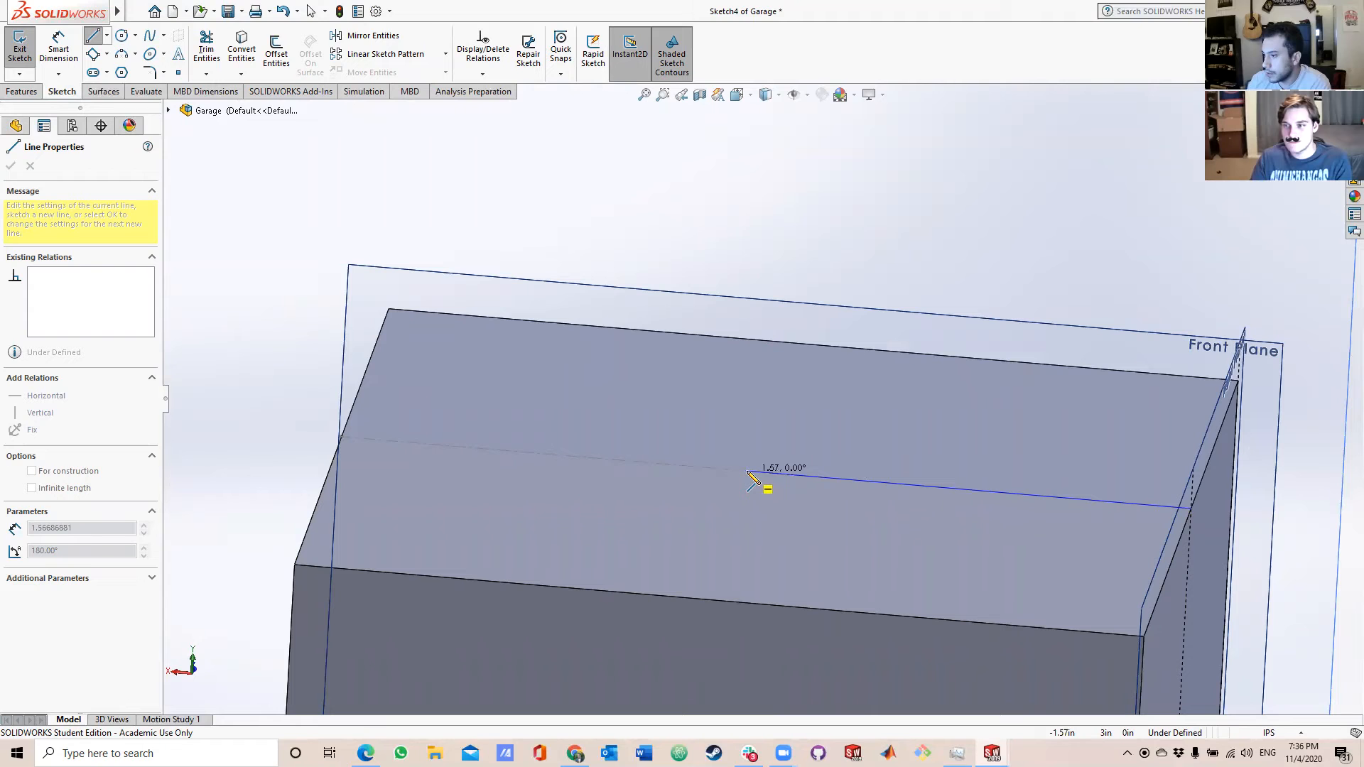
click(750, 472)
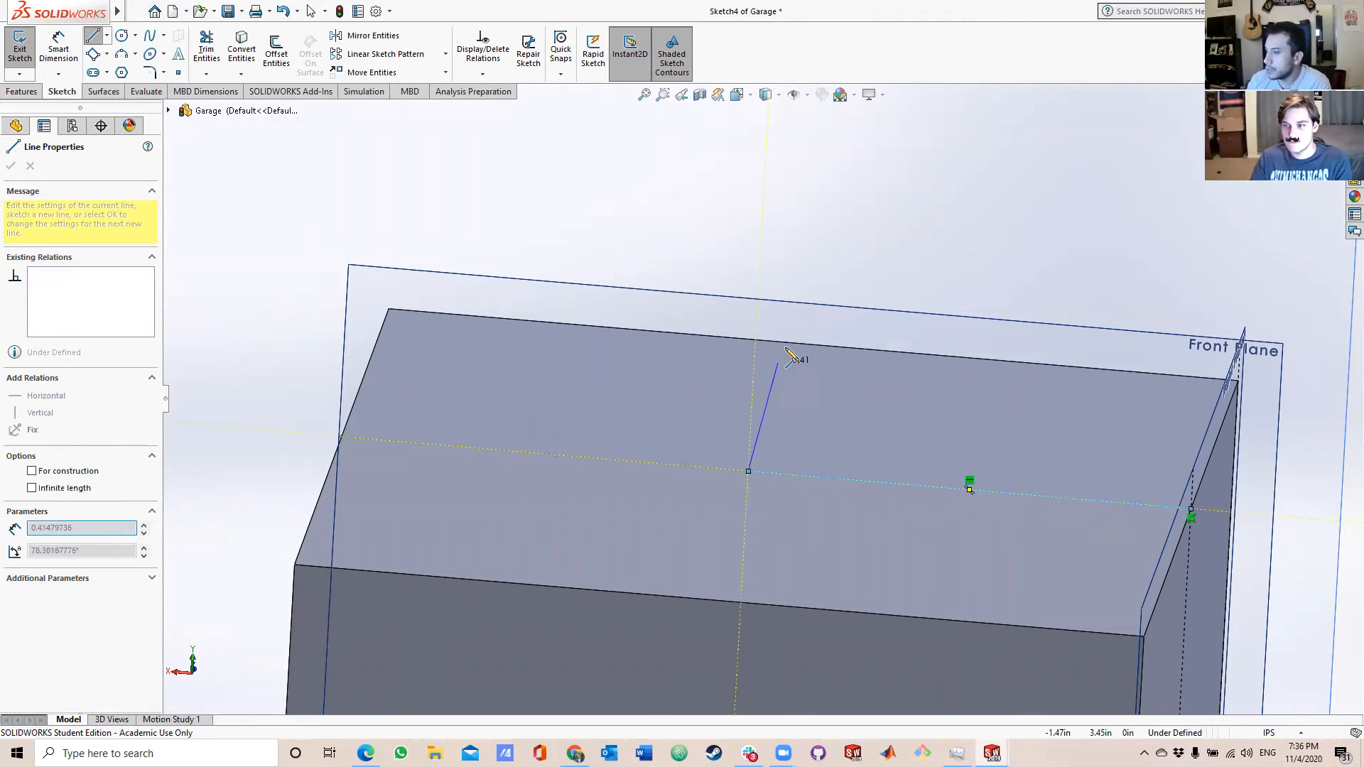
Complete the triangular roof profile with a vertical line, a slope ending about 0.36 in beyond the block, and a horizontal segment back to the start point.
scroll(790, 348, up, 5)
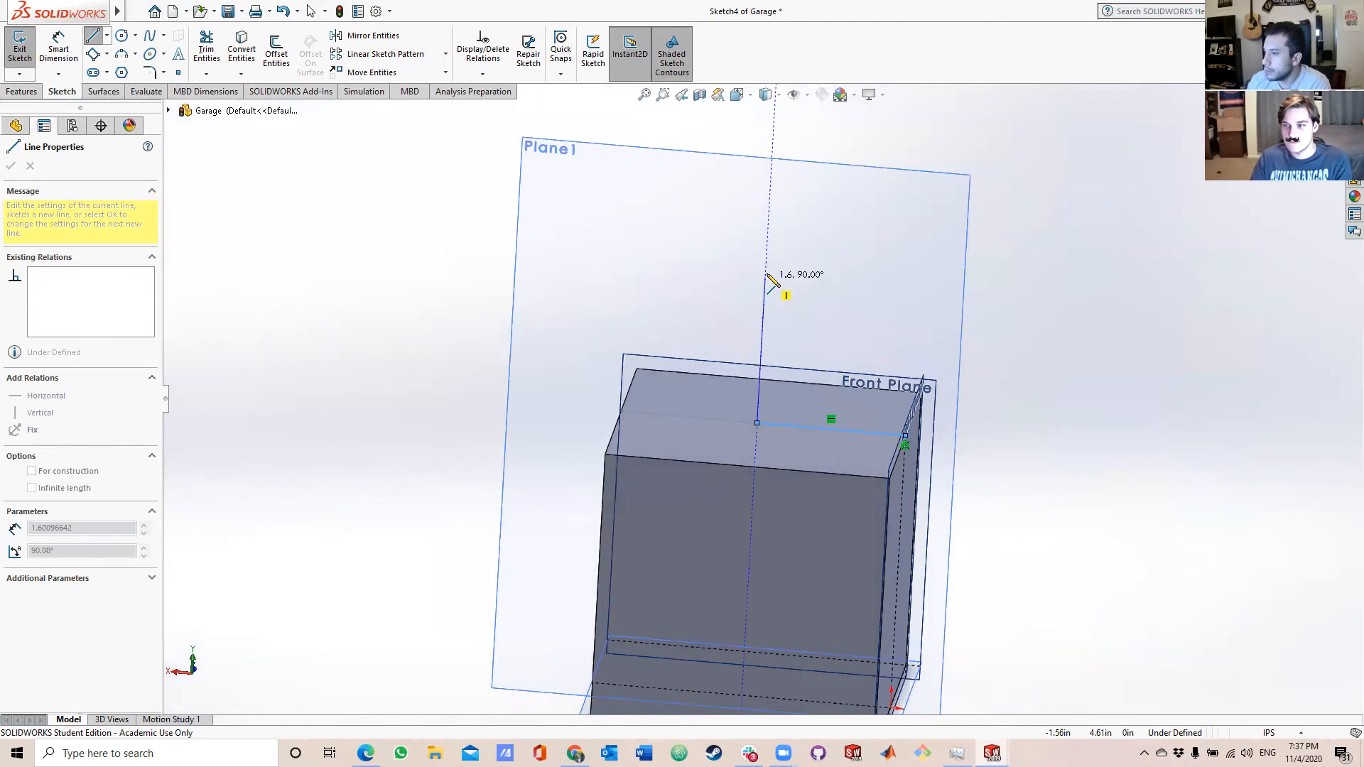
click(766, 266)
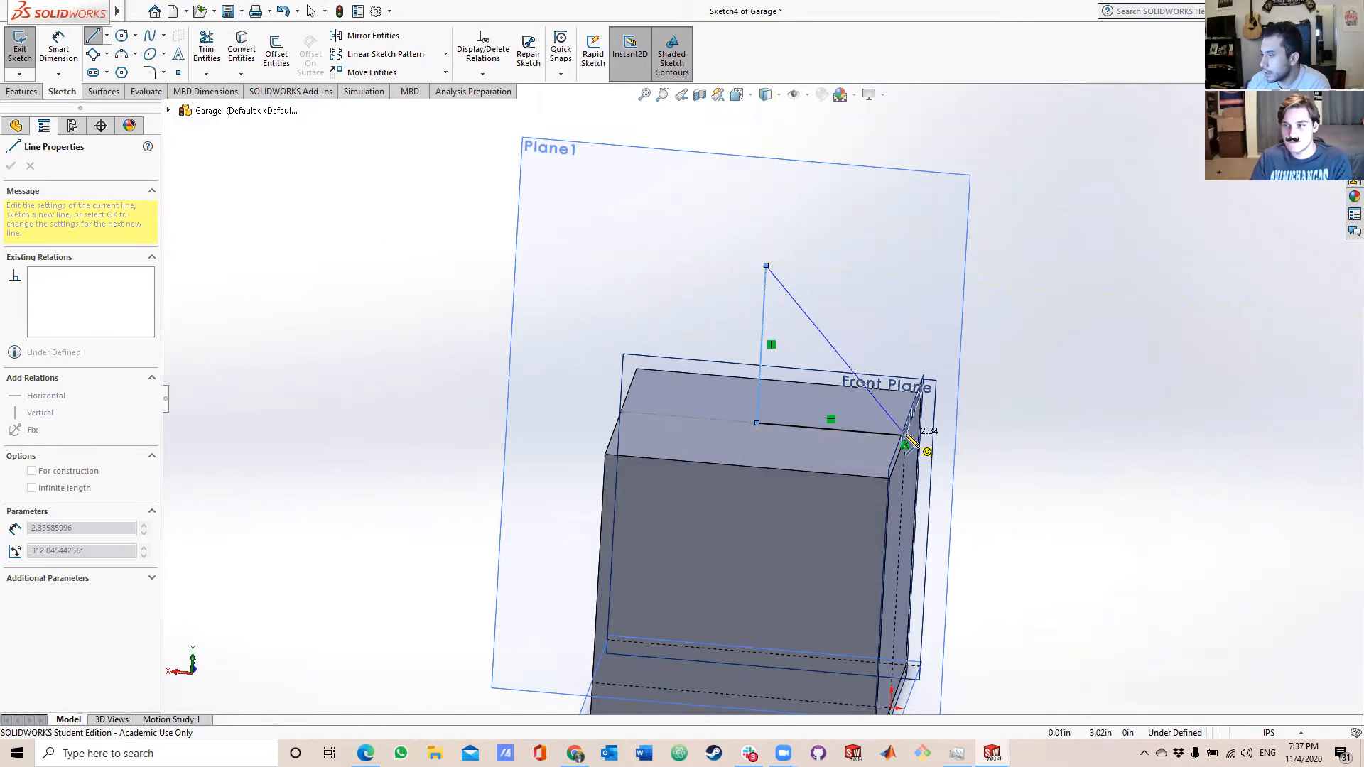
click(940, 437)
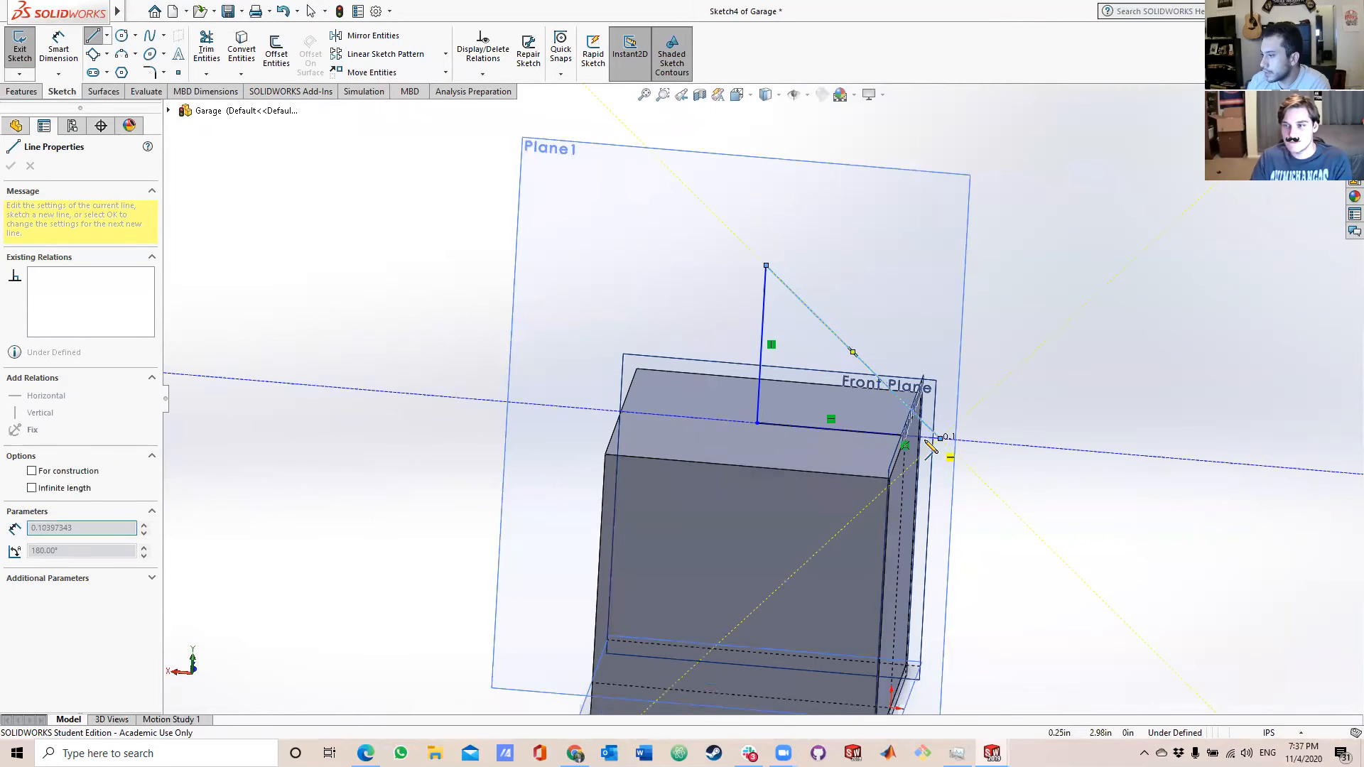
click(906, 438)
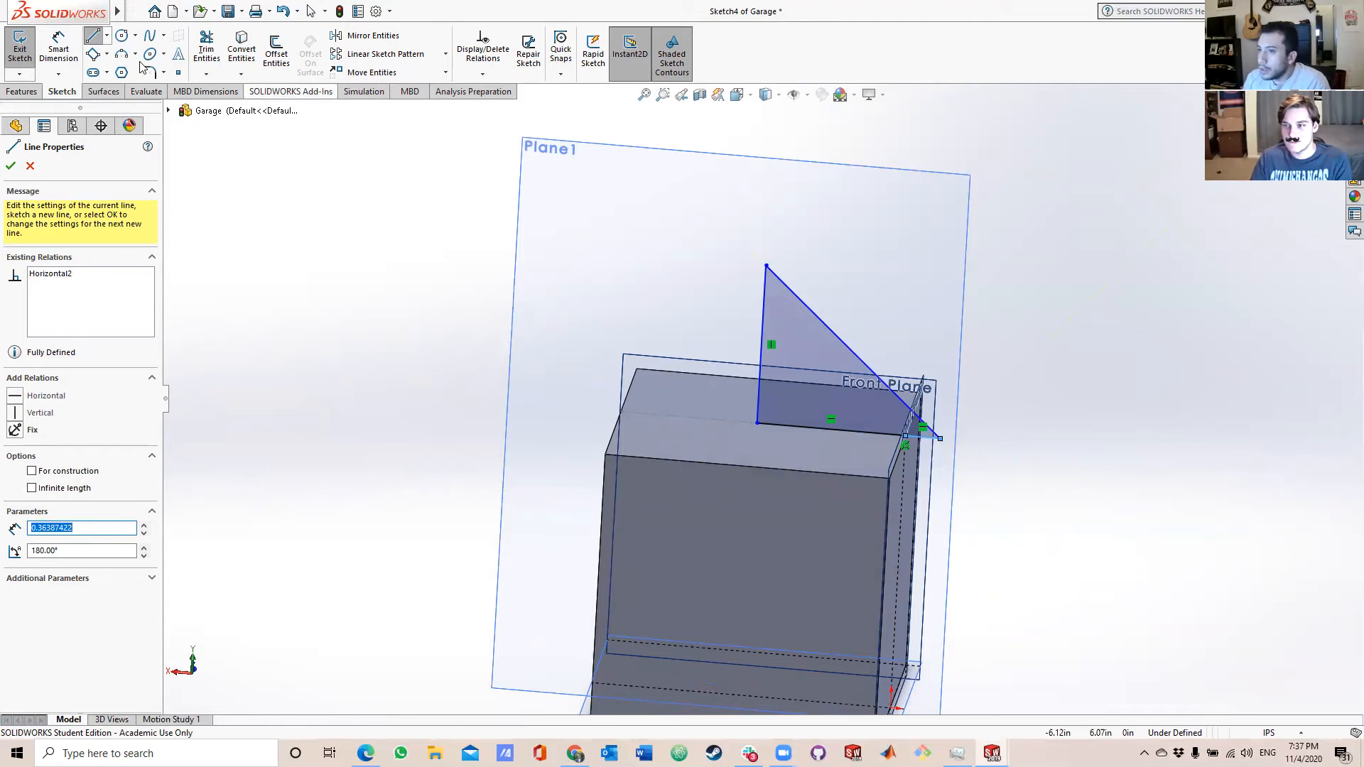
key(Escape)
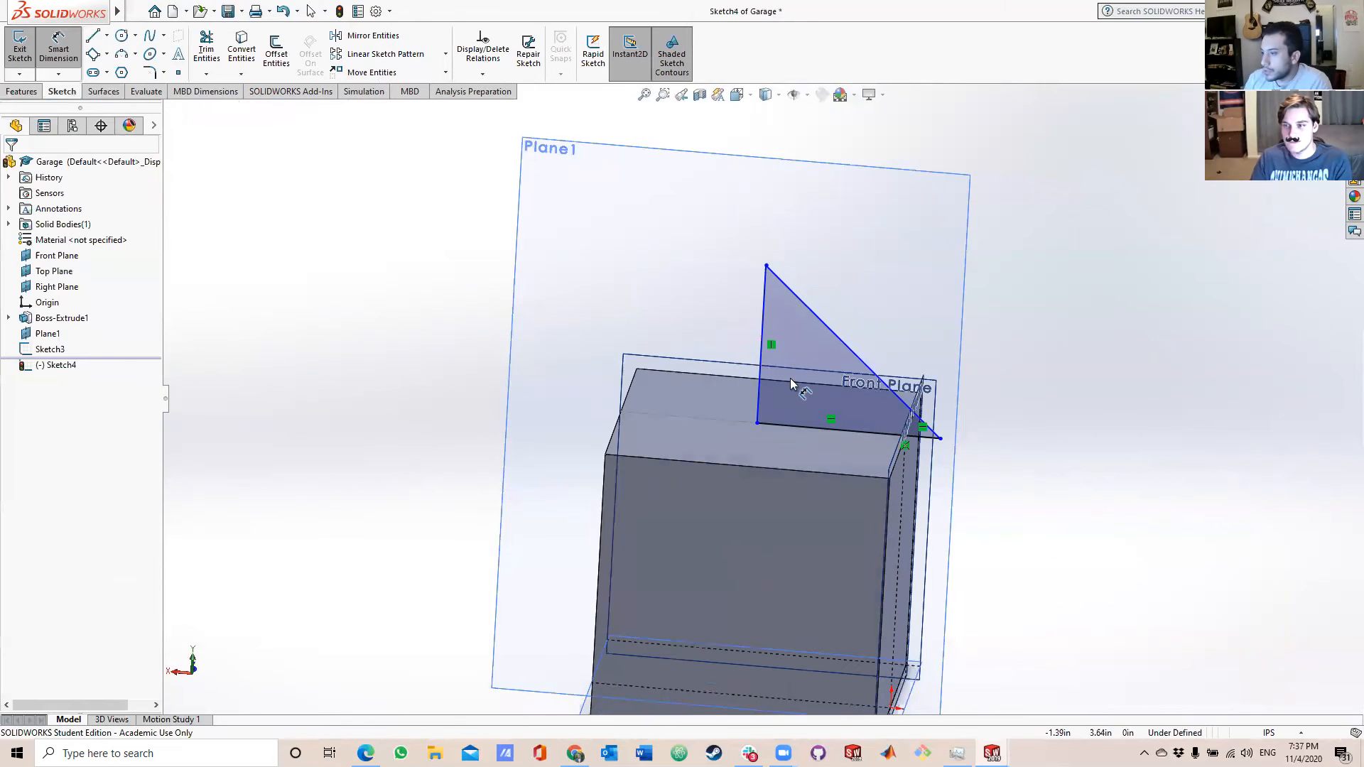
Dimension the triangle's base line within the block at 1.5 in.
click(803, 431)
click(800, 456)
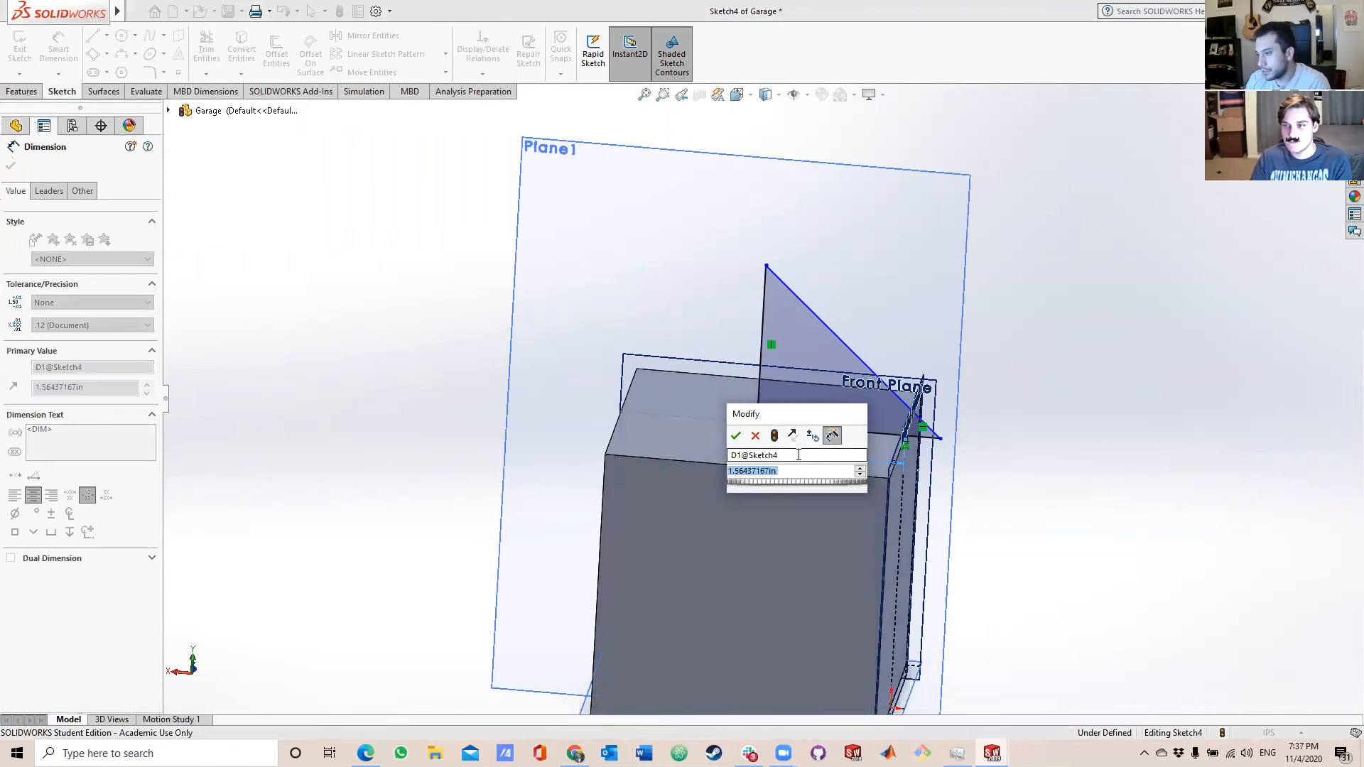
text(1.5)
key(Return)
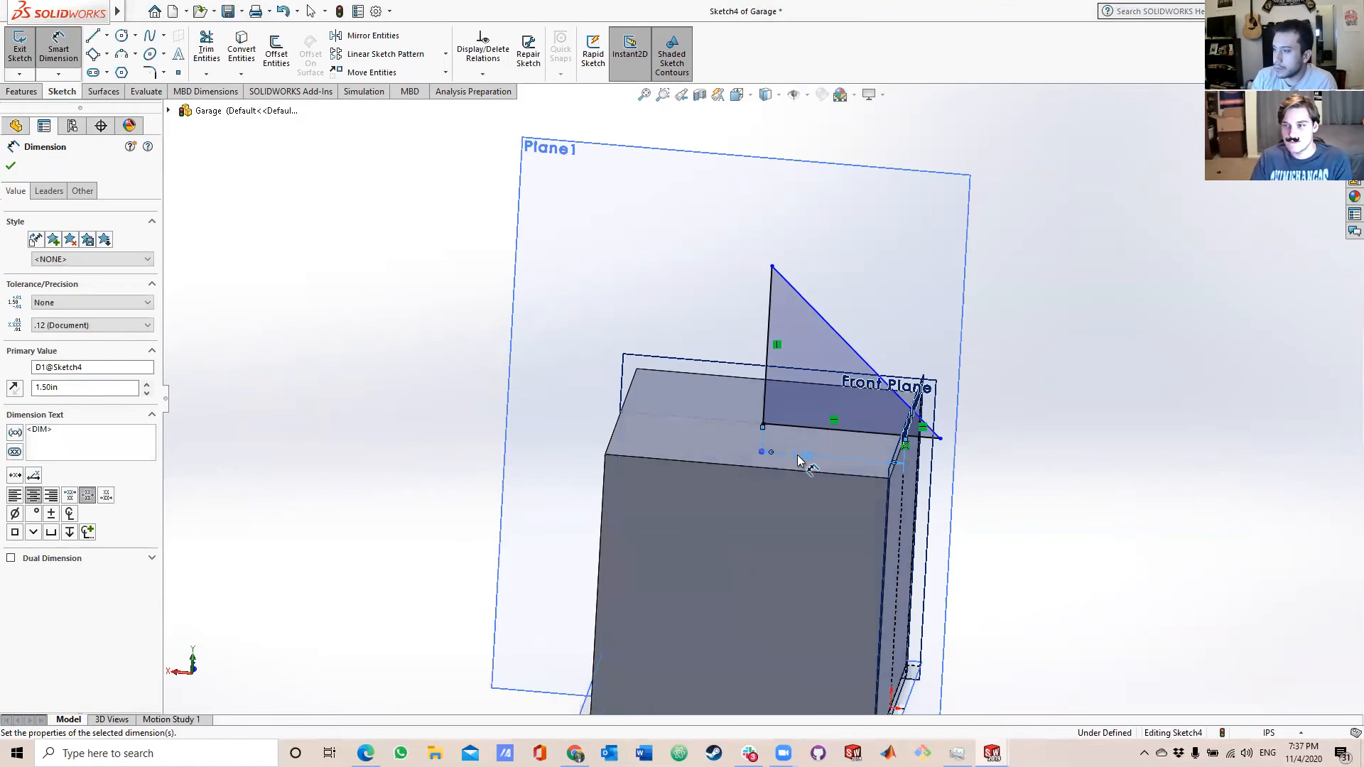
scroll(858, 452, down, 3)
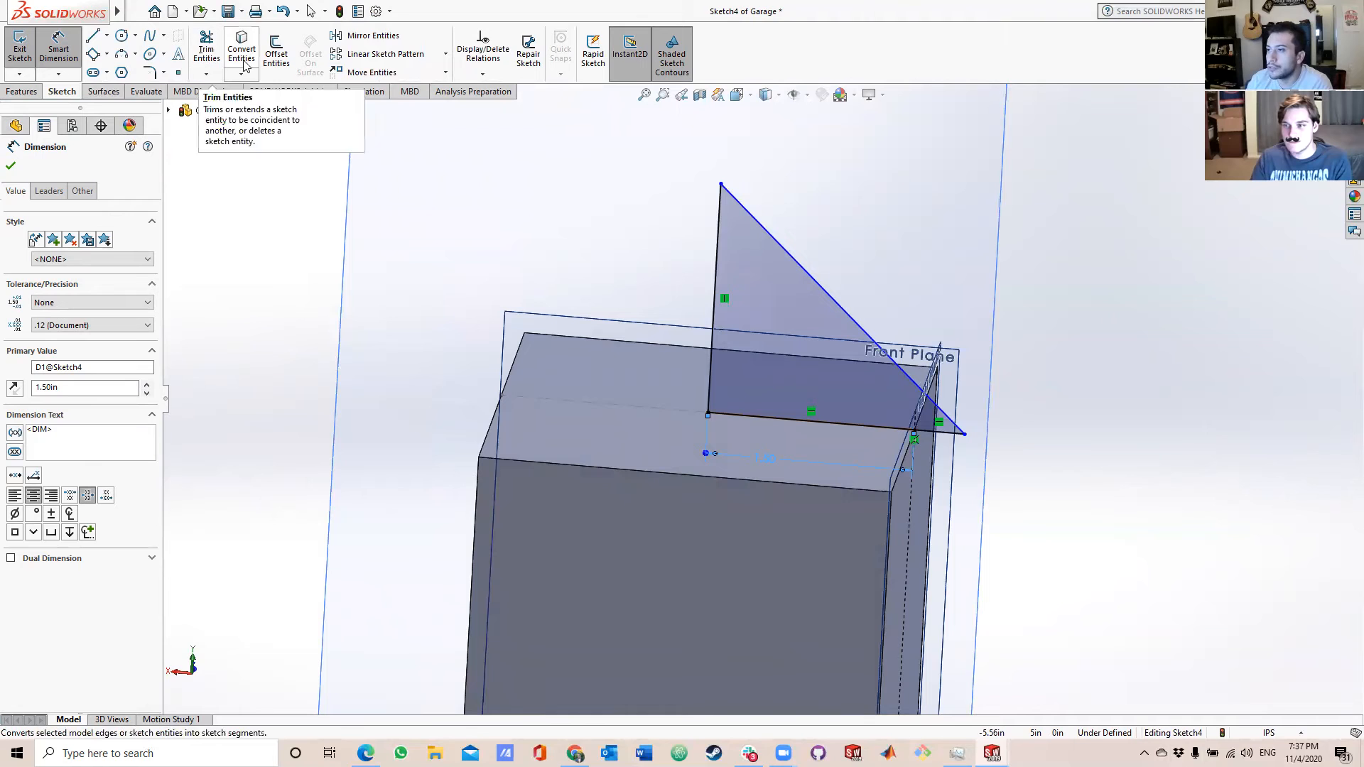
Revolve the triangular roof profile 360 degrees about its vertical line, merged with the block.
click(23, 93)
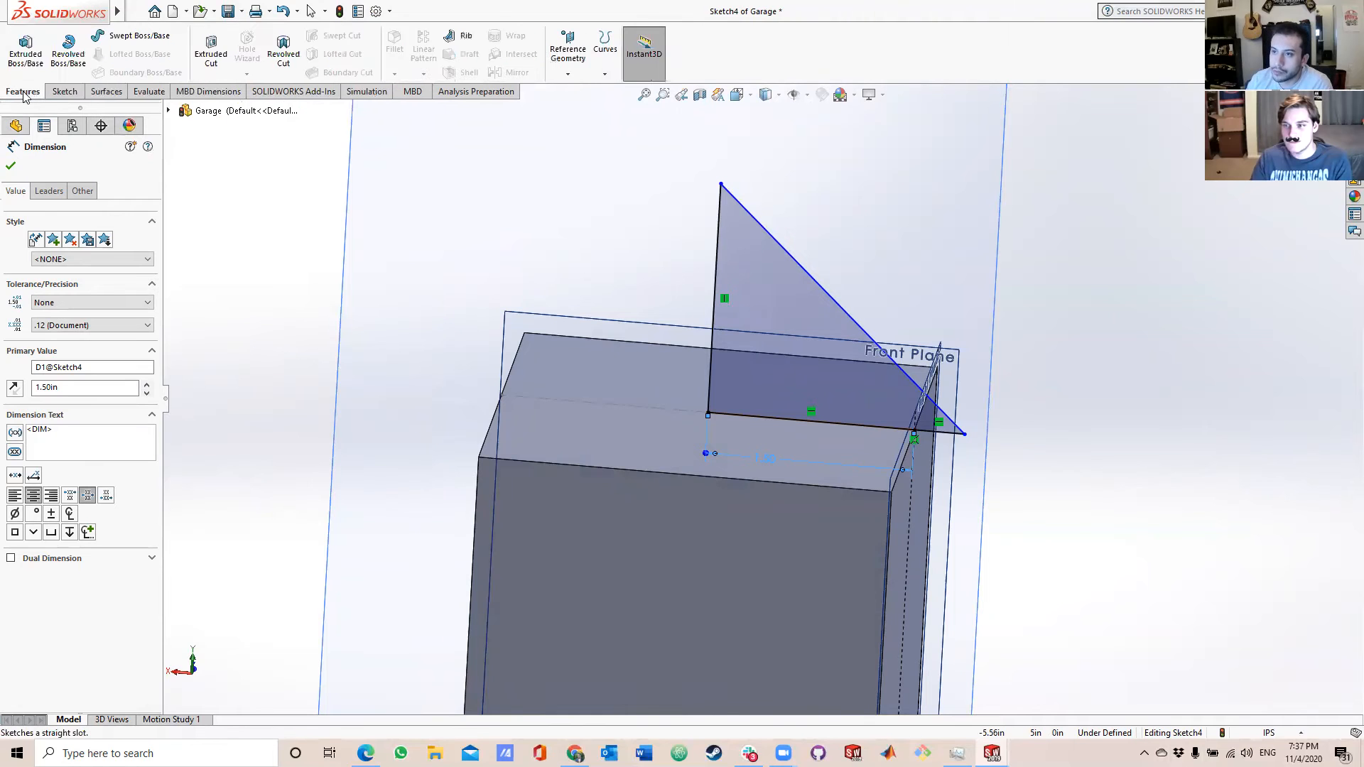
click(68, 49)
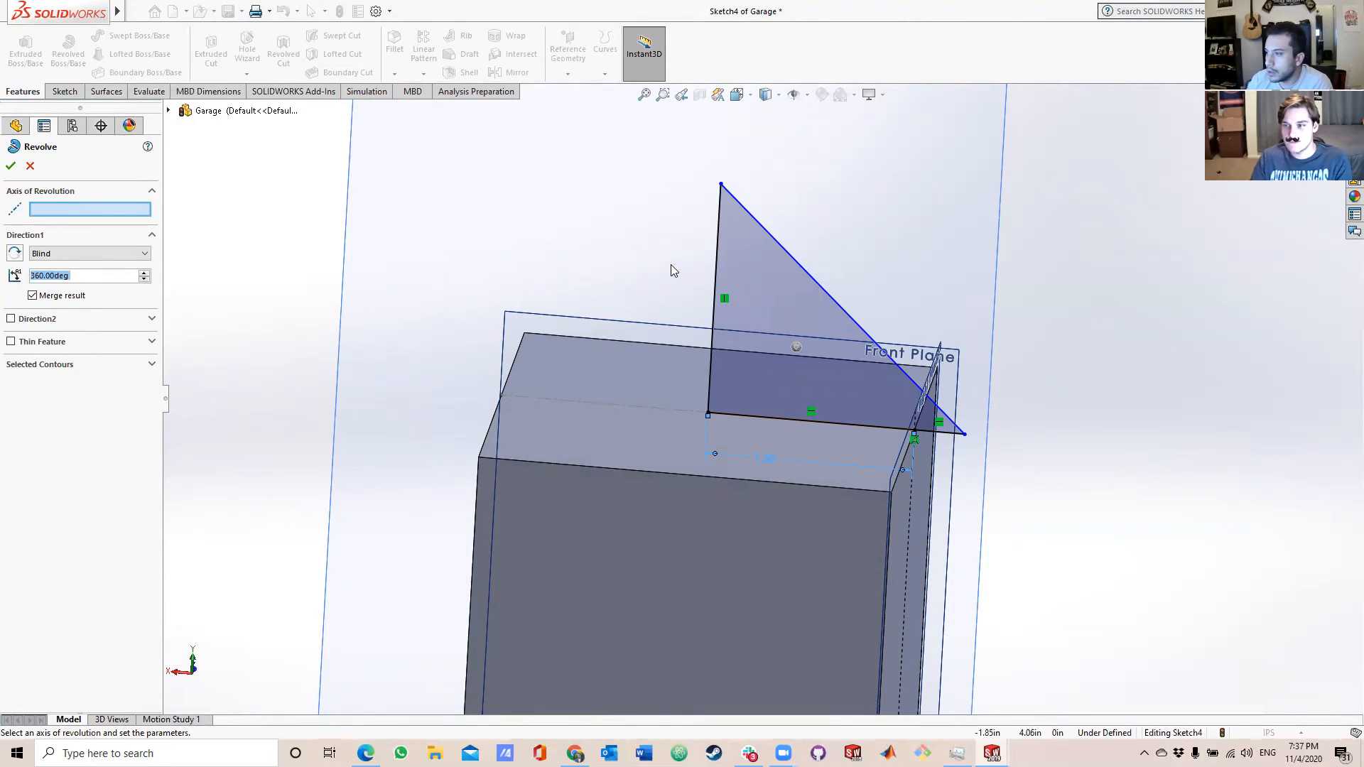
click(719, 252)
middle_drag(953, 346, 984, 399)
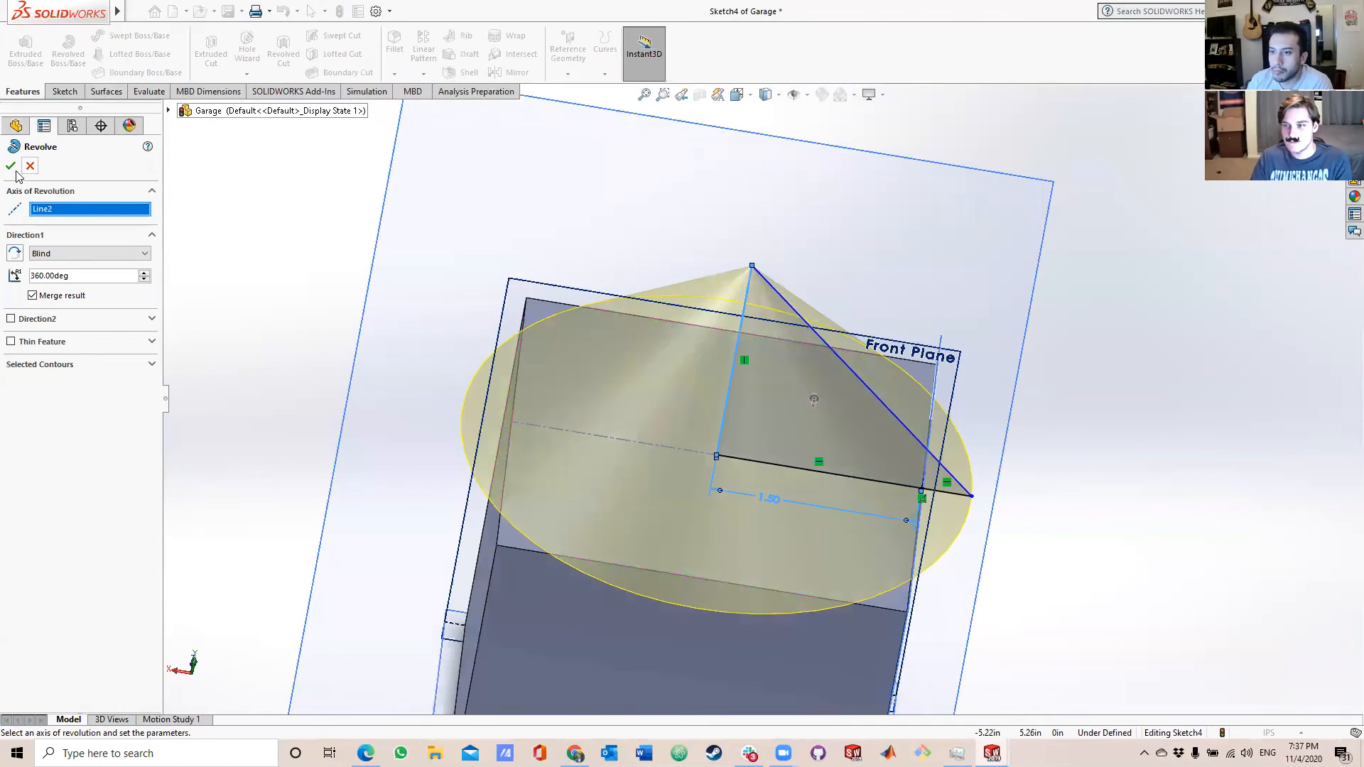
click(11, 166)
middle_drag(895, 334, 908, 275)
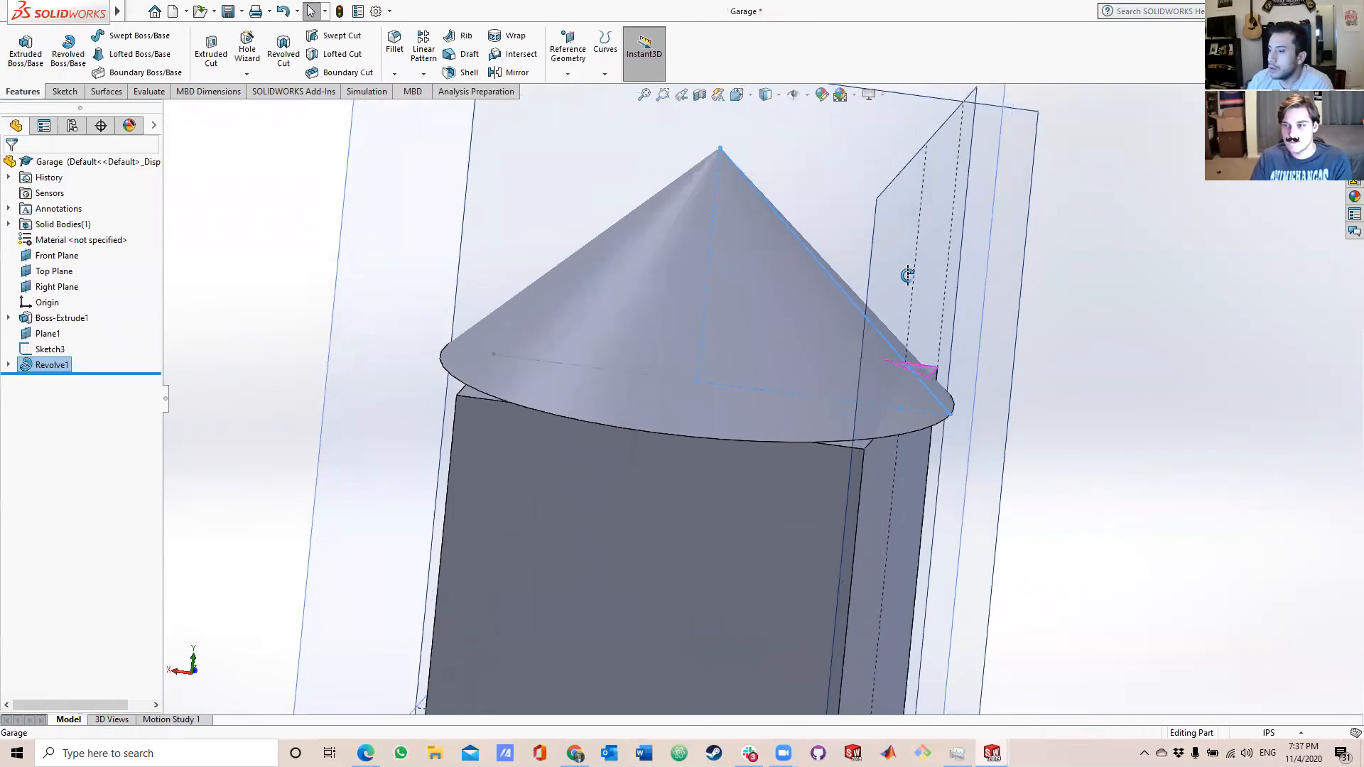
scroll(910, 312, up, 3)
middle_drag(912, 326, 808, 459)
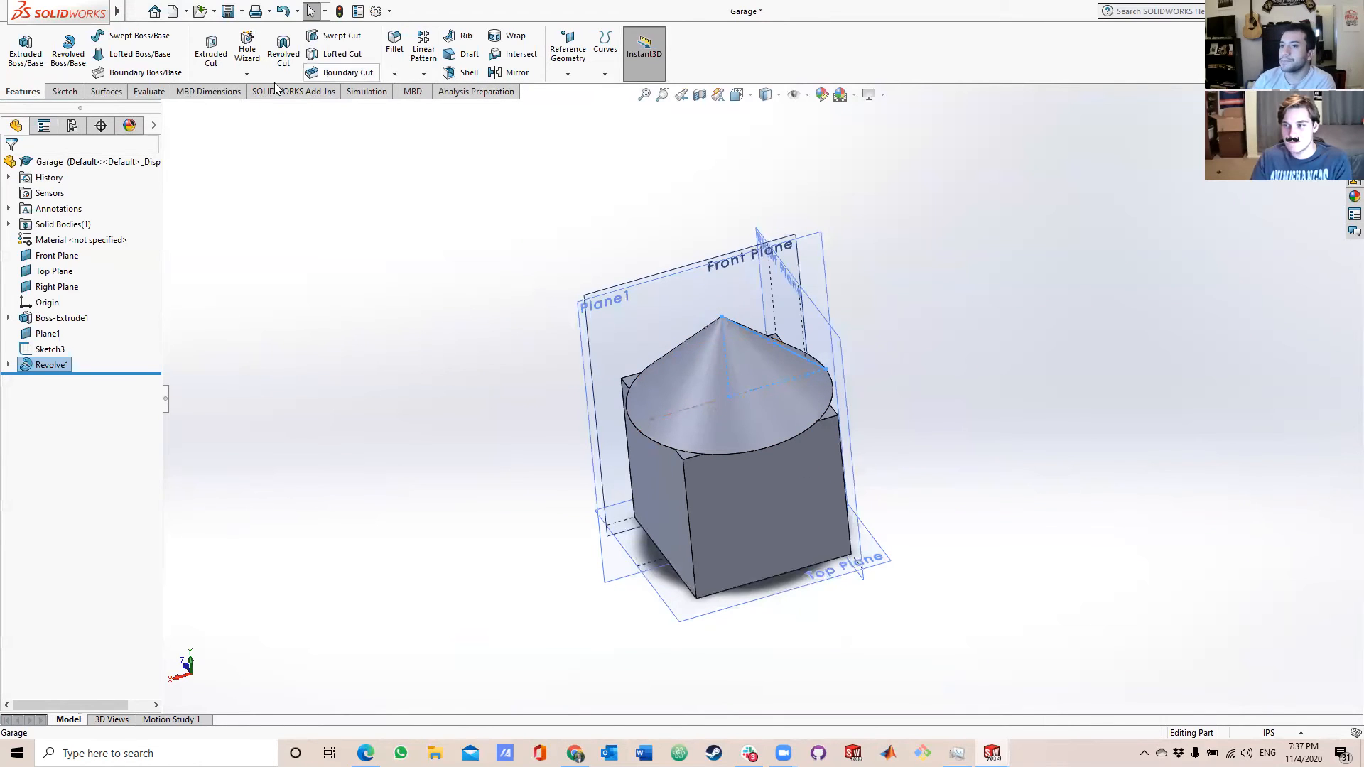
Save the Garage part with its conical roof.
click(163, 13)
click(166, 17)
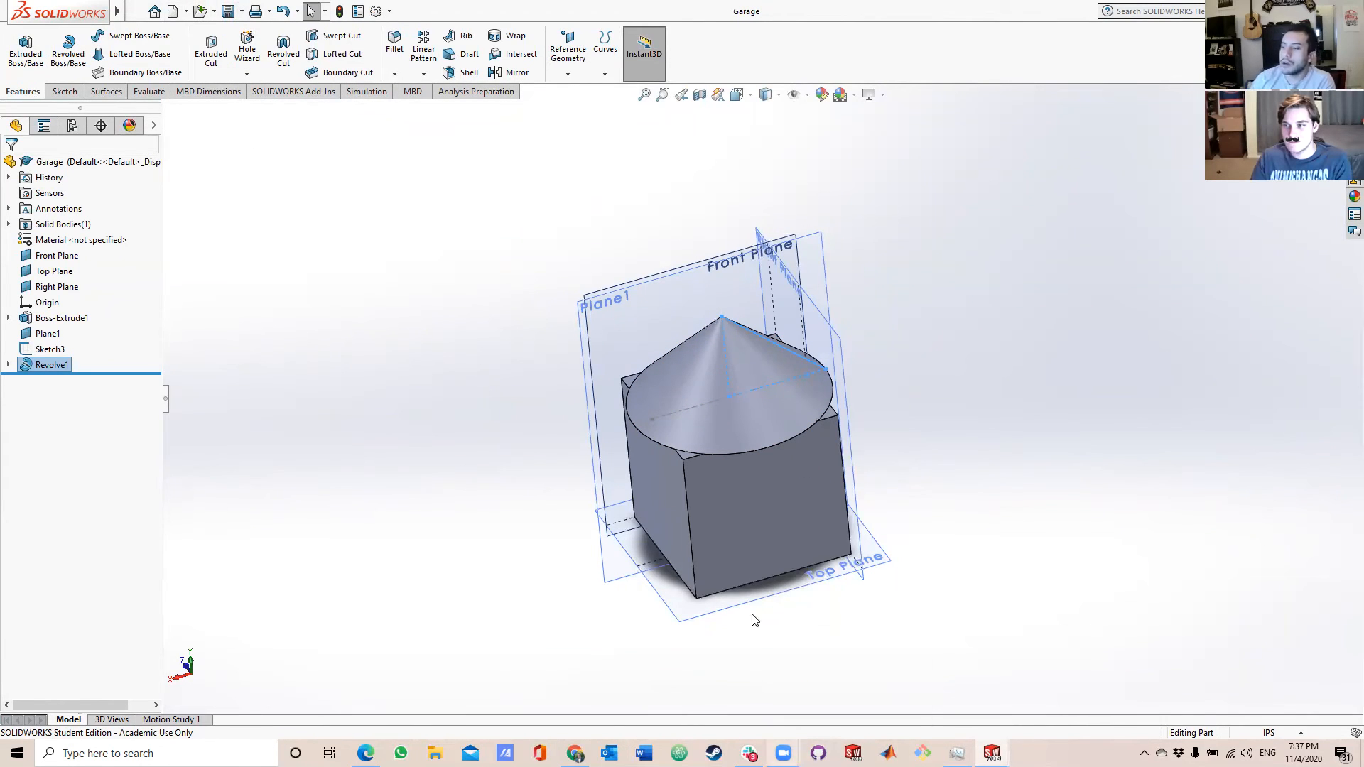
scroll(702, 486, down, 3)
mouse_move(702, 486)
middle_down()
mouse_move(761, 518)
mouse_move(723, 490)
middle_up()
scroll(719, 490, up, 2)
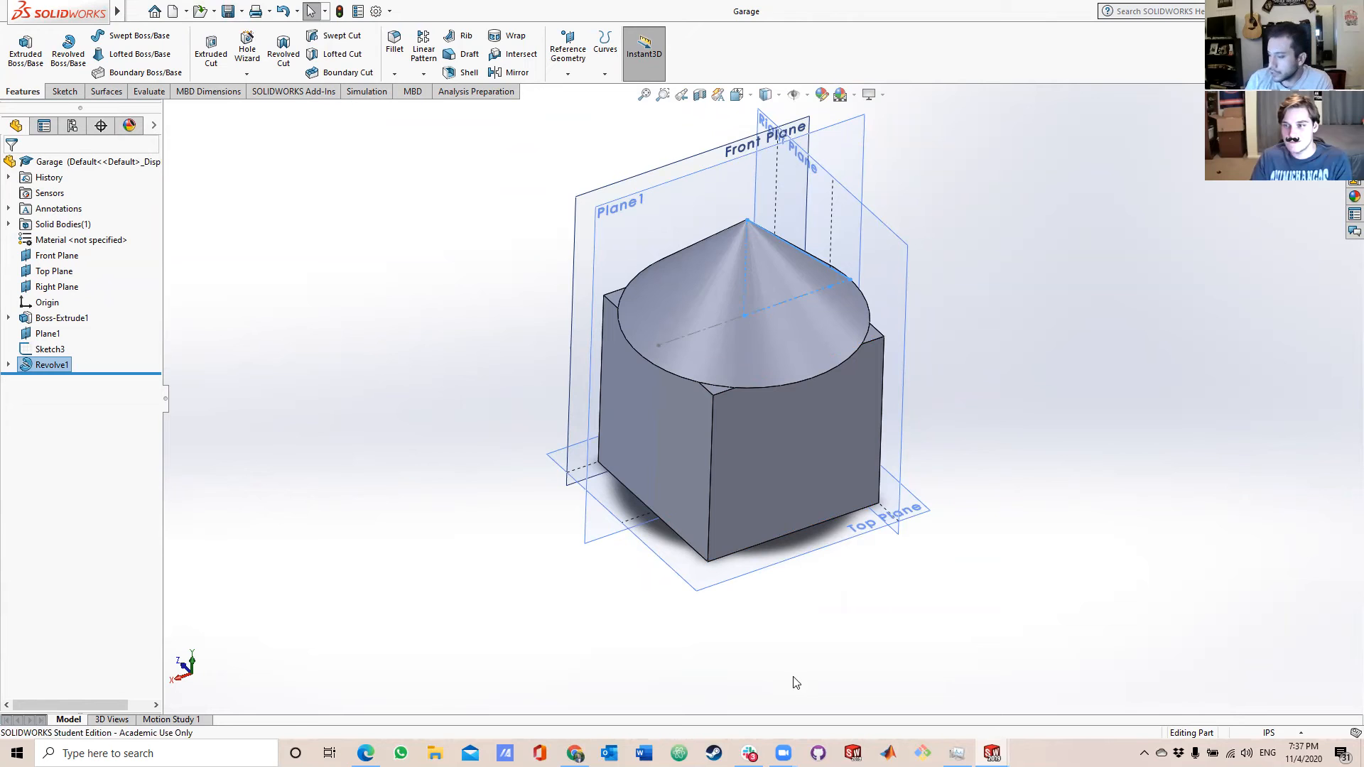
Switch to the Workshop part and save it.
mouse_move(992, 753)
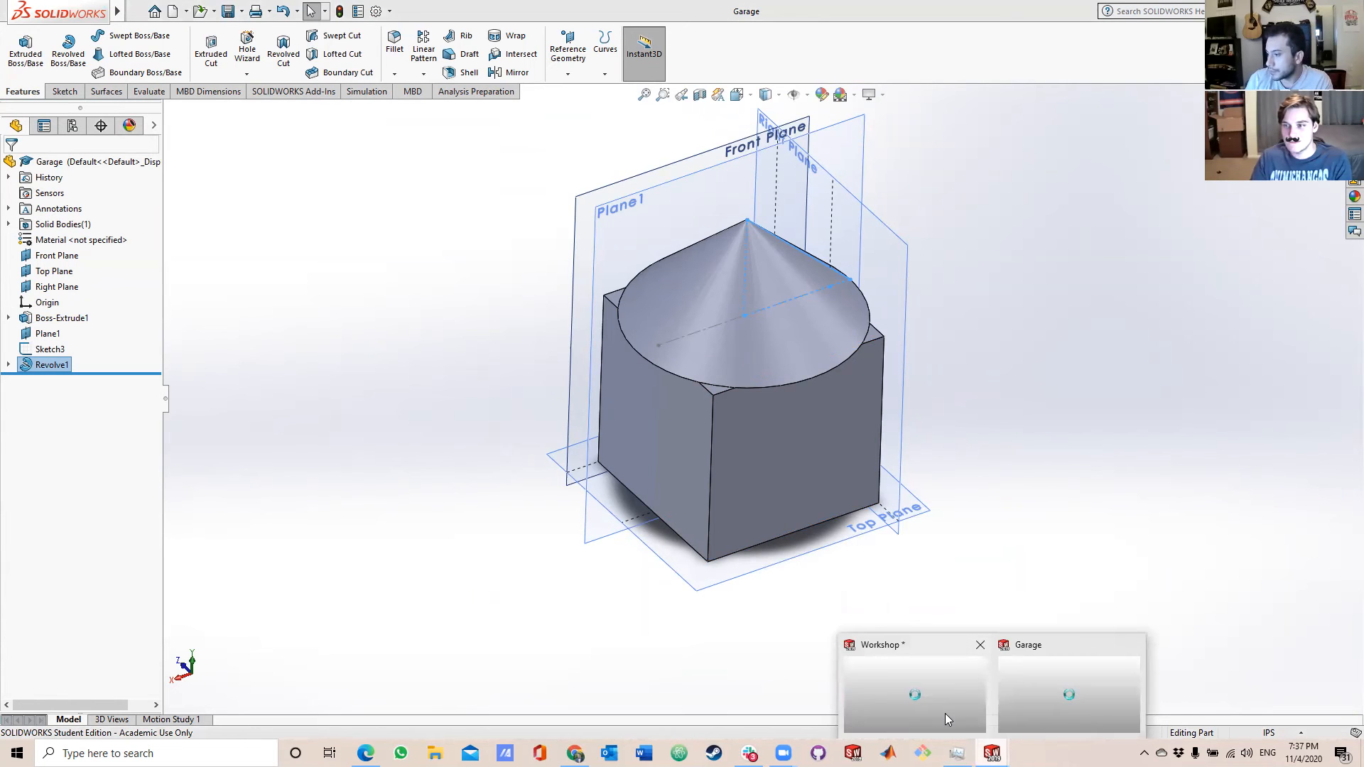
click(945, 719)
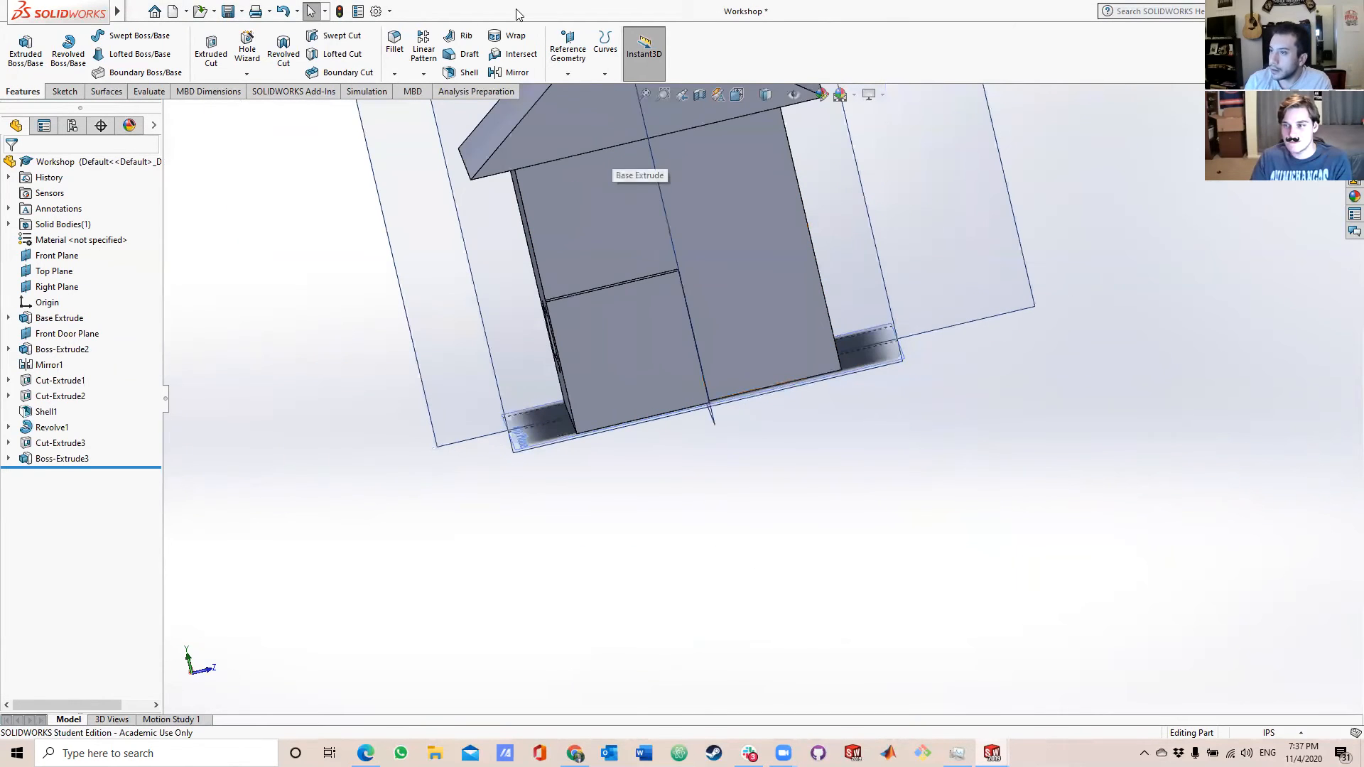
click(229, 10)
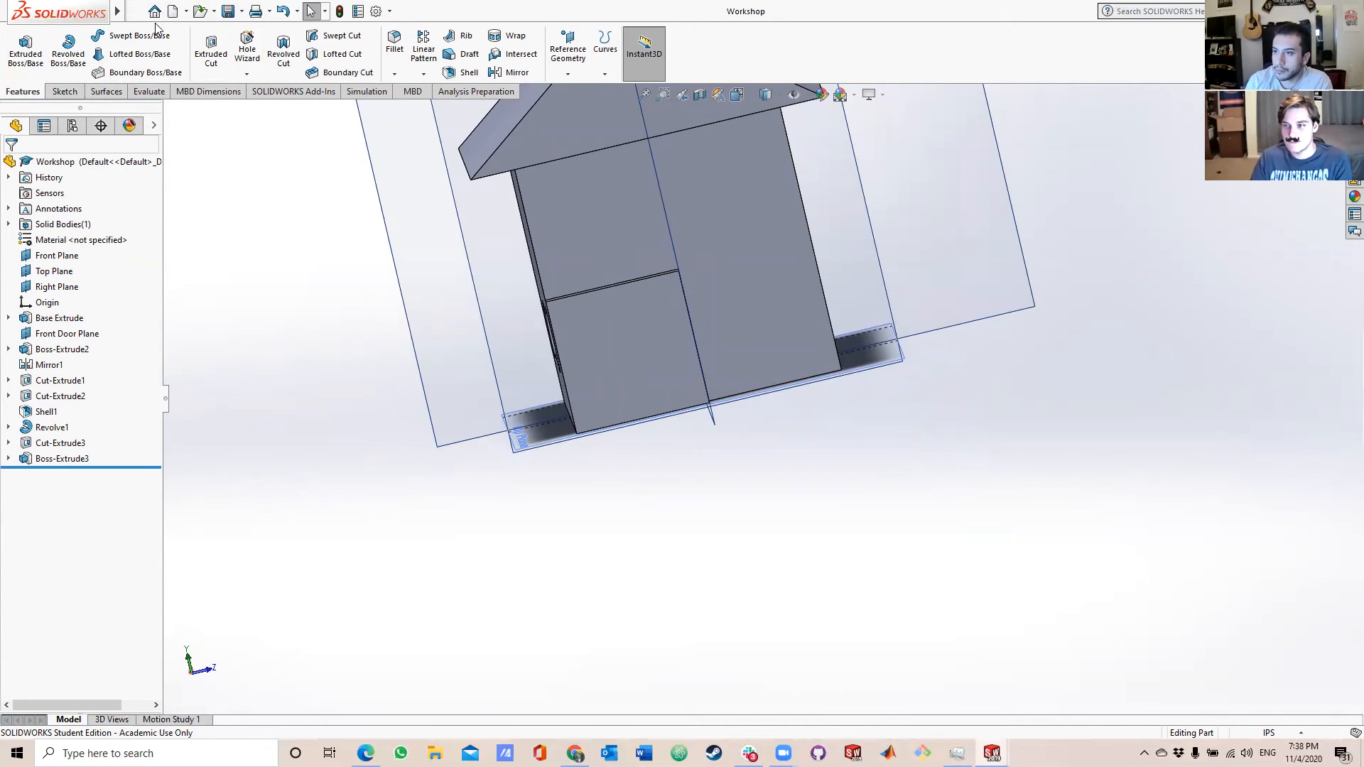
Make a new assembly from the Workshop part and insert the Workshop at the assembly origin.
click(187, 11)
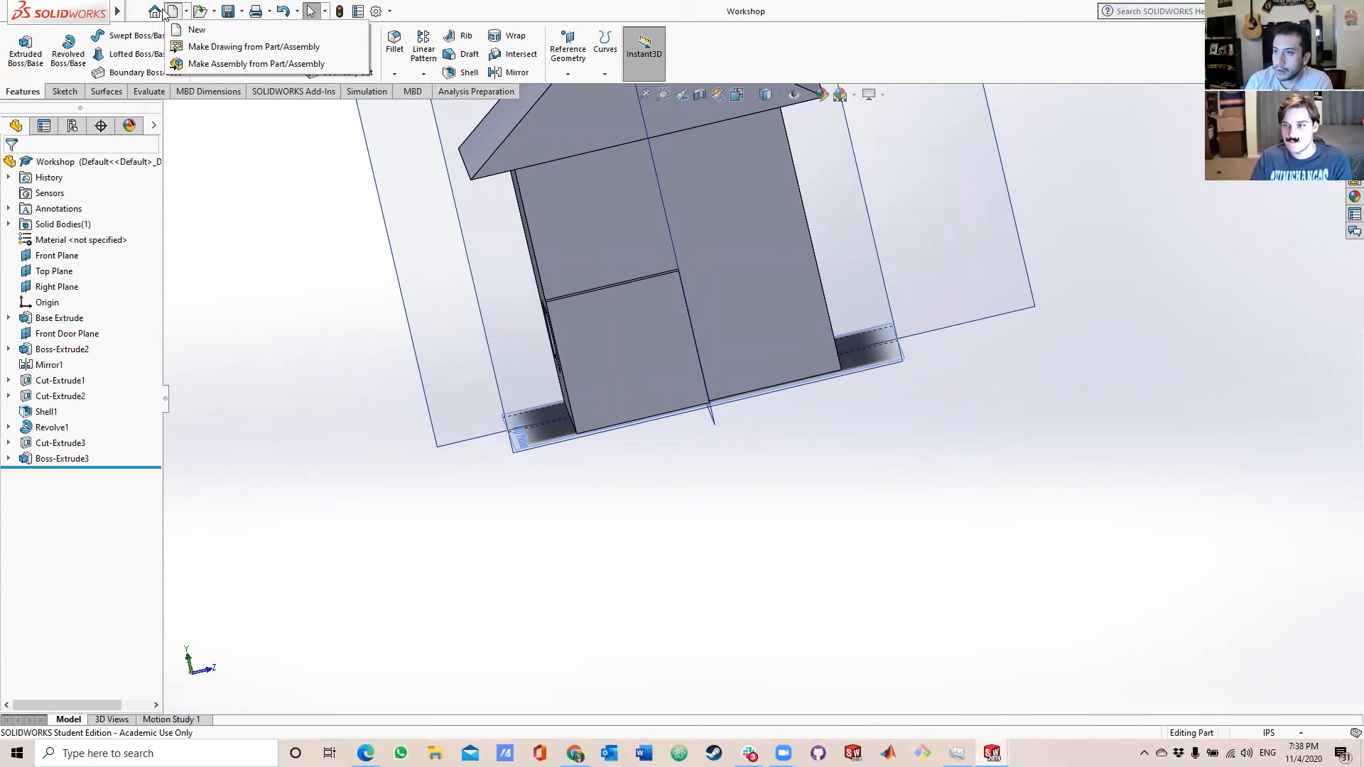
click(157, 10)
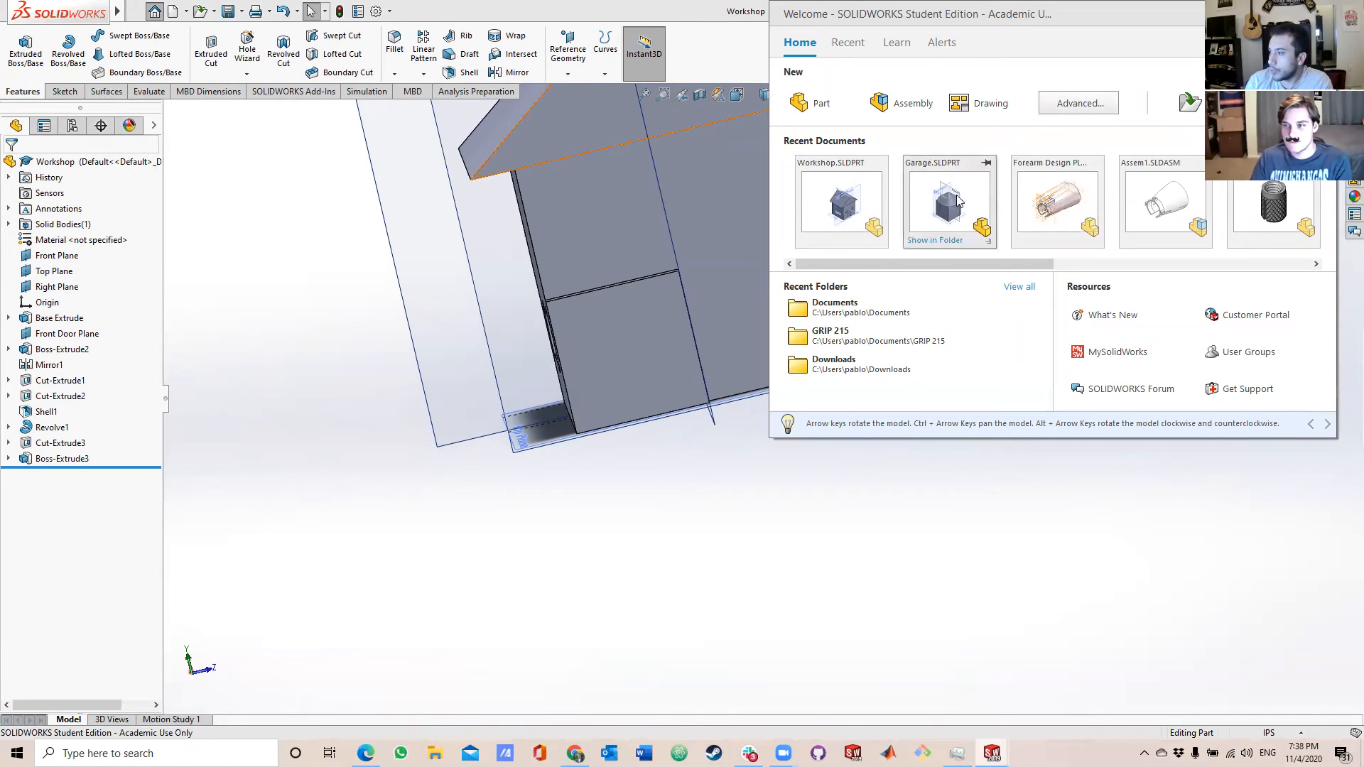
click(185, 147)
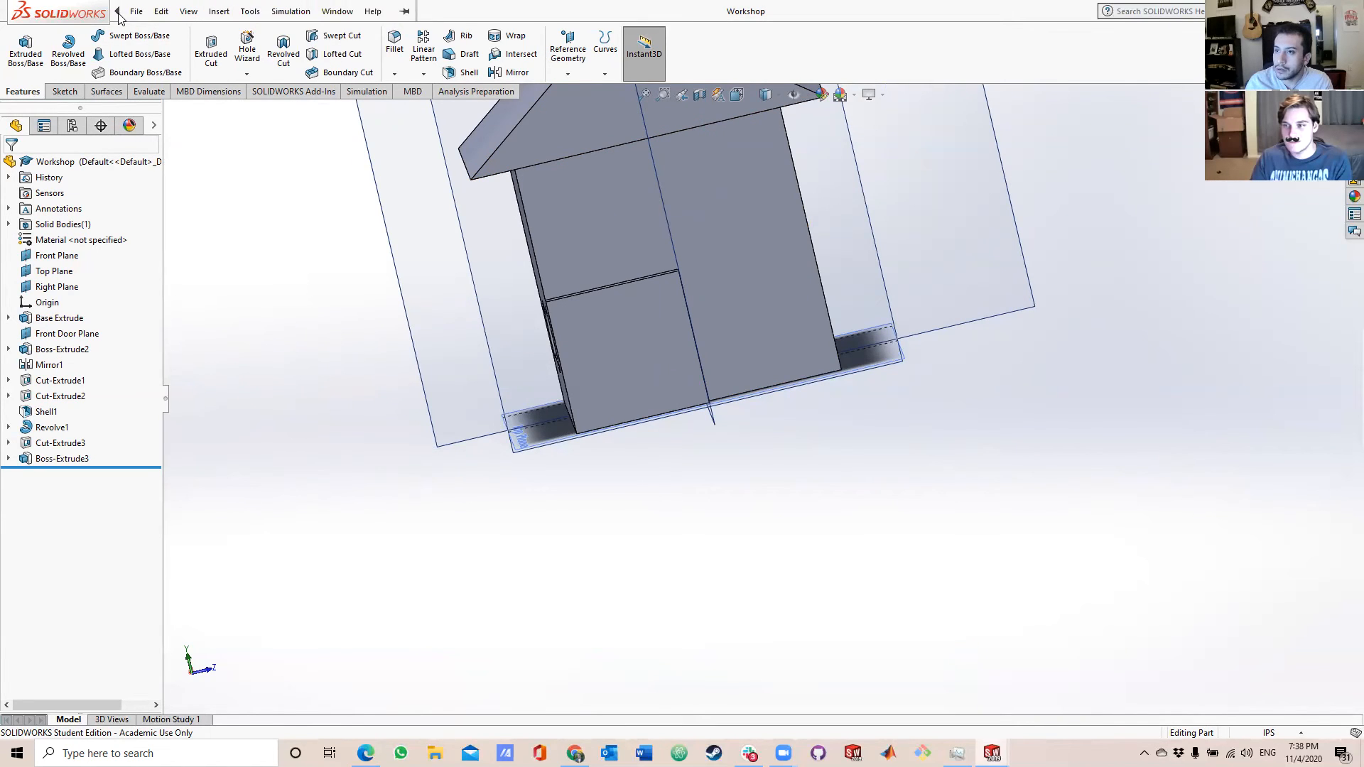
click(136, 11)
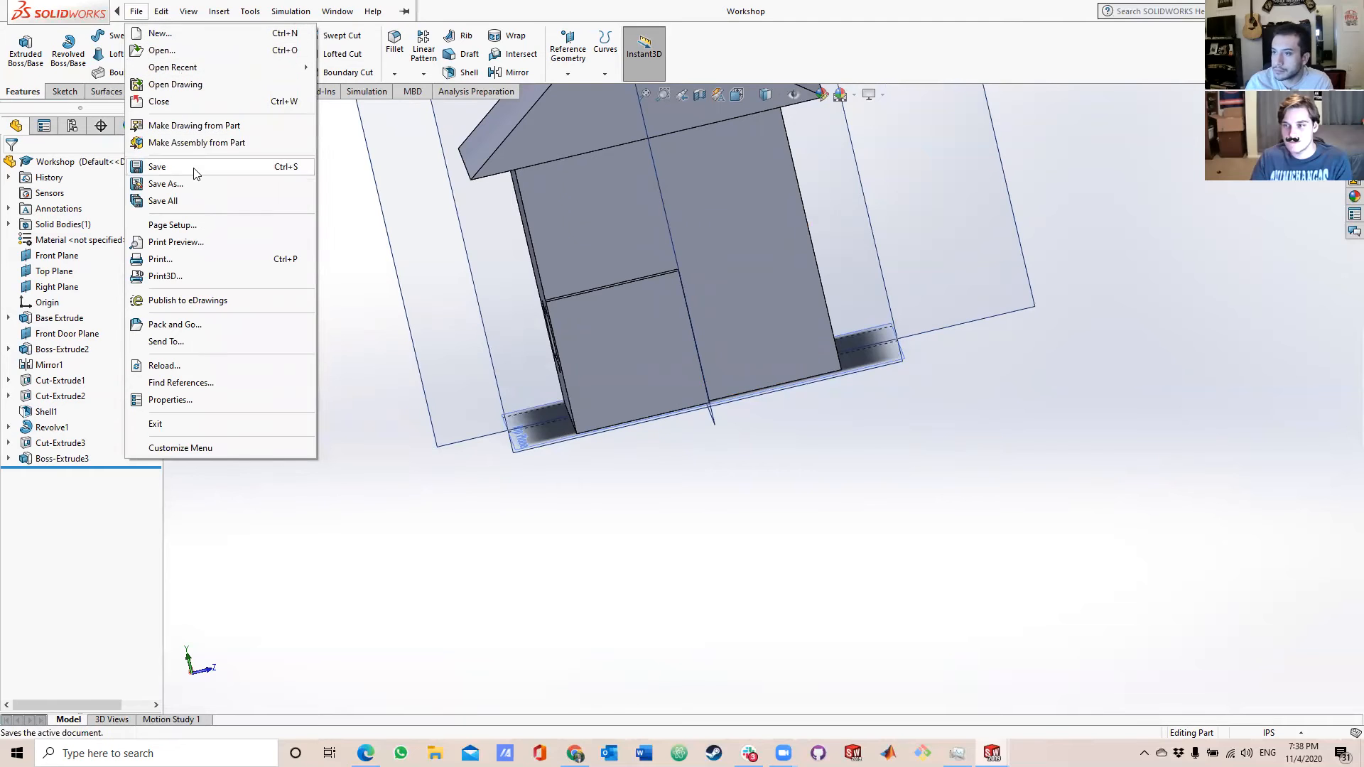
click(199, 144)
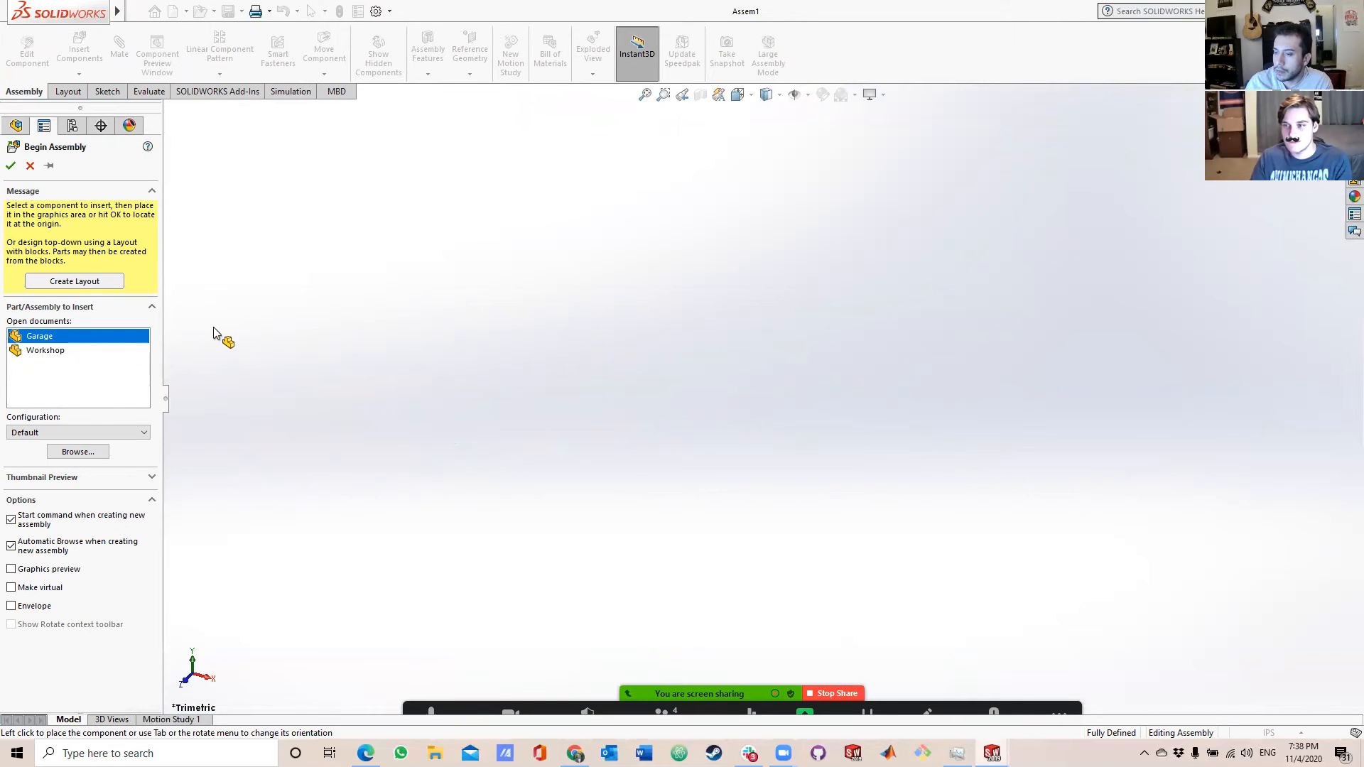
click(72, 351)
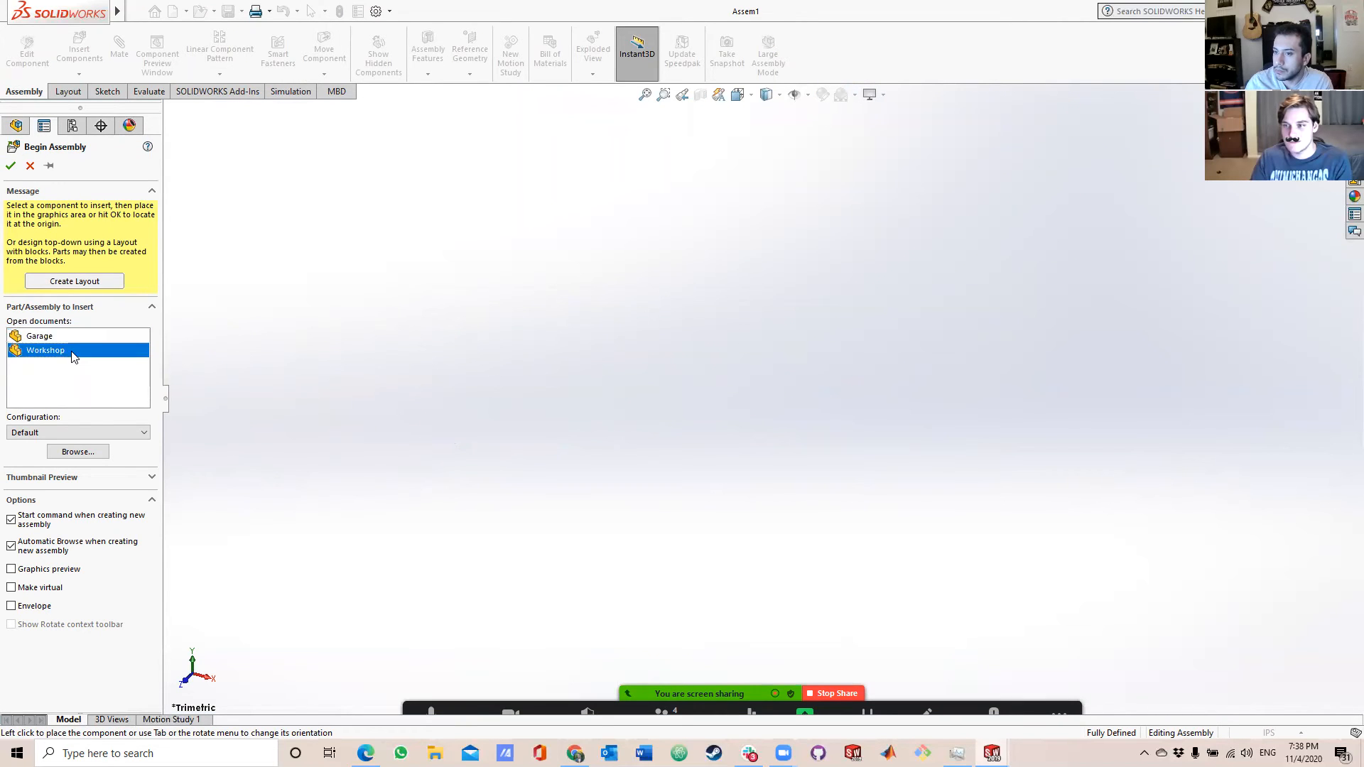
click(11, 169)
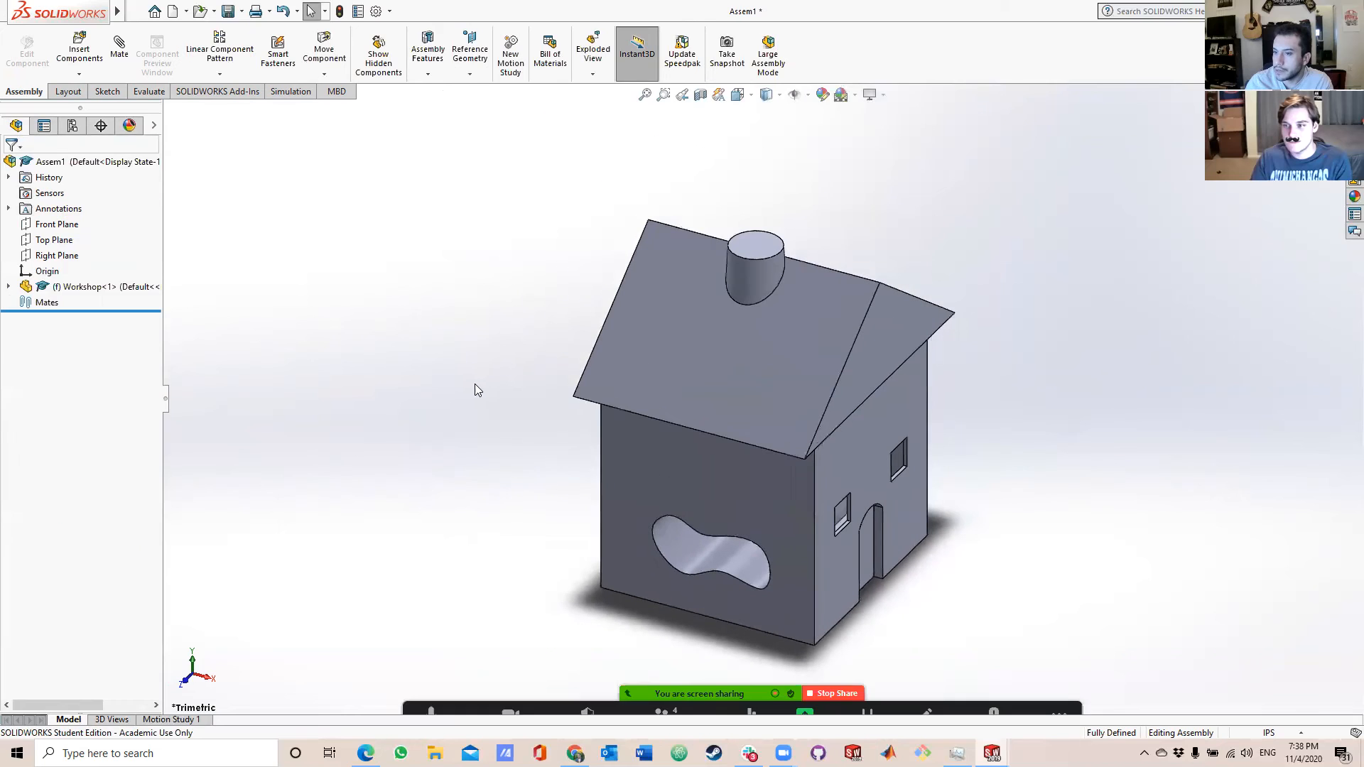
Try to insert the Garage overlapping the Workshop, and delete that Garage component from the assembly.
click(79, 48)
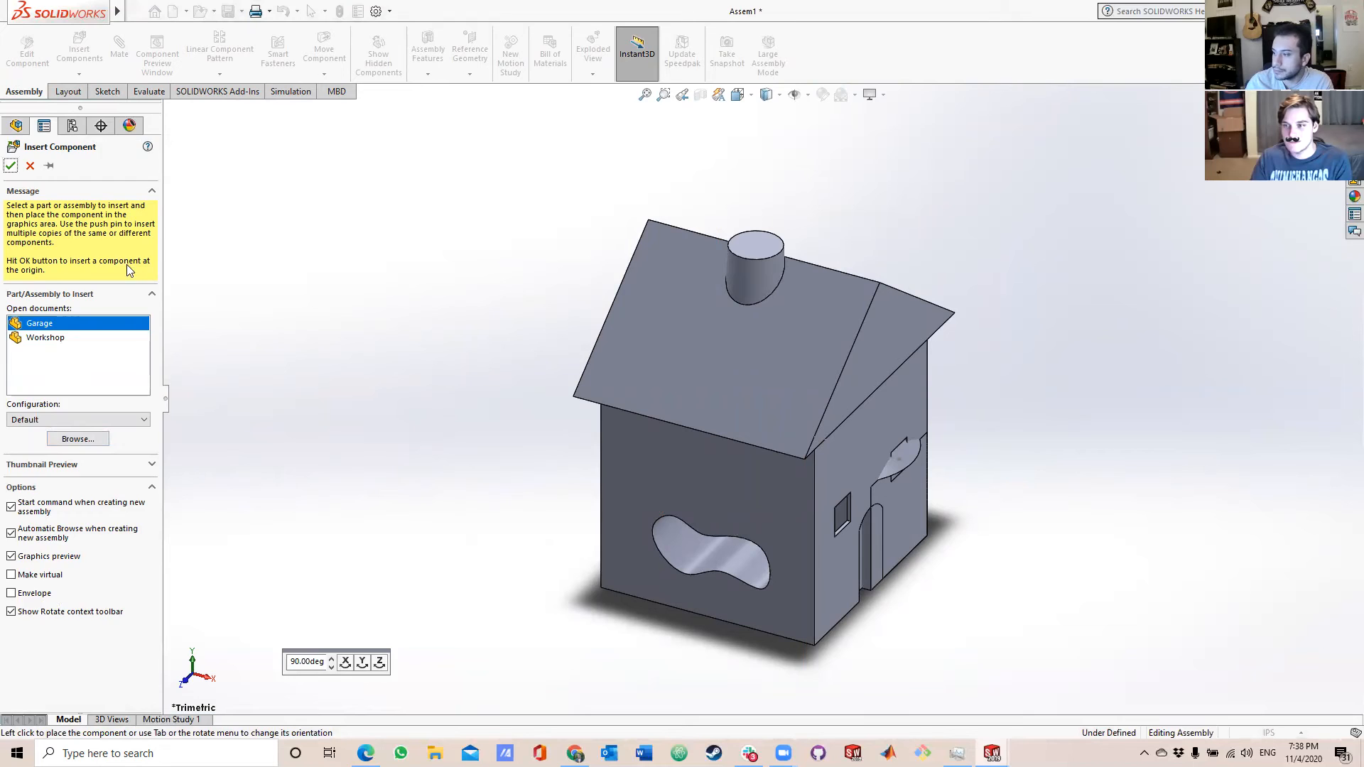
click(902, 507)
click(62, 306)
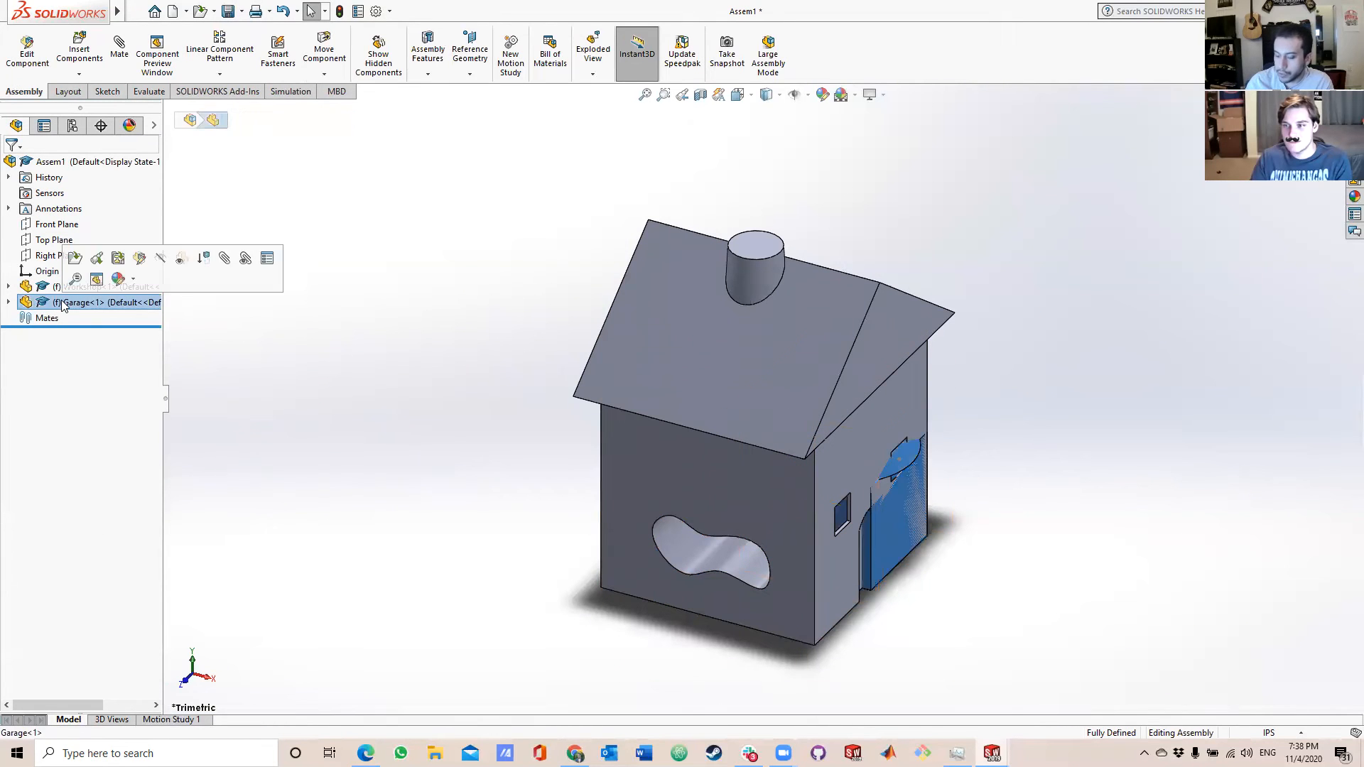
key(Delete)
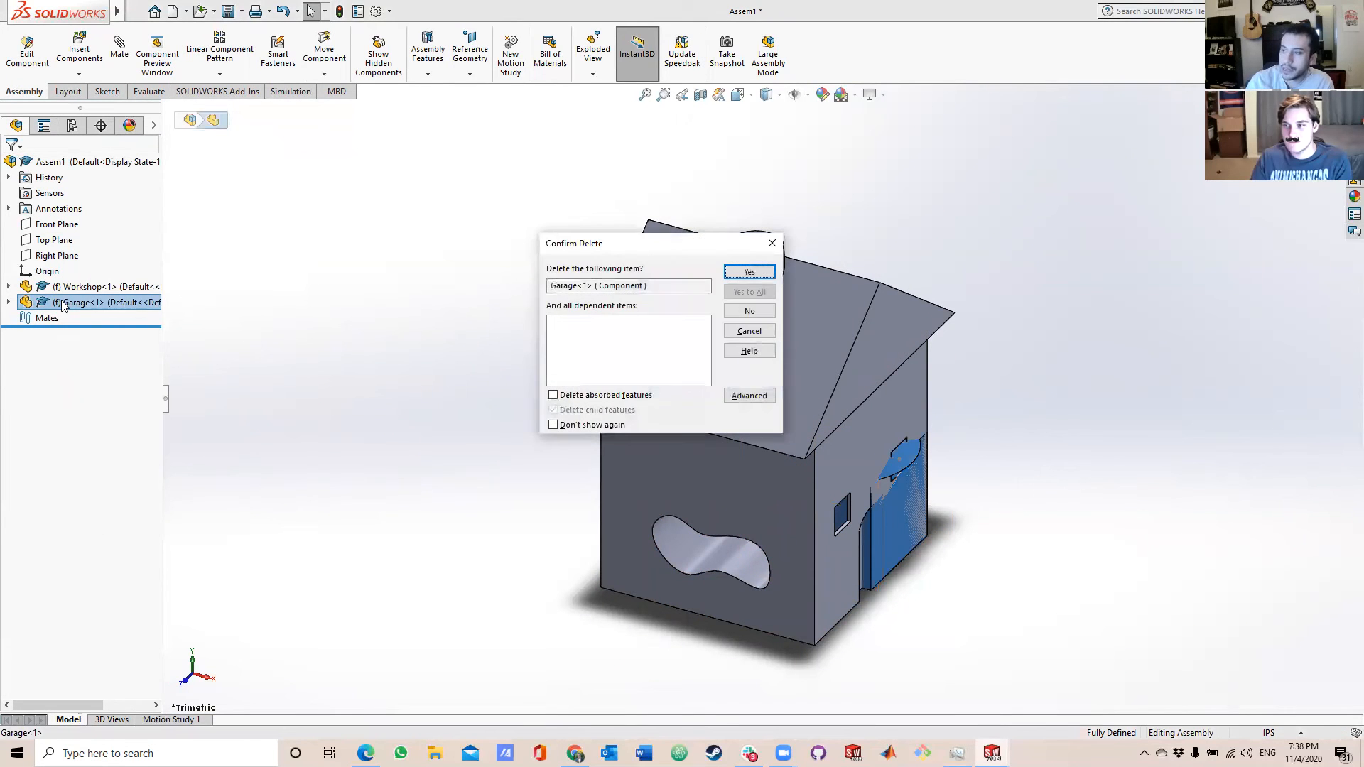
click(755, 273)
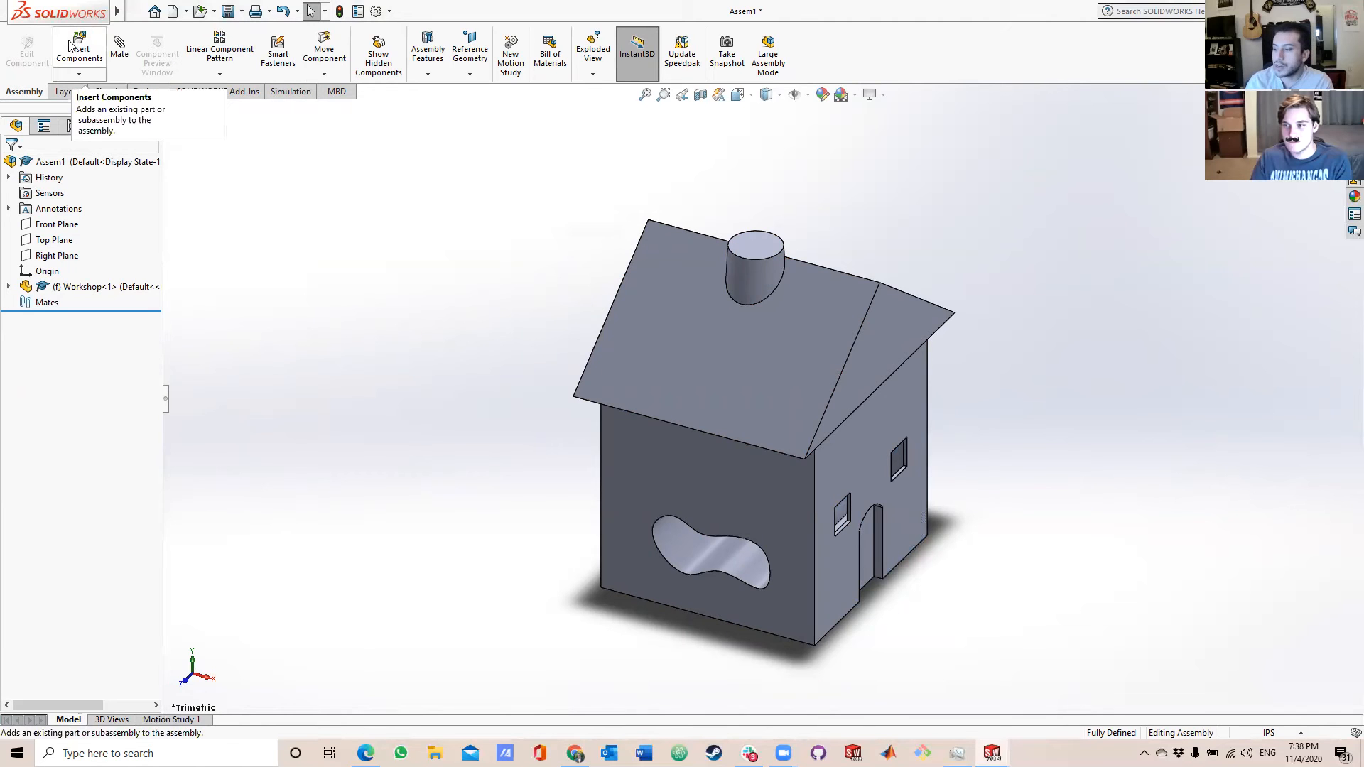
Insert the Garage into the assembly in the empty space beside the Workshop.
middle_drag(333, 395, 636, 735)
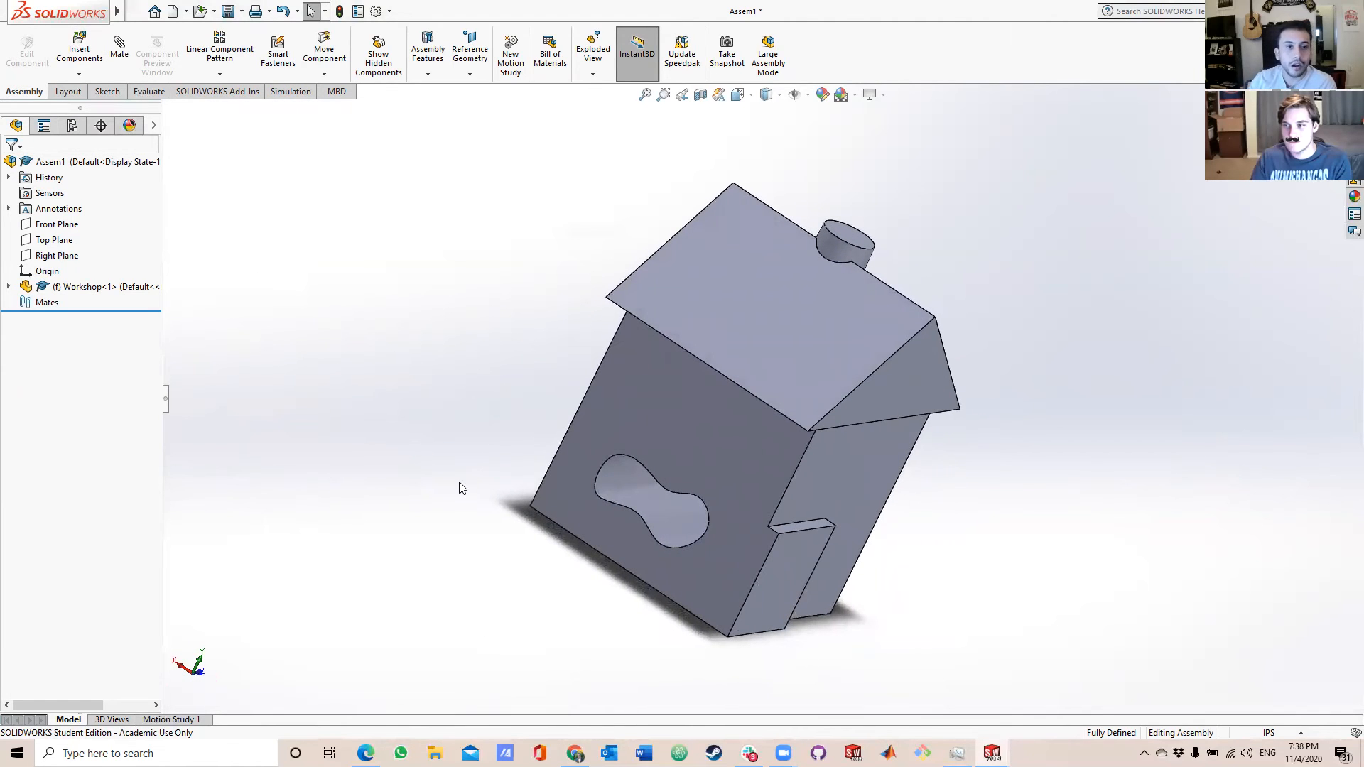
click(79, 50)
click(60, 326)
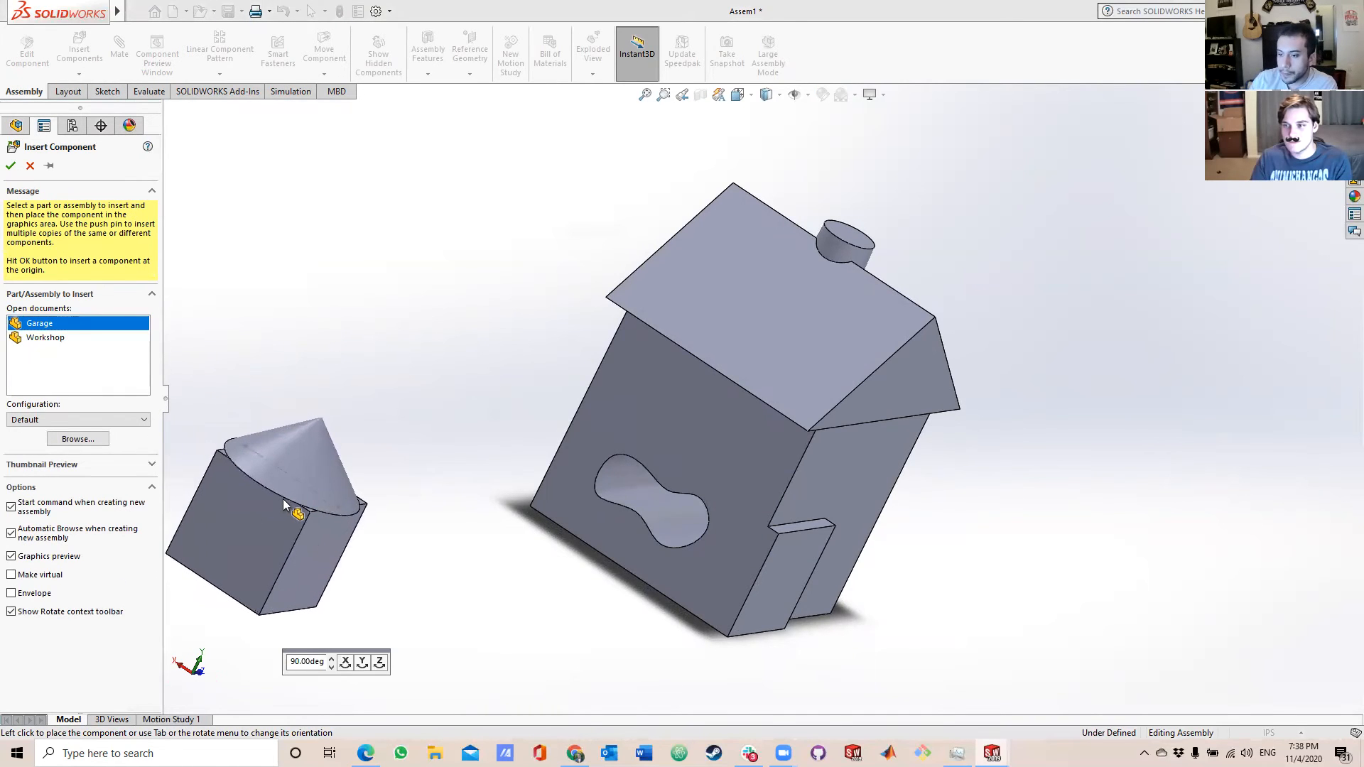
click(309, 503)
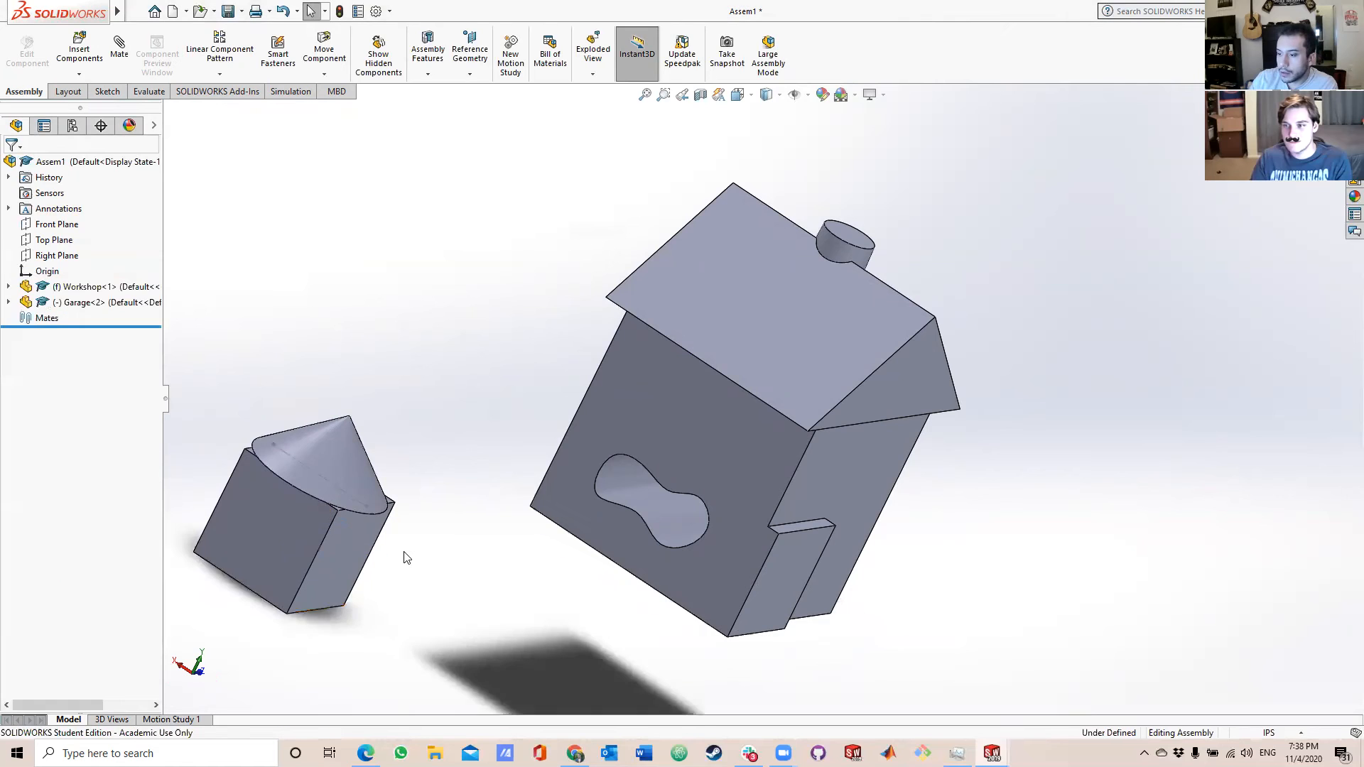
middle_drag(373, 534, 331, 520)
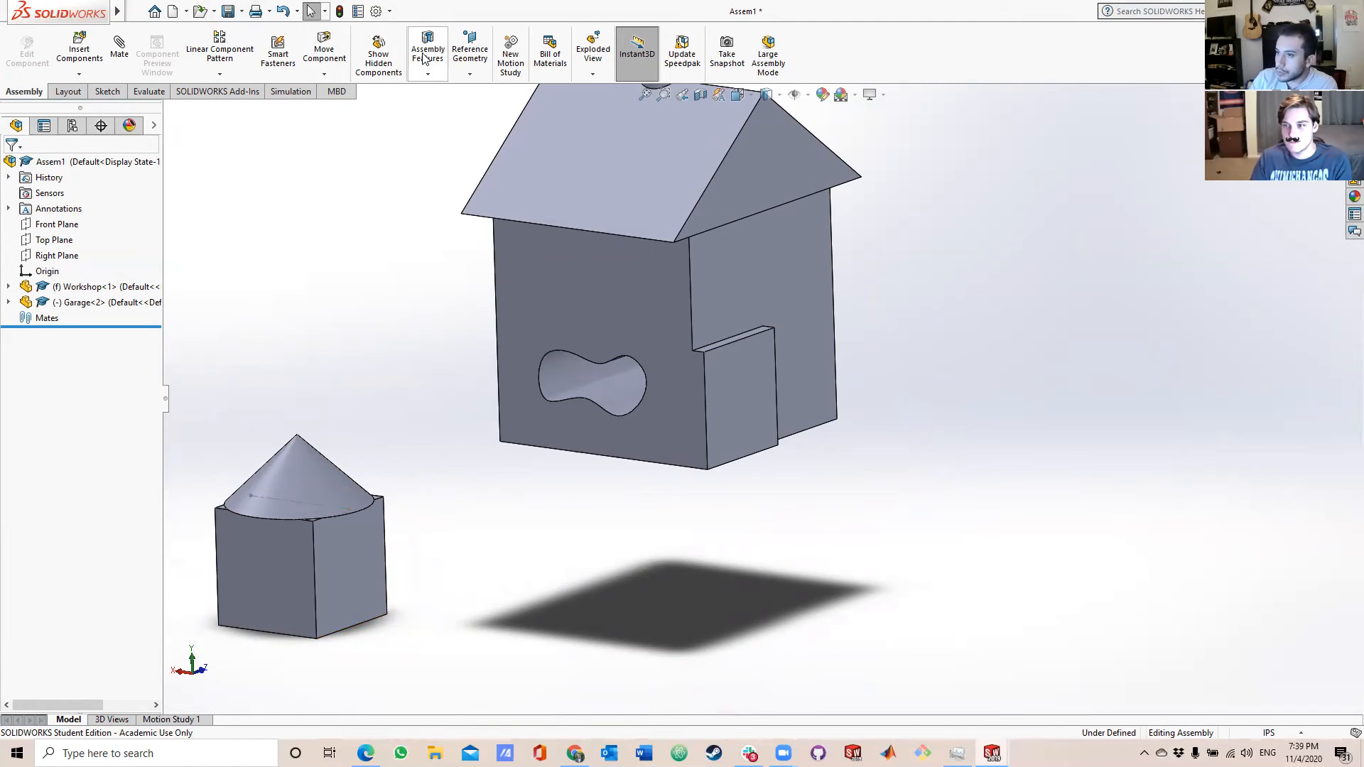
Set up a coincident mate between a side face of the Garage's block and the outer face of the Workshop's protruding wall block.
middle_drag(373, 260, 263, 205)
click(119, 50)
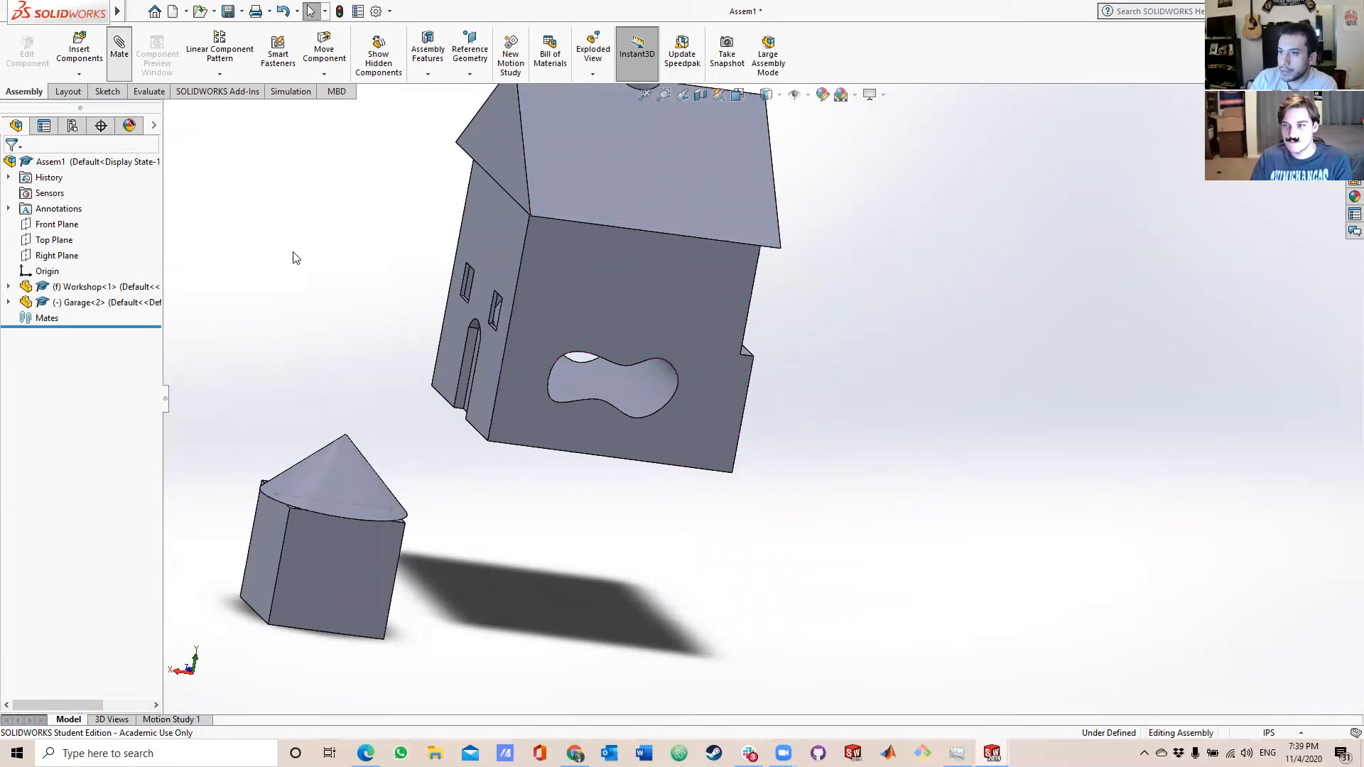
middle_drag(381, 393, 335, 483)
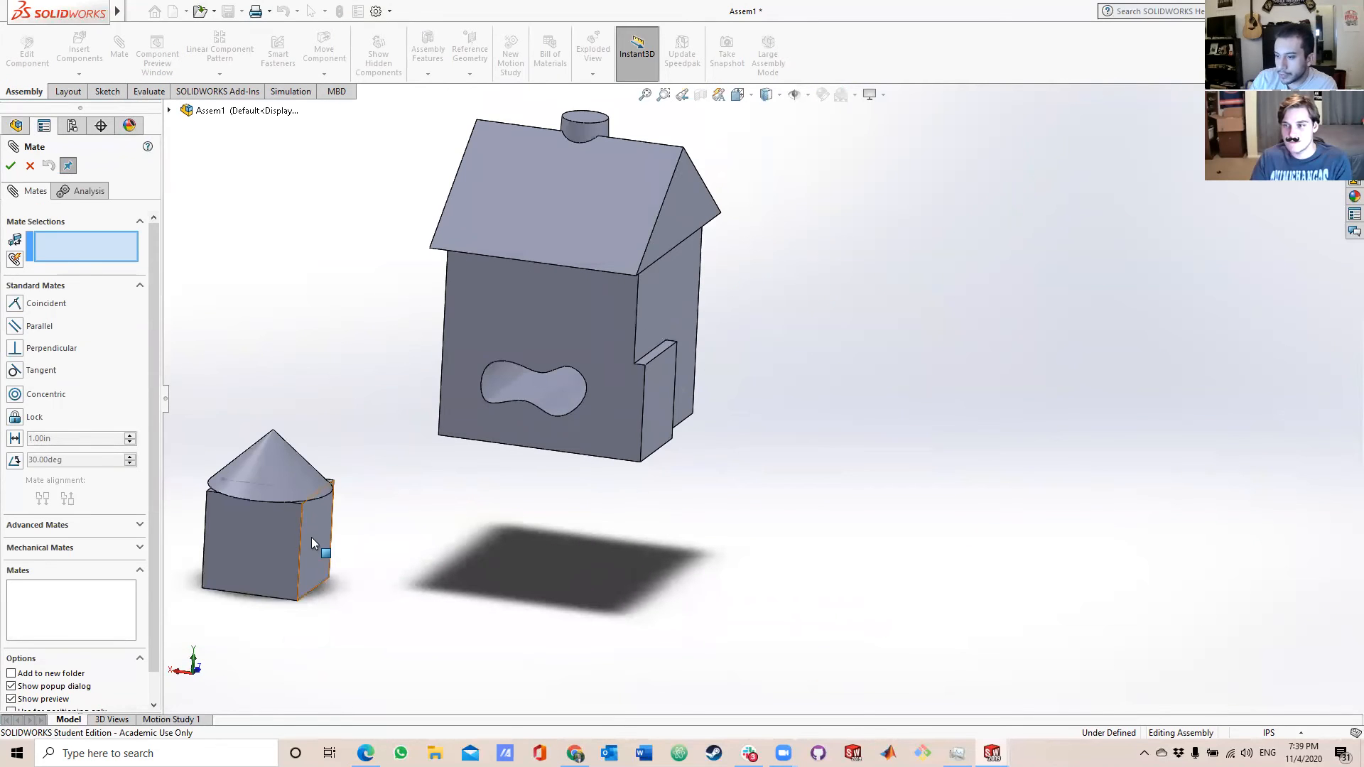
click(311, 537)
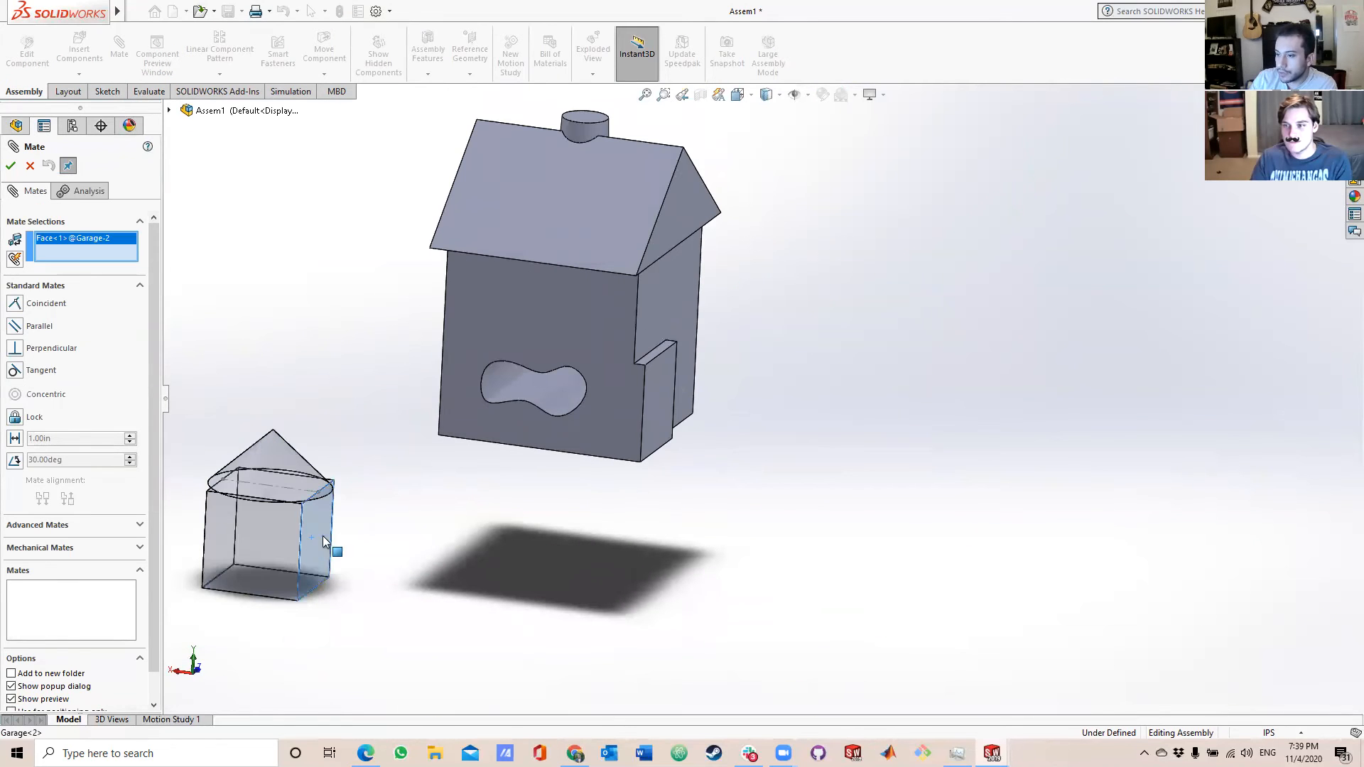
click(659, 405)
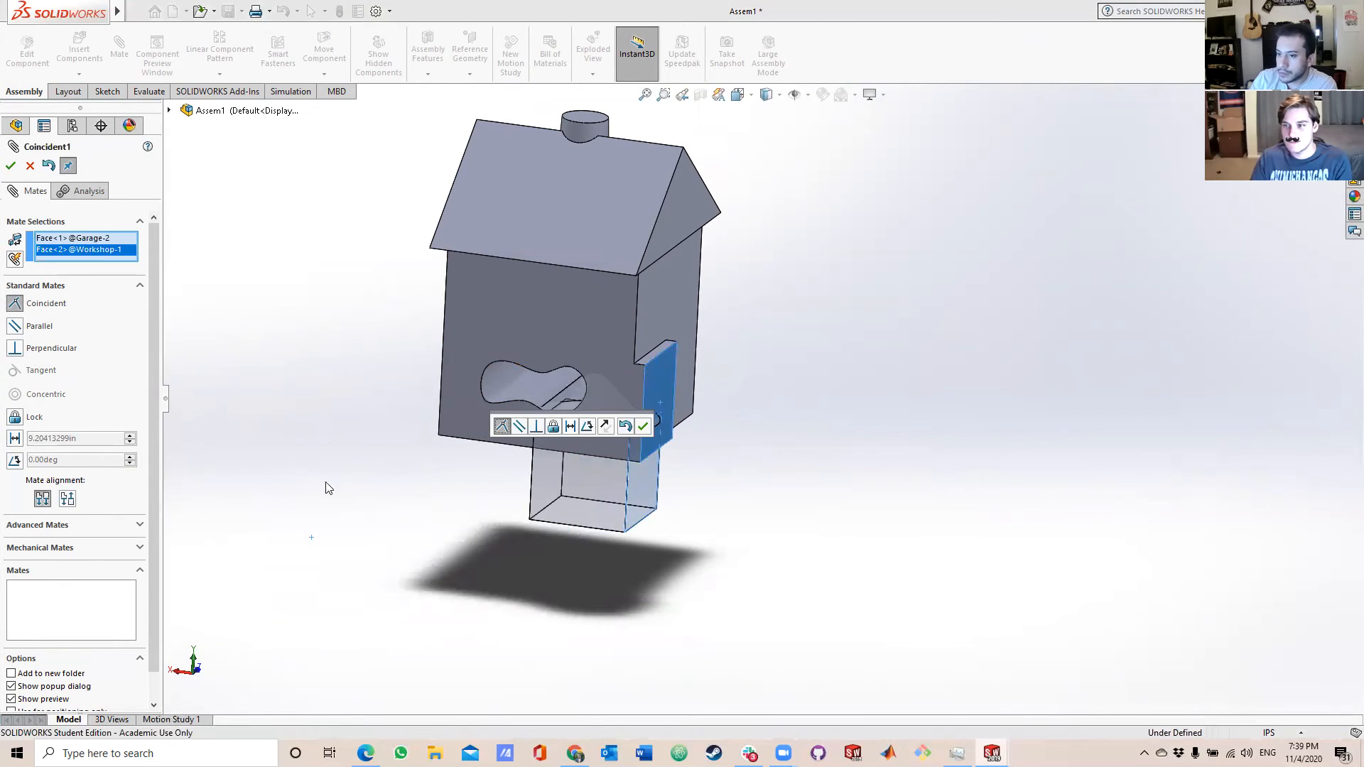
click(67, 500)
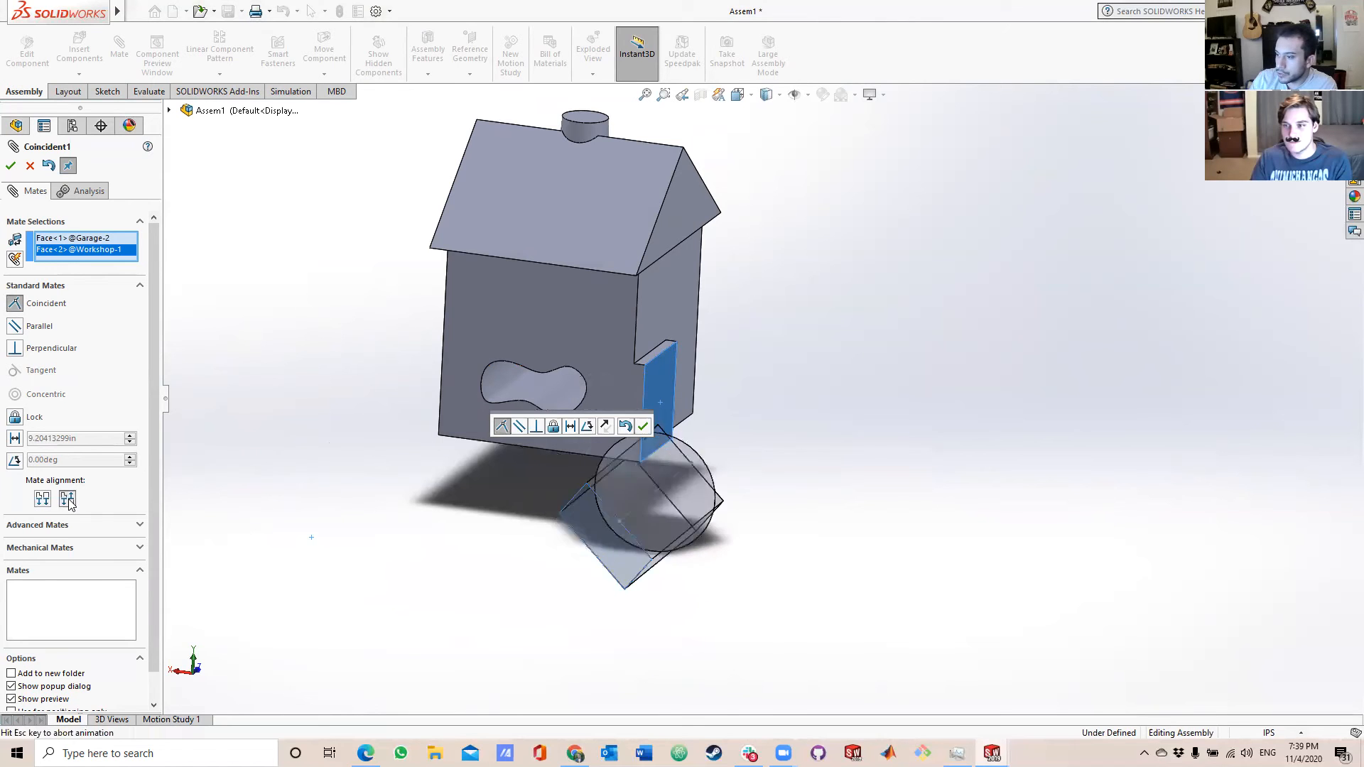
middle_drag(767, 554, 497, 558)
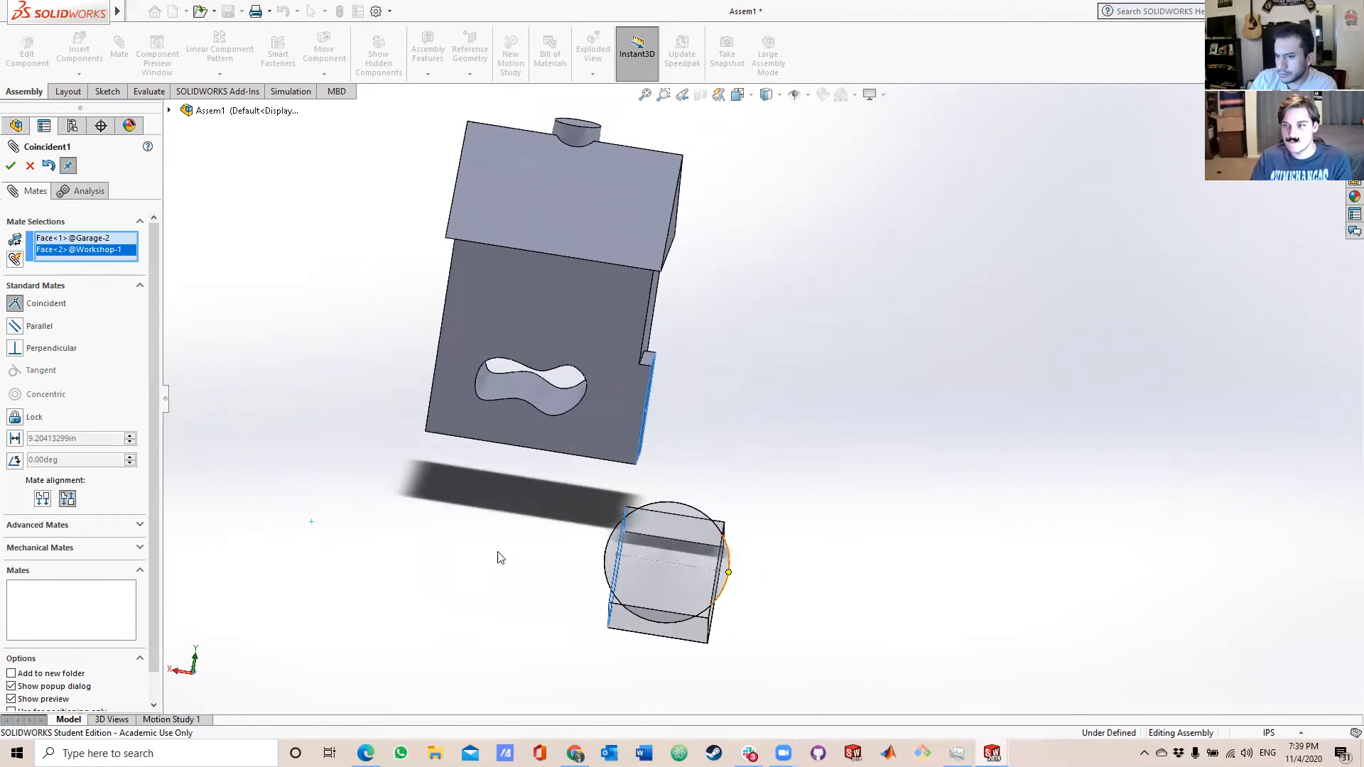
click(44, 498)
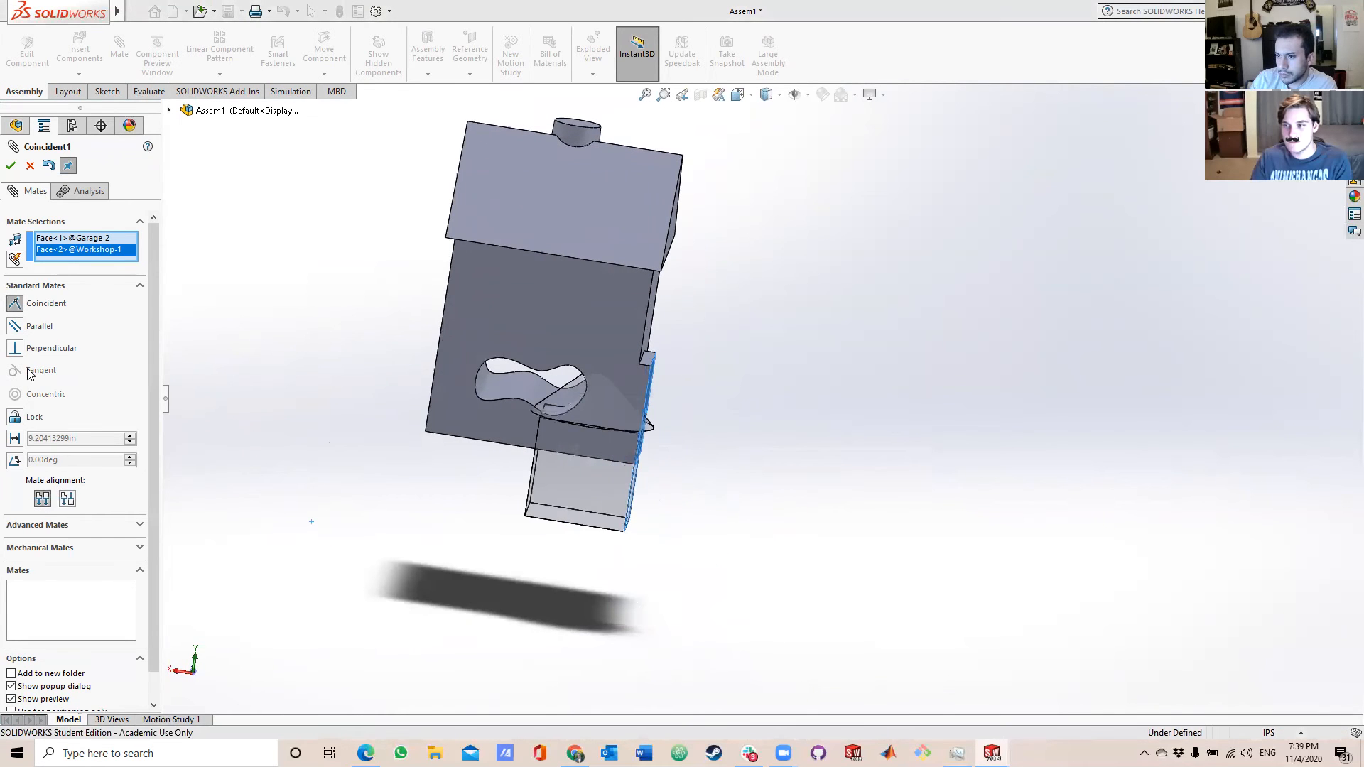
click(14, 326)
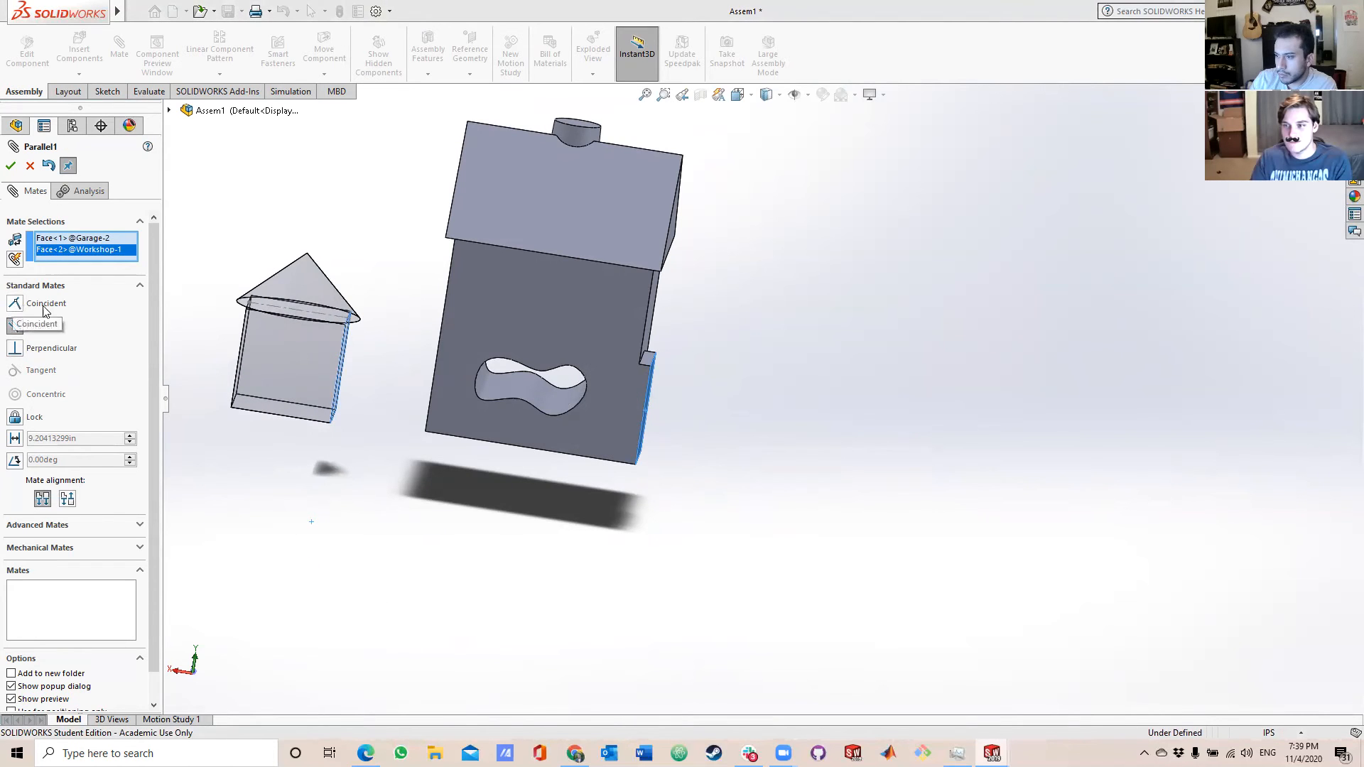
middle_drag(277, 351, 228, 345)
click(13, 307)
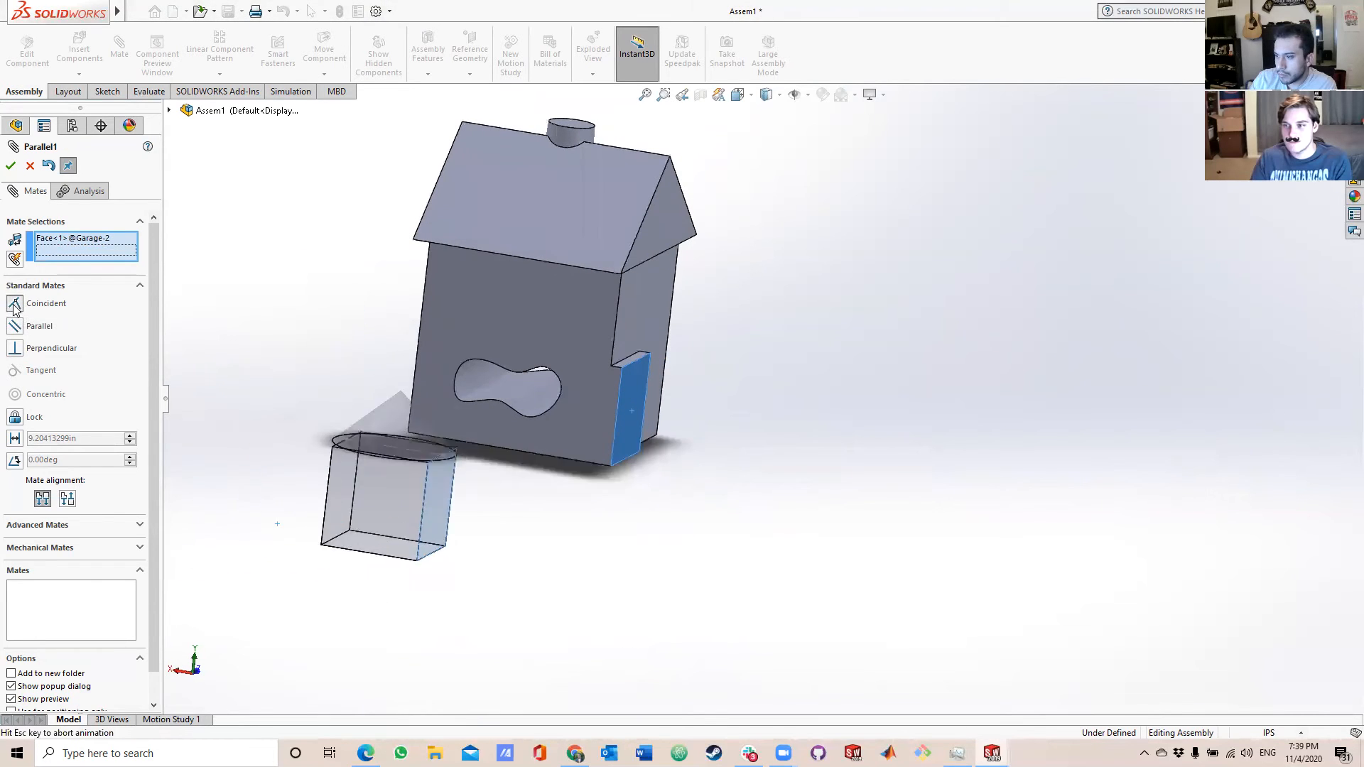
middle_drag(371, 398, 518, 444)
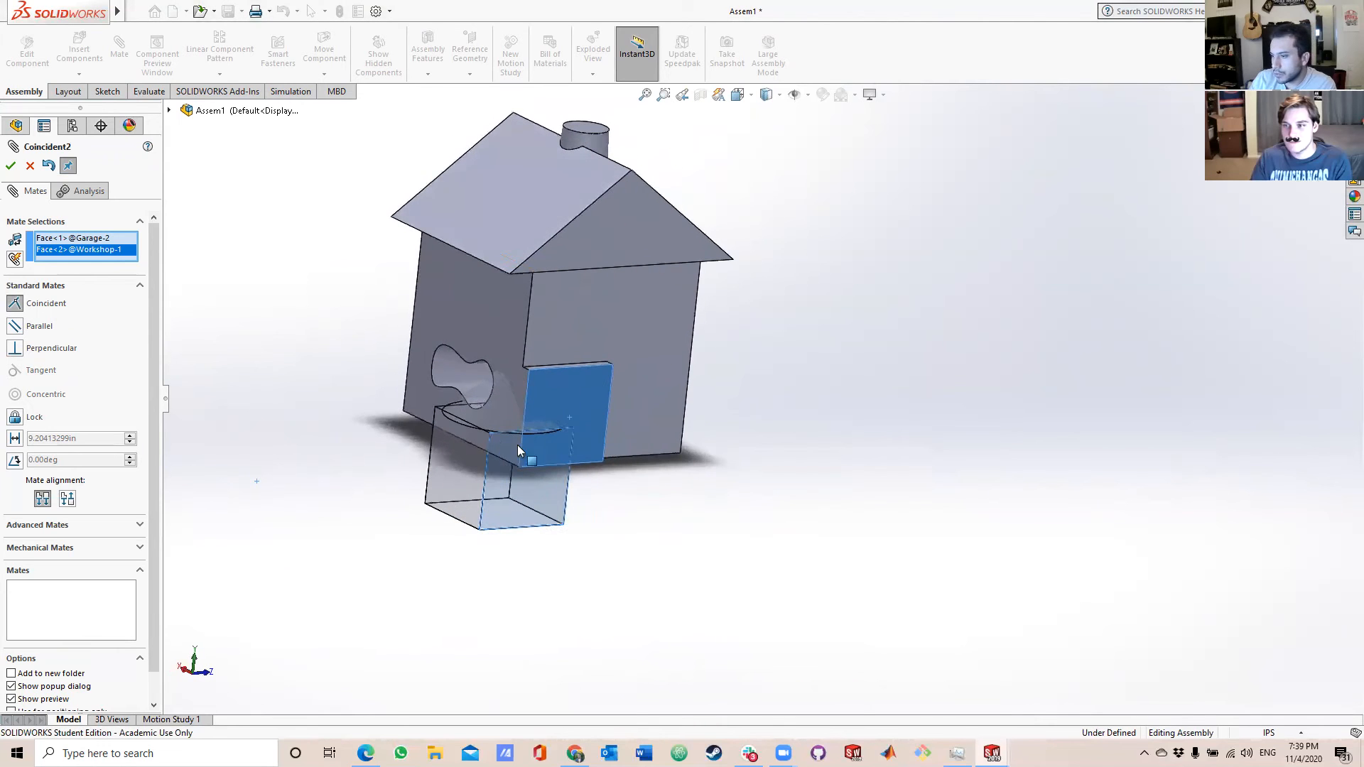
click(30, 166)
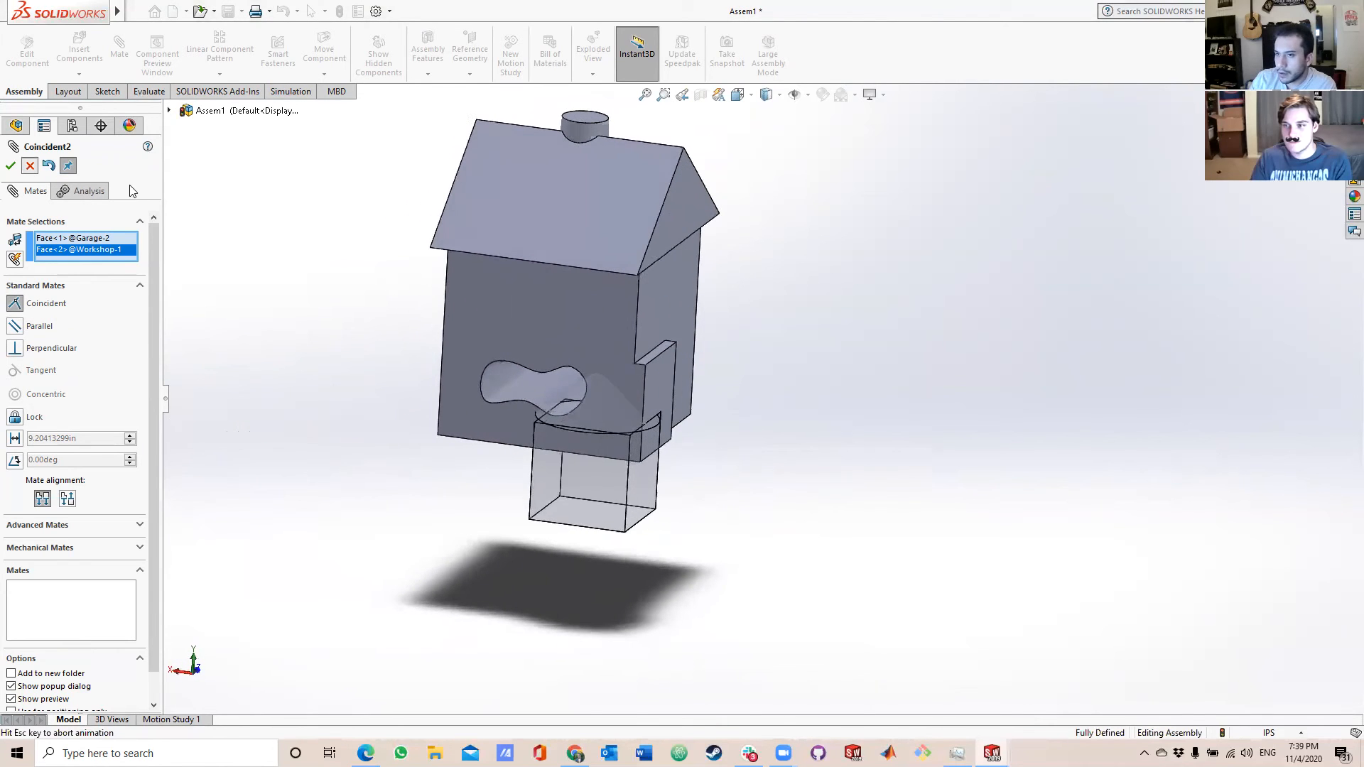
Mate a vertical edge of the Garage's block coincident with the front vertical edge of the Workshop's protruding wall block.
click(118, 47)
middle_drag(363, 528, 333, 532)
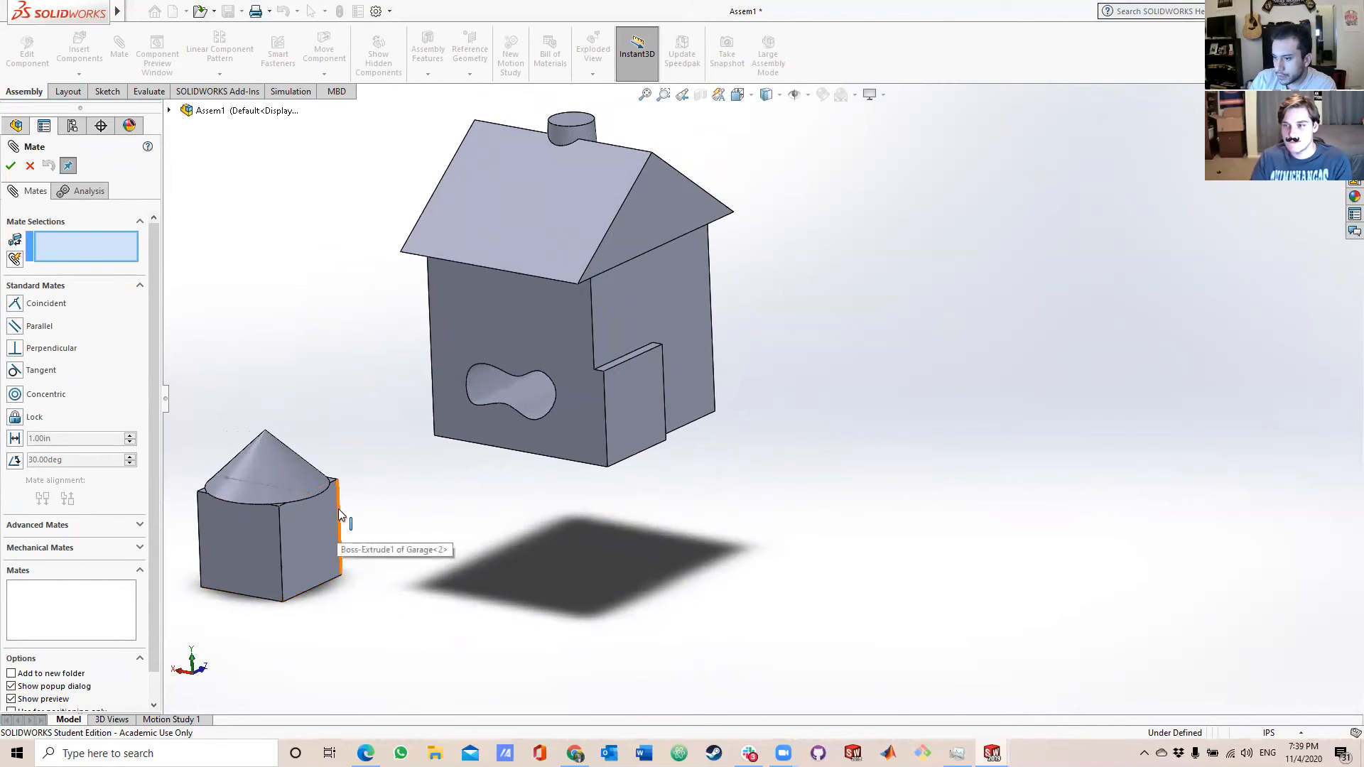
click(337, 511)
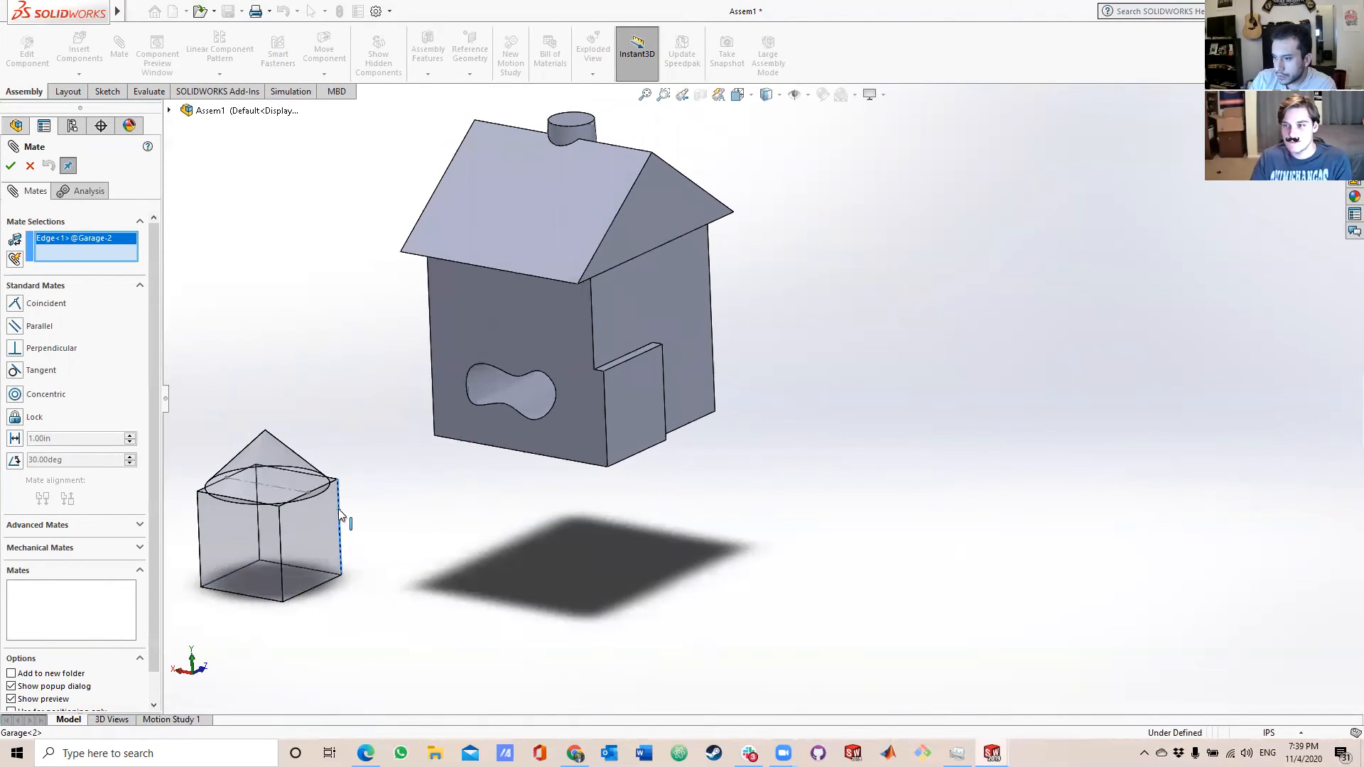
click(607, 426)
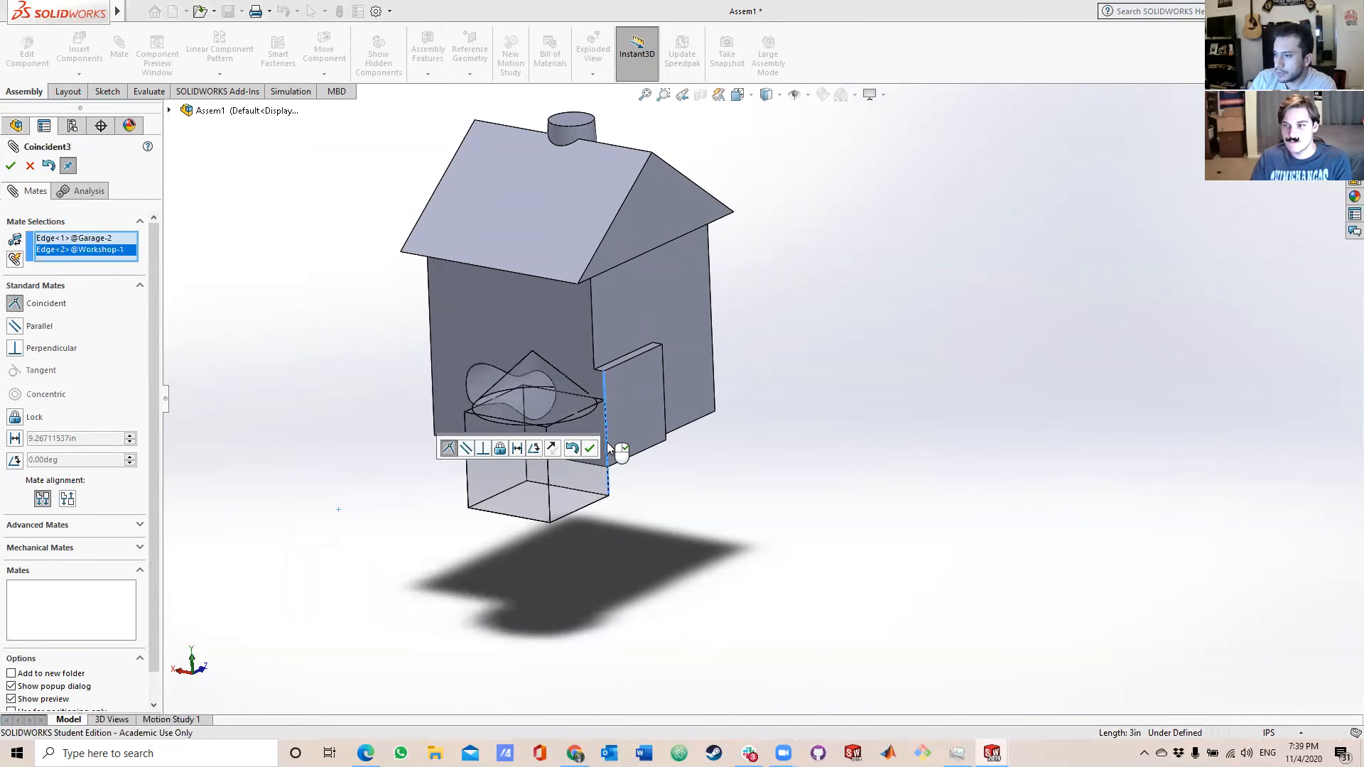
click(11, 165)
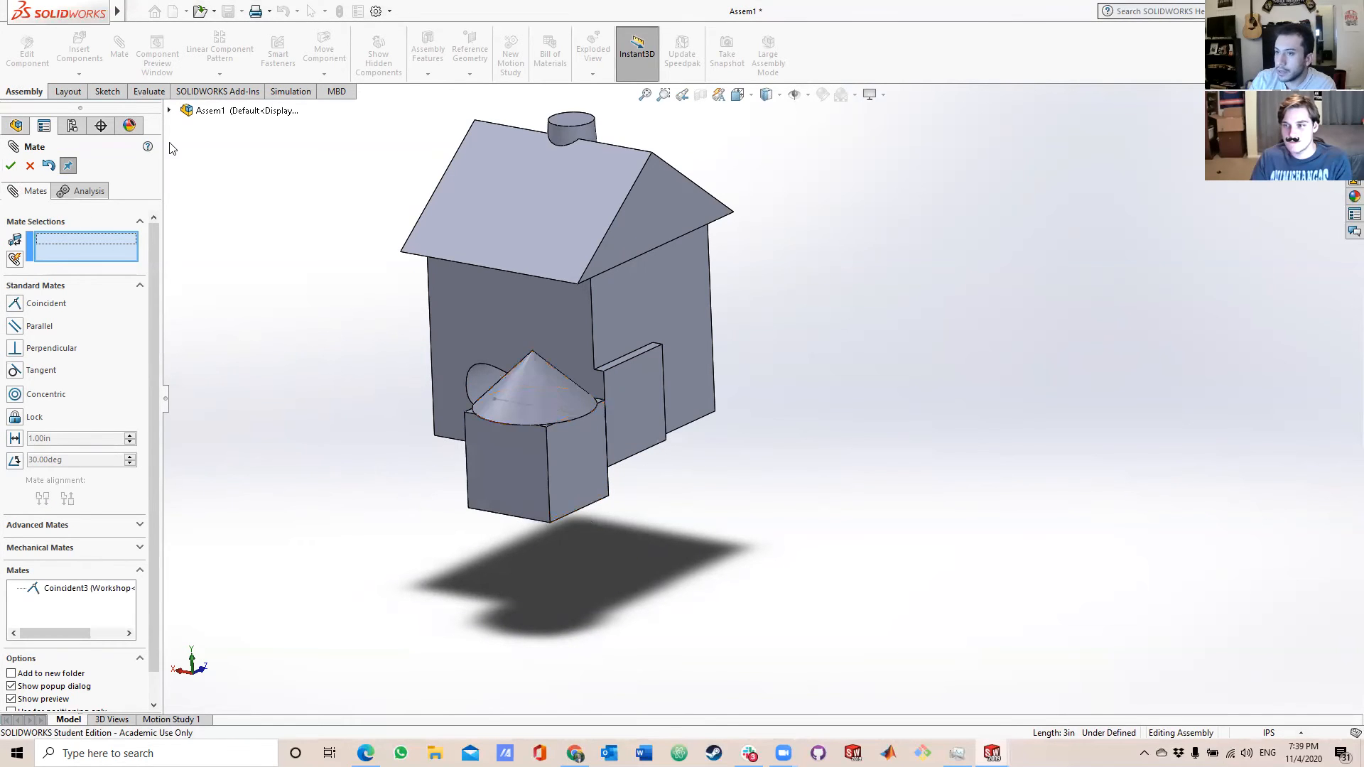
Try to mate the Garage's bottom side edge coincident with the bottom outer edge of the Workshop's protruding wall block.
click(587, 504)
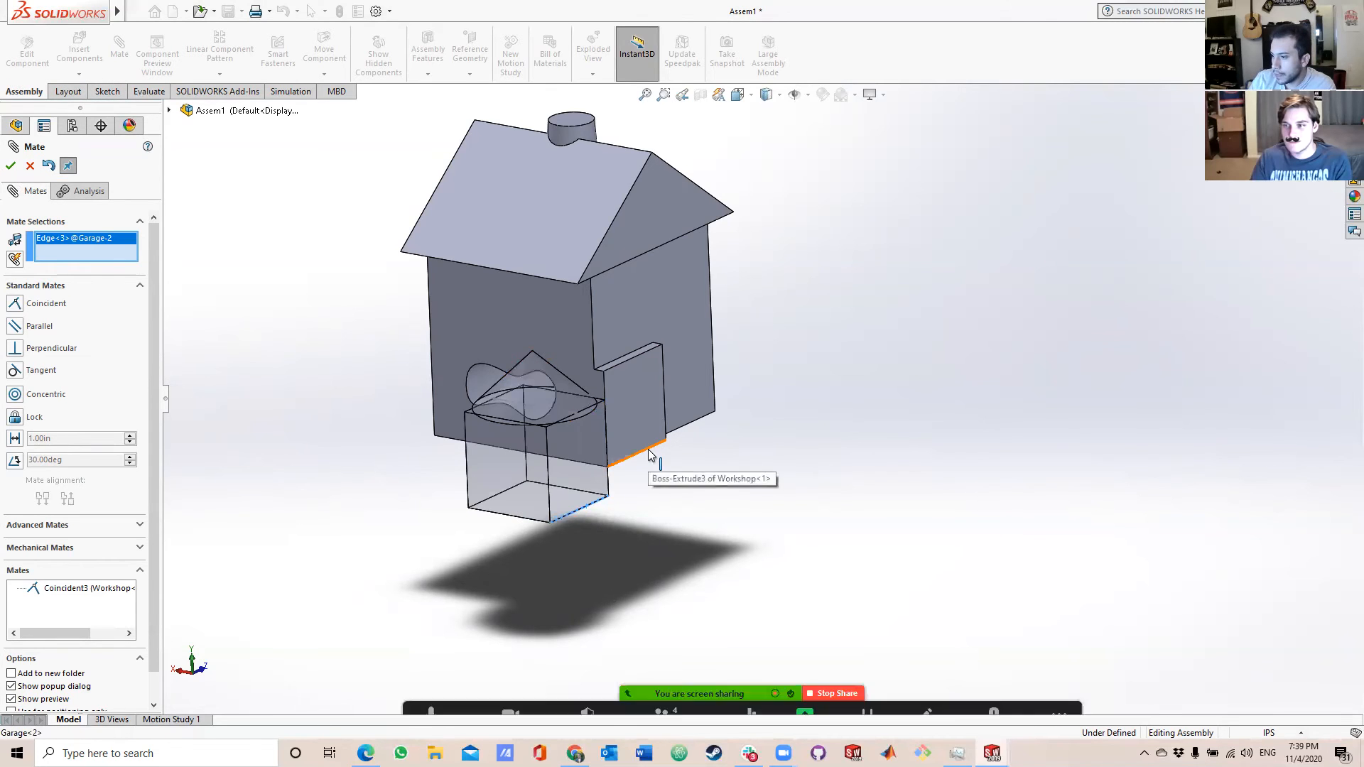
click(649, 452)
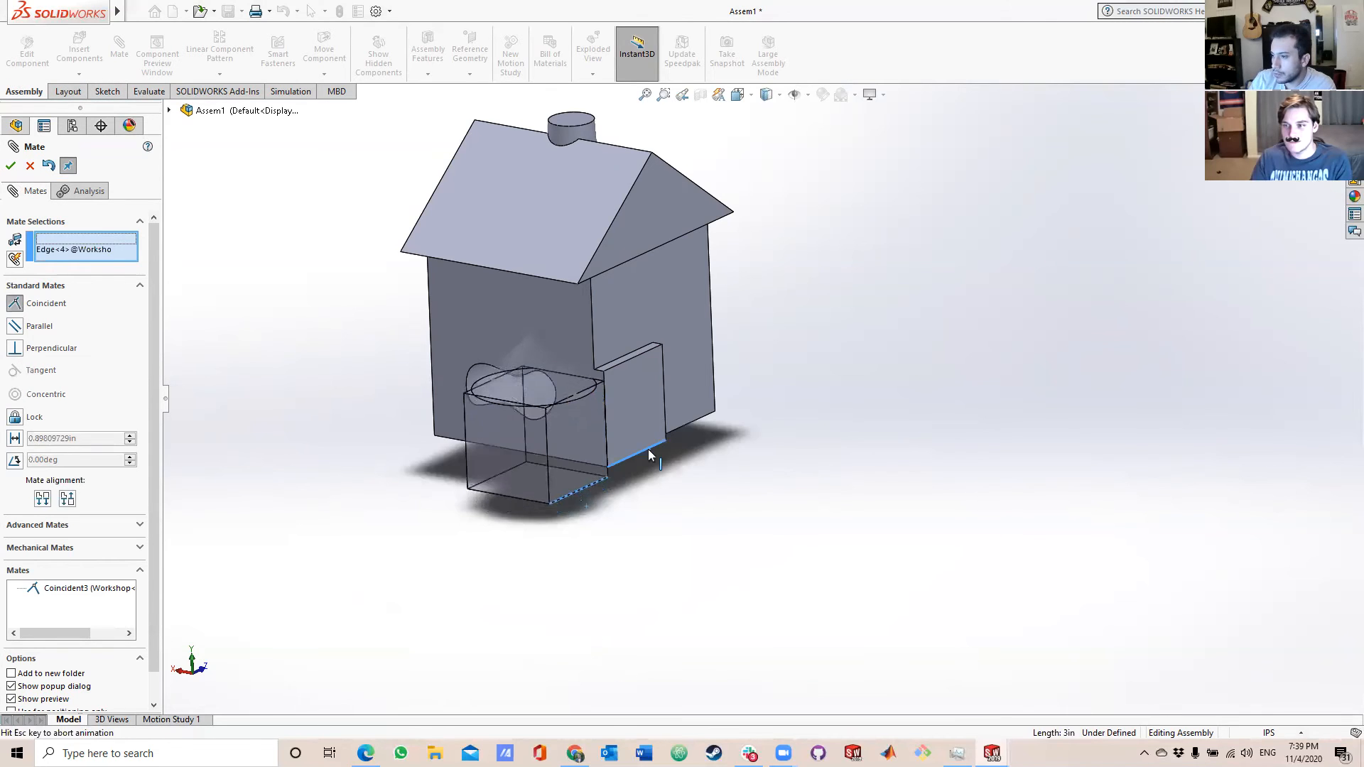
click(10, 166)
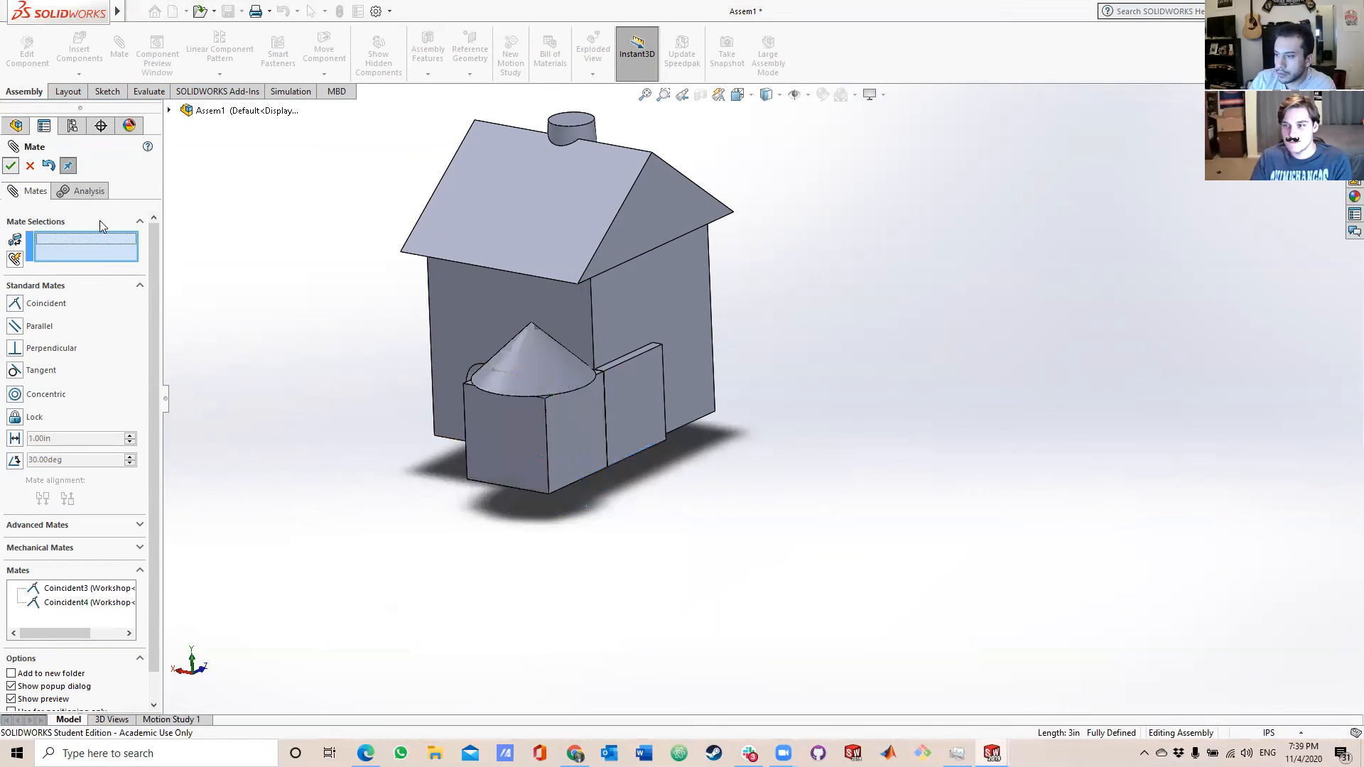
Add a coincident mate between the Garage's front vertical edge and the rear vertical edge of the Workshop's protruding wall block.
click(547, 442)
click(662, 396)
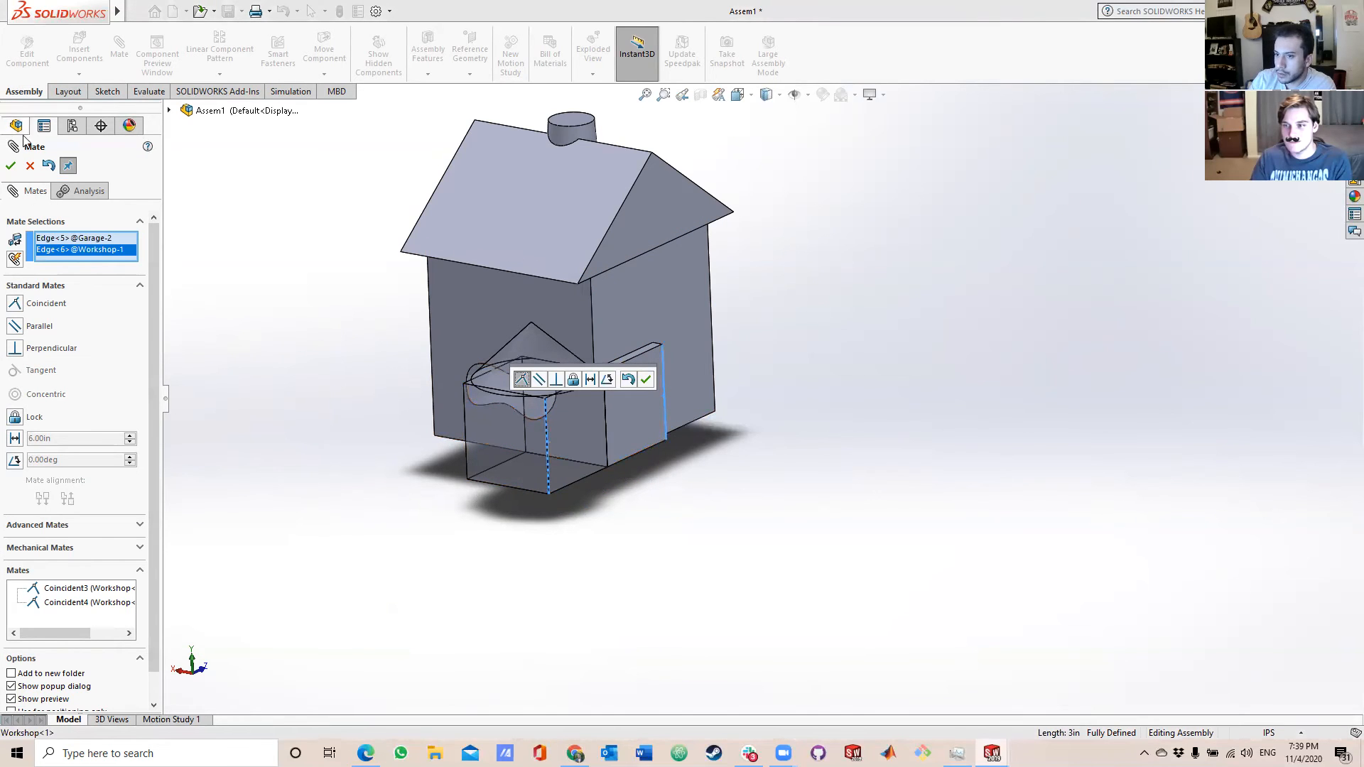
click(11, 165)
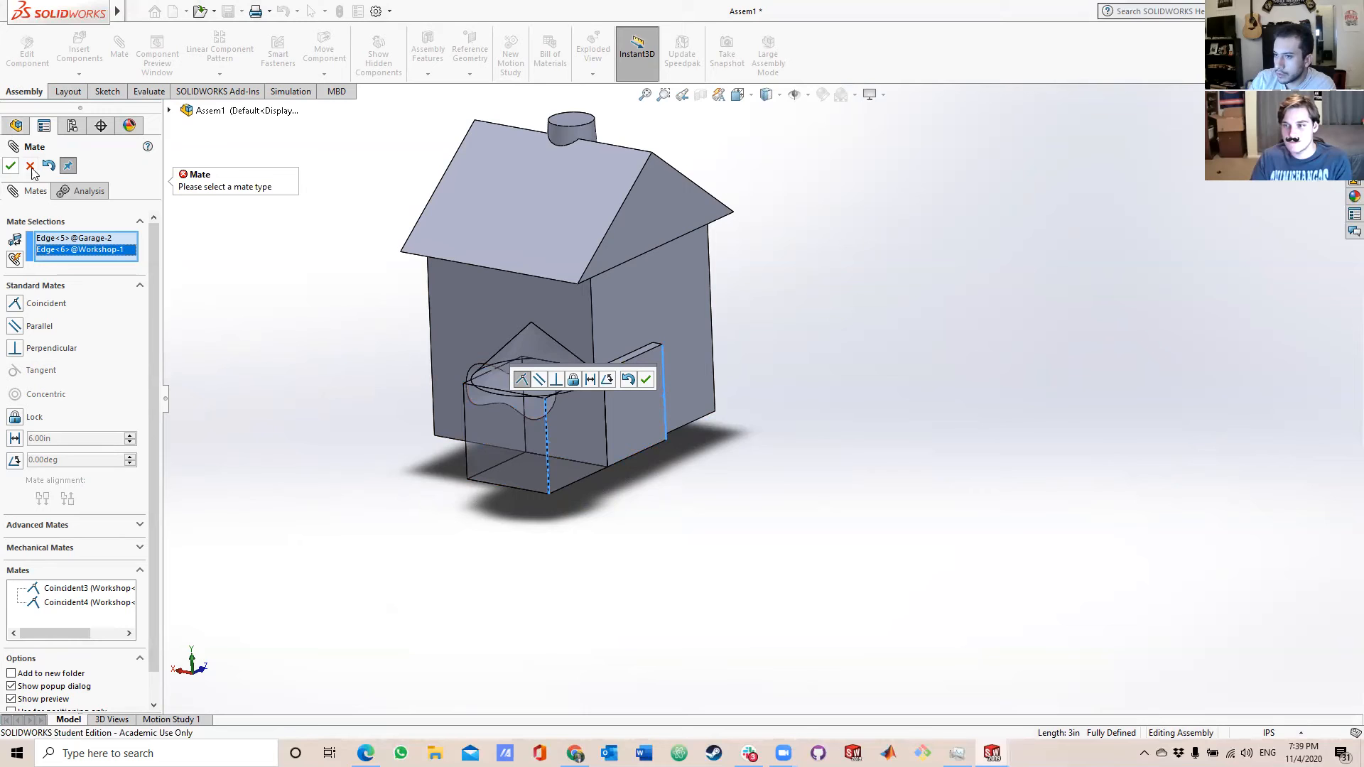
click(14, 309)
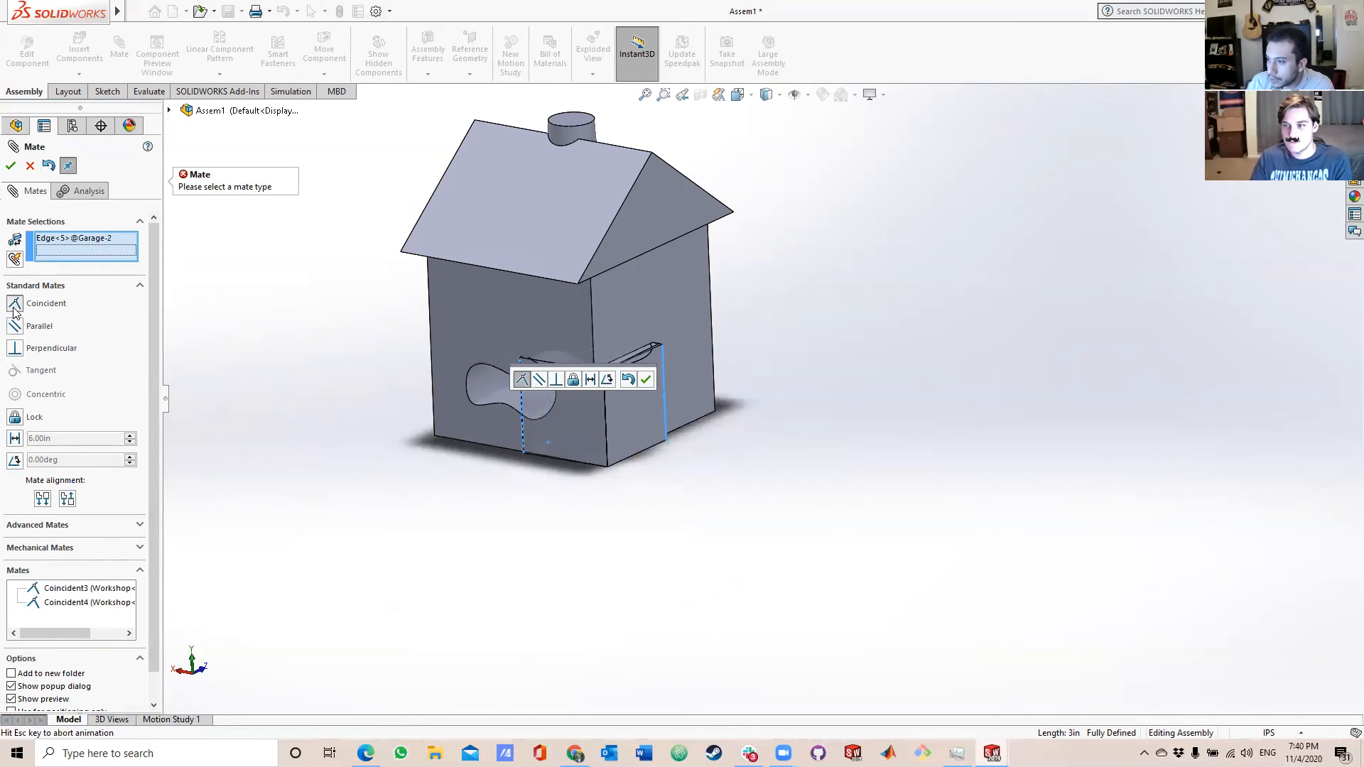
click(9, 167)
Examine how the Garage's conical roof meets the Workshop's wall and protruding block.
middle_drag(758, 448, 647, 365)
scroll(608, 370, down, 5)
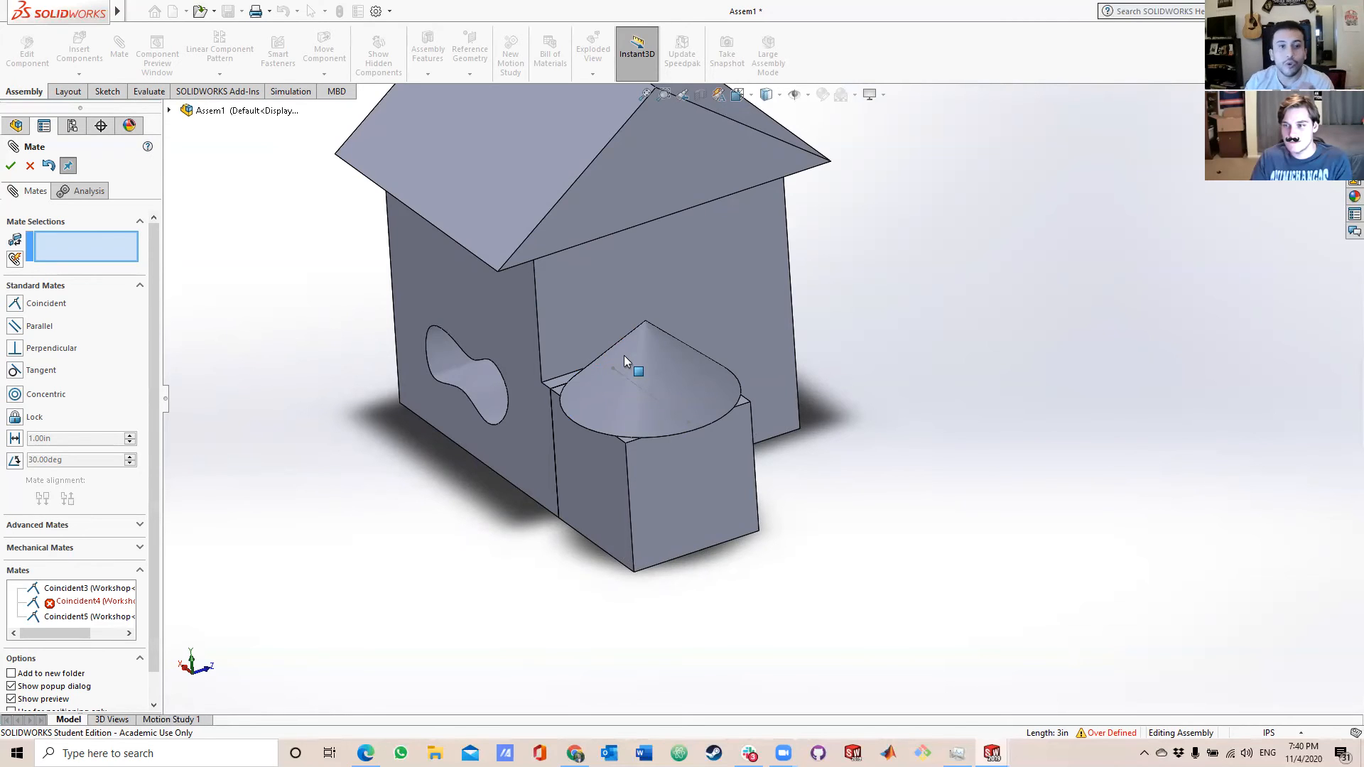
scroll(609, 363, down, 5)
middle_drag(615, 357, 678, 365)
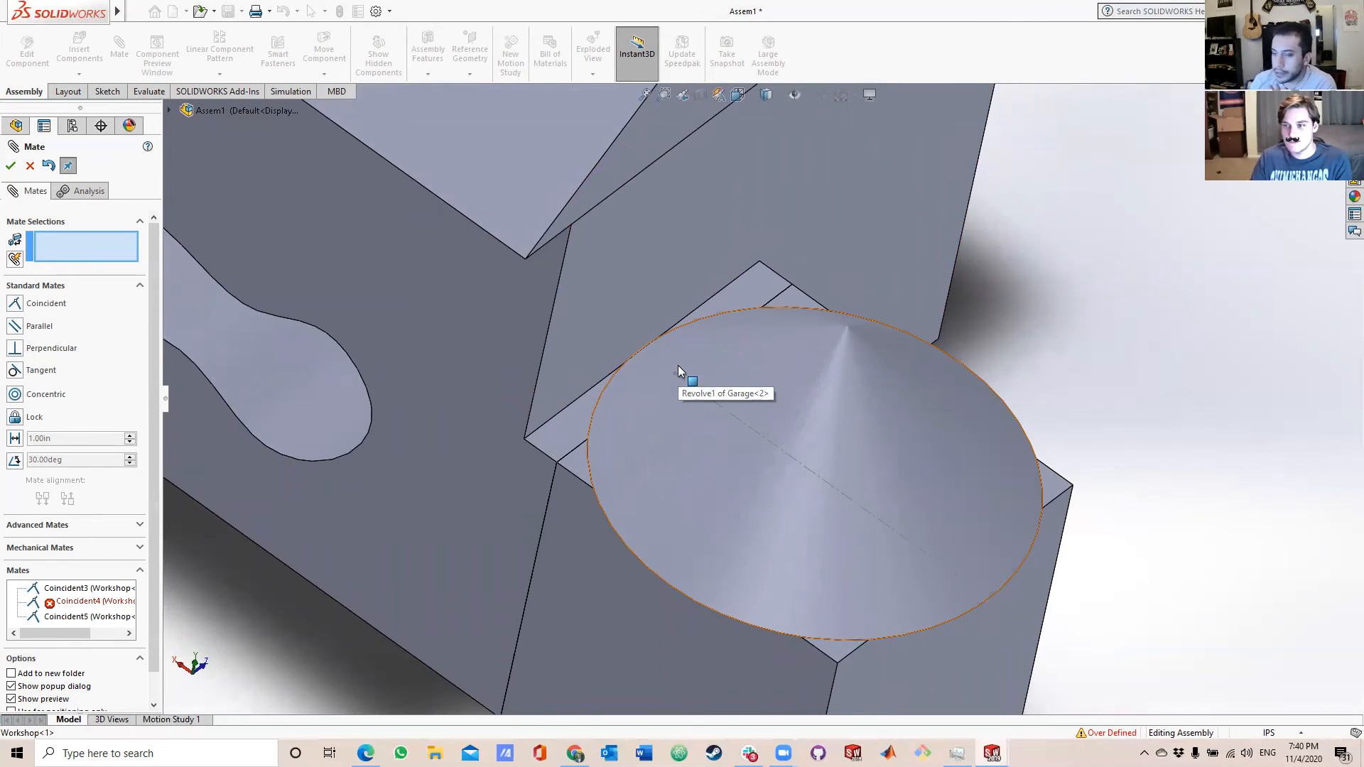
middle_drag(678, 365, 665, 382)
scroll(665, 382, down, 5)
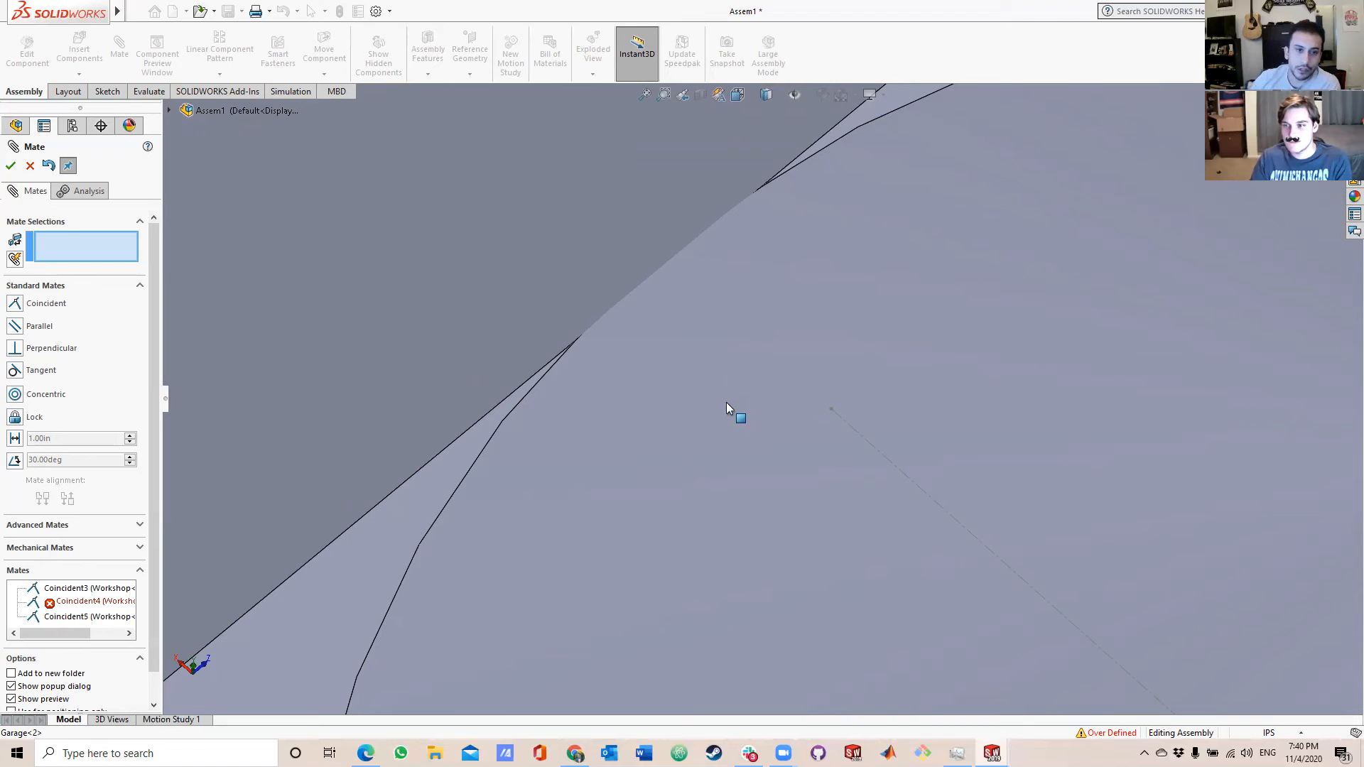
scroll(727, 391, up, 4)
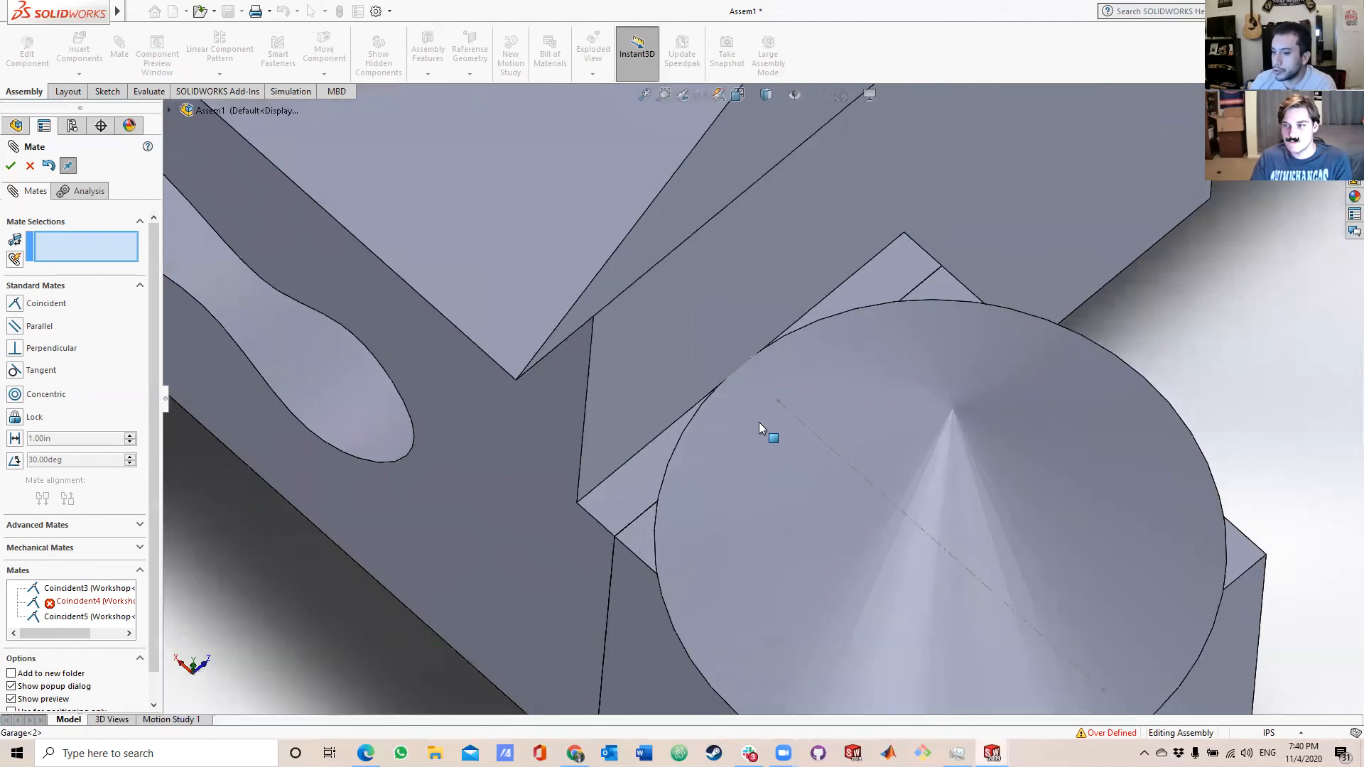
scroll(759, 421, up, 3)
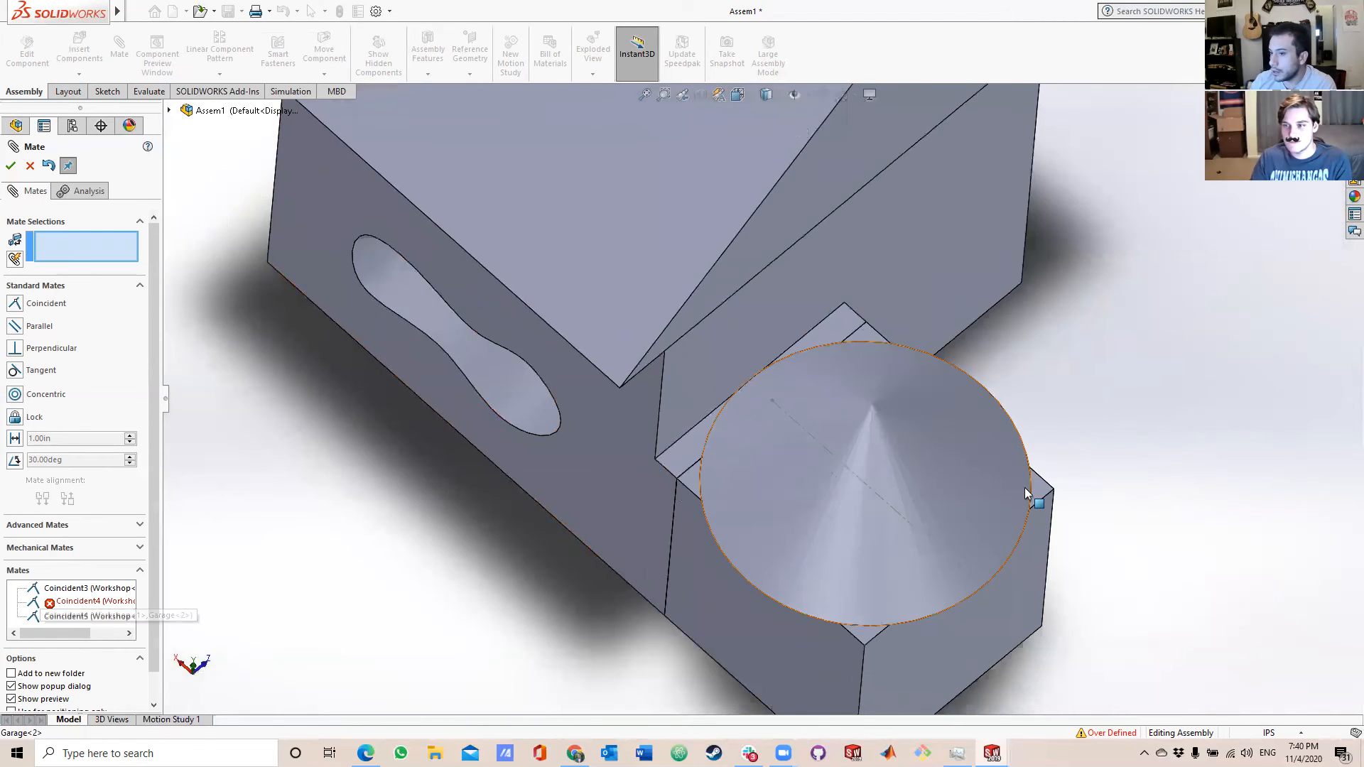
ctrl+middle_drag(1035, 487, 978, 467)
Finish mating and delete the conflicting Coincident4 mate between the bottom edges from the assembly.
click(11, 168)
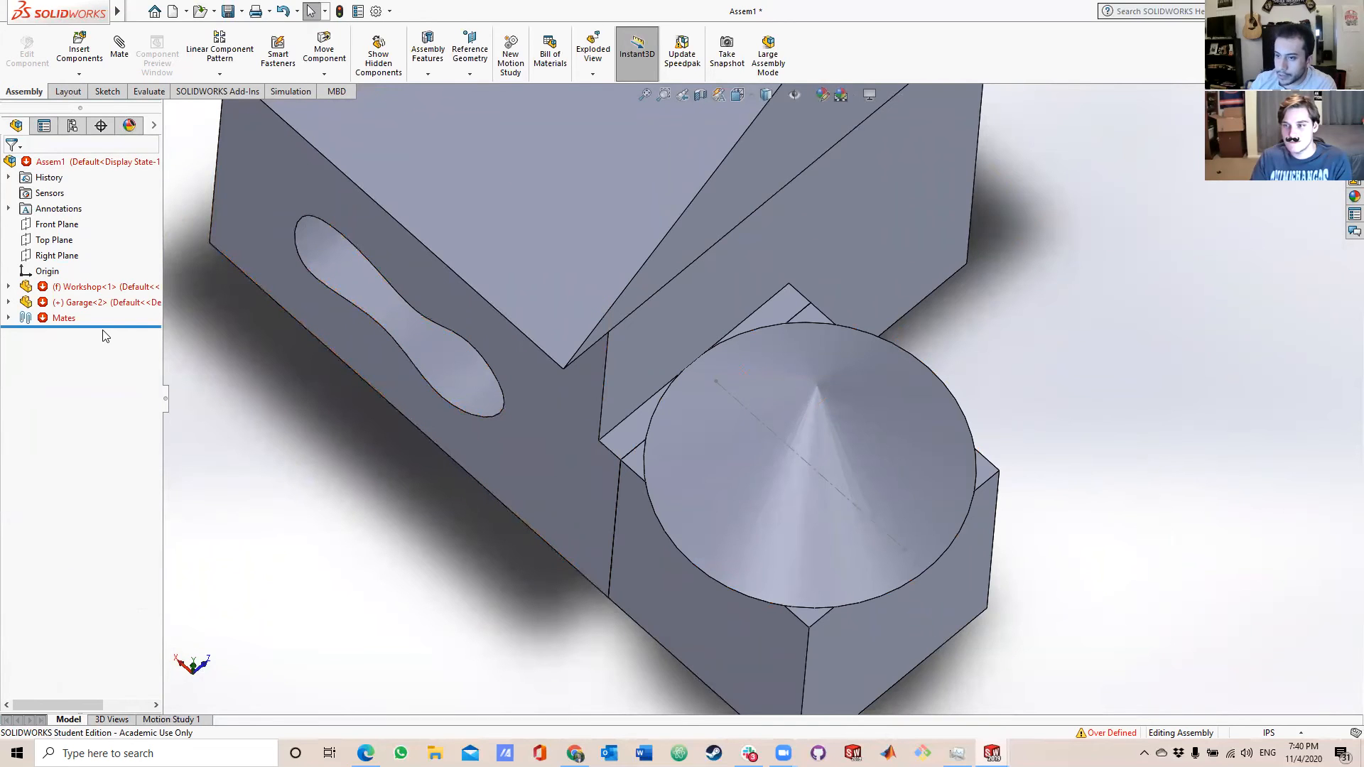
click(8, 317)
click(59, 348)
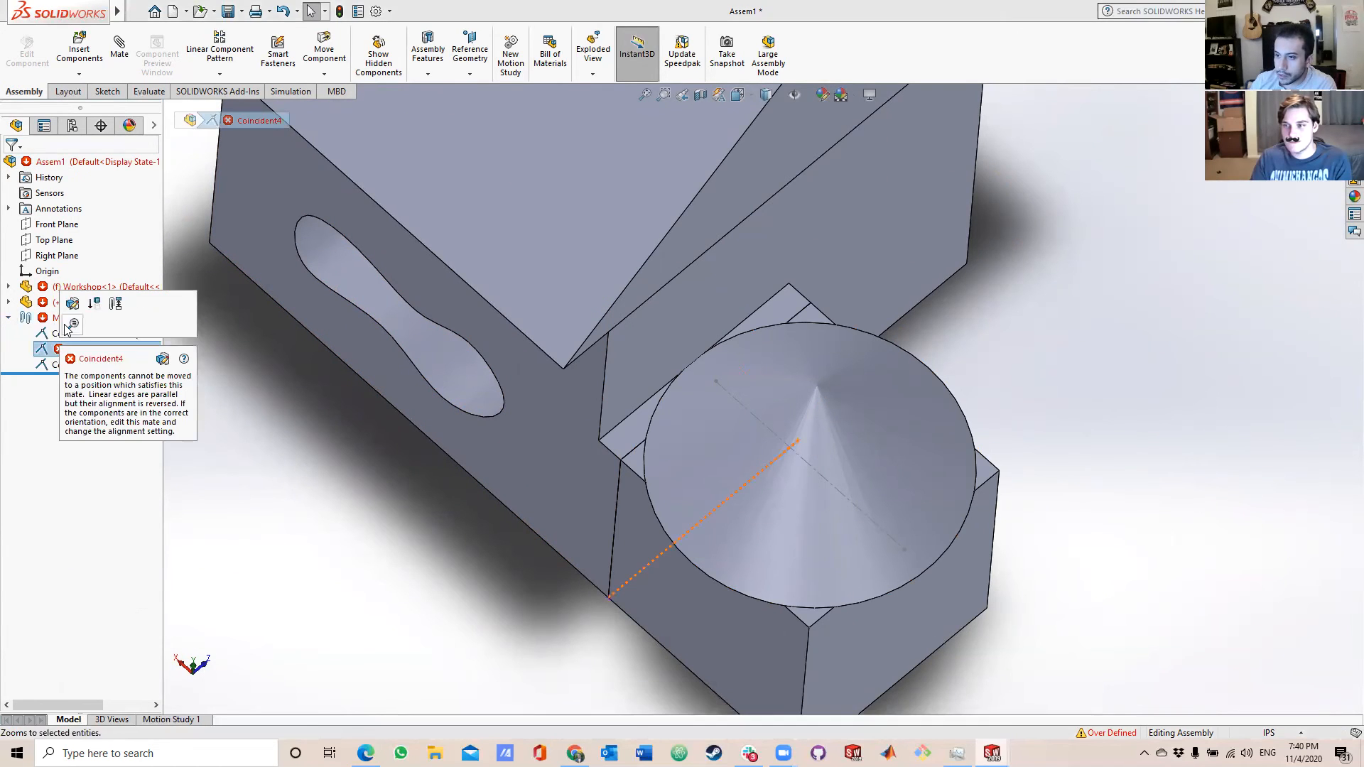
right_click(46, 349)
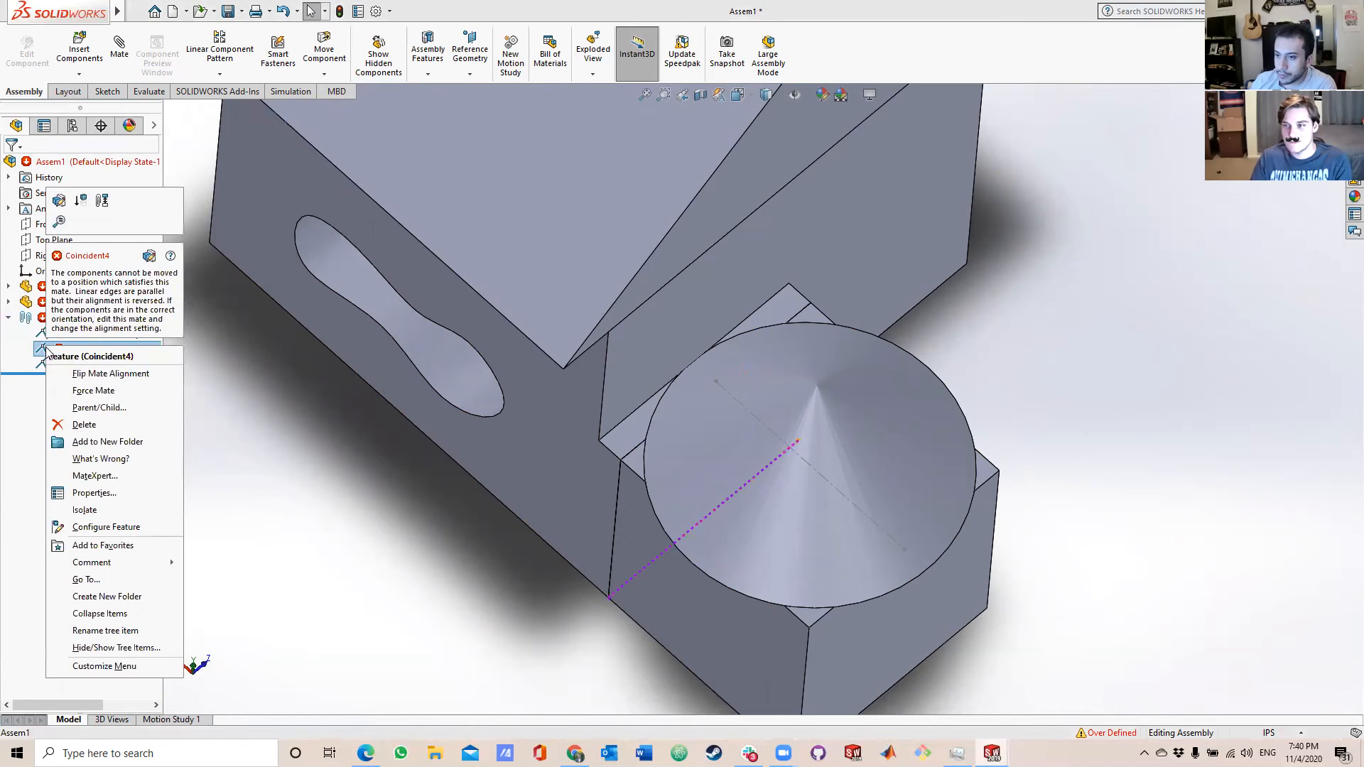
click(84, 424)
Switch to the Garage part and open the sketch of its revolved conical roof for editing.
click(749, 272)
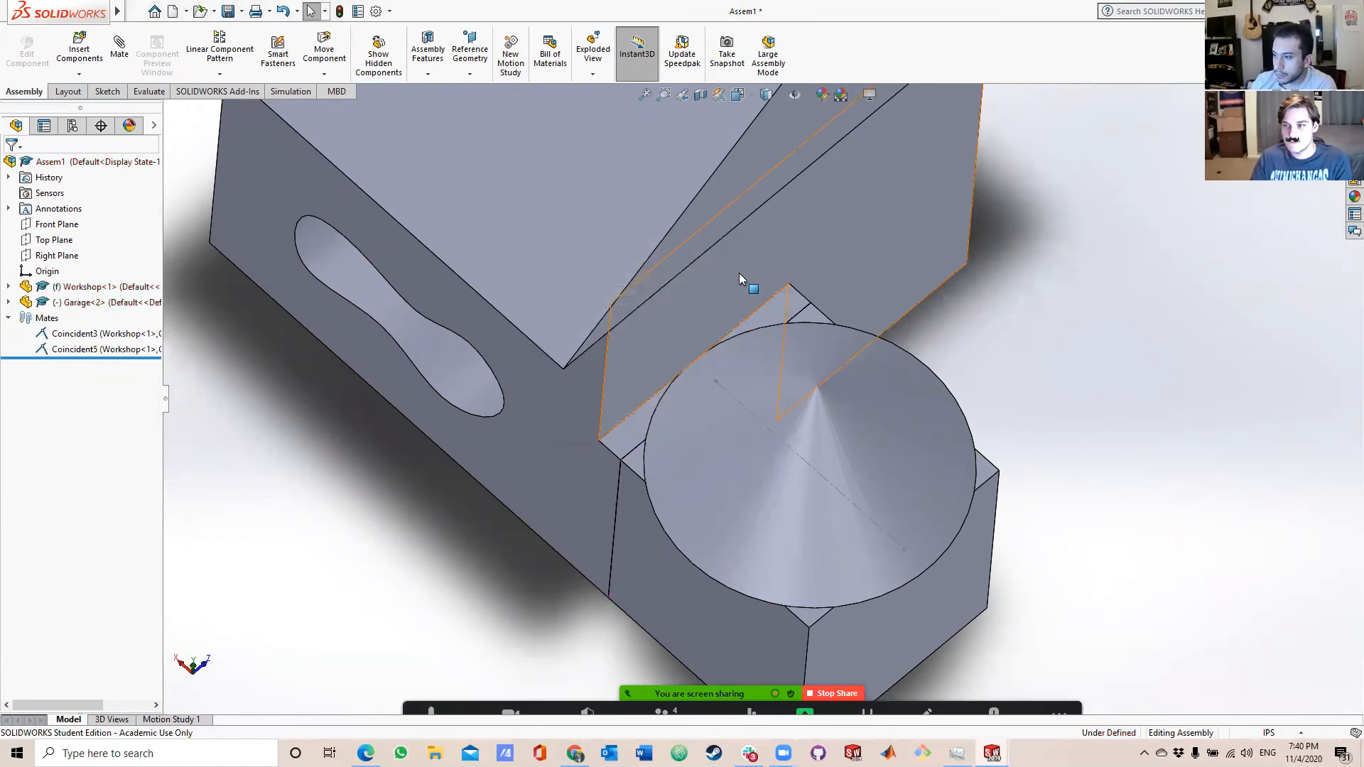
middle_drag(954, 459, 858, 324)
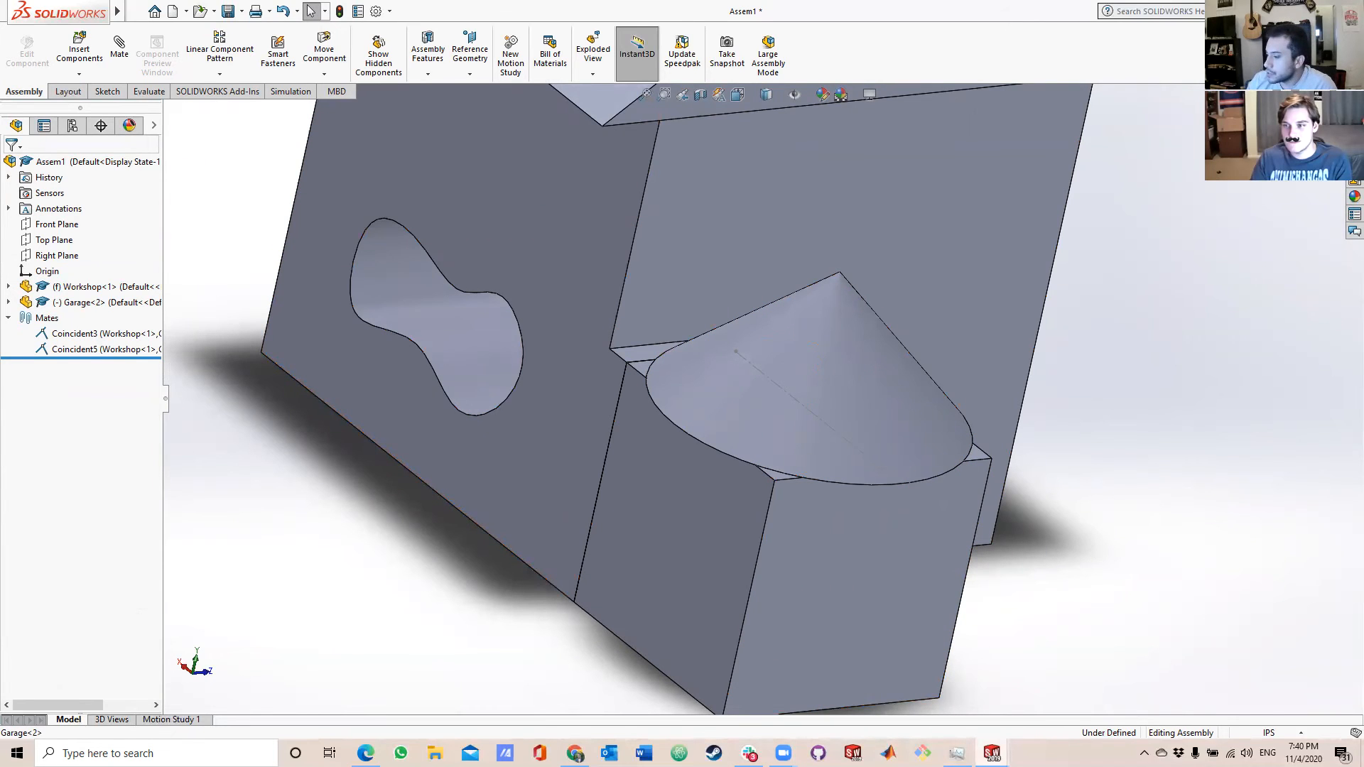
mouse_move(991, 753)
click(1000, 710)
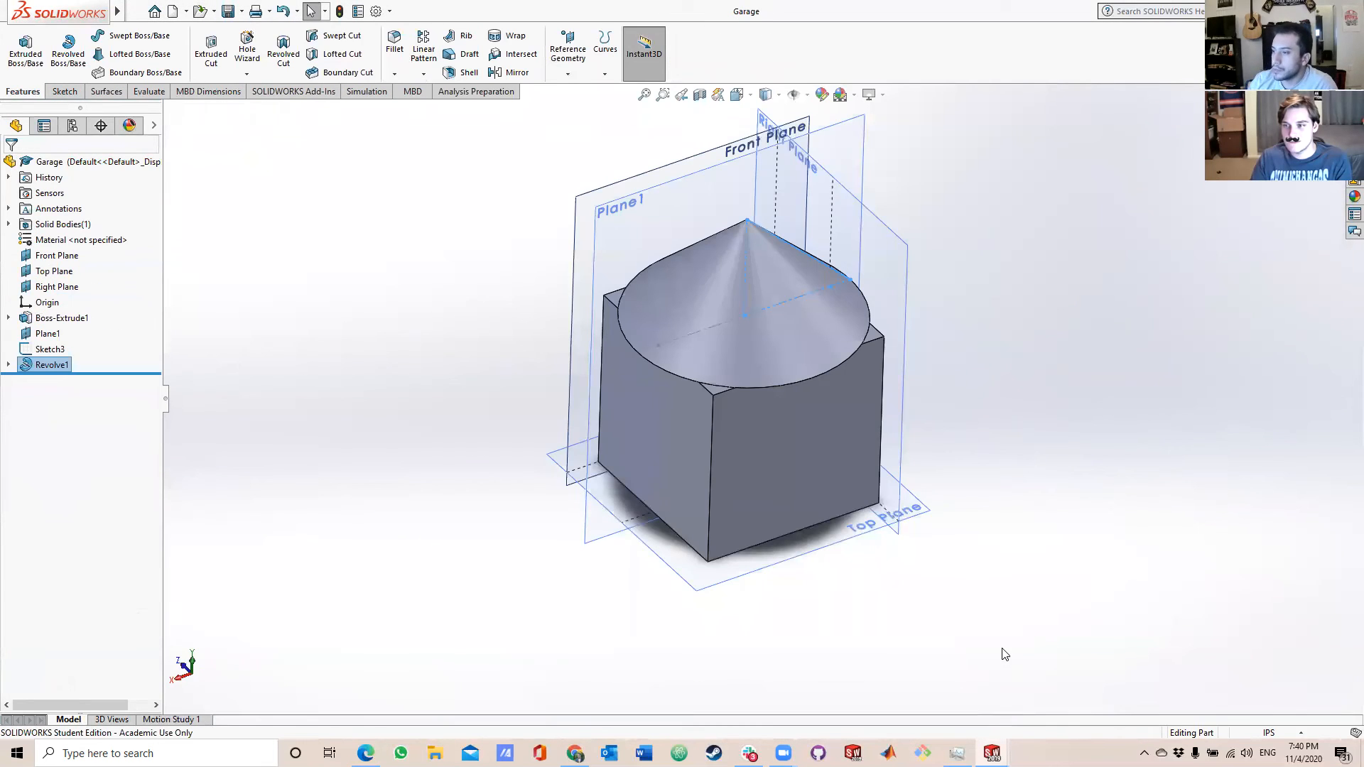
click(50, 365)
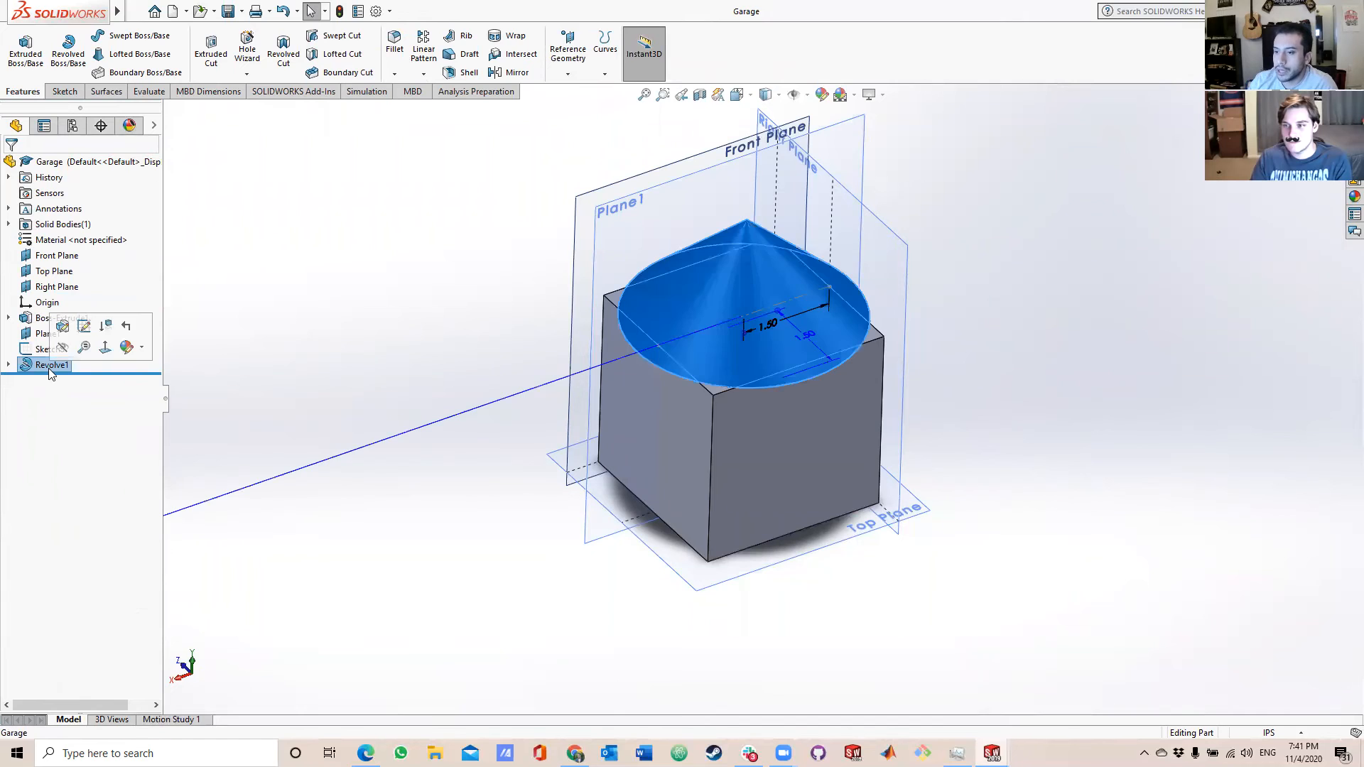
click(63, 371)
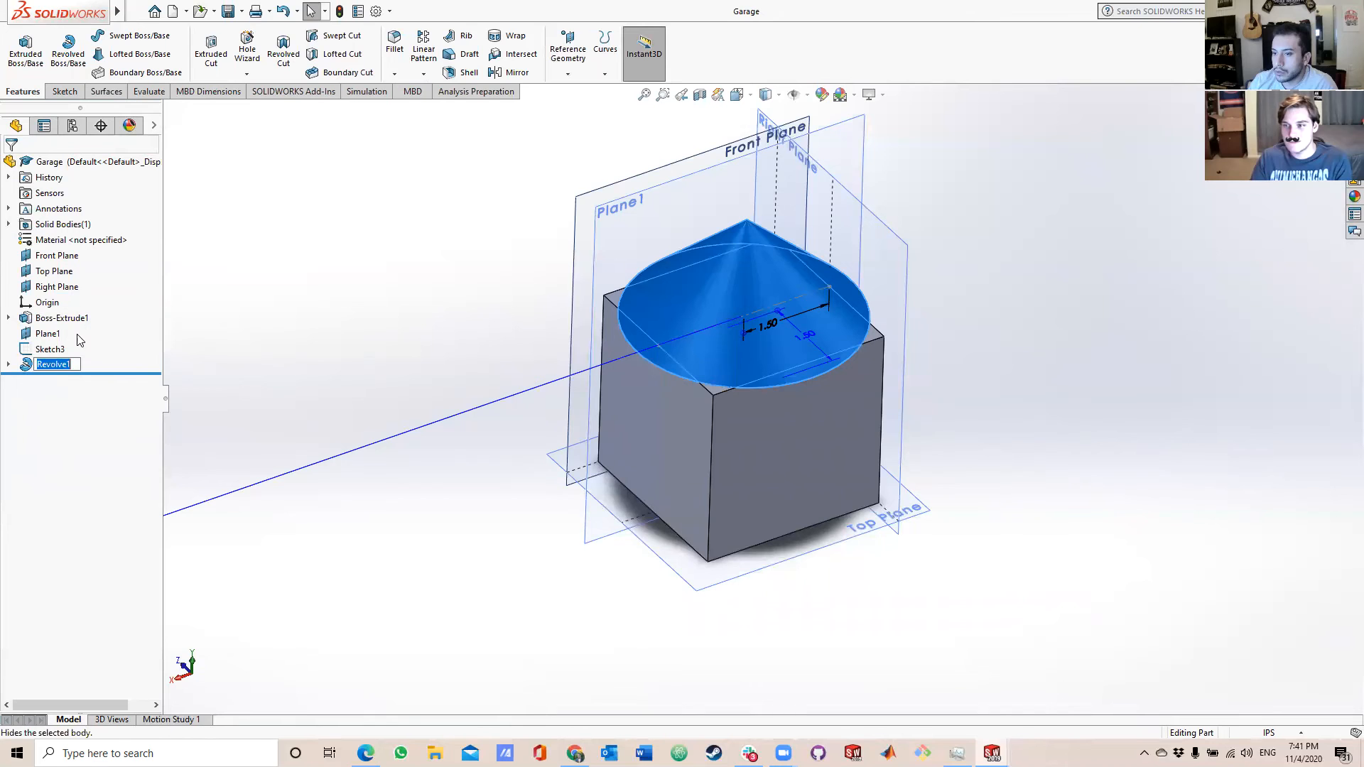
click(33, 369)
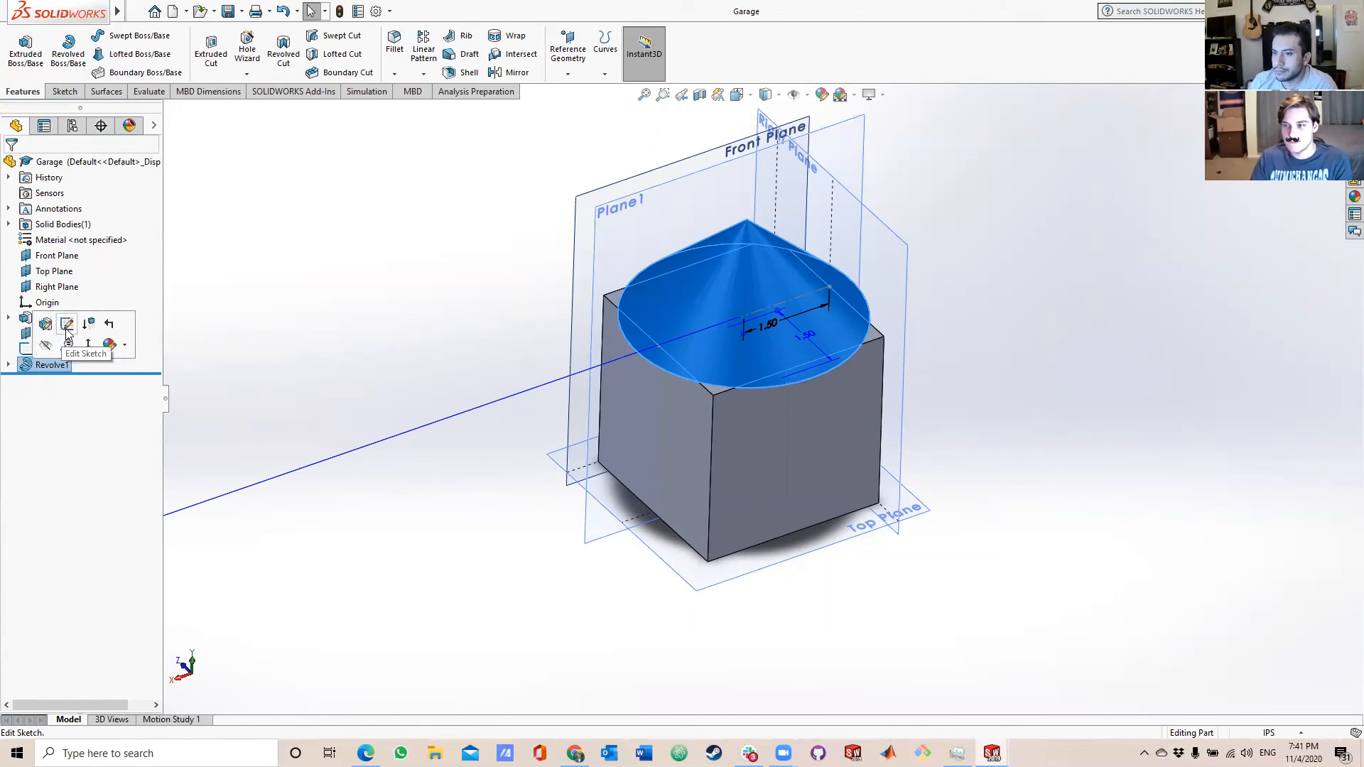
click(66, 325)
Pull the outer corner of the roof profile inward to reduce the overhang, and rebuild and save the Garage.
scroll(835, 332, down, 5)
mouse_move(953, 232)
middle_down()
mouse_move(913, 304)
mouse_move(875, 280)
middle_up()
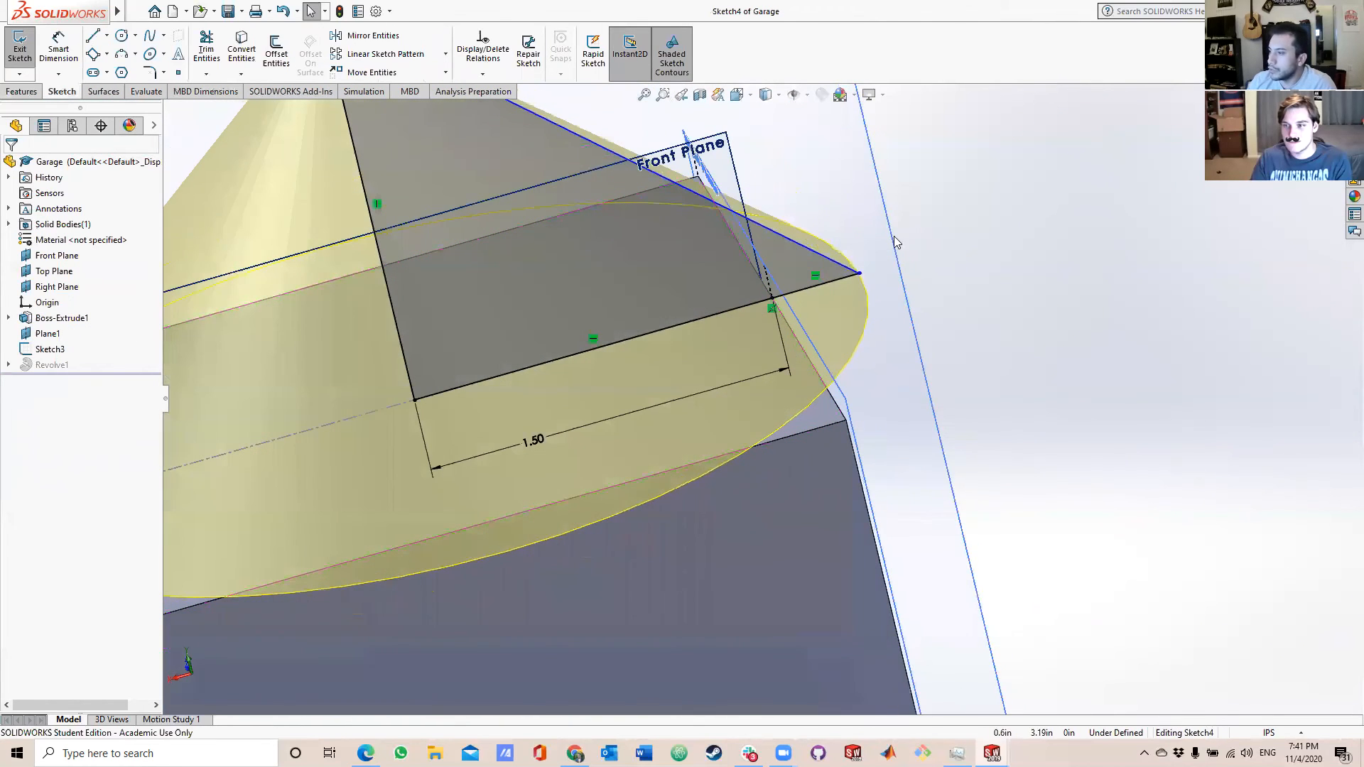
click(859, 274)
drag(860, 275, 809, 288)
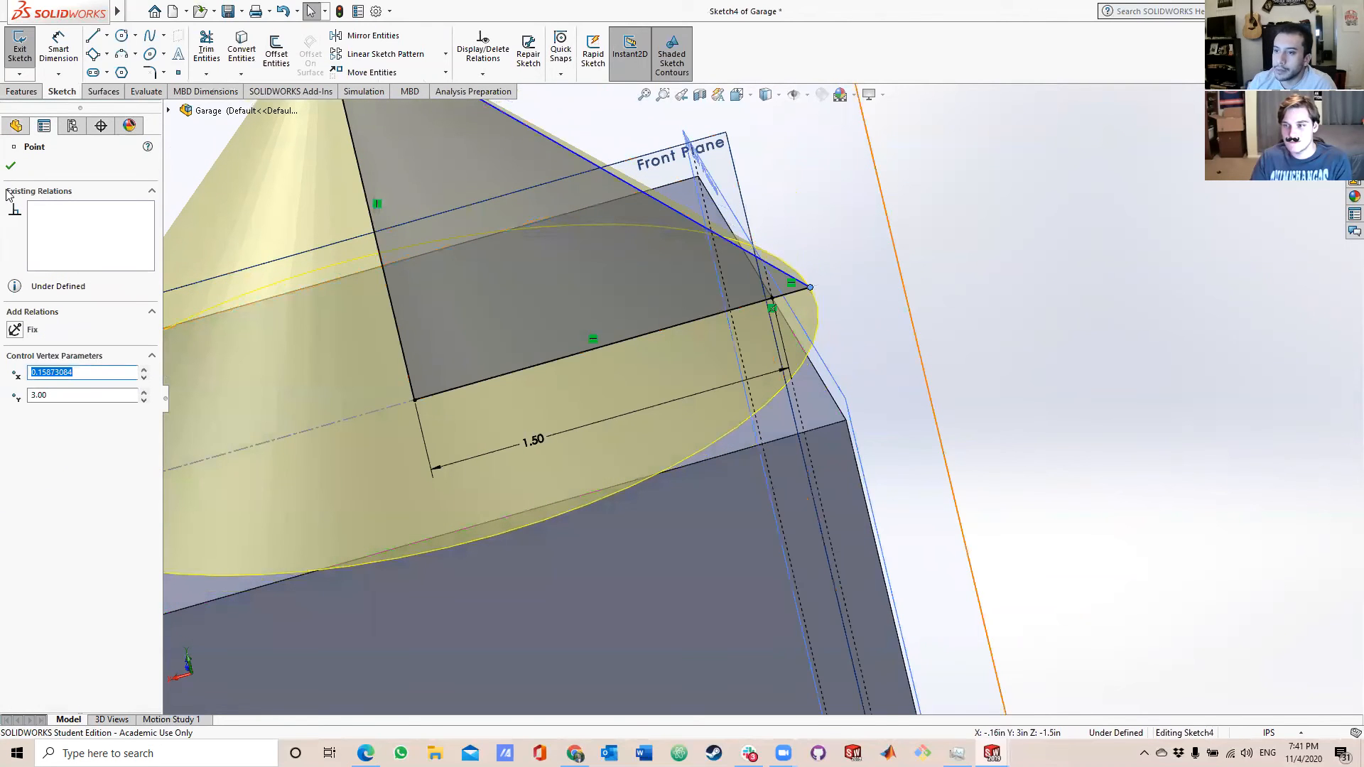
click(14, 163)
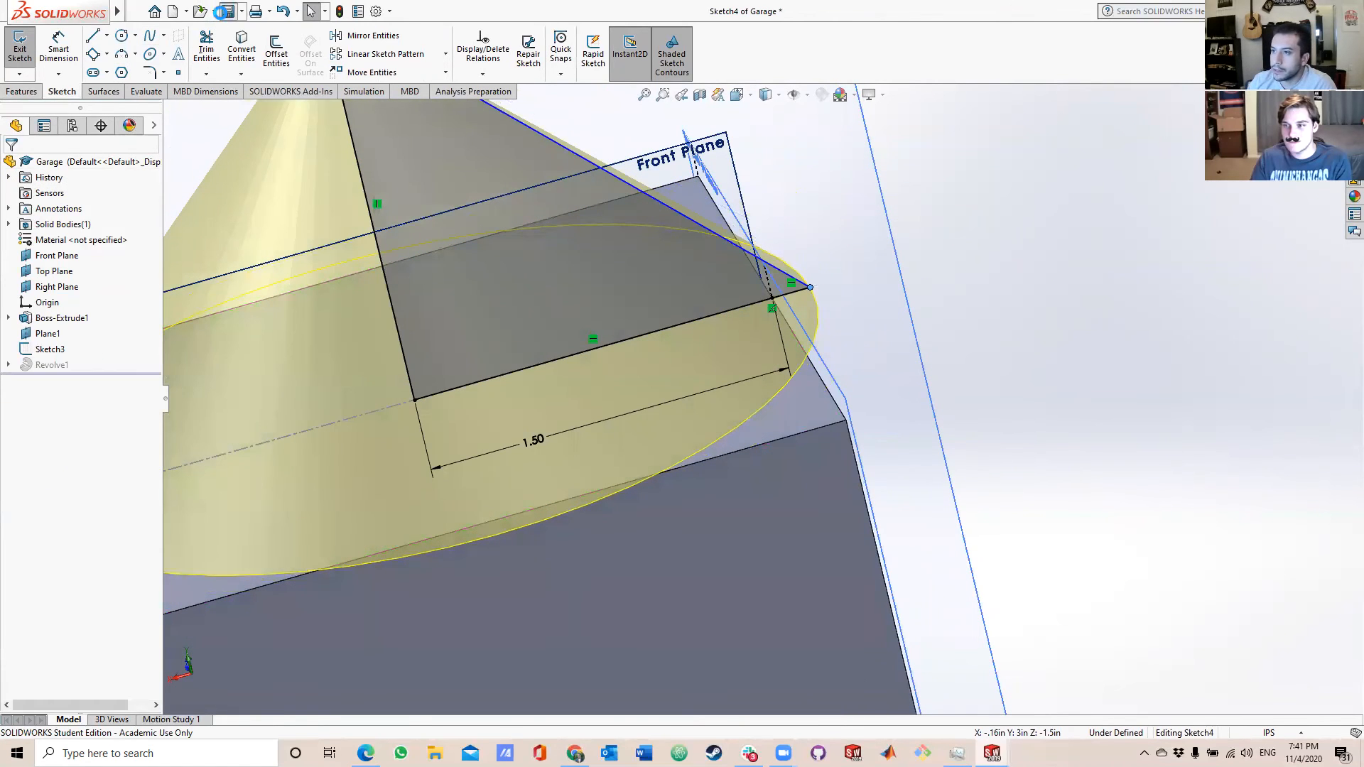
click(227, 11)
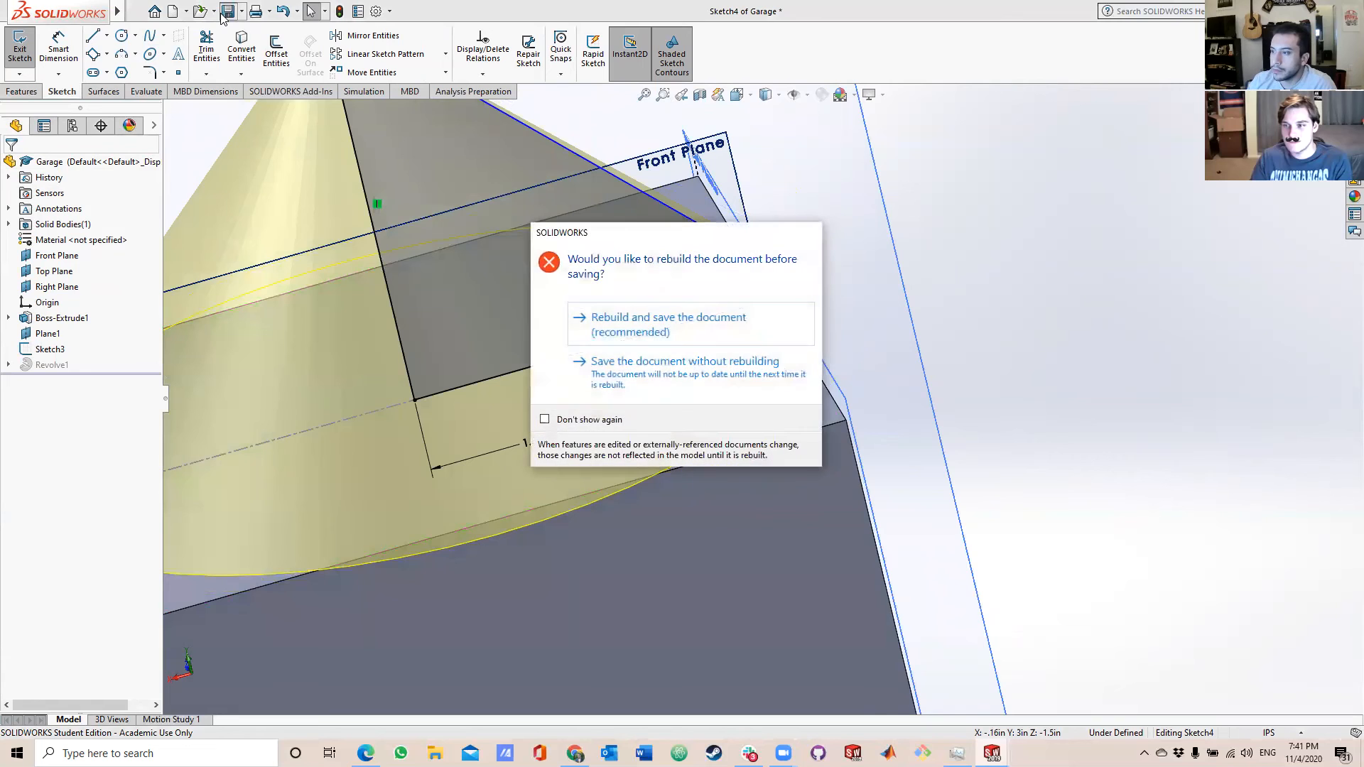
click(712, 332)
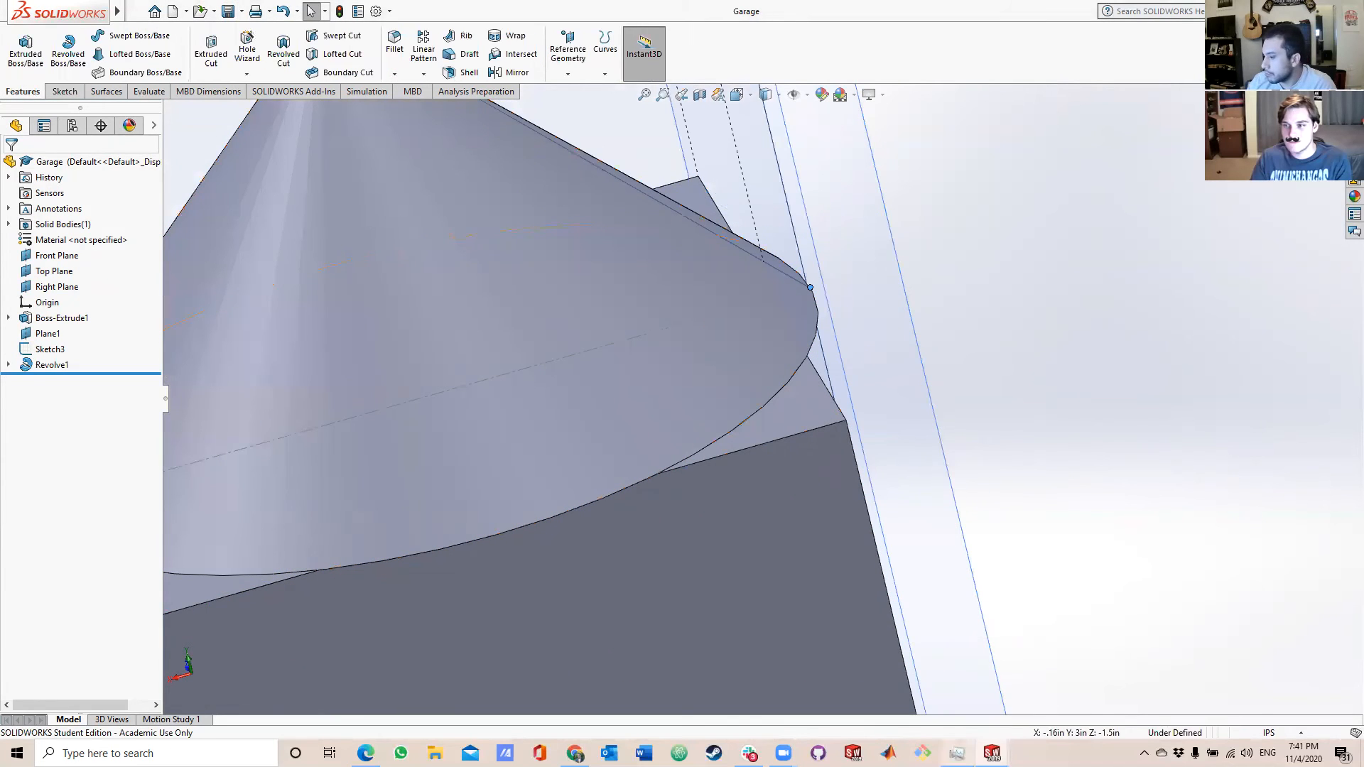
Switch to the Assem1 assembly, rebuild it with the changed Garage, and inspect the roof against the Workshop.
click(992, 753)
click(1115, 702)
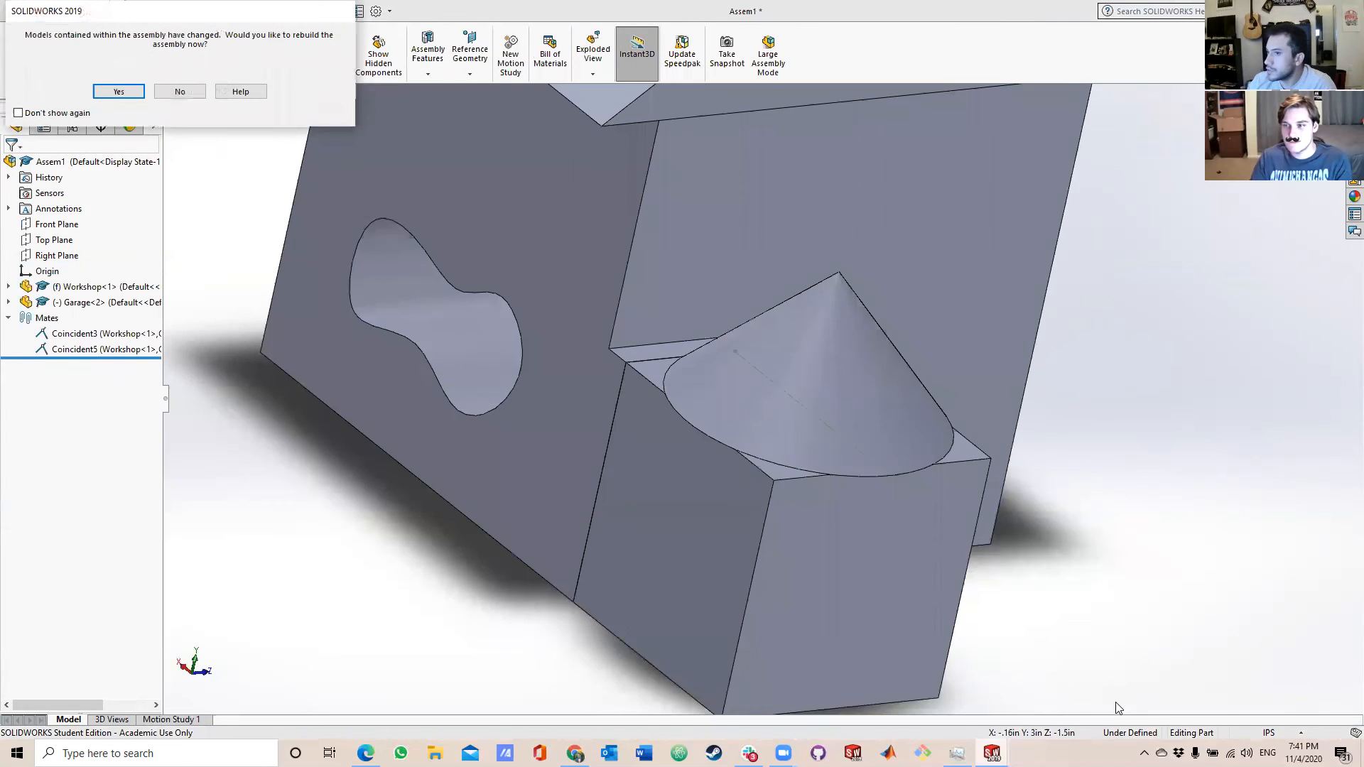
click(130, 95)
middle_drag(706, 447, 748, 537)
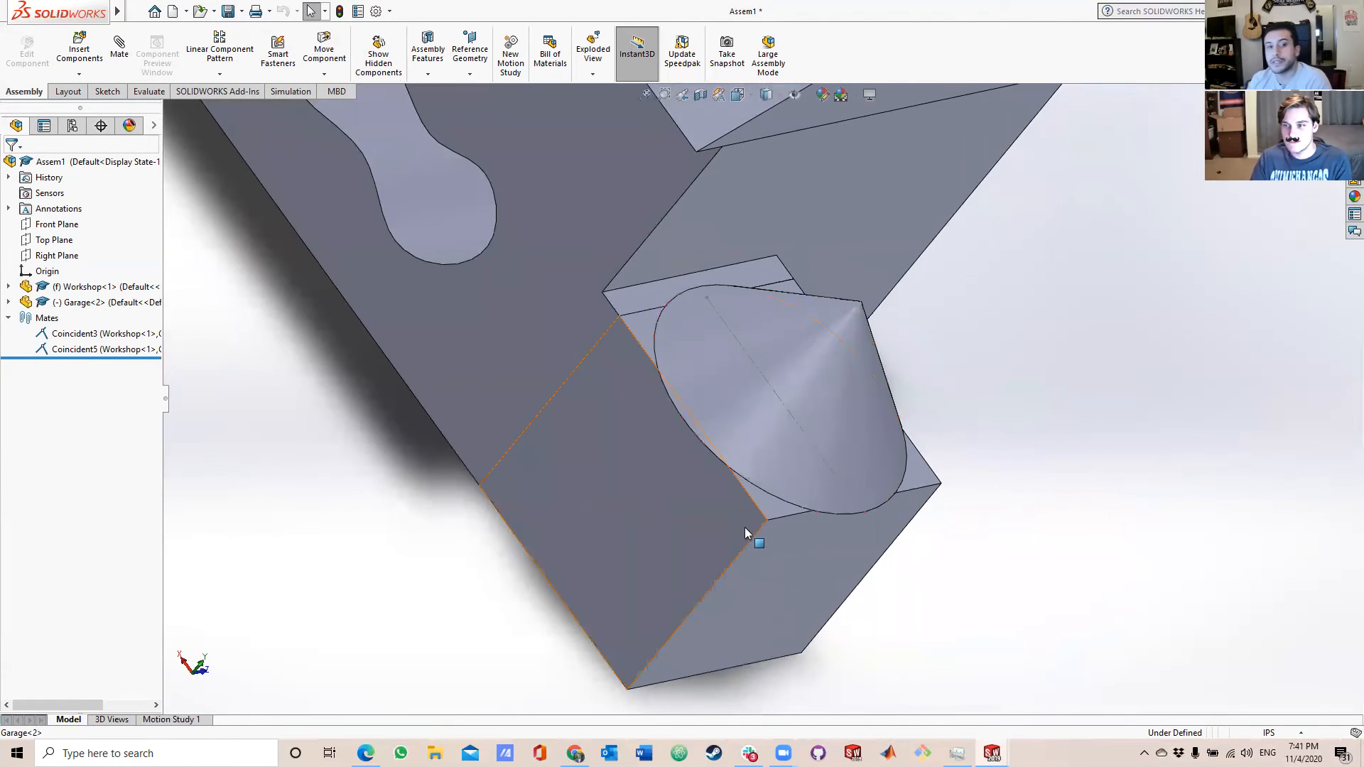
middle_drag(743, 450, 781, 446)
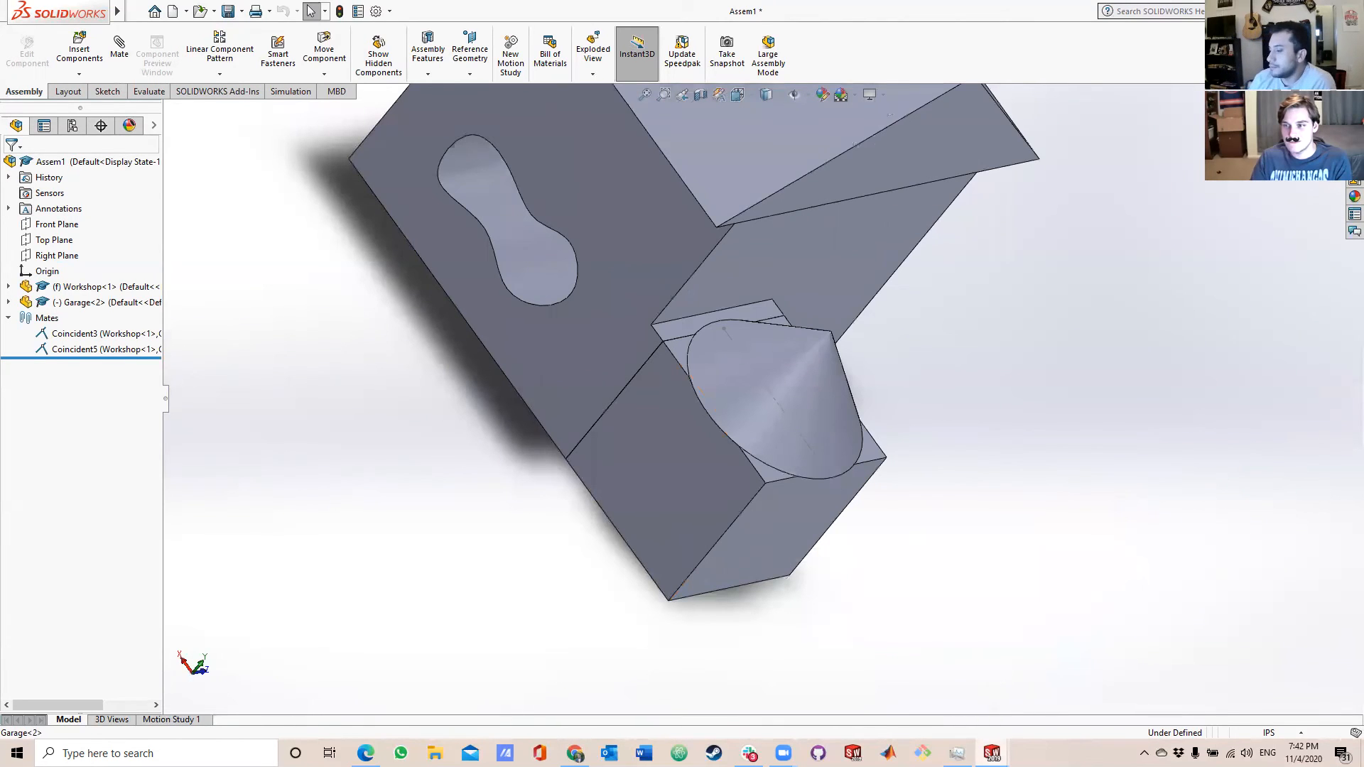
Switch to the Workshop part and make a drawing from it on an A (ANSI) Landscape sheet.
mouse_move(991, 753)
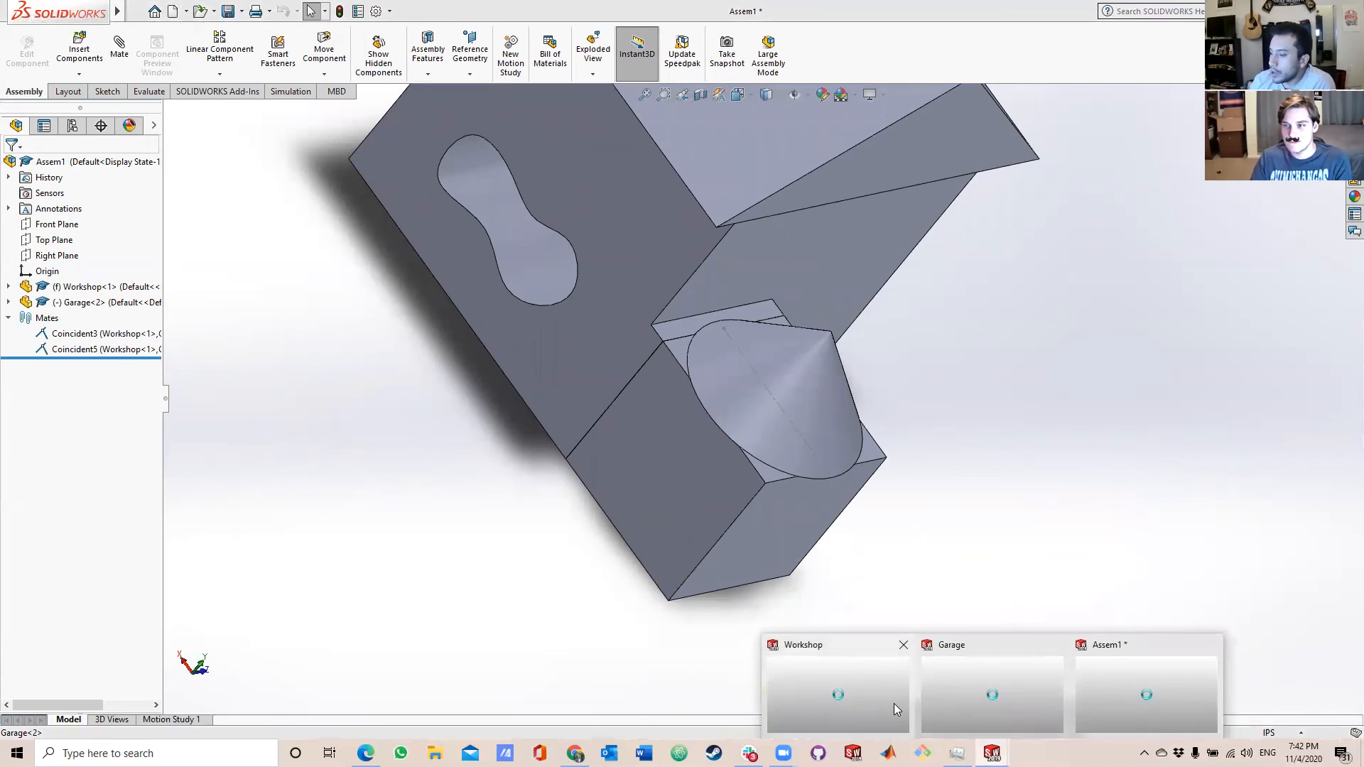
click(893, 703)
middle_drag(878, 607, 750, 277)
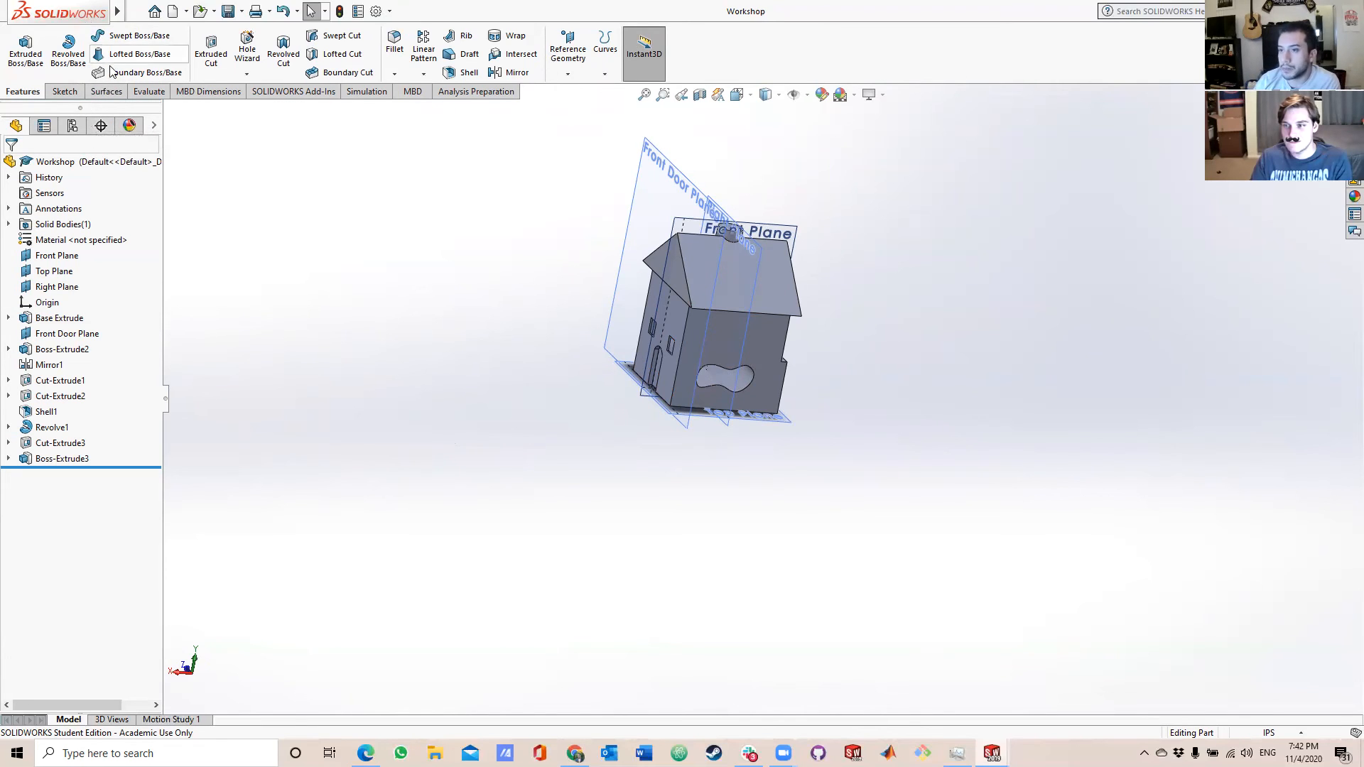
click(136, 11)
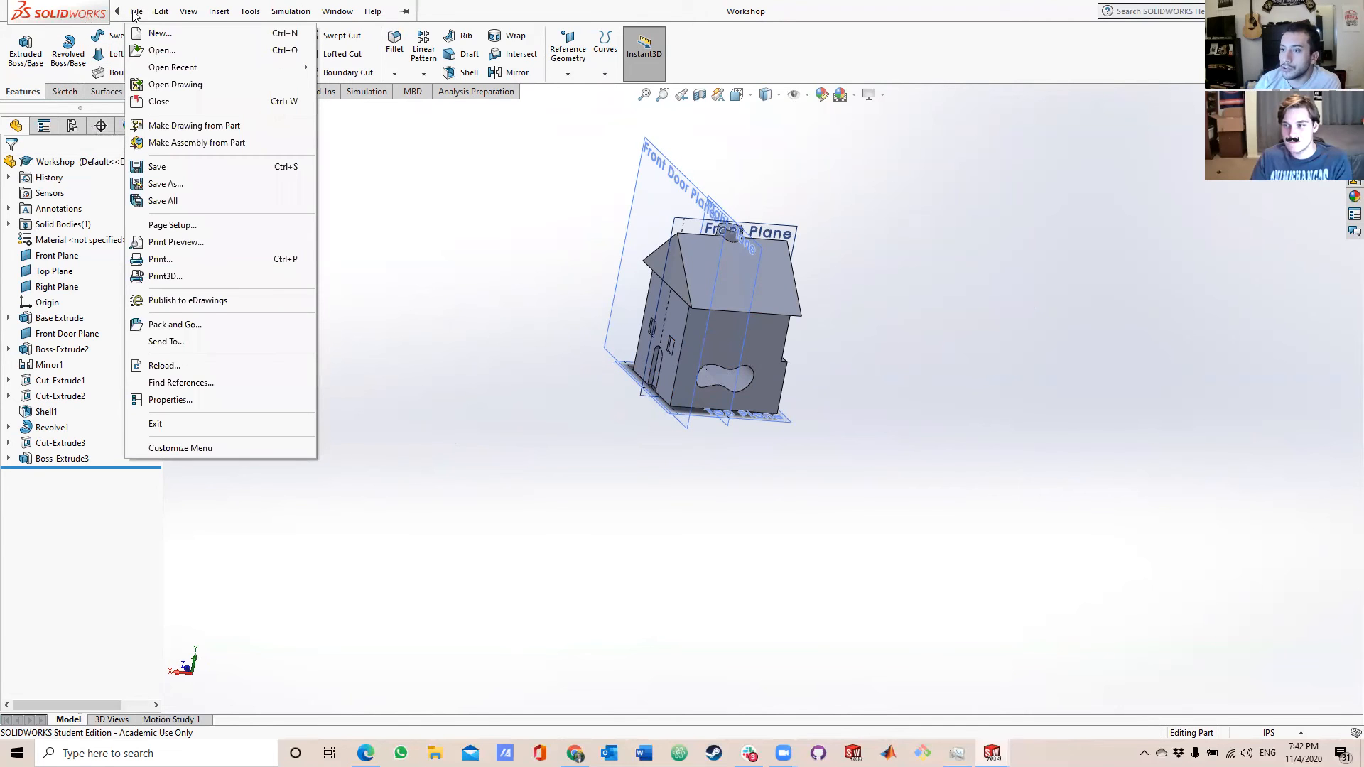
click(215, 127)
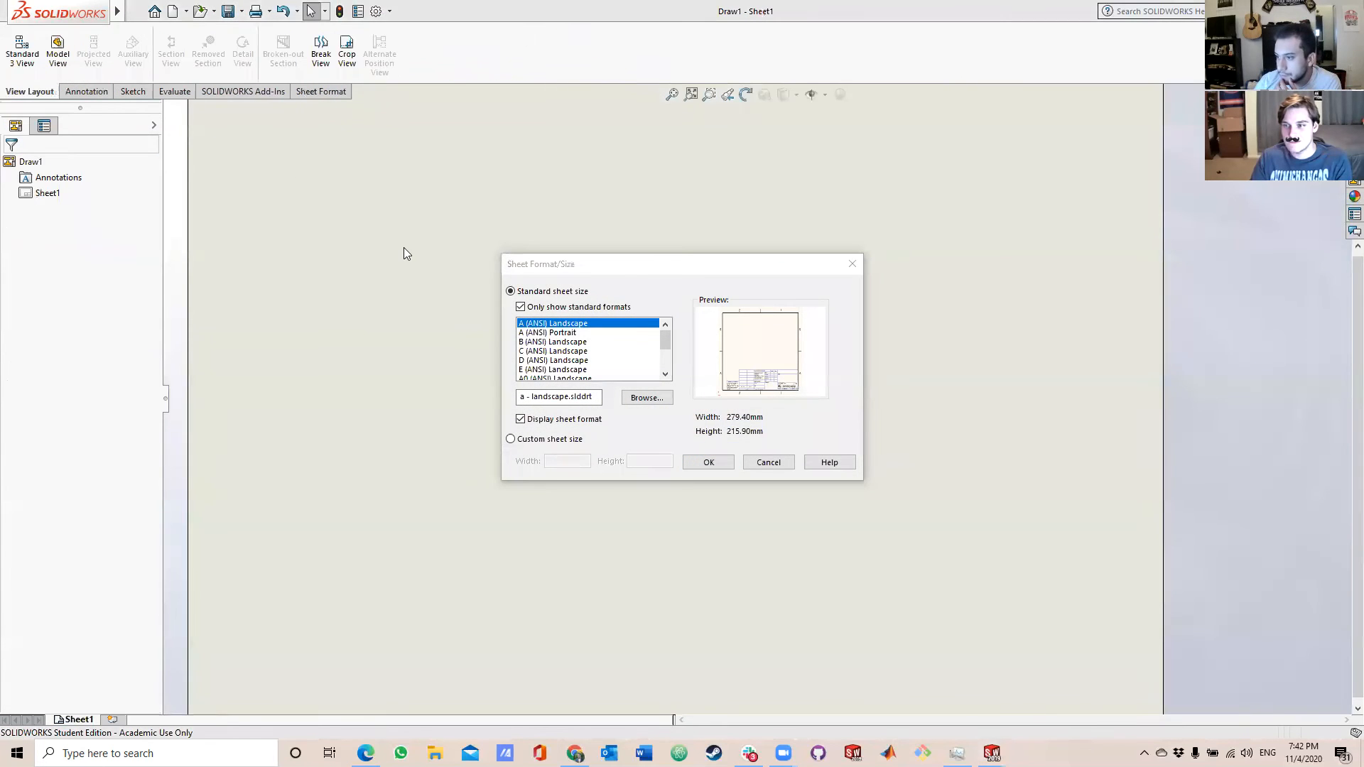
click(697, 462)
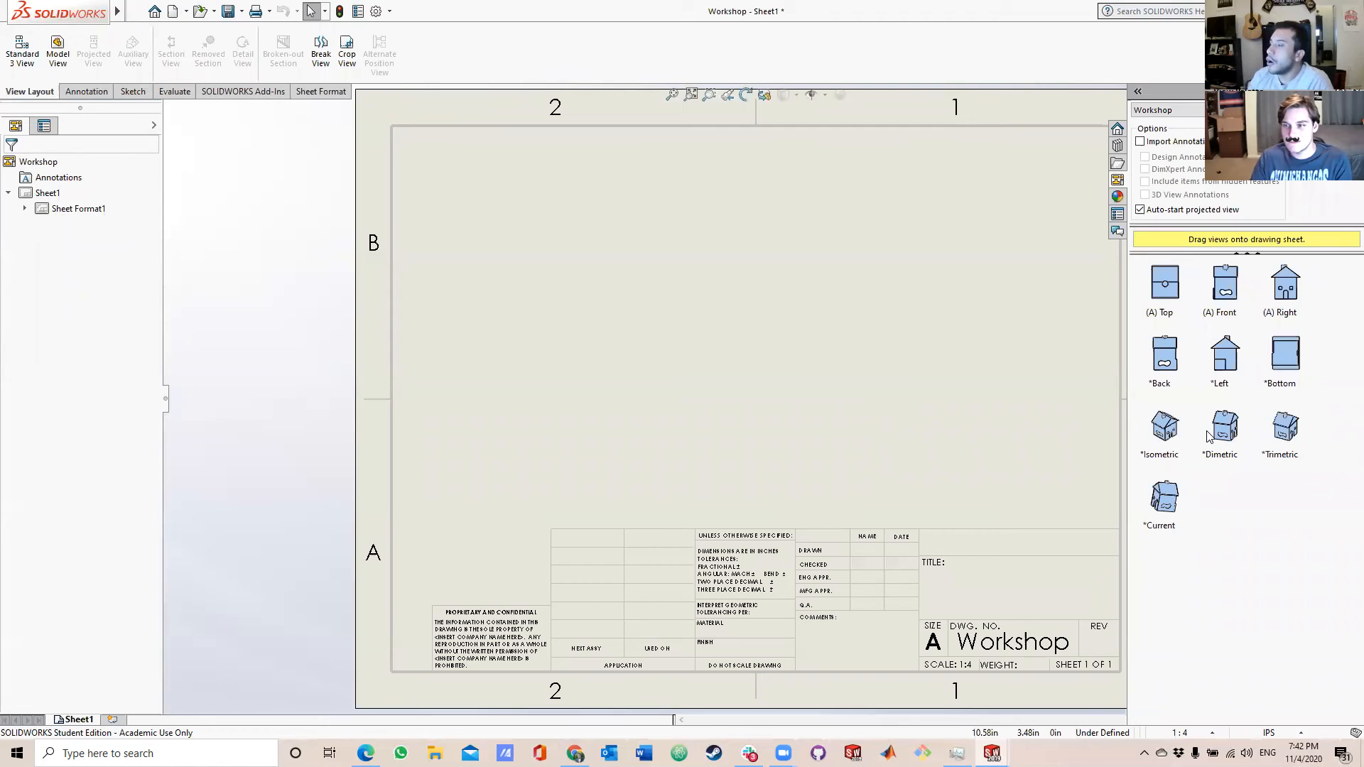
Place the Workshop's top view in the sheet's upper-left area and project the front, right-side and pictorial views from it.
drag(1171, 280, 512, 260)
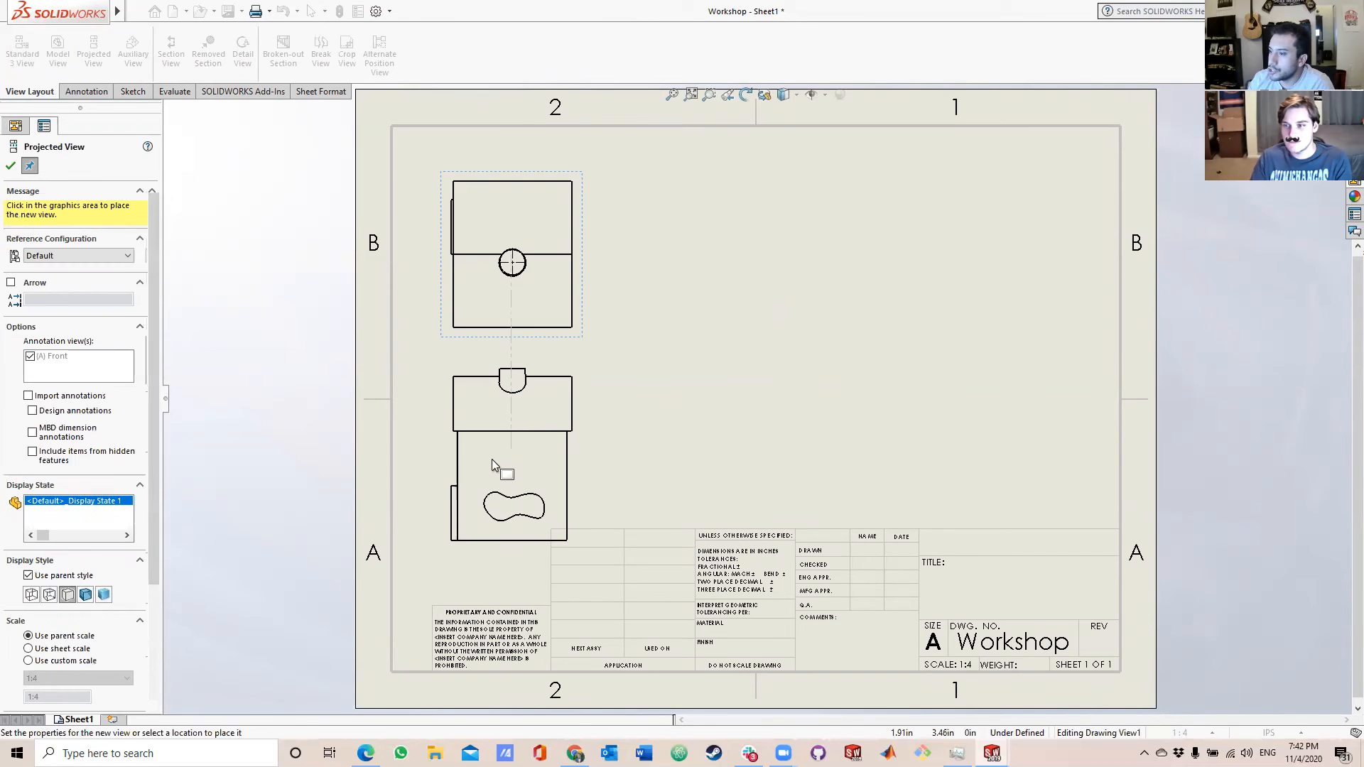
click(495, 426)
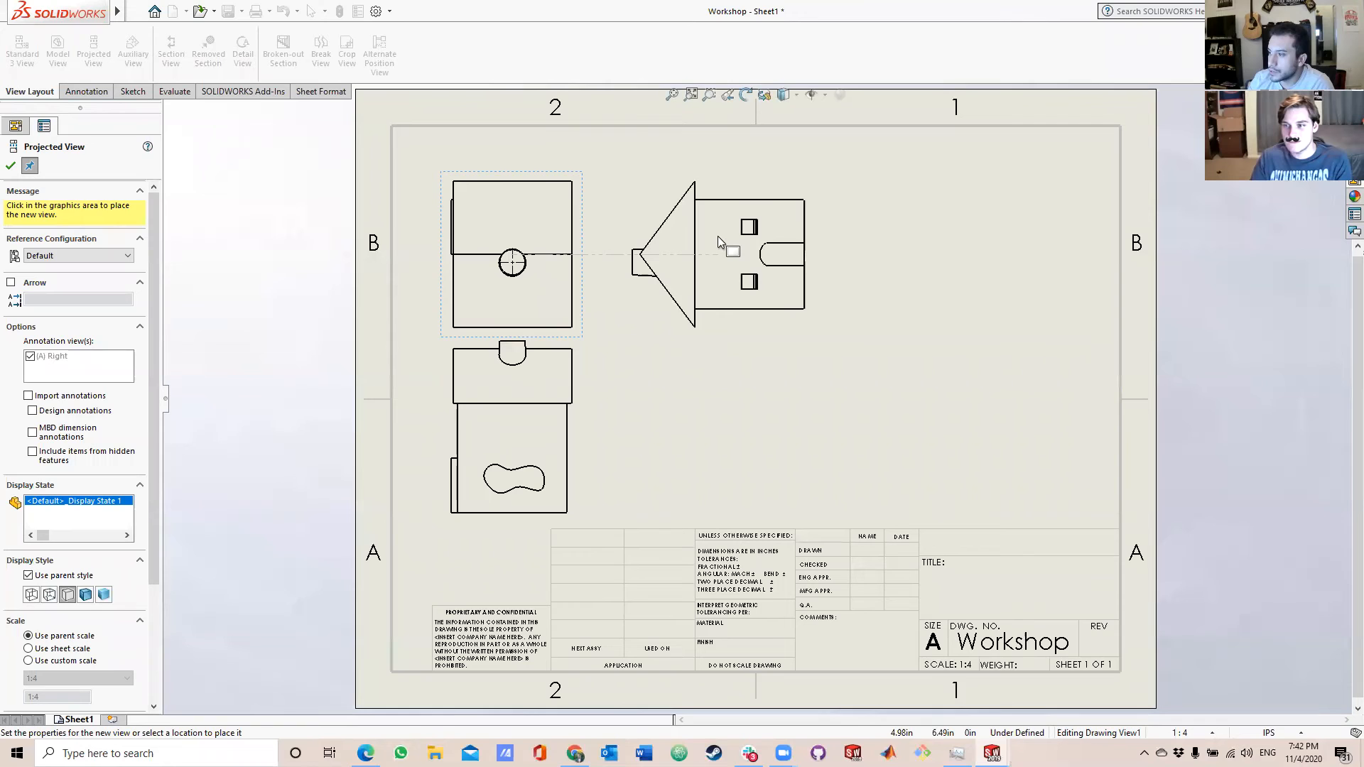
click(717, 236)
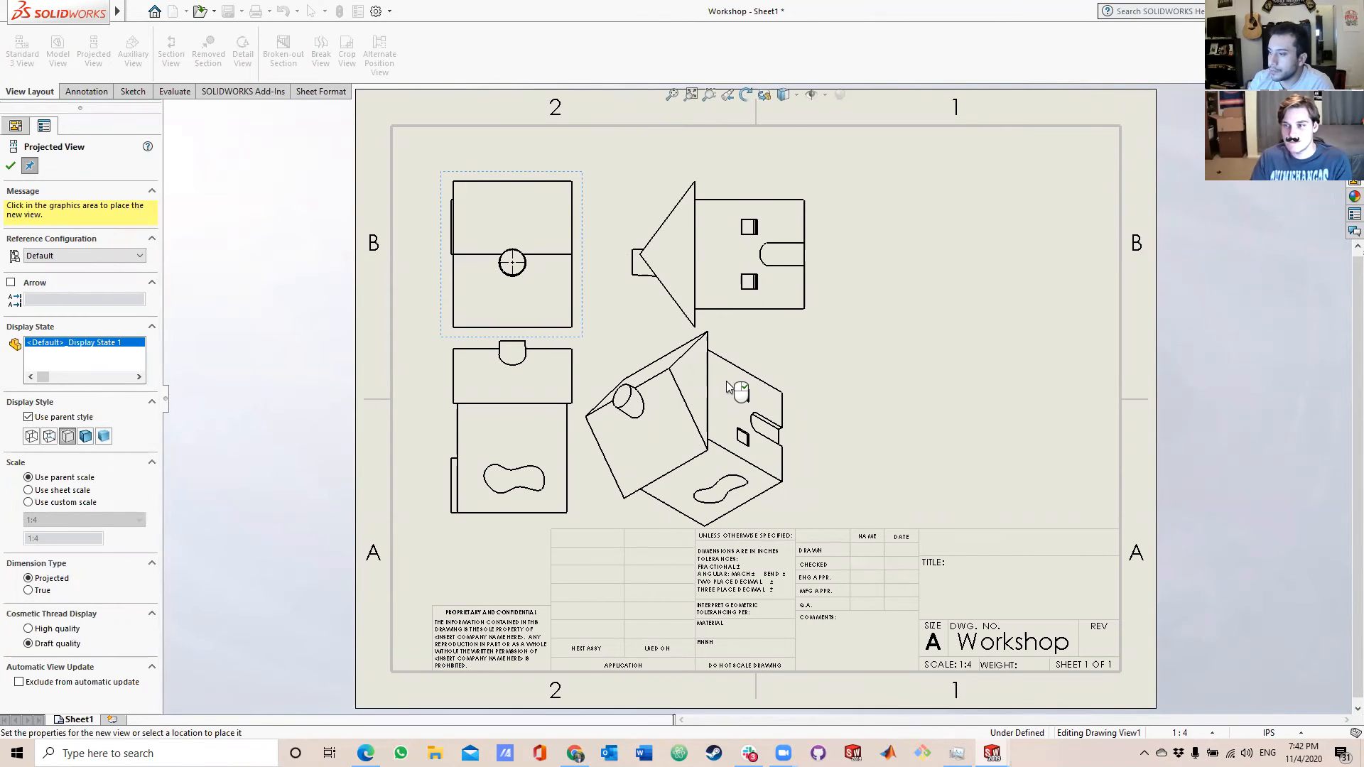
click(727, 387)
key(Escape)
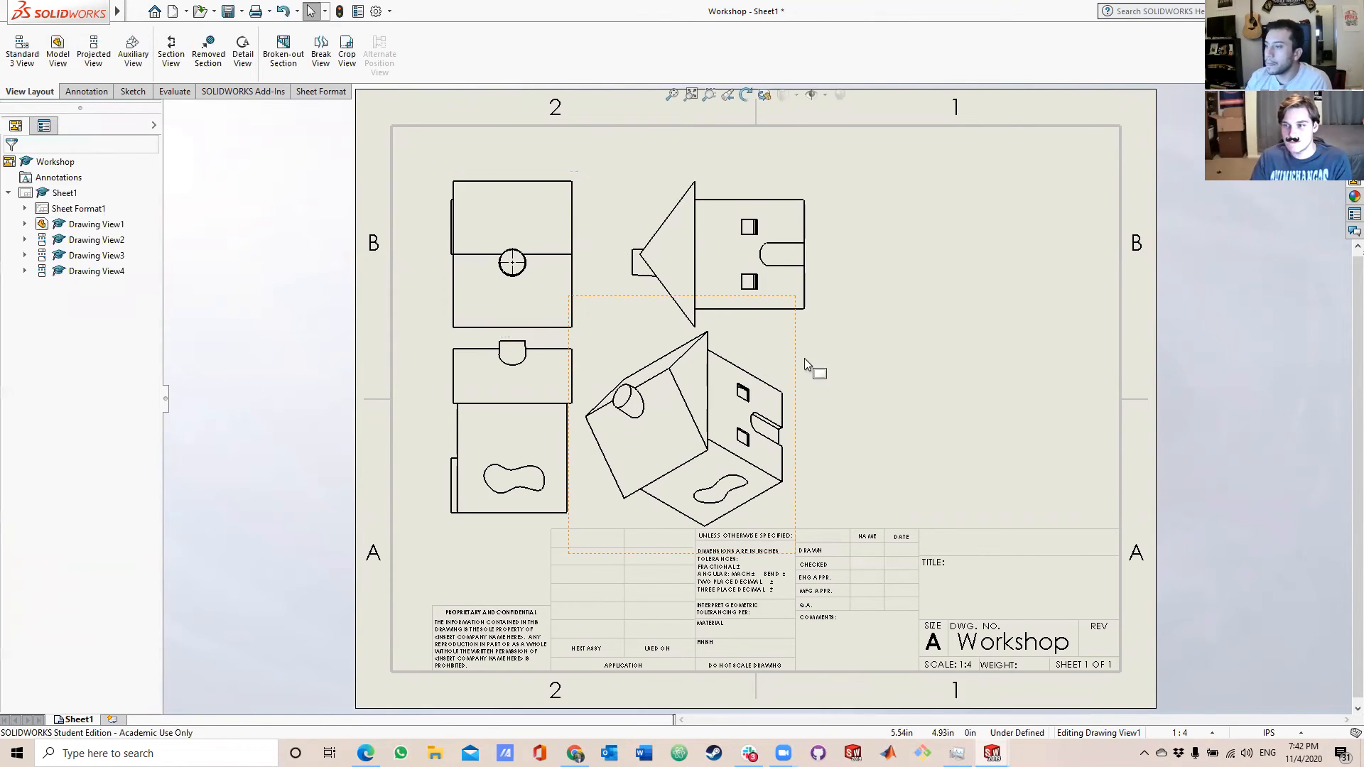
Move the projected side view to the sheet's upper-right area and shift the pictorial view slightly to the right.
click(707, 433)
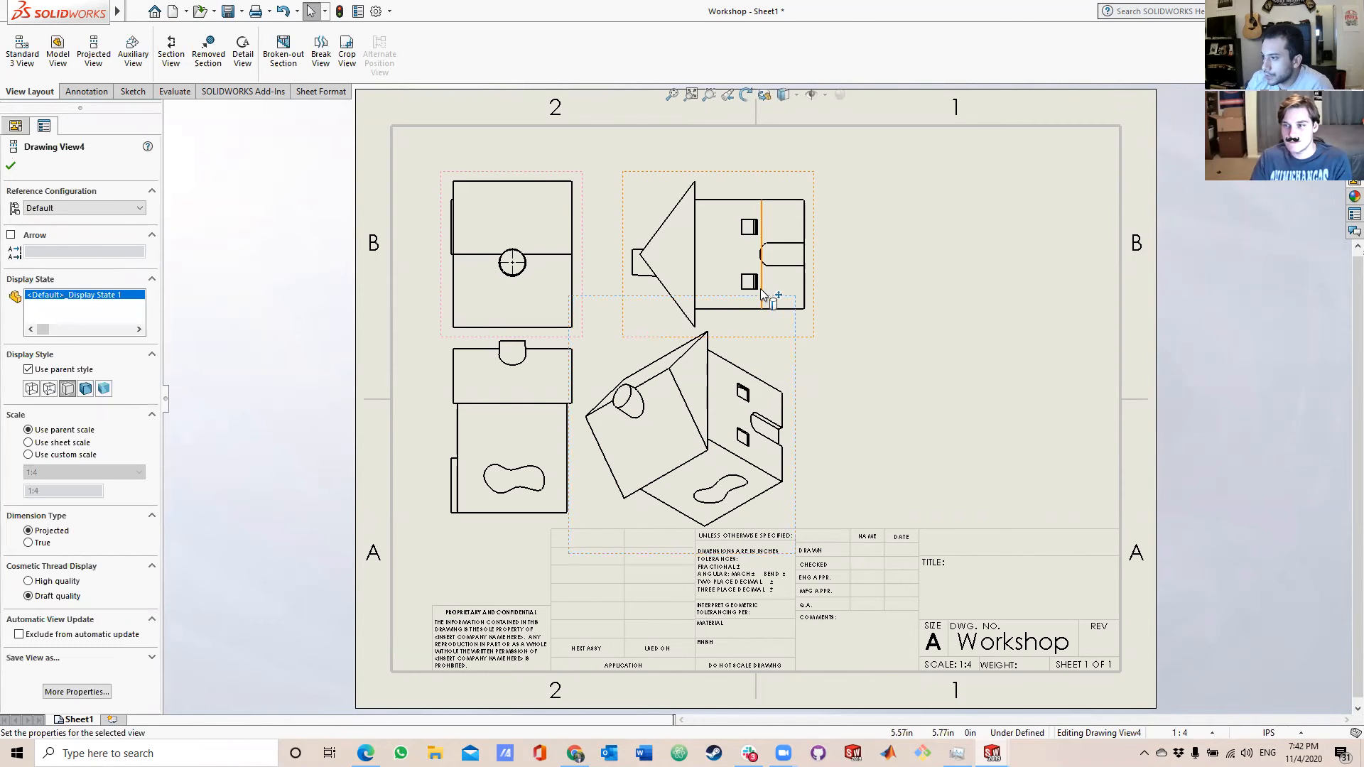
mouse_move(776, 294)
mouse_down()
mouse_move(795, 317)
mouse_move(1016, 302)
mouse_up()
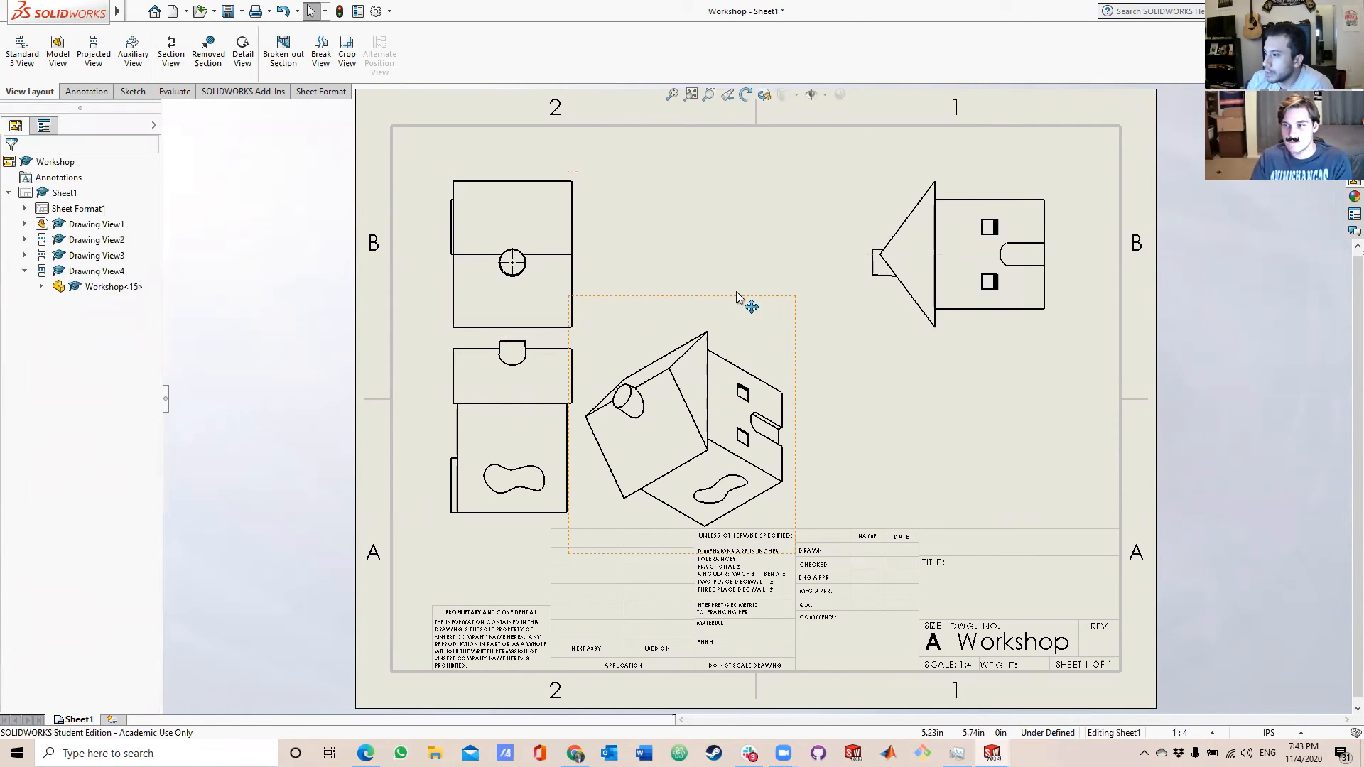
drag(759, 304, 834, 304)
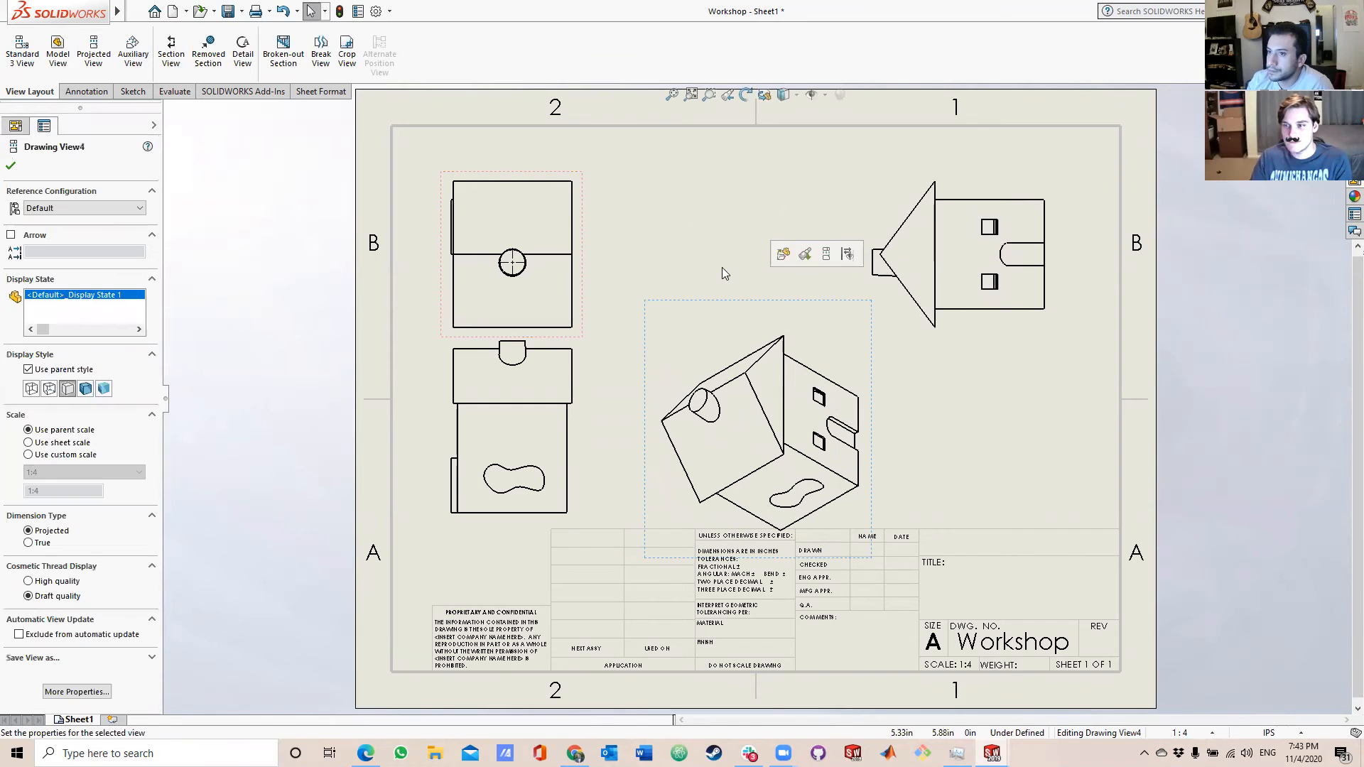
click(709, 247)
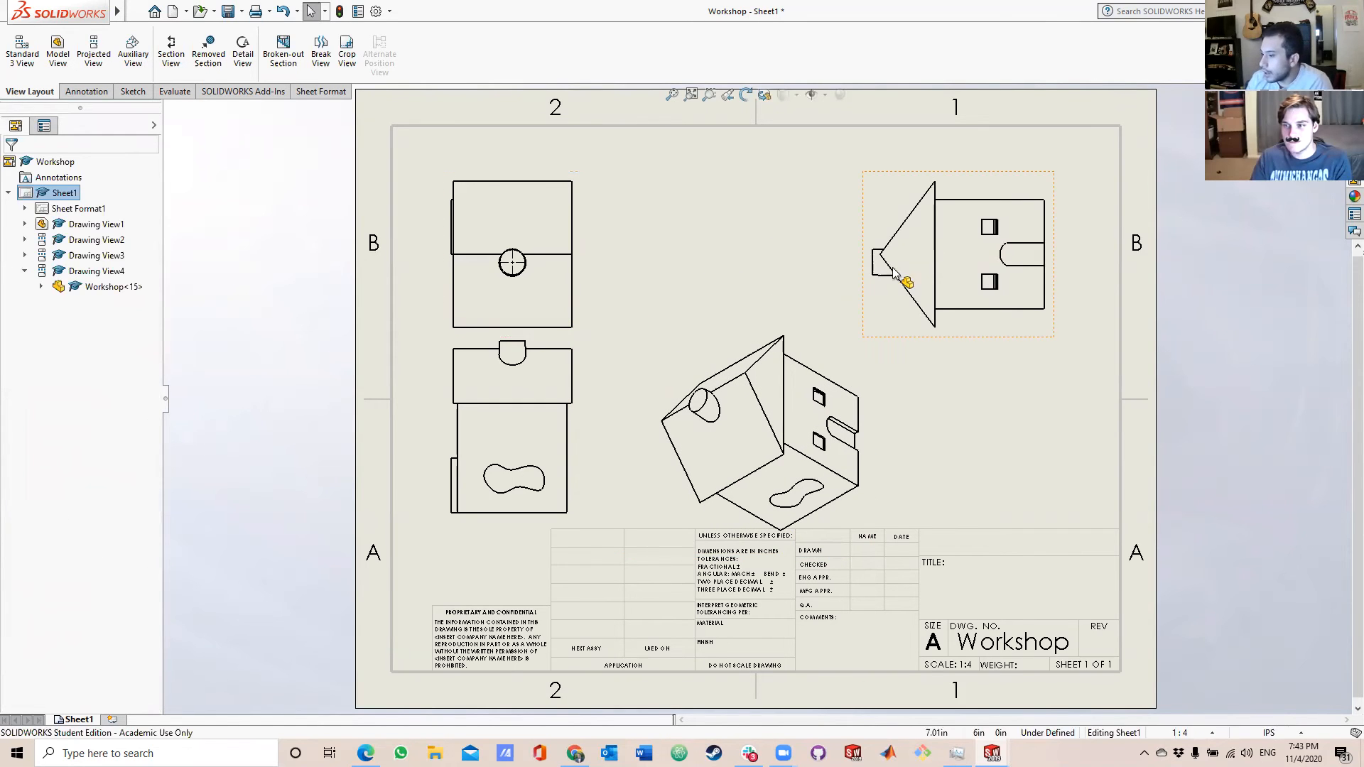
Dimension the upper wall edge and the base edge of the house in the side view with Smart Dimension.
click(995, 201)
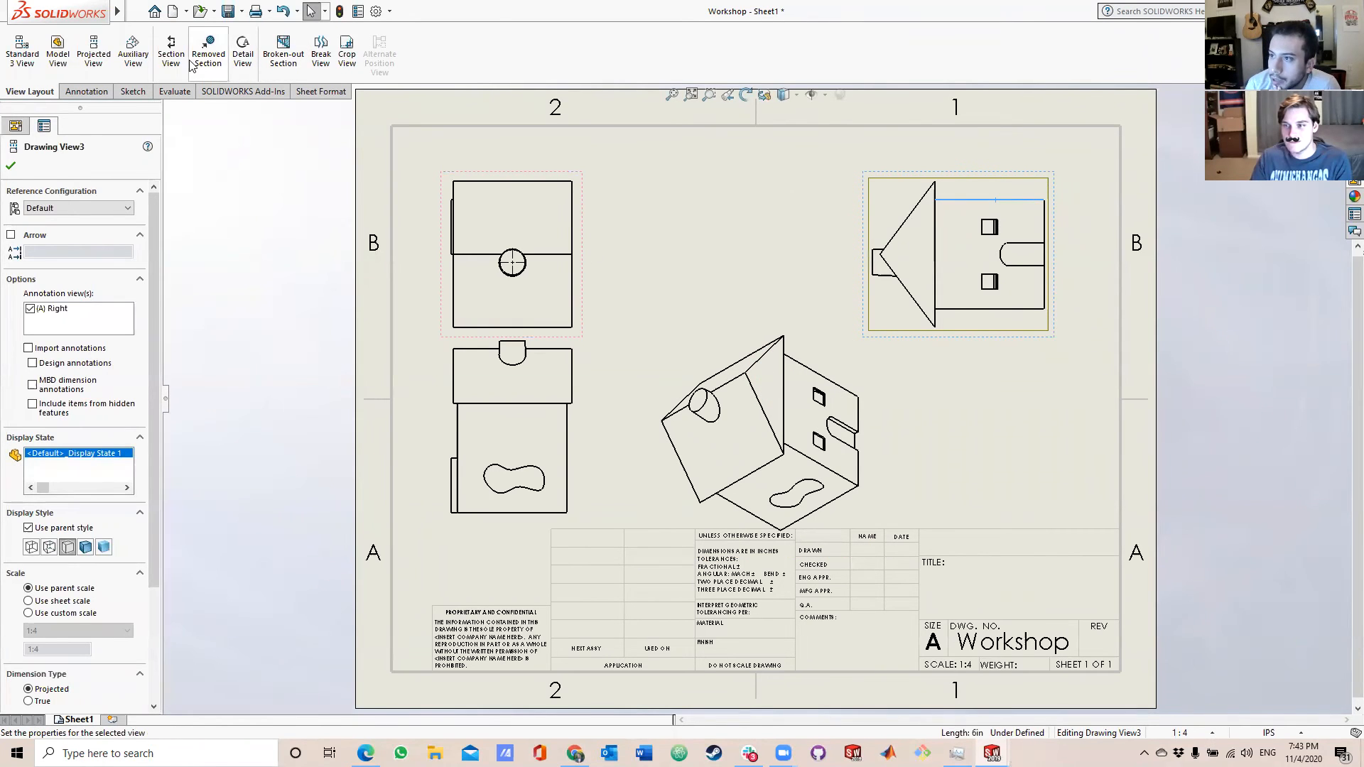
click(100, 92)
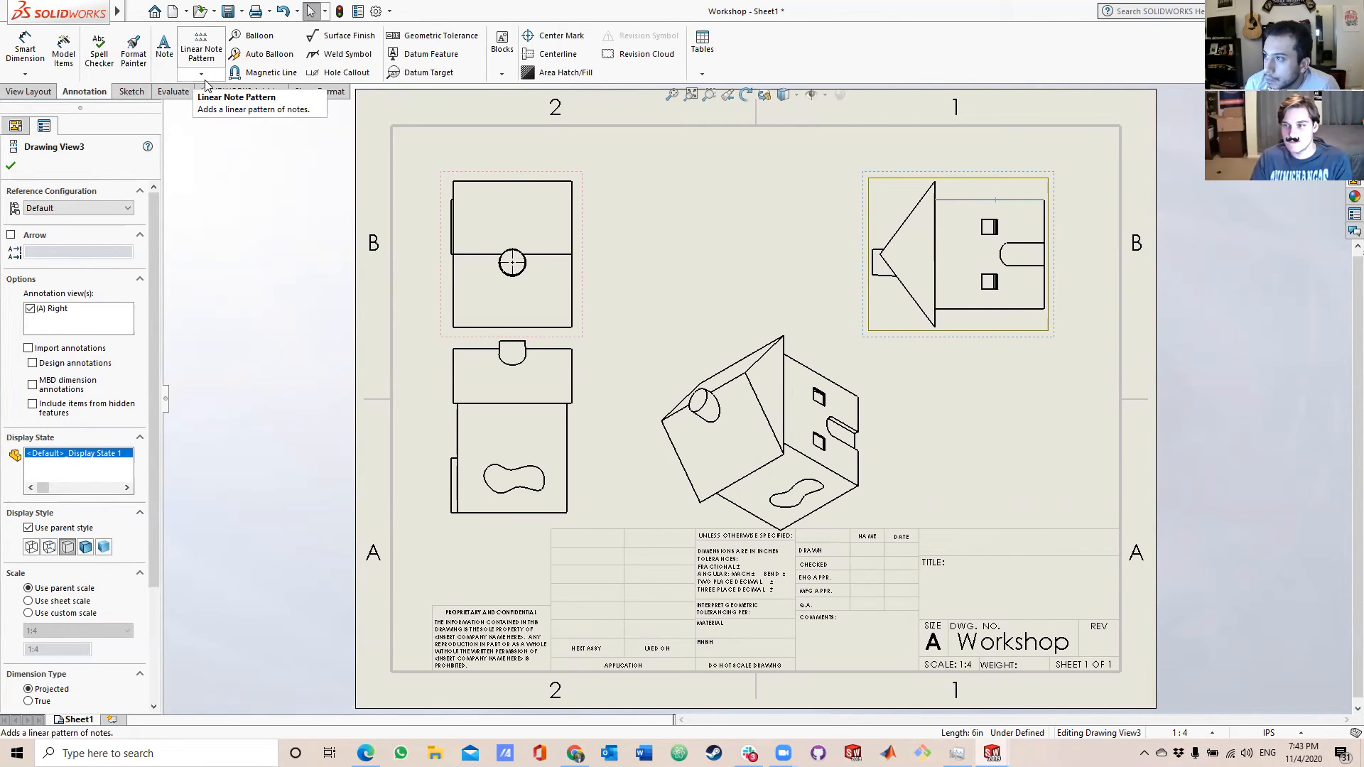
click(25, 50)
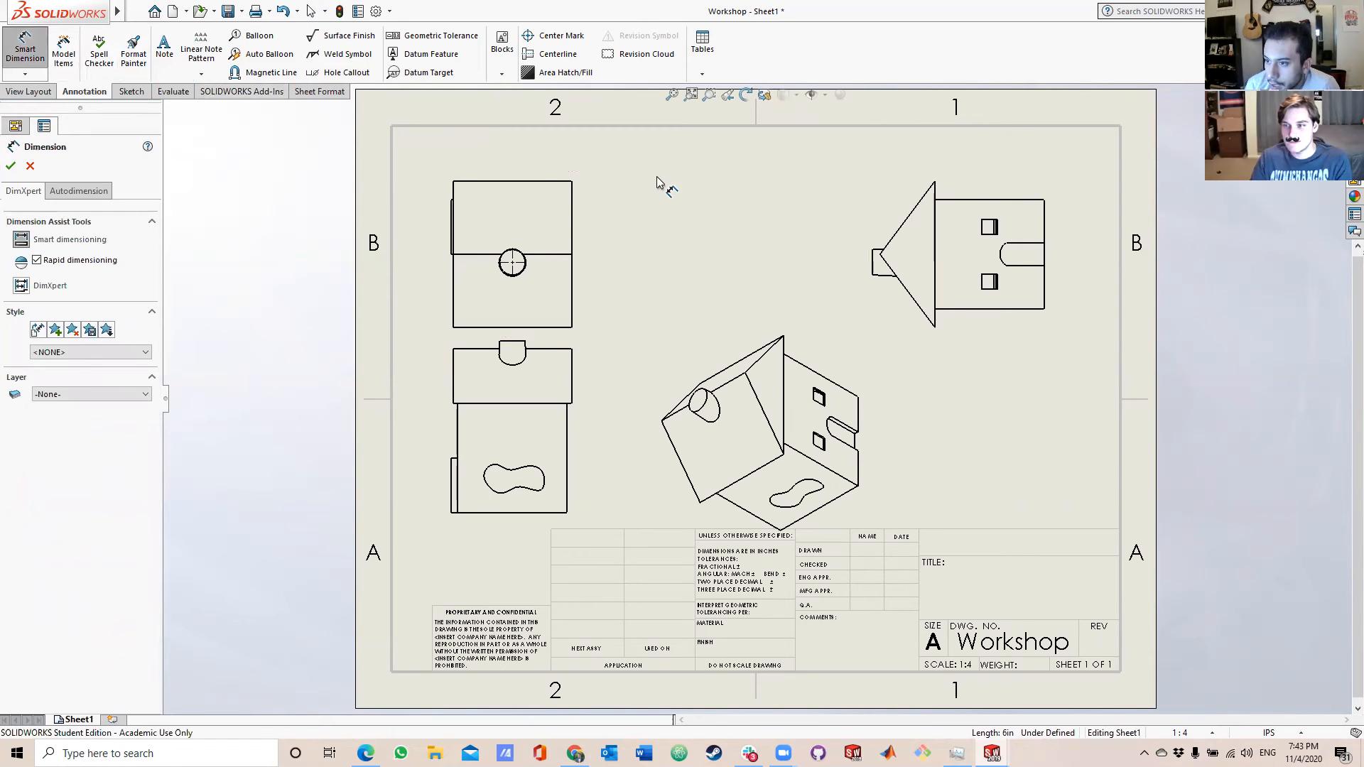
click(1037, 200)
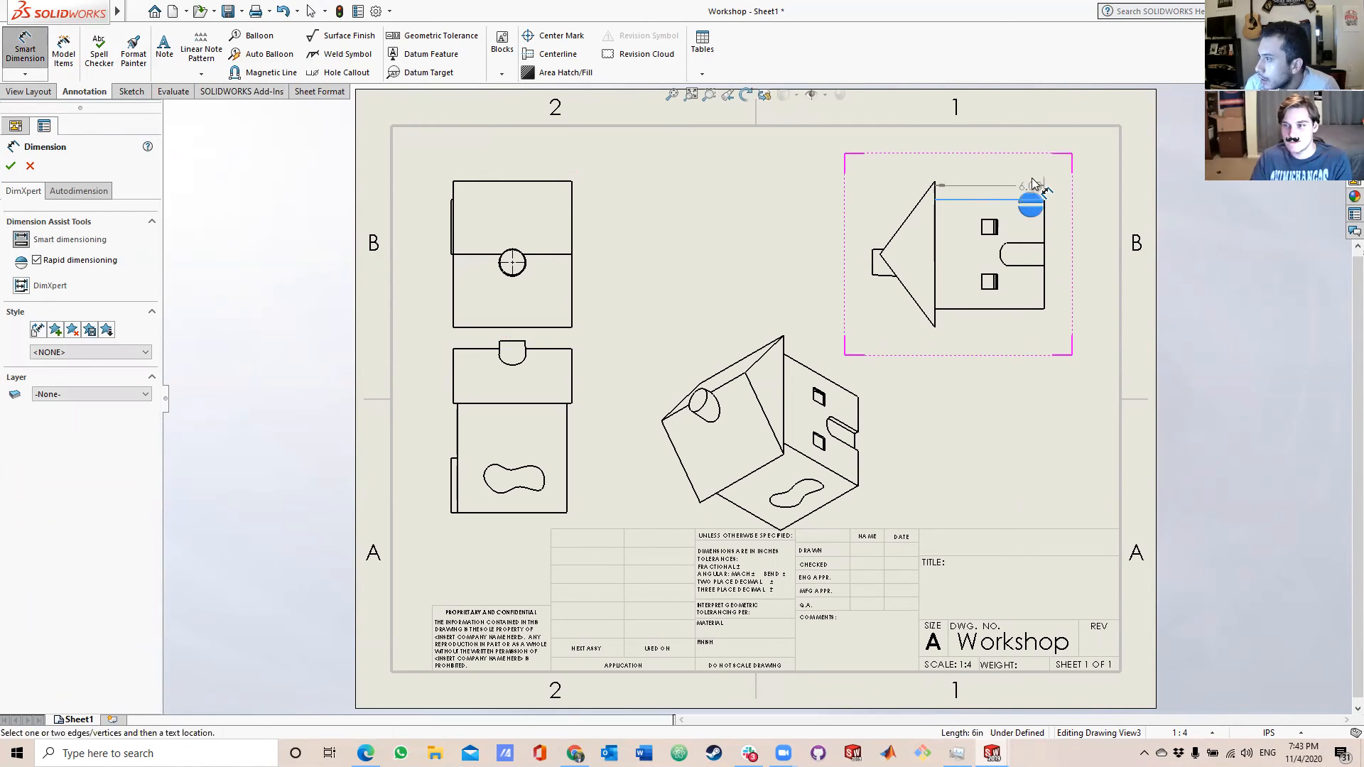
click(1029, 145)
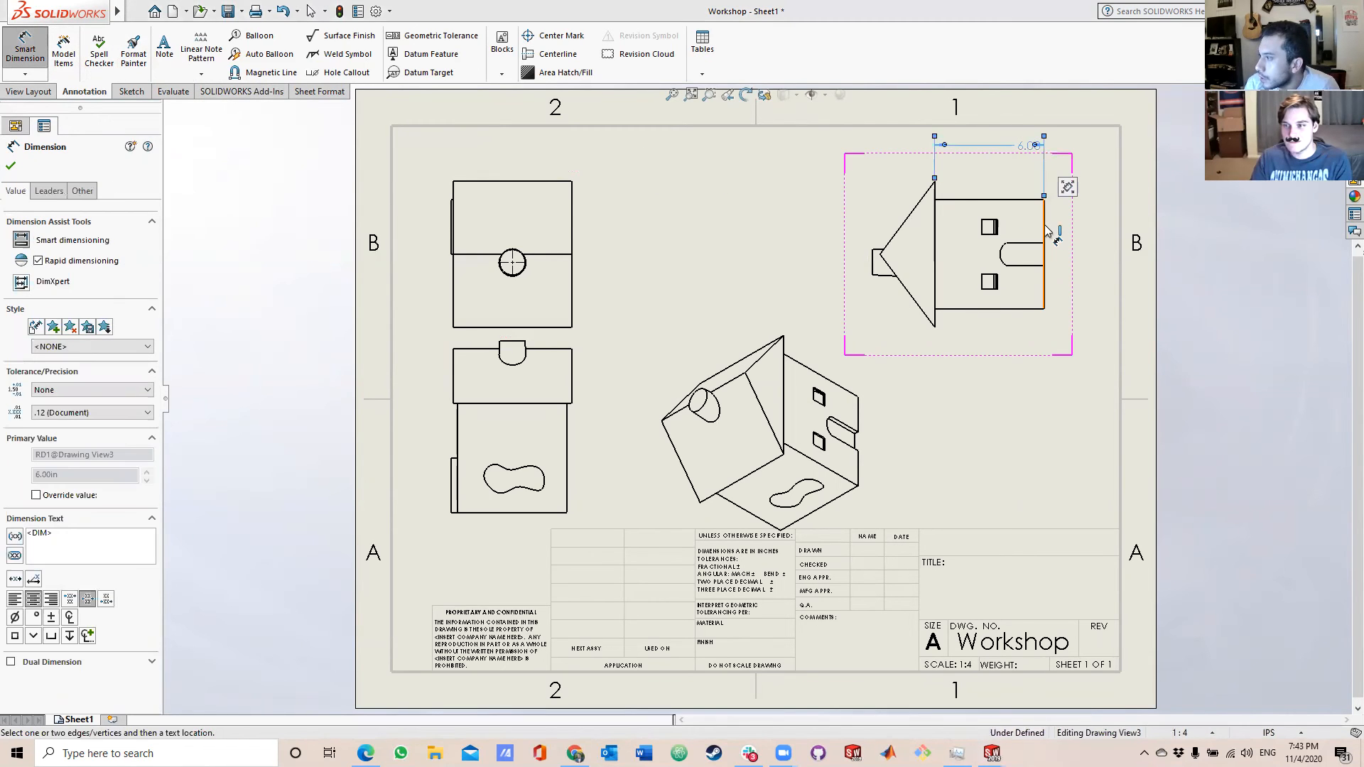
click(1044, 231)
click(1081, 231)
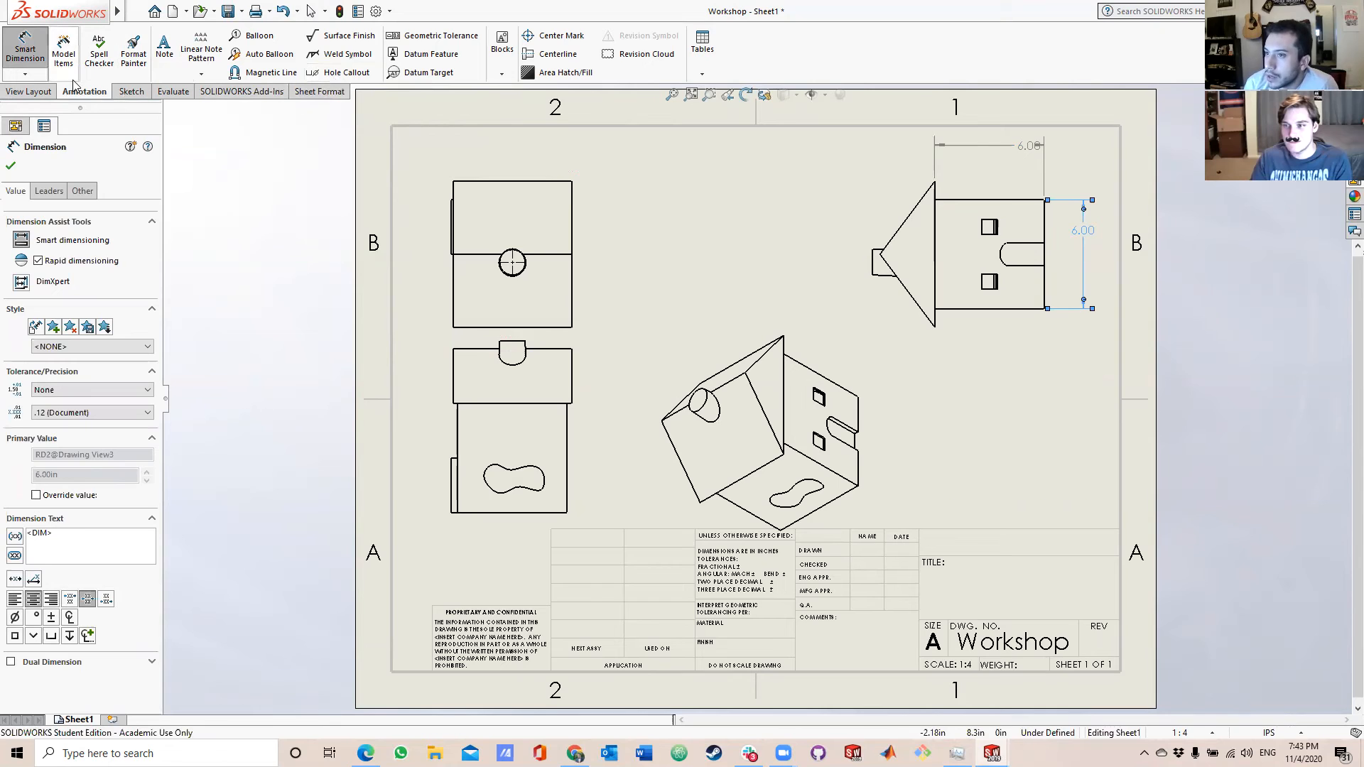
click(135, 92)
click(166, 93)
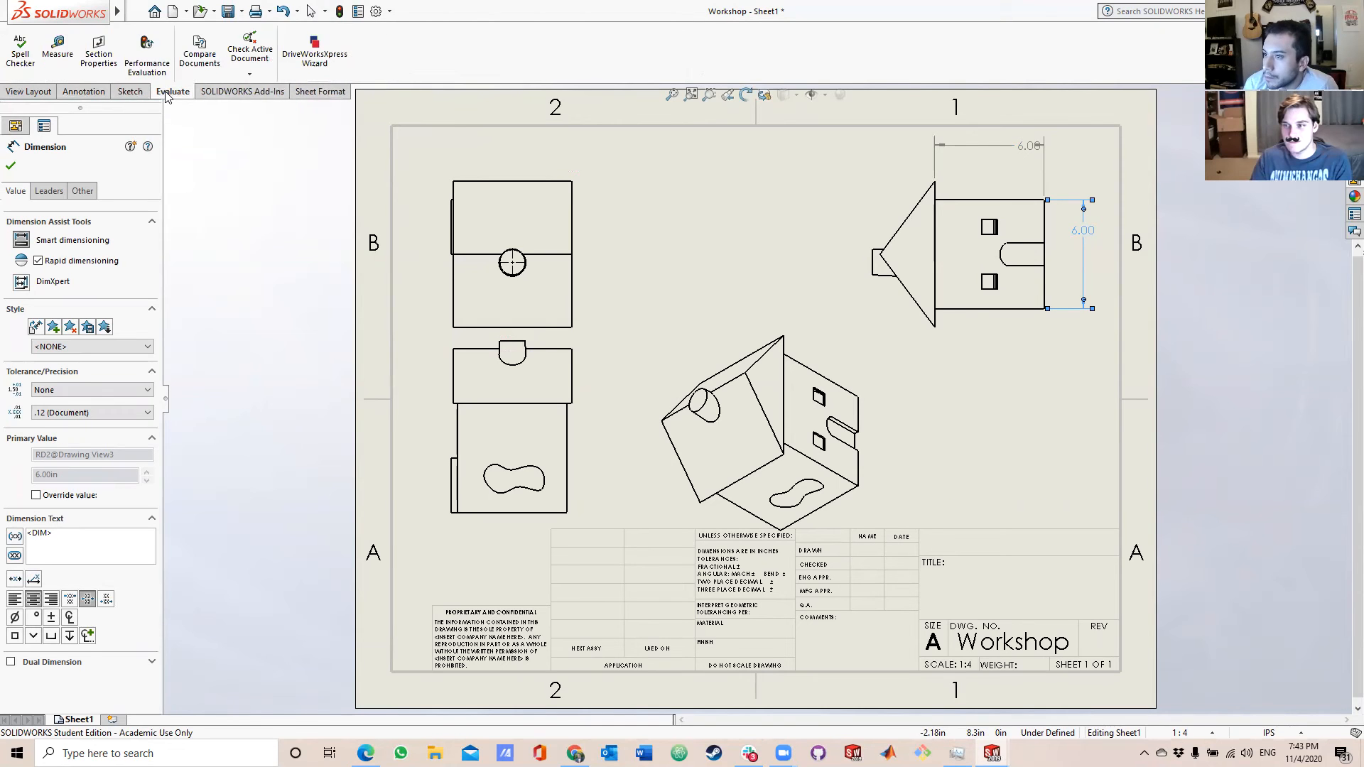
click(237, 94)
click(49, 95)
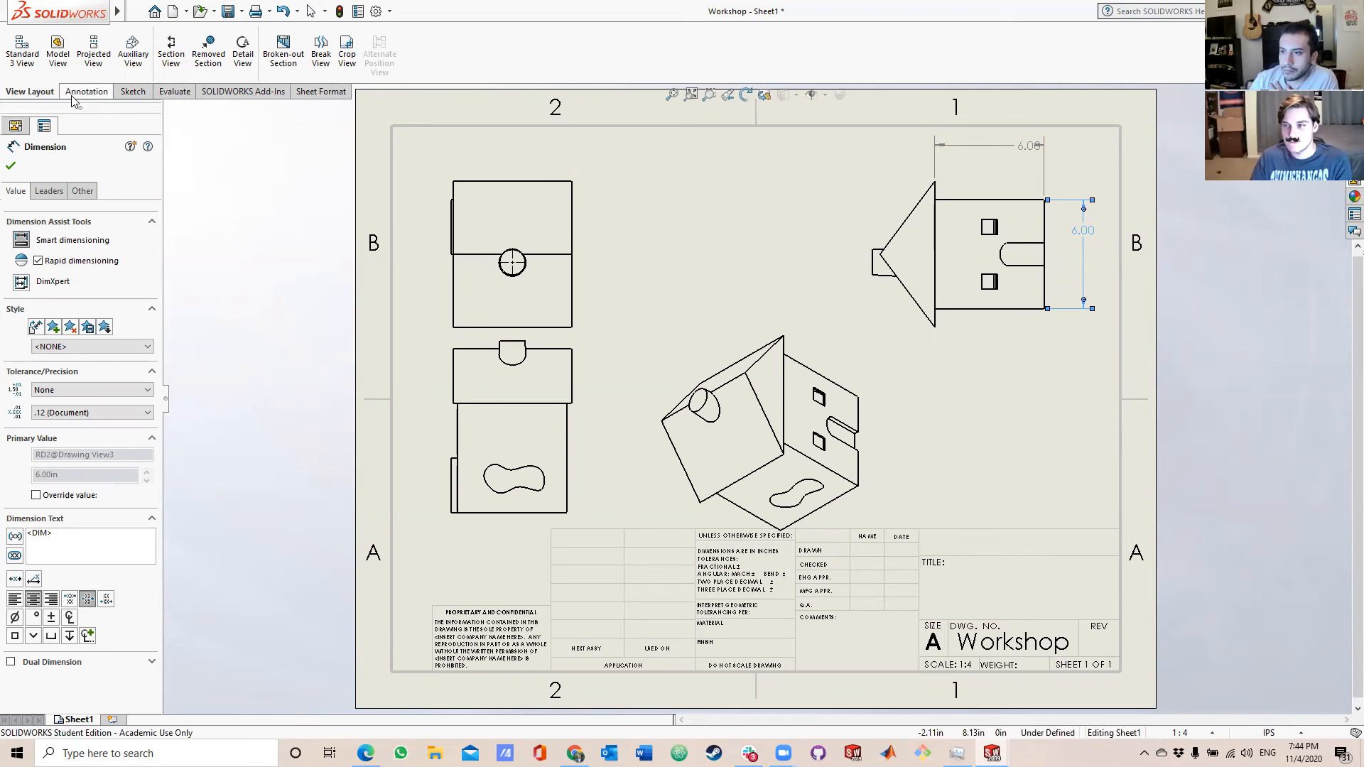
click(122, 95)
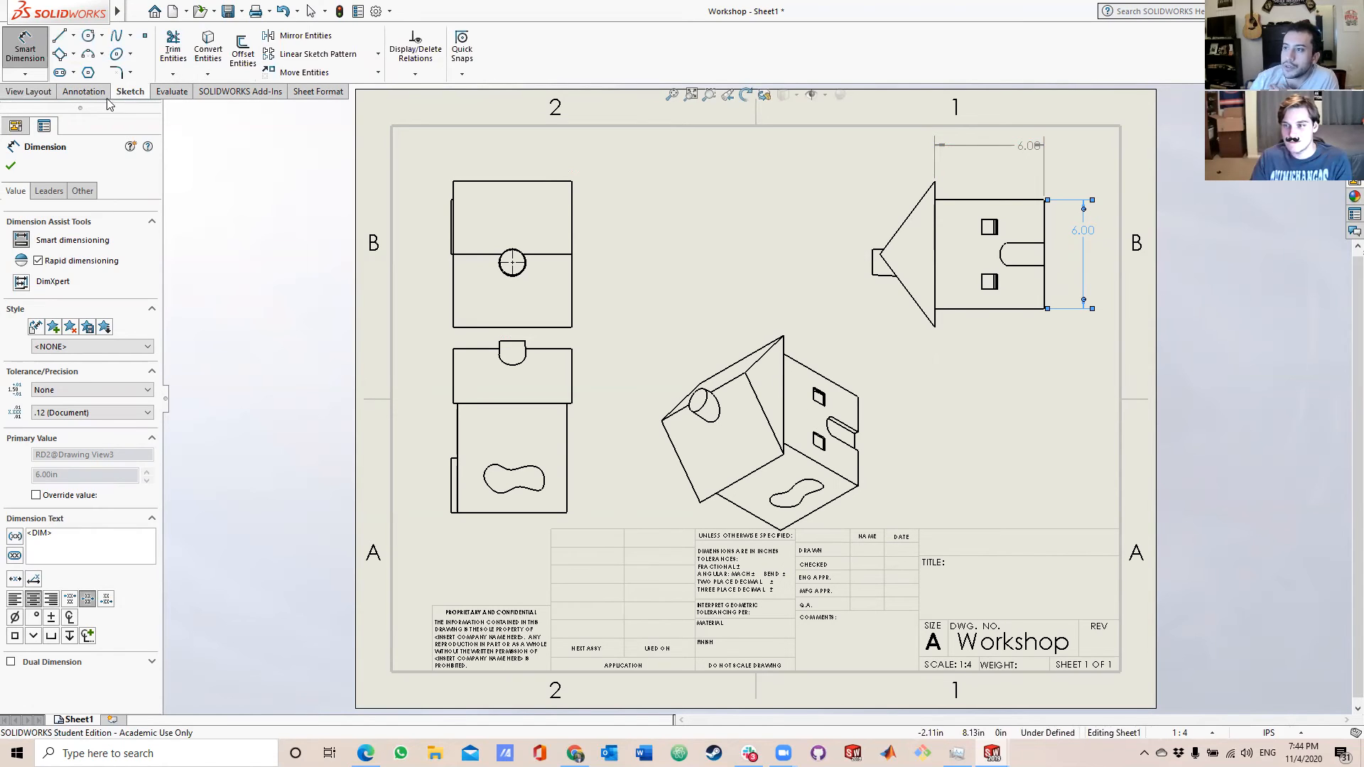
click(85, 91)
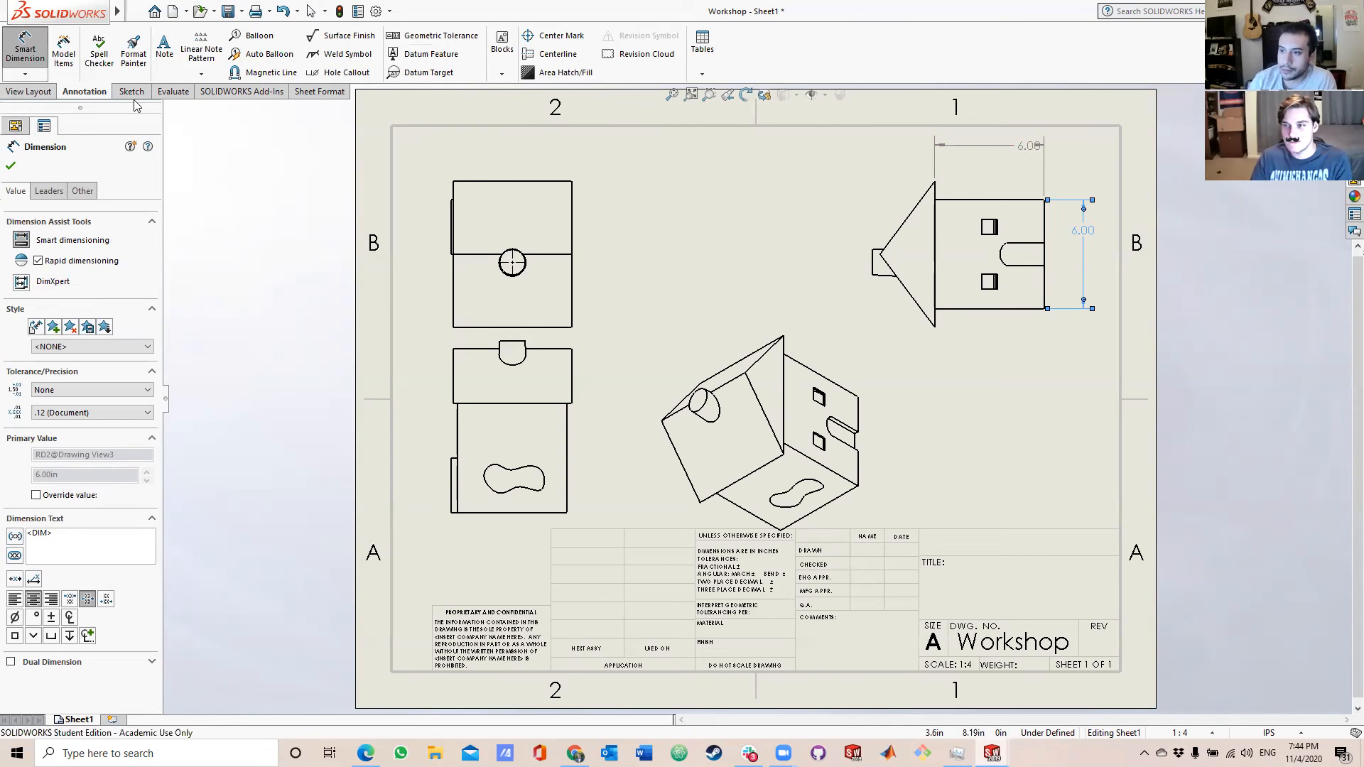
Create section view A-A with a vertical cutting line near the chimney's centre in the top view, placing it between the top and side views.
click(50, 96)
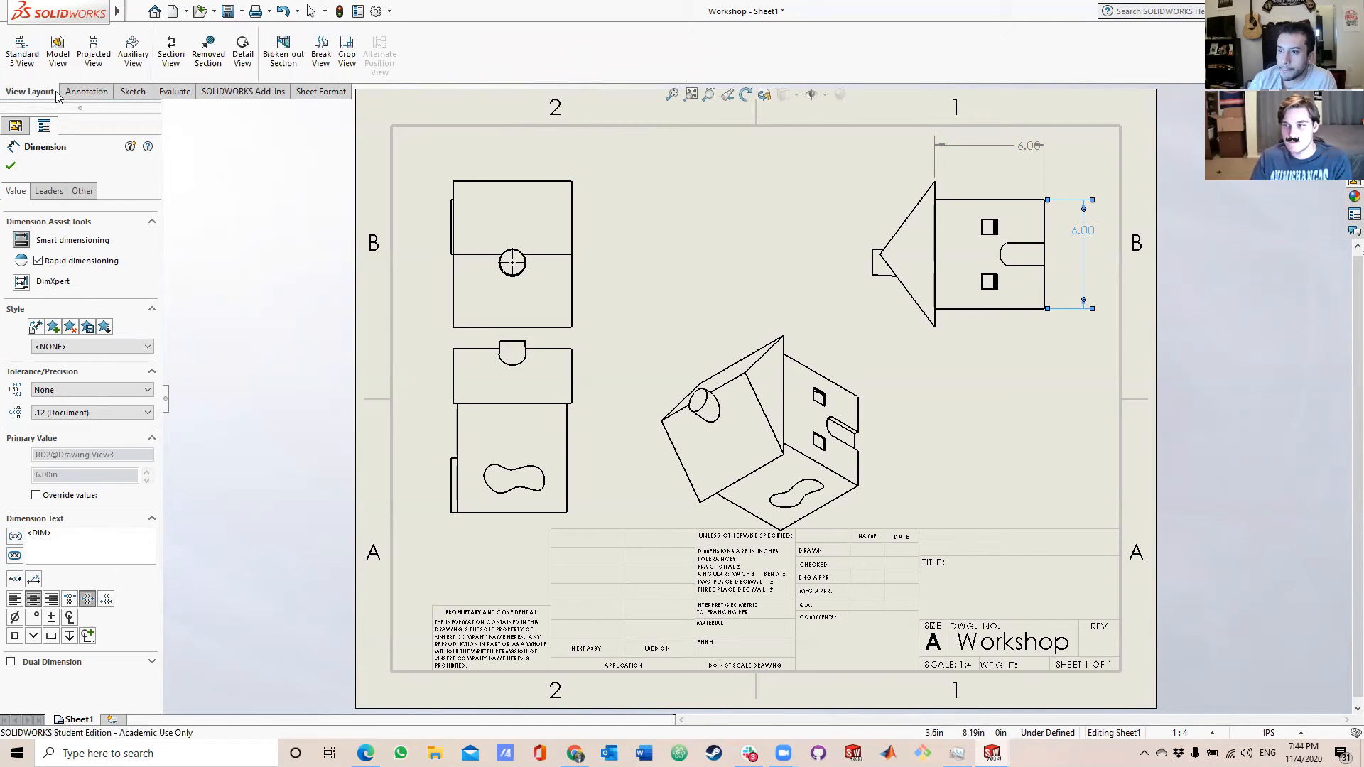
click(158, 47)
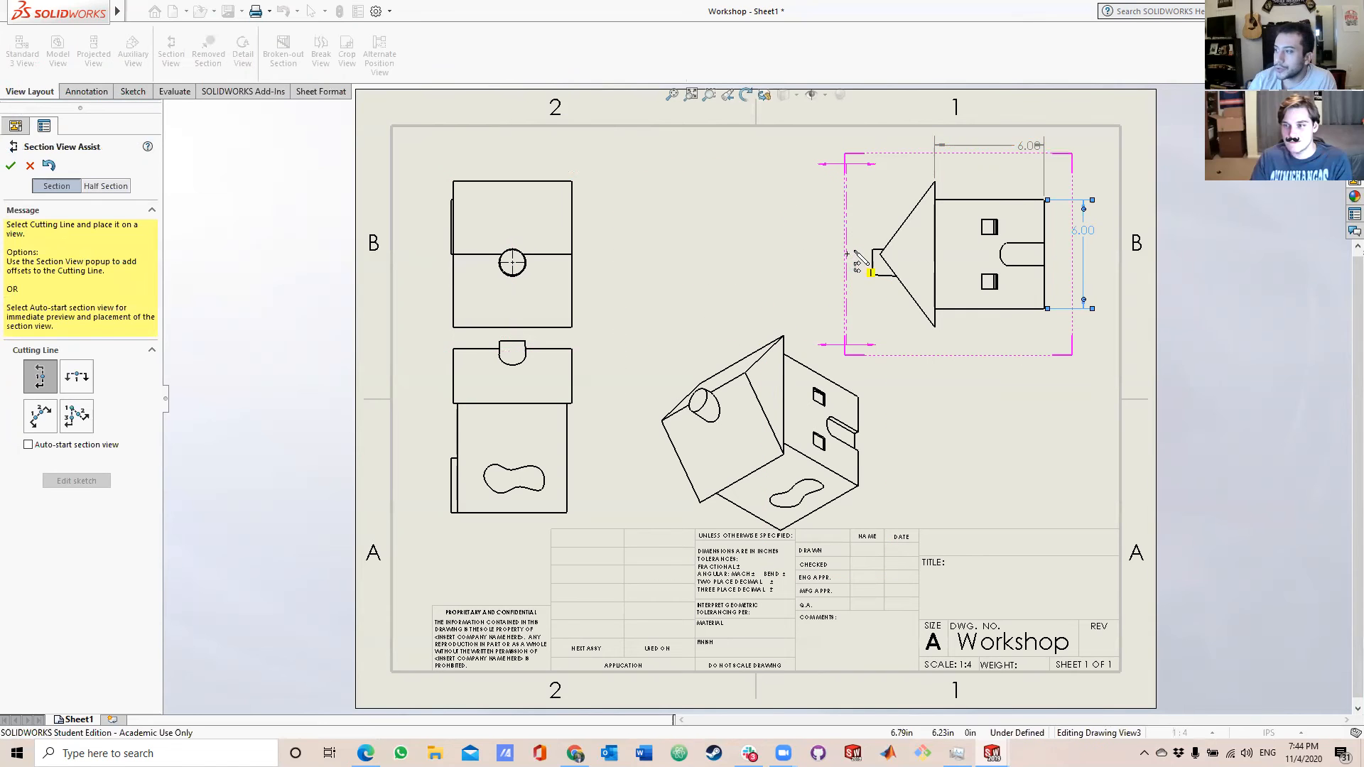
click(509, 205)
click(461, 184)
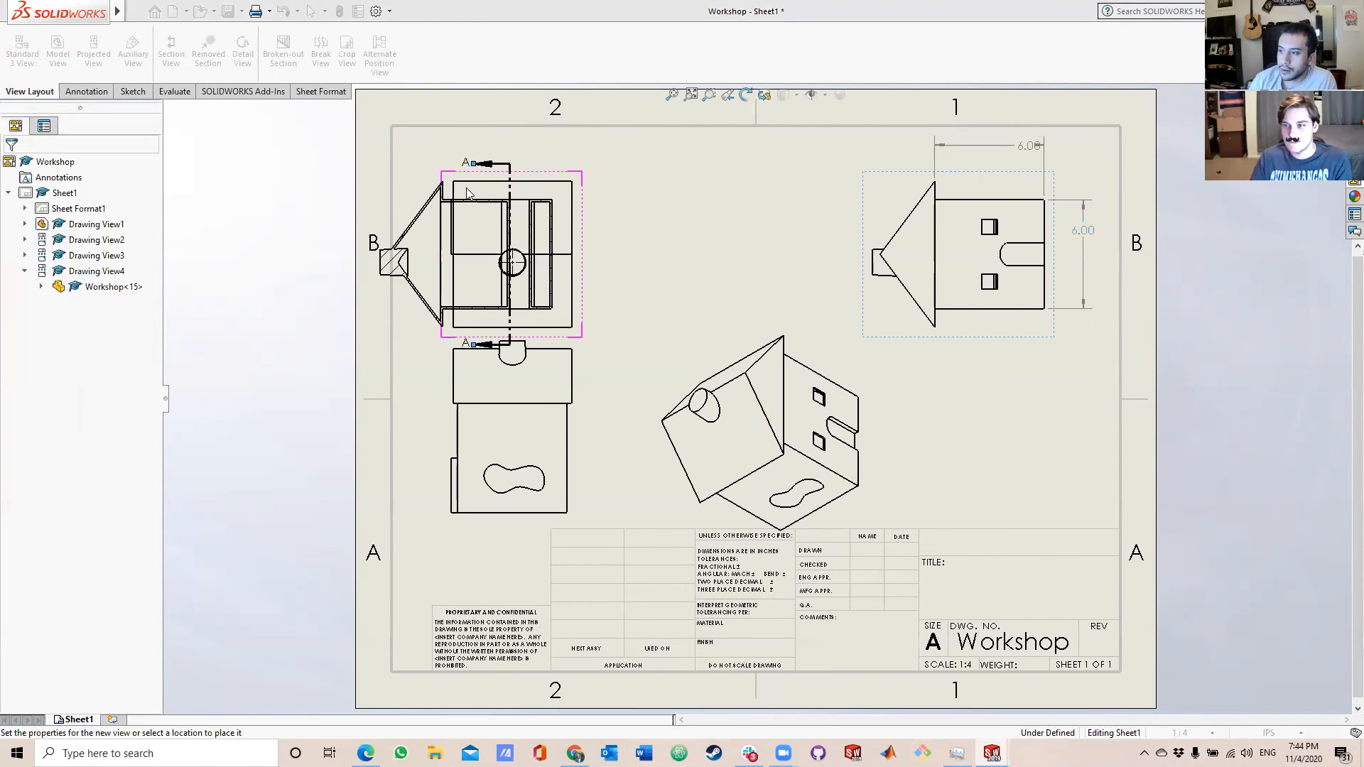
click(699, 249)
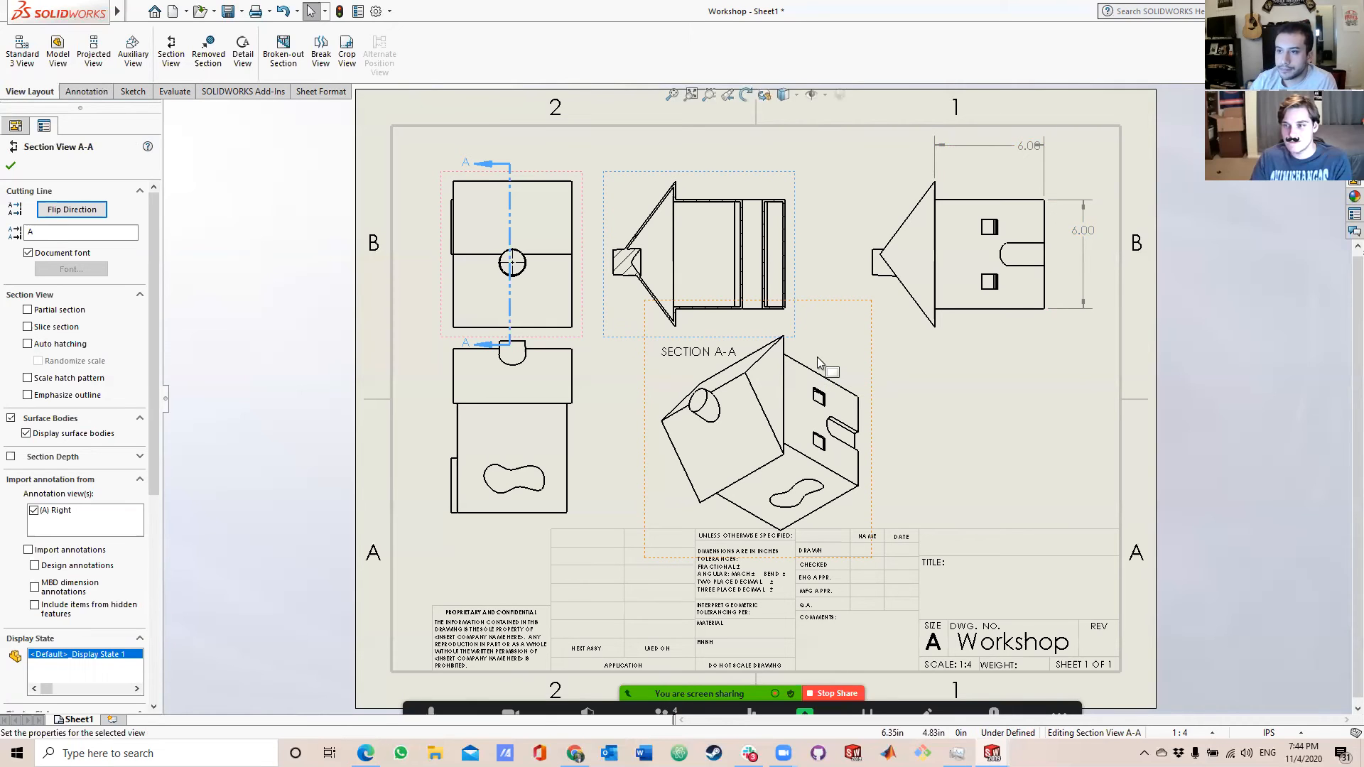
Select the curved window outline in the front view for annotation.
click(88, 92)
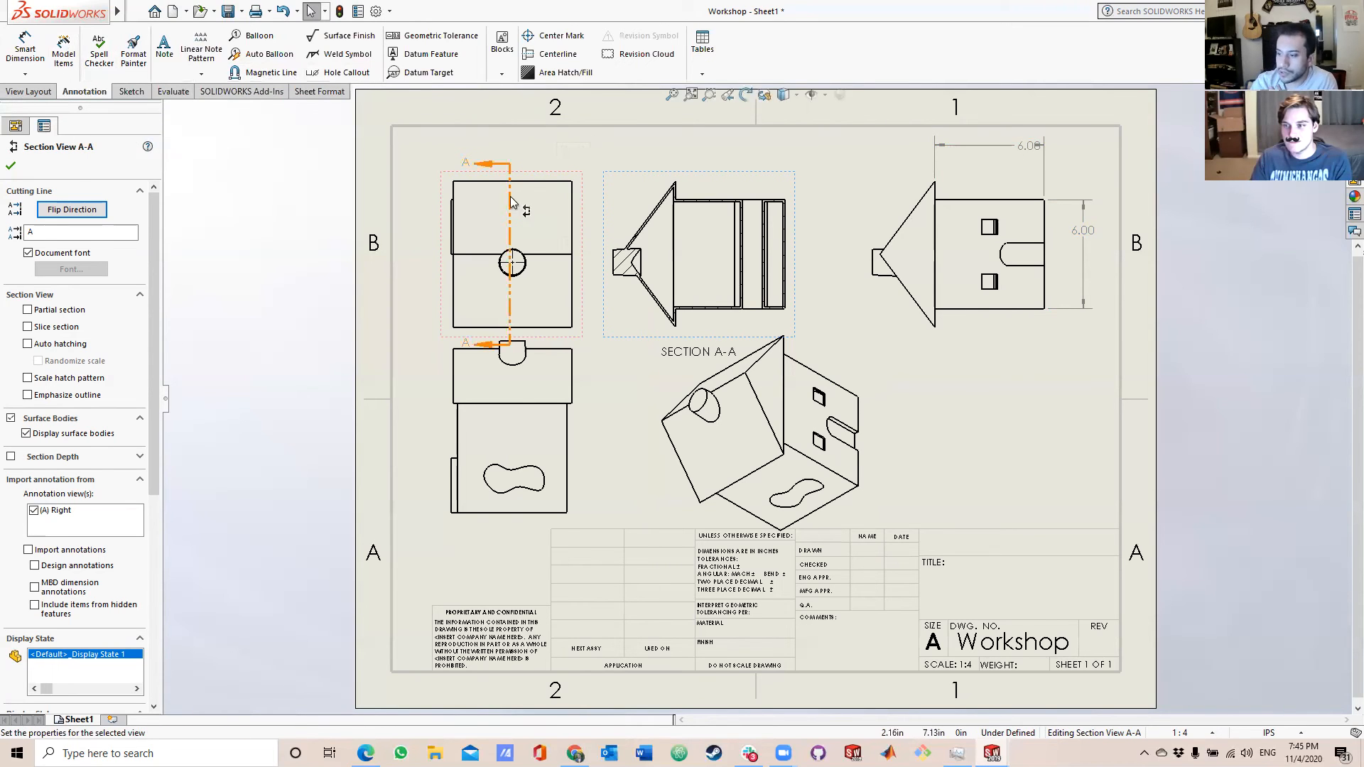
click(541, 478)
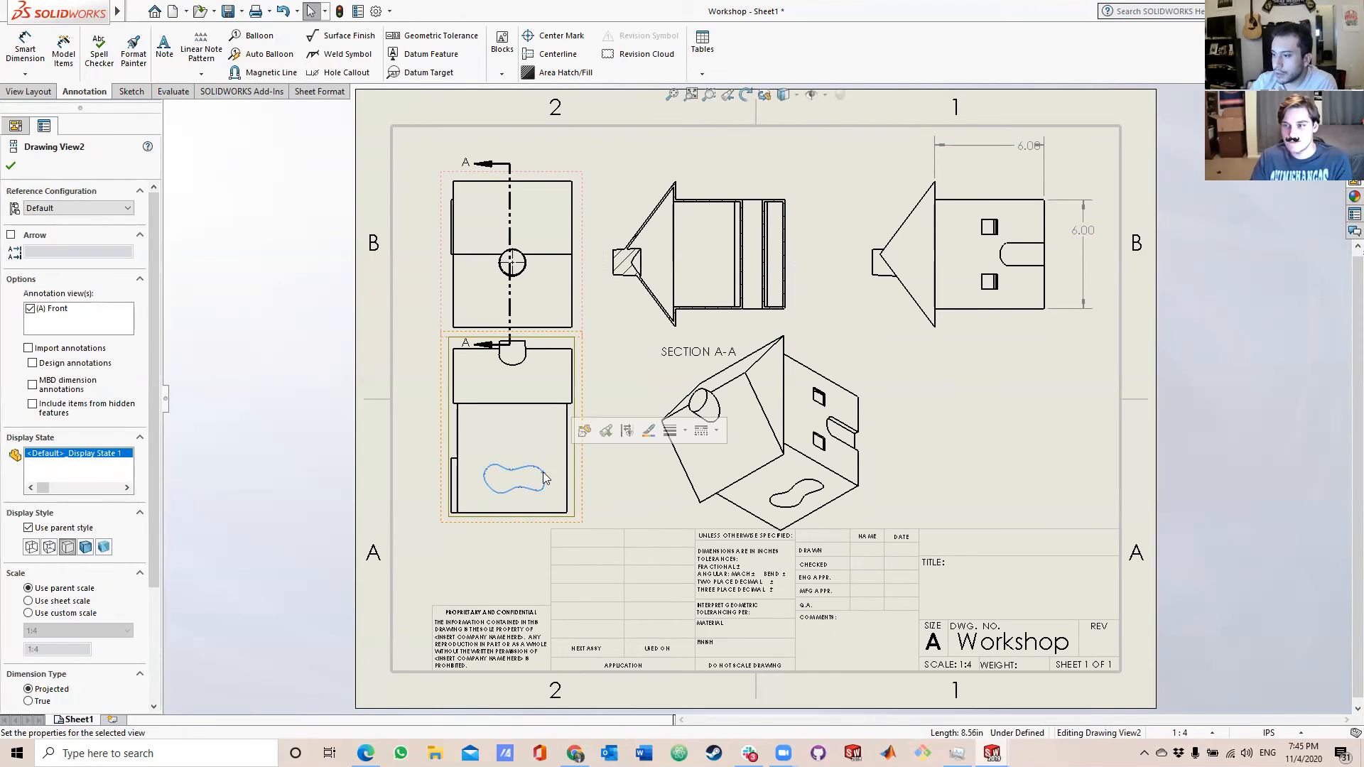
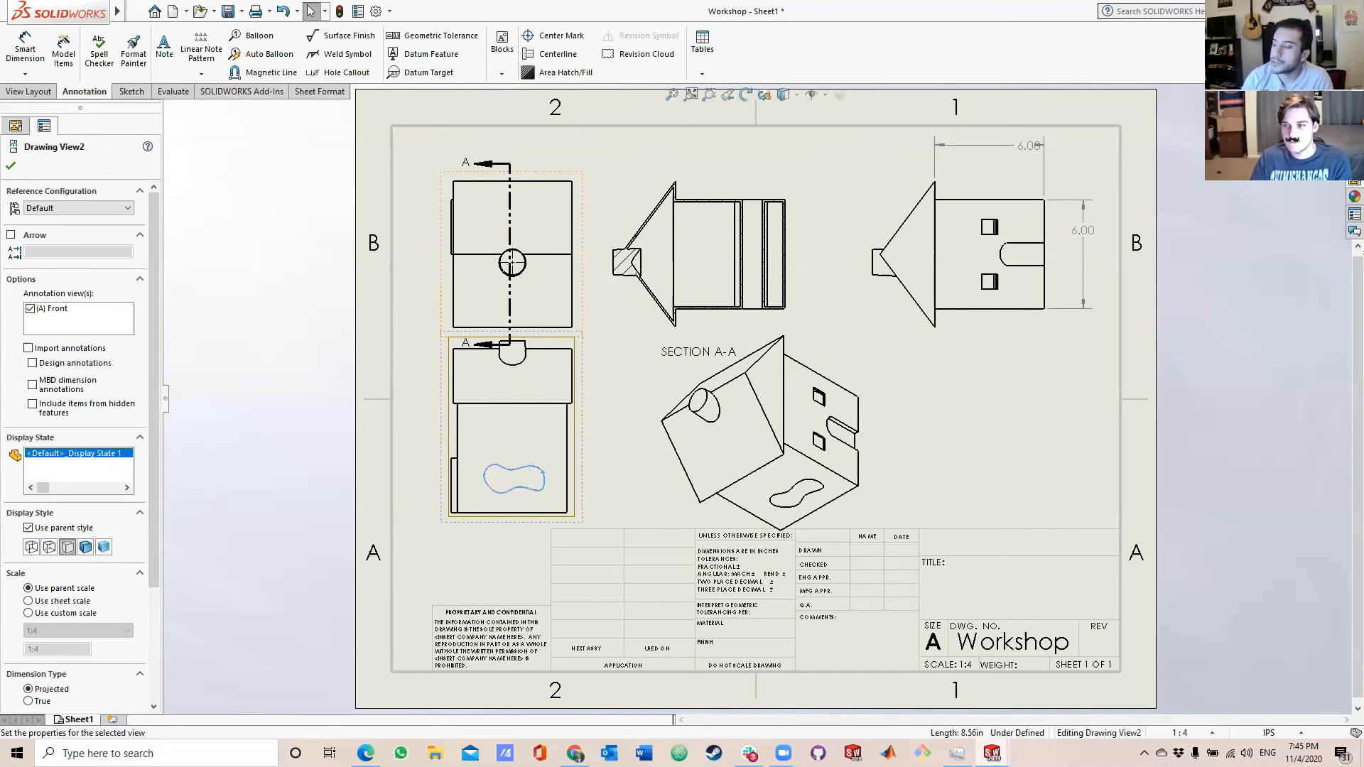
Switch to the Chrome browser, search the web for "thingiverse" in the new tab and open the Thingiverse website.
key(alt+Tab)
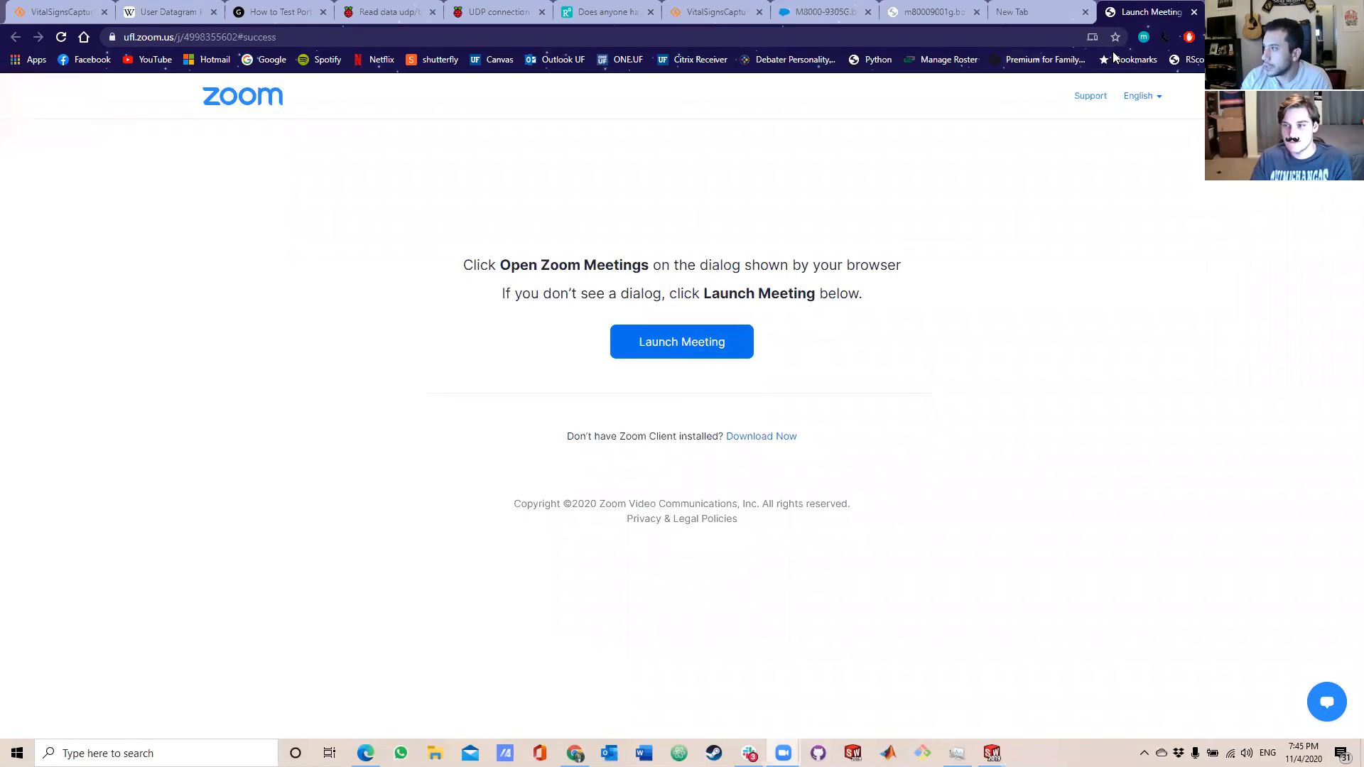
click(1039, 14)
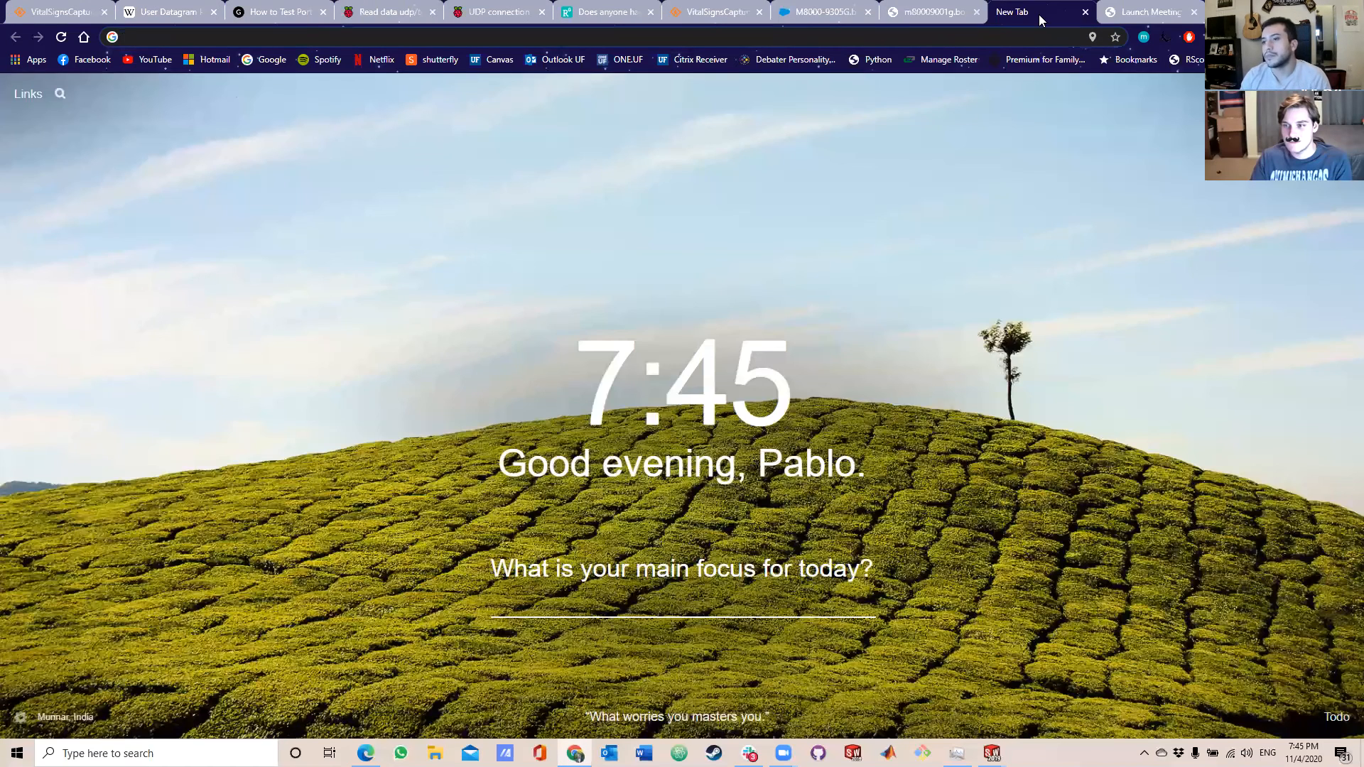
text(think)
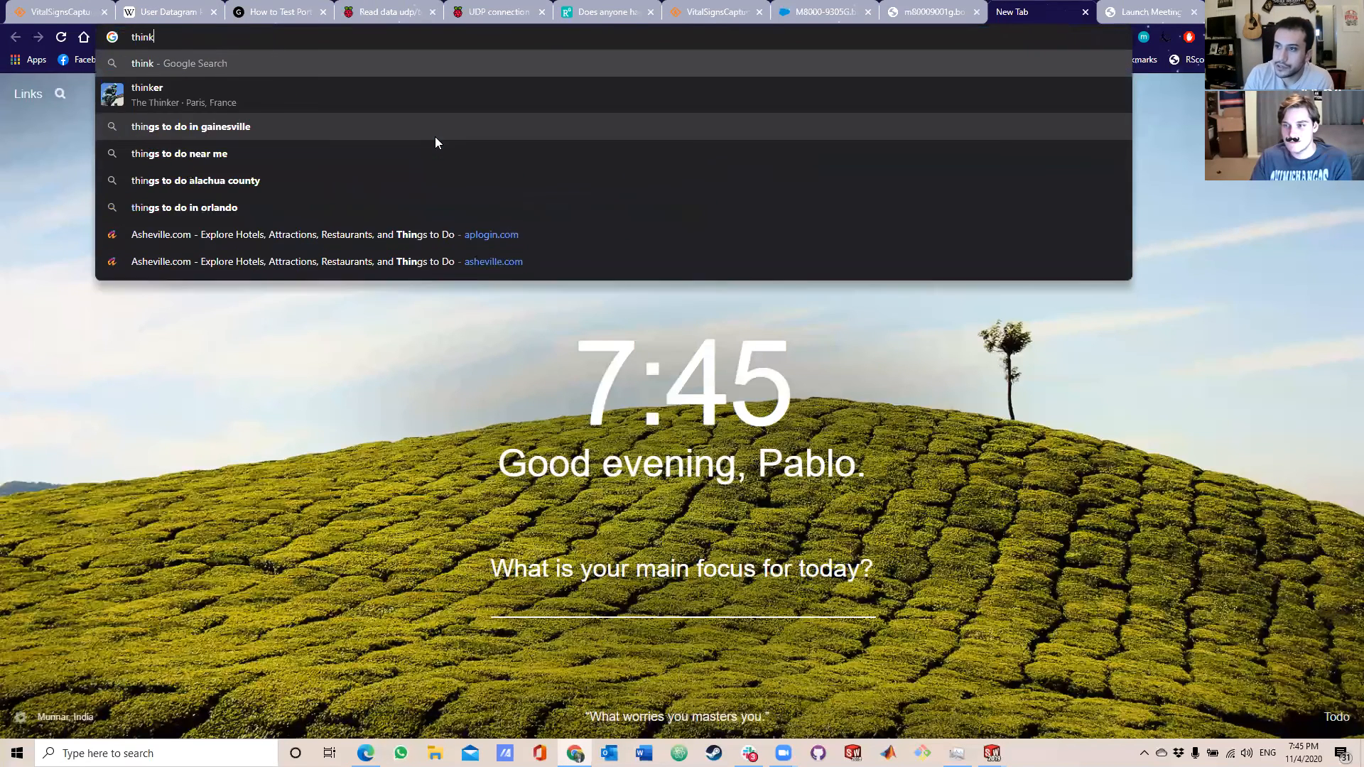
text(ercad)
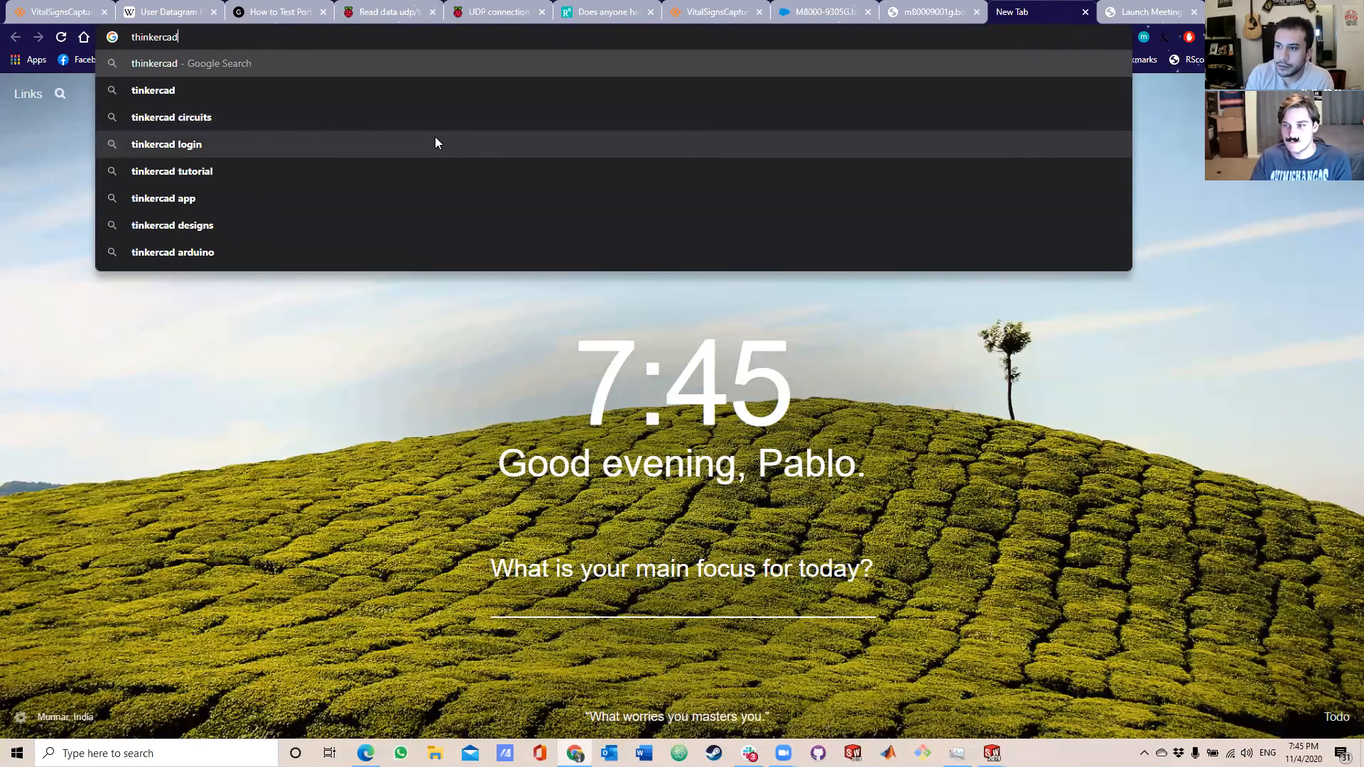
key(BackSpace)
key(BackSpace)
key(BackSpace)
key(BackSpace)
key(BackSpace)
key(BackSpace)
key(BackSpace)
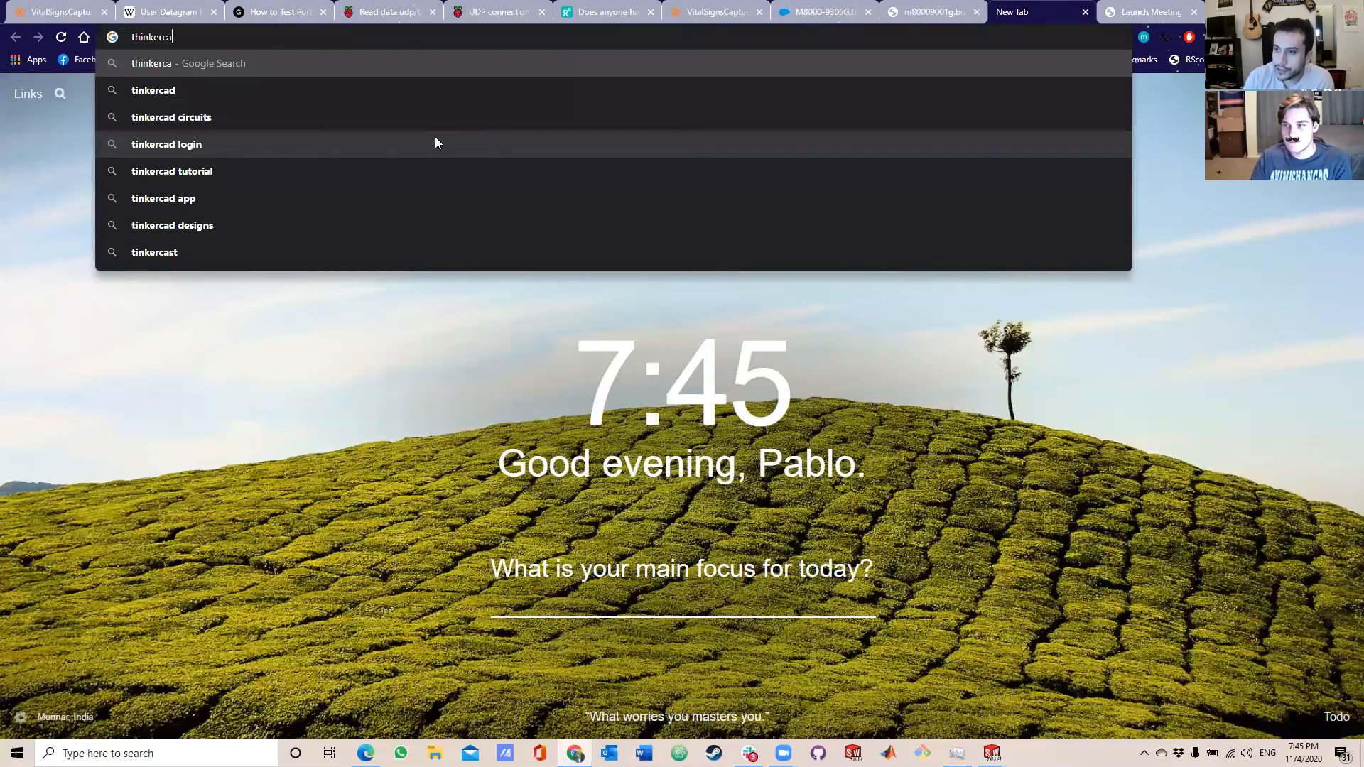
text(ngverse)
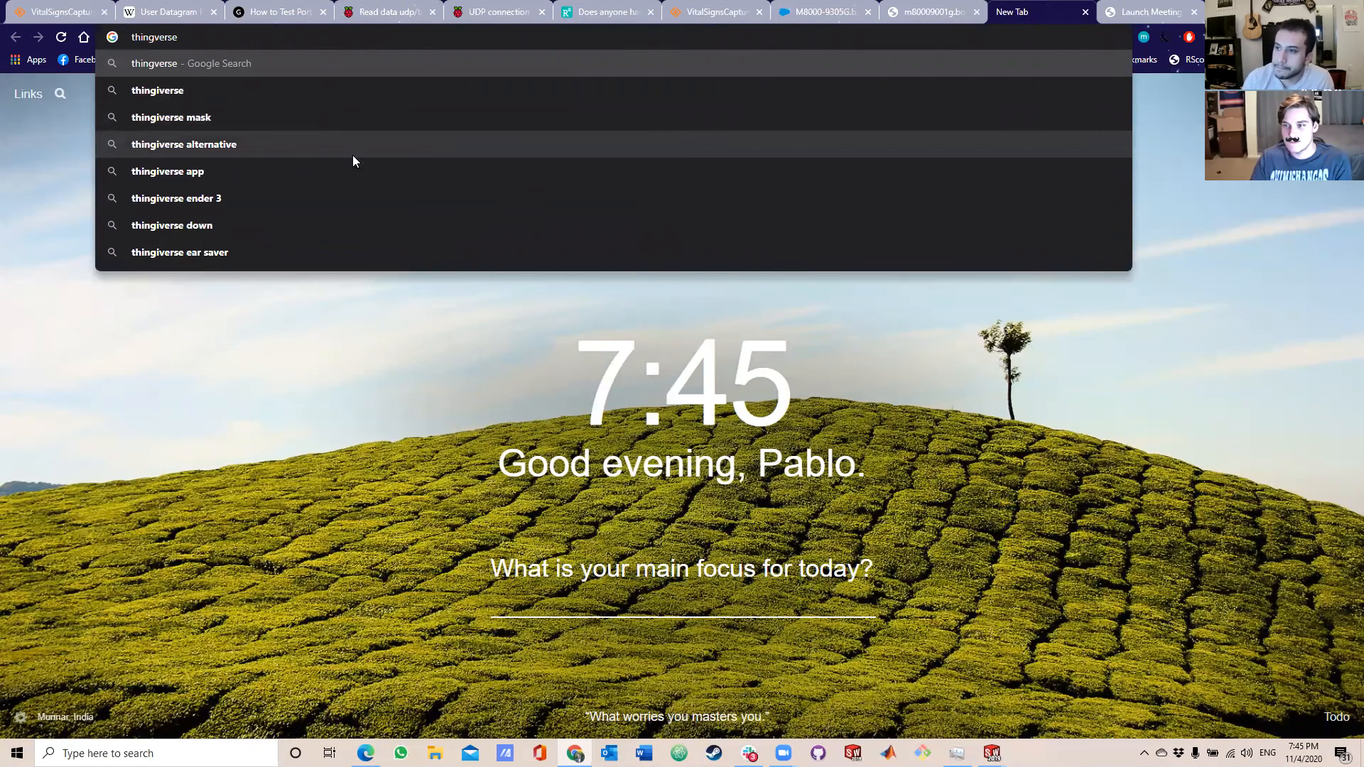
click(170, 91)
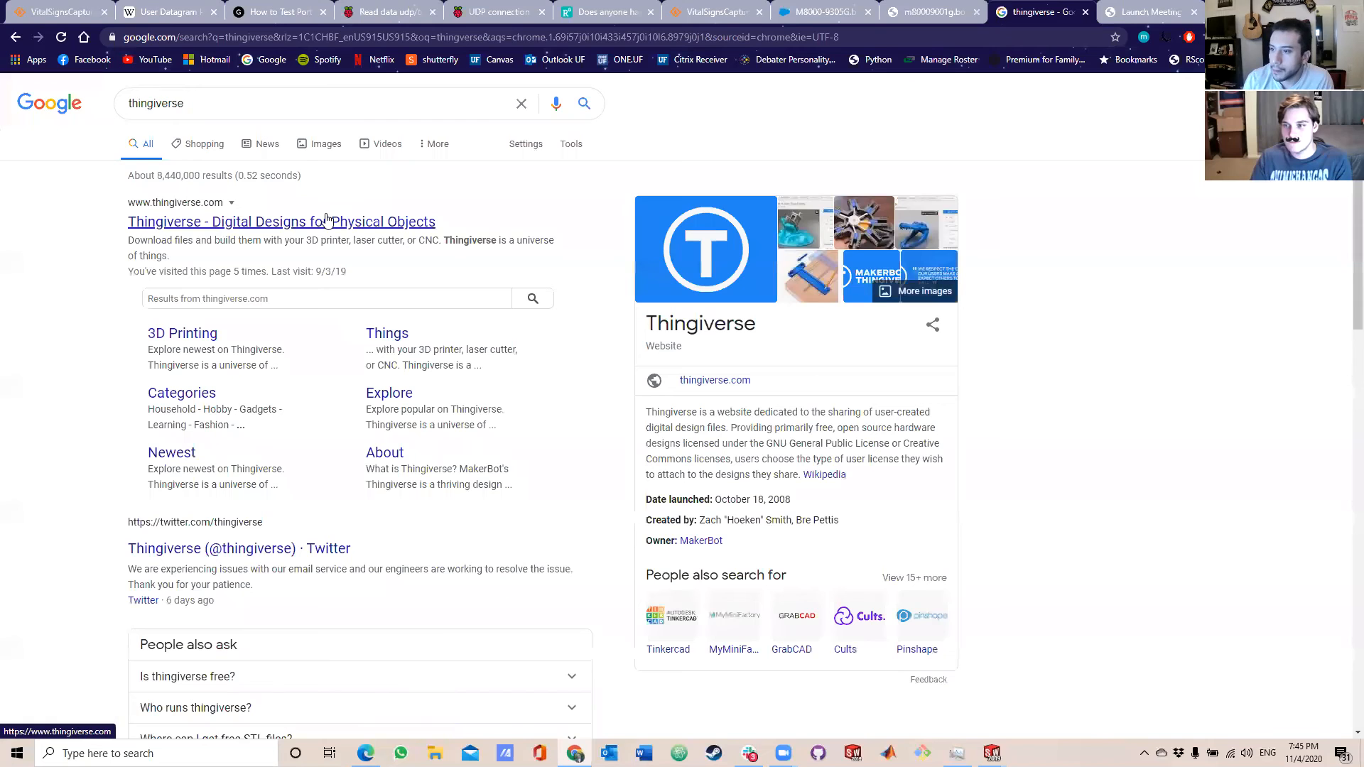
click(323, 222)
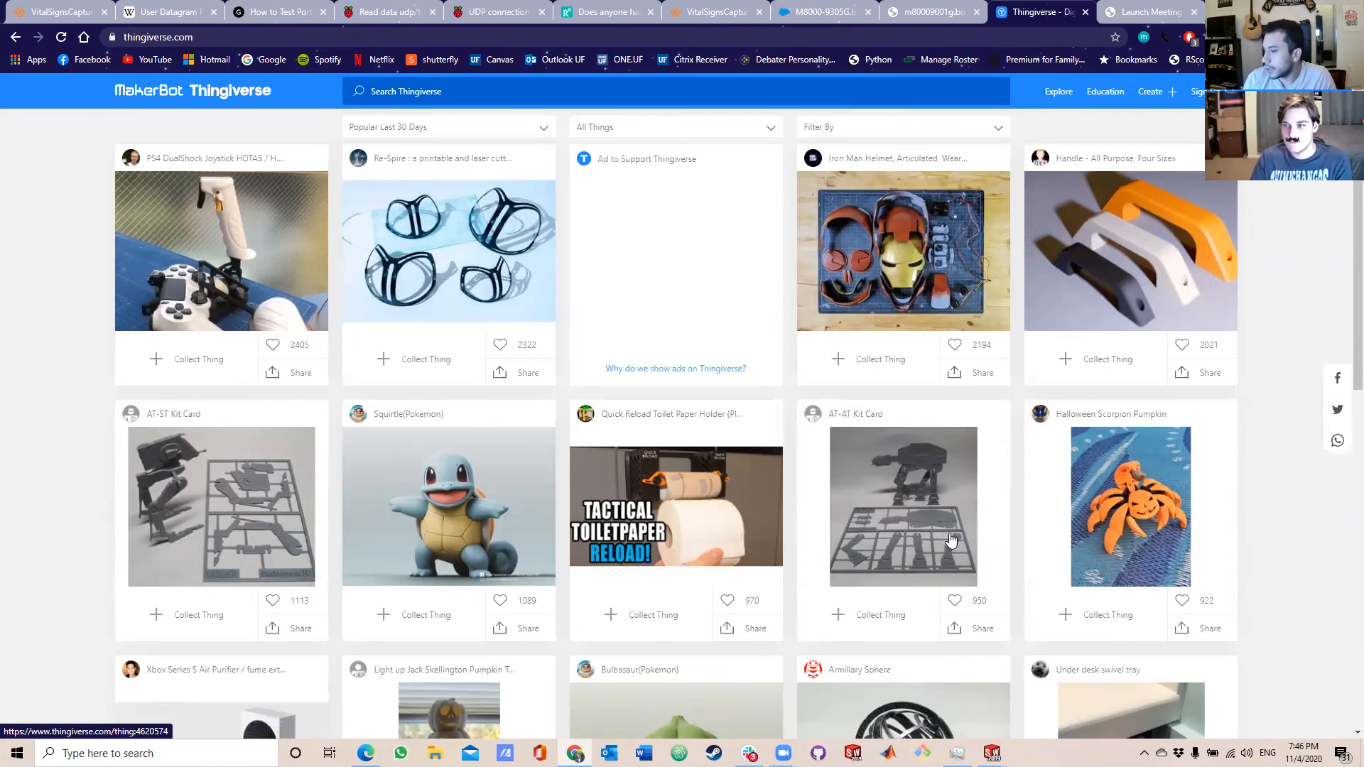
Search Thingiverse for "ferrari" and open the Ferrari LaFerrari model's page.
scroll(951, 542, down, 3)
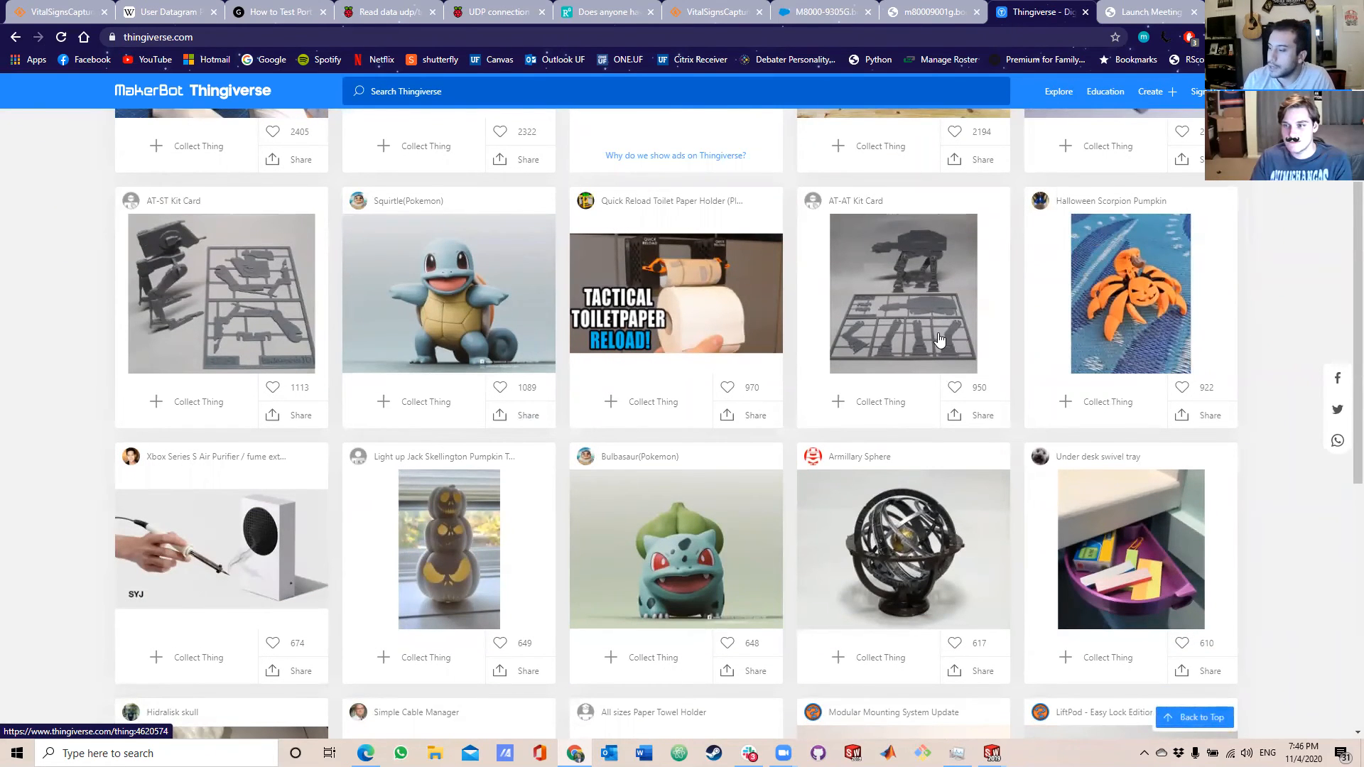
scroll(932, 355, down, 3)
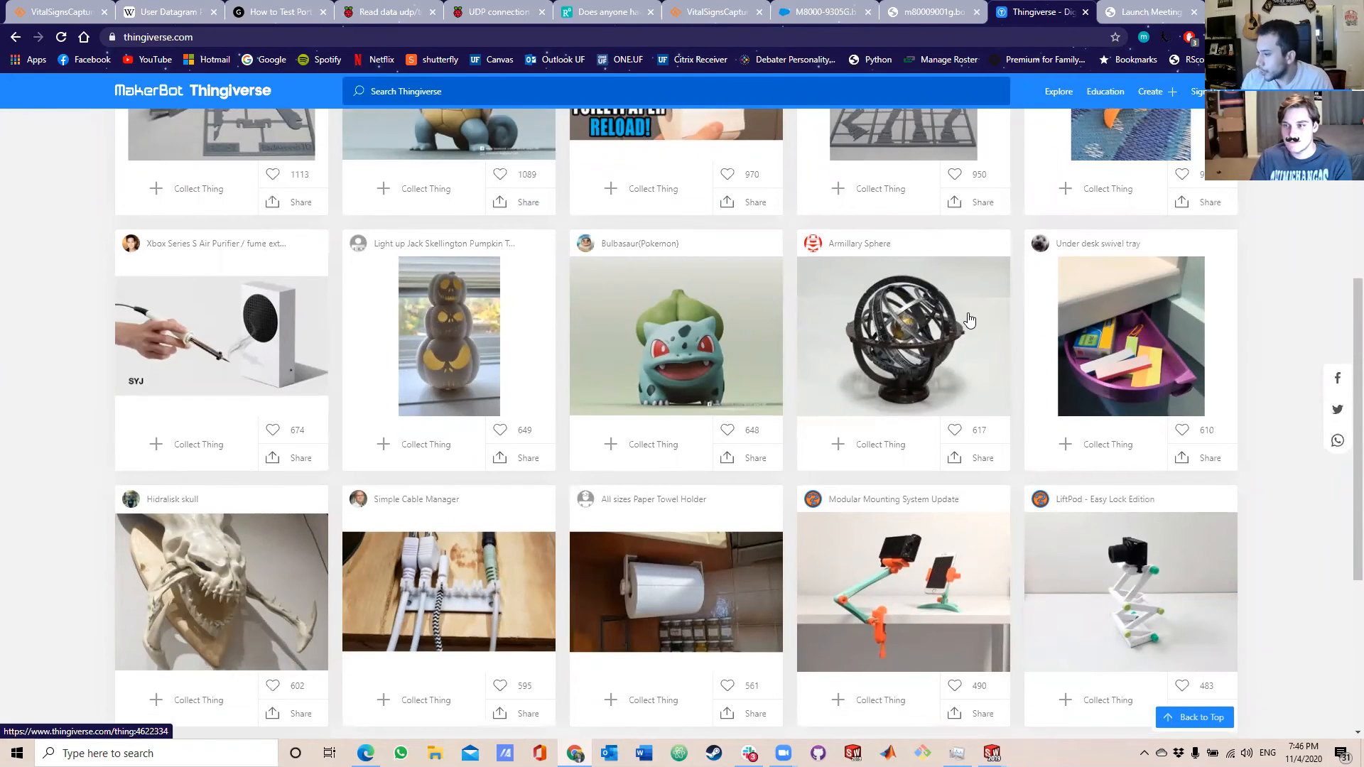
scroll(1090, 495, down, 2)
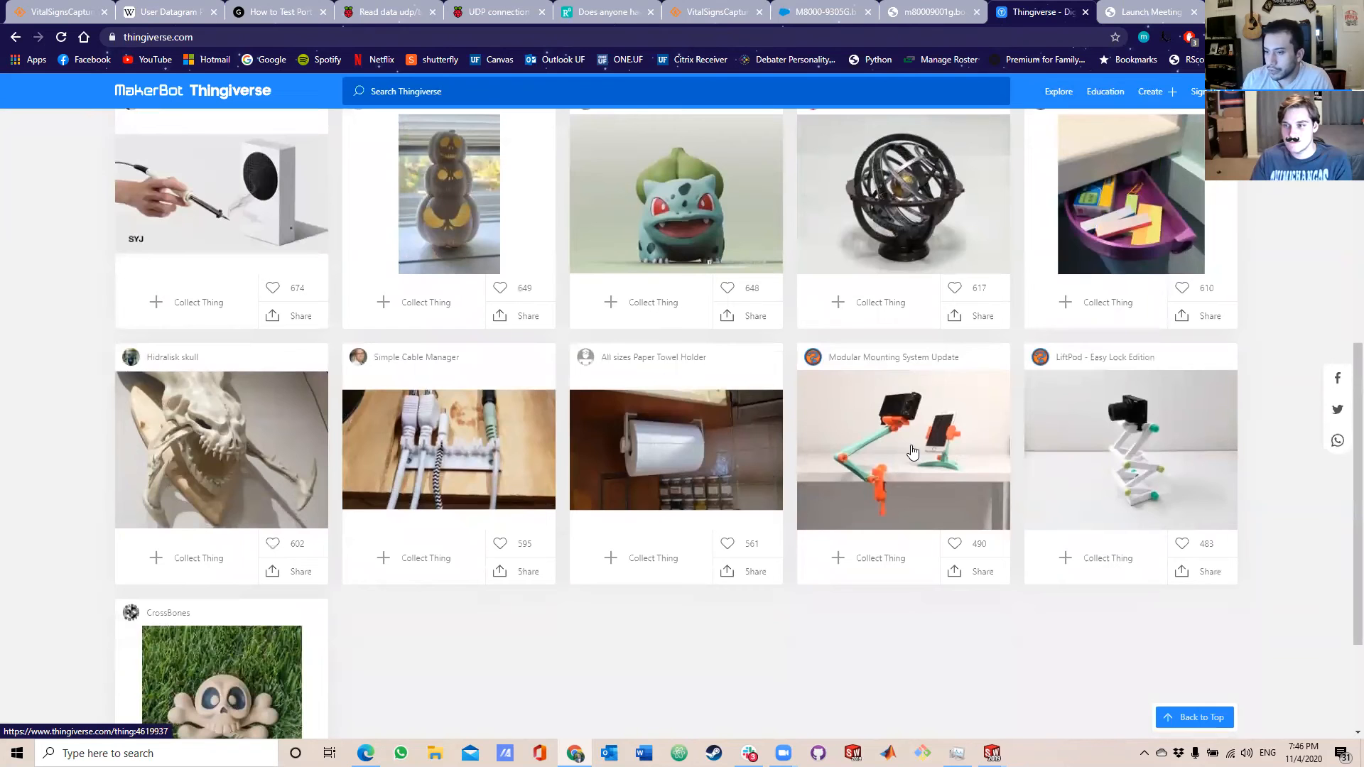
scroll(272, 489, down, 2)
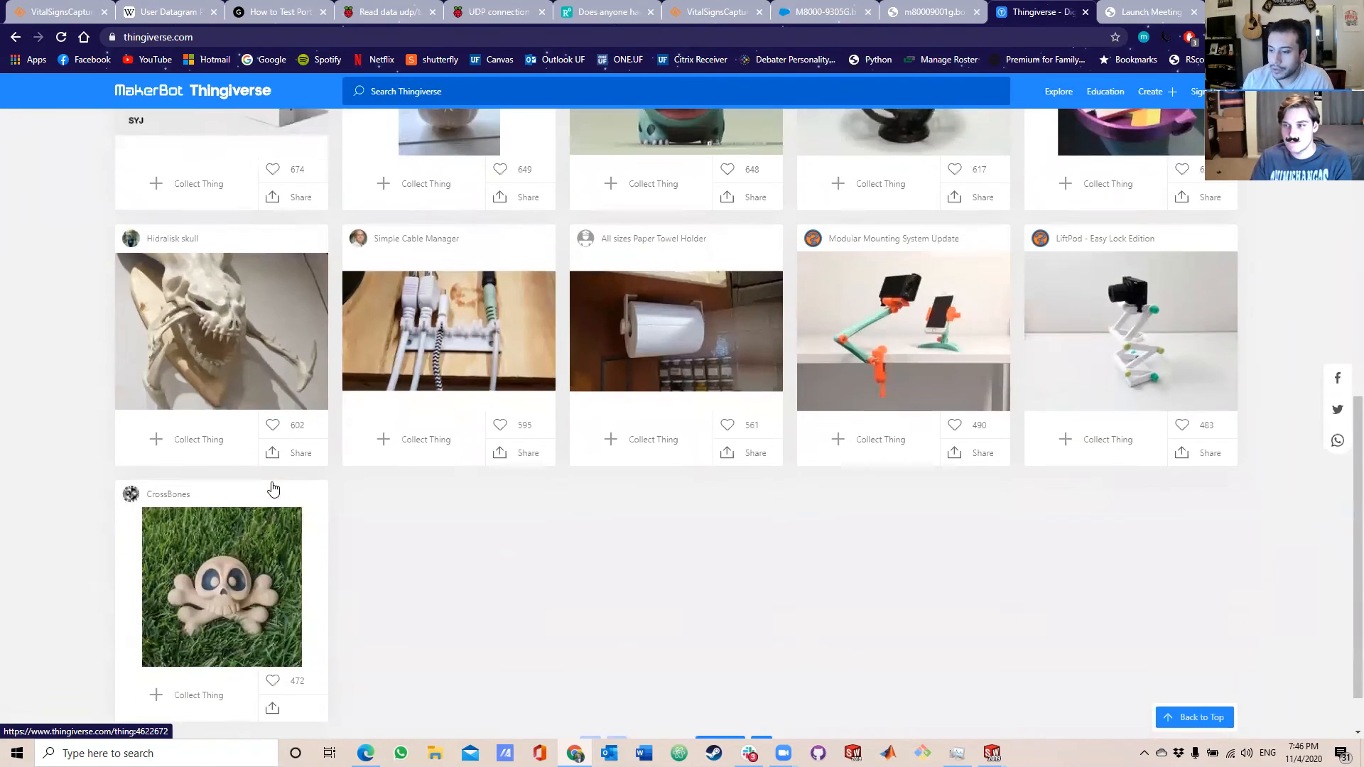
scroll(518, 302, up, 10)
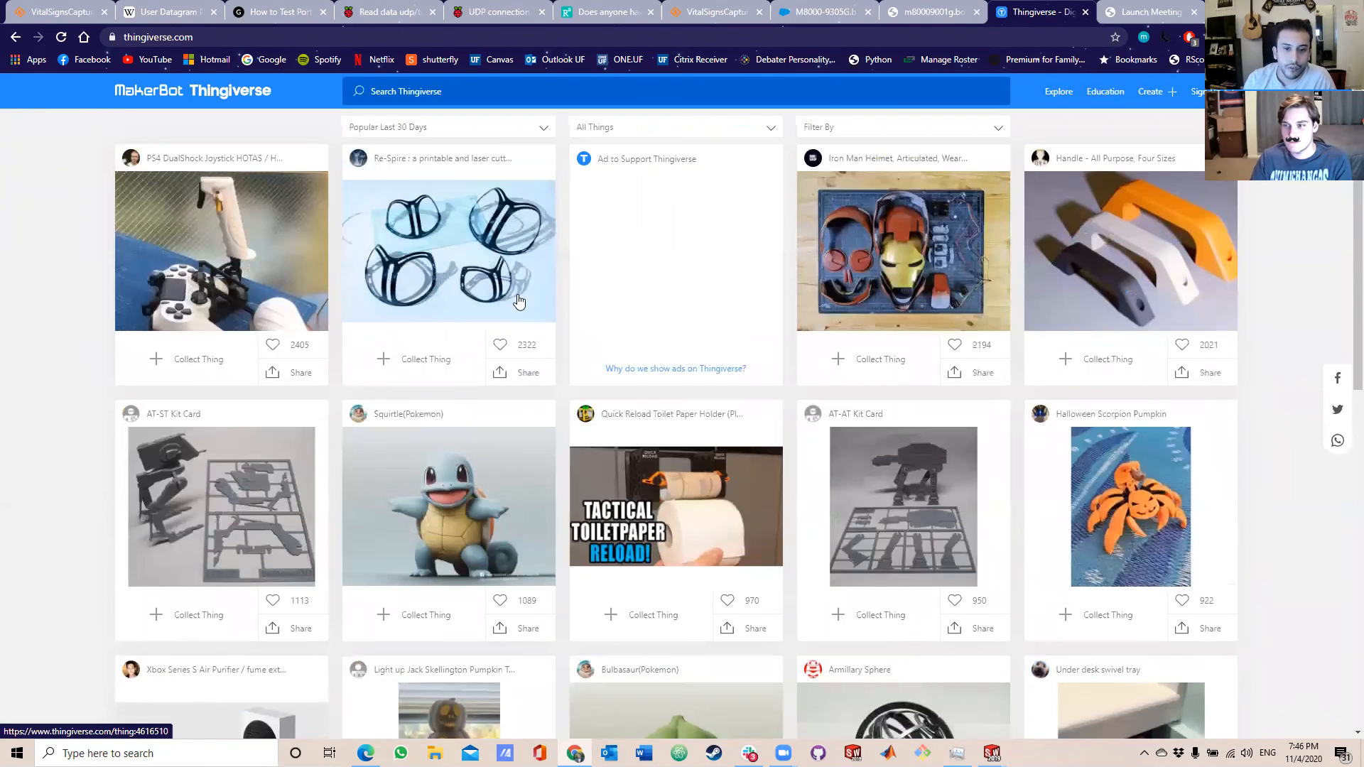
click(436, 92)
text(car)
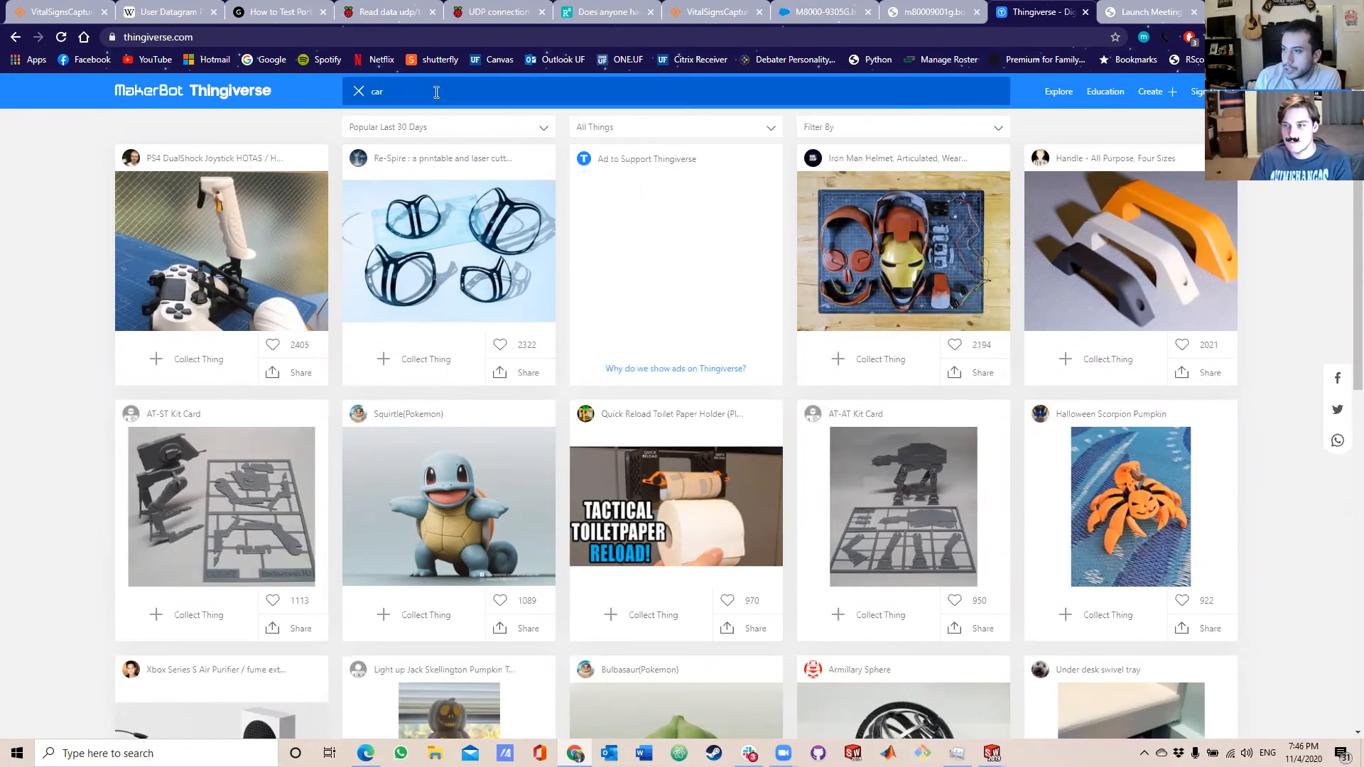
key(BackSpace)
text(t)
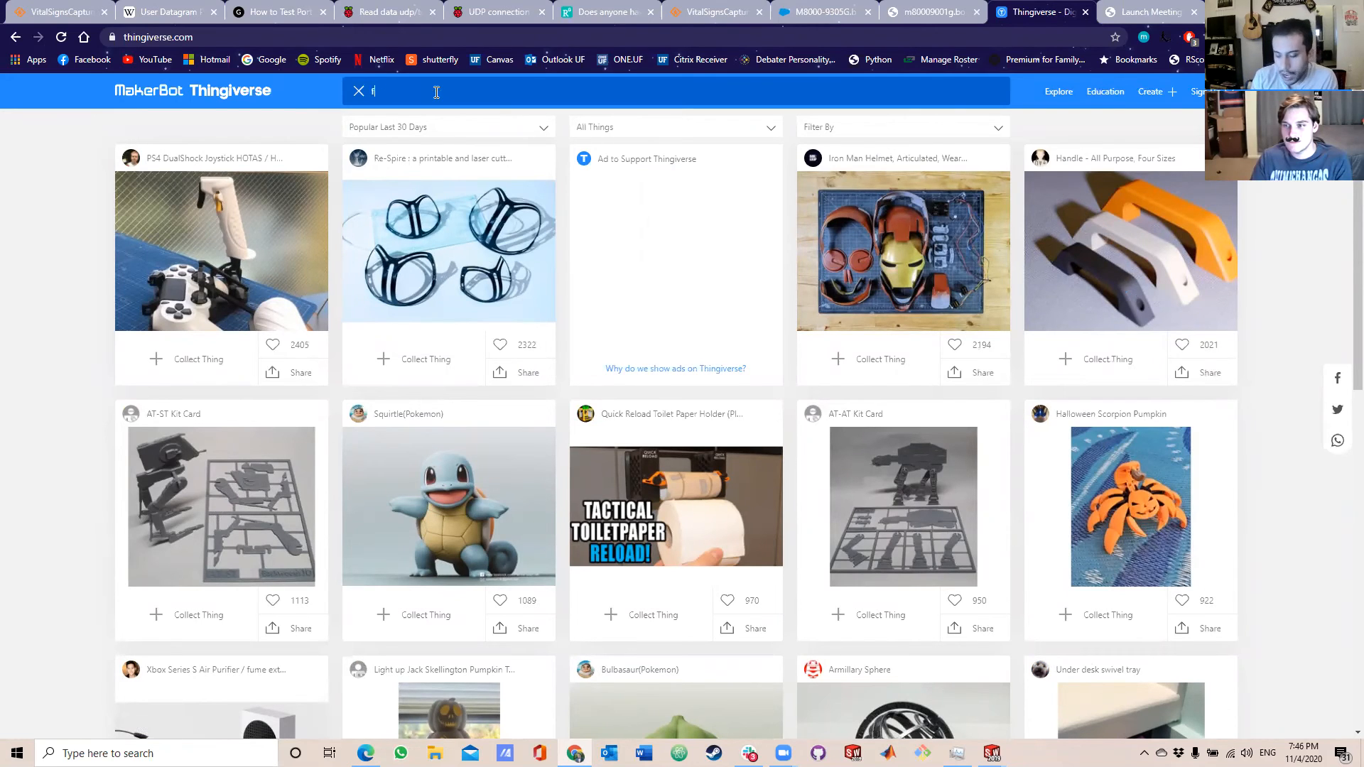
key(Return)
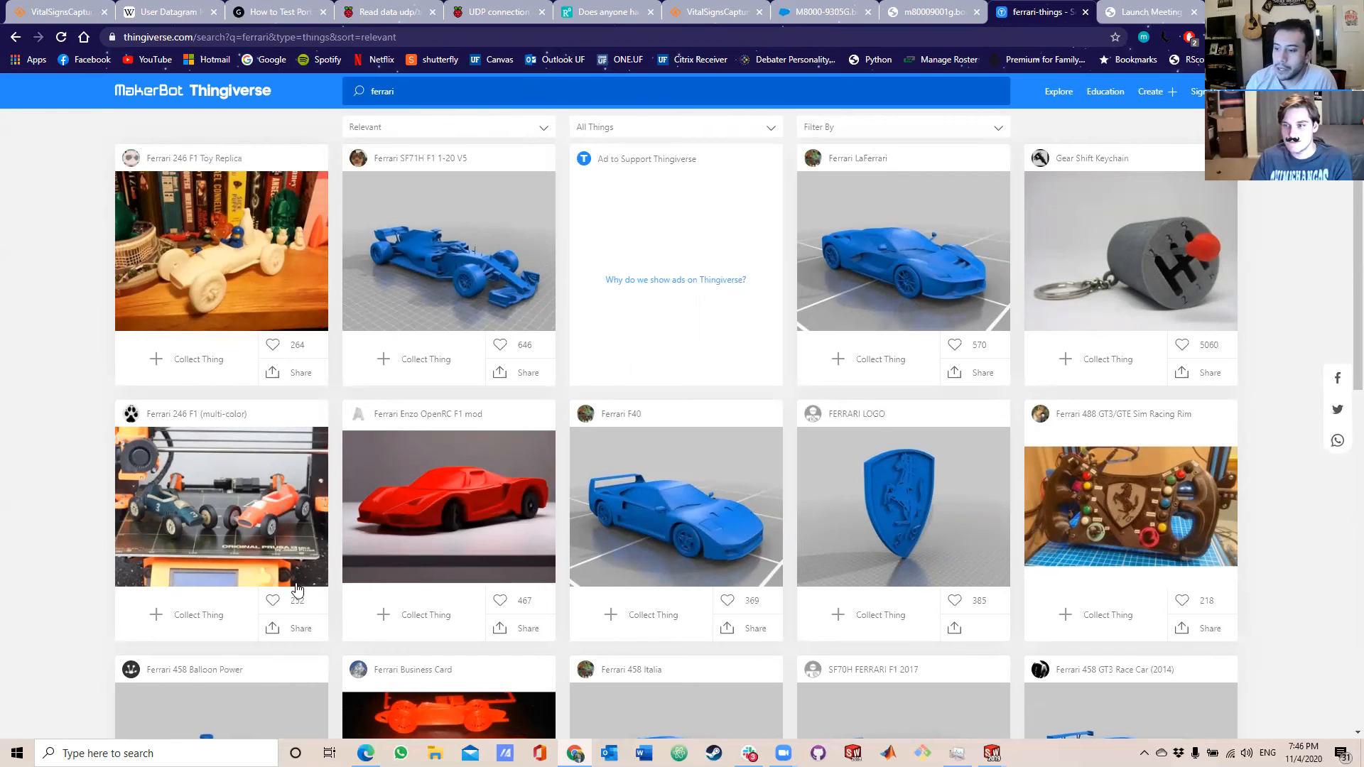
click(880, 293)
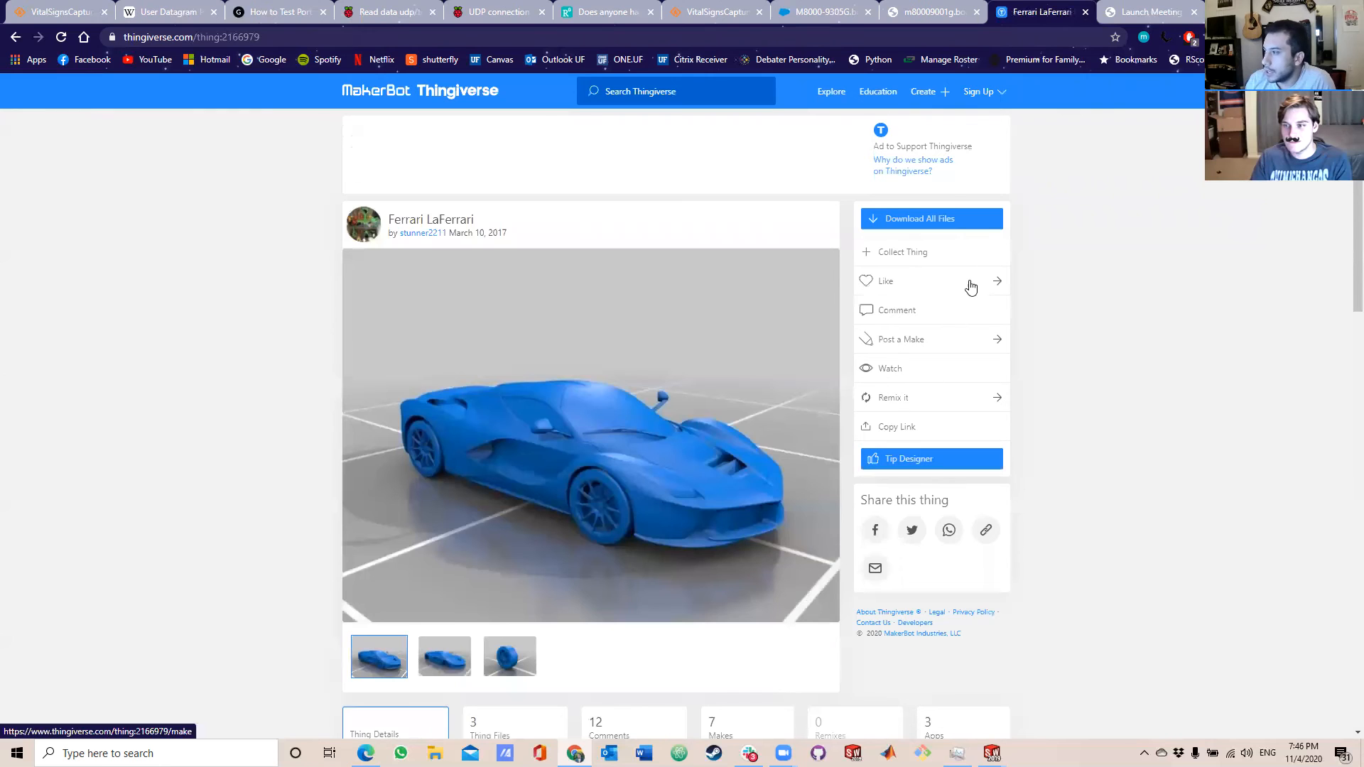
View the wheel picture, show the model's Thing Files and download complete.stl.
scroll(781, 472, down, 4)
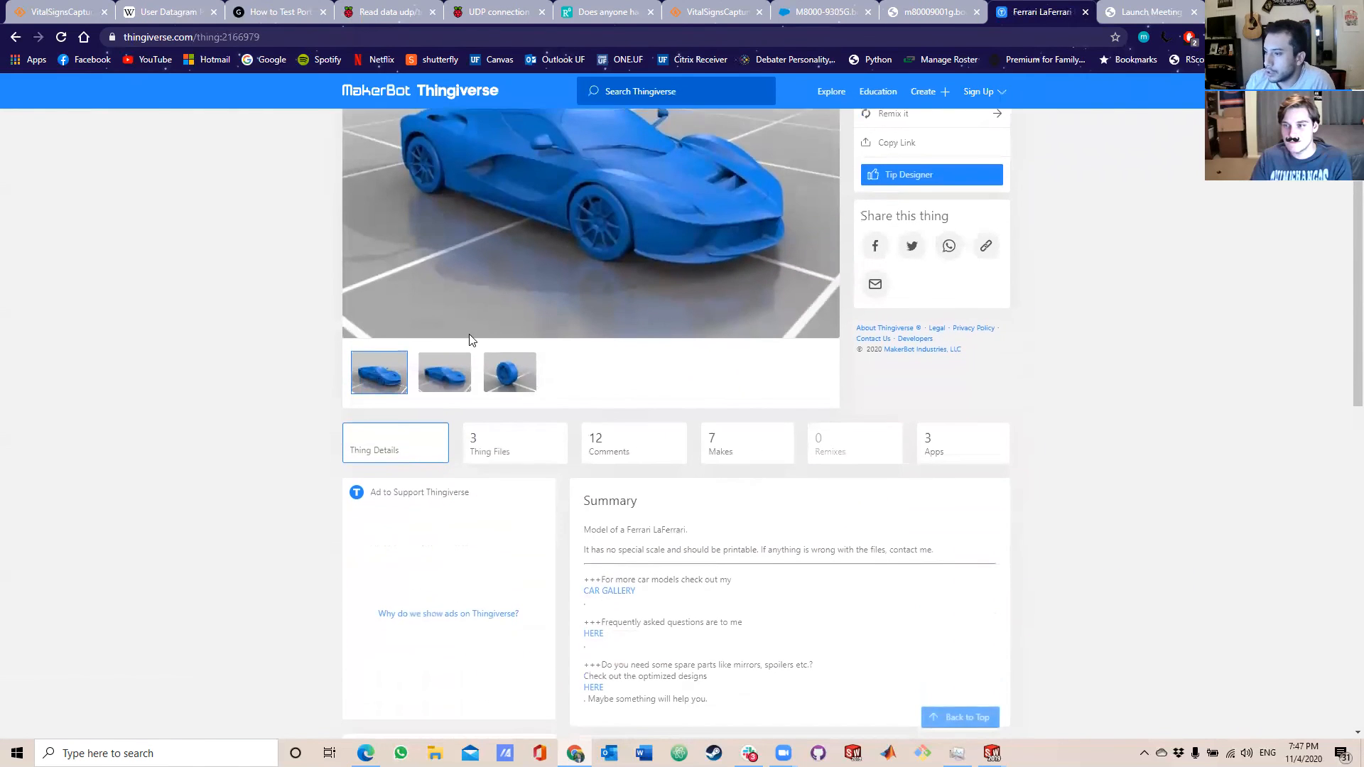
click(492, 377)
click(501, 441)
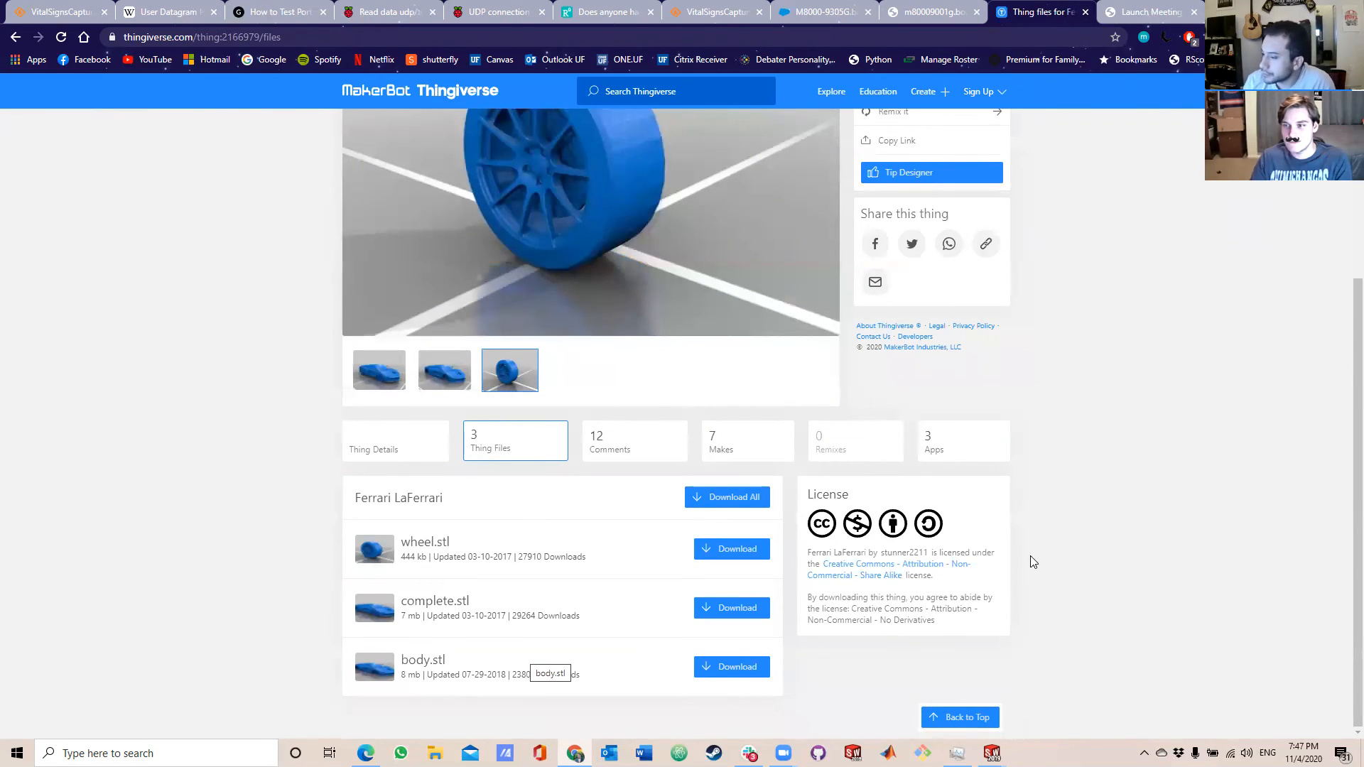
click(738, 609)
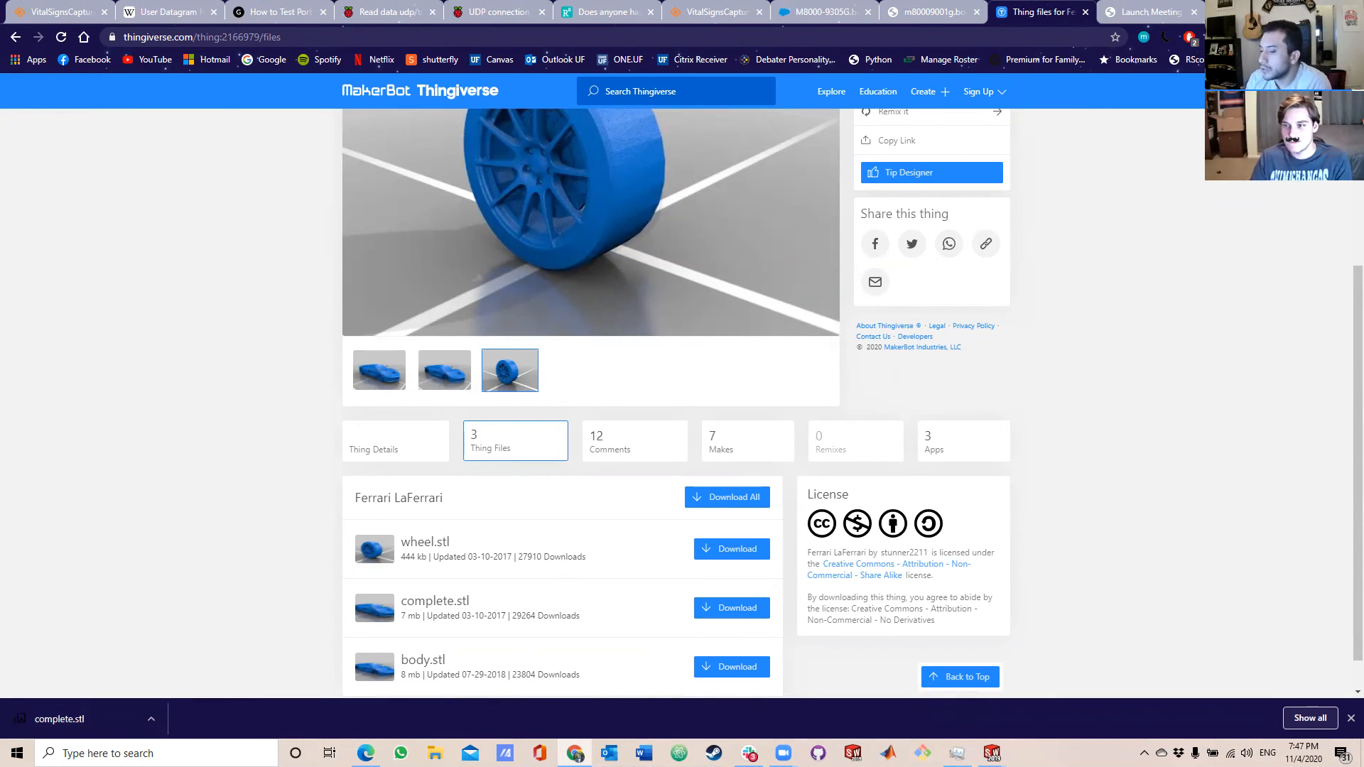
Open the downloaded complete file from the Downloads folder in File Explorer, inspect the car from another angle and close the preview.
click(435, 753)
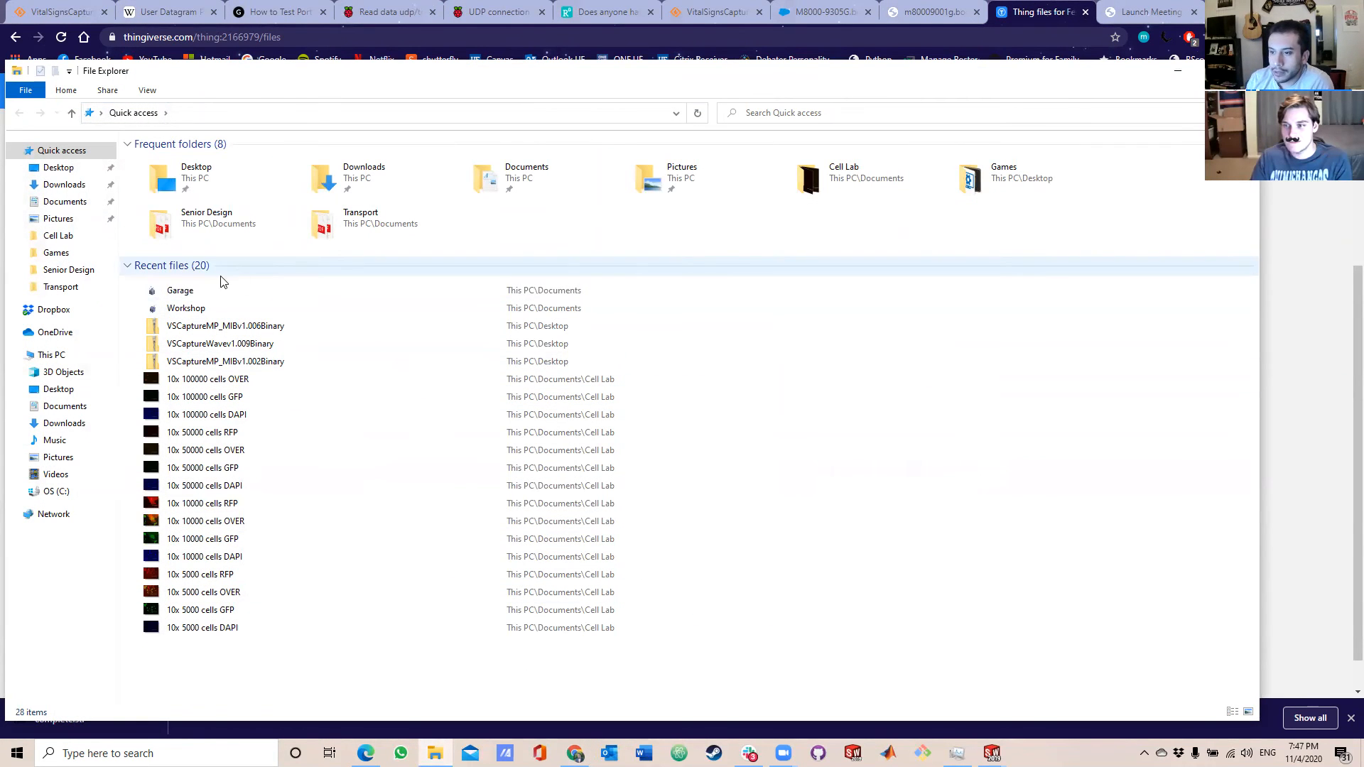
click(74, 205)
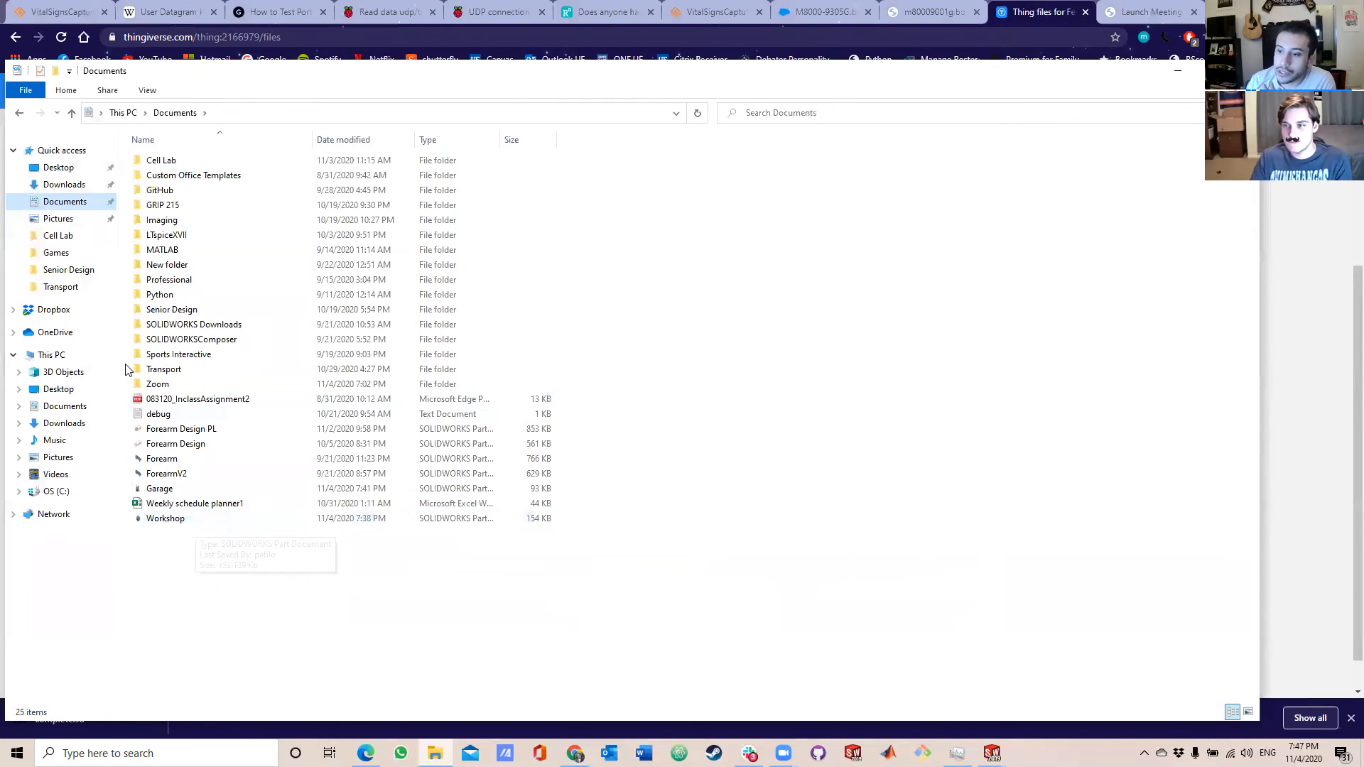
click(64, 184)
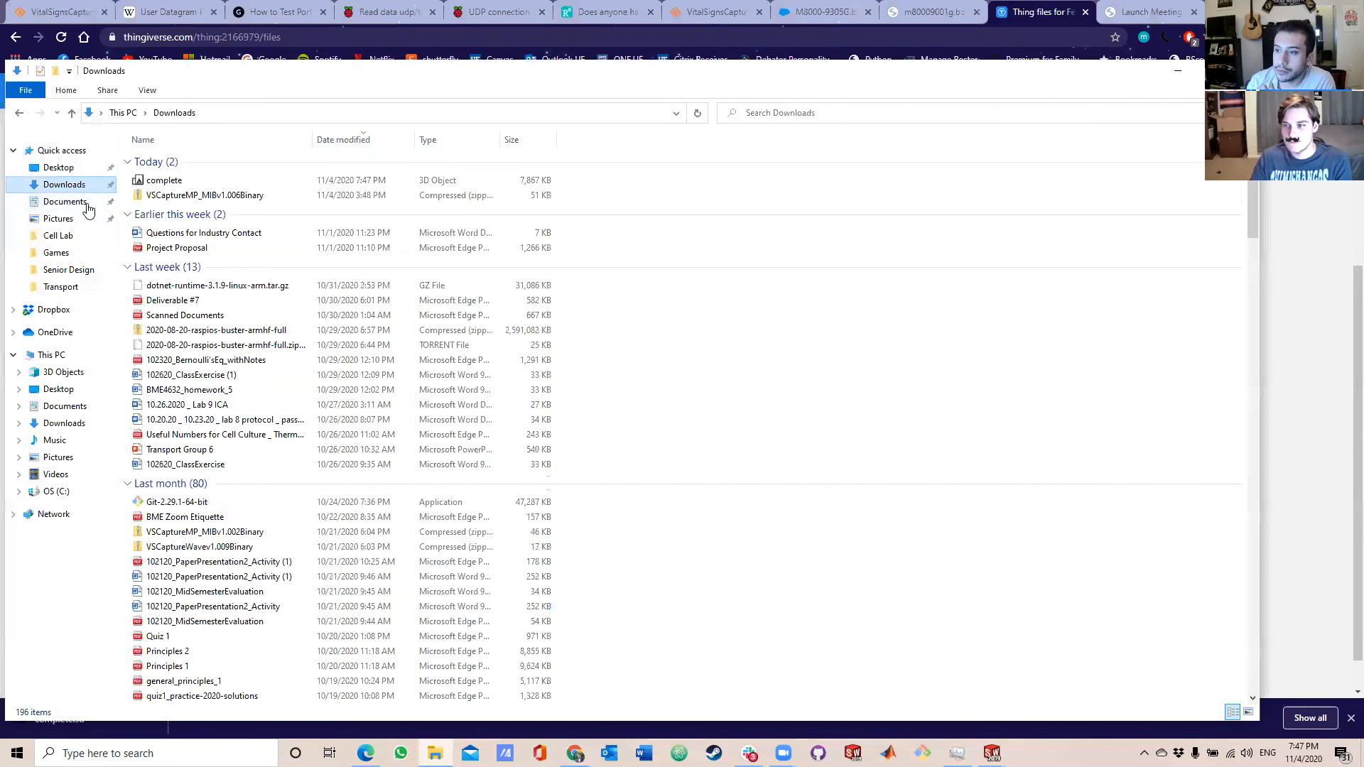
double_click(172, 183)
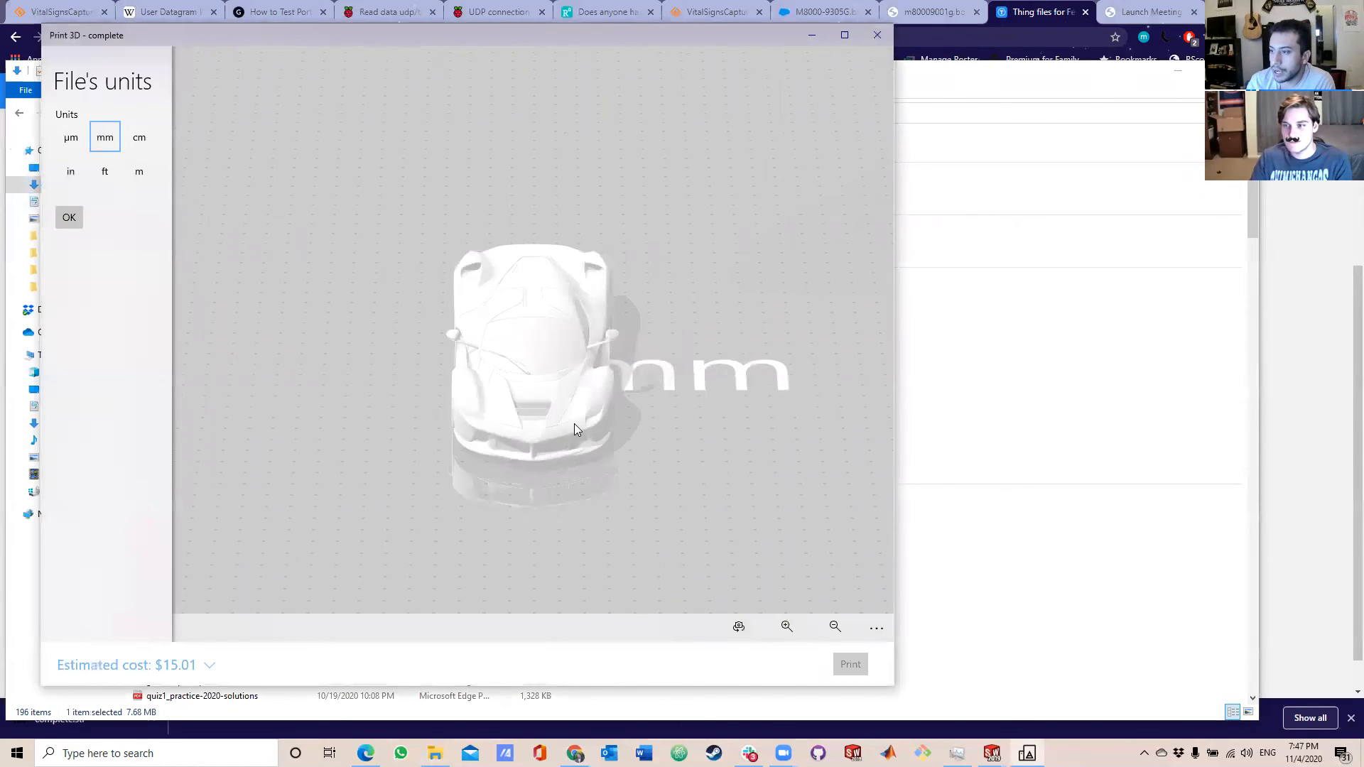
scroll(611, 407, up, 1)
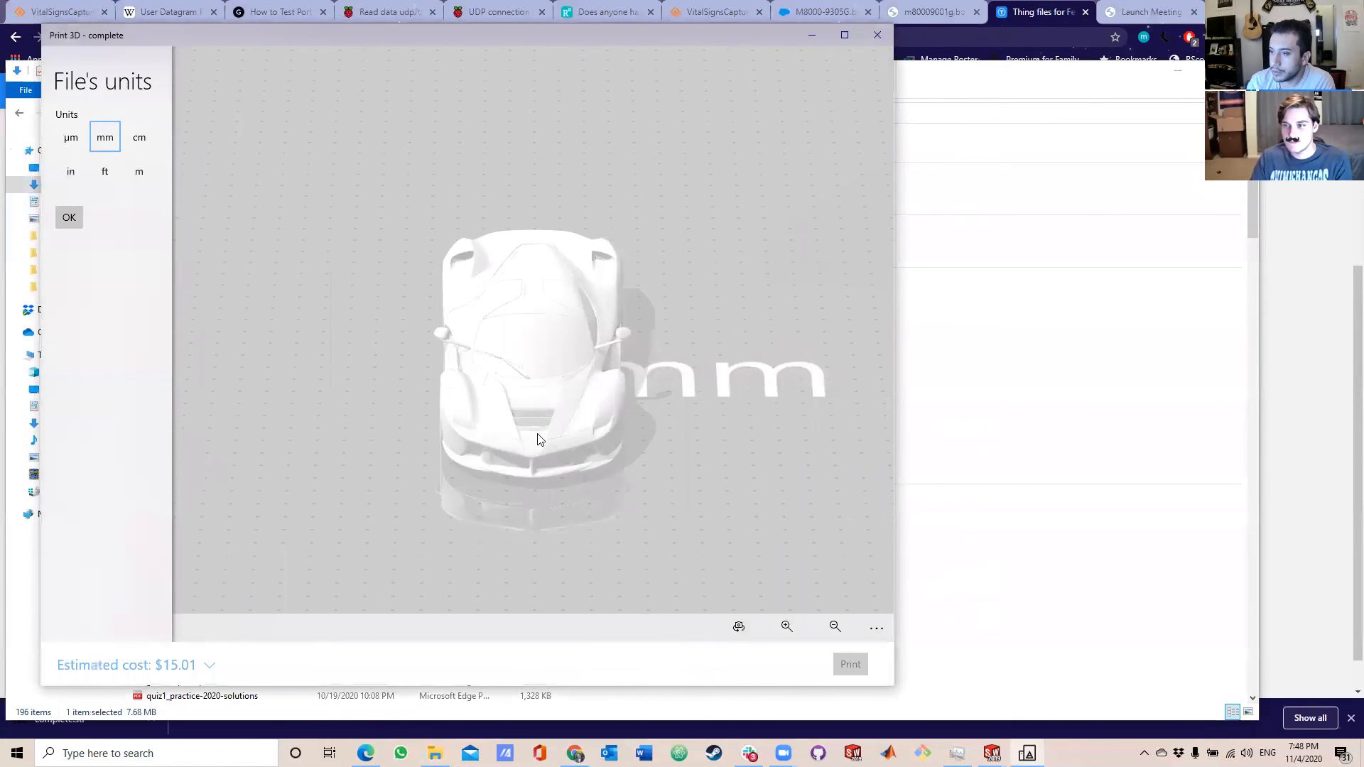
drag(482, 463, 755, 464)
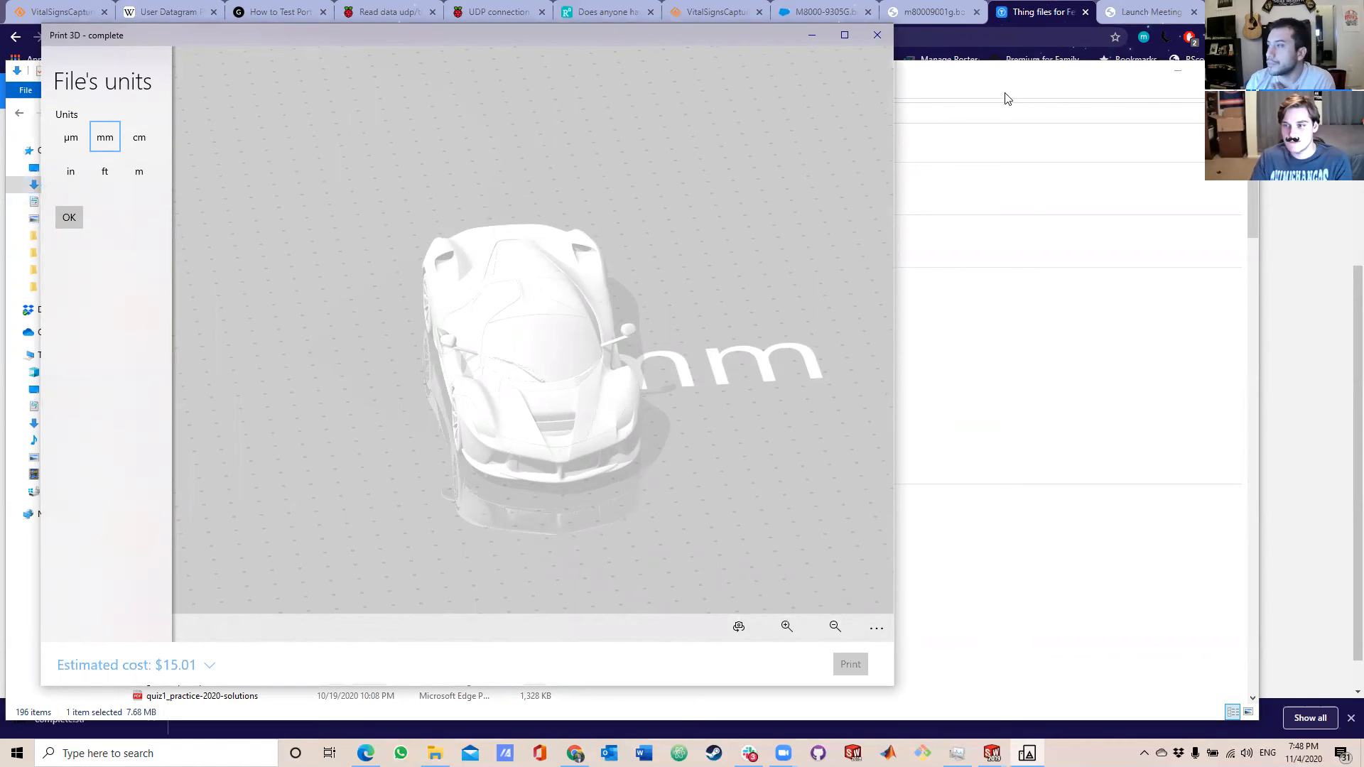
click(877, 35)
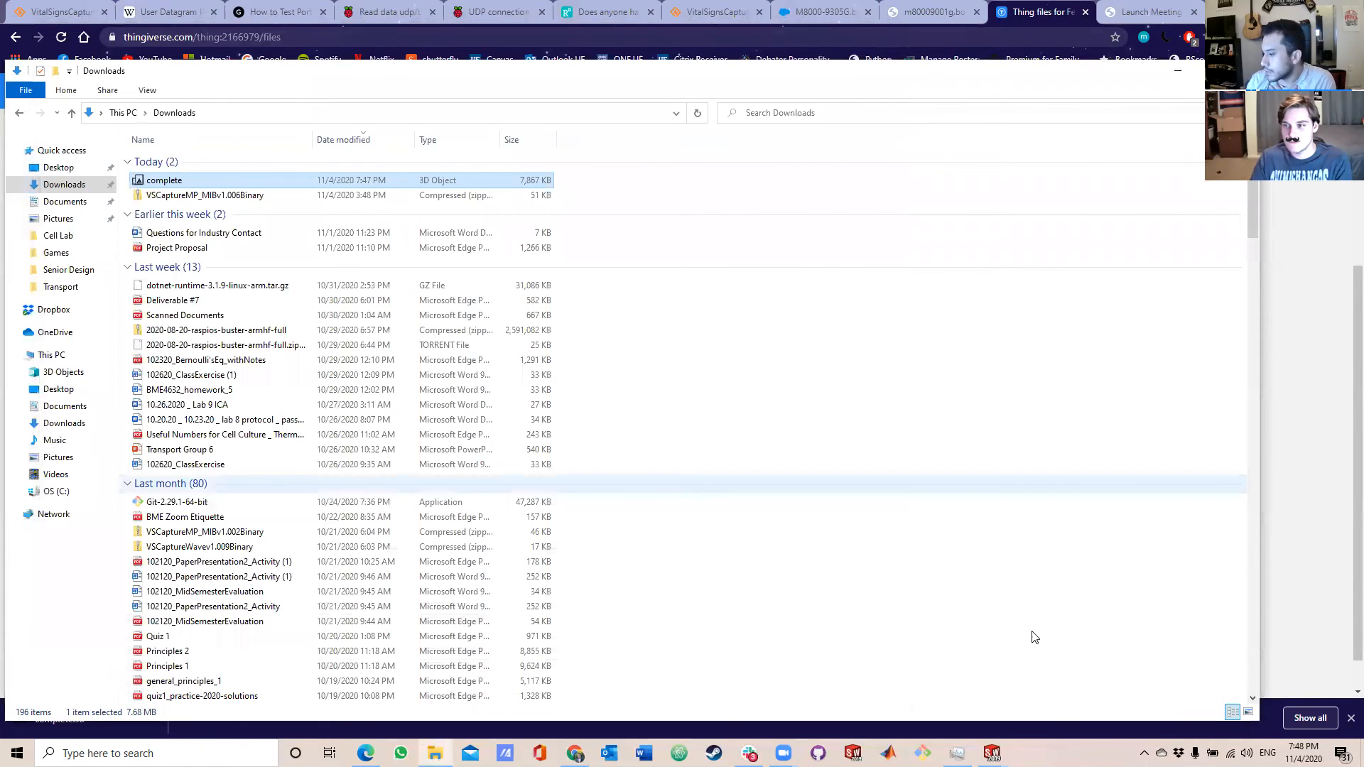
Switch back to the Workshop drawing in SolidWorks and close it without saving the changes.
click(992, 753)
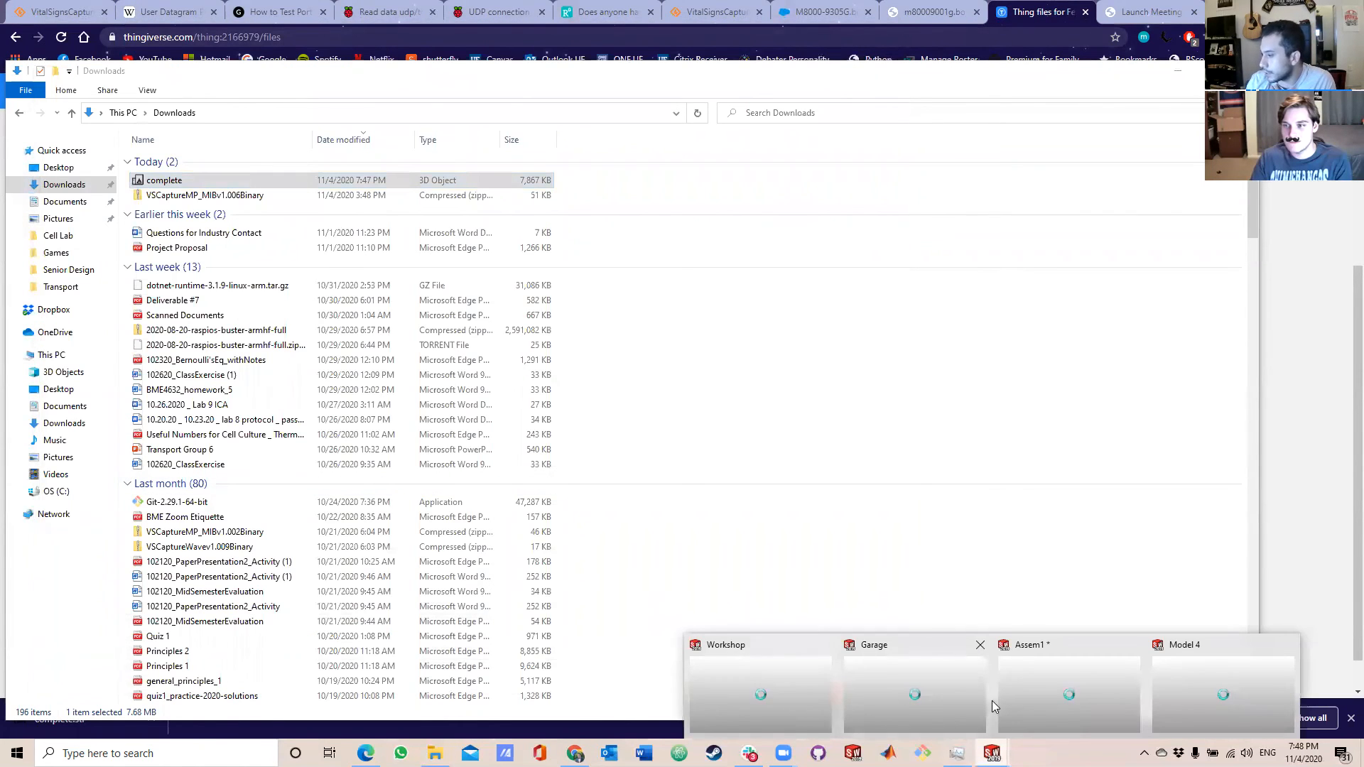
click(760, 694)
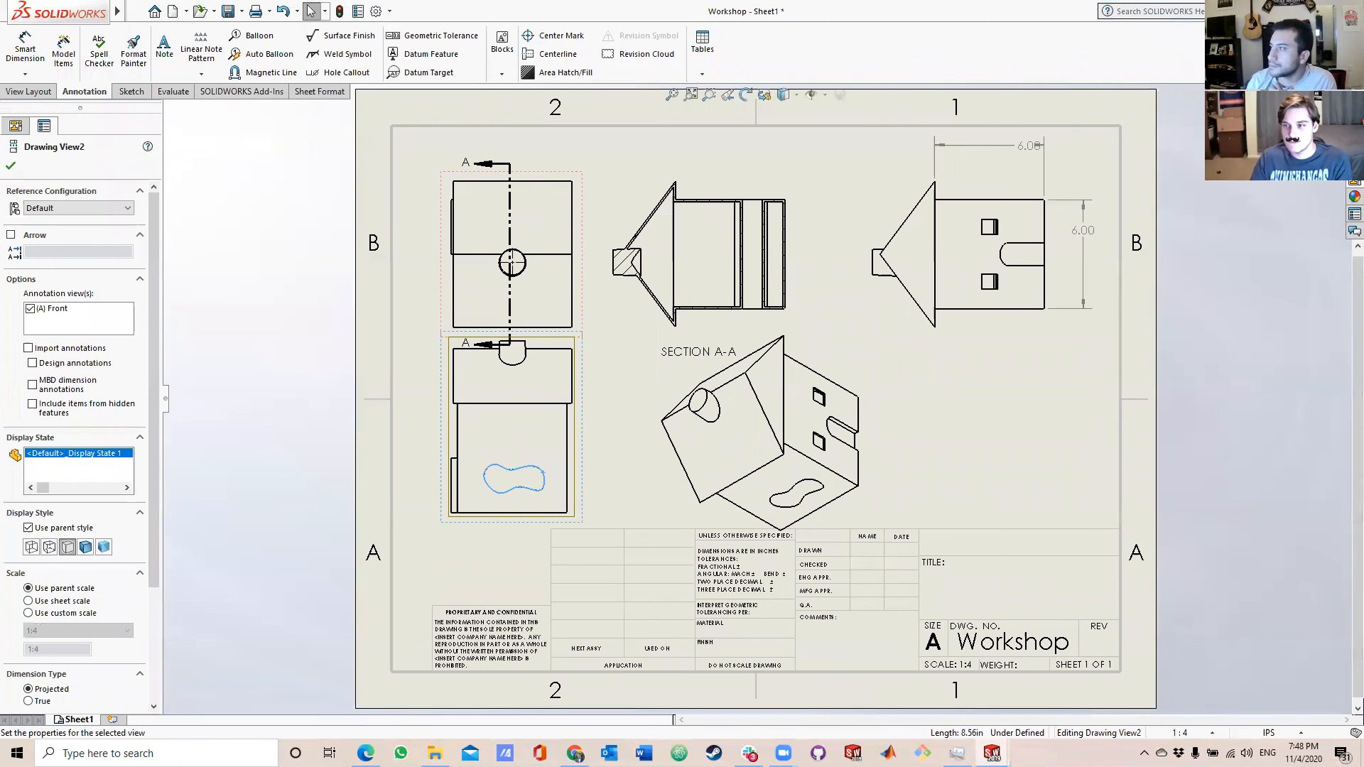
key(ctrl+w)
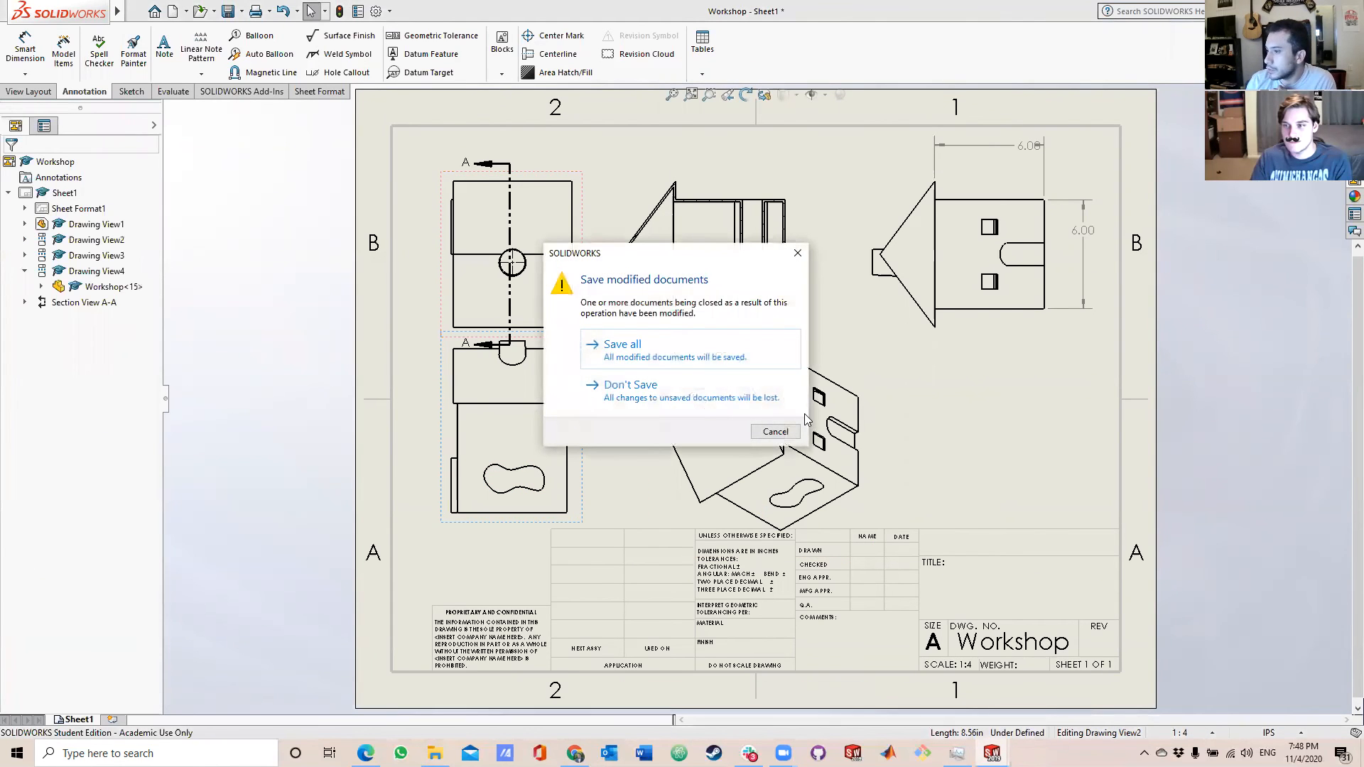
click(684, 402)
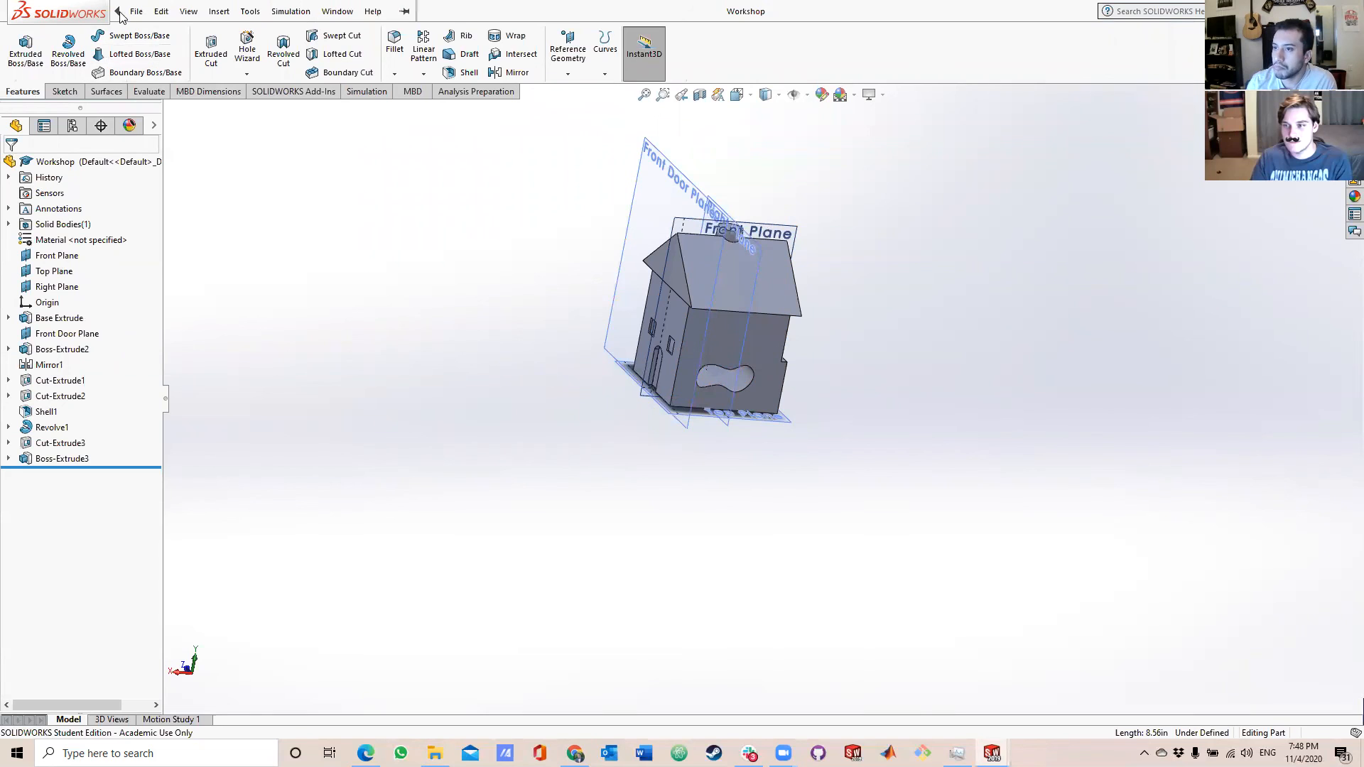
Start opening a file and browse to the Downloads folder.
click(136, 12)
click(147, 50)
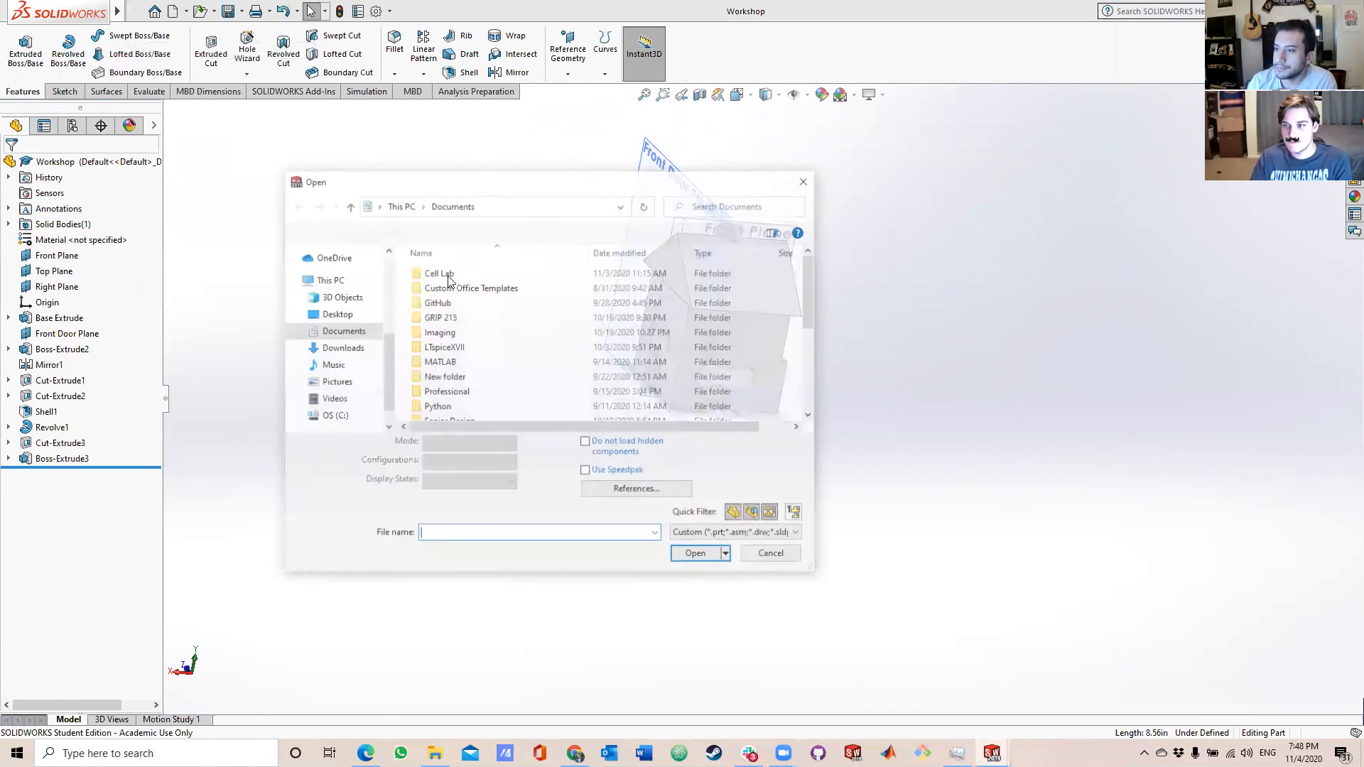
click(346, 348)
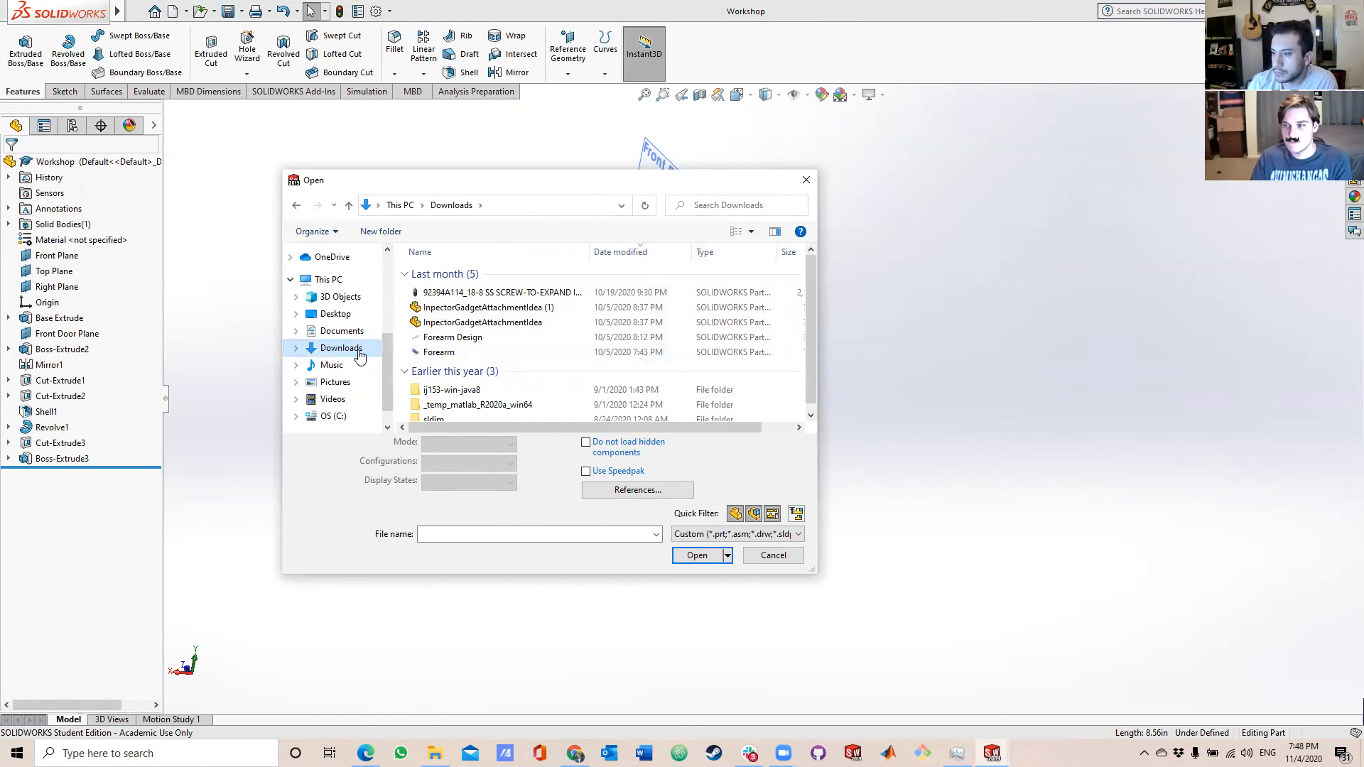
scroll(517, 362, down, 1)
scroll(514, 361, up, 1)
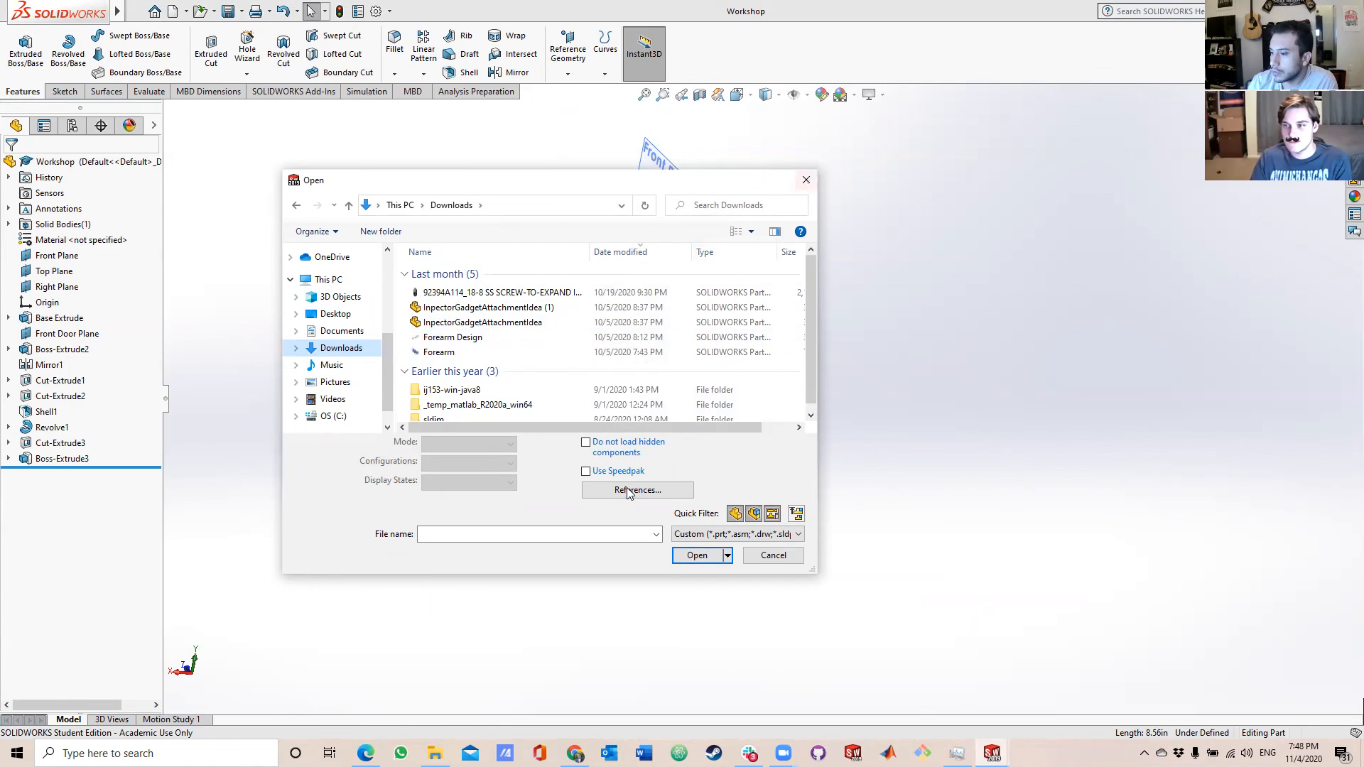
Look through the supported file types, limit the list to Mesh Files and open the complete file.
click(687, 534)
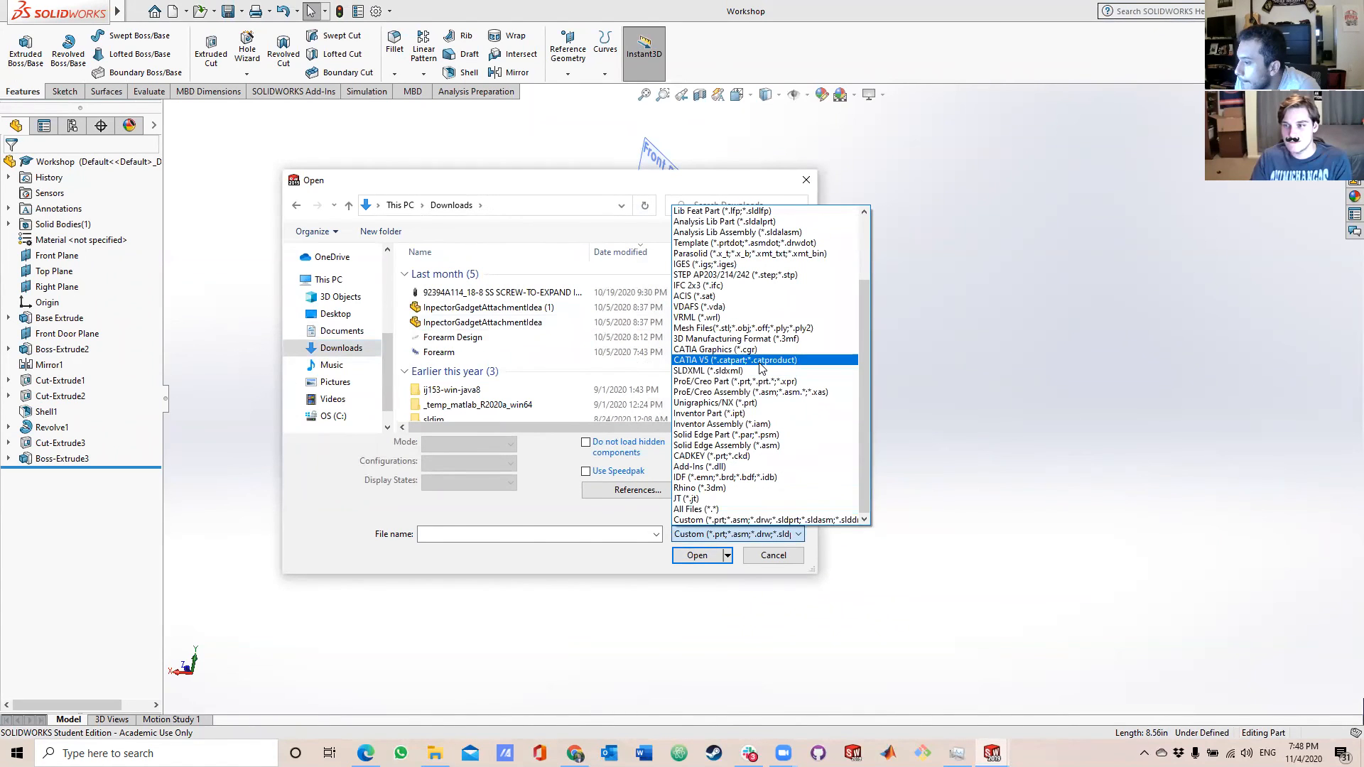
drag(859, 365, 863, 301)
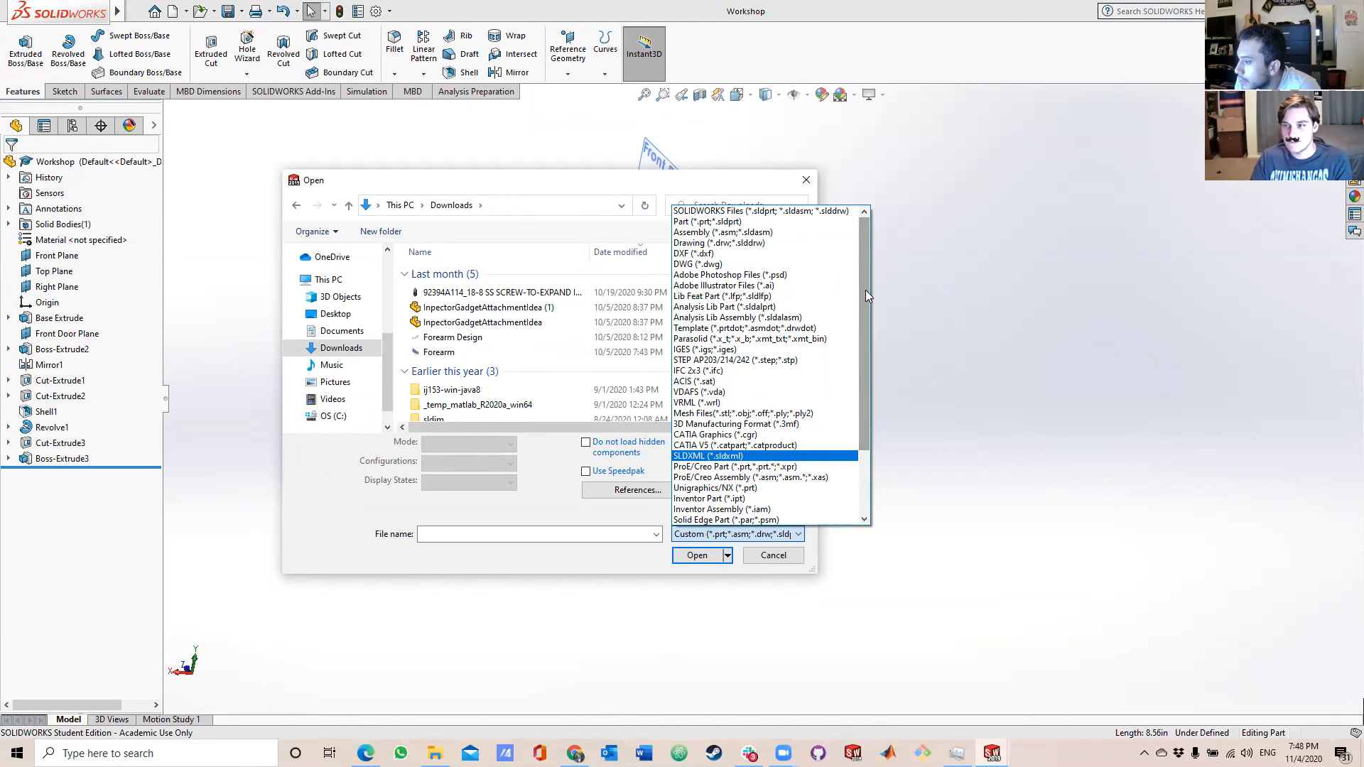
drag(865, 289, 865, 361)
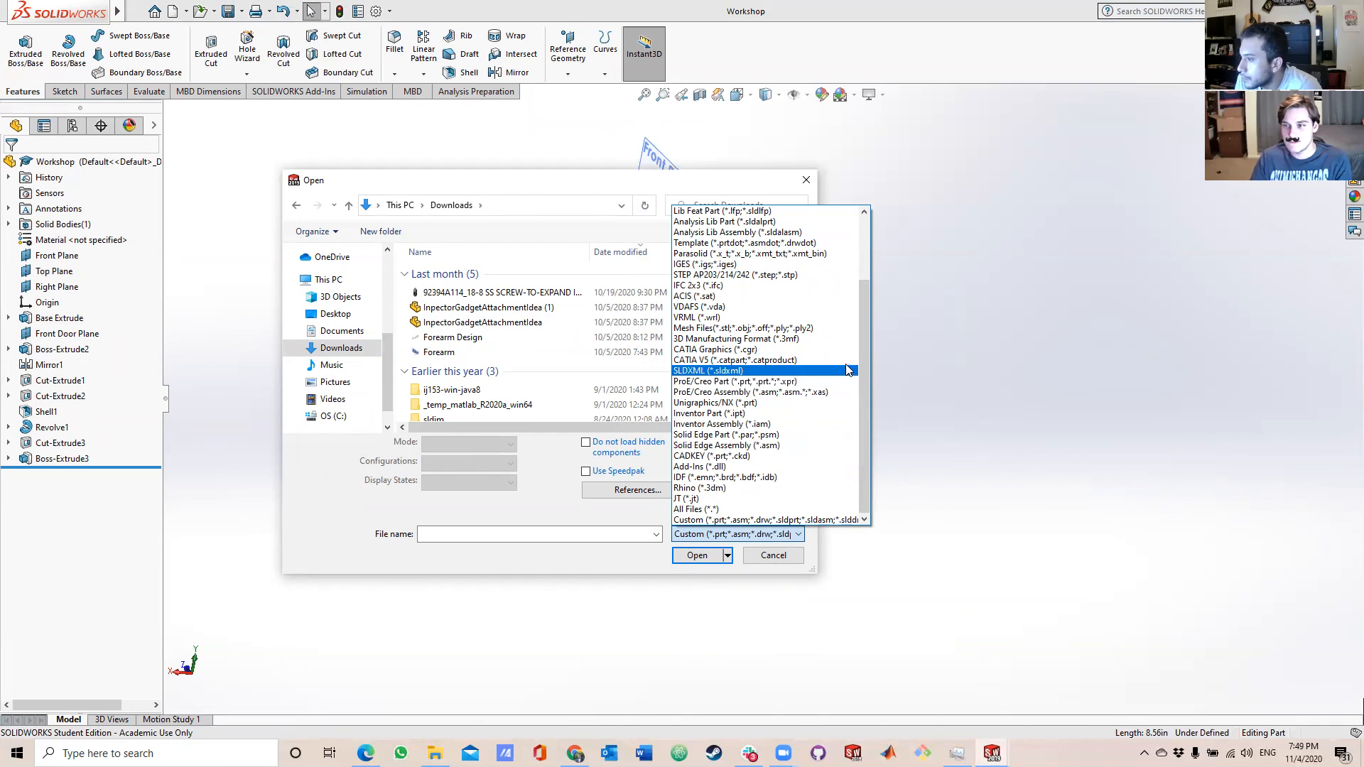
click(816, 328)
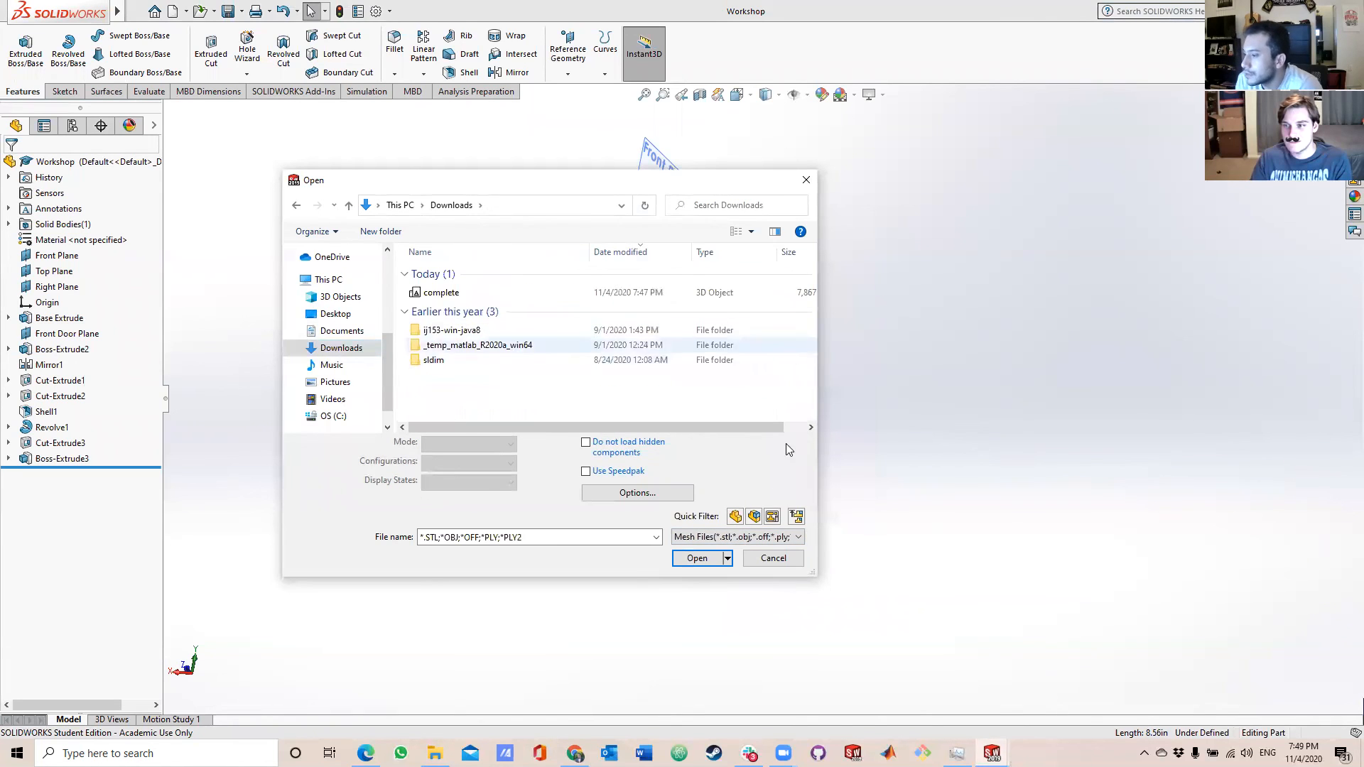
double_click(457, 294)
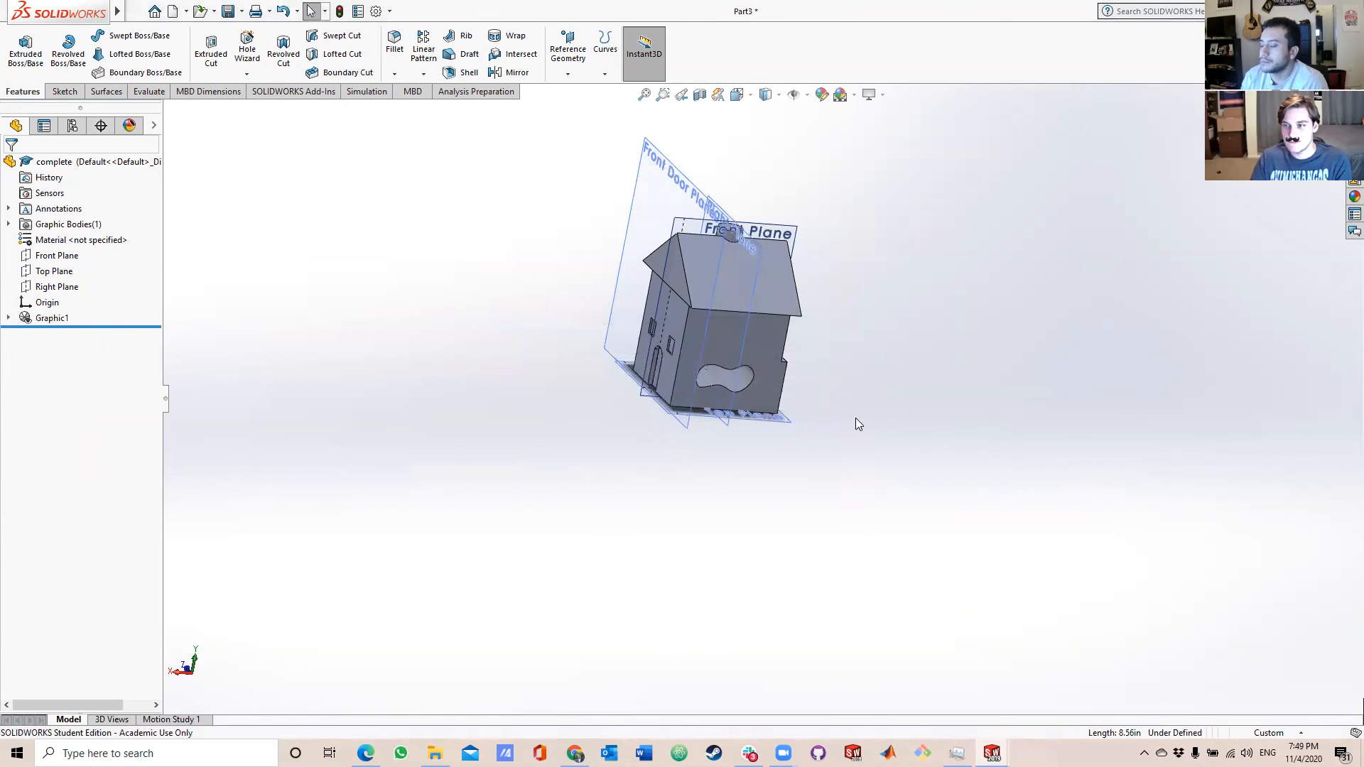
Inspect the imported car model from both sides and up close, briefly highlighting its Graphic1 feature.
middle_drag(856, 419, 741, 413)
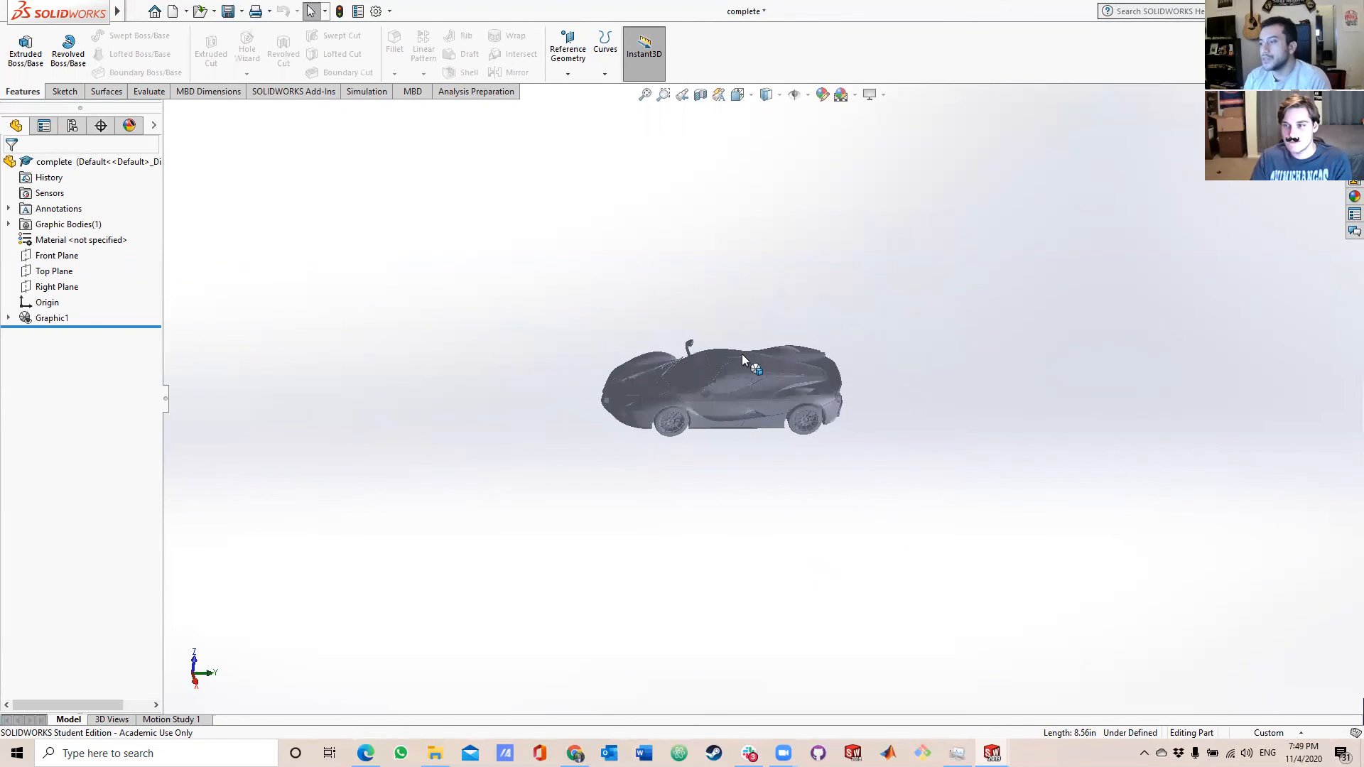
scroll(697, 370, up, 4)
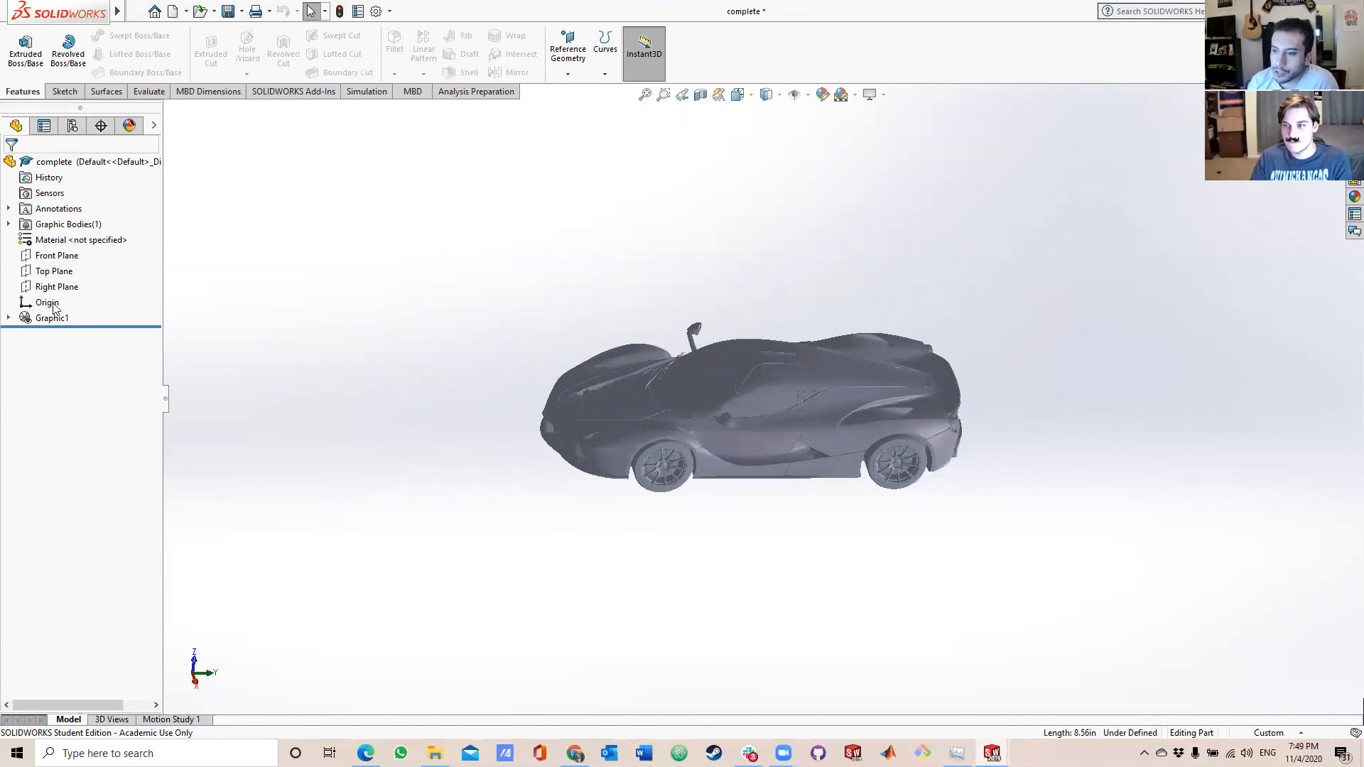
click(62, 323)
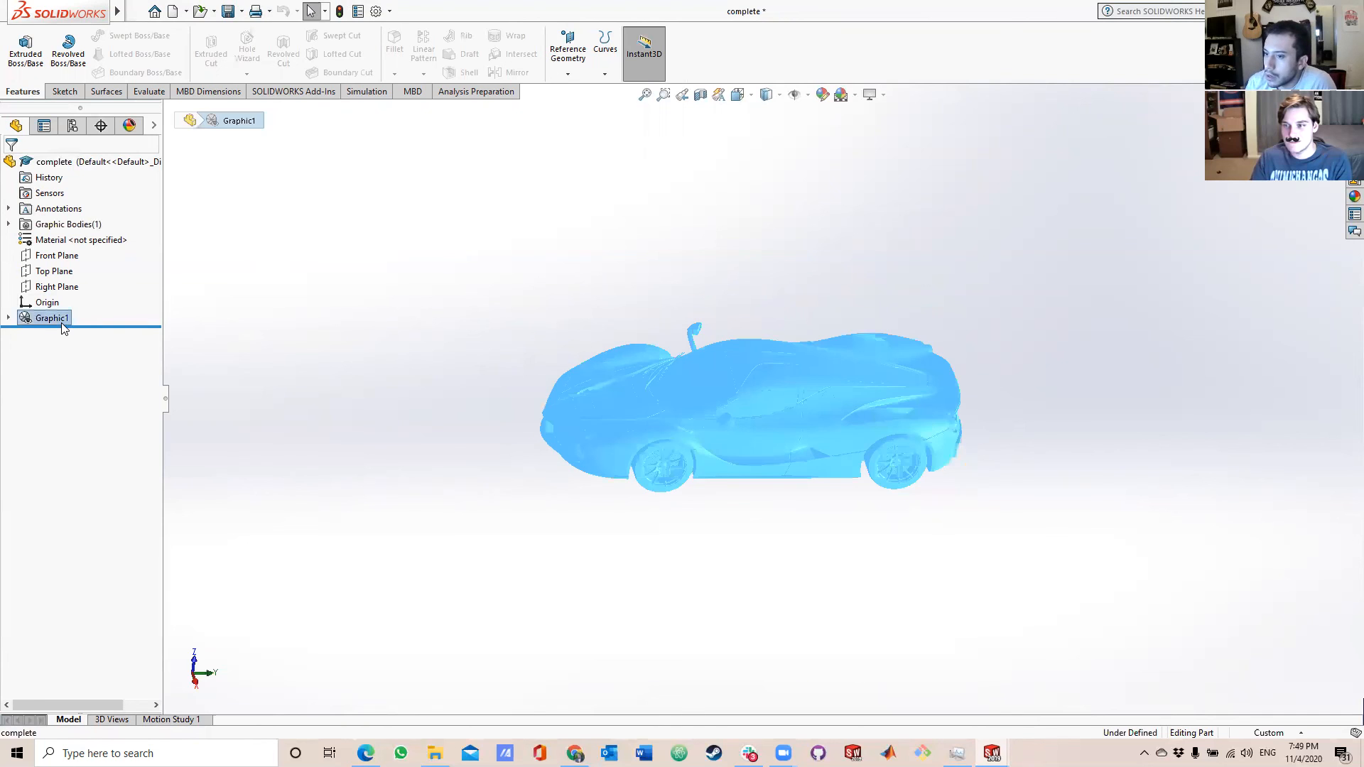
click(242, 311)
scroll(774, 447, up, 3)
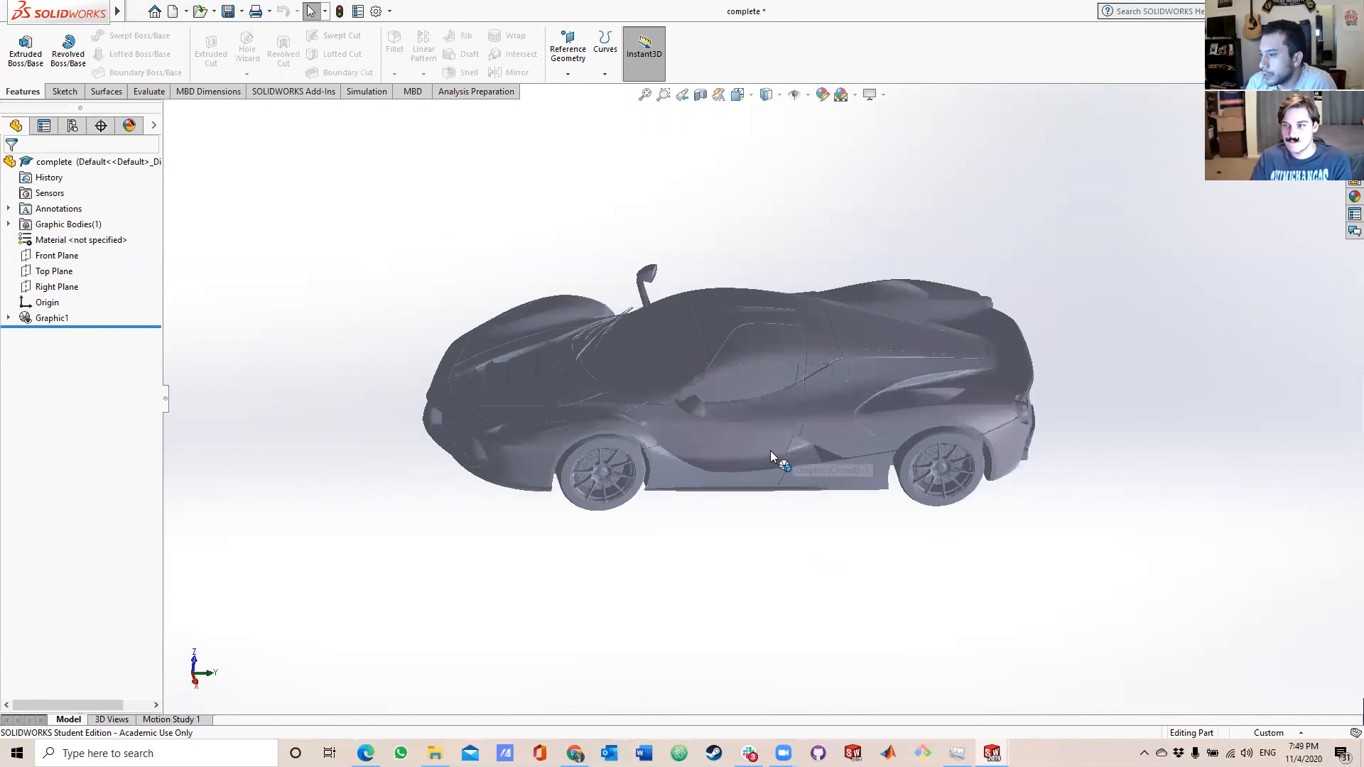
middle_drag(752, 452, 769, 327)
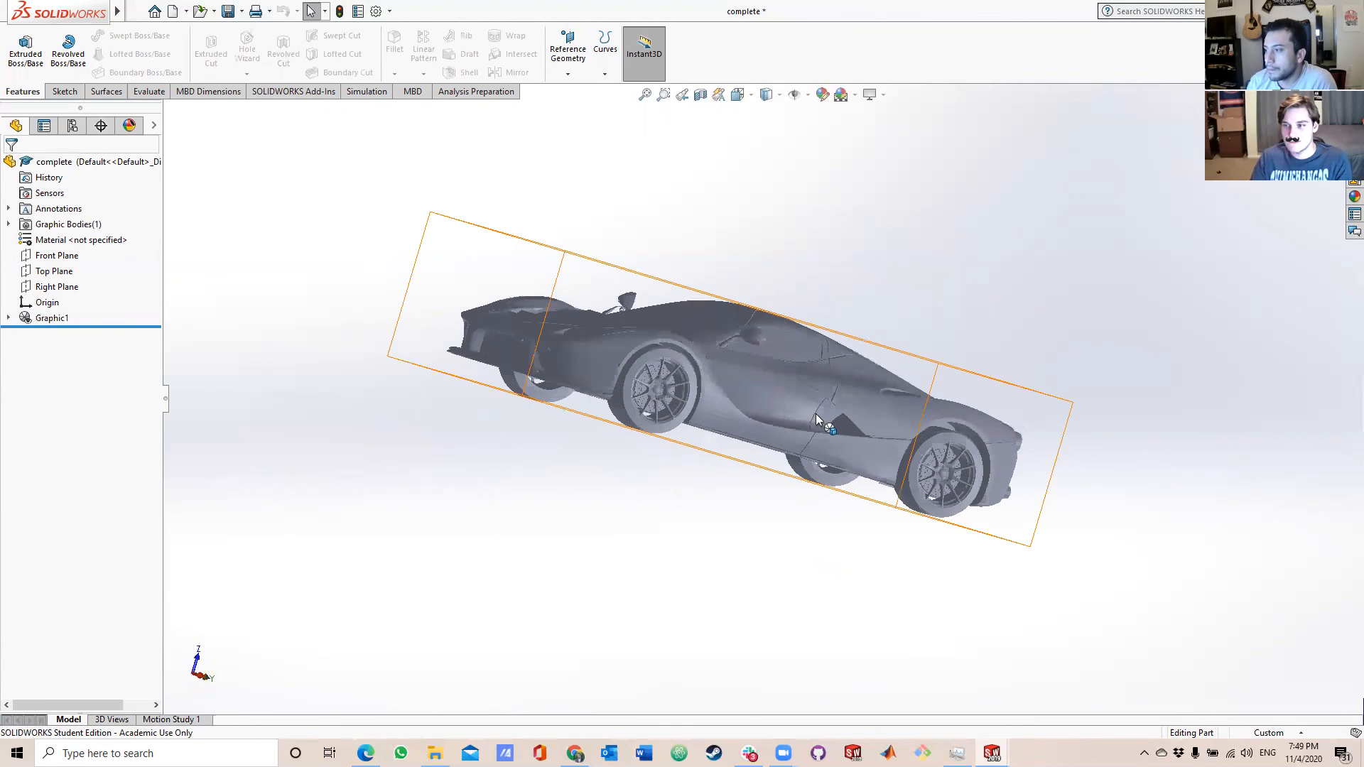
scroll(817, 415, up, 6)
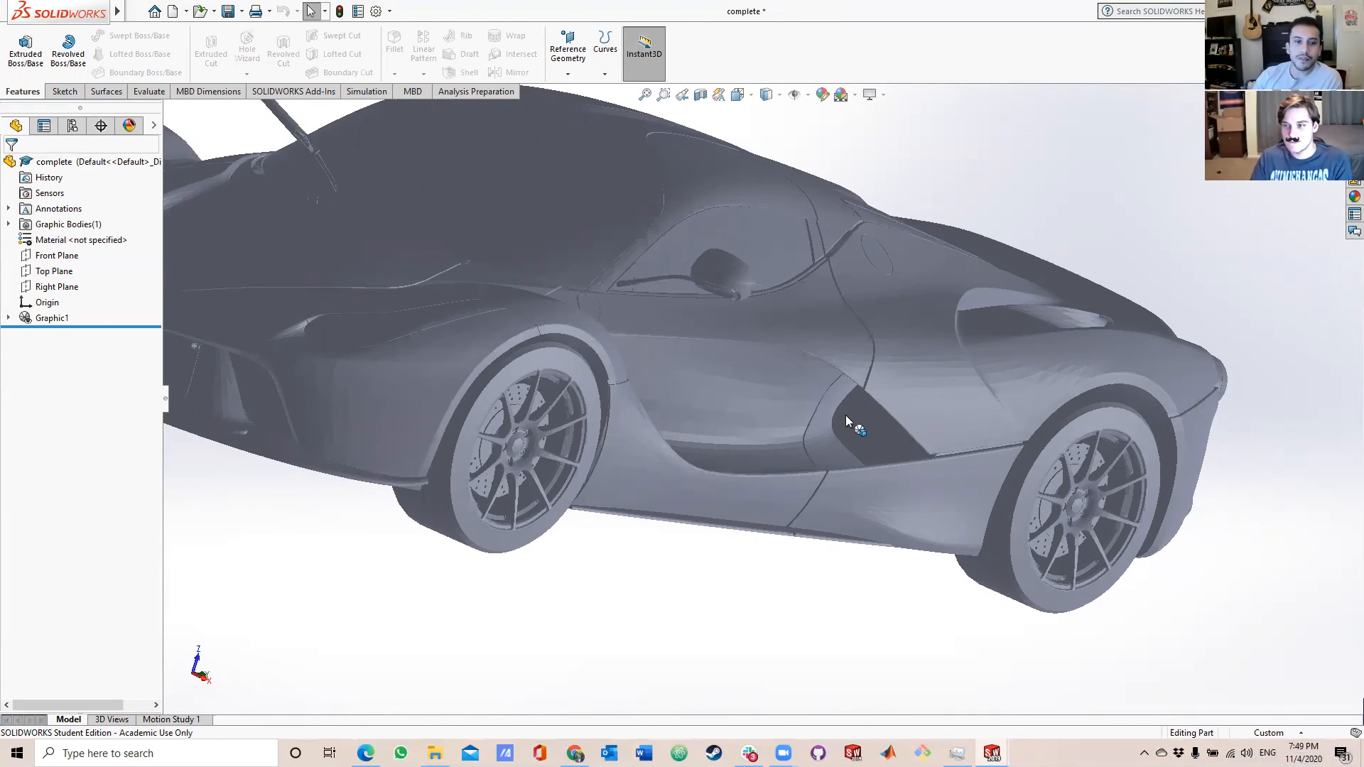
scroll(497, 406, up, 3)
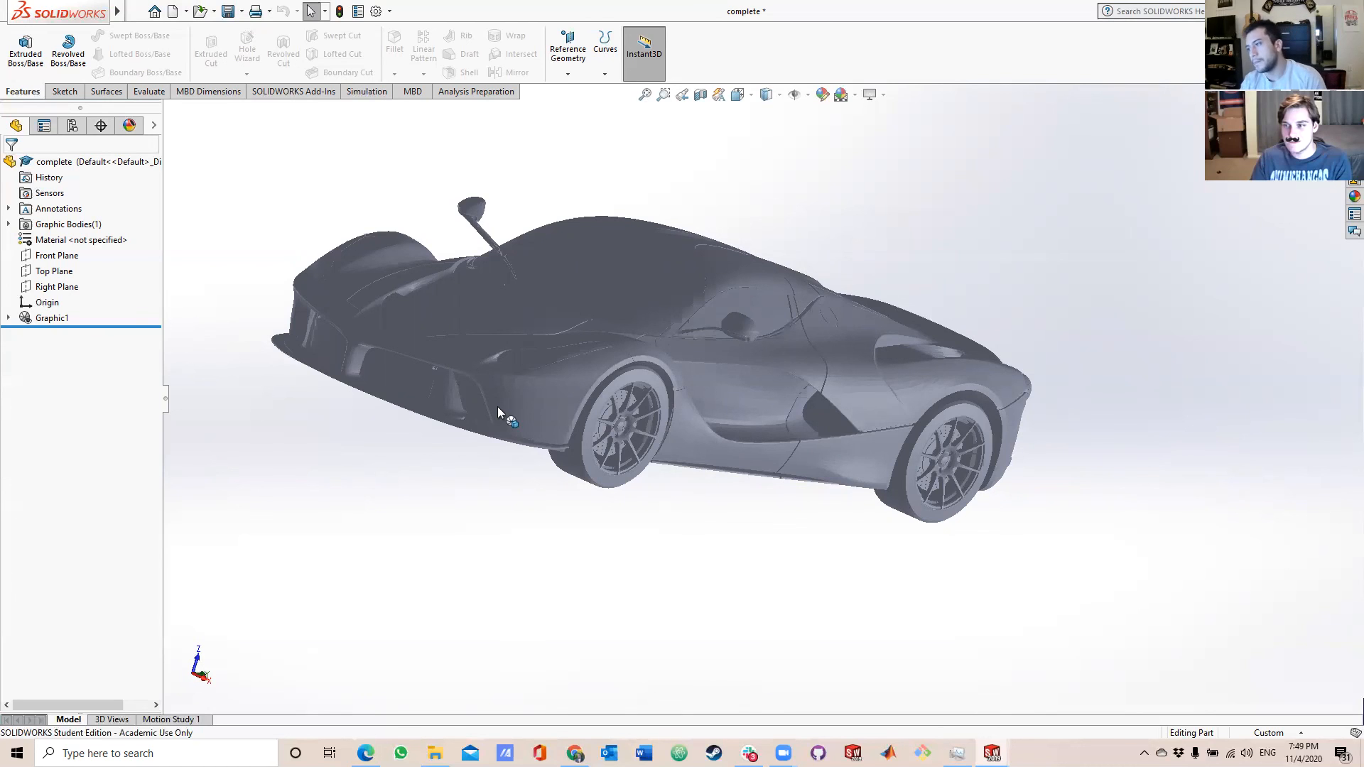
Highlight the Graphic1 feature again and examine the car's front end, underside and windshield area up close.
click(44, 319)
click(245, 395)
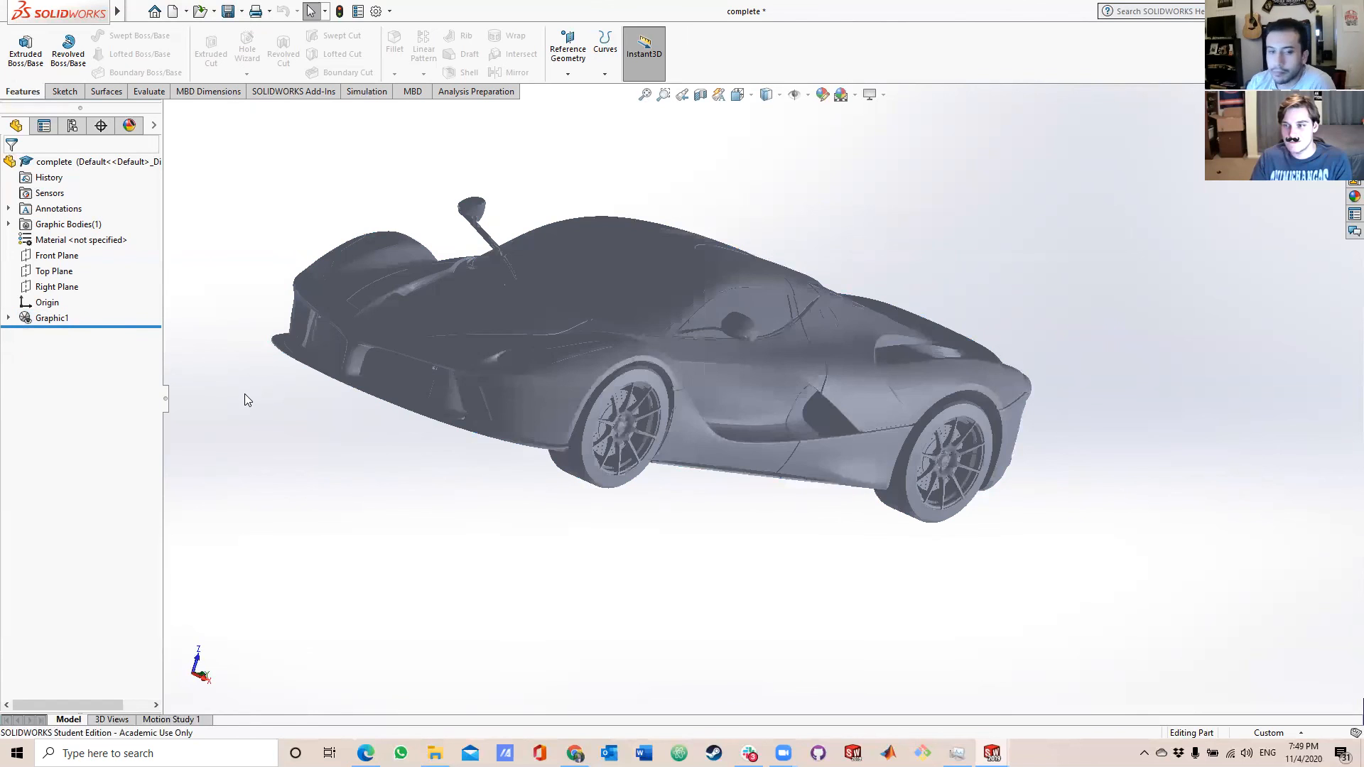
scroll(480, 391, down, 5)
middle_drag(480, 390, 511, 231)
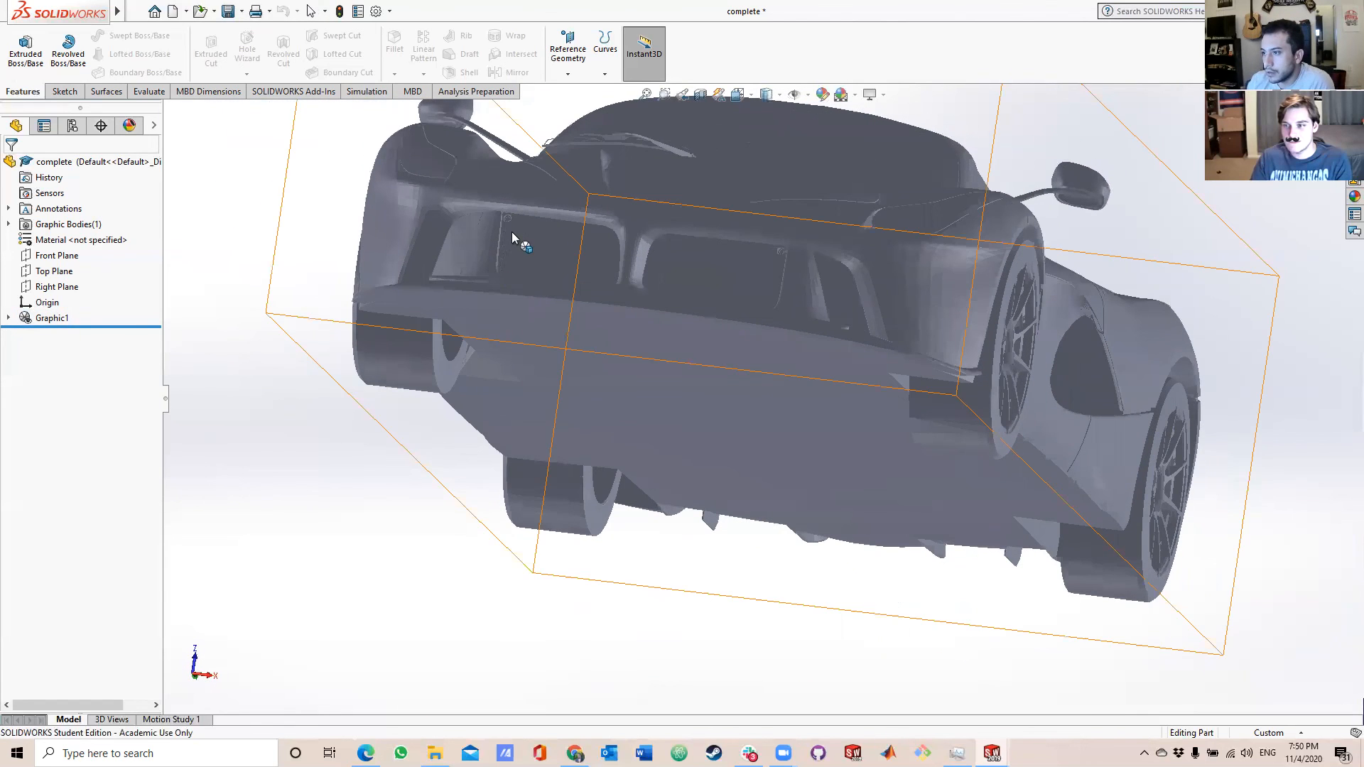
scroll(507, 227, down, 5)
middle_drag(575, 263, 552, 333)
scroll(553, 335, up, 5)
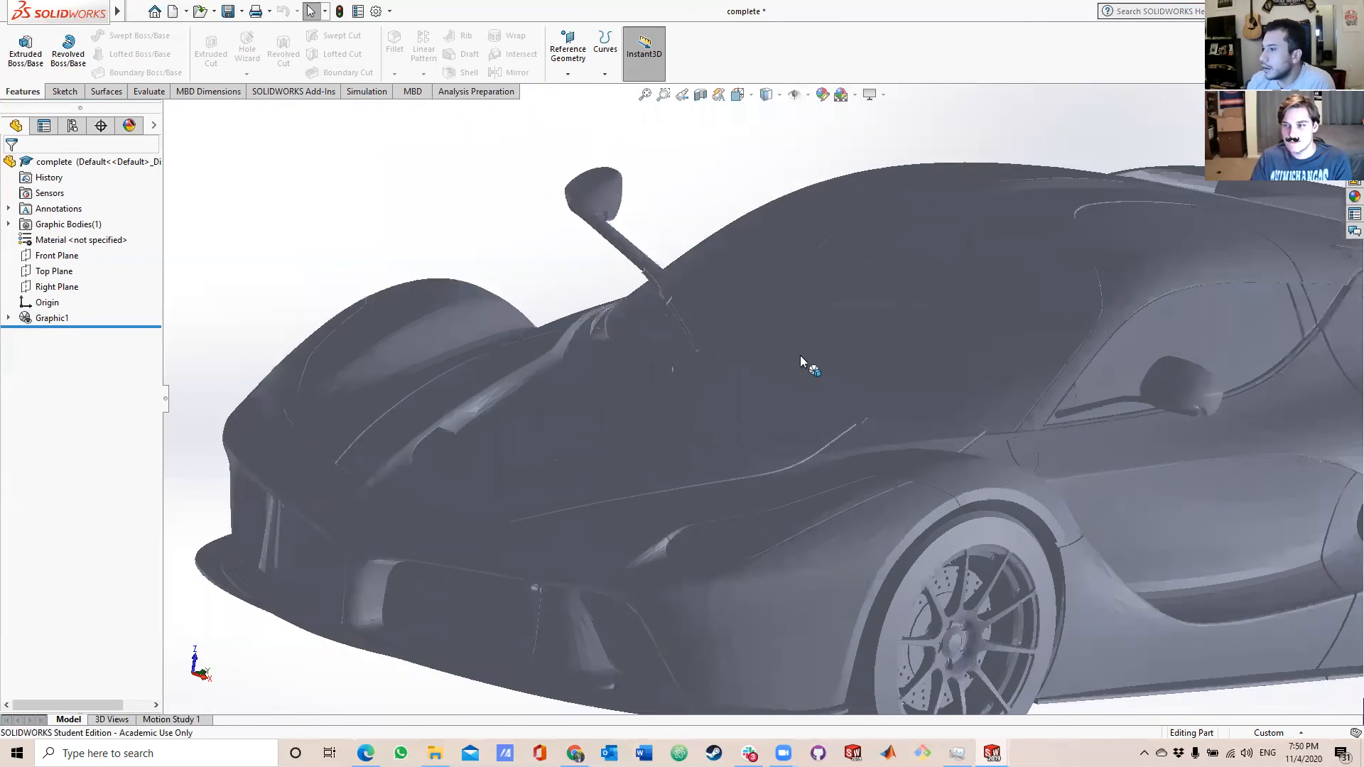
middle_drag(790, 427, 726, 463)
scroll(644, 347, down, 4)
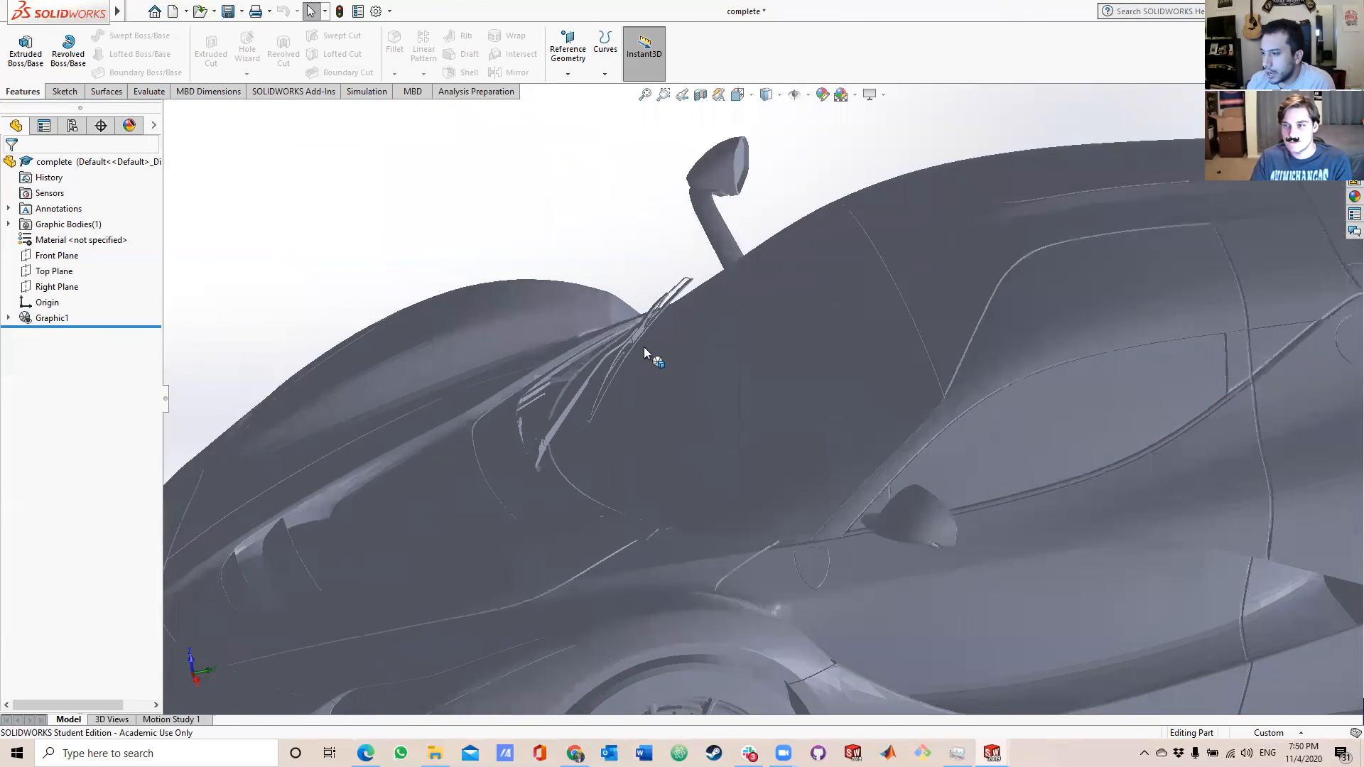
middle_drag(643, 347, 625, 347)
scroll(625, 347, up, 8)
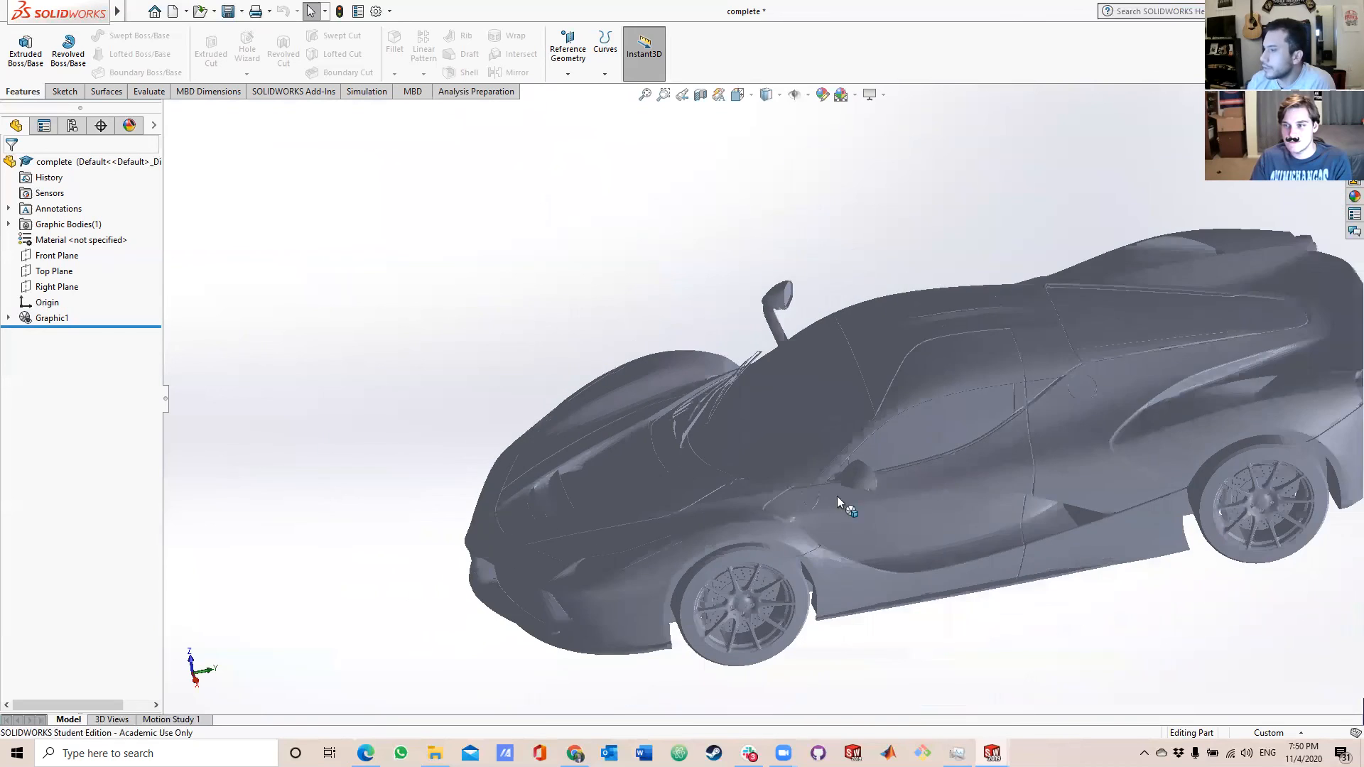
Expand Graphic1 in the feature tree, highlight its Graphic (Closed) -1 body on the car and clear the selection.
click(64, 323)
click(8, 317)
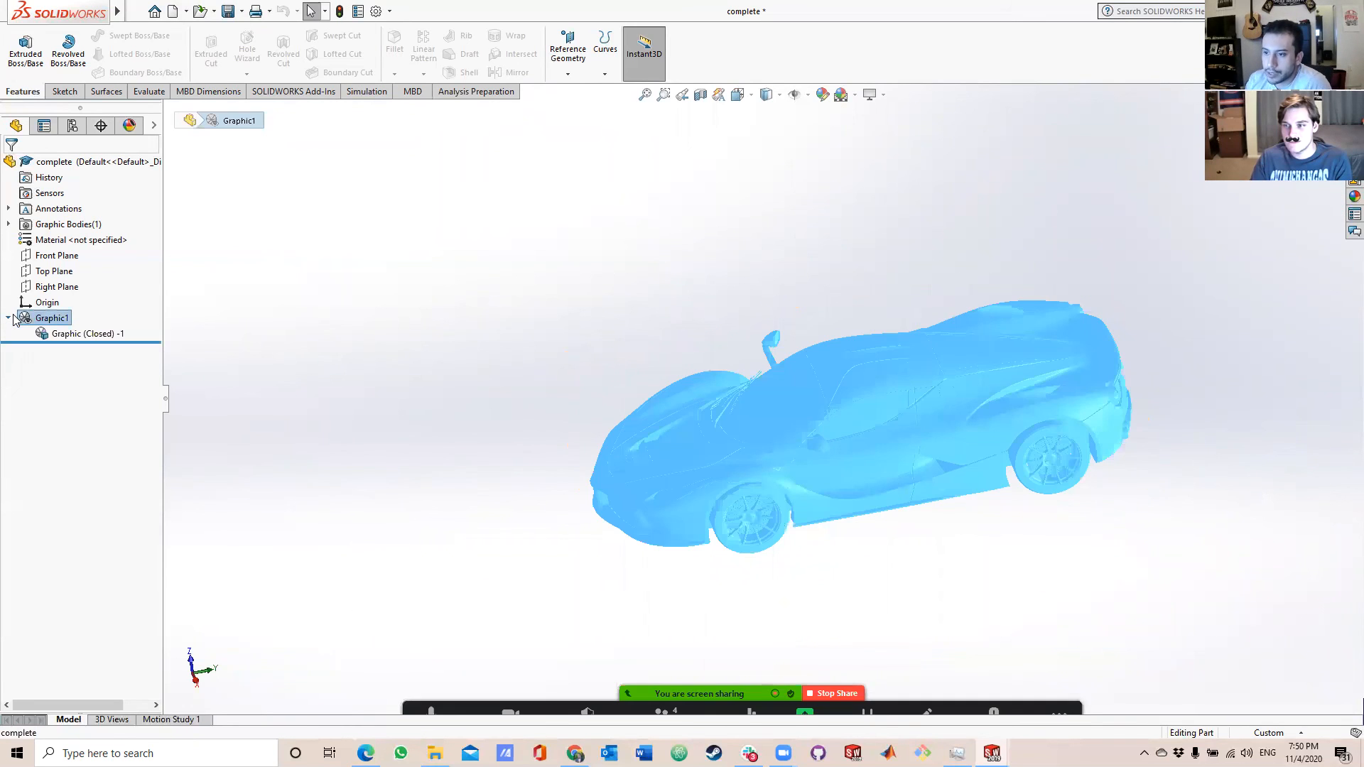
click(51, 333)
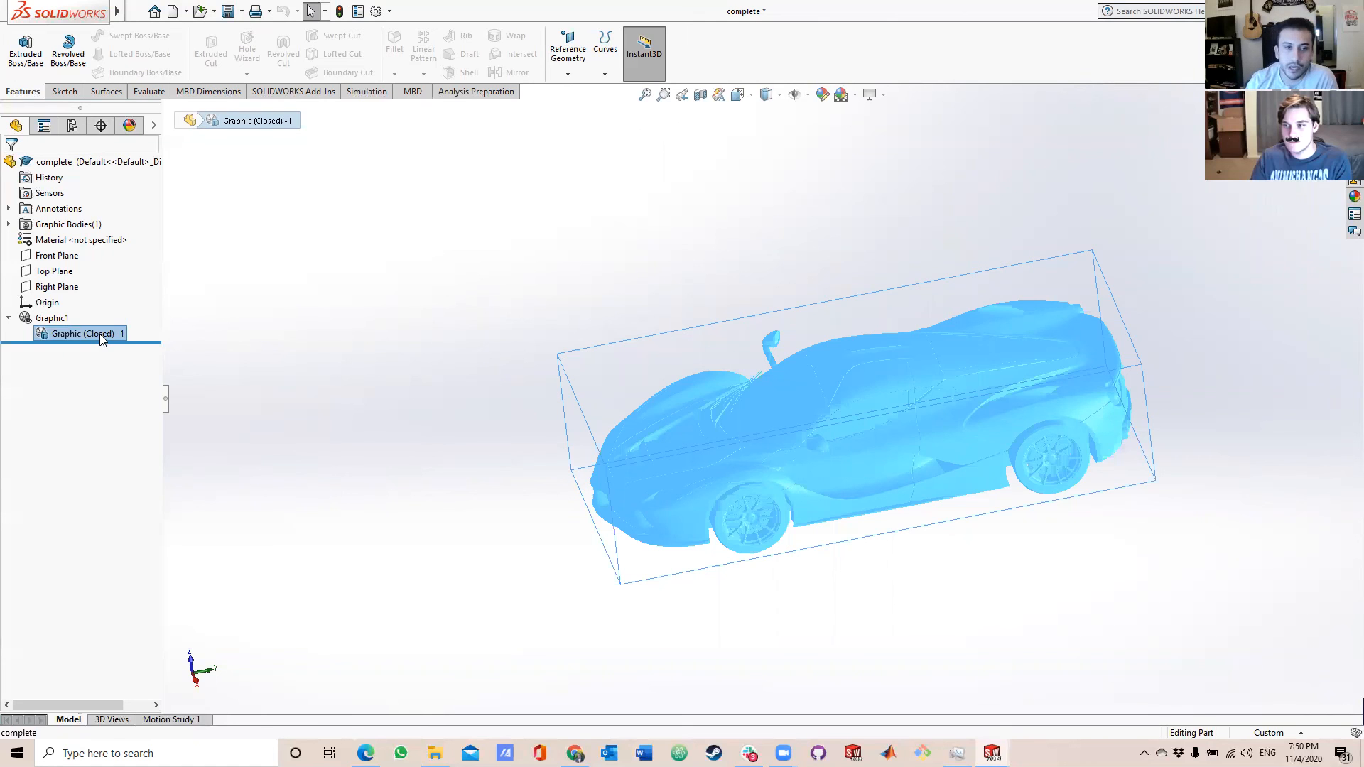
click(362, 394)
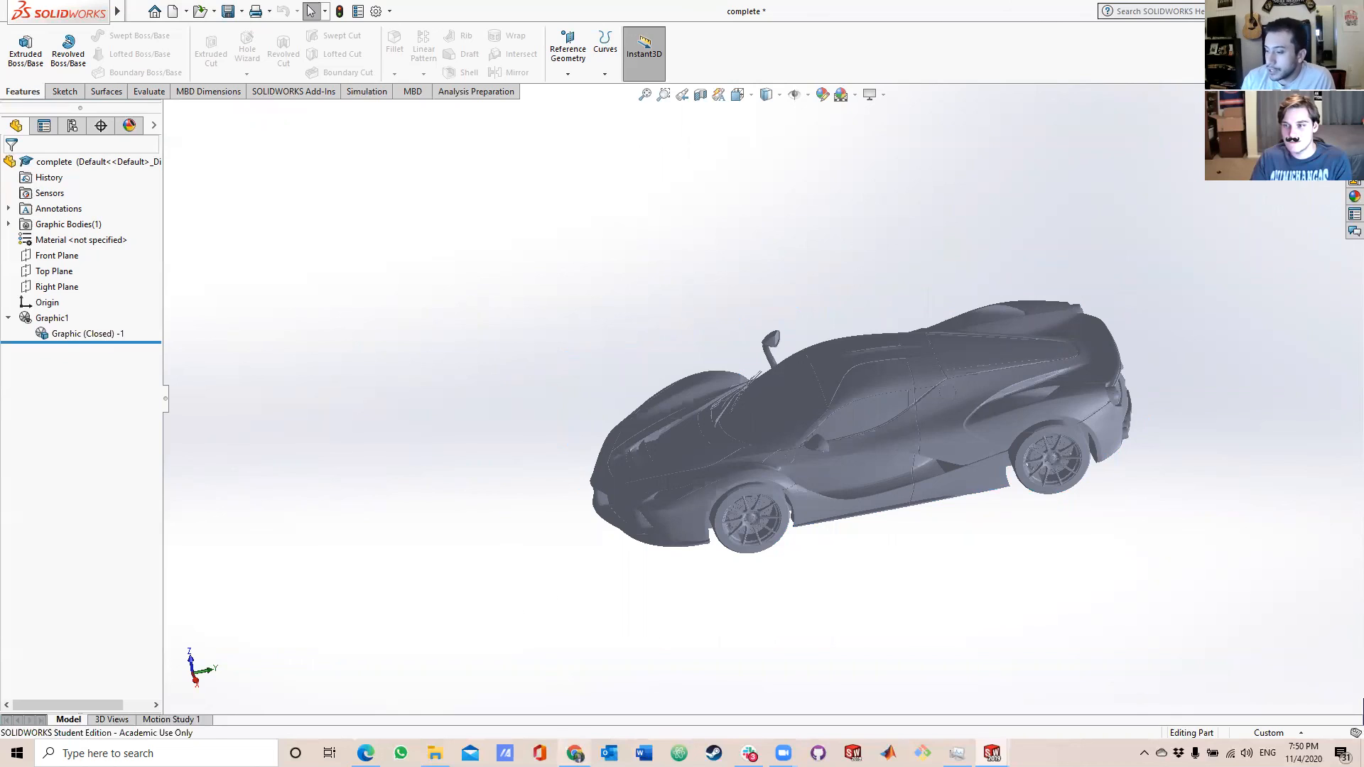
Switch to the Chrome browser and open a new tab.
click(575, 753)
click(1185, 5)
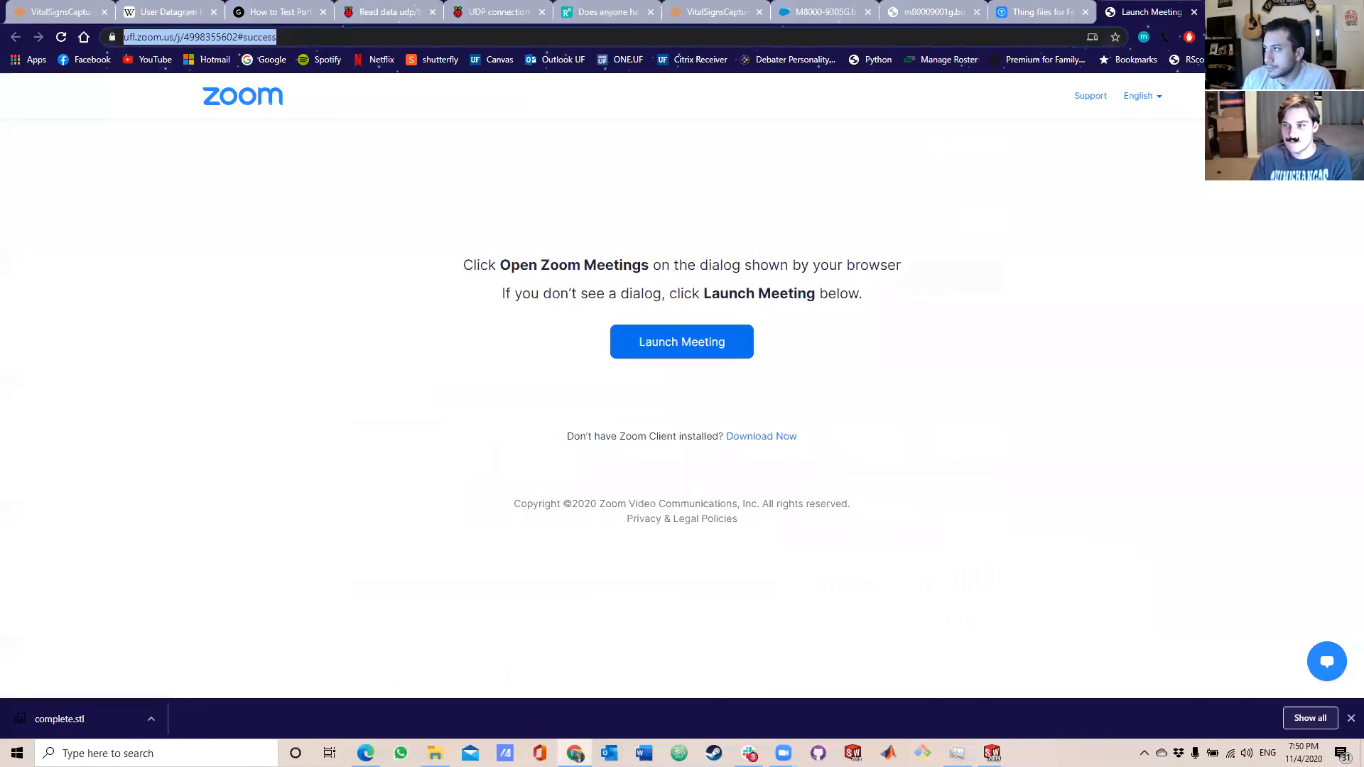
click(1216, 12)
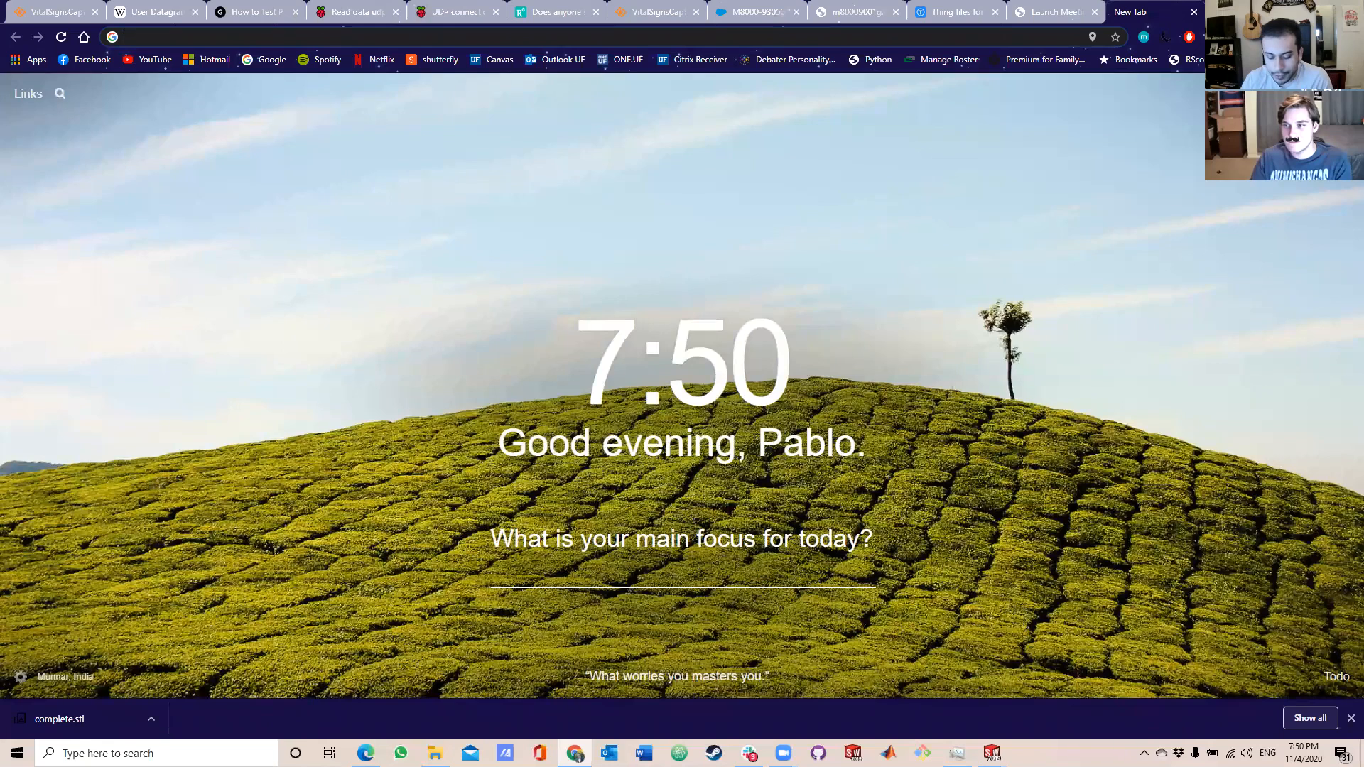
text(push)
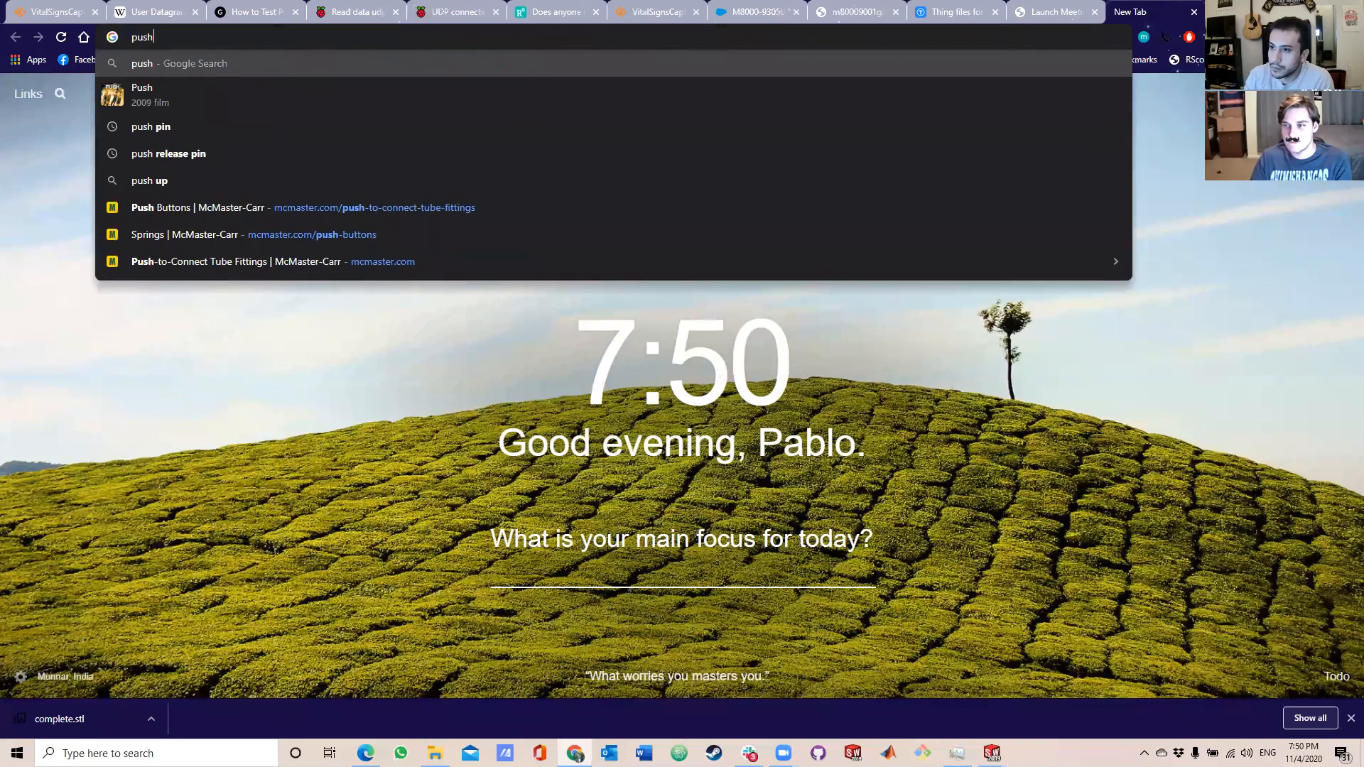
key(BackSpace)
key(BackSpace)
key(BackSpace)
key(BackSpace)
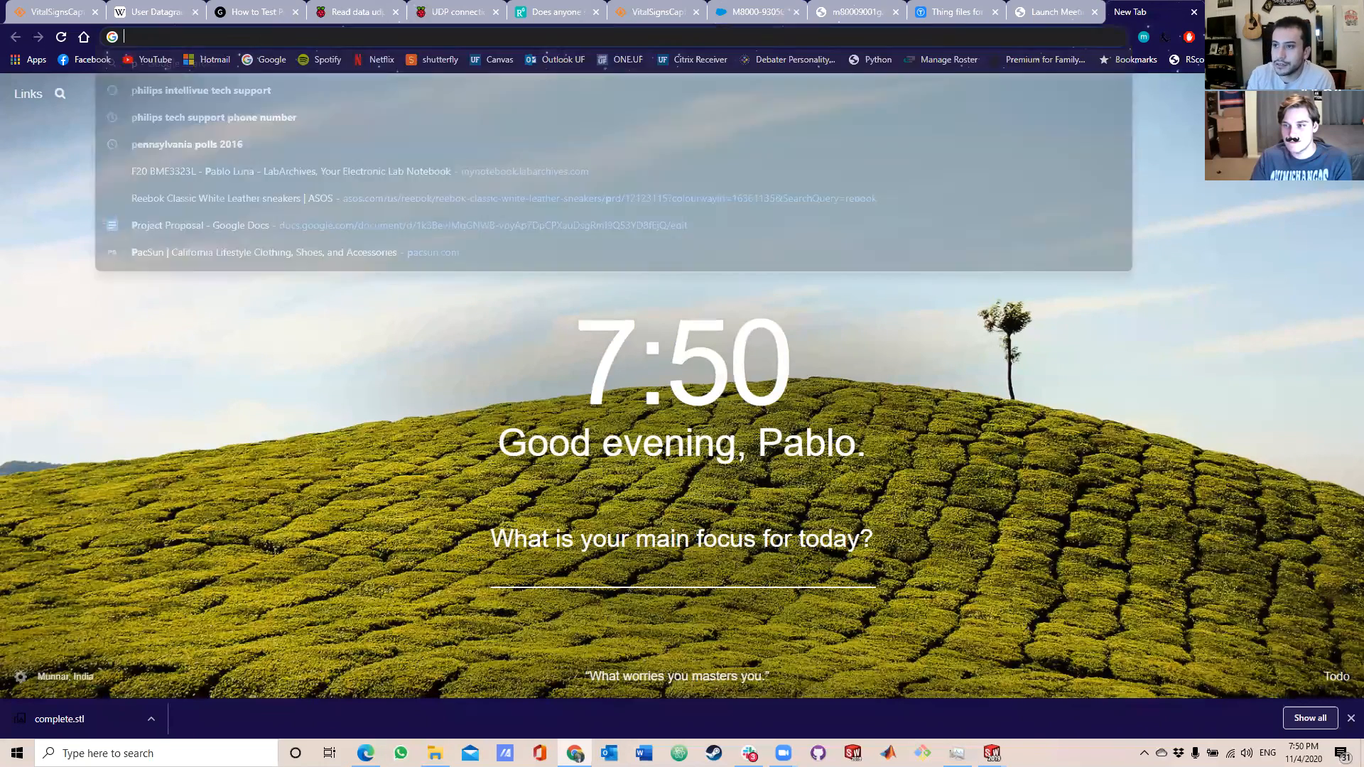
Search Google for "mc master" and open the McMaster-Carr website.
text(mc master)
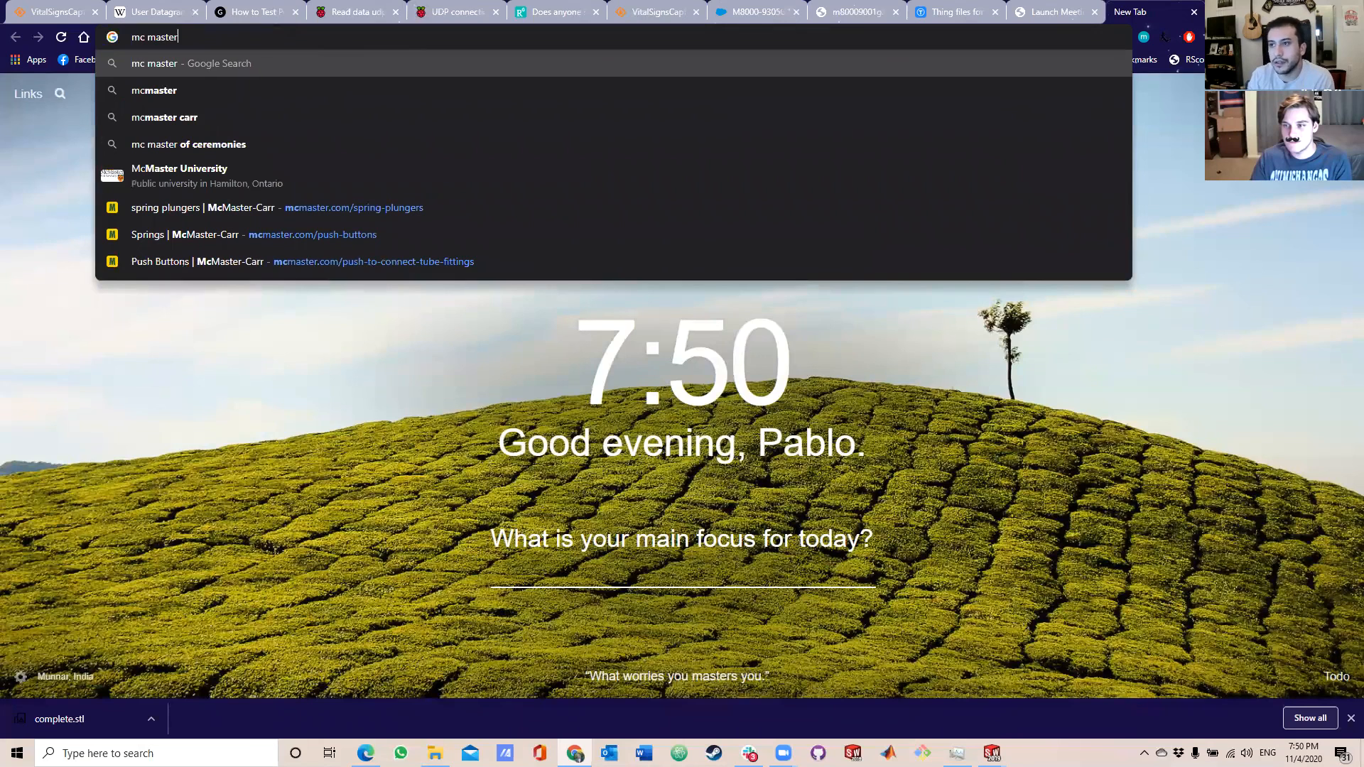
key(Return)
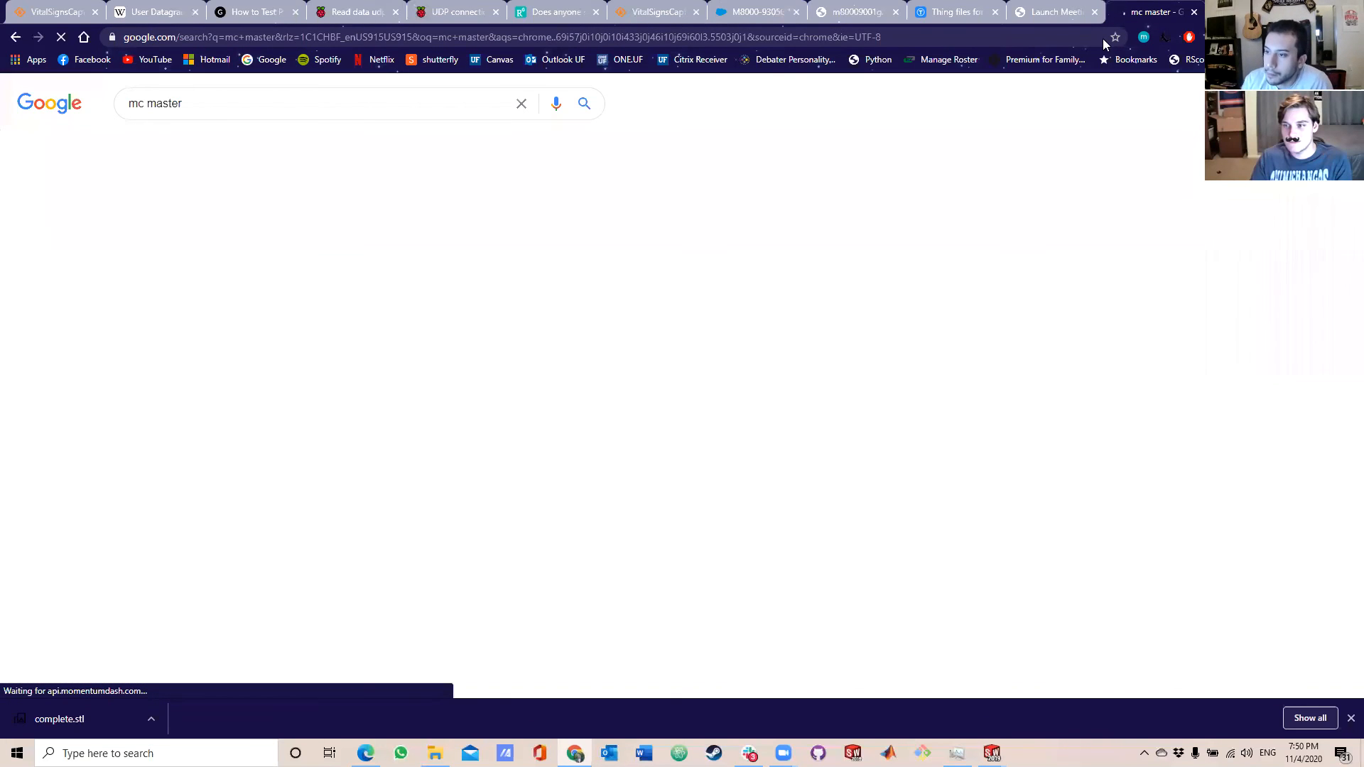
click(210, 250)
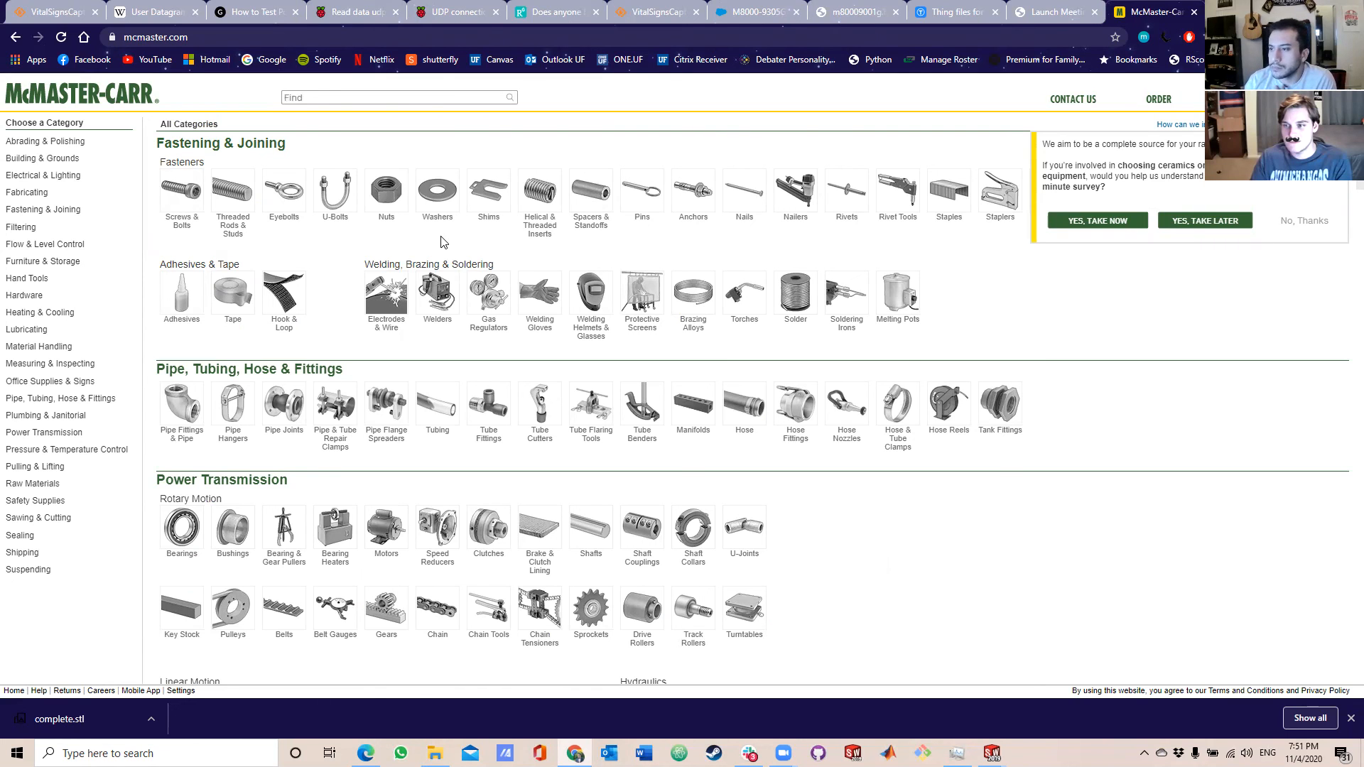
Open the product page for the zinc-plated Grade 5 medium-strength steel hex nut with 1/4"-20 thread, part 95462A029.
click(386, 192)
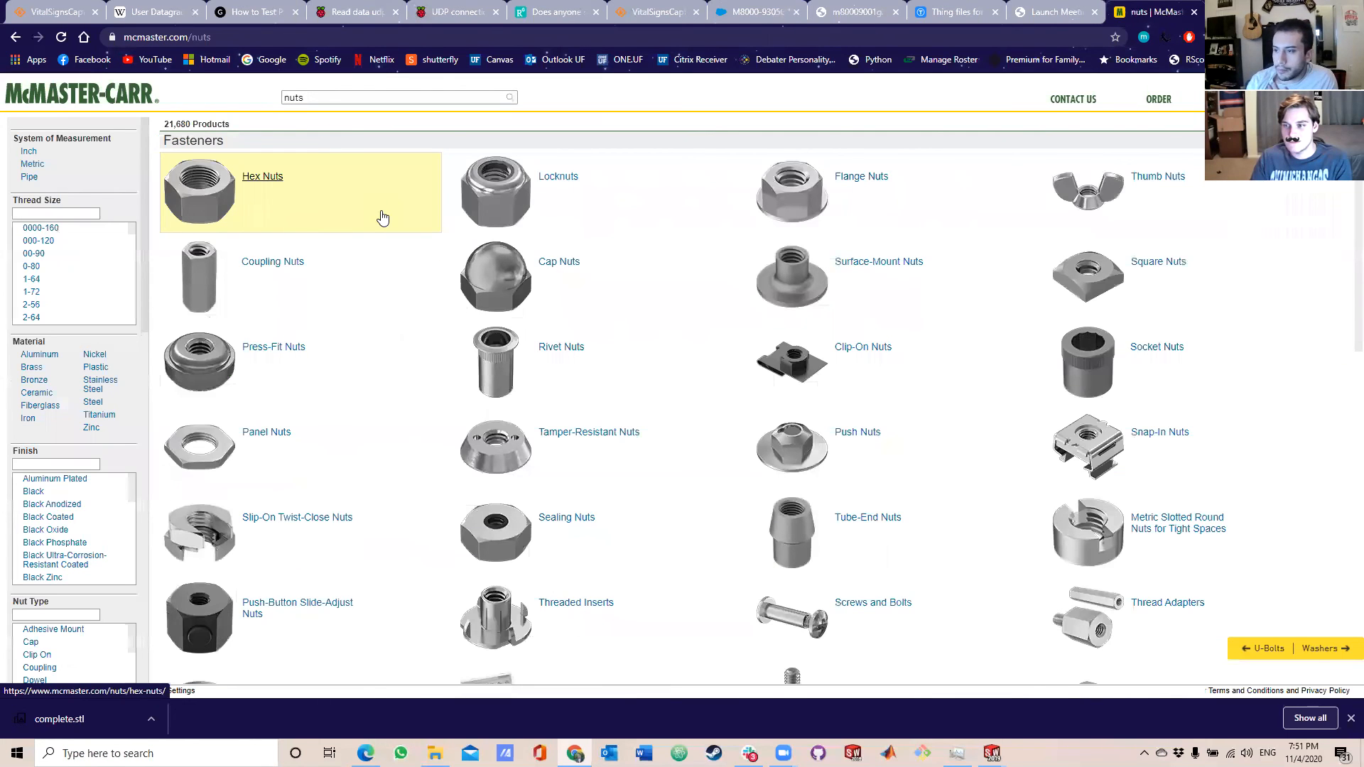
click(263, 179)
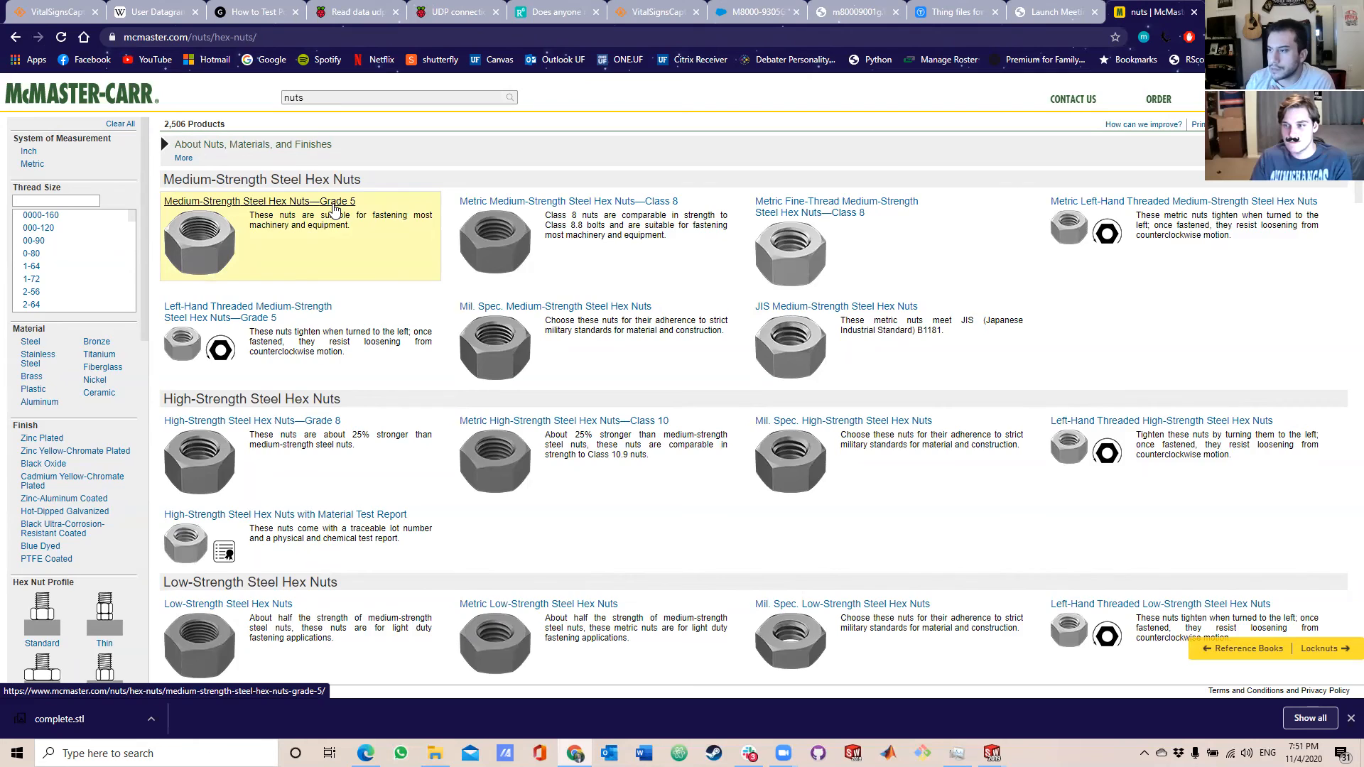
click(334, 206)
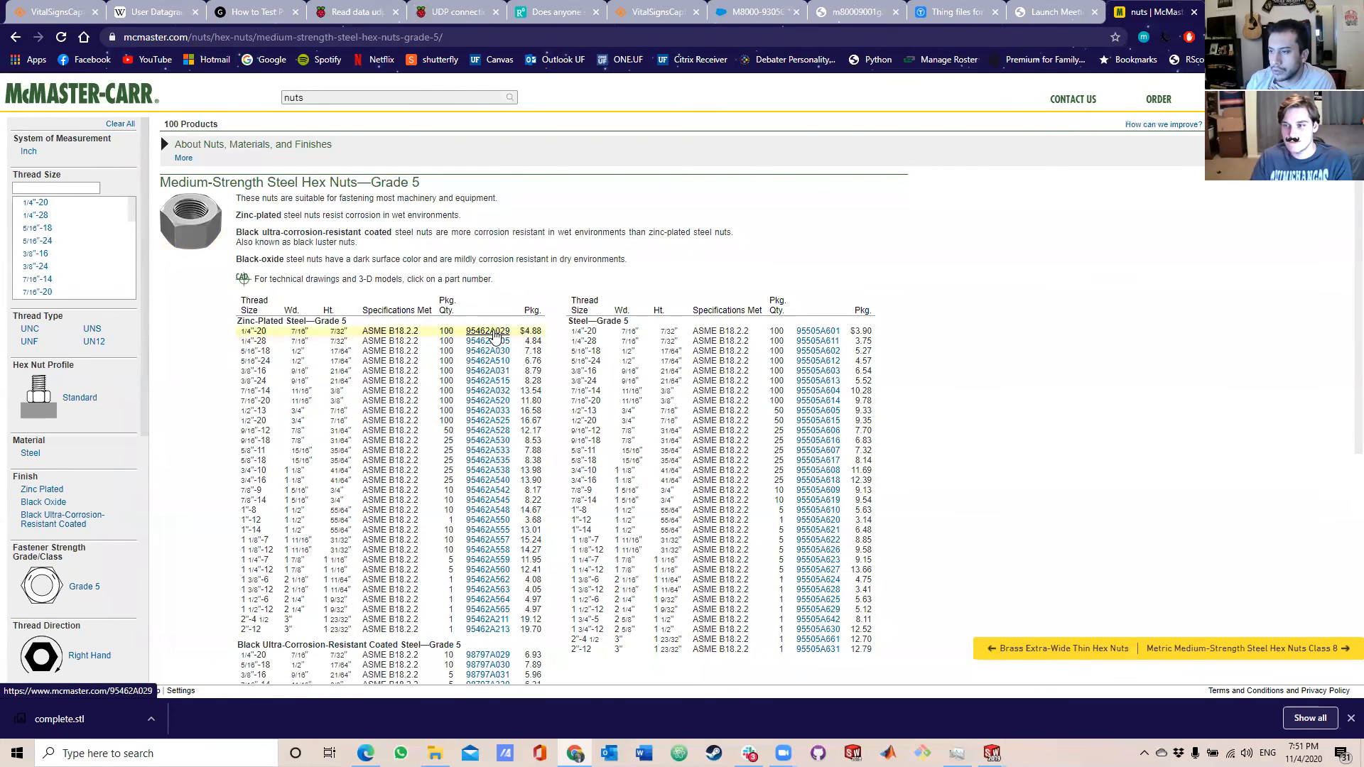
click(489, 332)
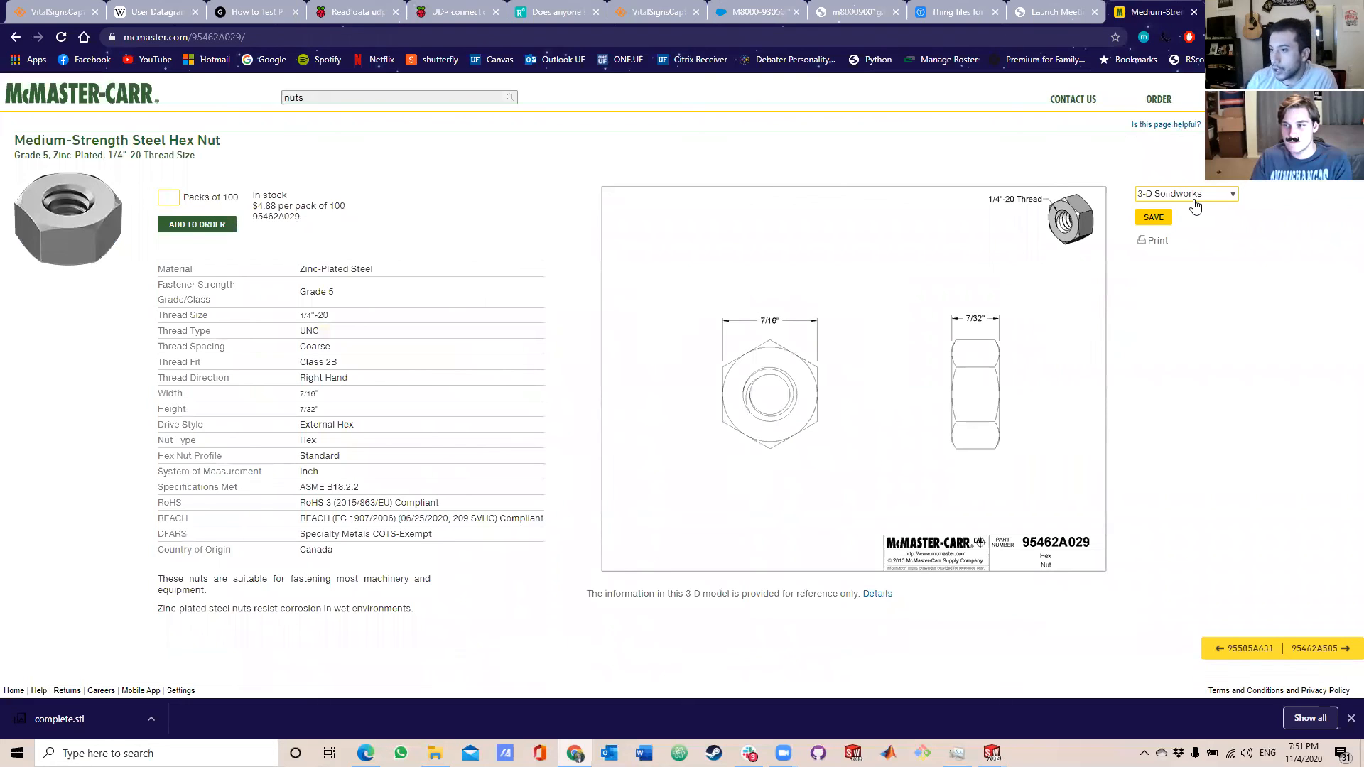
Download the hex nut's CAD model in the 3-D Solidworks format.
click(1218, 199)
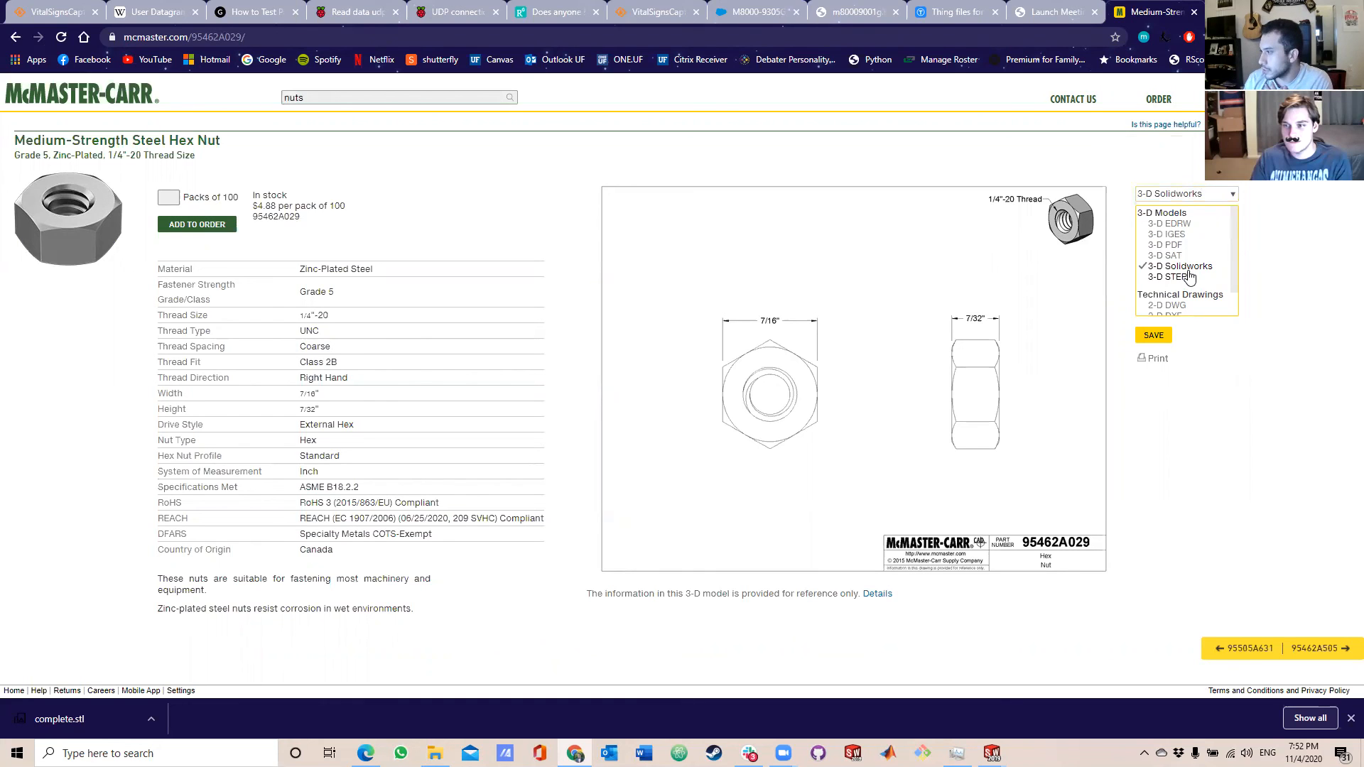
click(1186, 267)
click(1154, 217)
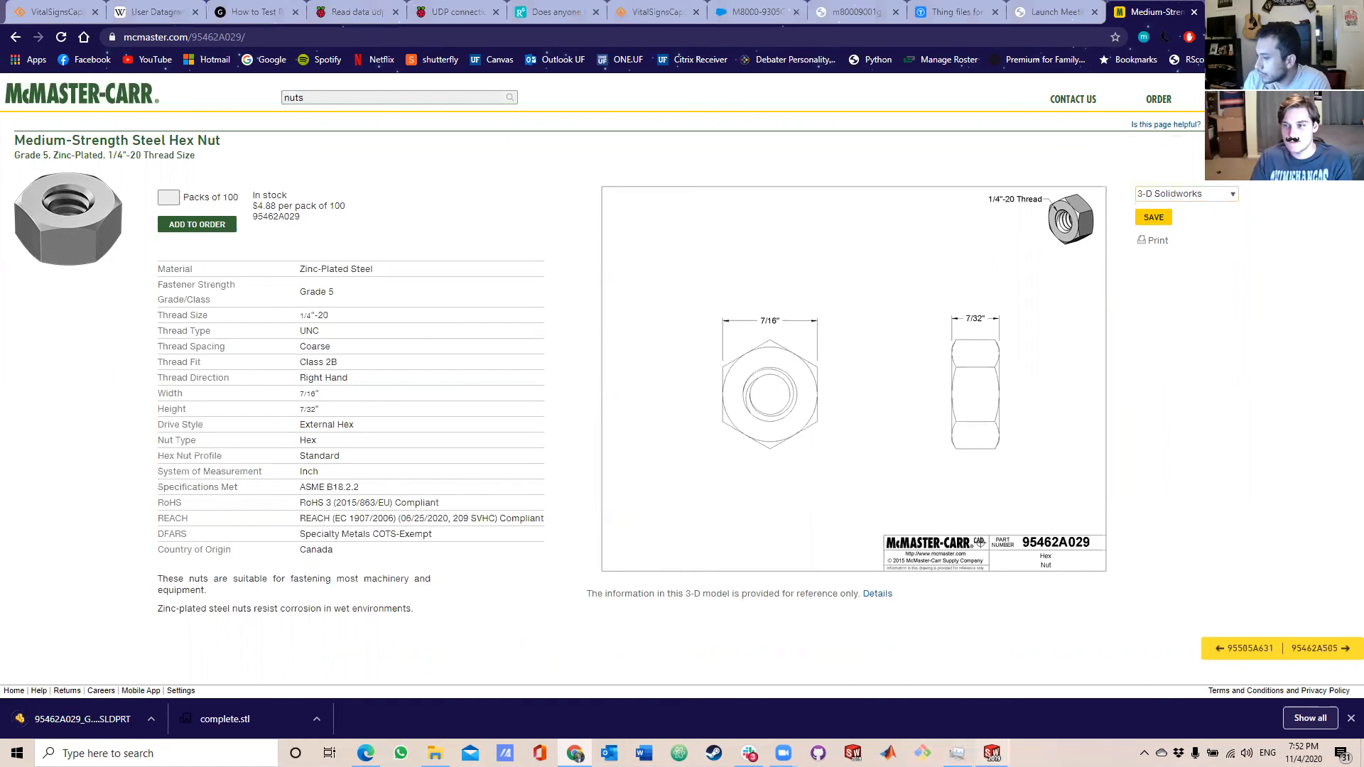
Switch to the complete part in SolidWorks and open 95462A029_GRADE 5 STEEL HEX NUT from the Downloads folder.
mouse_move(992, 752)
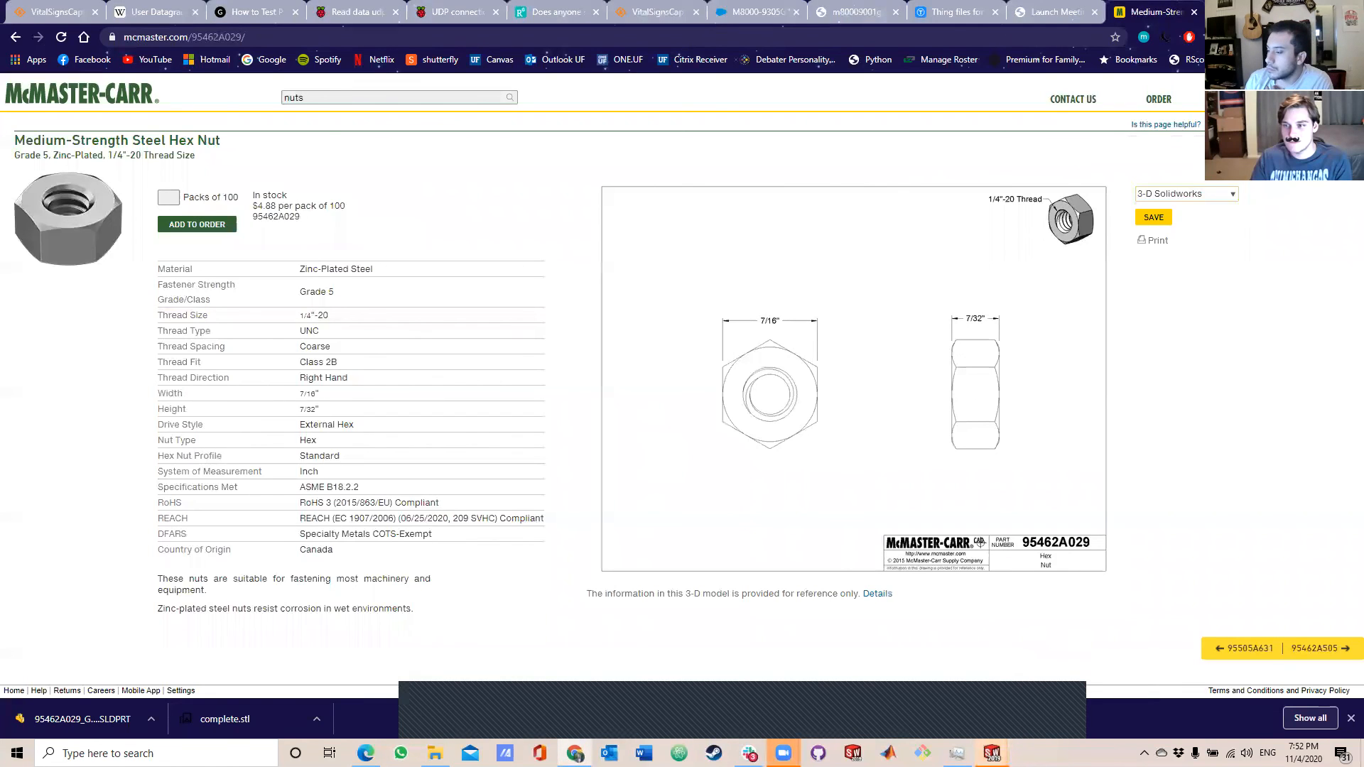
mouse_move(993, 753)
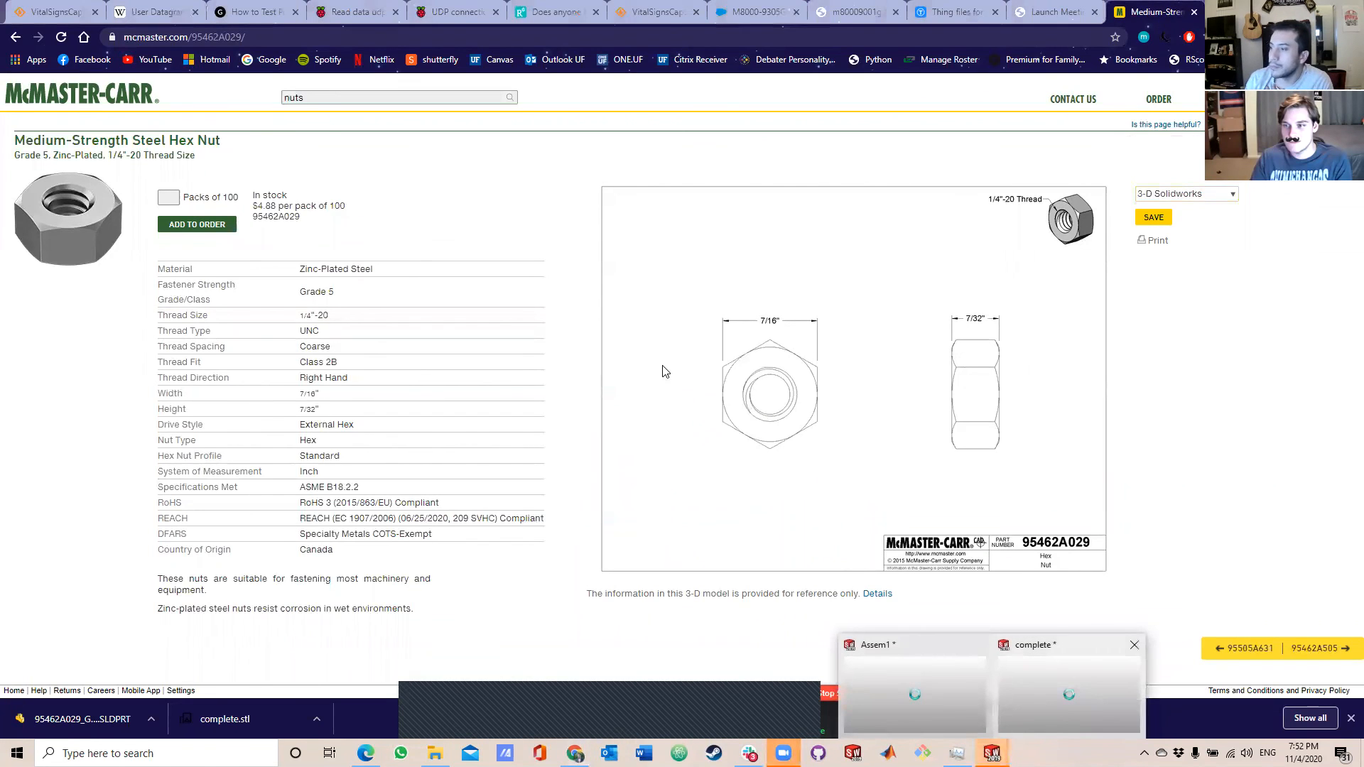
click(1040, 701)
click(135, 12)
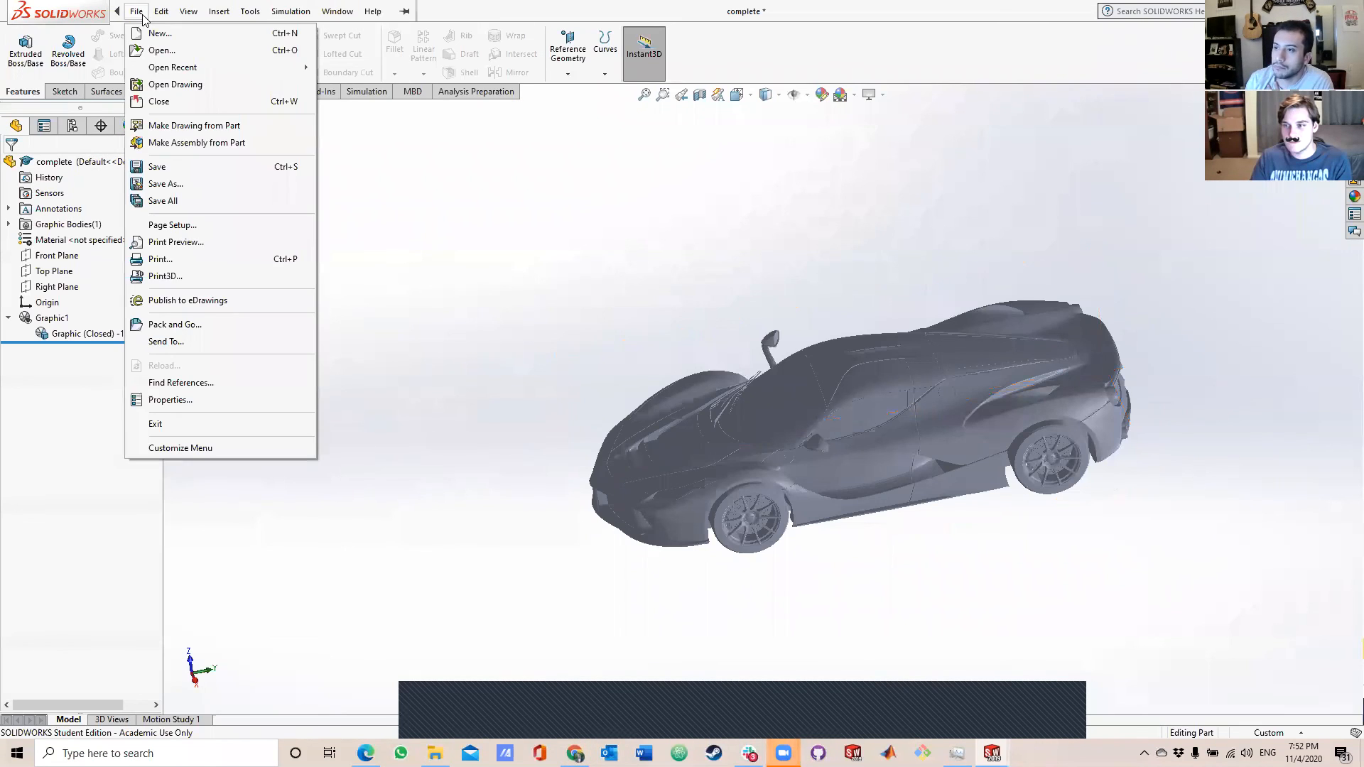
click(182, 51)
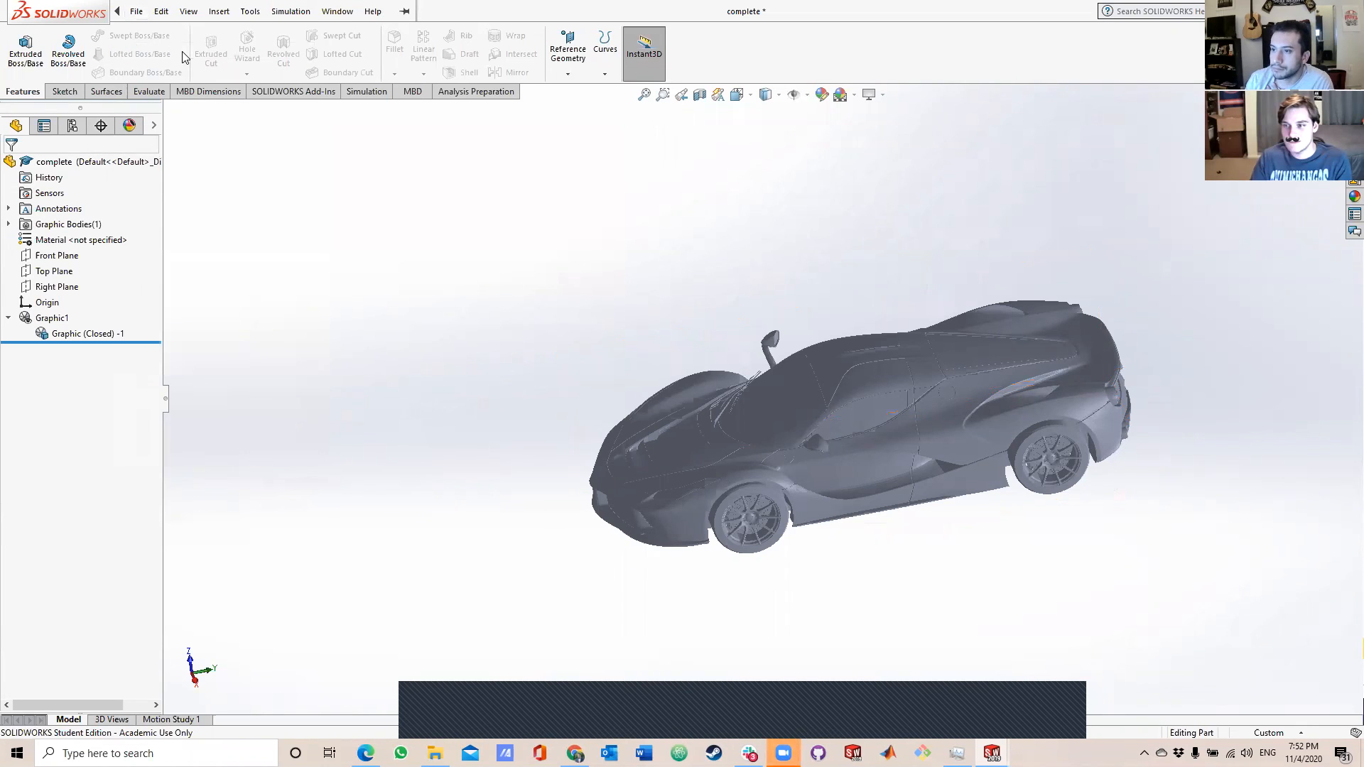
click(467, 293)
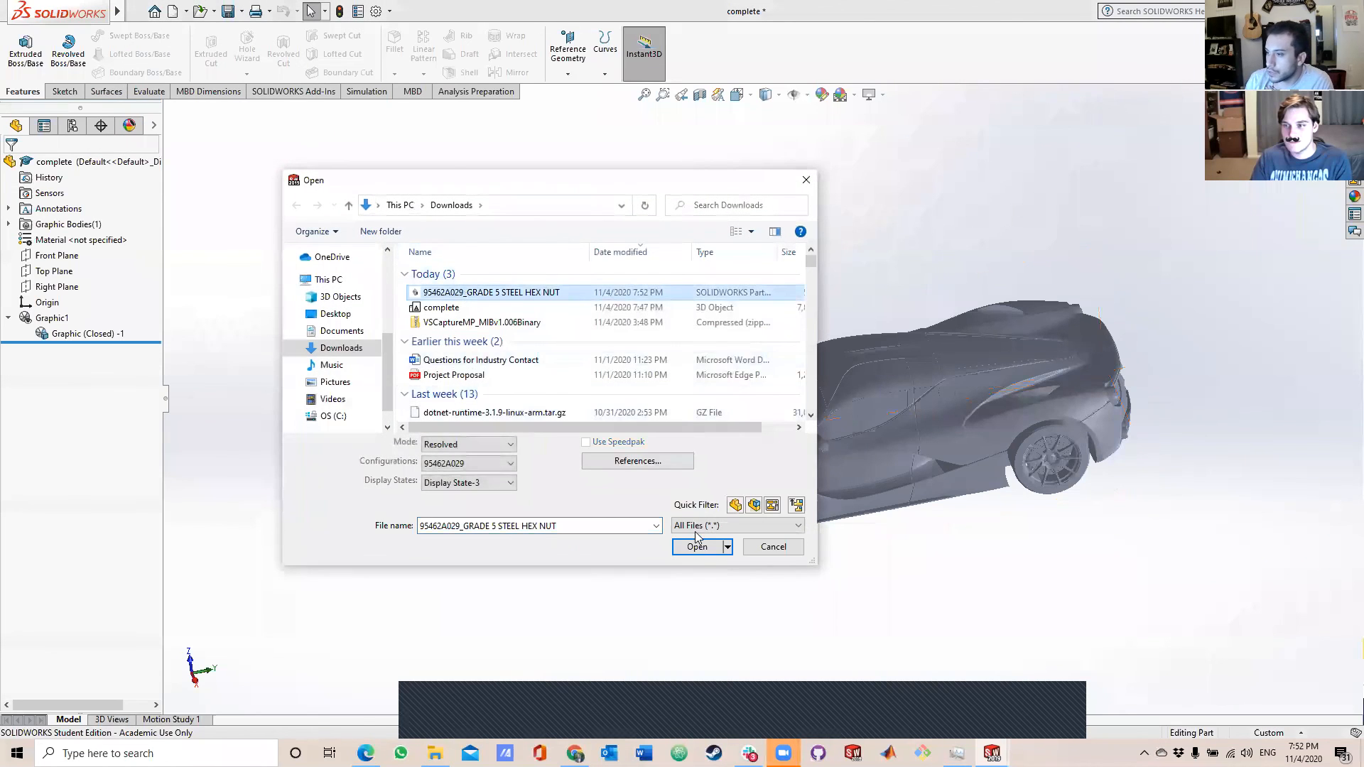
click(698, 553)
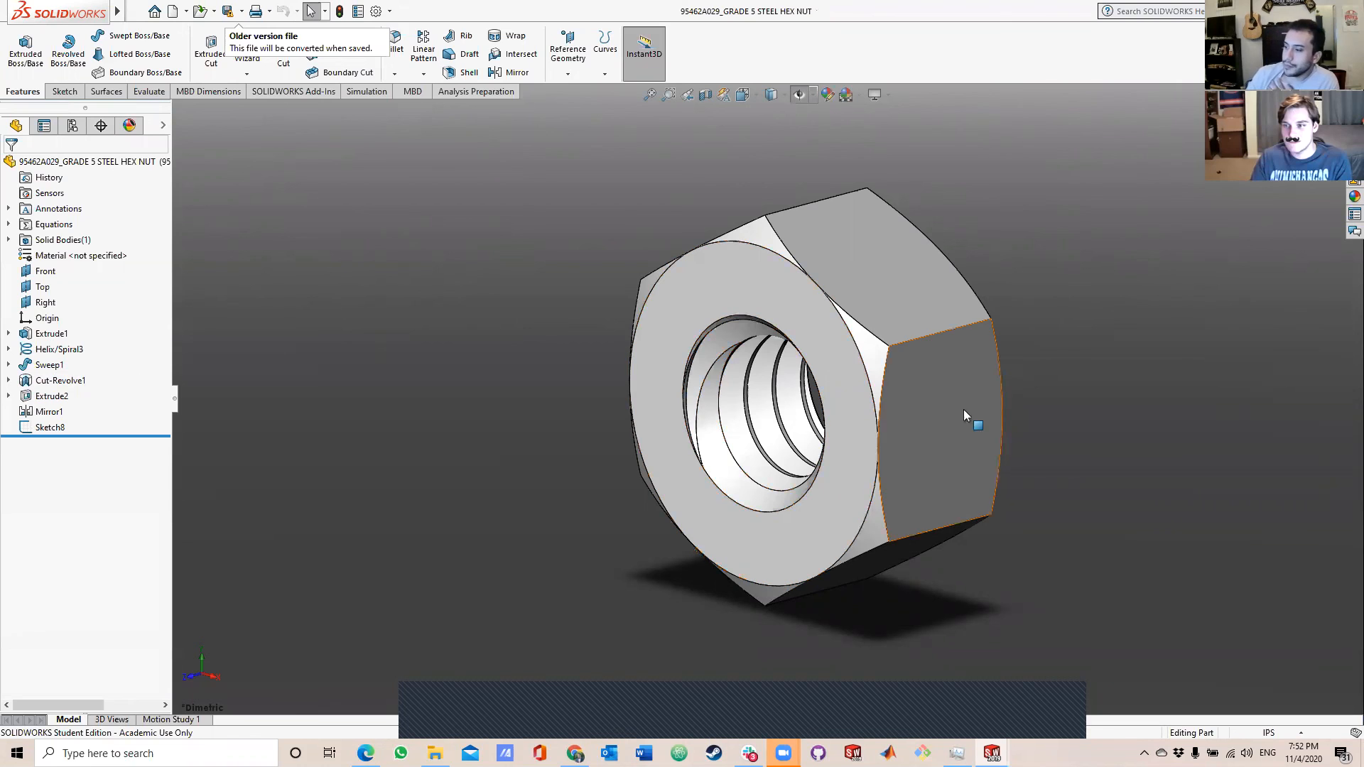
Examine the nut from several sides and roll its feature history back to just after Helix/Spiral3.
middle_drag(878, 404, 576, 426)
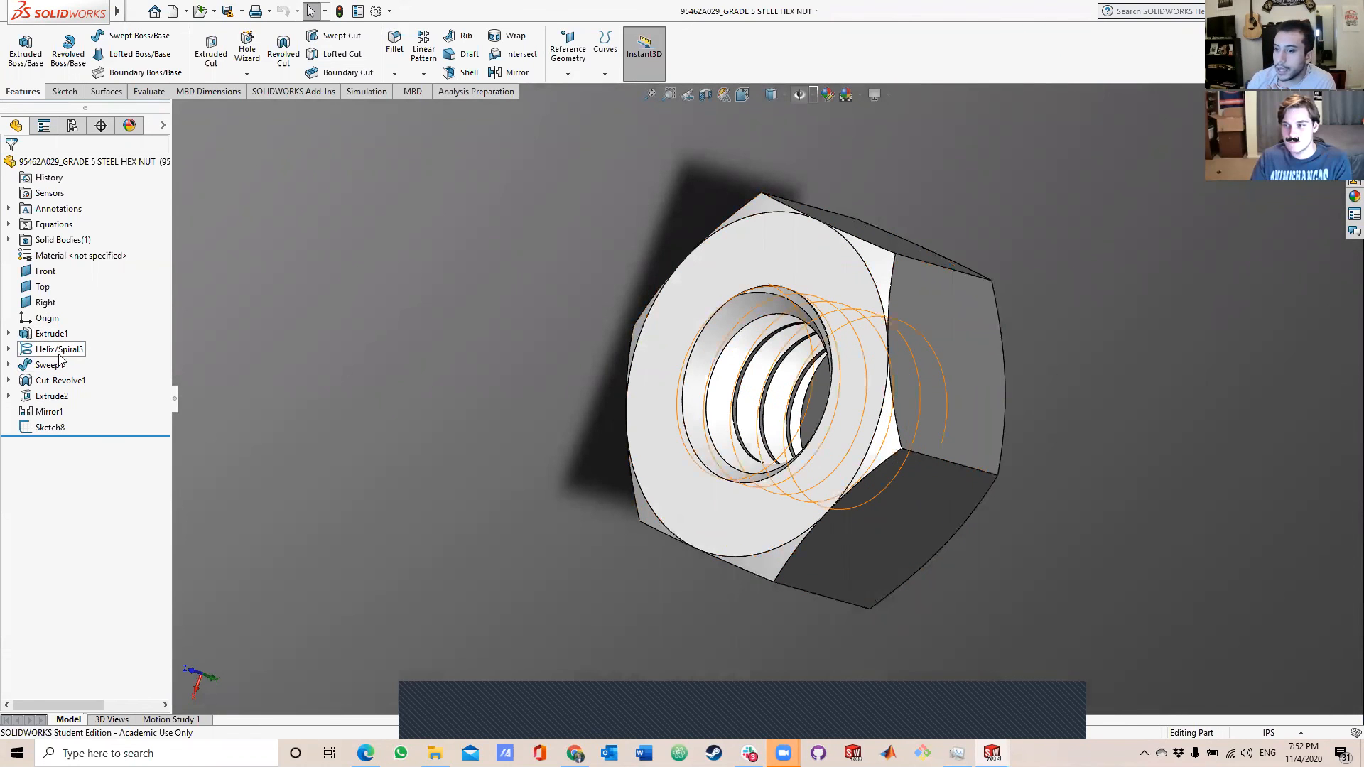
middle_drag(852, 519, 975, 321)
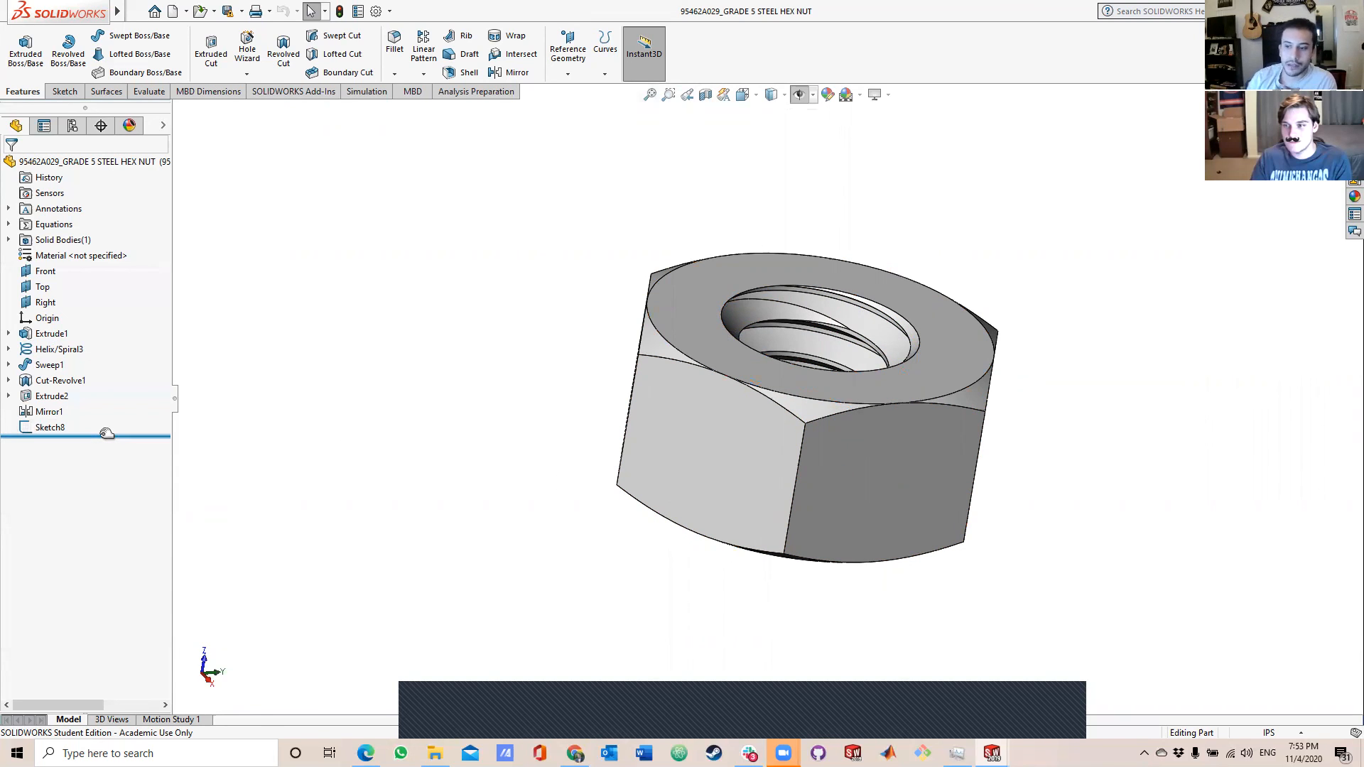
drag(101, 436, 103, 358)
middle_drag(795, 467, 844, 498)
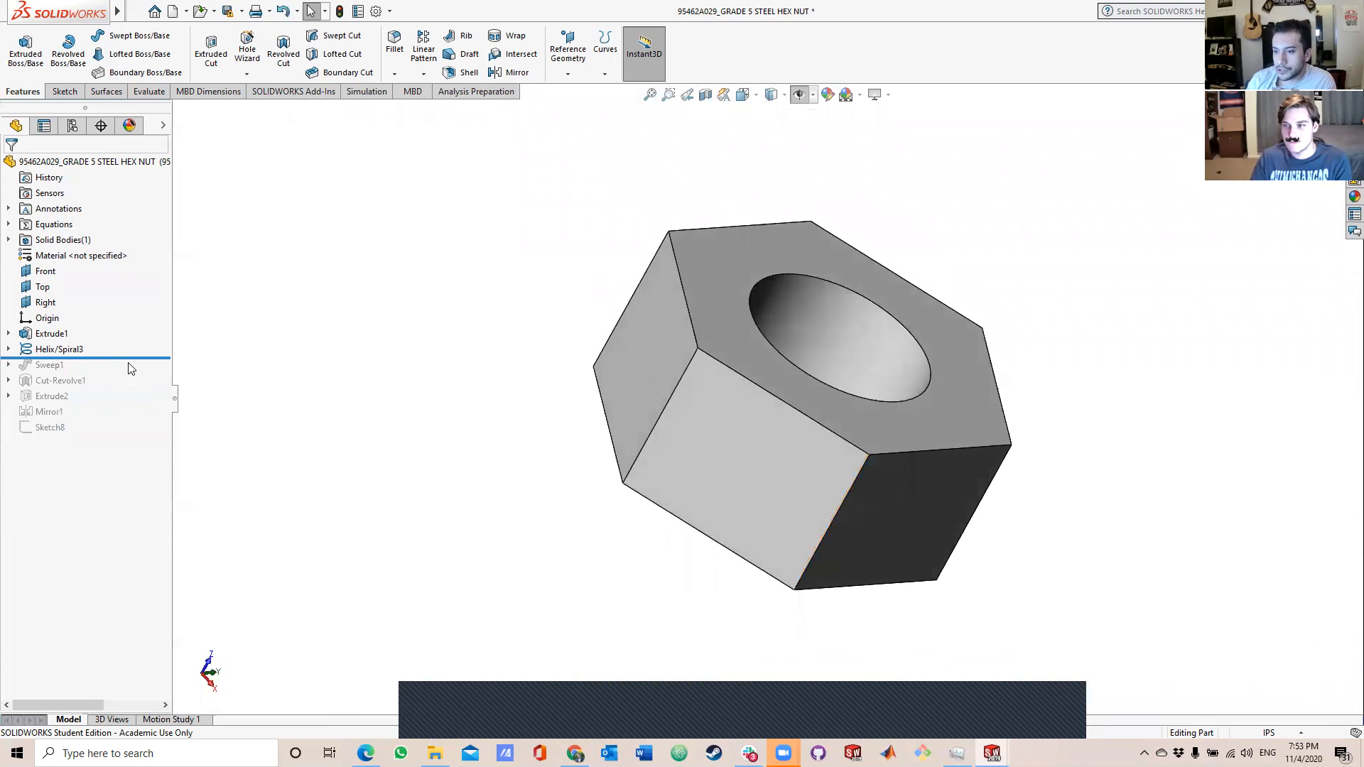
Open the Helix/Spiral3 feature for editing, review its height and pitch parameters, and accept it without changes.
right_click(67, 351)
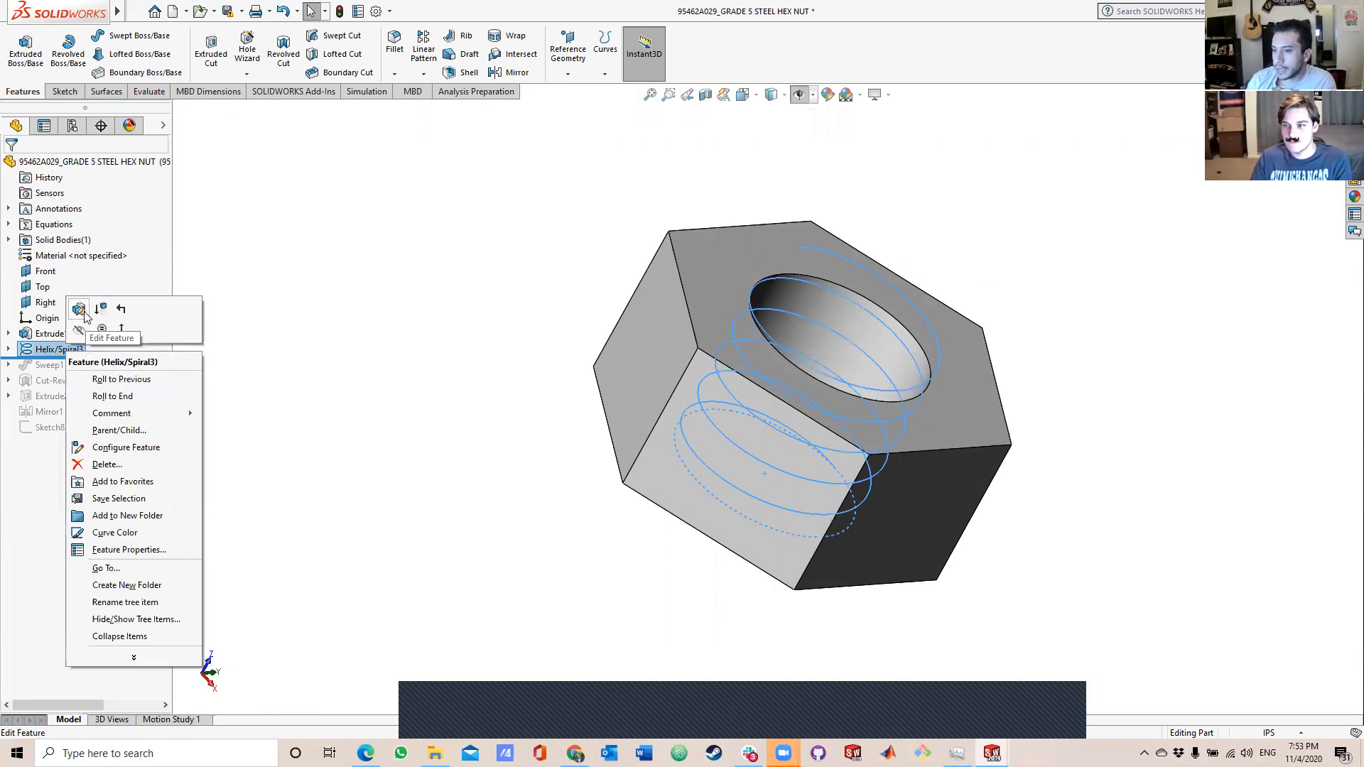
click(79, 309)
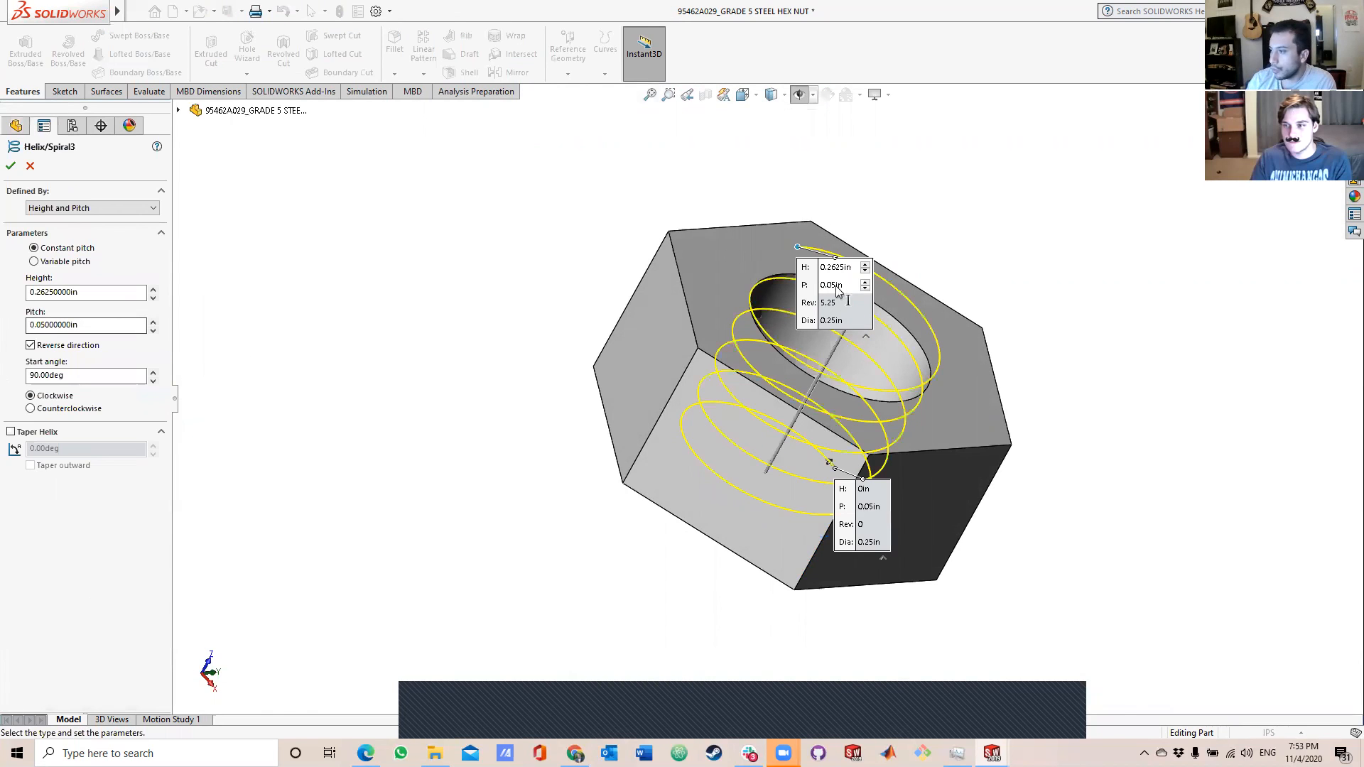
click(11, 166)
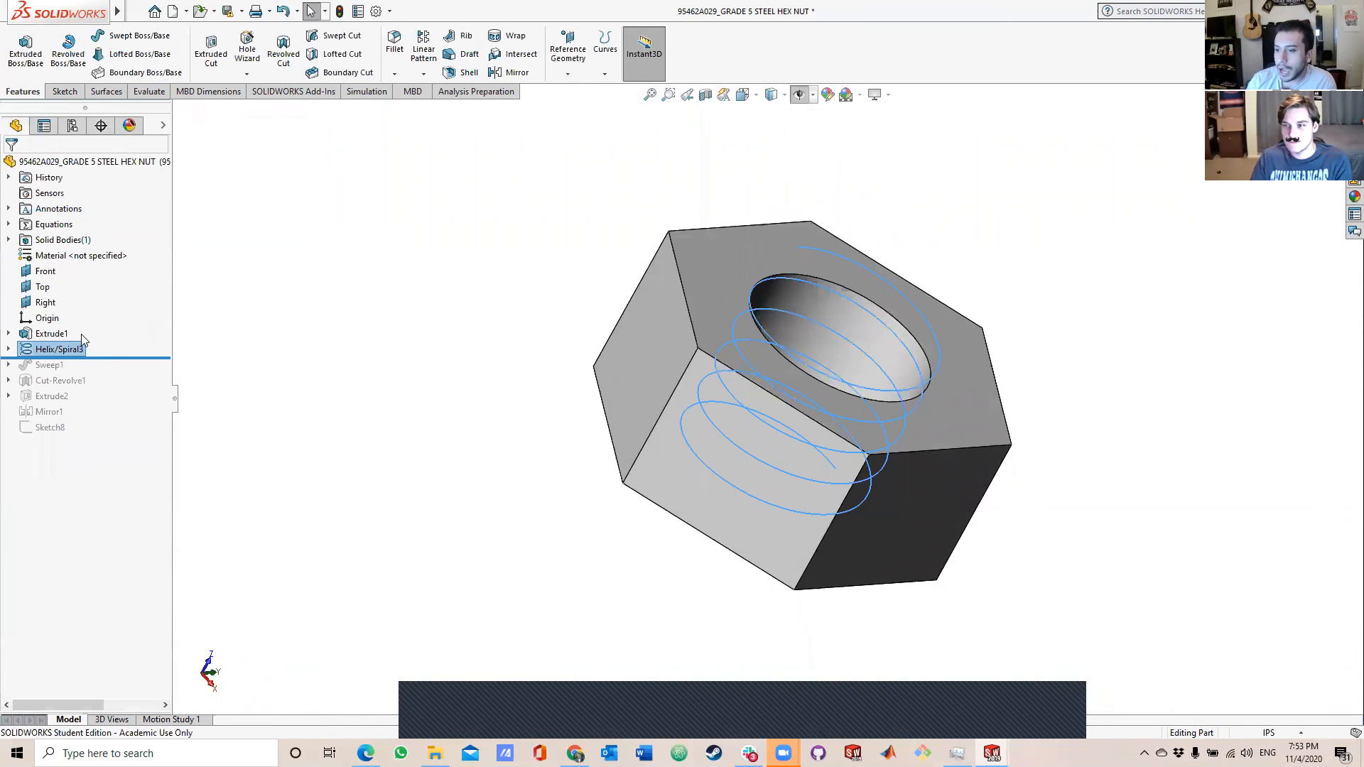
Roll the nut's history forward to just after Cut-Revolve1 to inspect the thread, and on to the end after Sketch8.
drag(105, 364, 105, 395)
middle_drag(917, 369, 820, 460)
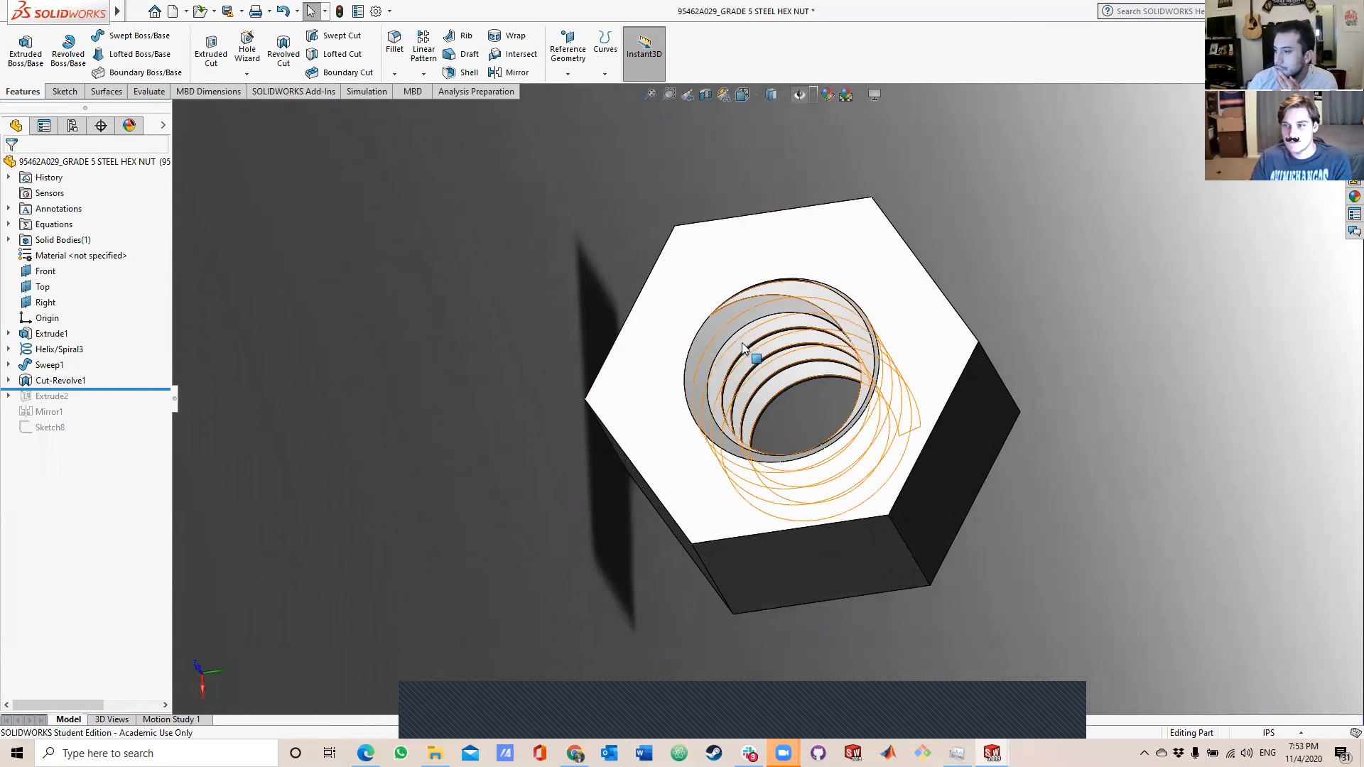
middle_drag(636, 486, 775, 349)
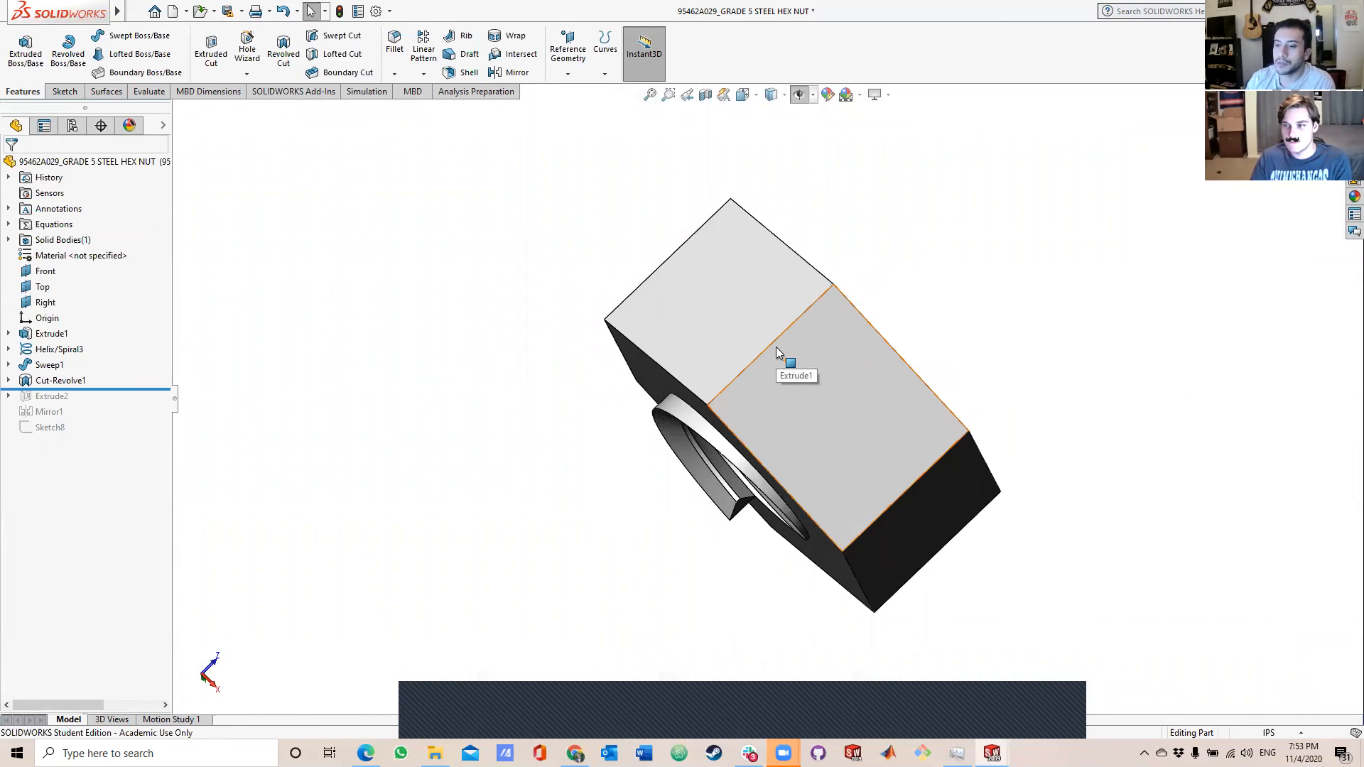
drag(117, 388, 102, 430)
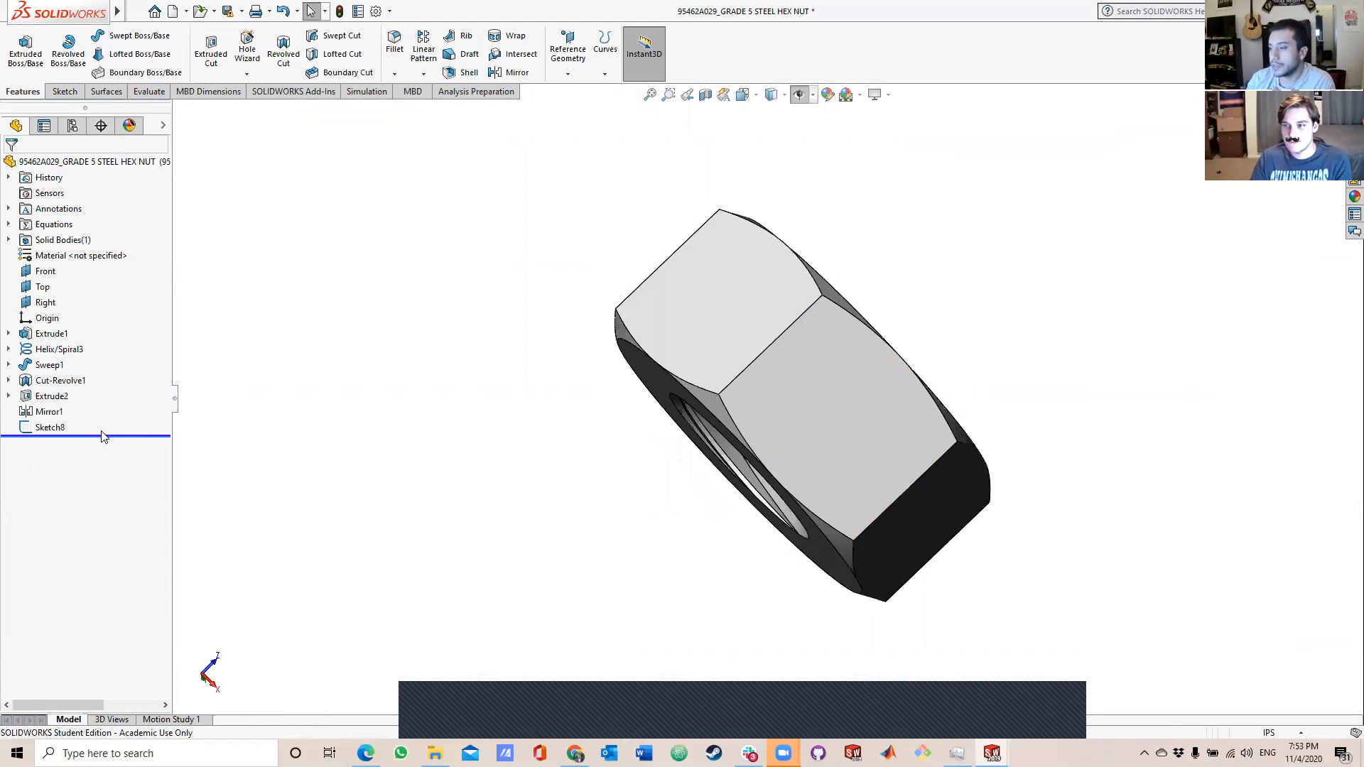
mouse_move(588, 335)
middle_down()
mouse_move(533, 386)
mouse_move(530, 329)
mouse_move(537, 340)
middle_up()
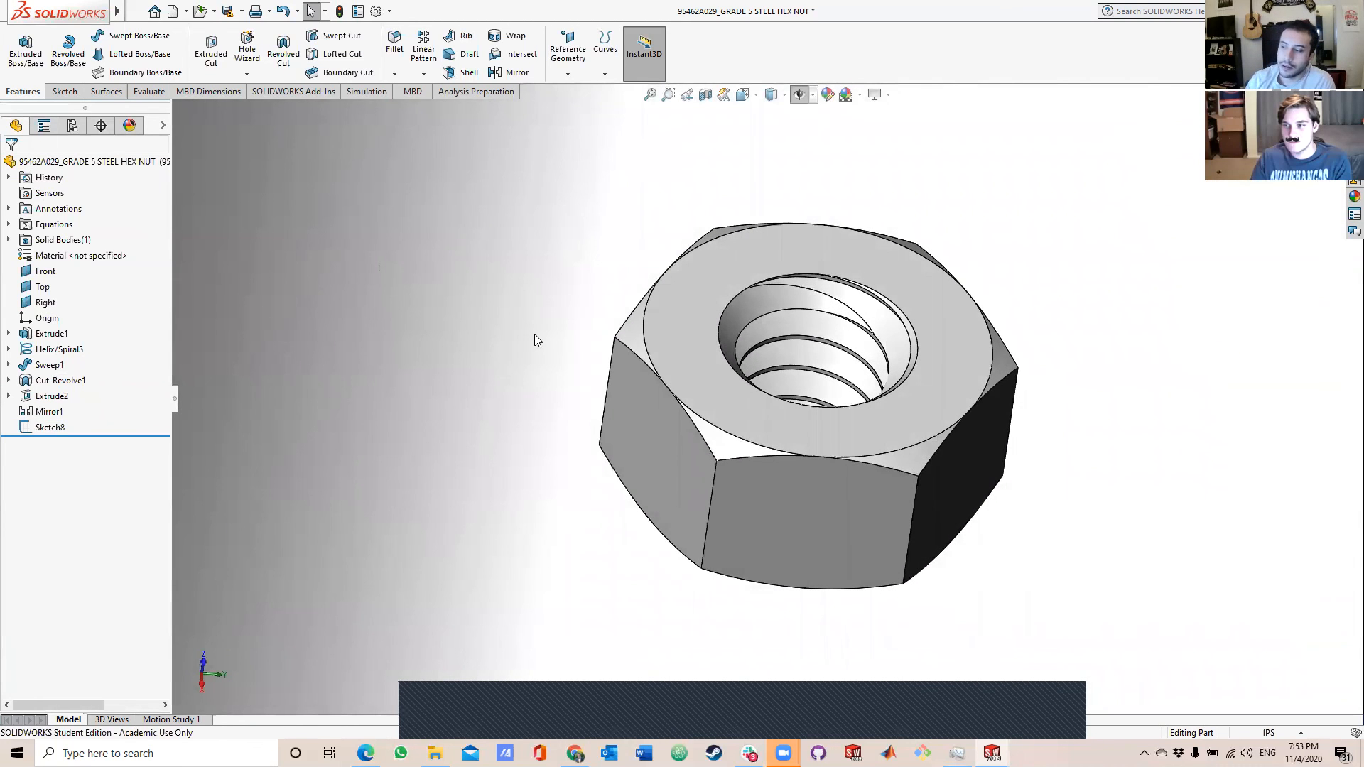